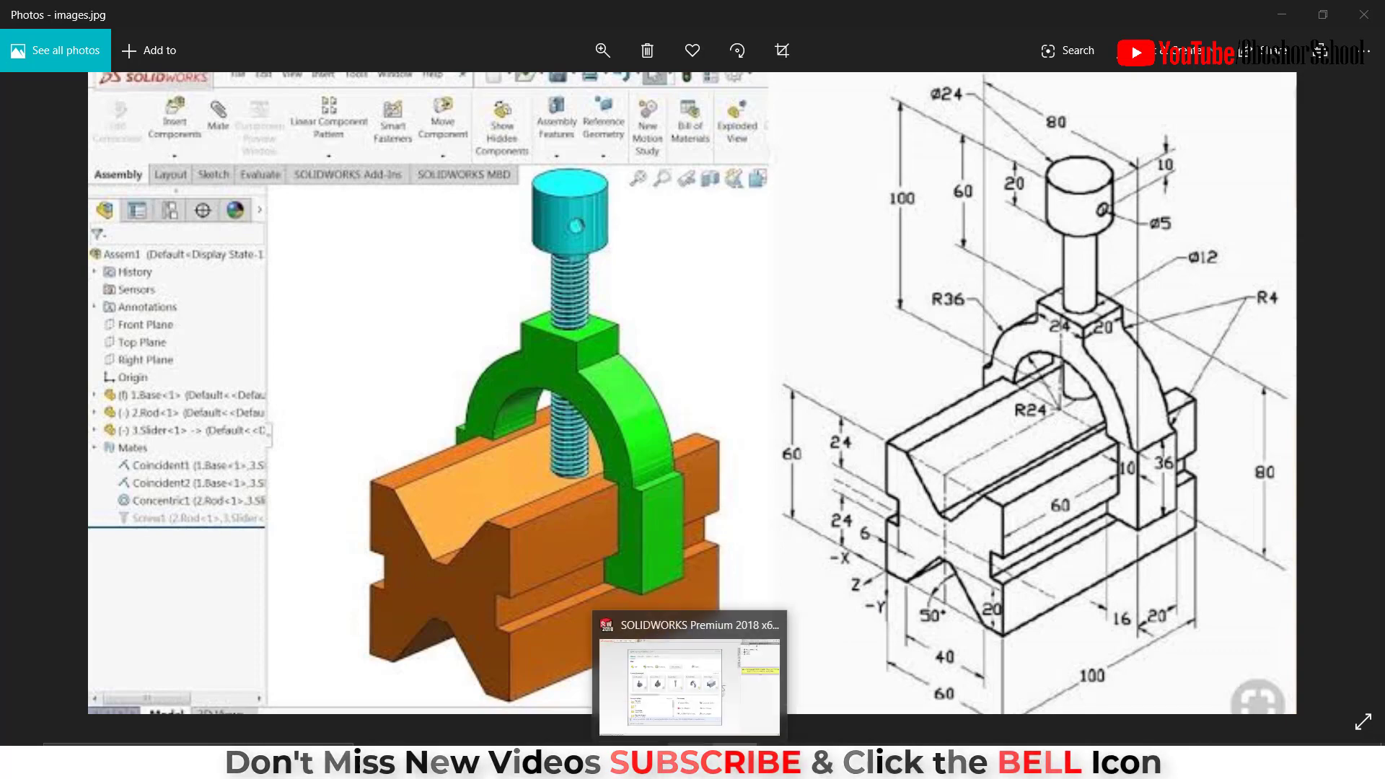
Leave the Photos reference drawing and bring the SOLIDWORKS 2018 welcome screen to the front.
click(692, 700)
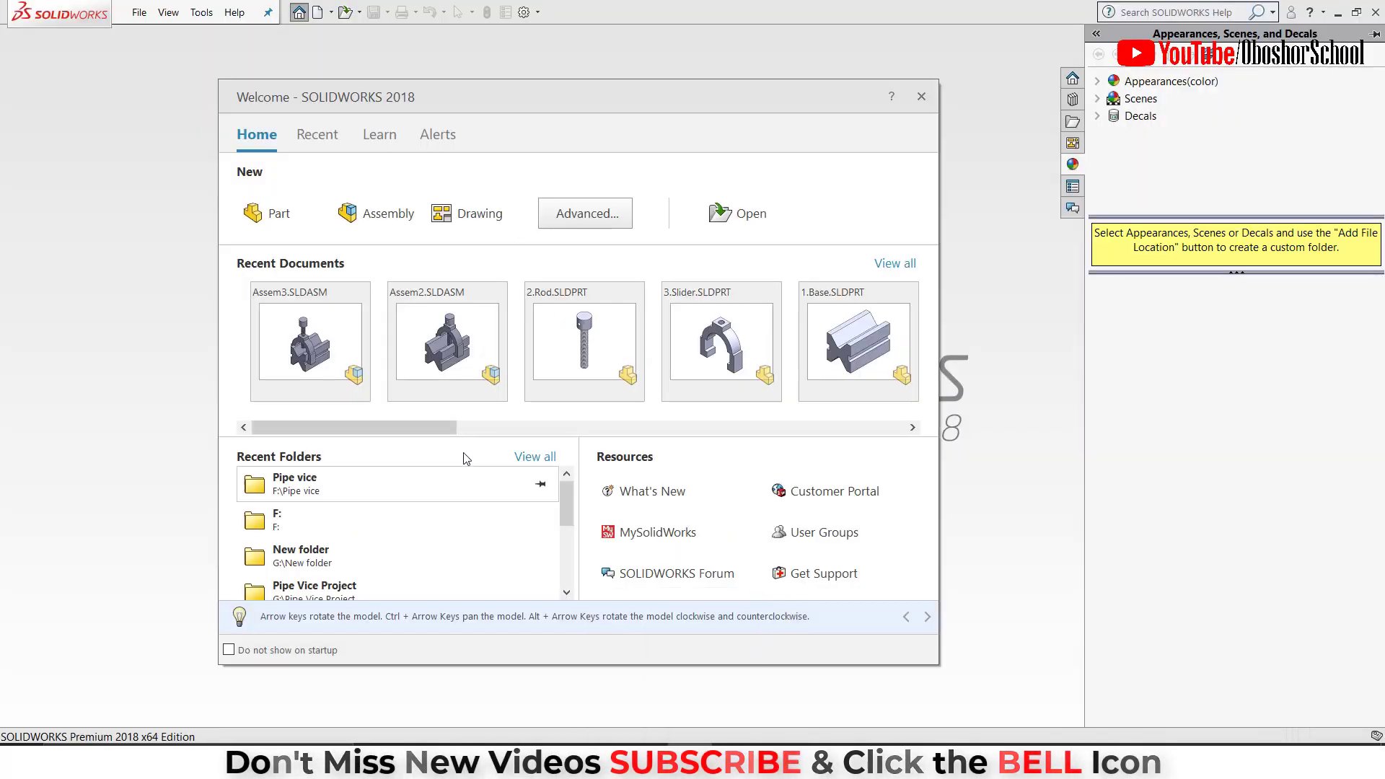
Create a new part document using MMGS (millimetre) units.
click(271, 222)
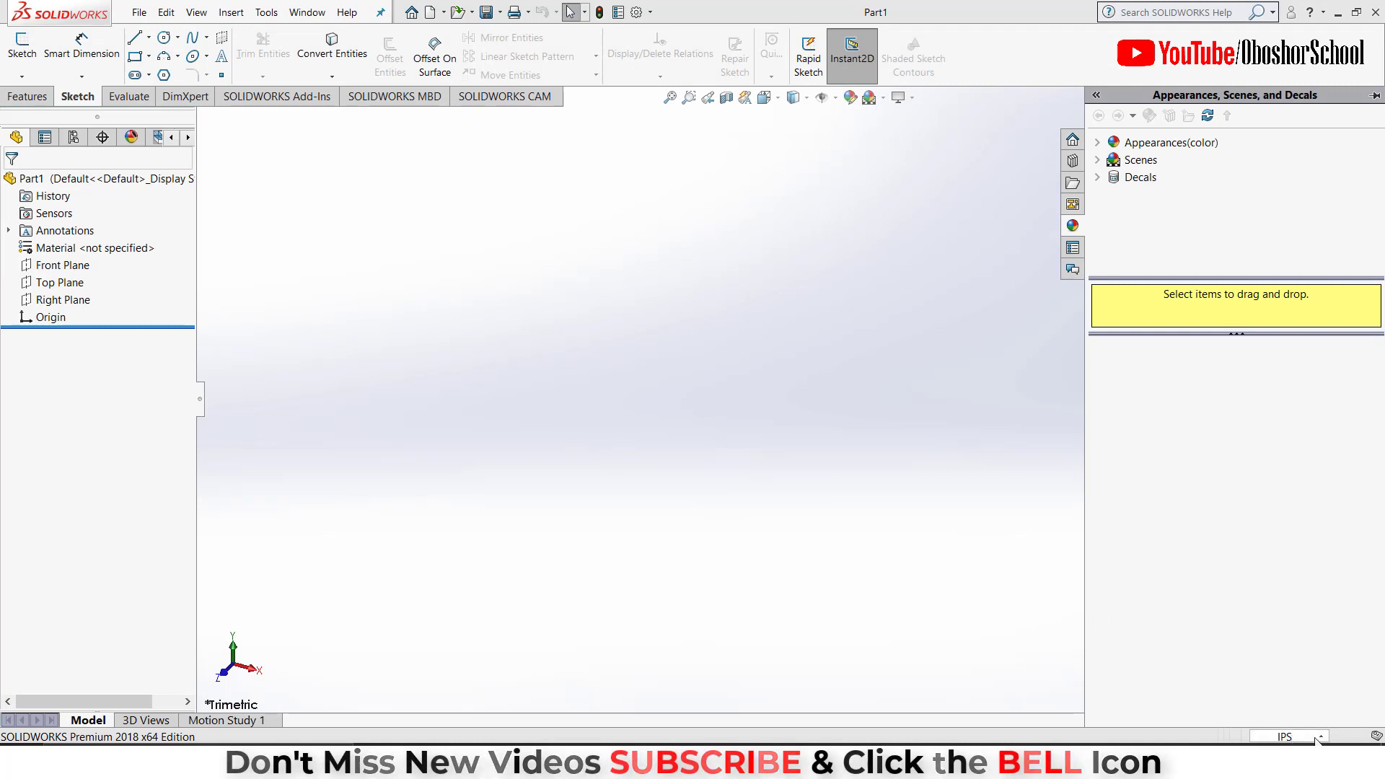
click(1286, 736)
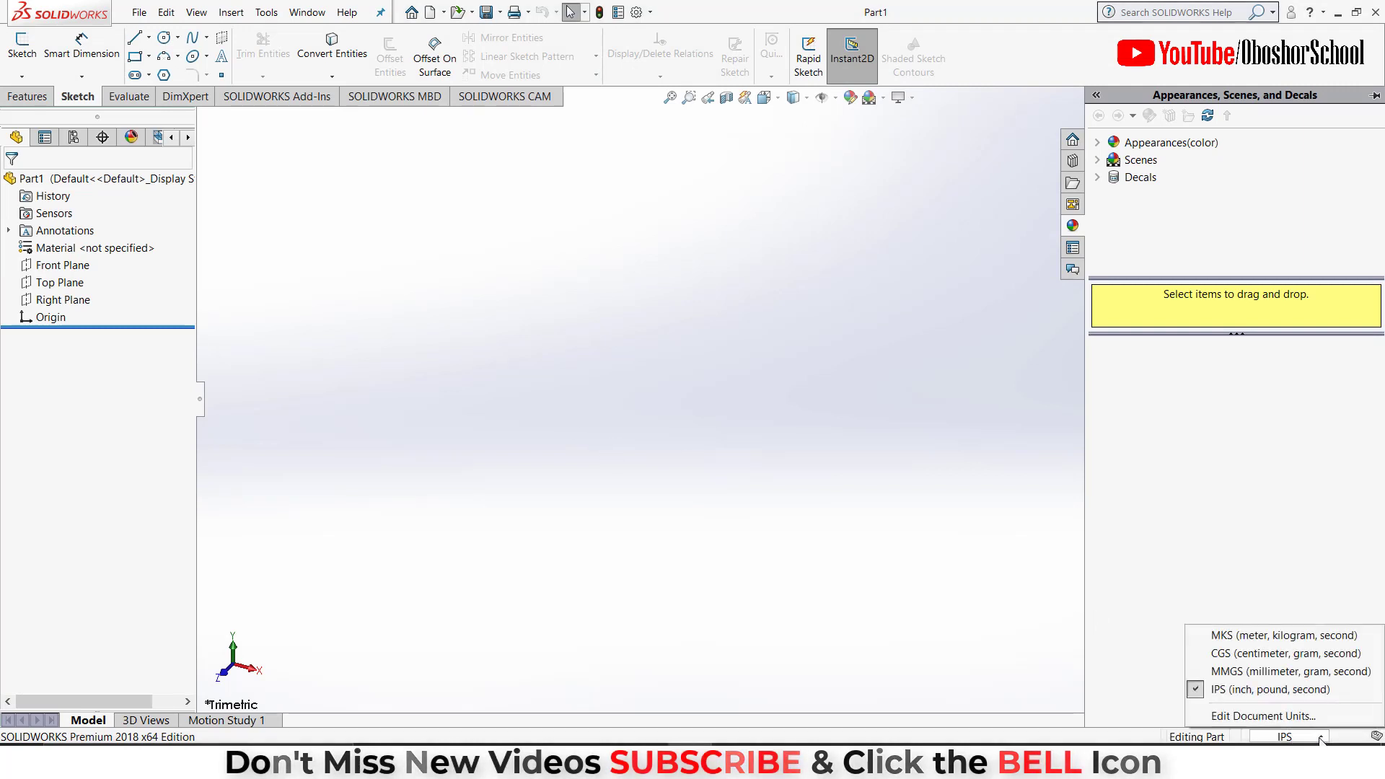
click(1296, 672)
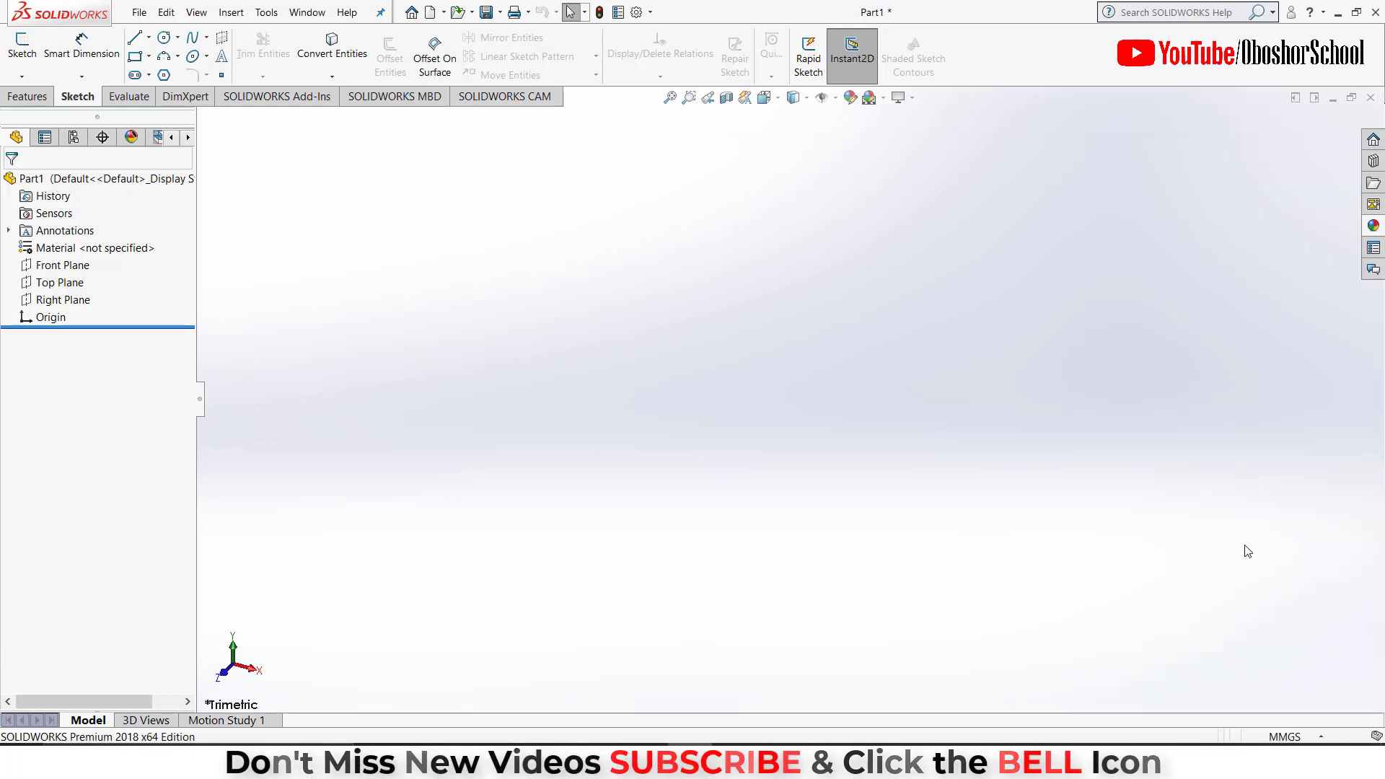
Apply the Plain White scene and start a sketch on the Front Plane.
click(883, 98)
click(911, 137)
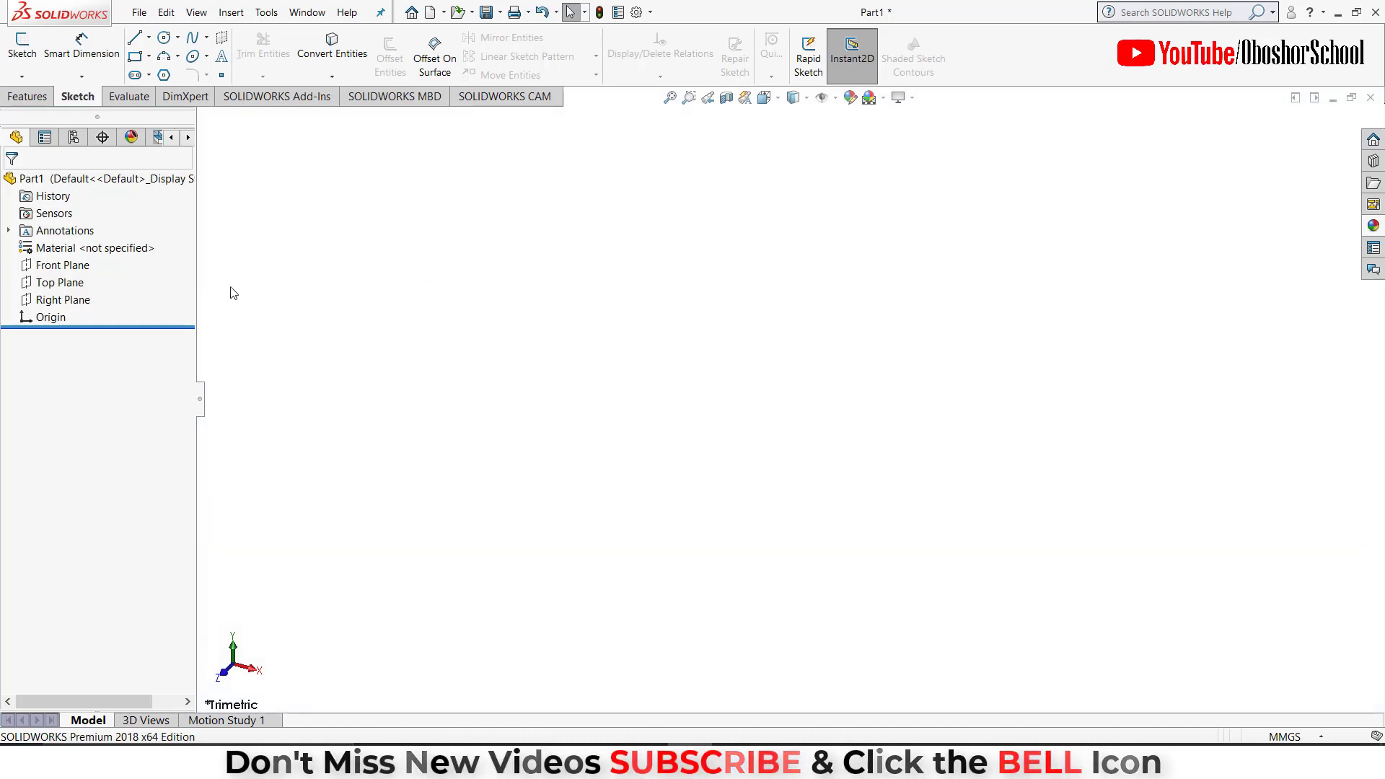
click(81, 266)
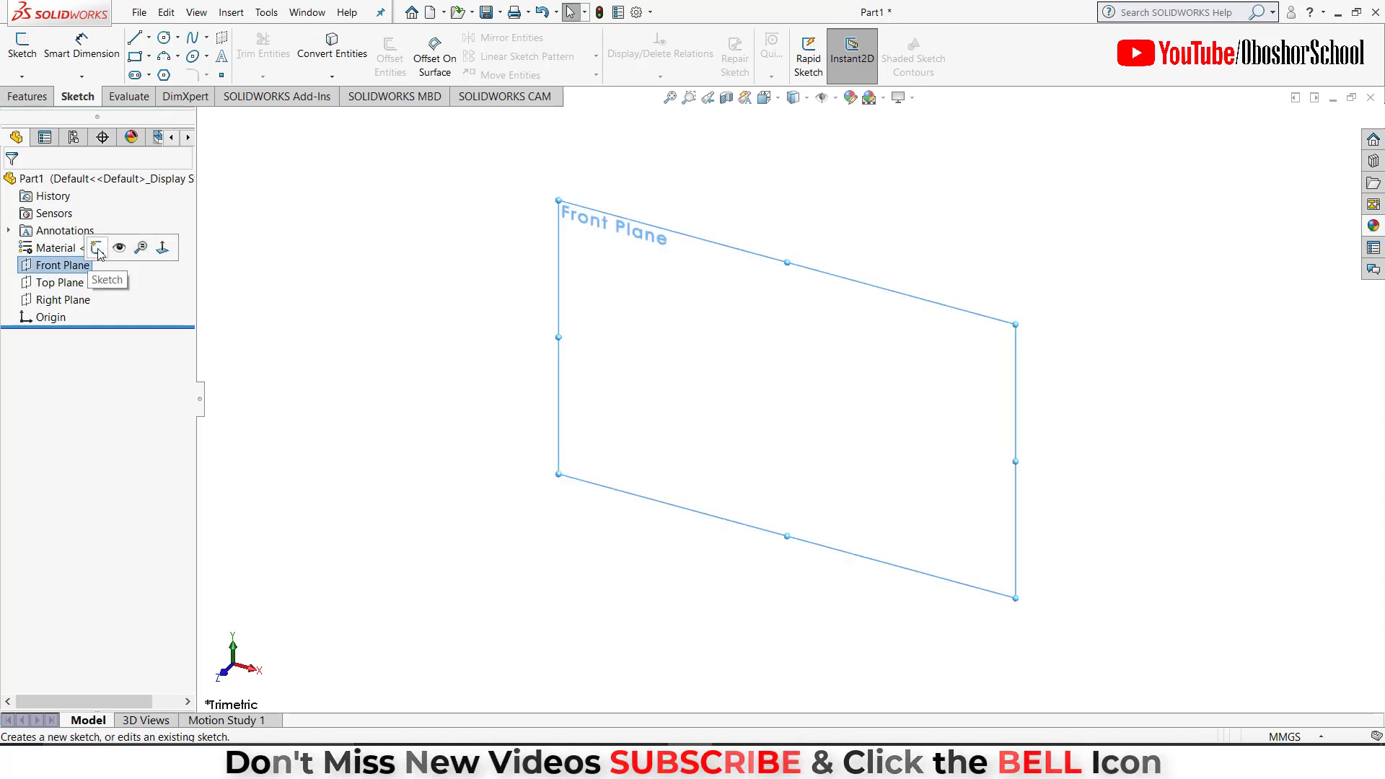
click(98, 249)
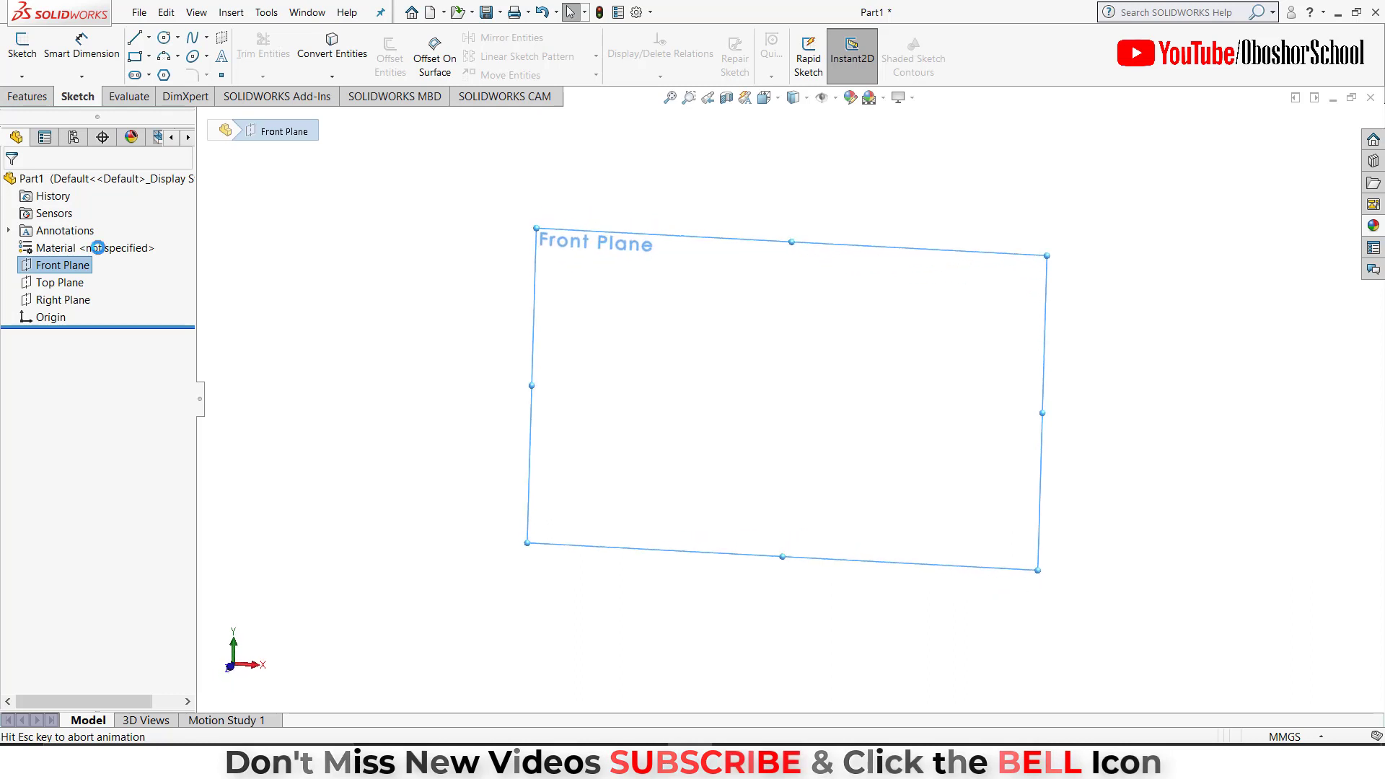
Draw a center rectangle at the origin and dimension its left edge to 60.
click(147, 62)
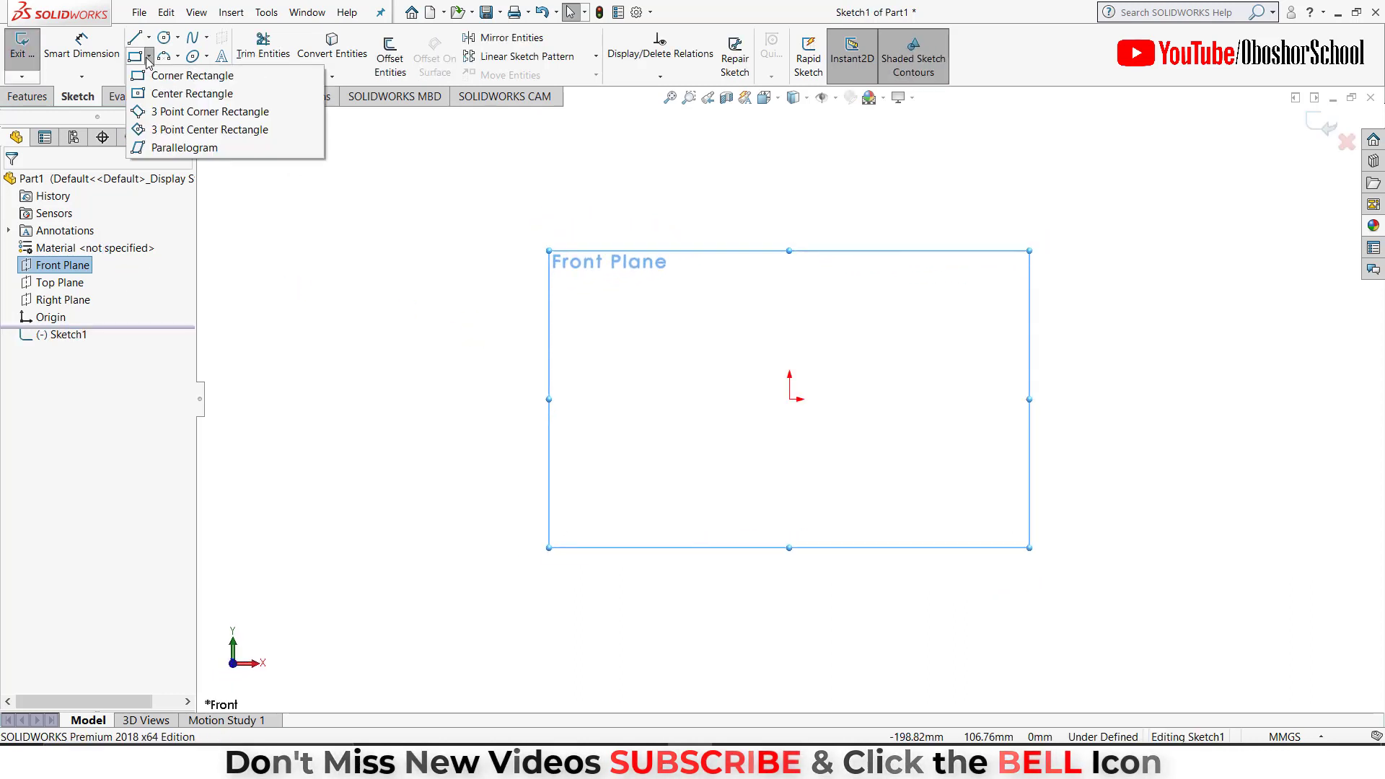
click(173, 97)
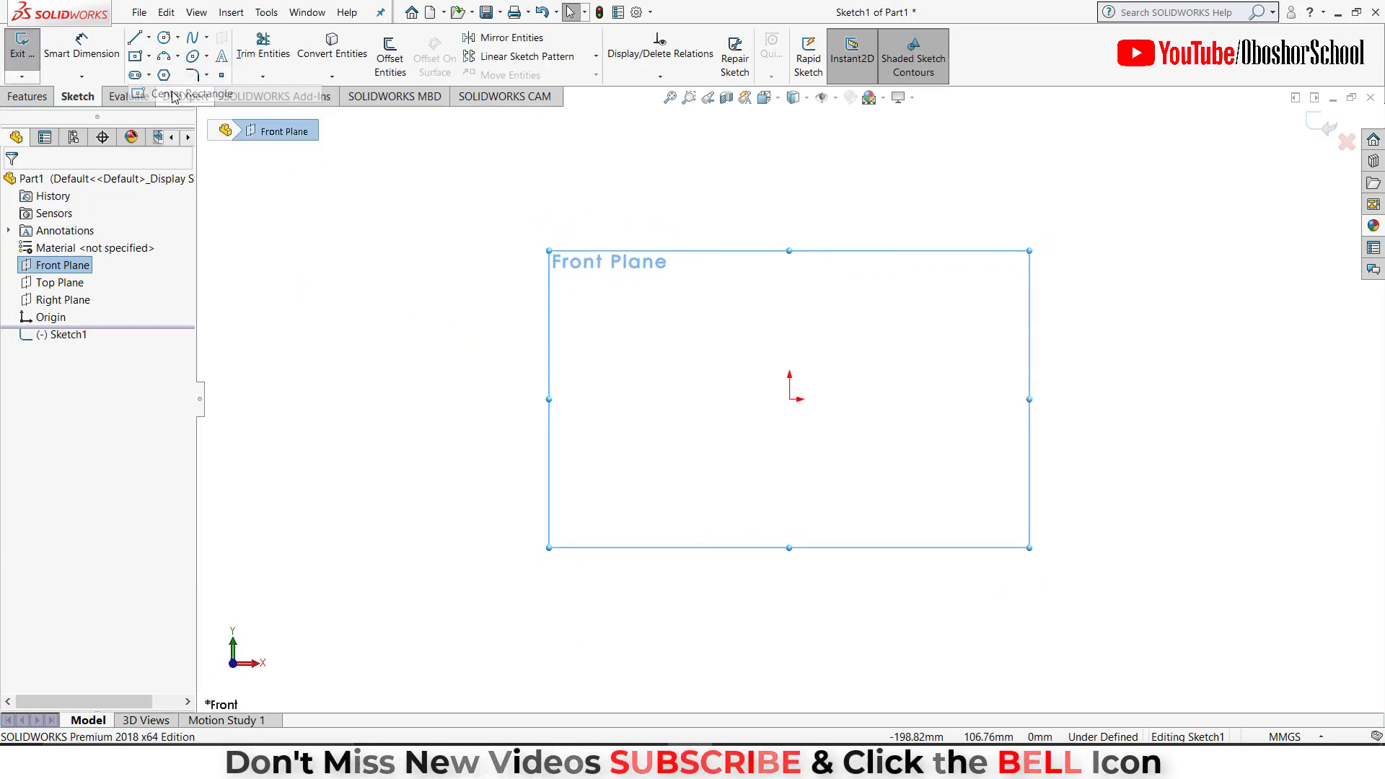
click(804, 407)
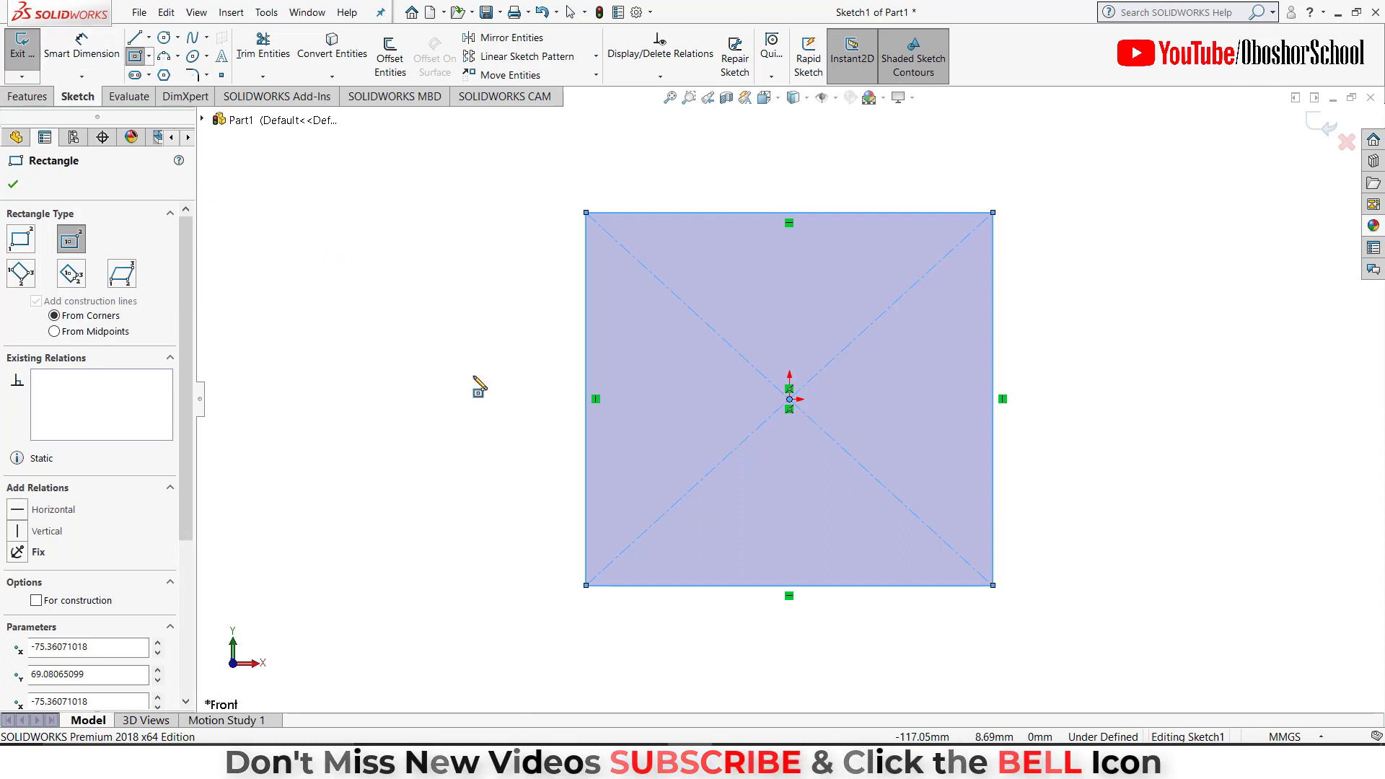
click(82, 46)
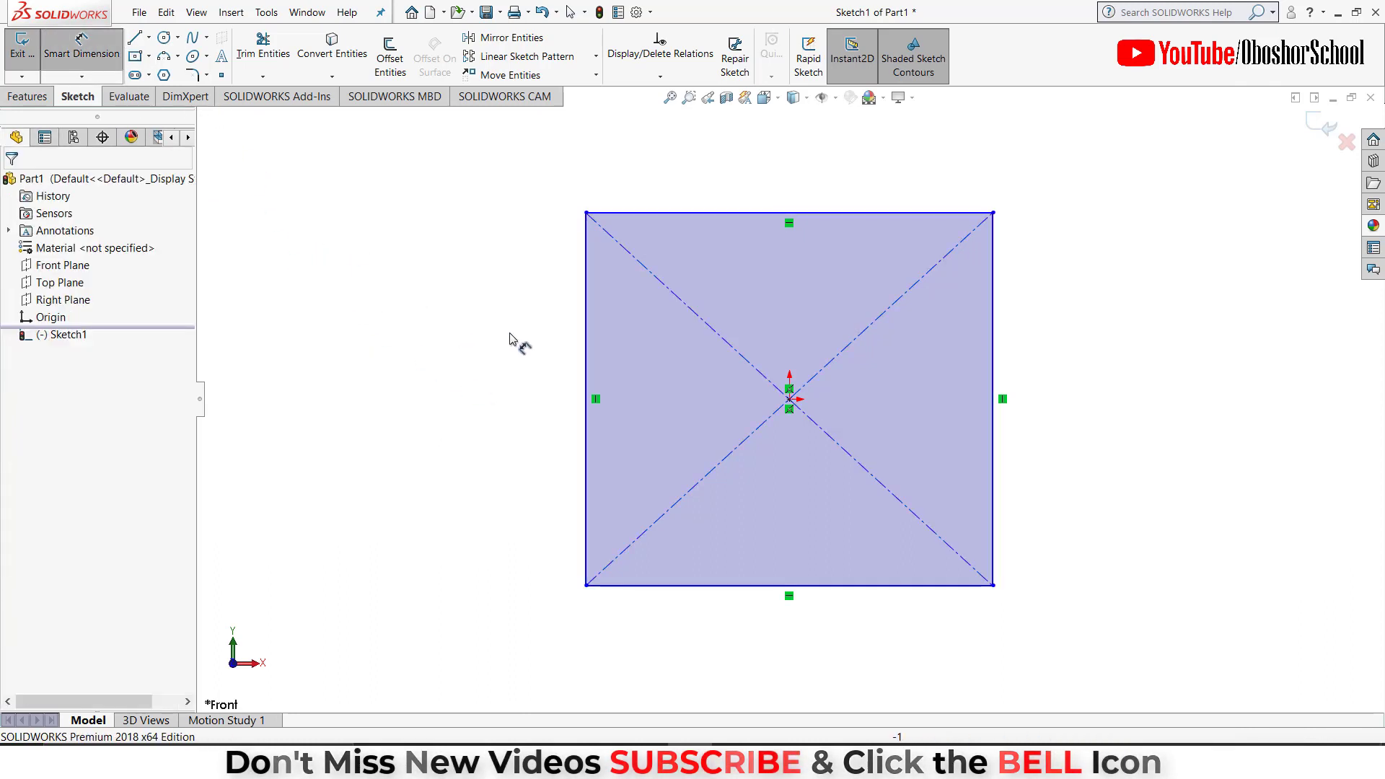
click(588, 384)
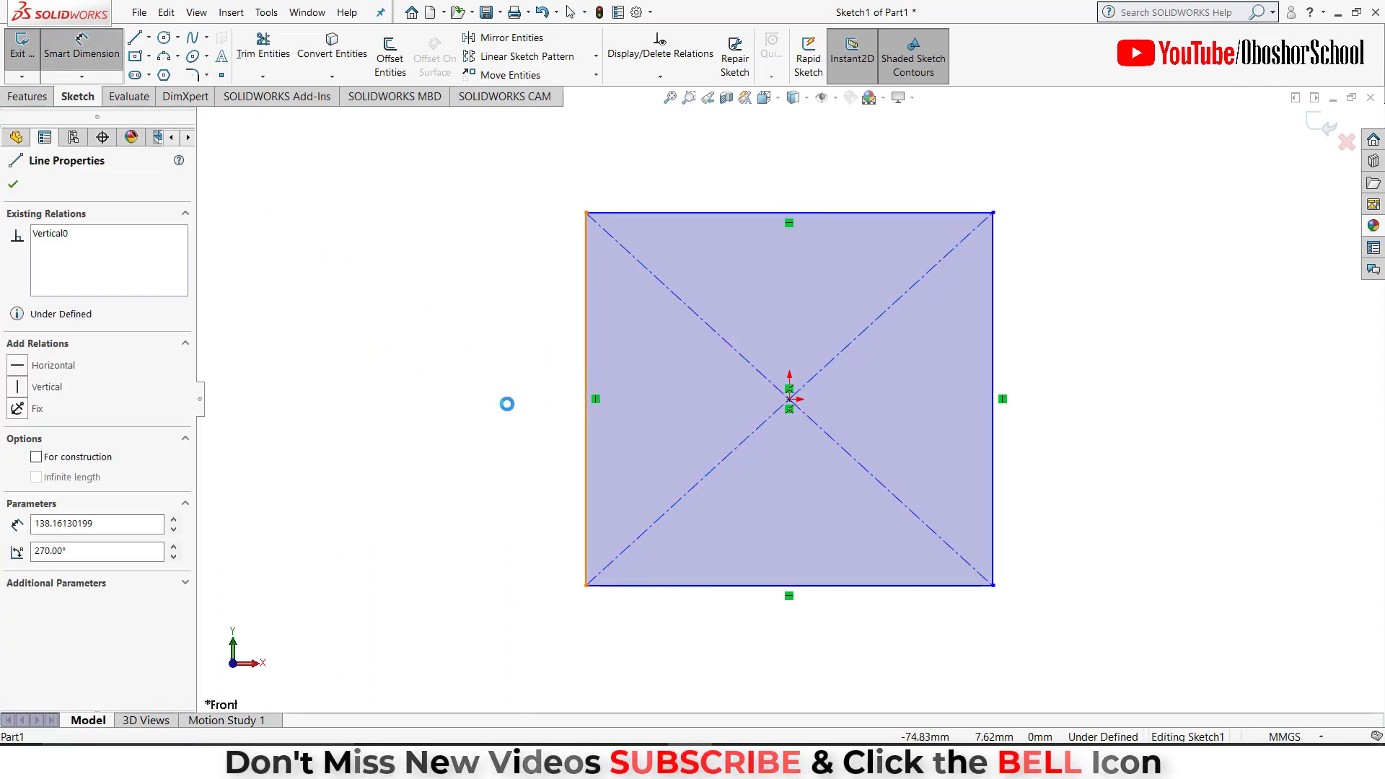
click(454, 409)
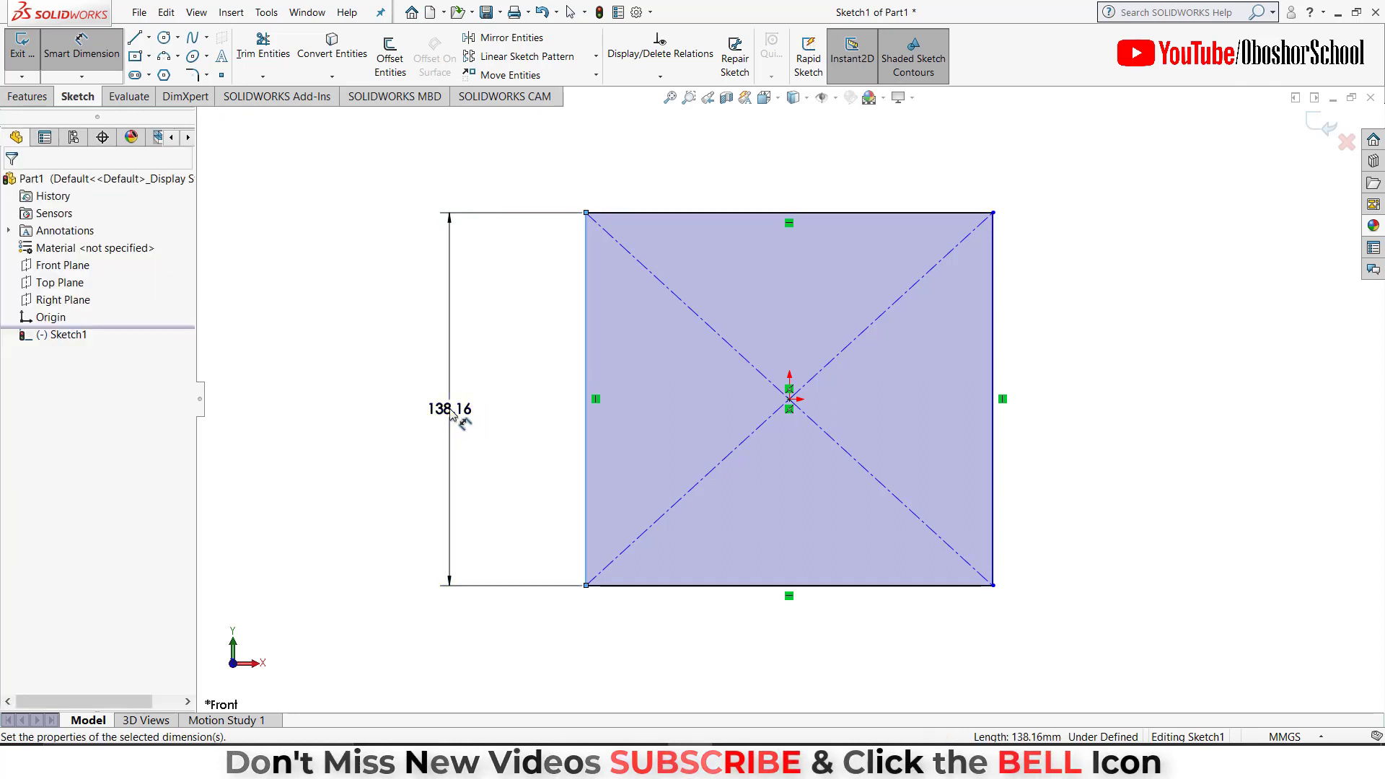
text(60)
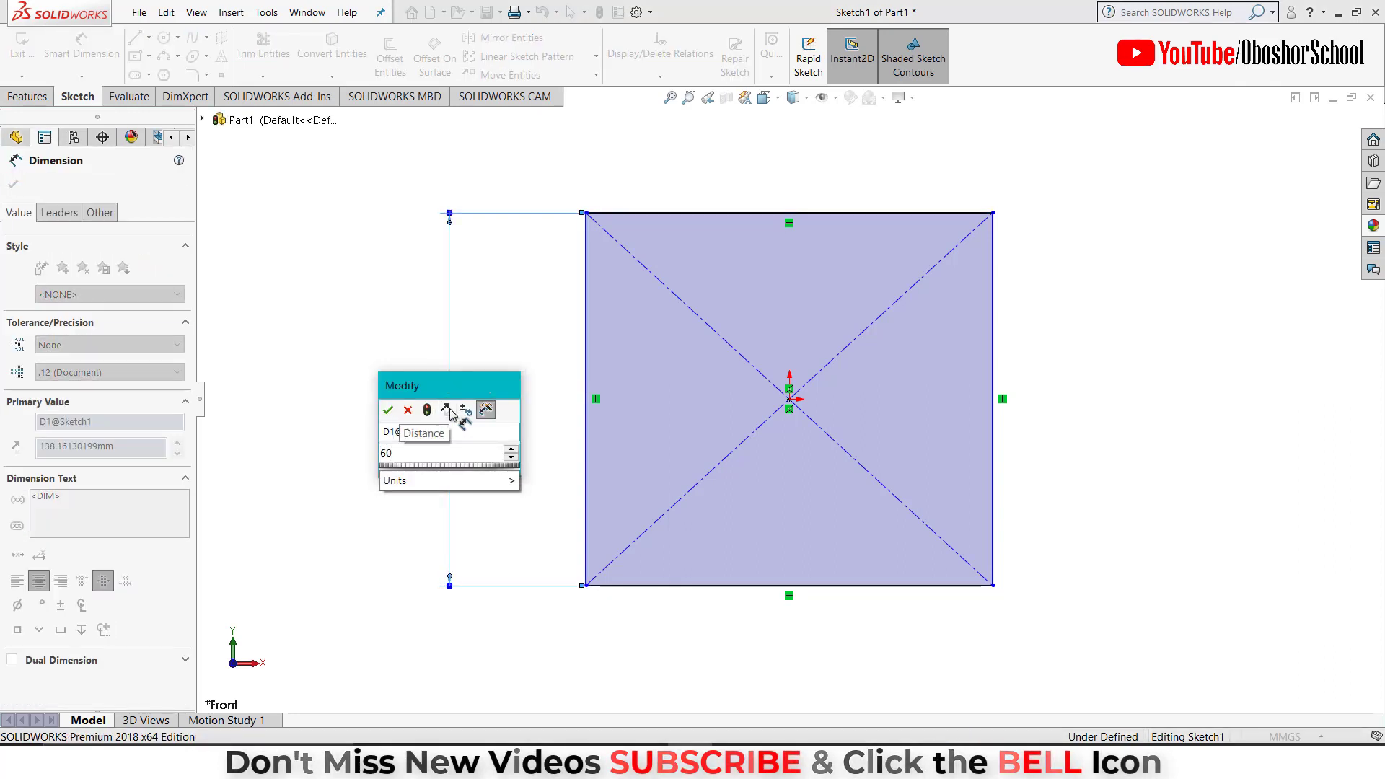
key(Return)
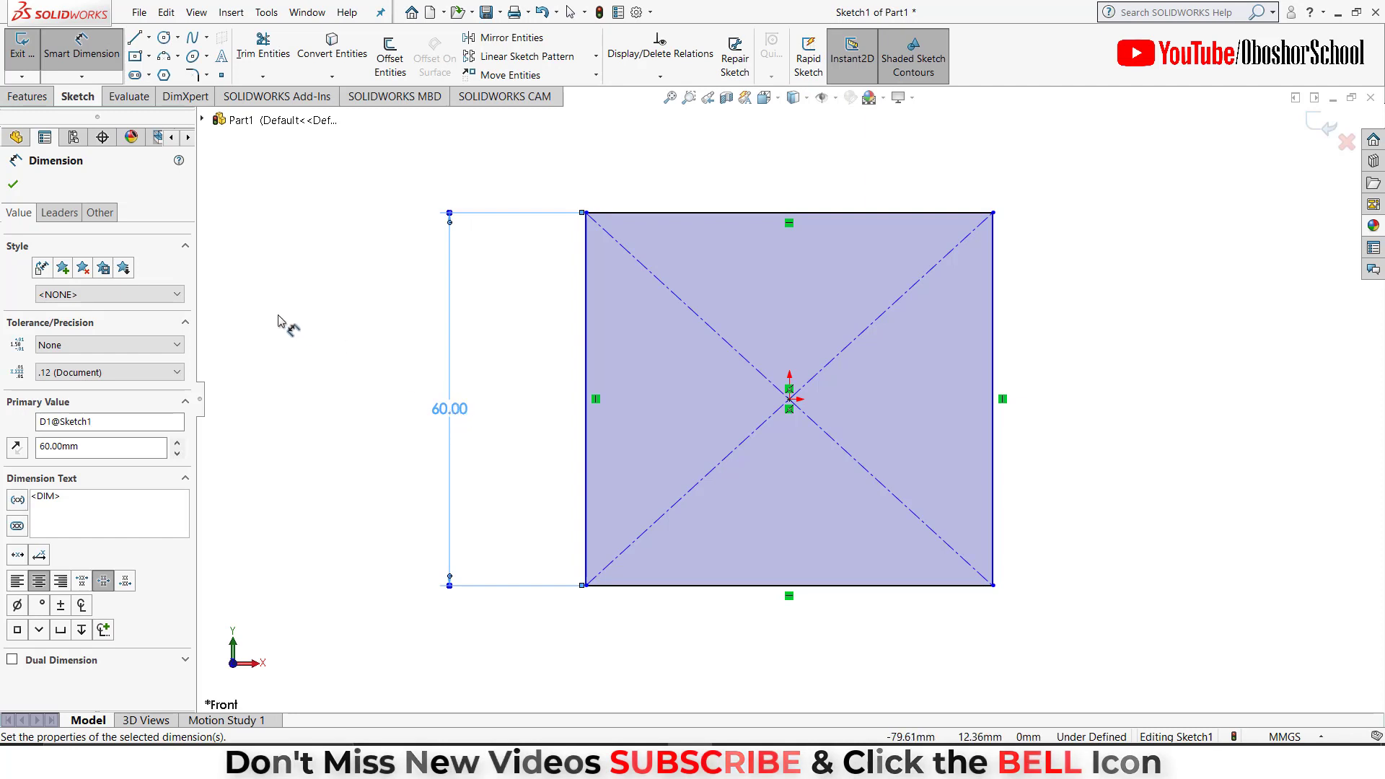
click(12, 187)
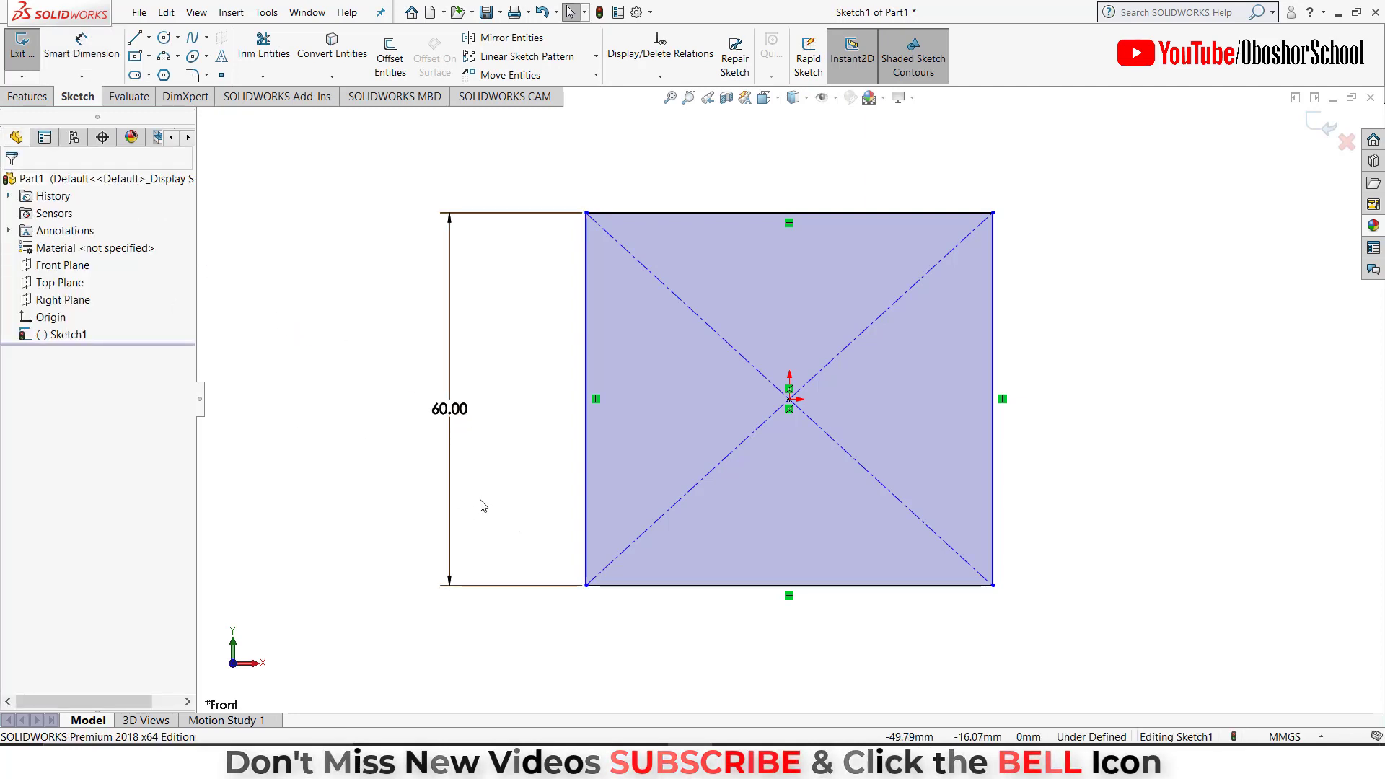
Make the rectangle's left and bottom edges equal to form a 60 mm square.
click(588, 553)
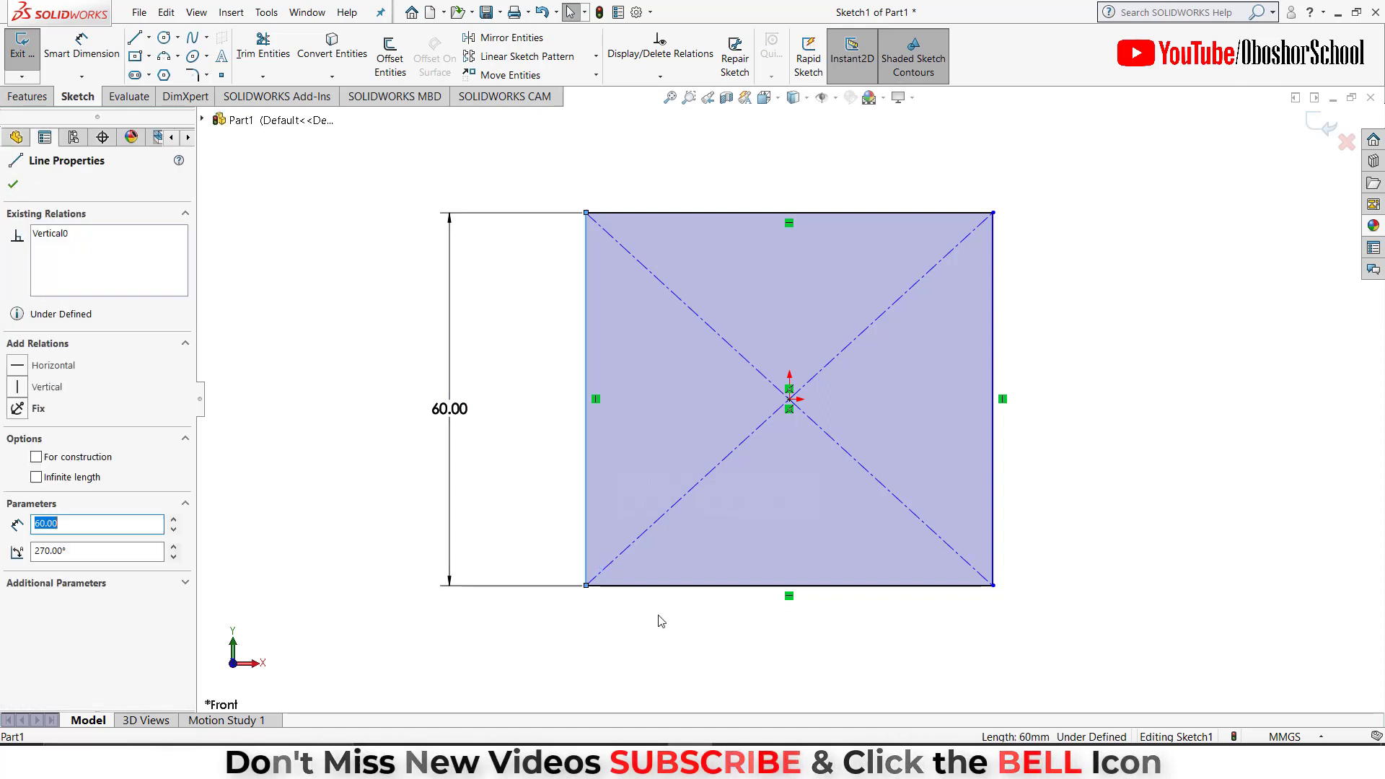
ctrl+click(704, 584)
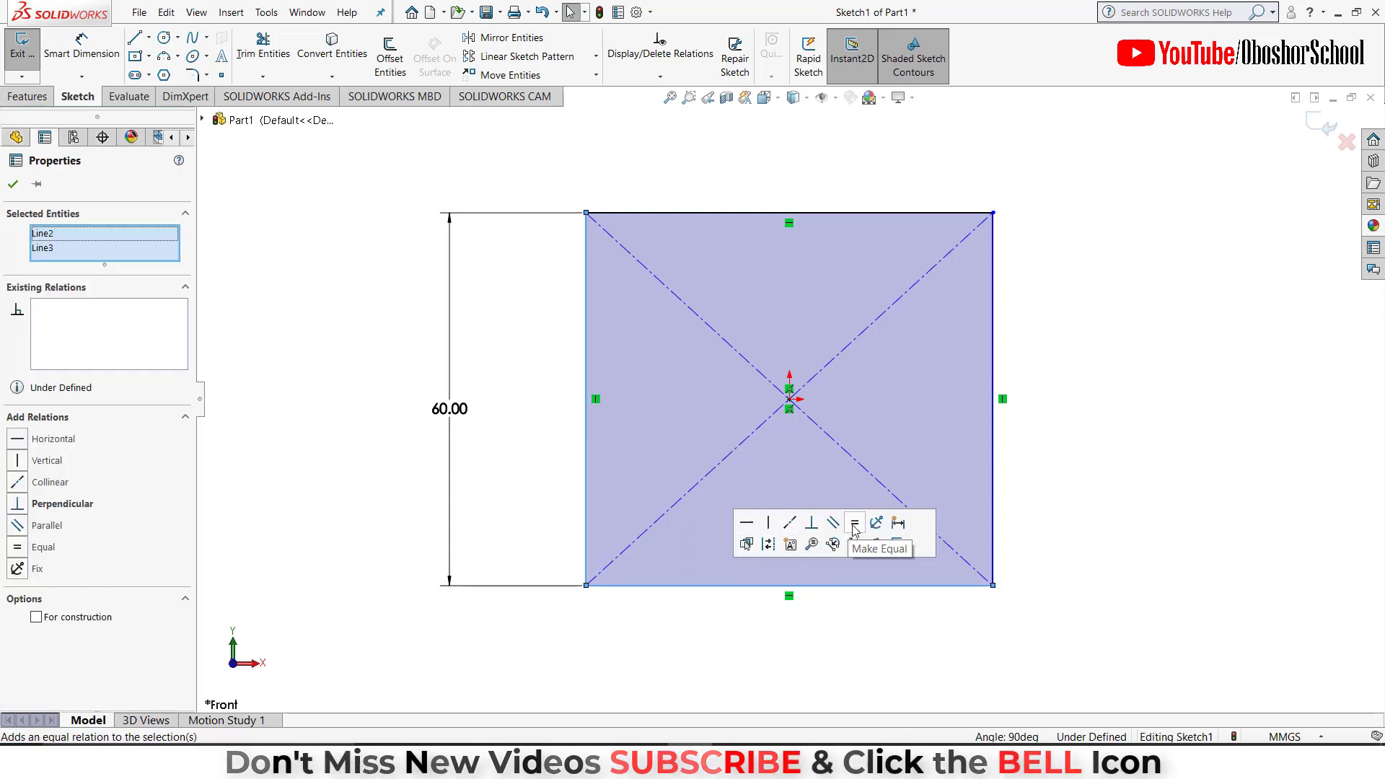
click(854, 525)
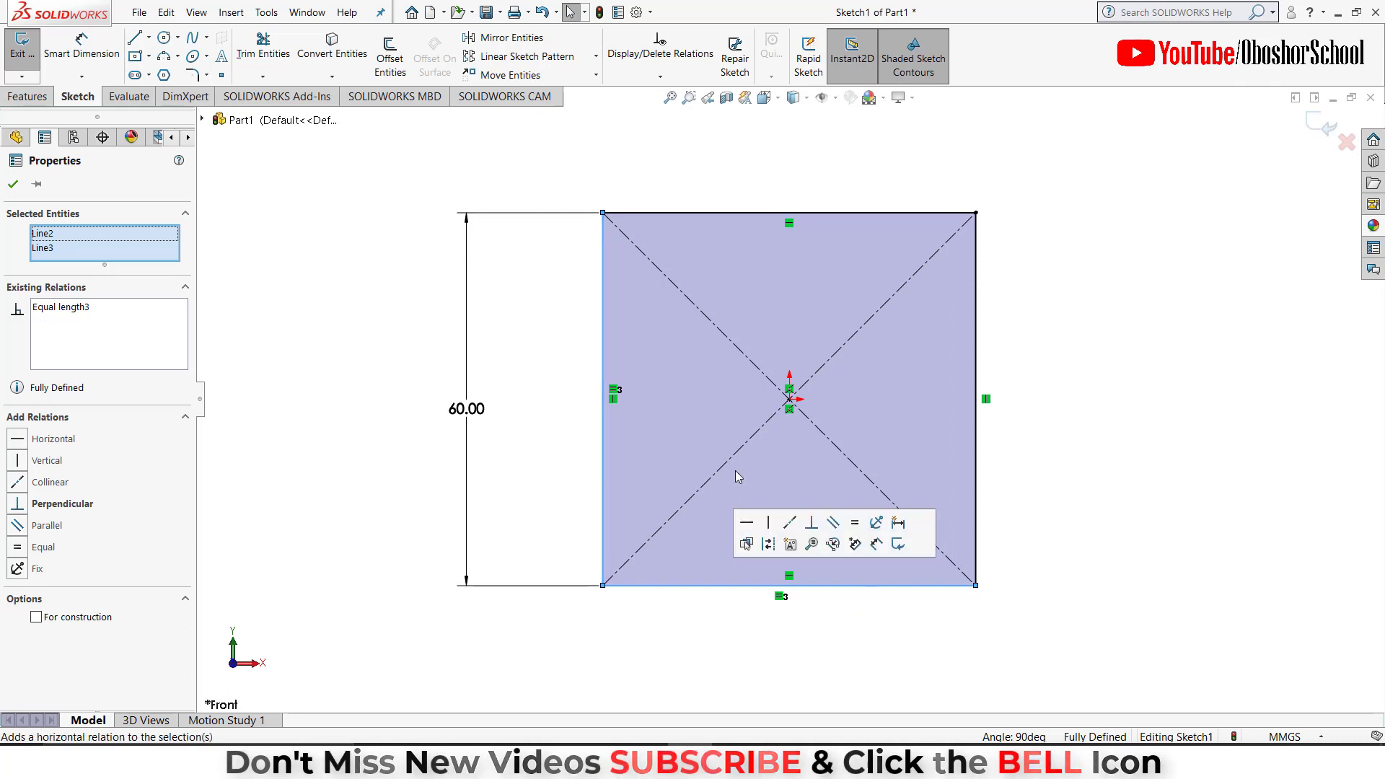
click(13, 184)
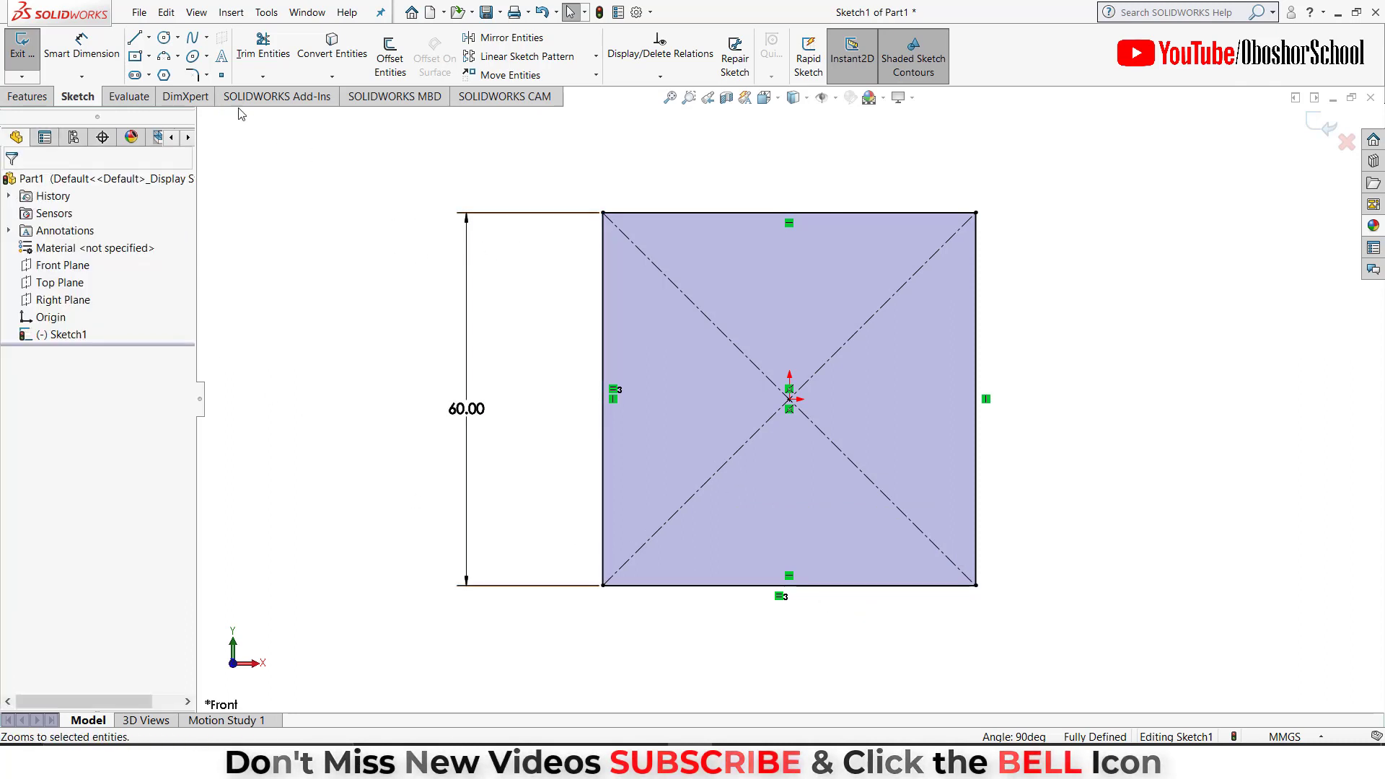
Draw centerlines from the top edge midpoint to the square's centre, then to the left edge.
click(149, 37)
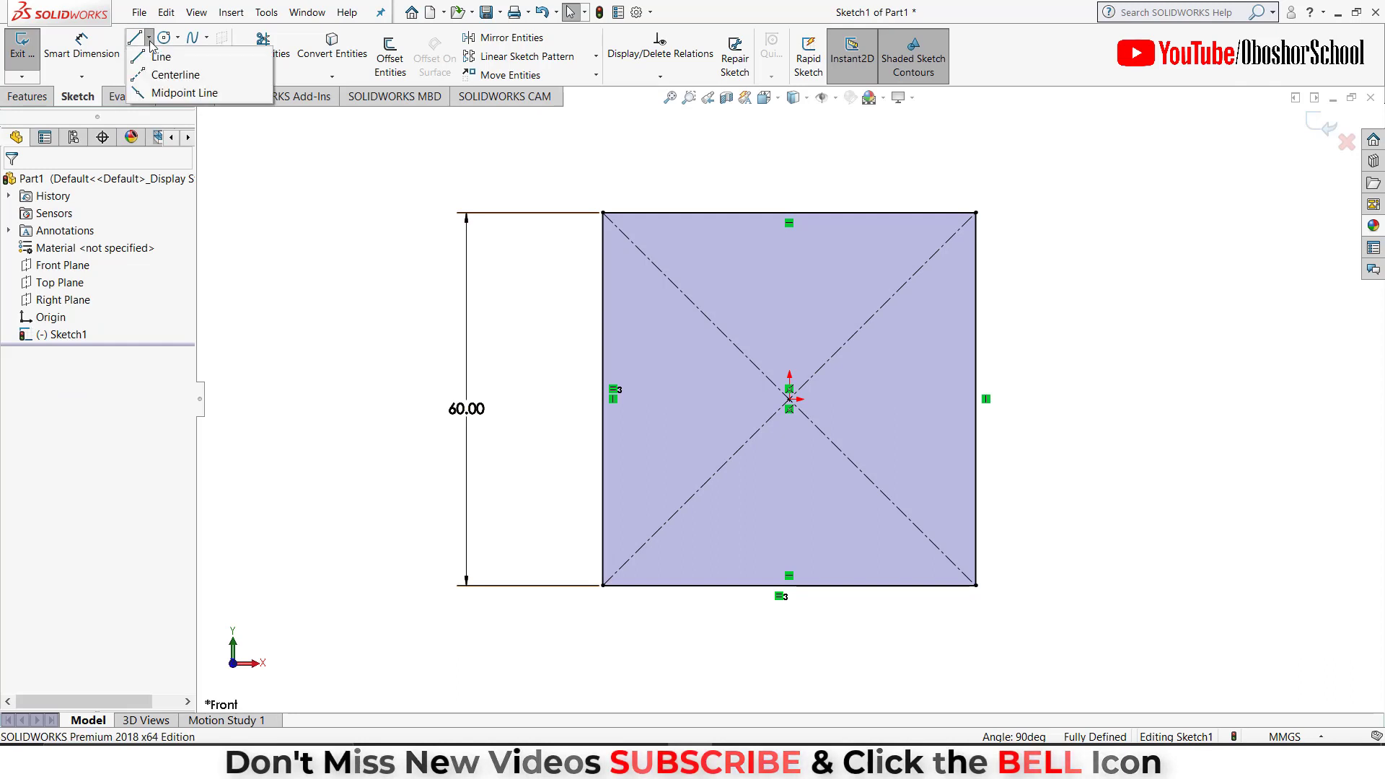
click(173, 70)
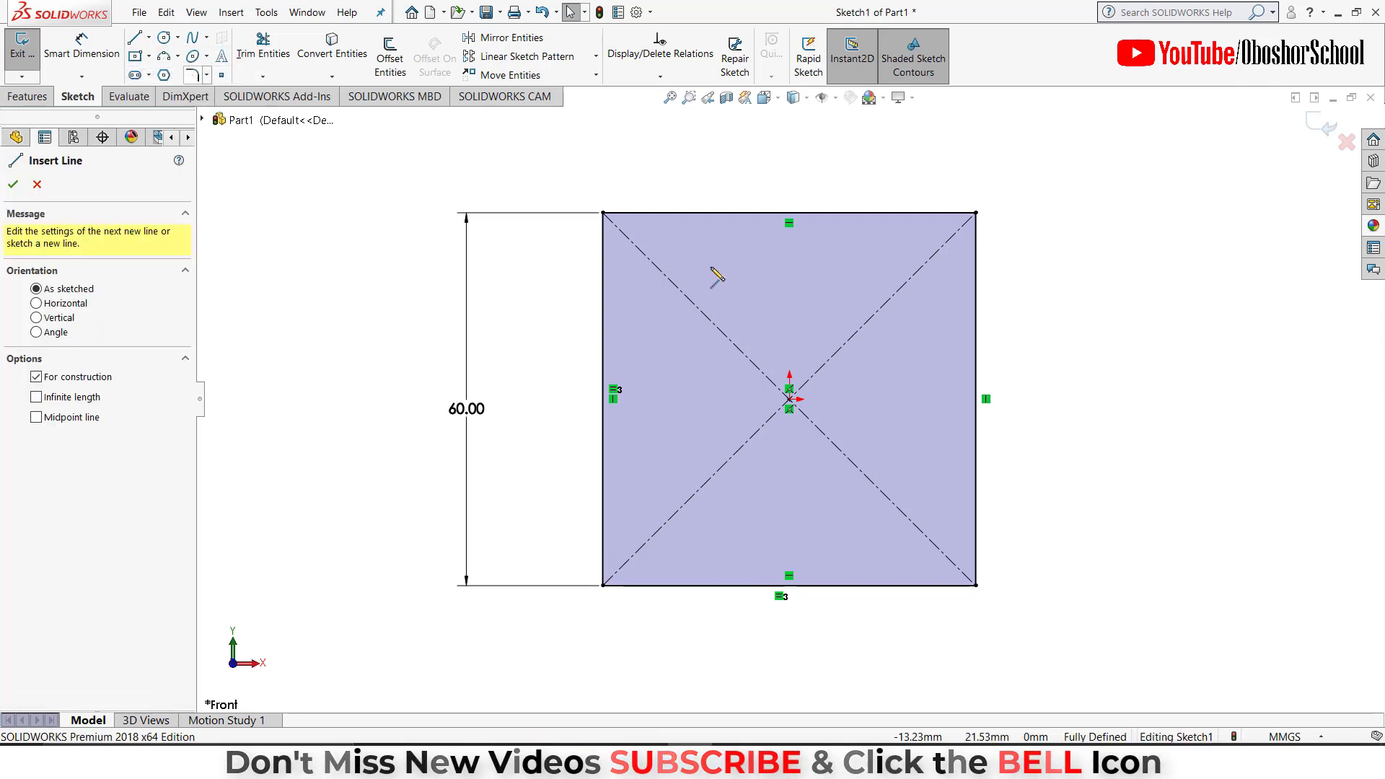
click(789, 213)
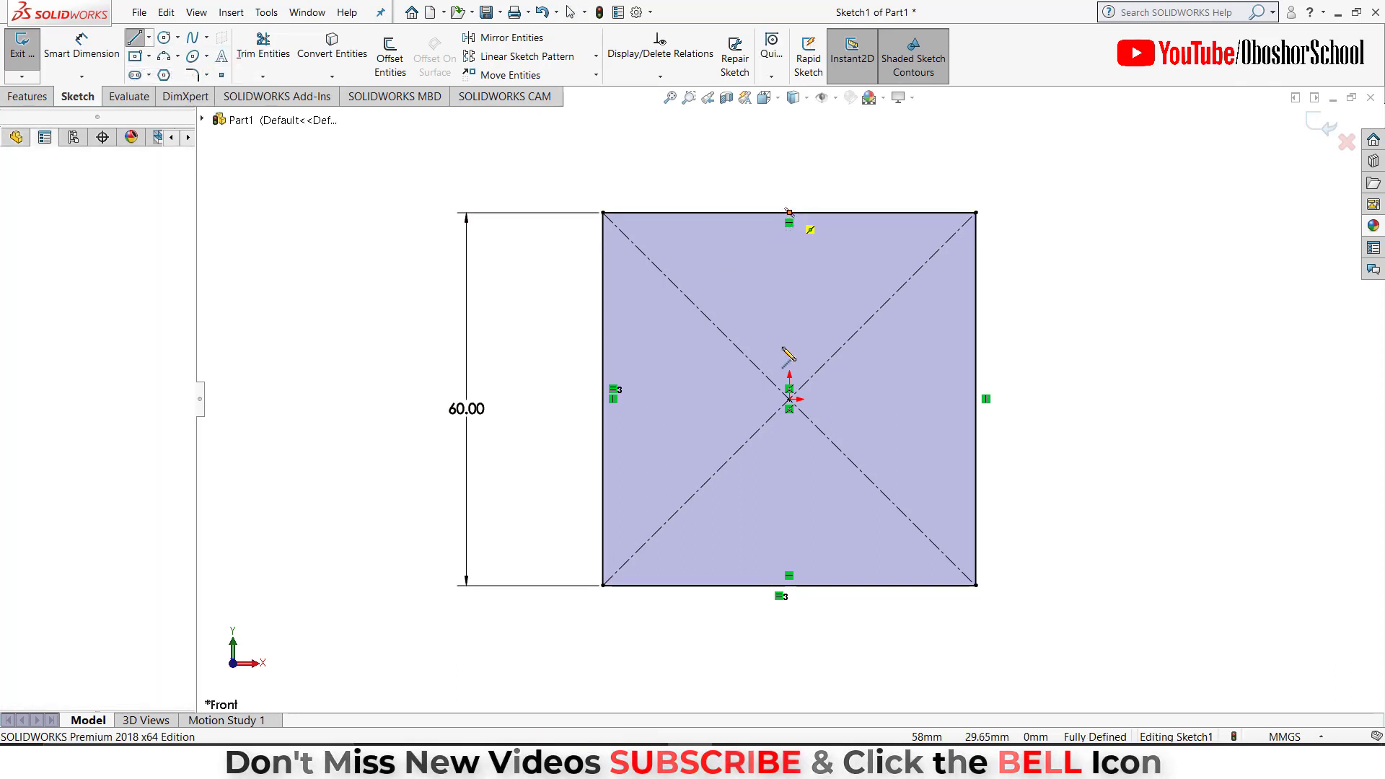
click(789, 398)
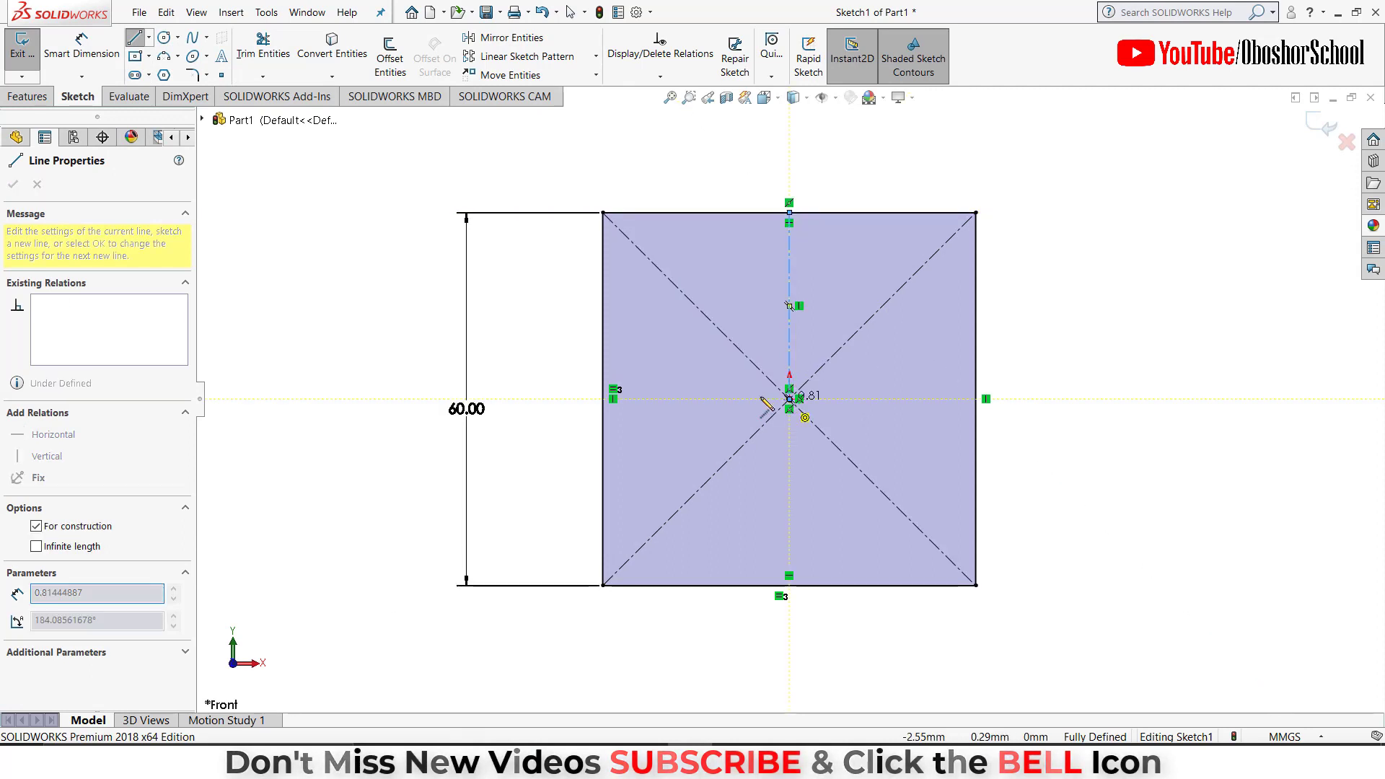
click(603, 398)
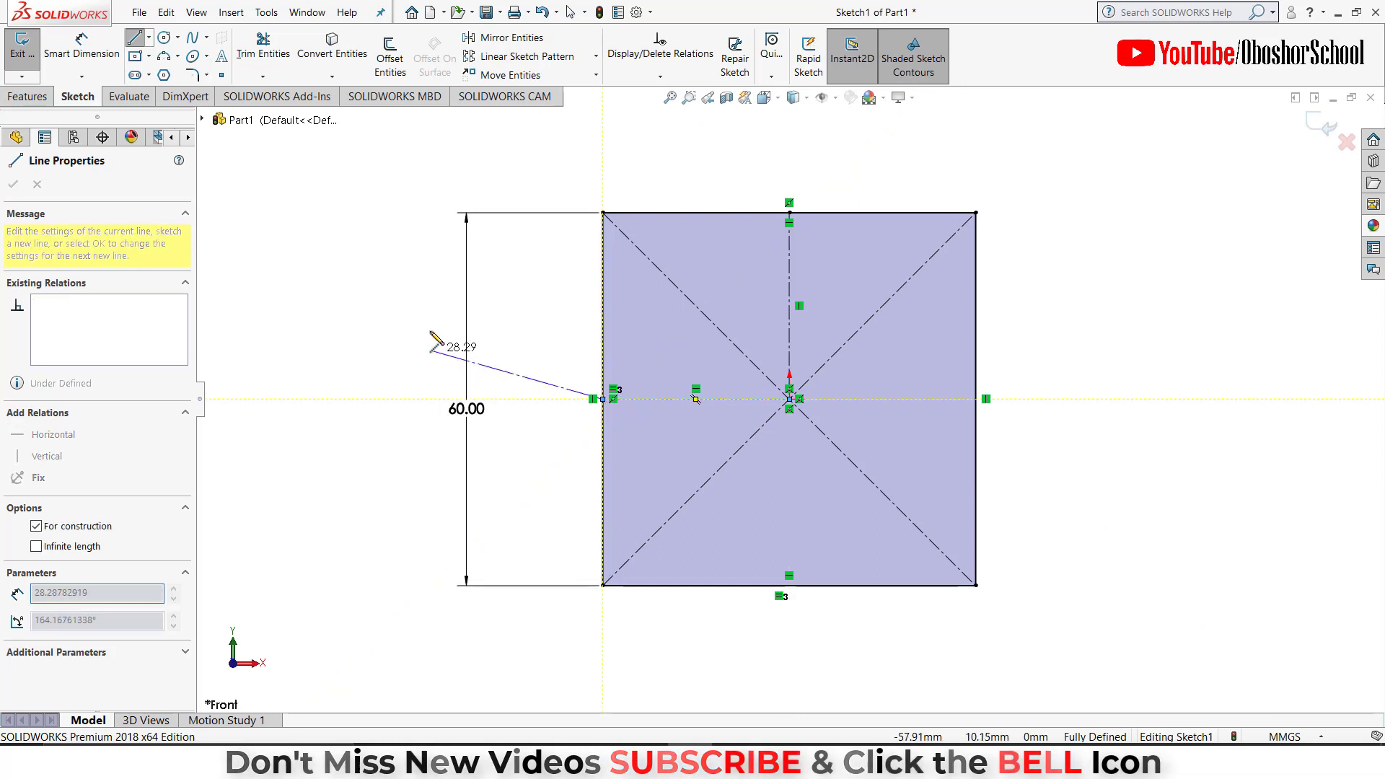
right_click(487, 274)
click(543, 348)
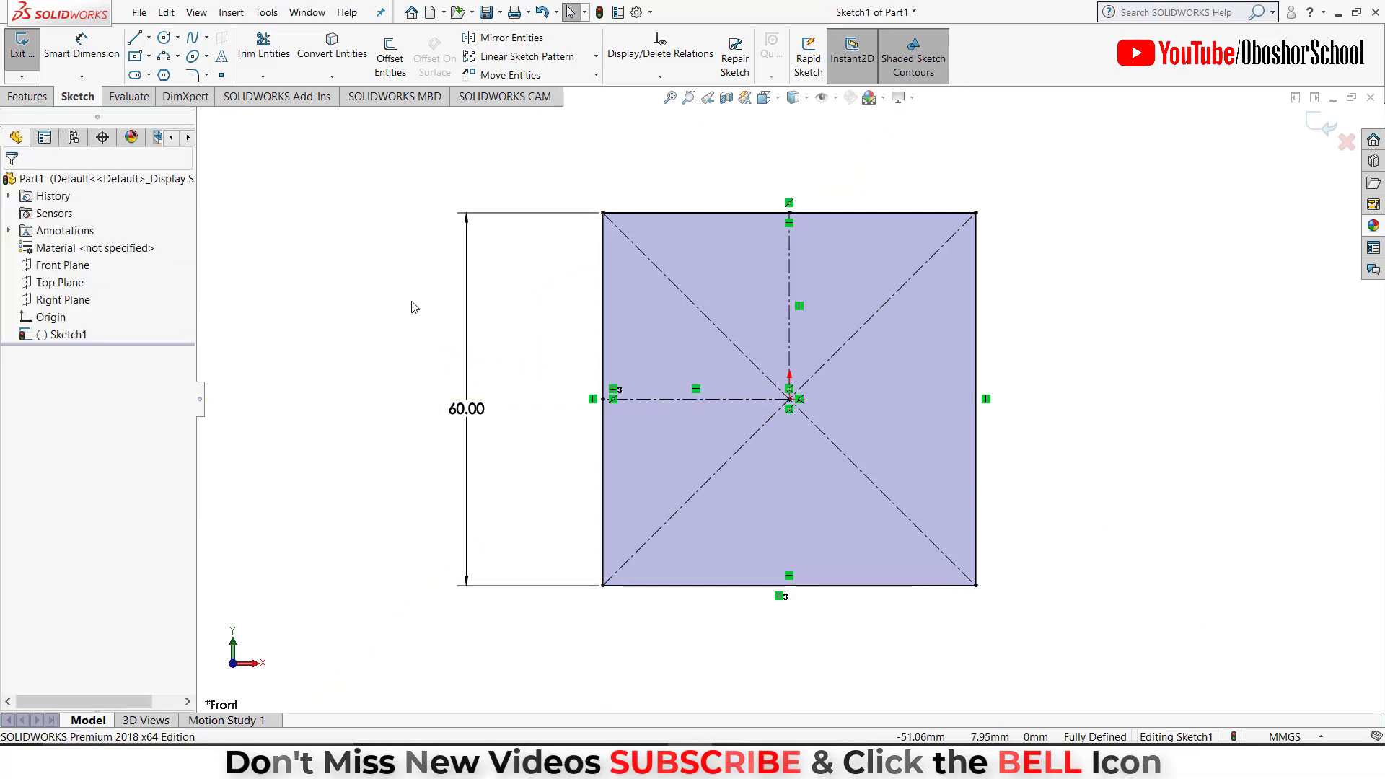
Sketch a three-segment V-shaped cut dipping down from the square's top edge.
click(134, 38)
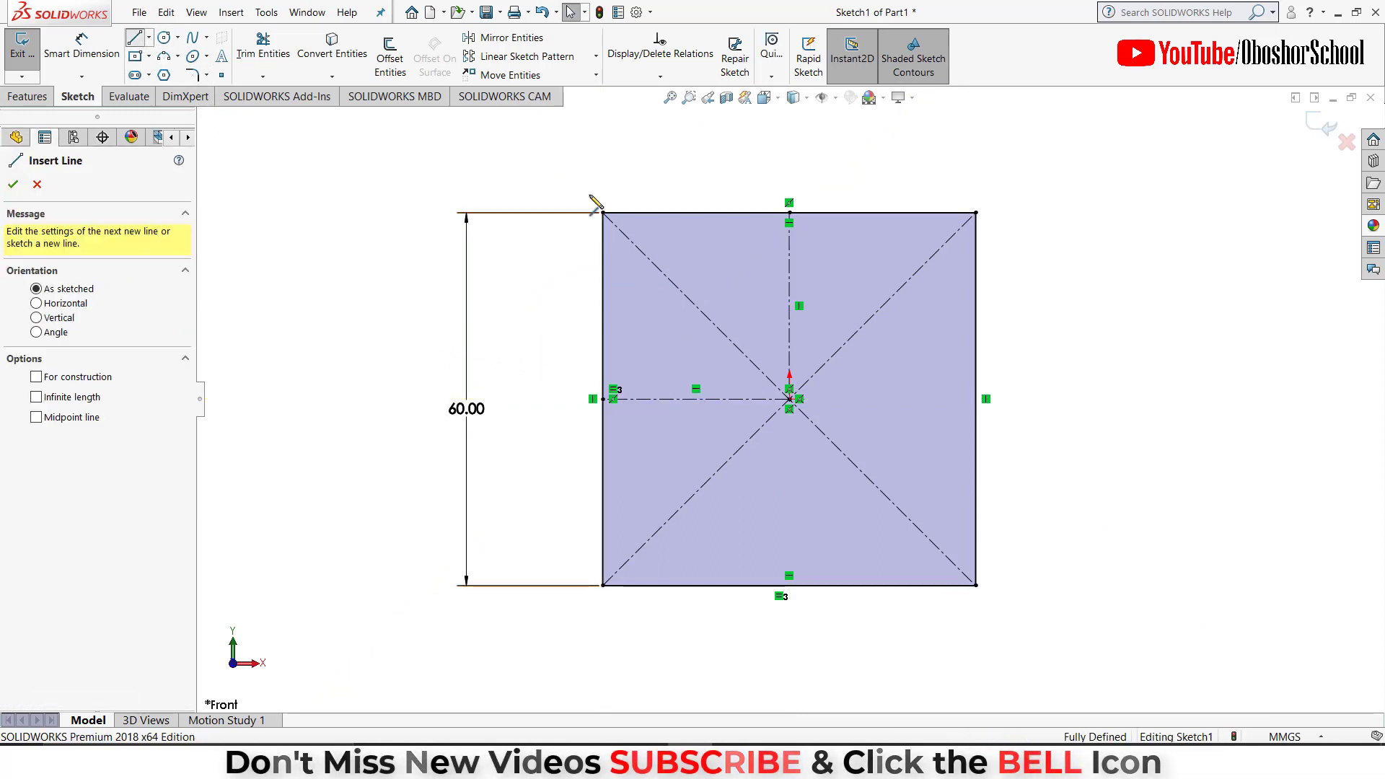
click(691, 213)
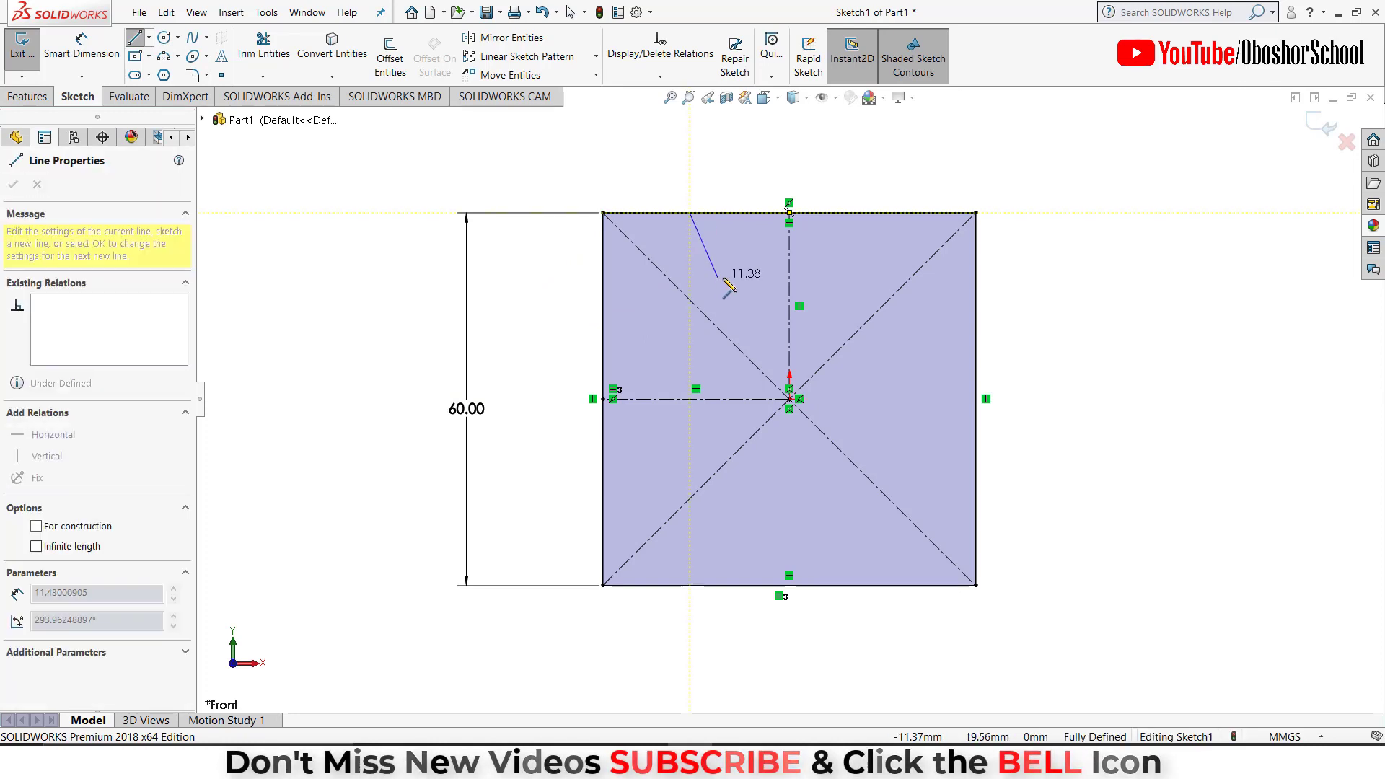
click(754, 297)
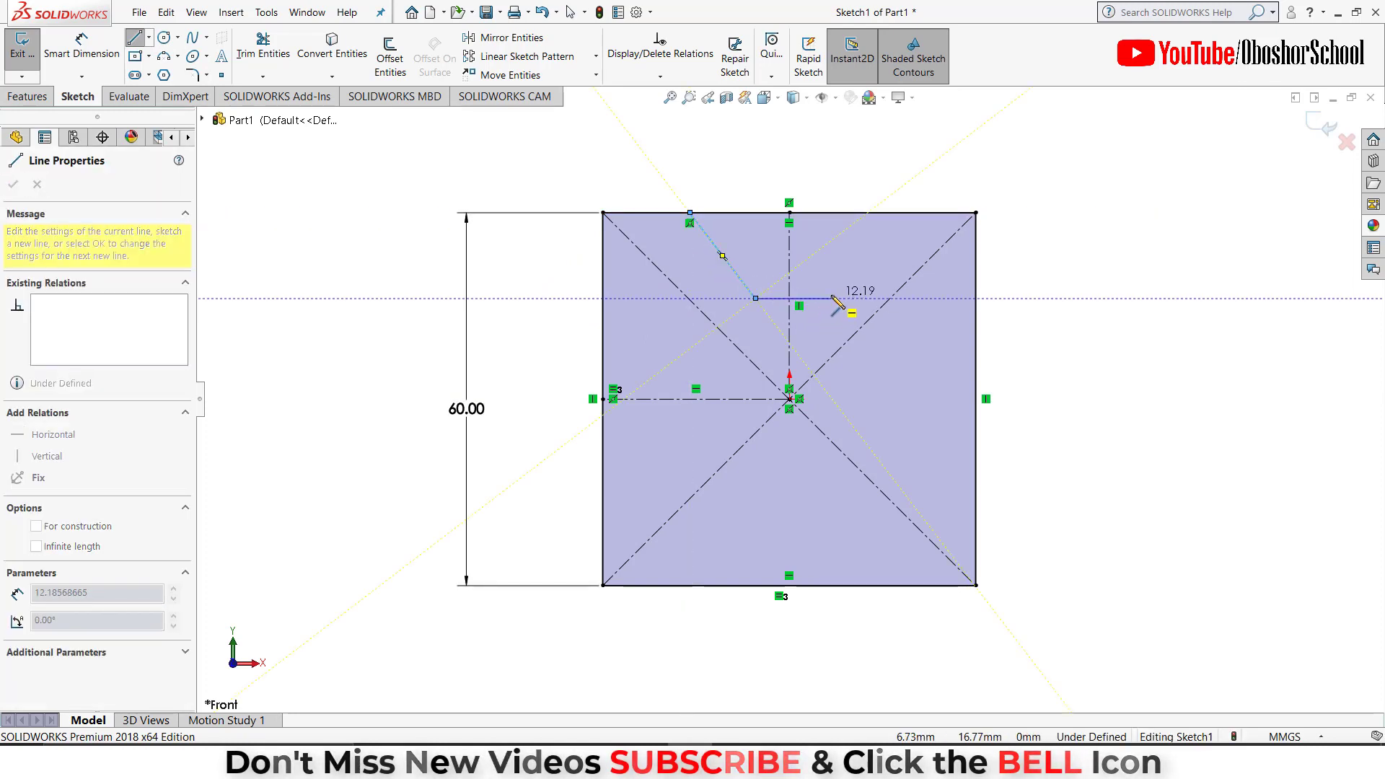
click(893, 212)
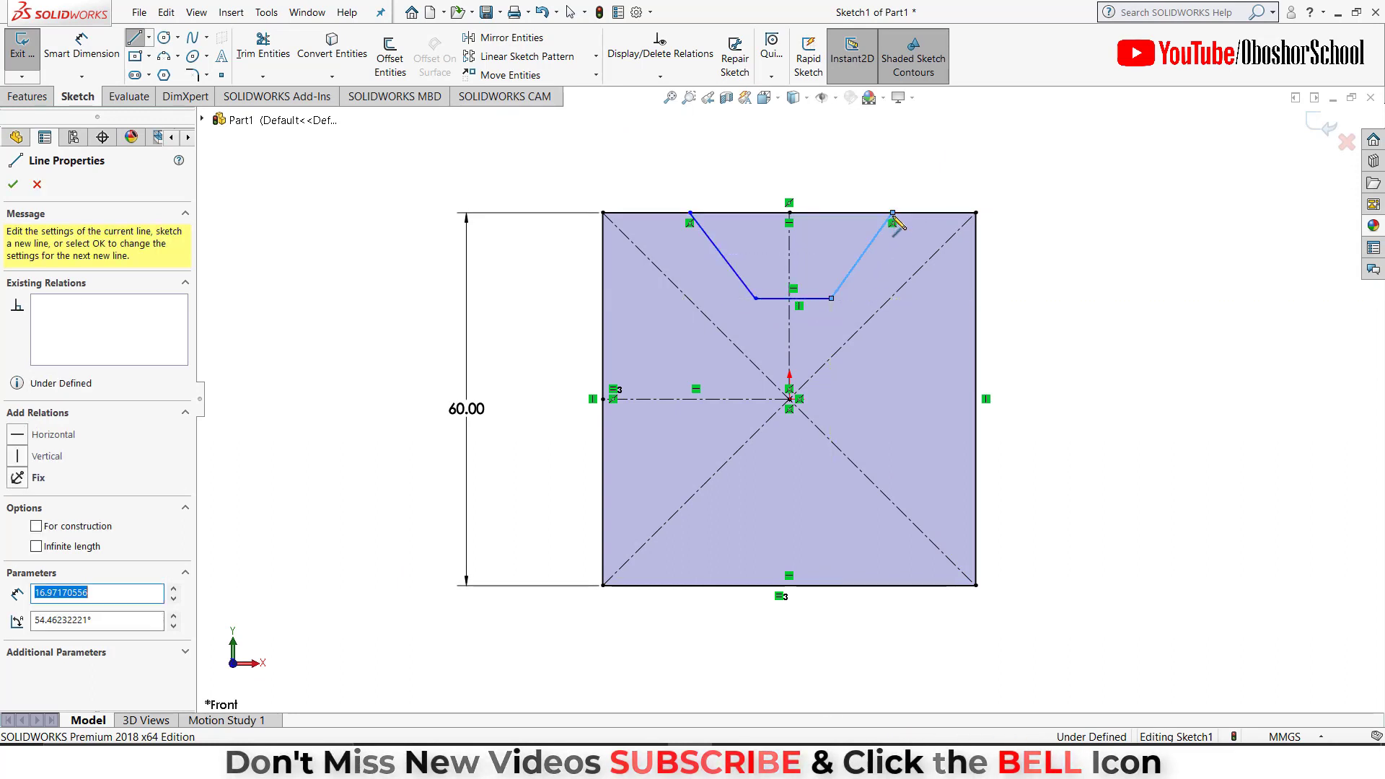
right_click(874, 176)
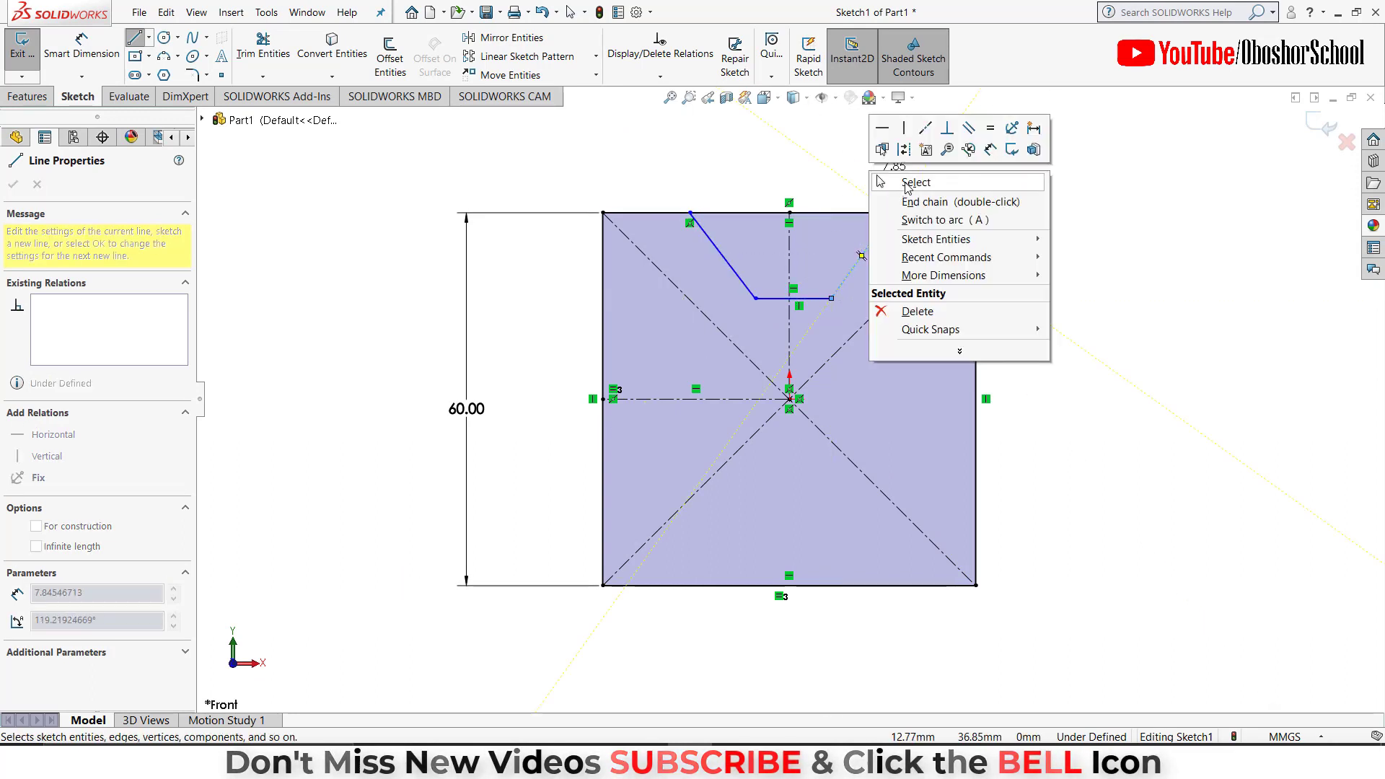
click(915, 182)
Sketch a three-segment rectangular notch against the square's left edge.
click(134, 37)
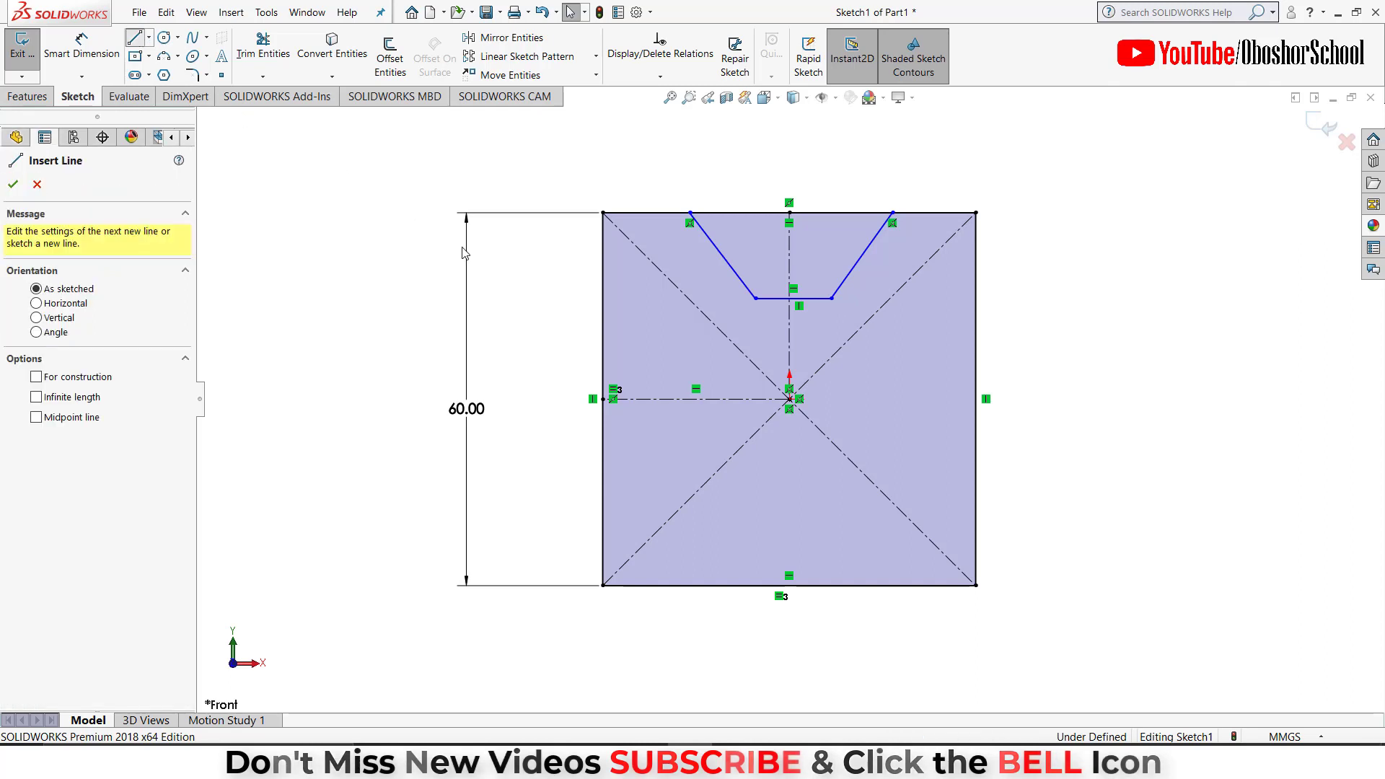
click(603, 359)
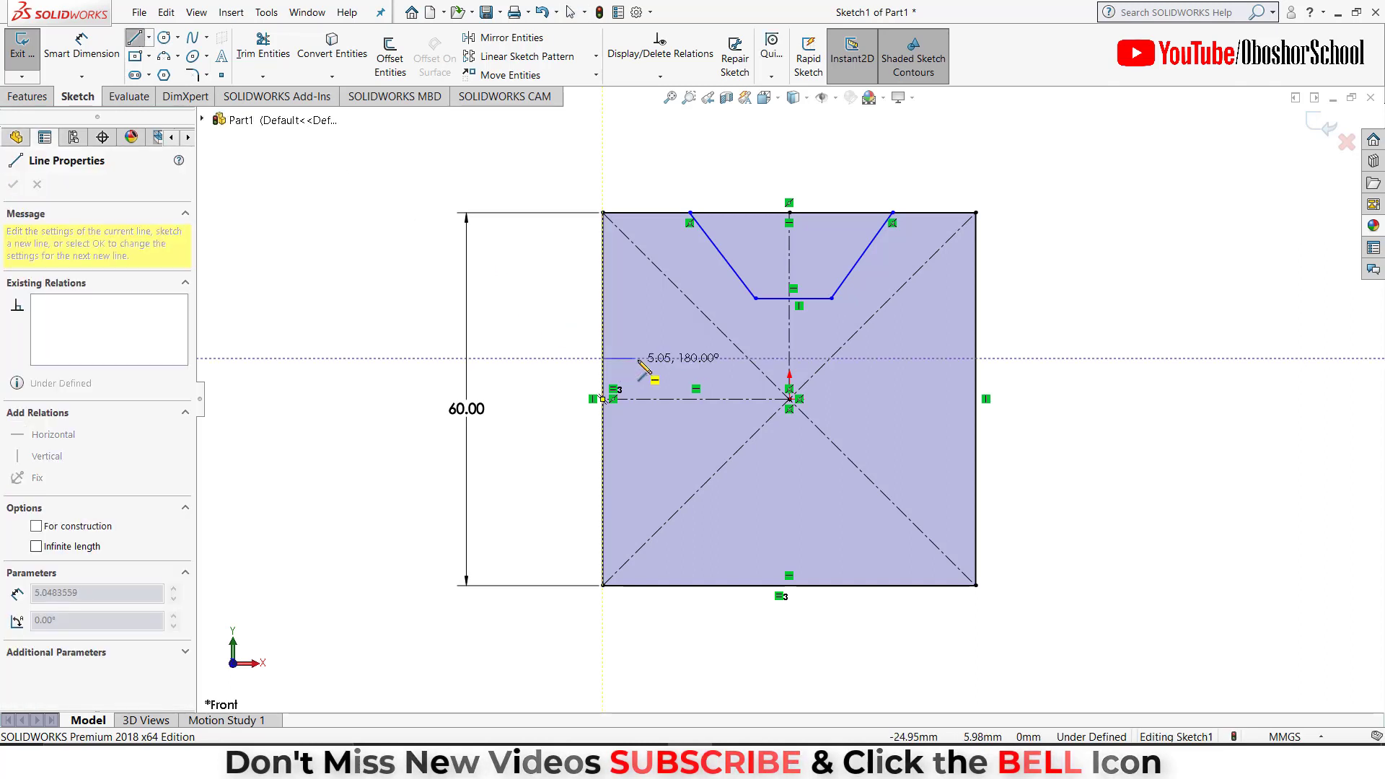
click(637, 358)
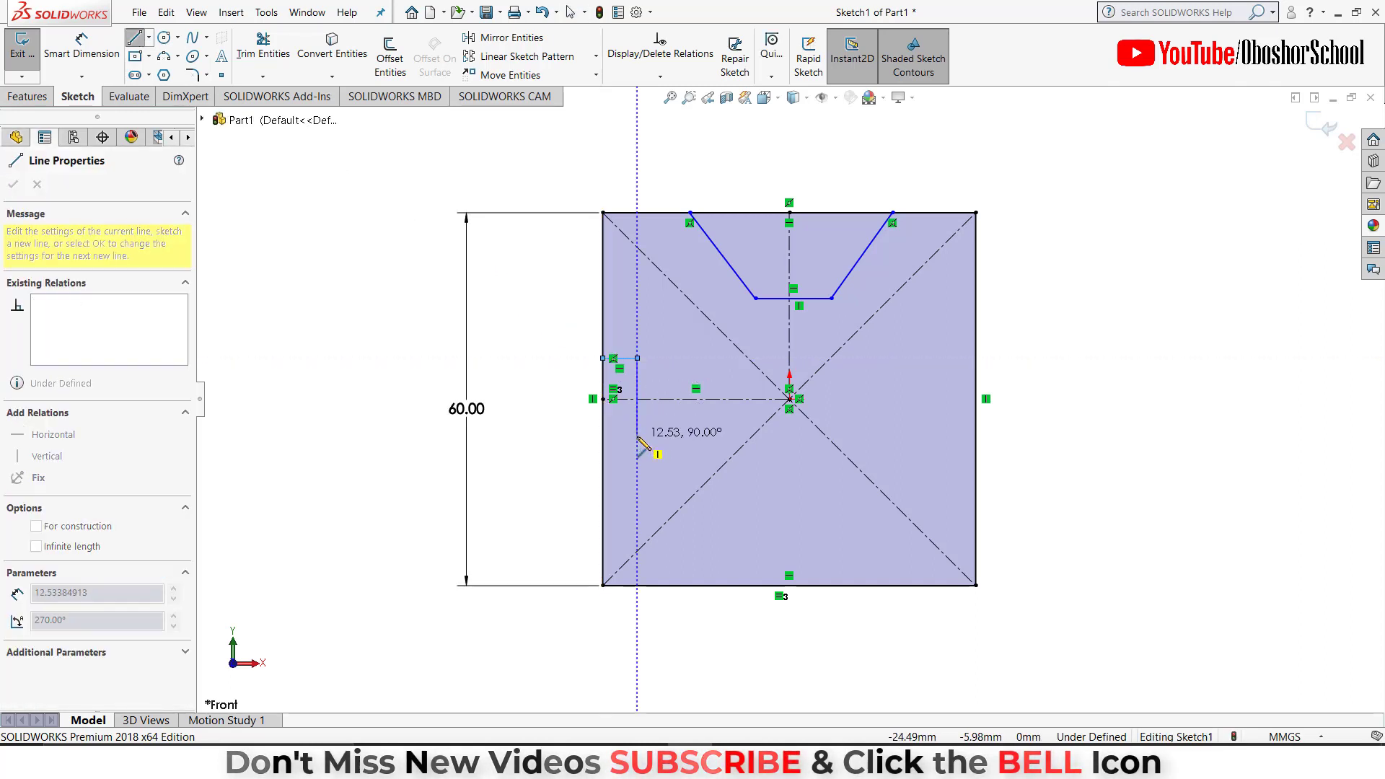
click(637, 436)
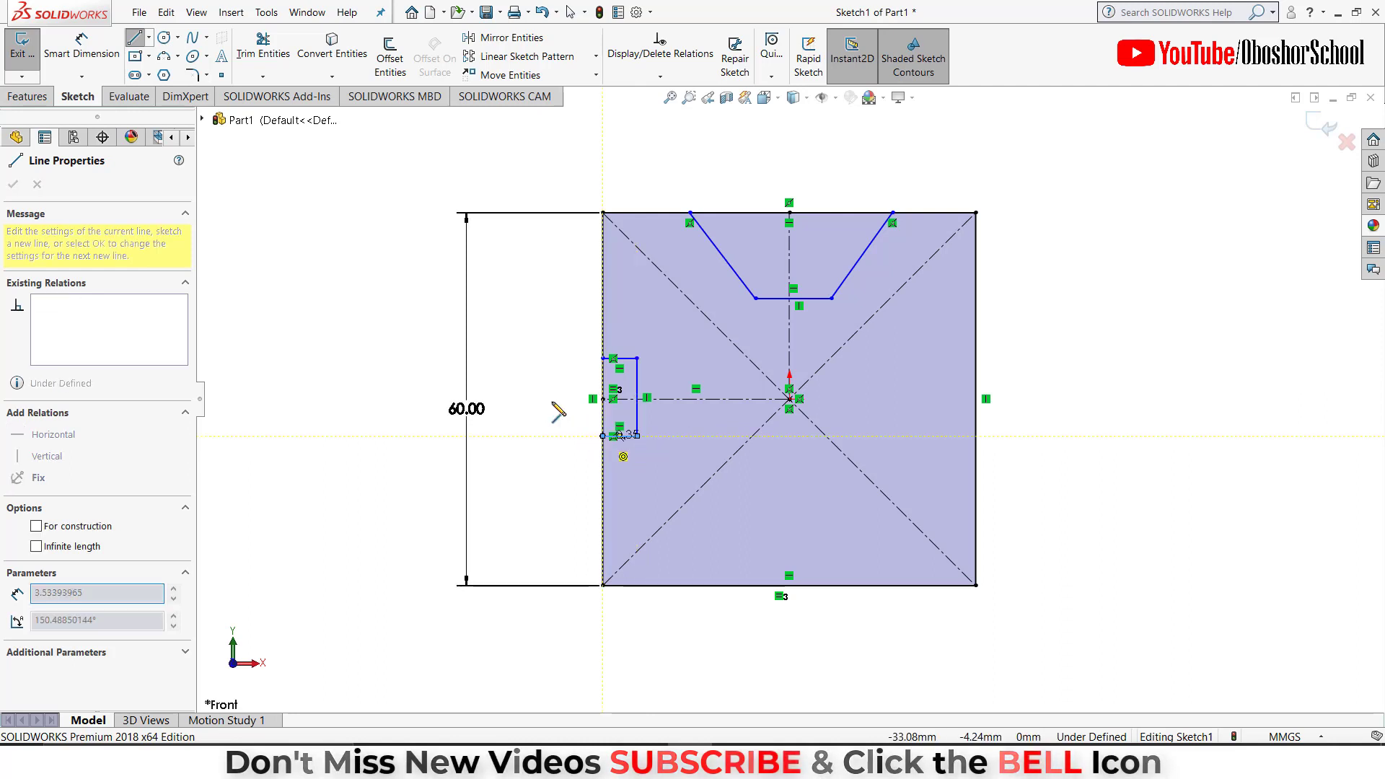
right_click(559, 310)
click(559, 277)
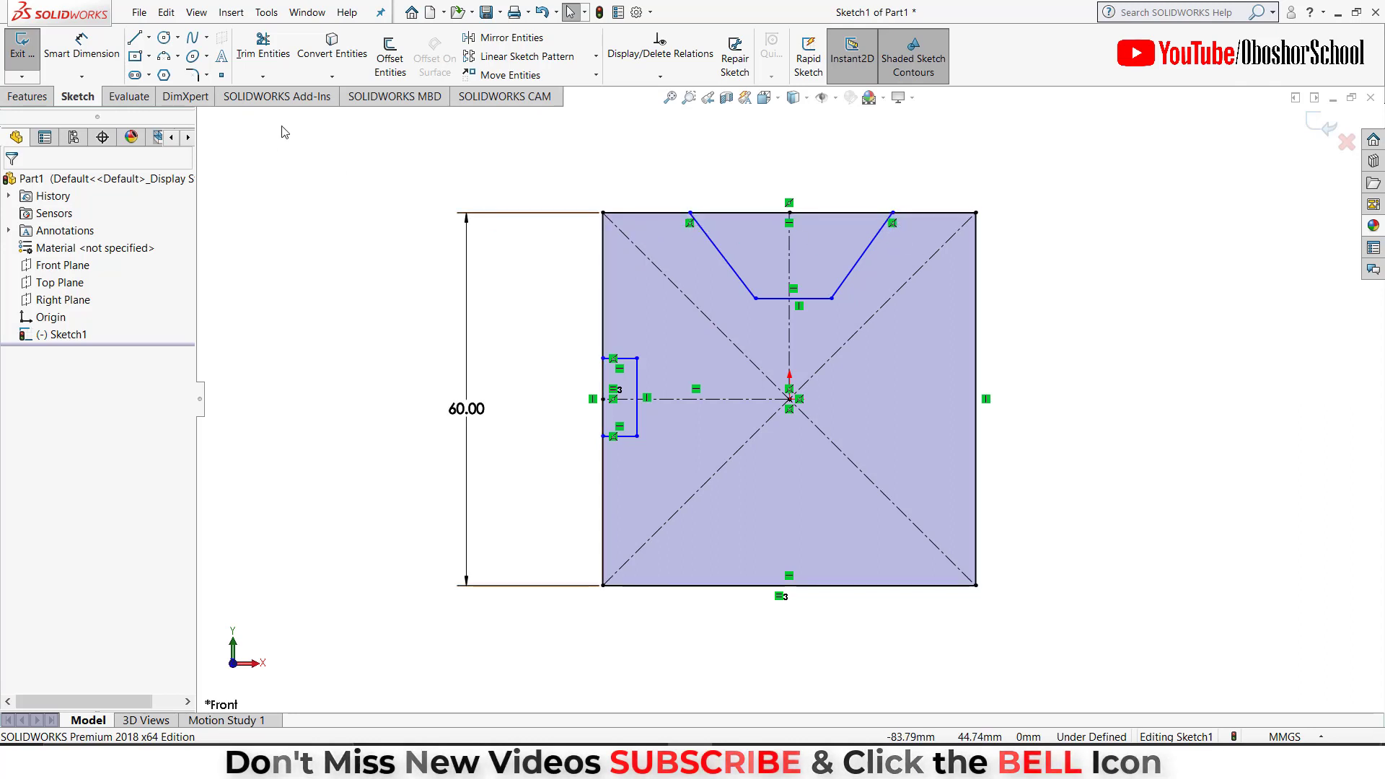
Dimension the top cut's width between its top endpoints to 40.
click(81, 45)
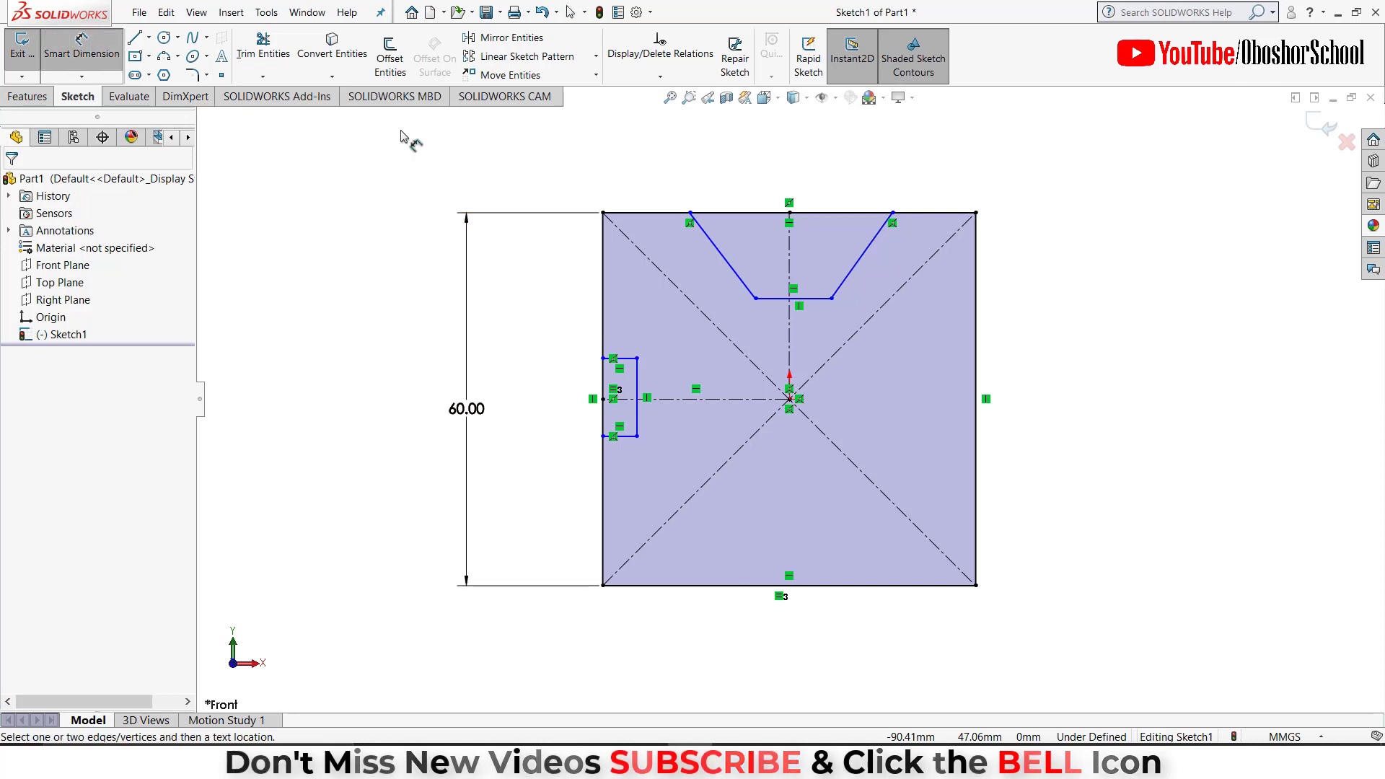
click(690, 214)
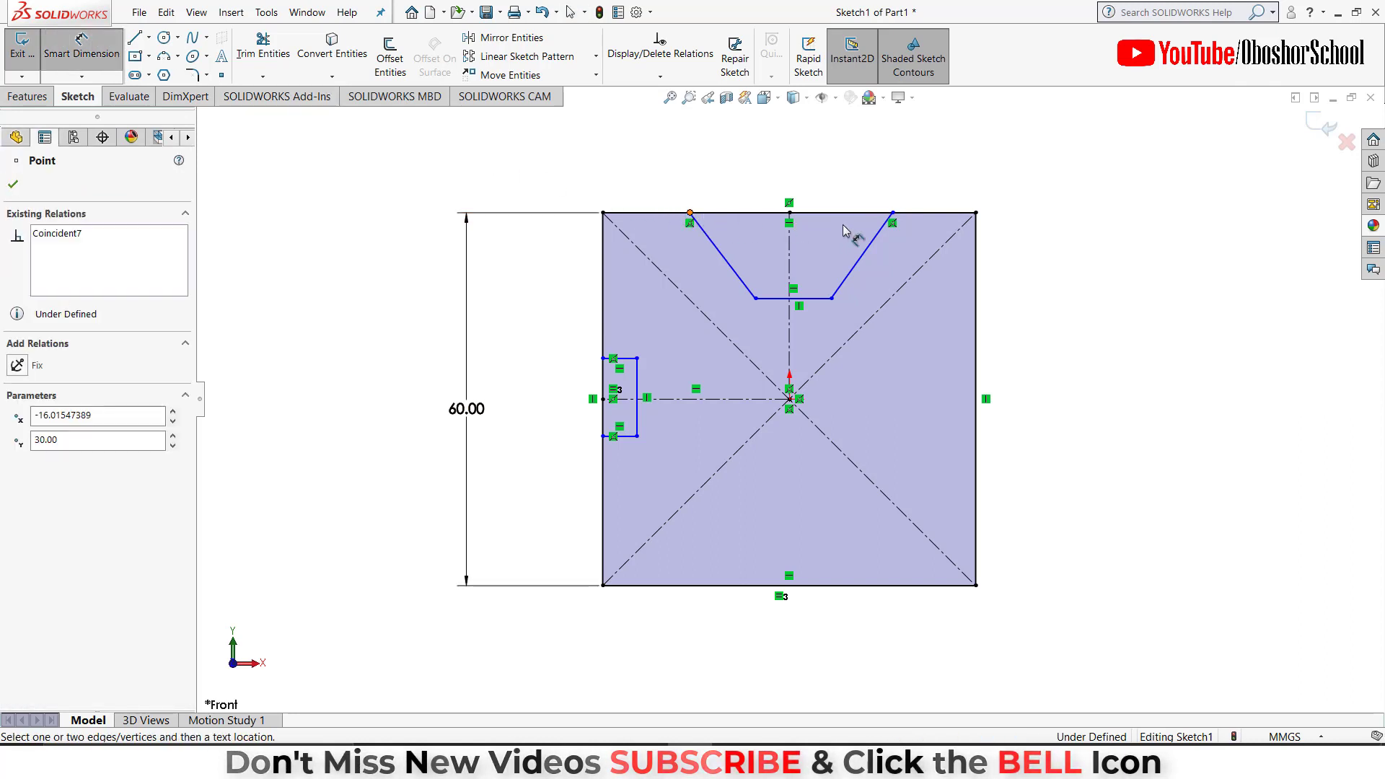
click(893, 212)
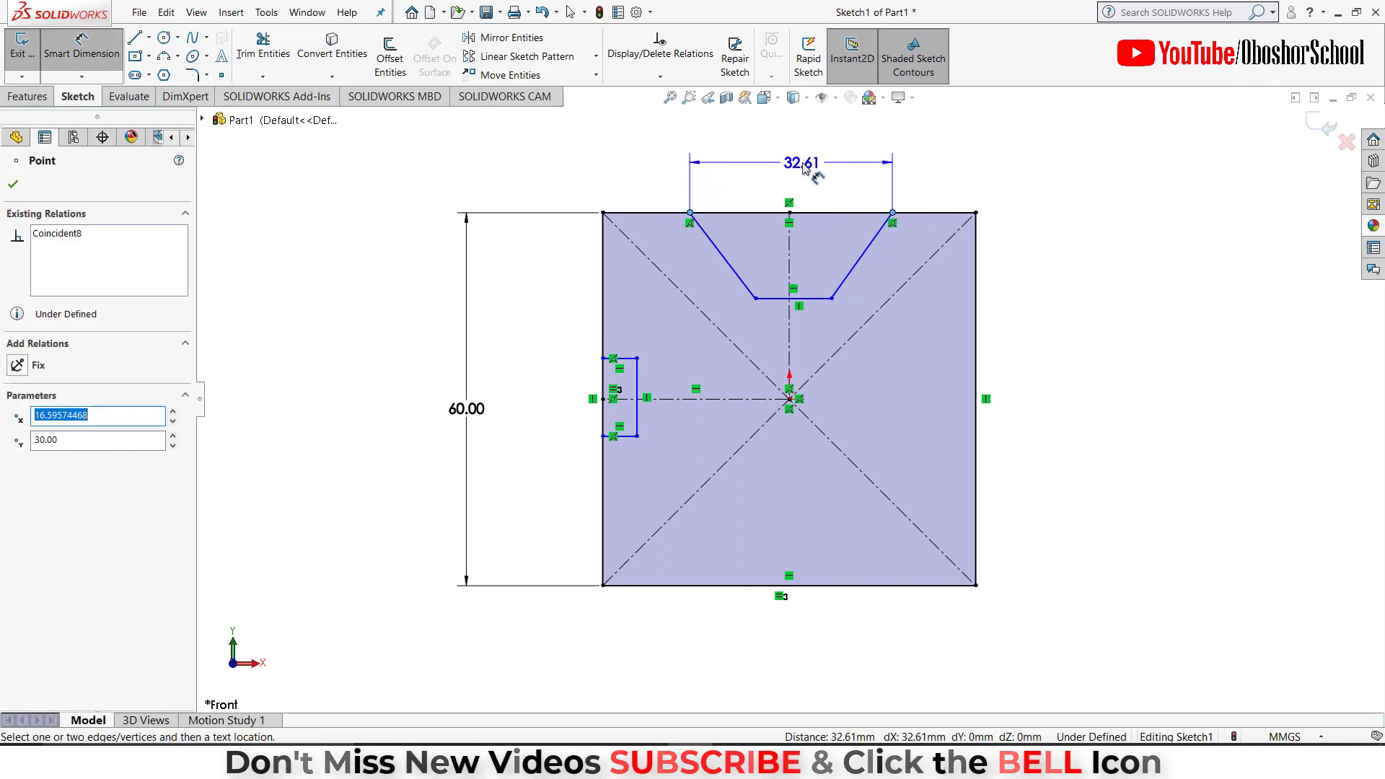
click(722, 162)
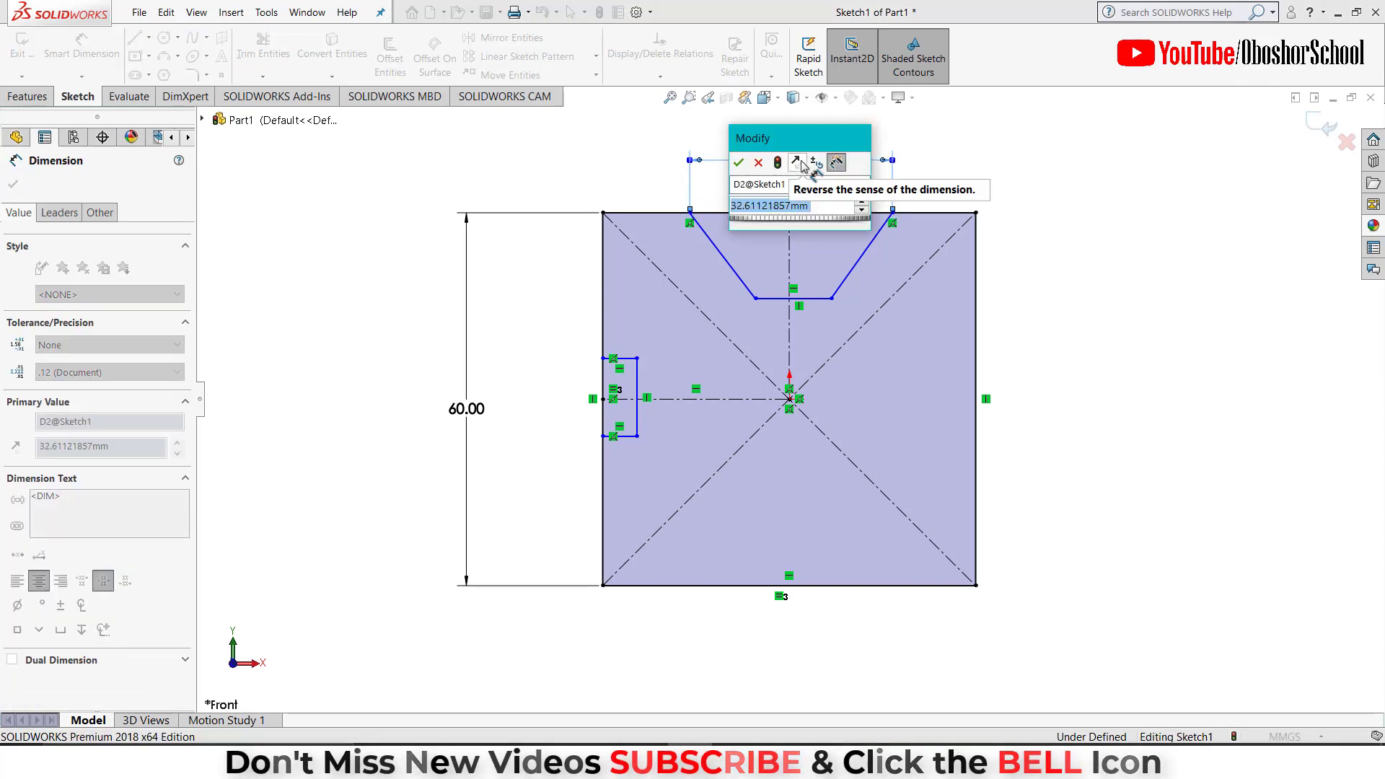
text(40)
key(Return)
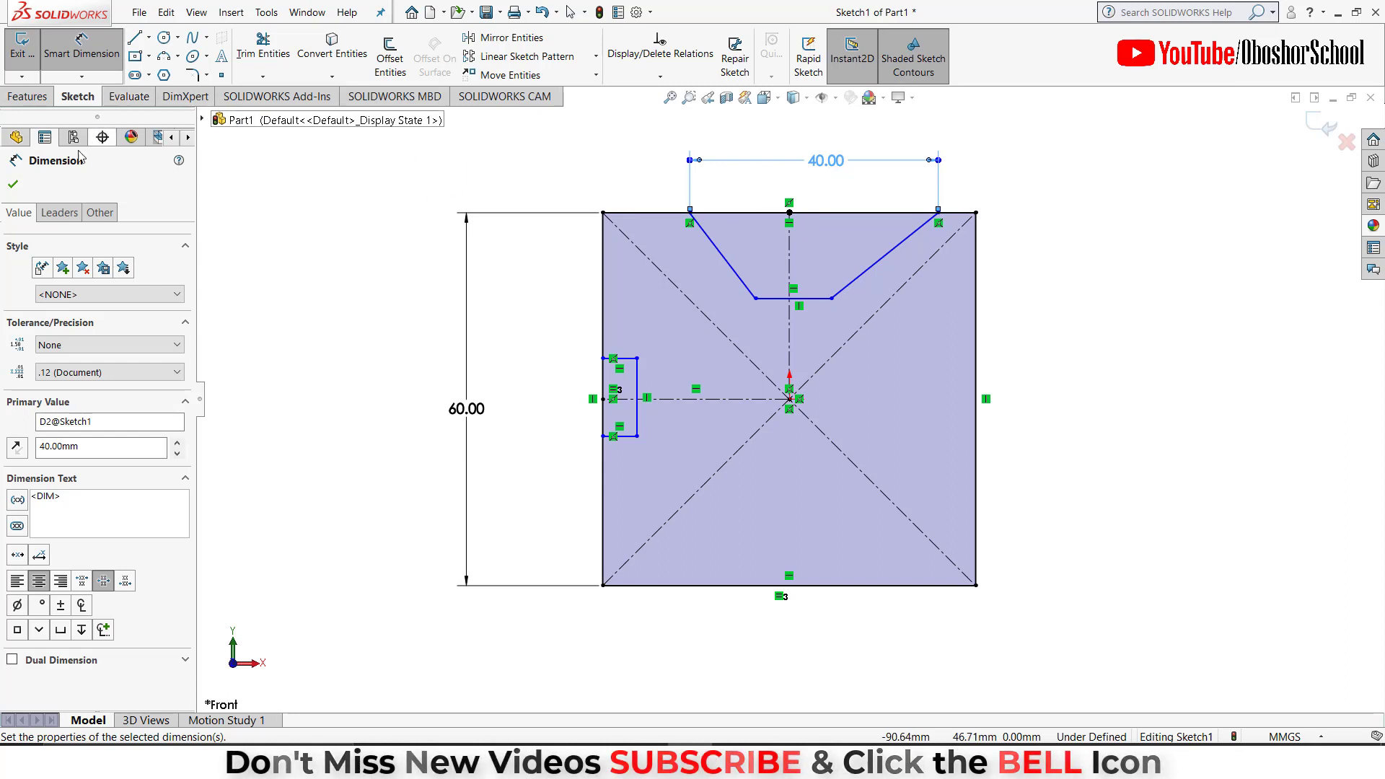
click(14, 185)
key(Escape)
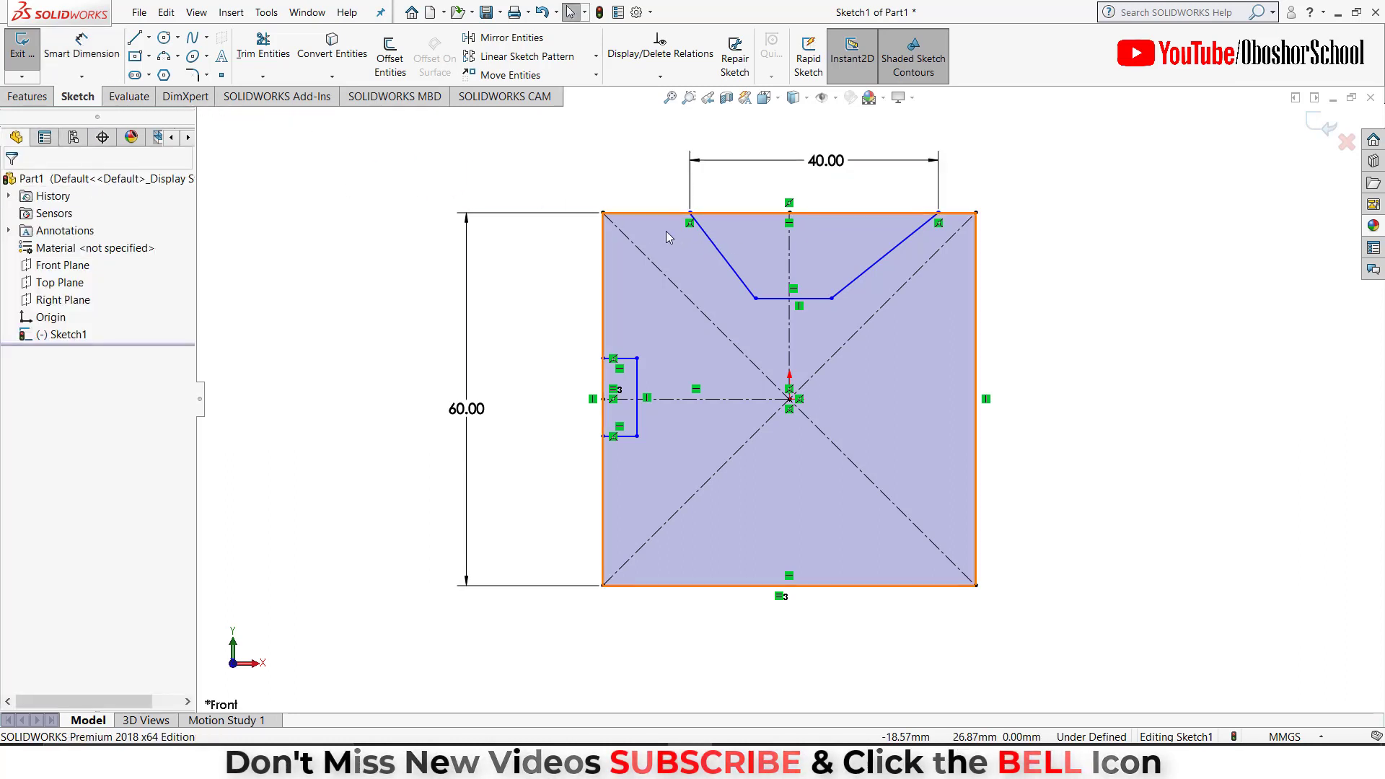
Make the cut's two slanted lines symmetric about the vertical centerline.
click(866, 279)
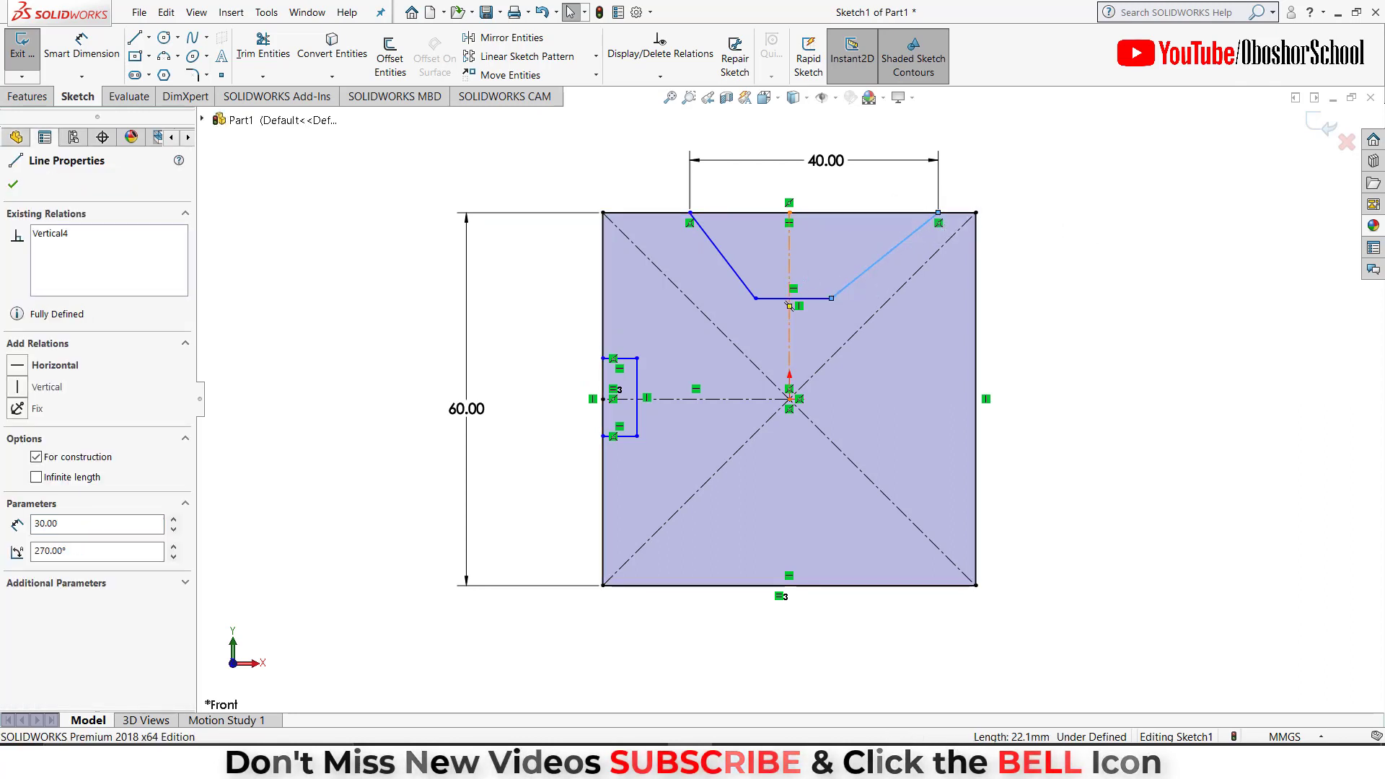
ctrl+click(789, 265)
ctrl+click(733, 271)
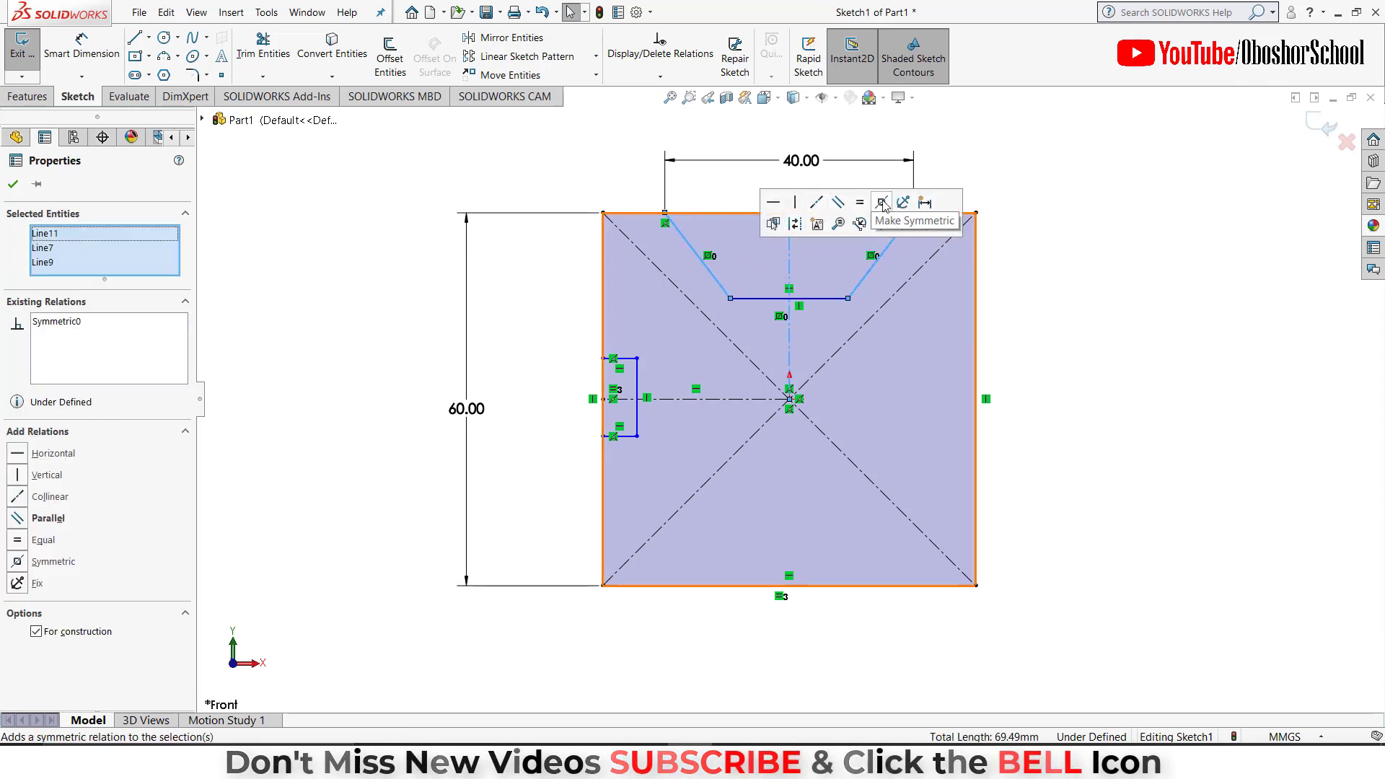
click(885, 207)
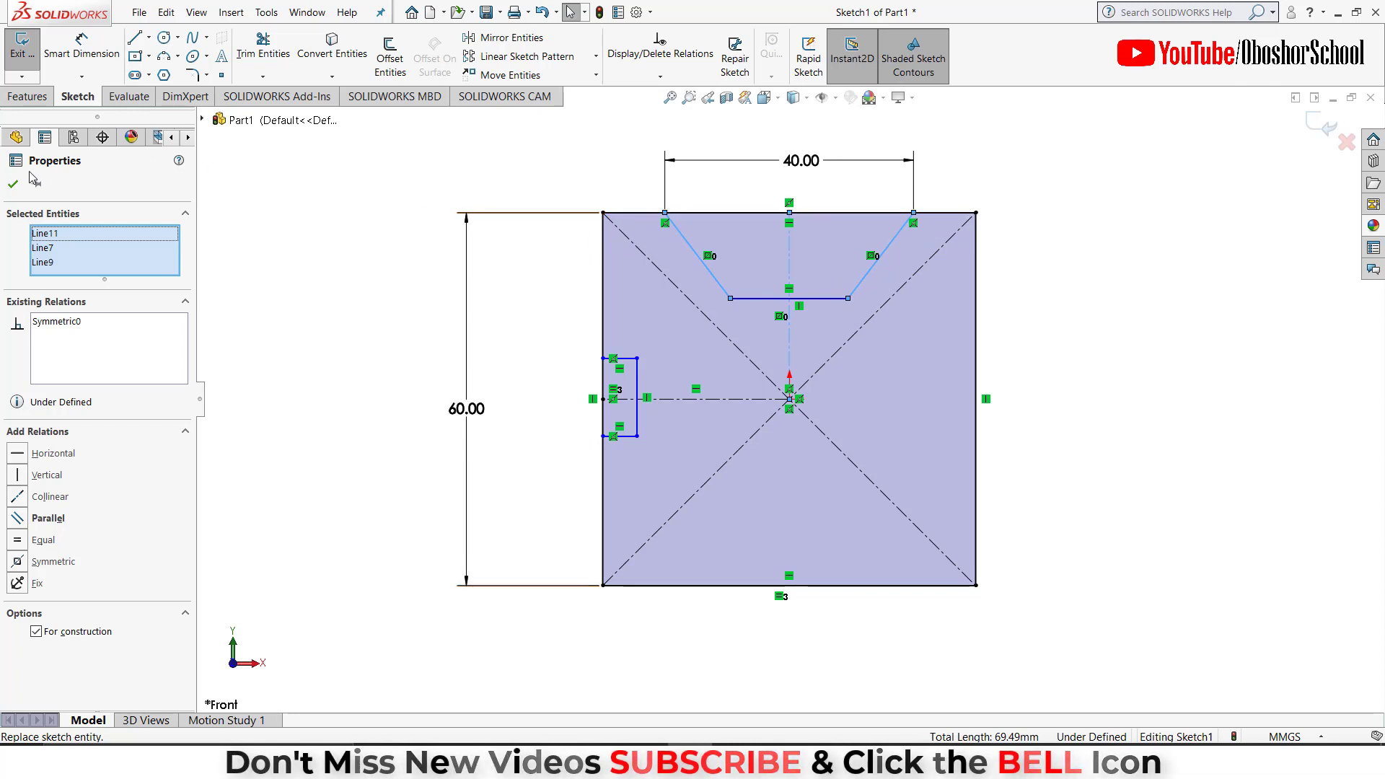
Dimension the cut's slant at 50° from the top edge and its depth at 20.
click(79, 47)
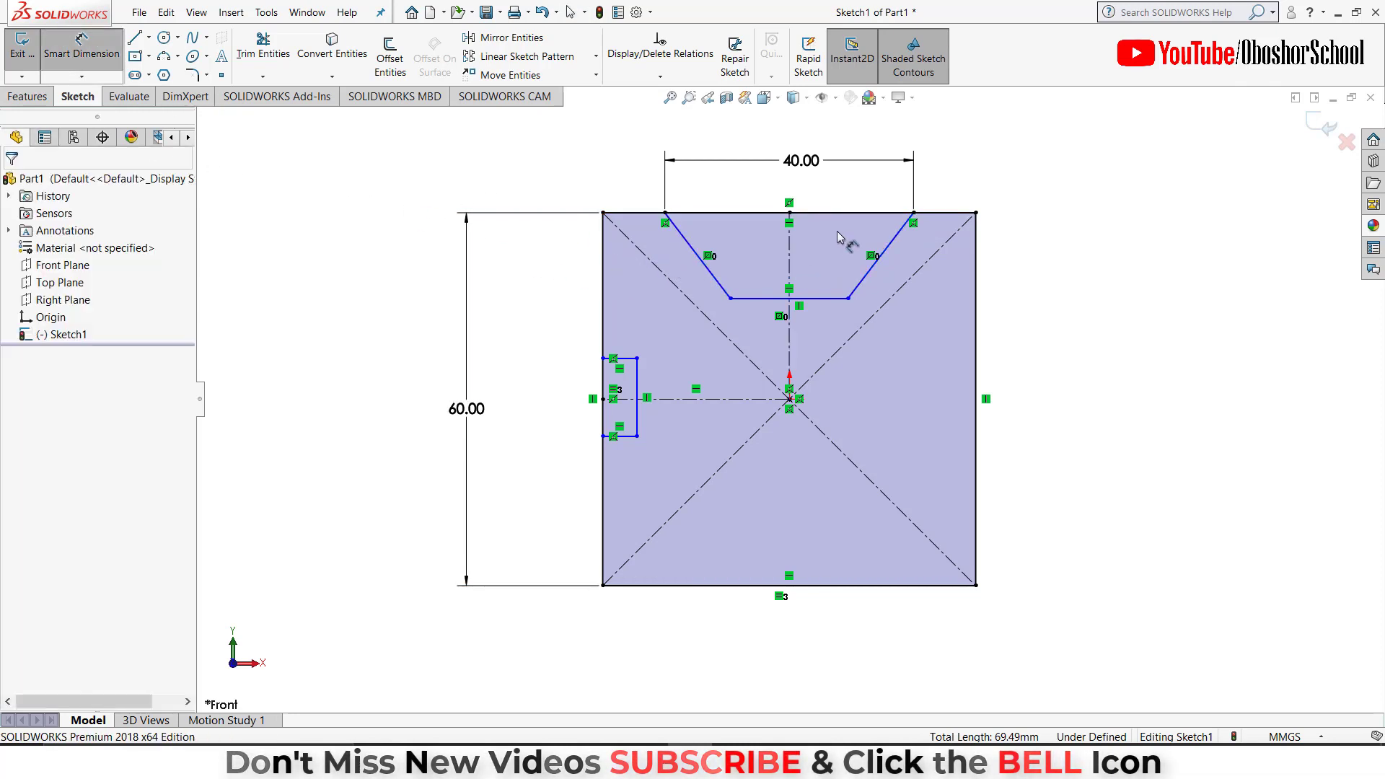
click(885, 243)
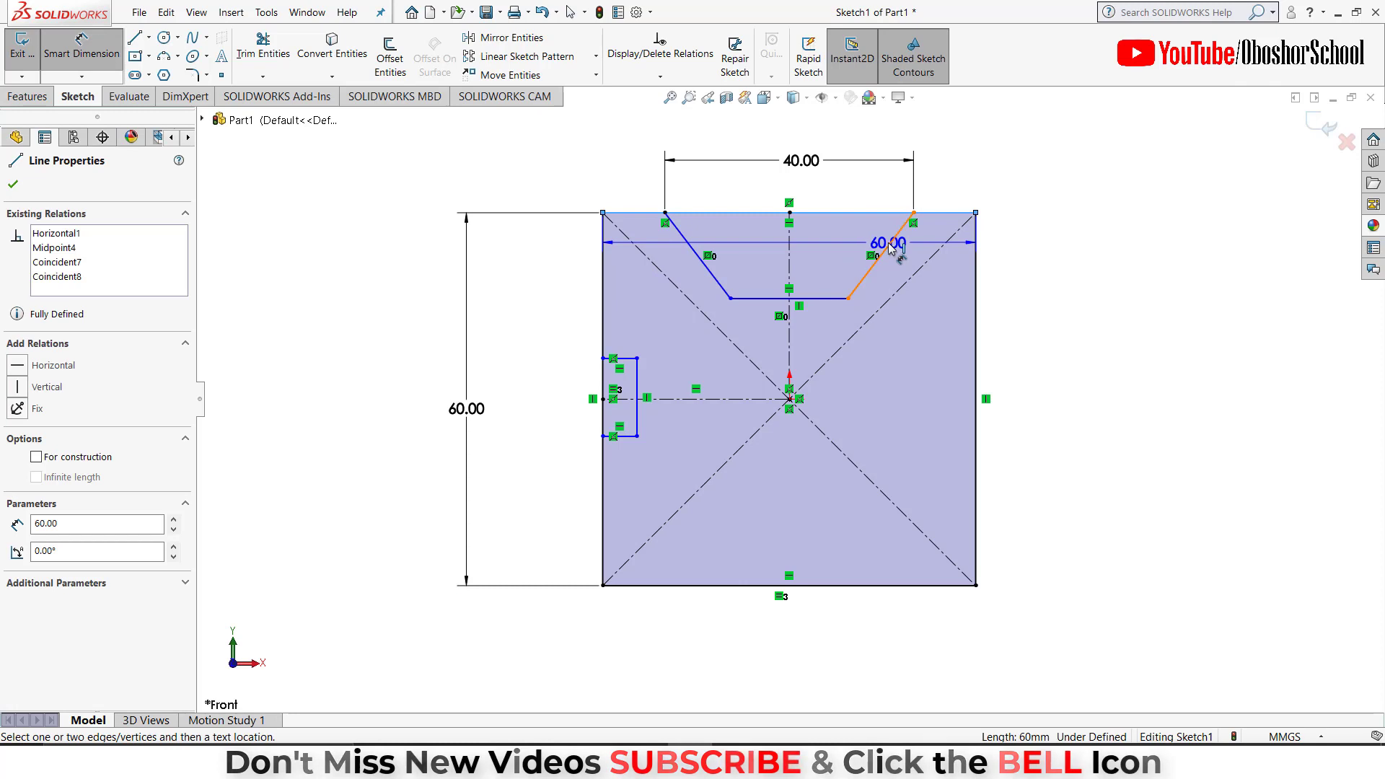
click(858, 212)
click(840, 250)
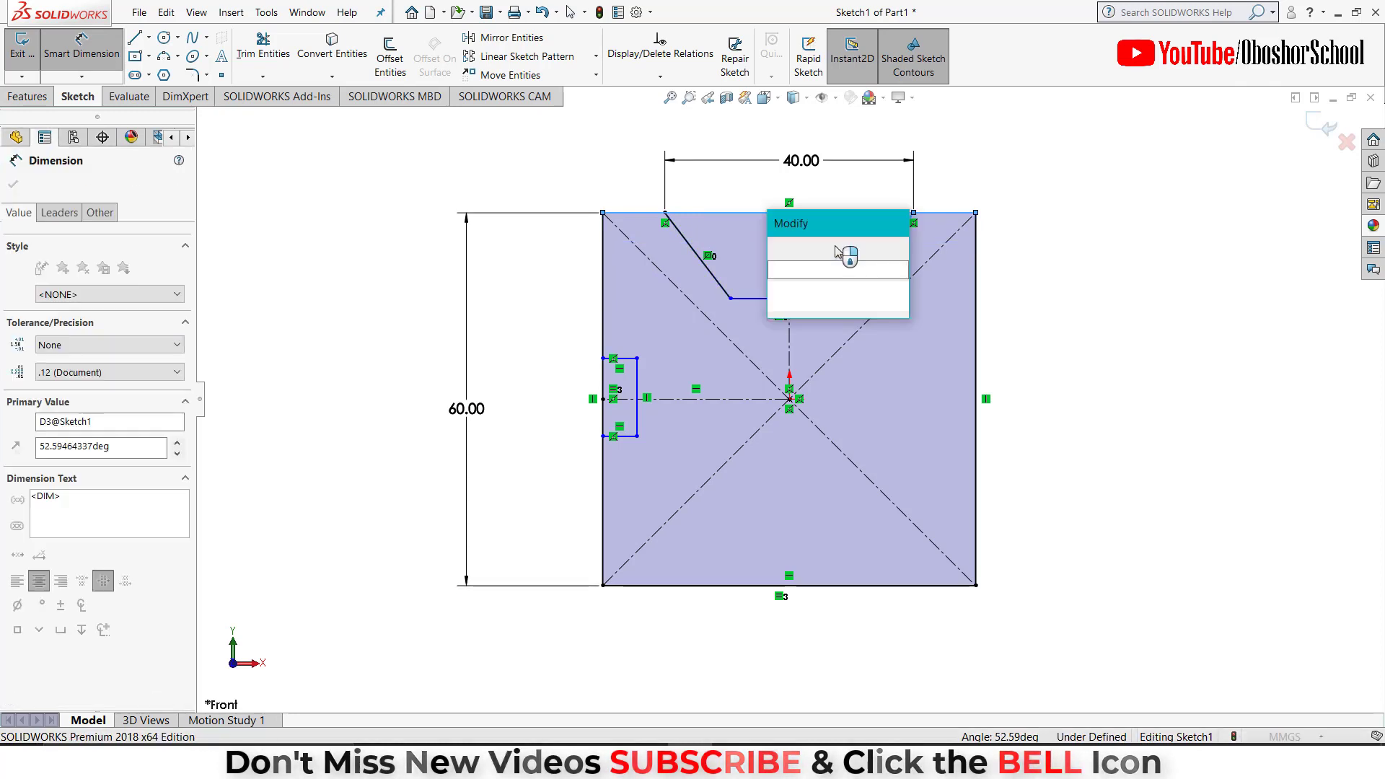
text(50)
key(Return)
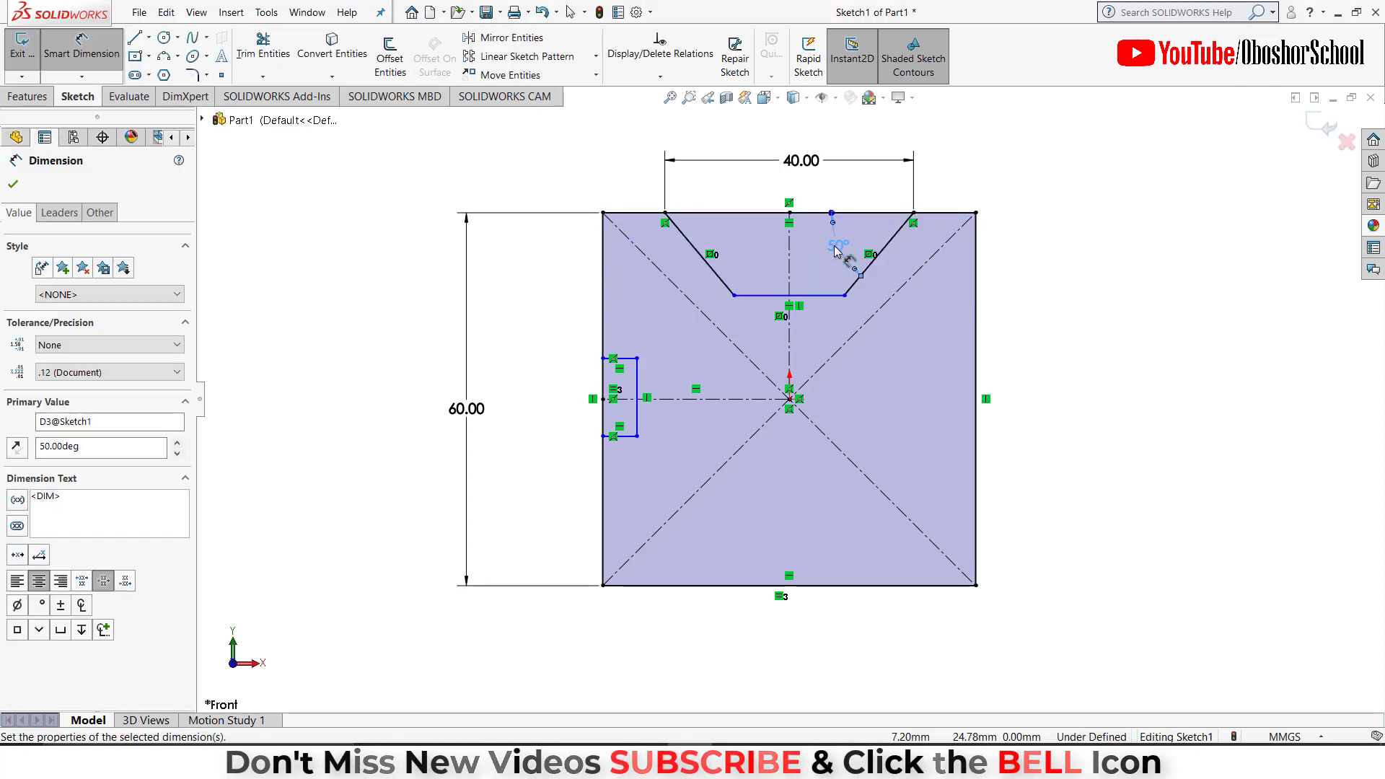
click(828, 296)
click(813, 212)
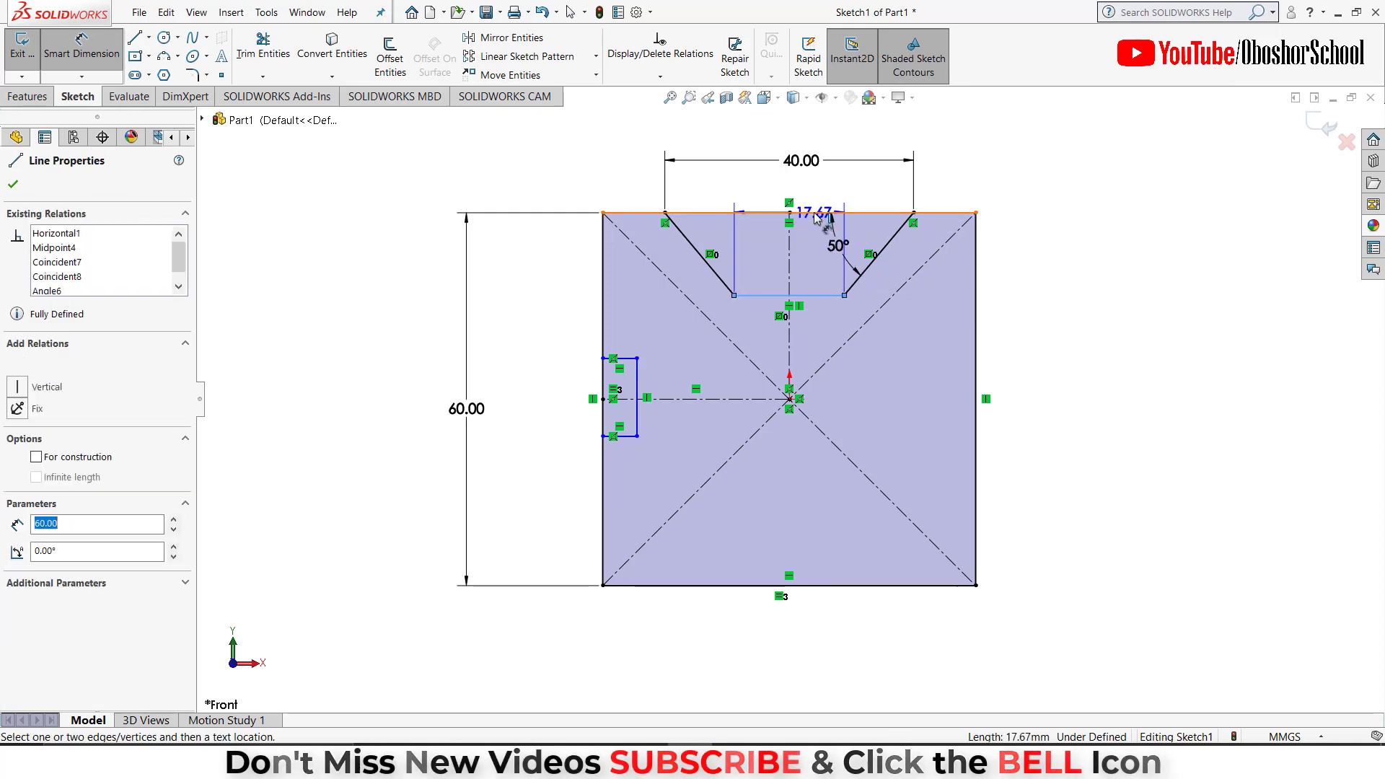
click(1008, 248)
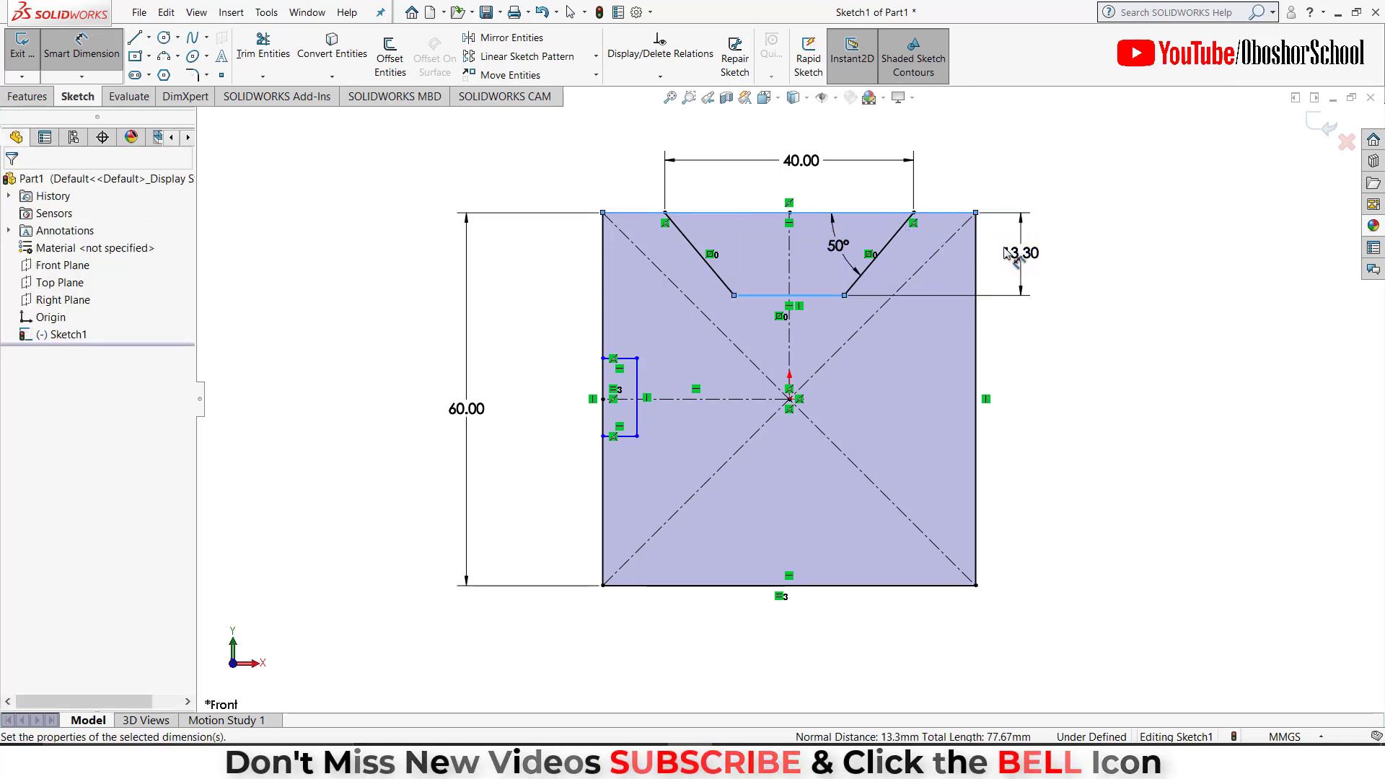
text(20)
key(Return)
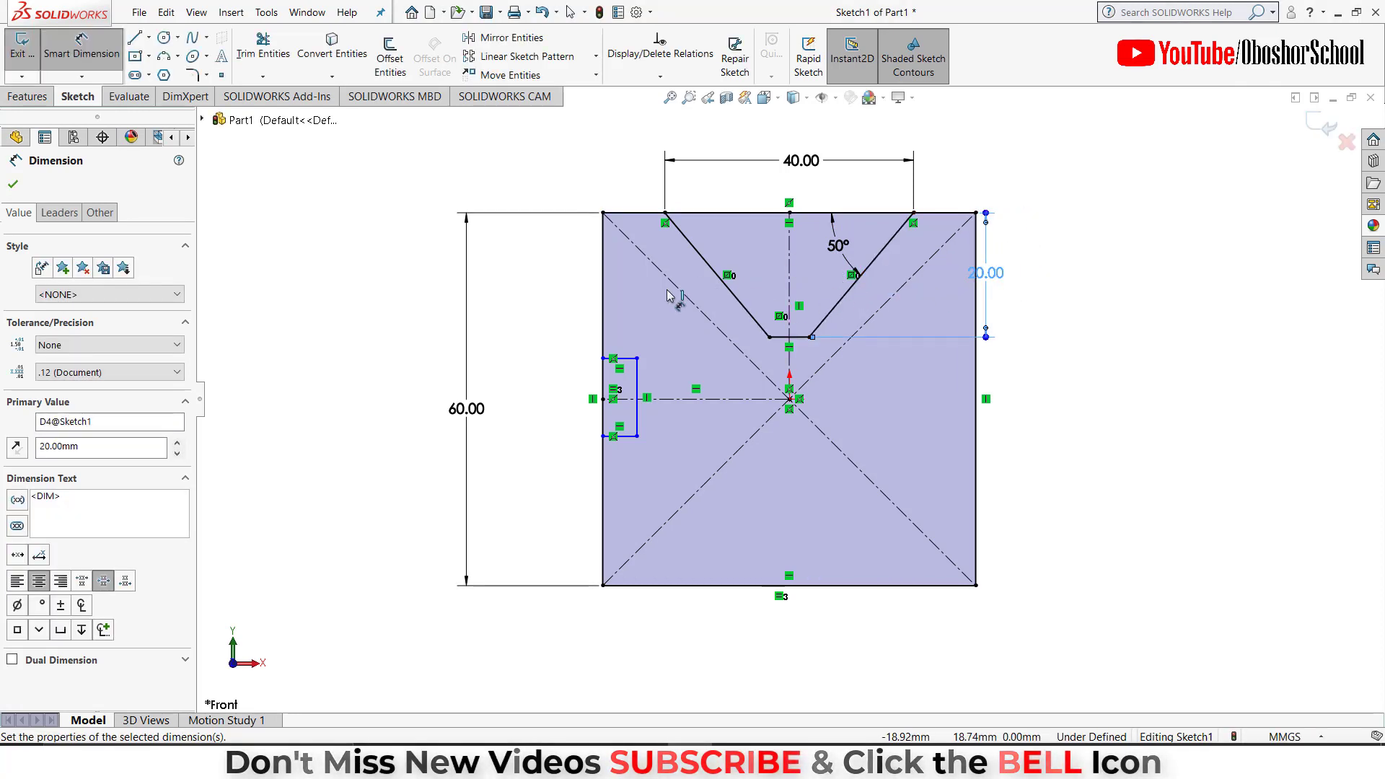
Dimension the left notch 6 wide and 12 tall.
click(626, 360)
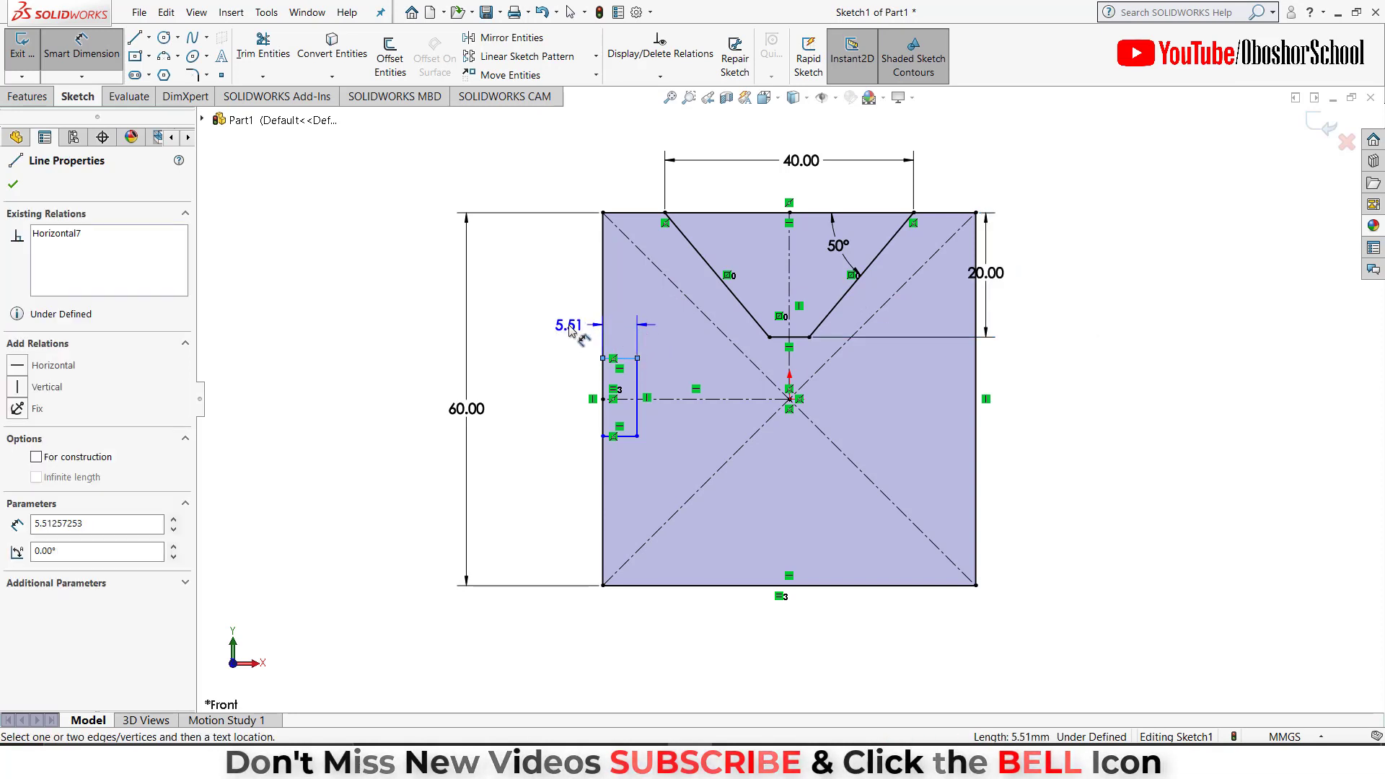
click(569, 328)
text(6)
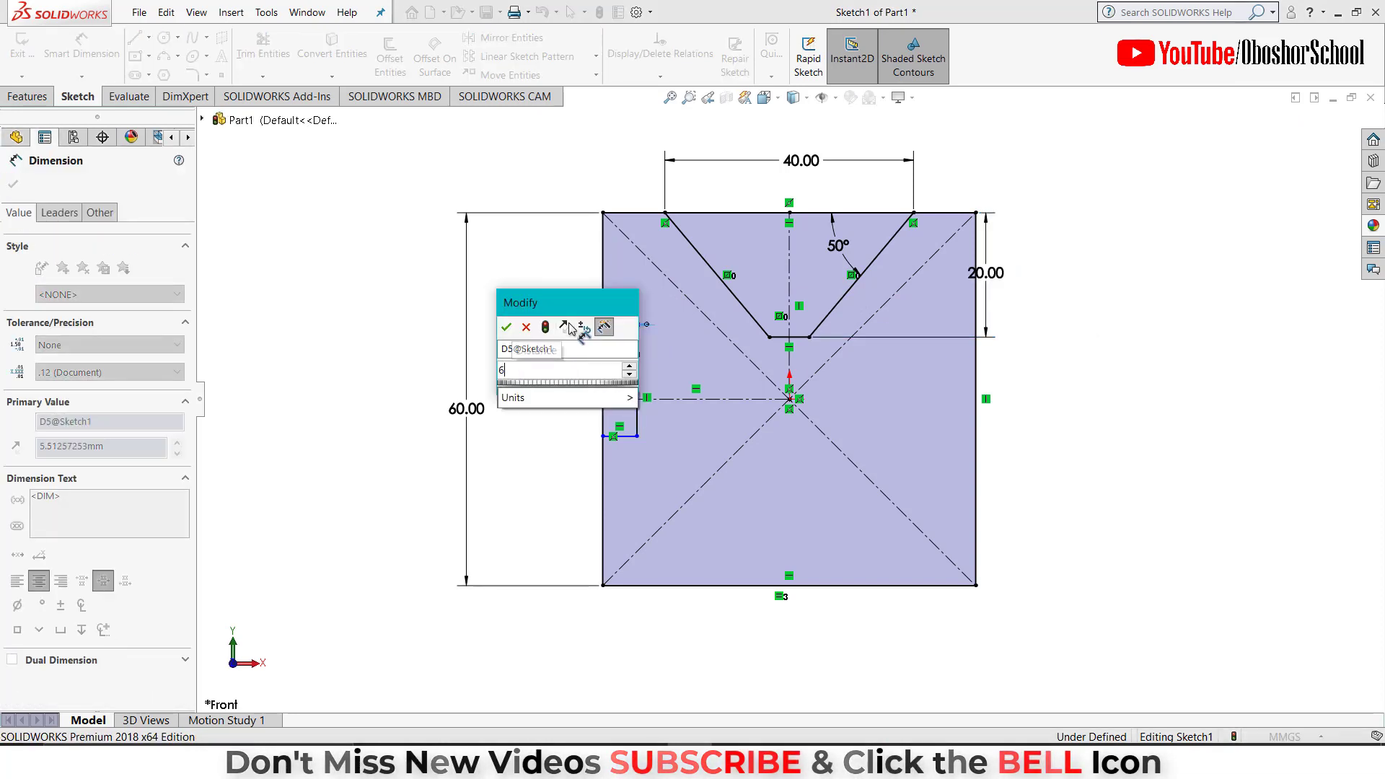
key(Return)
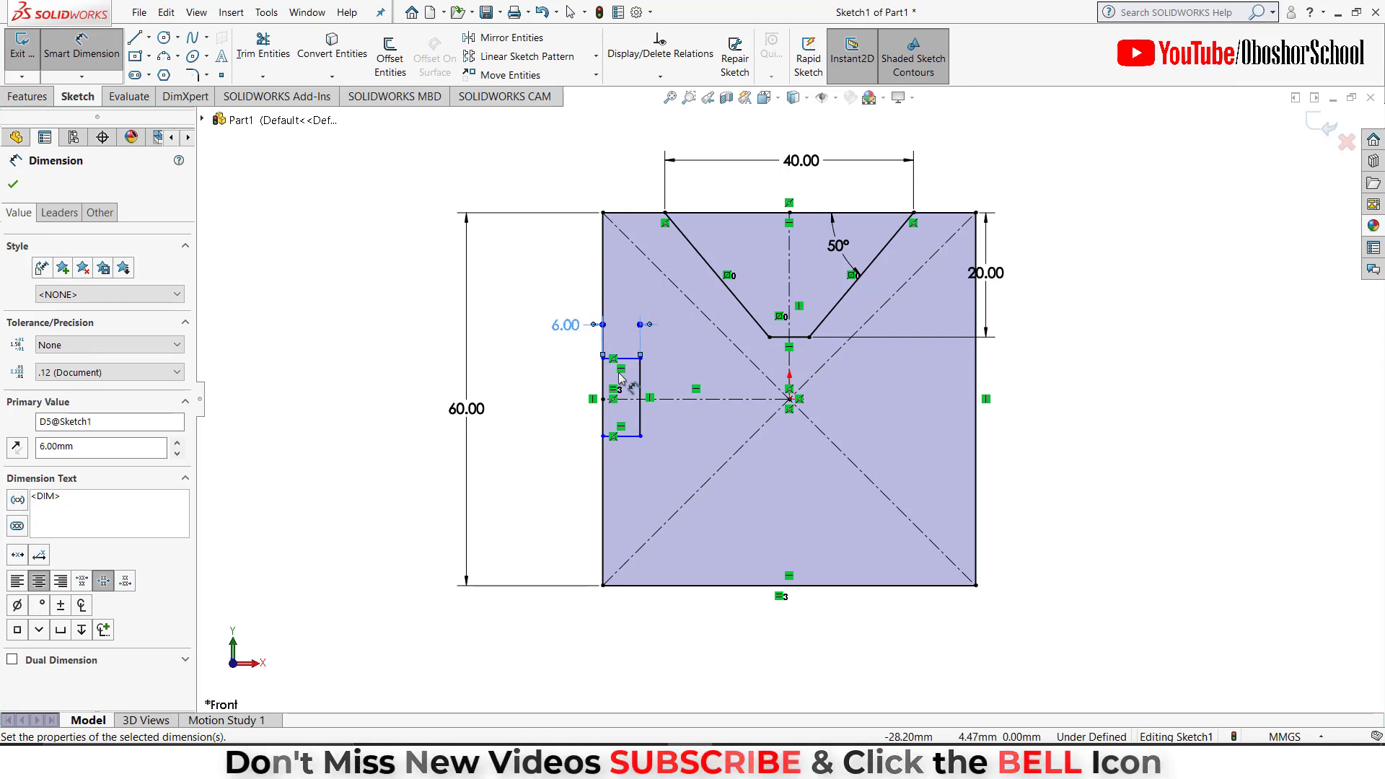
click(641, 387)
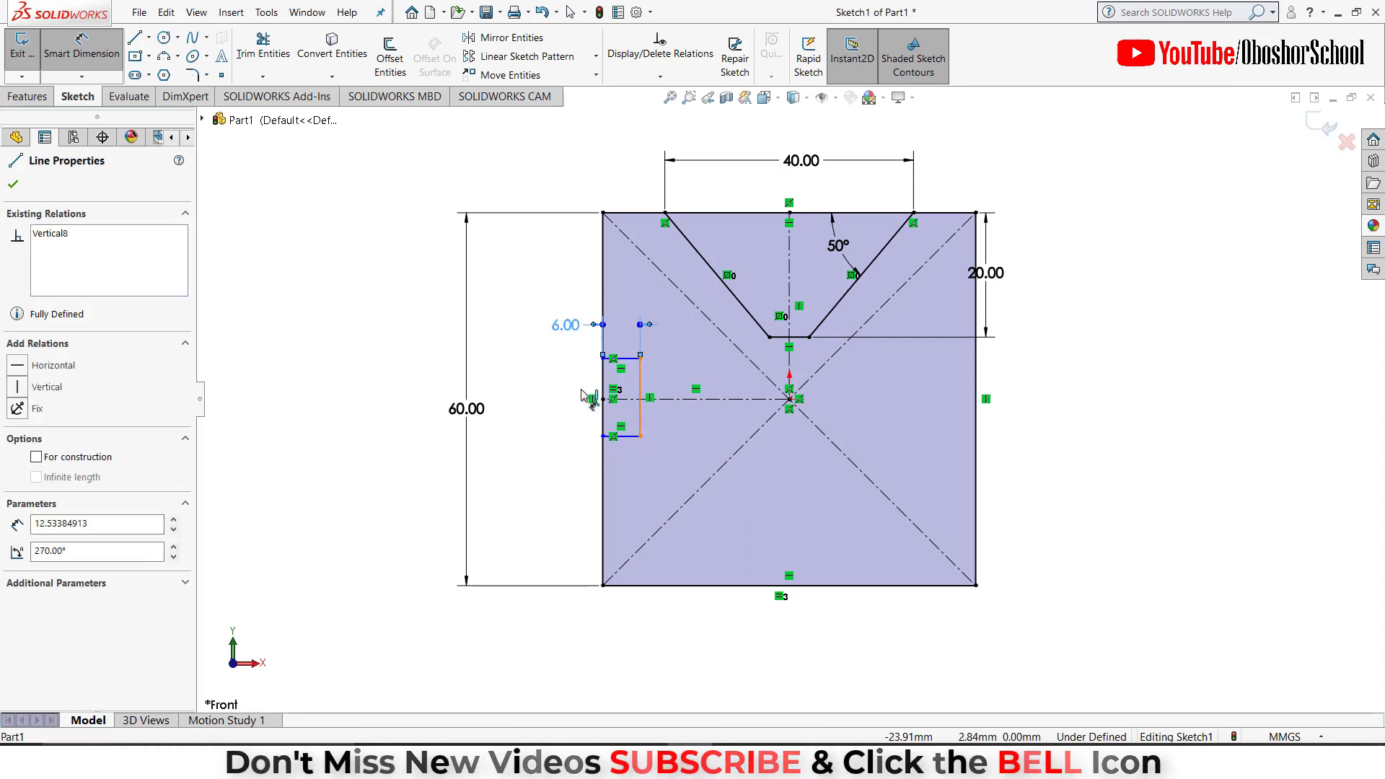
click(540, 401)
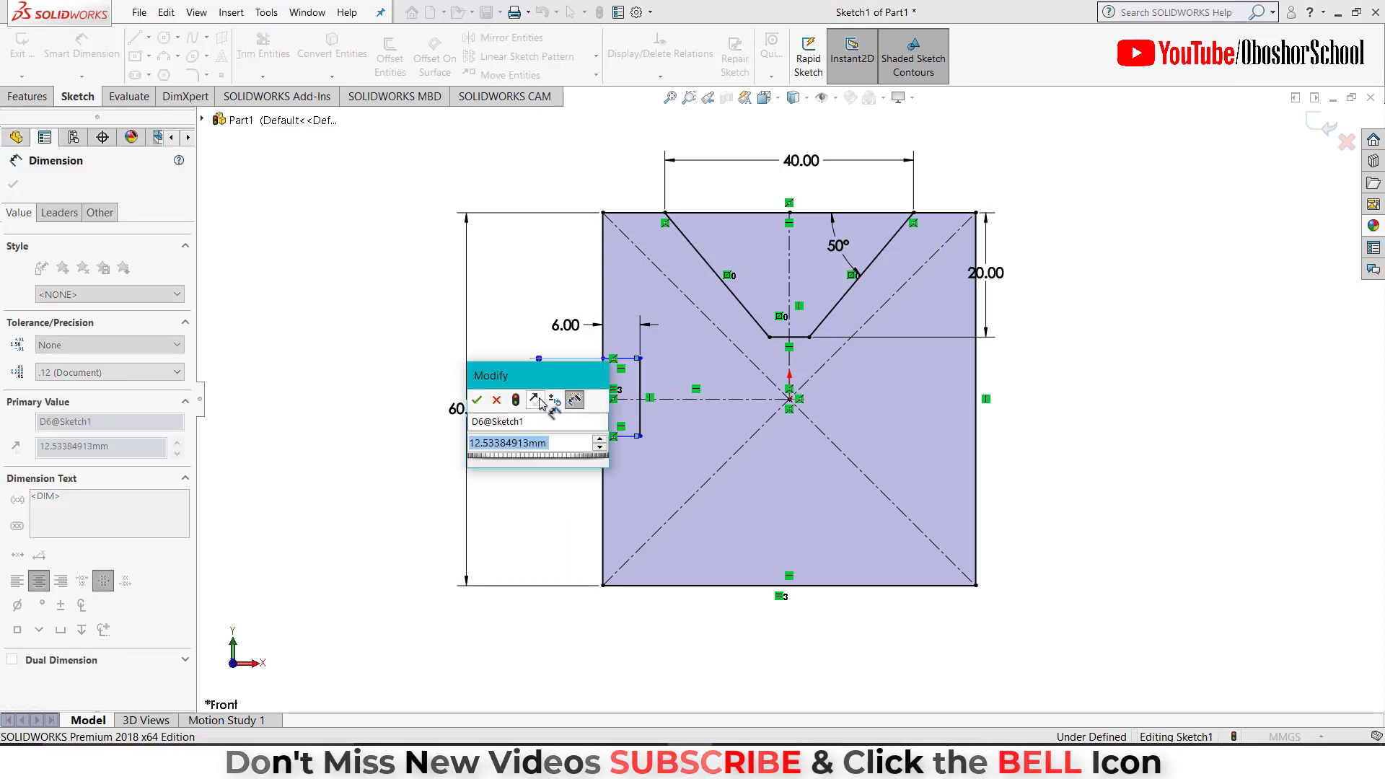
text(12)
key(Escape)
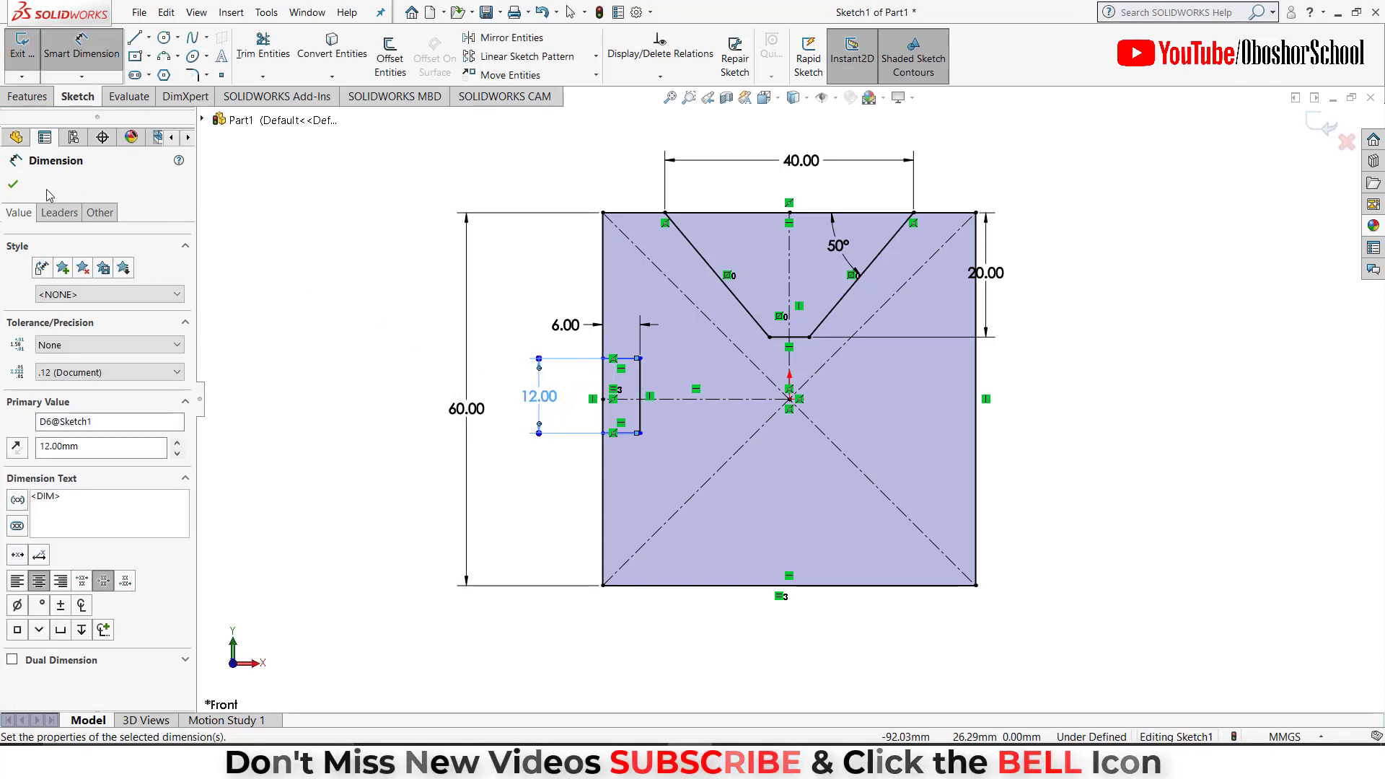
click(14, 186)
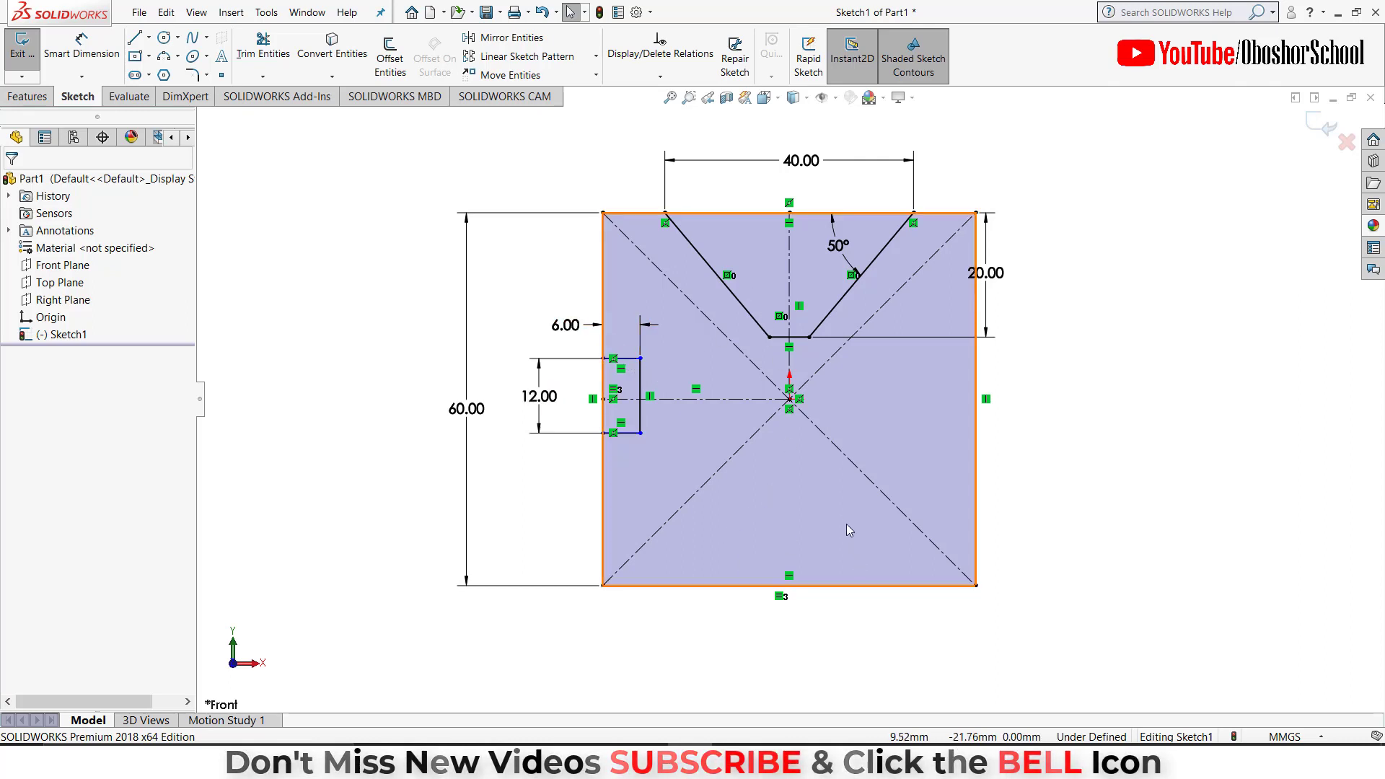
Mirror the cut's two slanted lines and bottom line about the horizontal centerline.
click(748, 316)
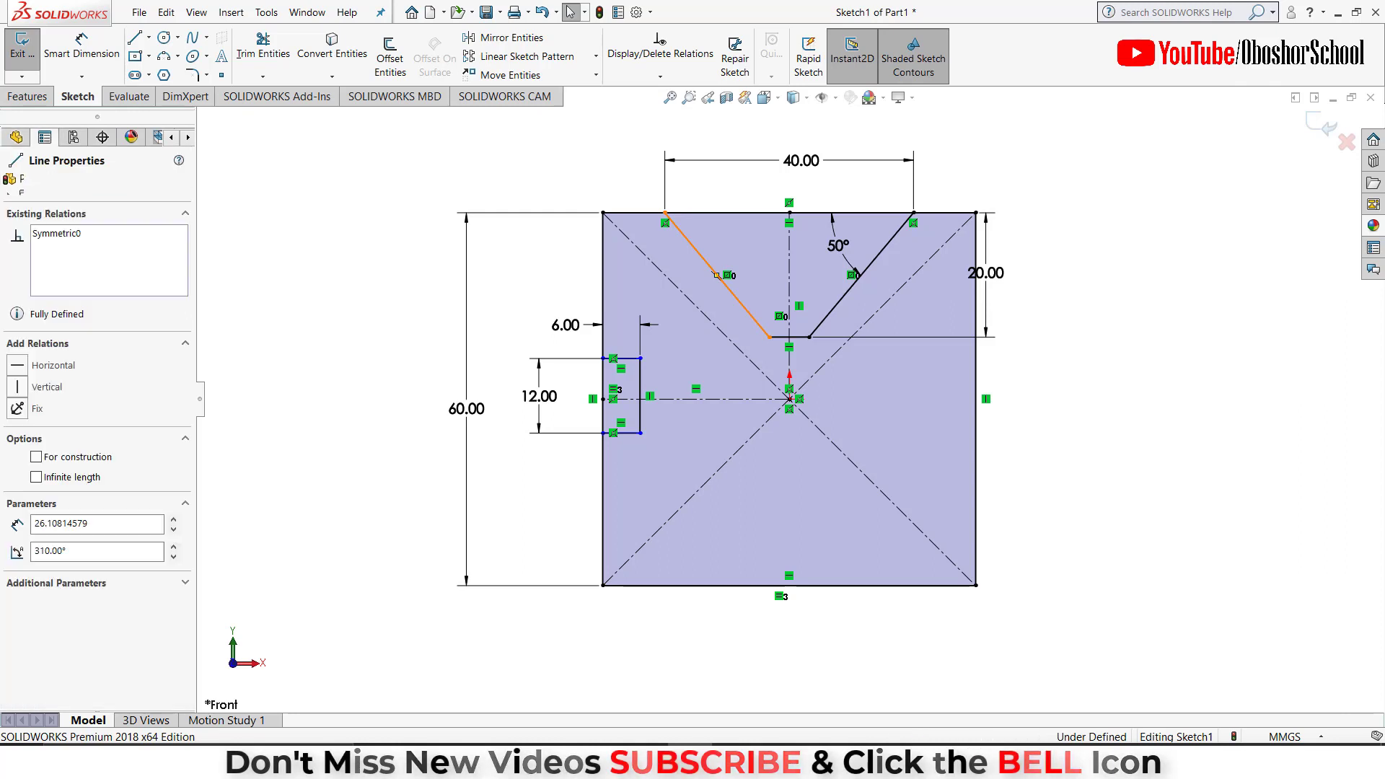
ctrl+click(802, 337)
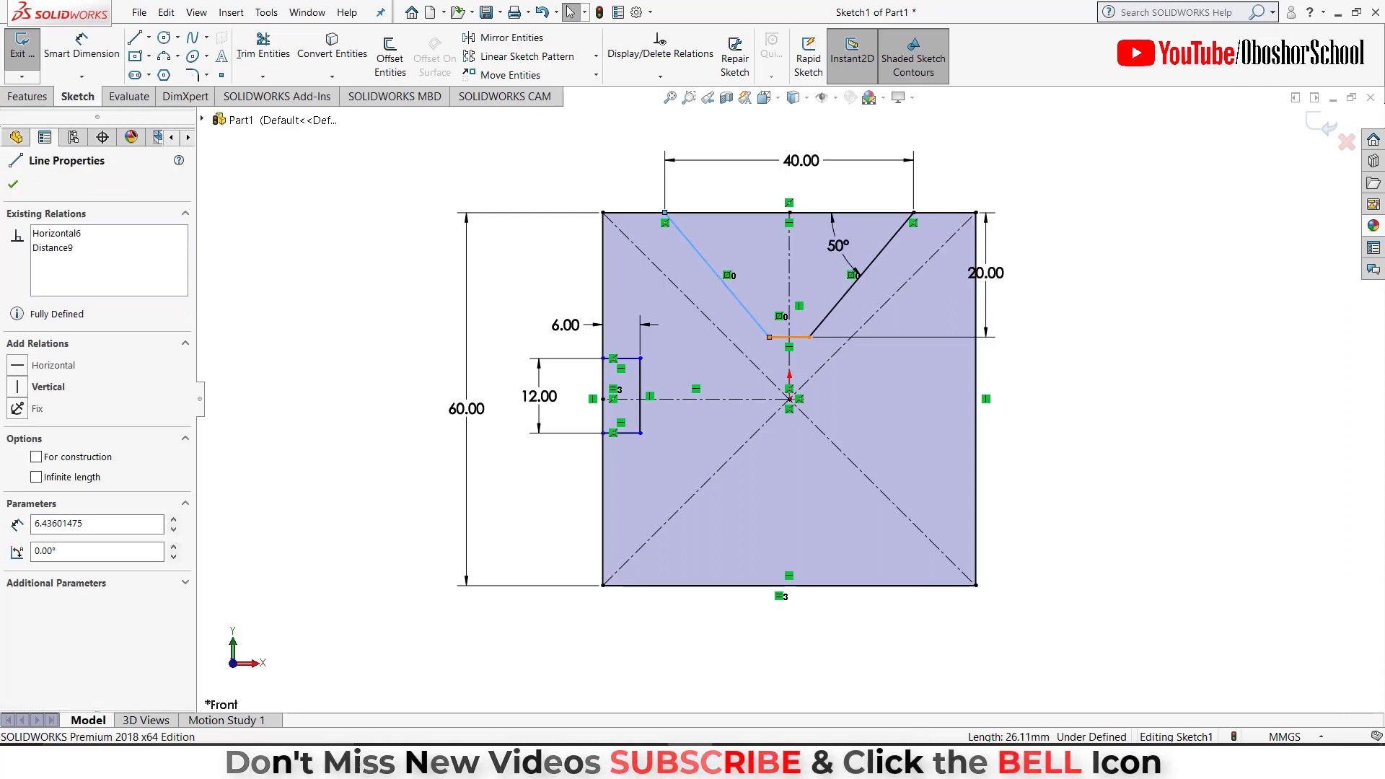
ctrl+click(840, 310)
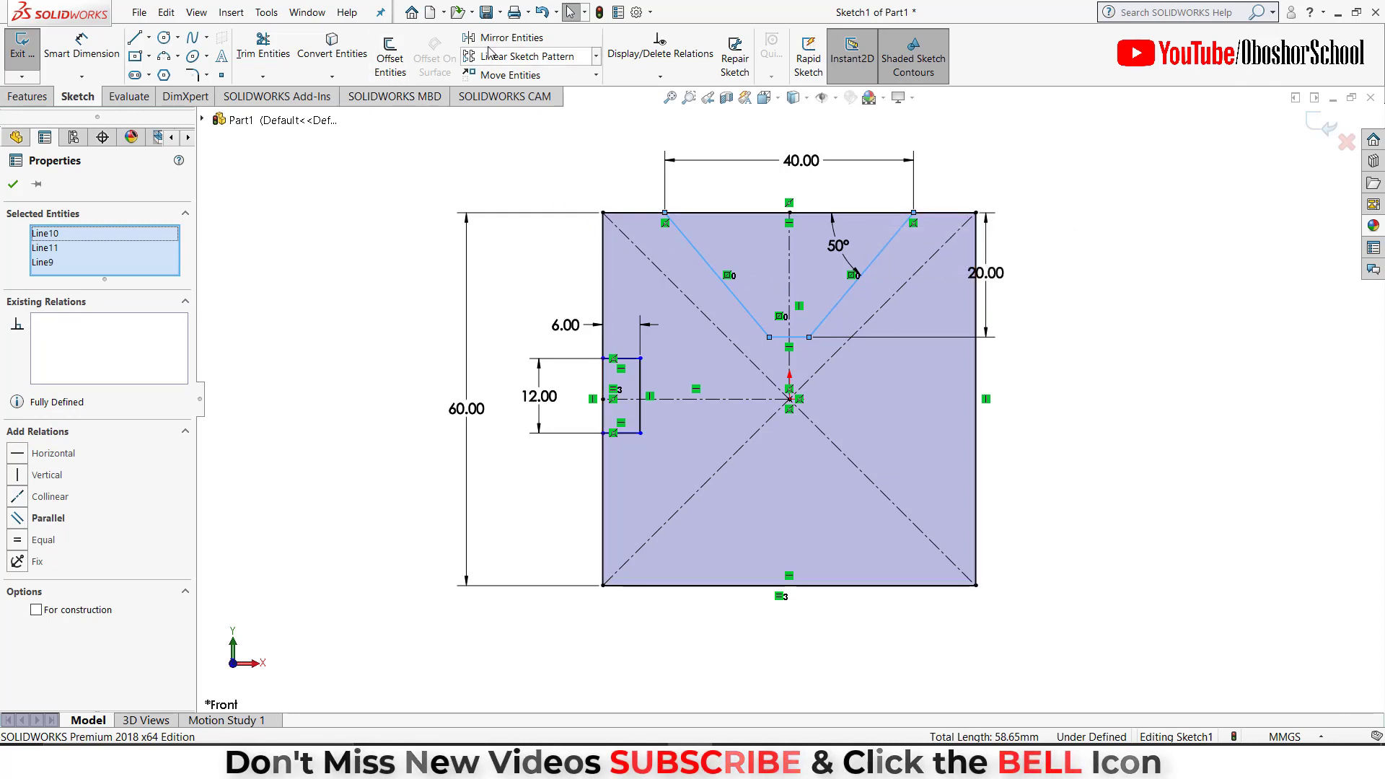
click(514, 38)
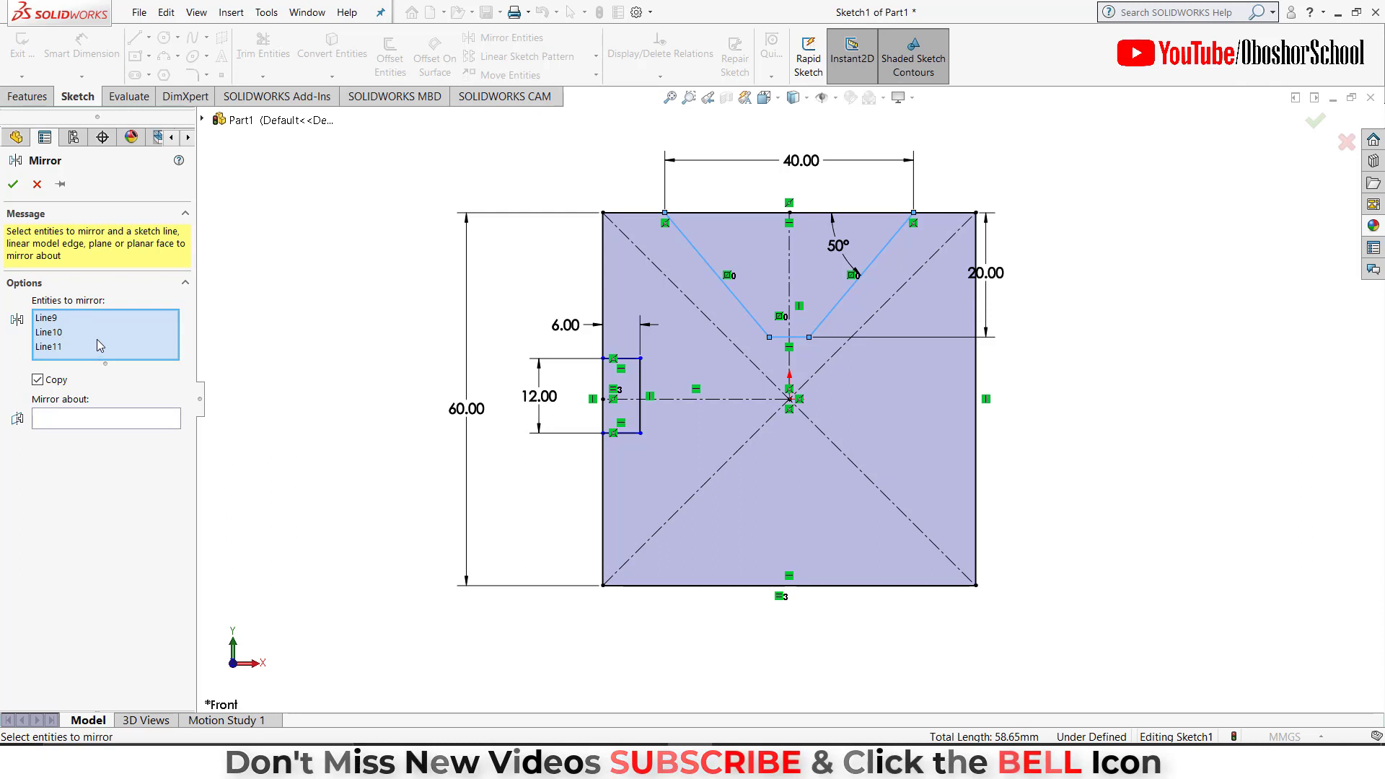
click(80, 419)
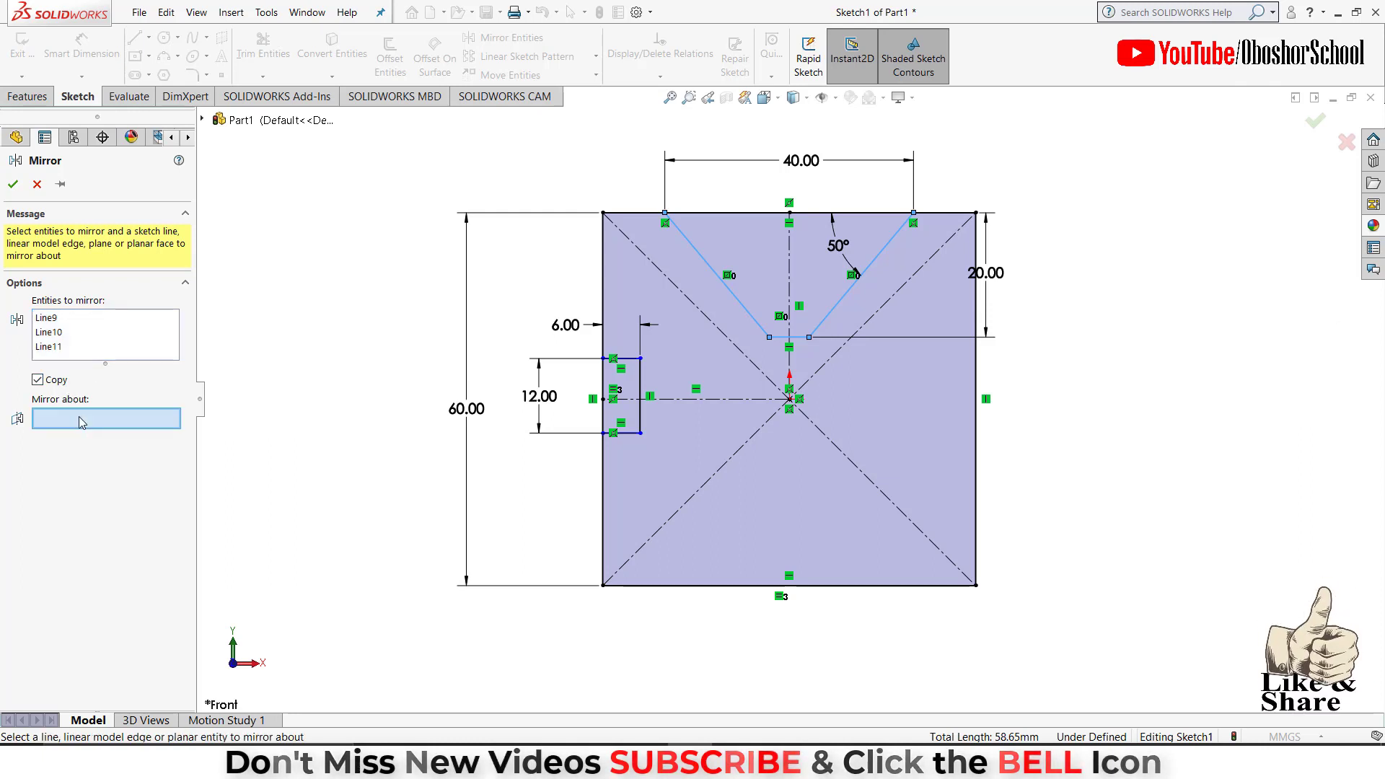
click(727, 400)
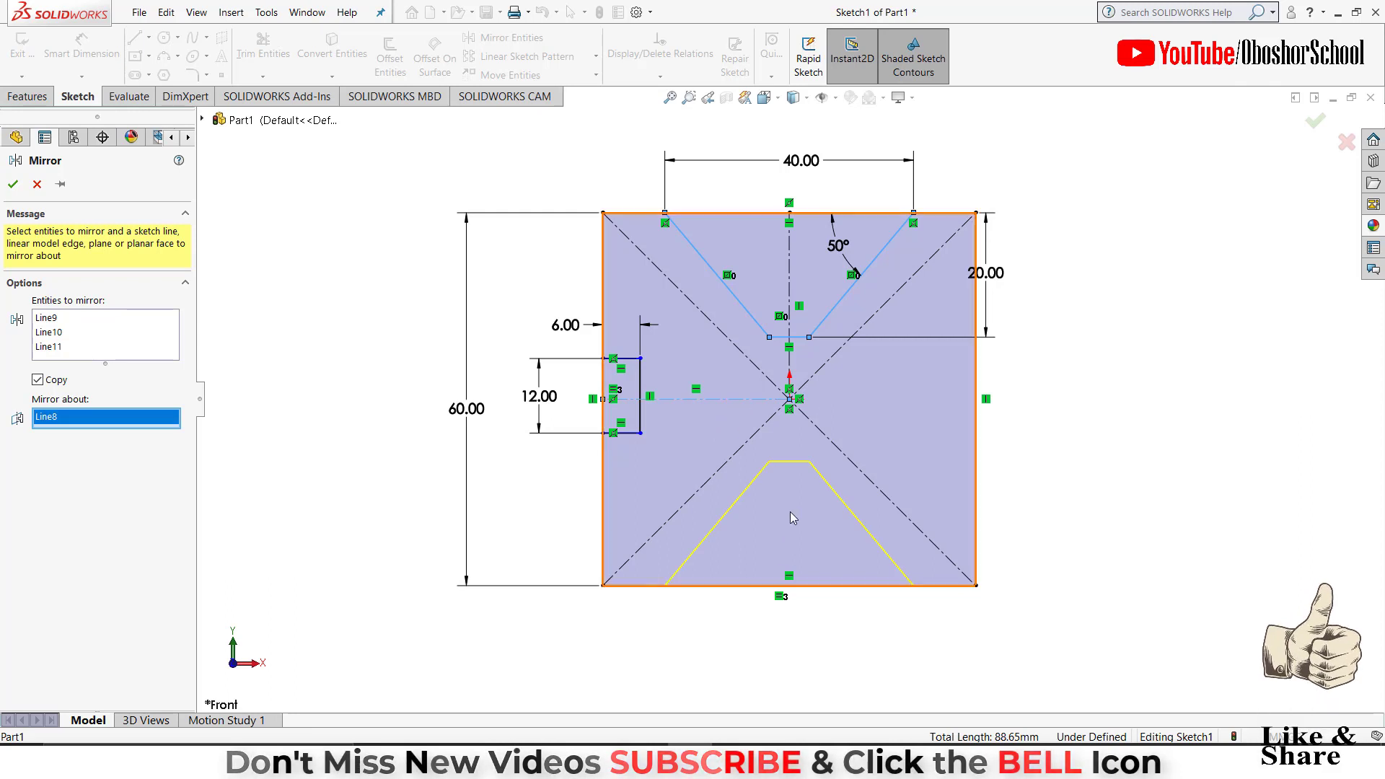
click(13, 184)
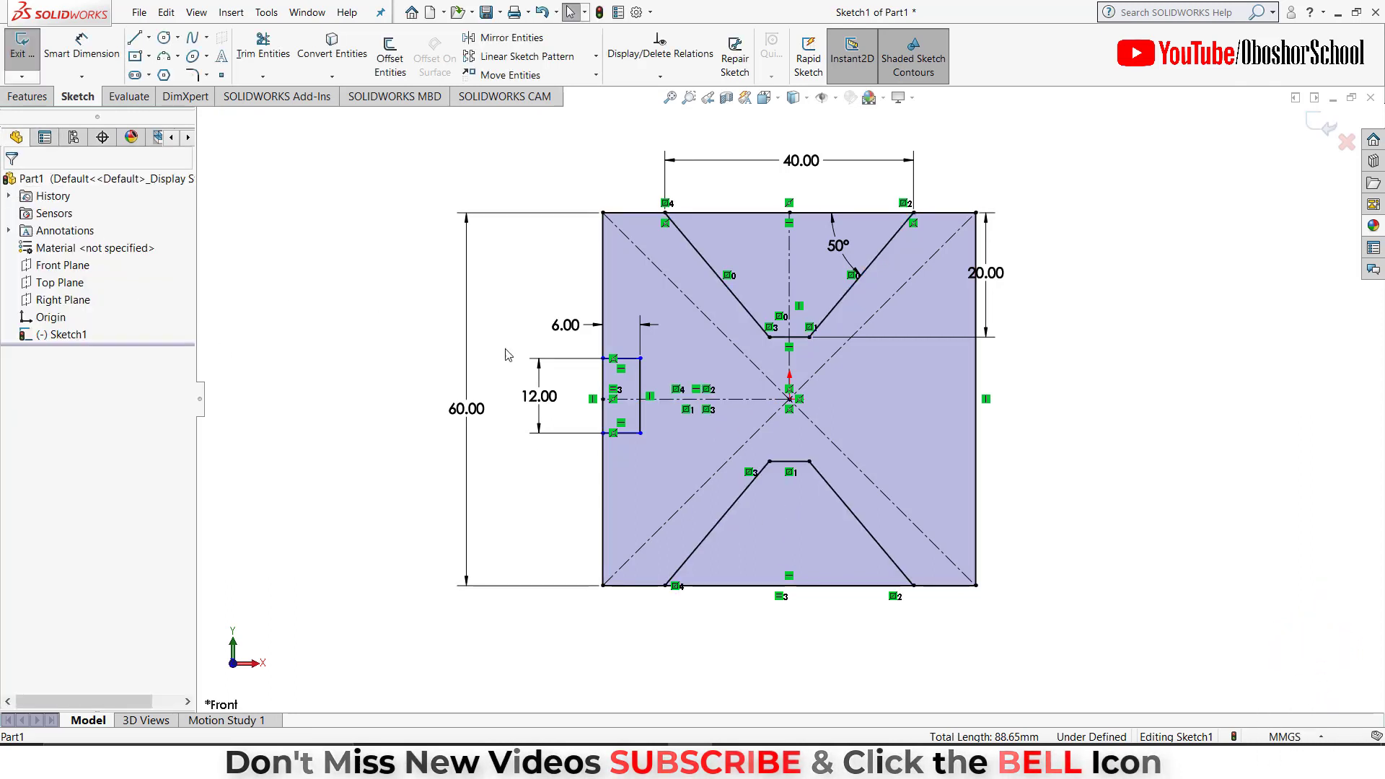
Mirror the left slot's top, vertical and bottom edges about the vertical centerline.
click(504, 42)
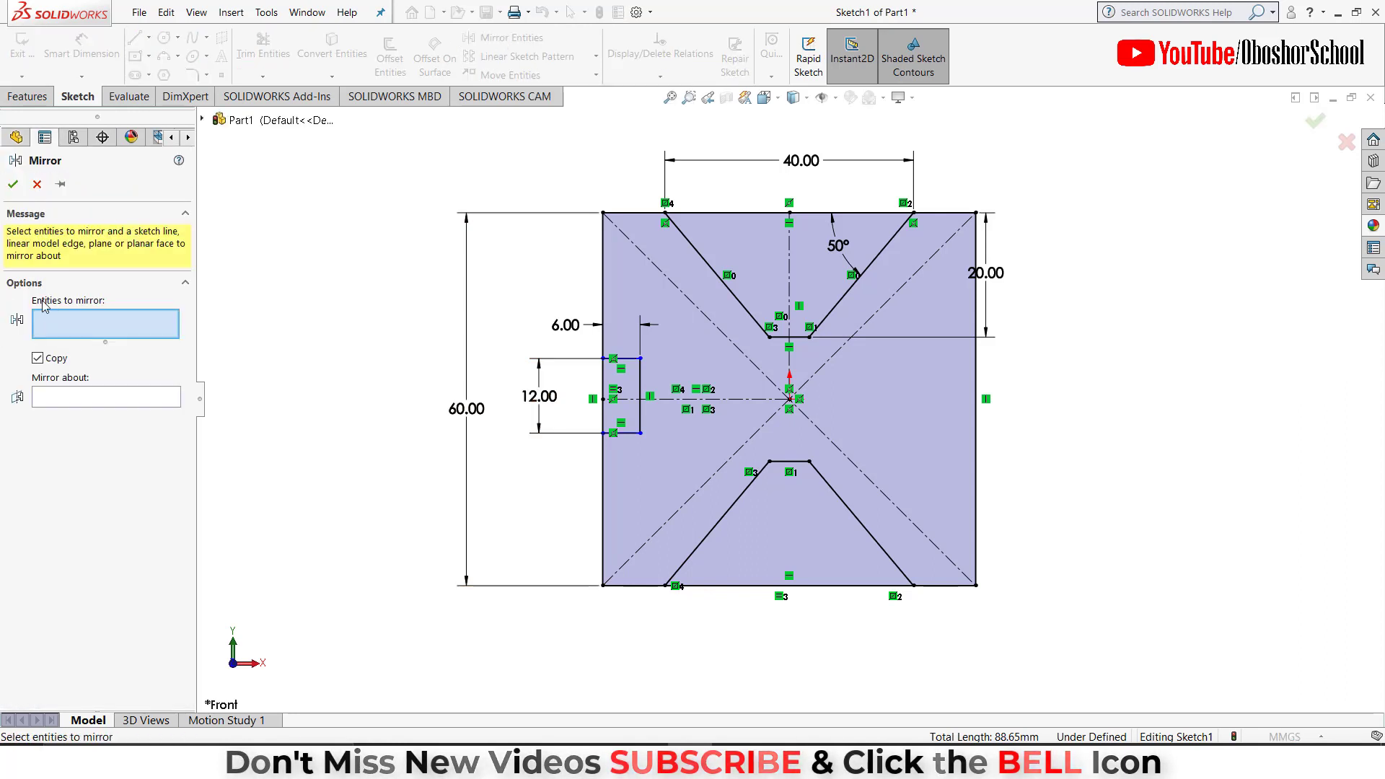
click(630, 360)
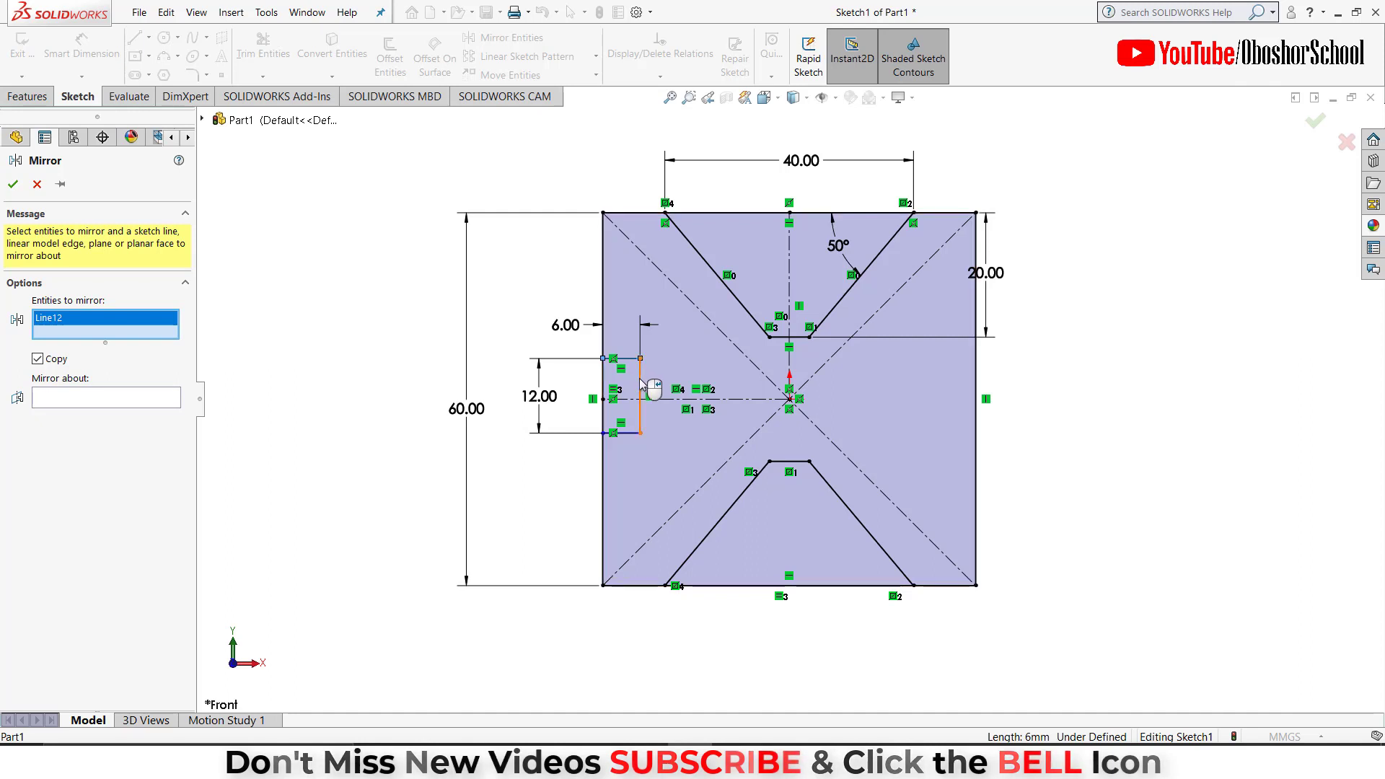
click(641, 386)
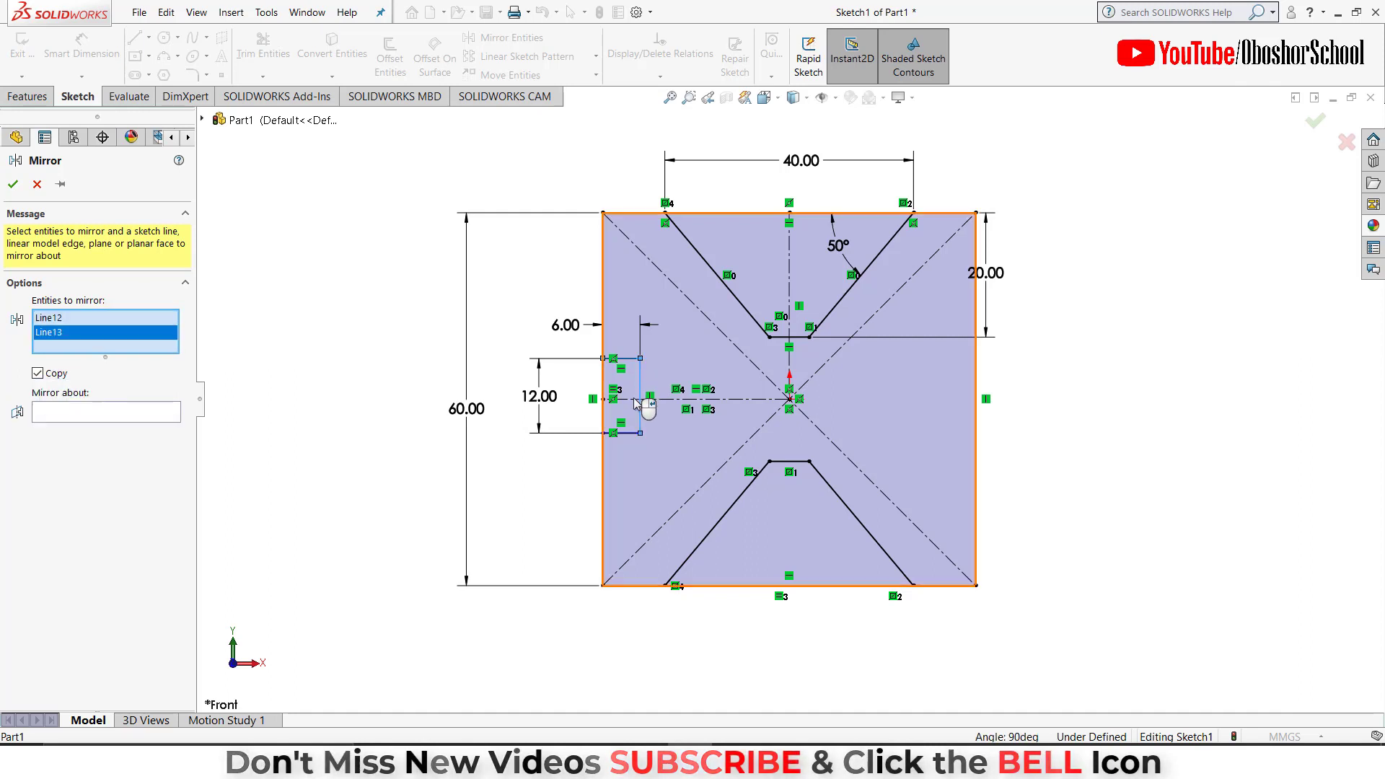
click(618, 434)
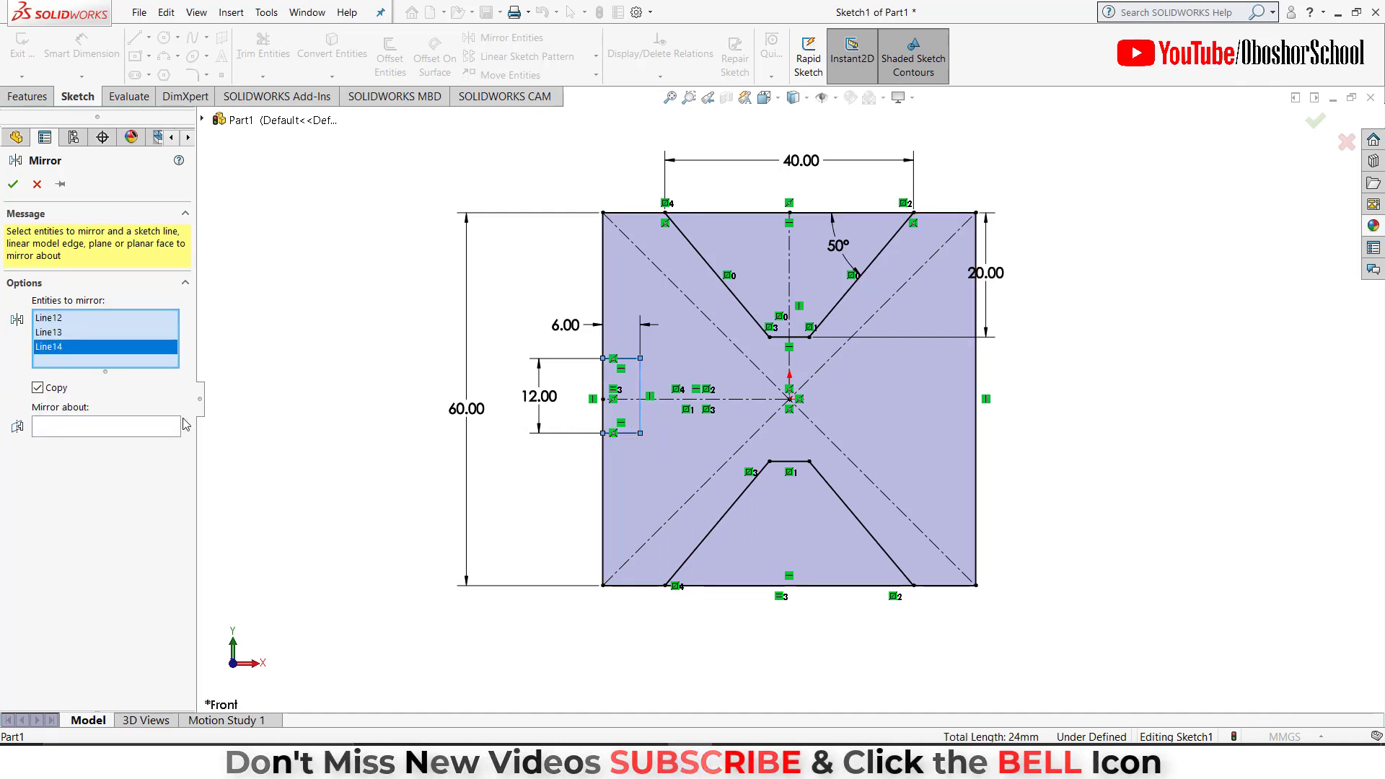
click(102, 426)
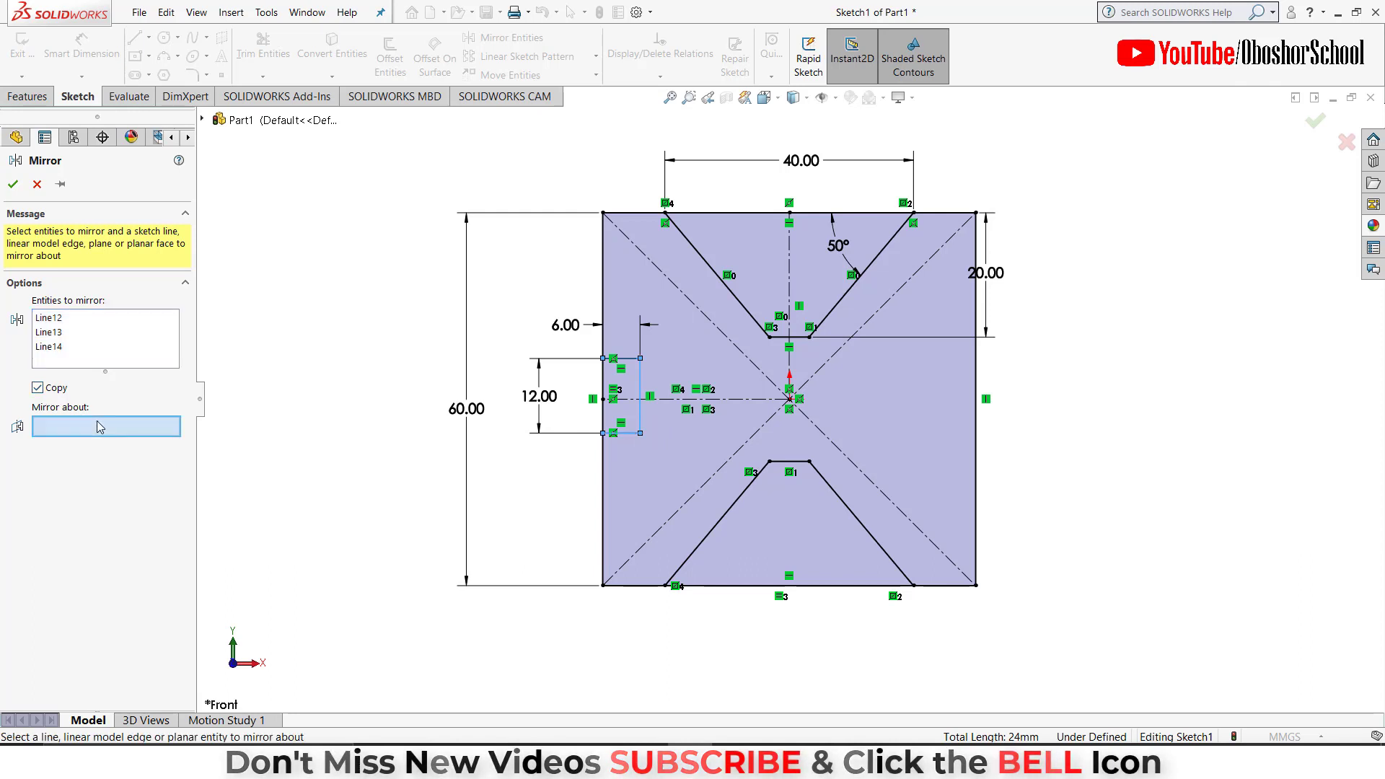
click(791, 369)
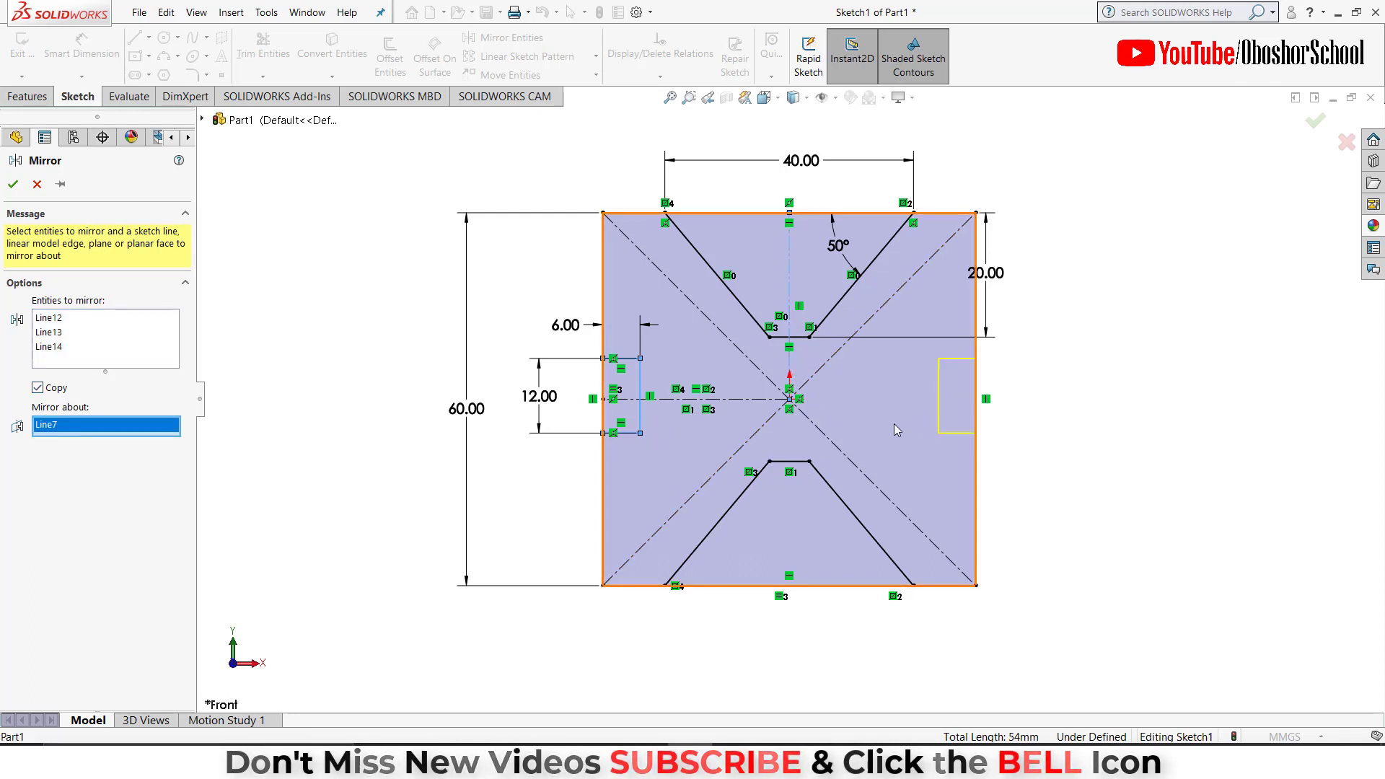
click(13, 184)
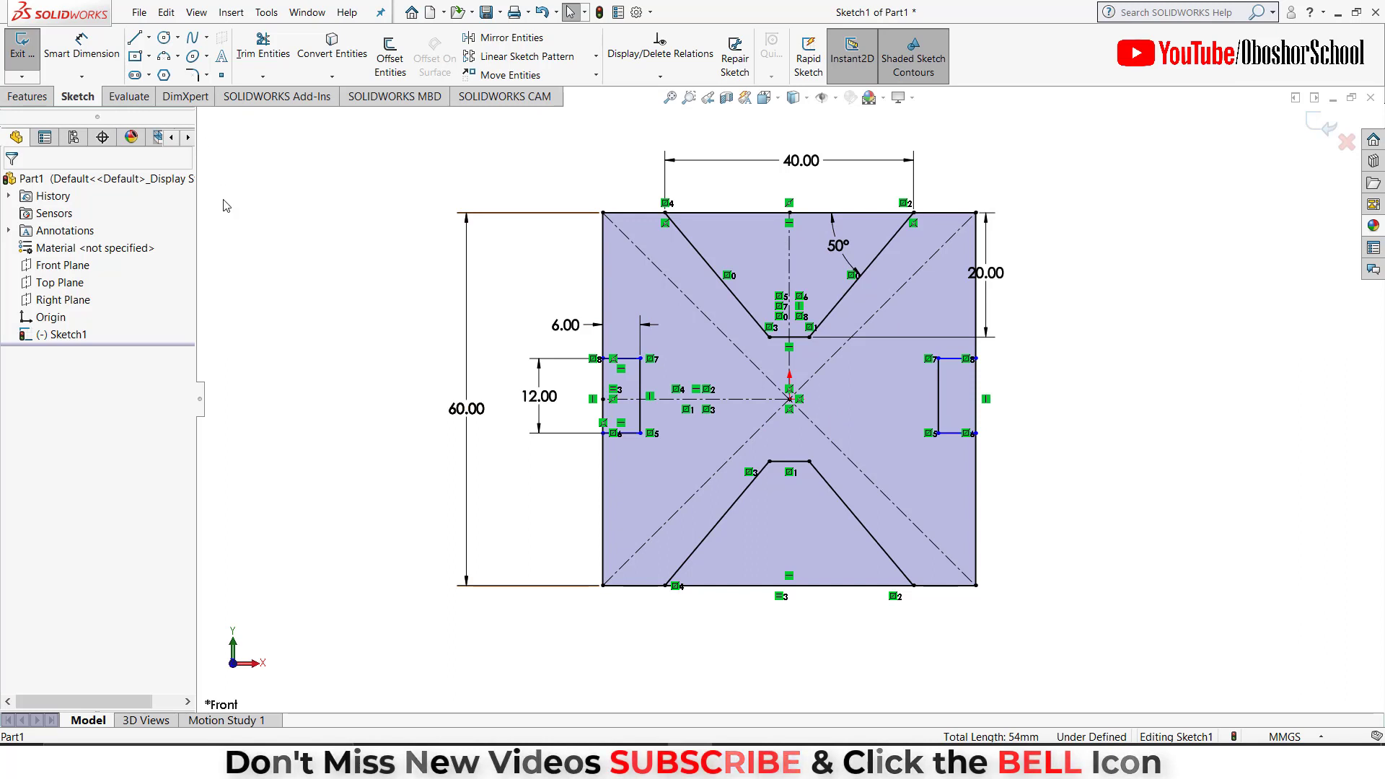
Power-trim the square's edge segments inside all four notches, leaving one closed outline.
click(262, 48)
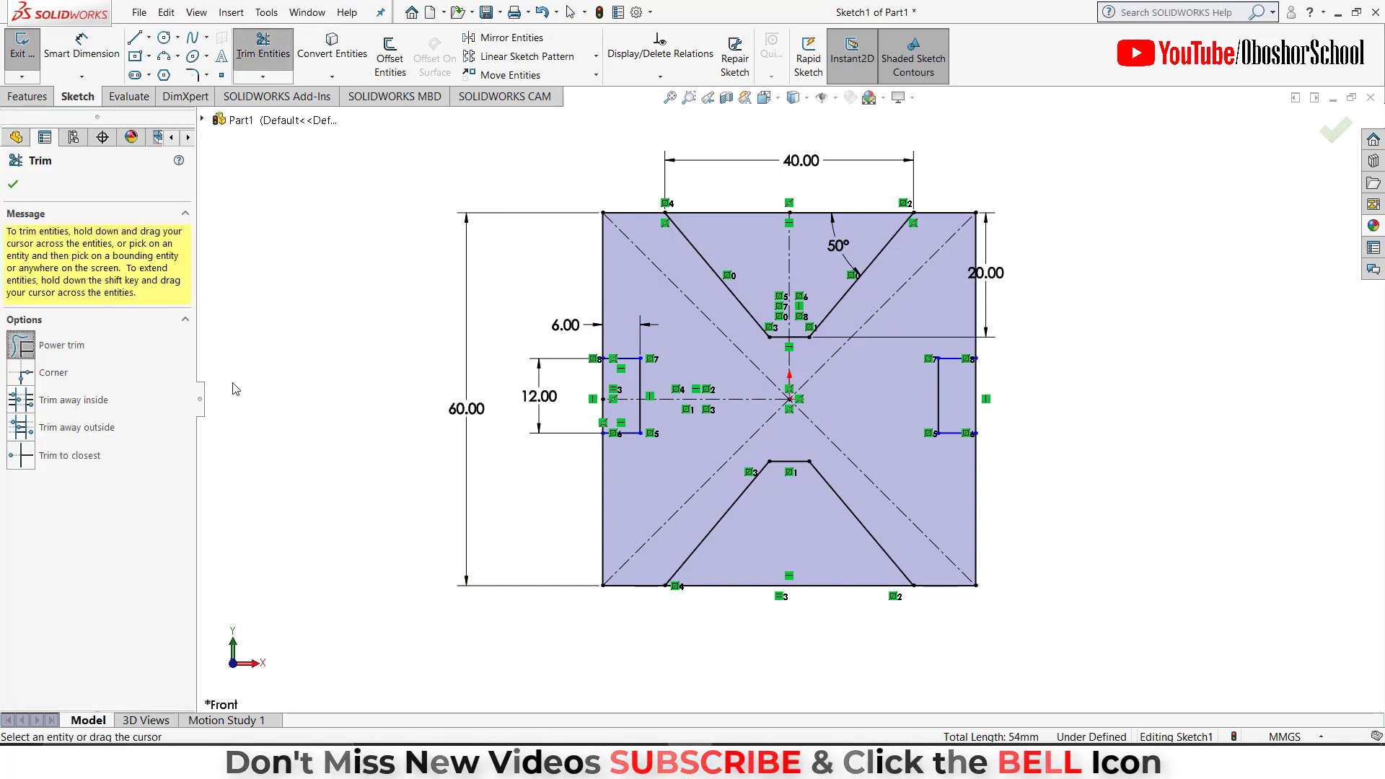
drag(570, 378, 589, 421)
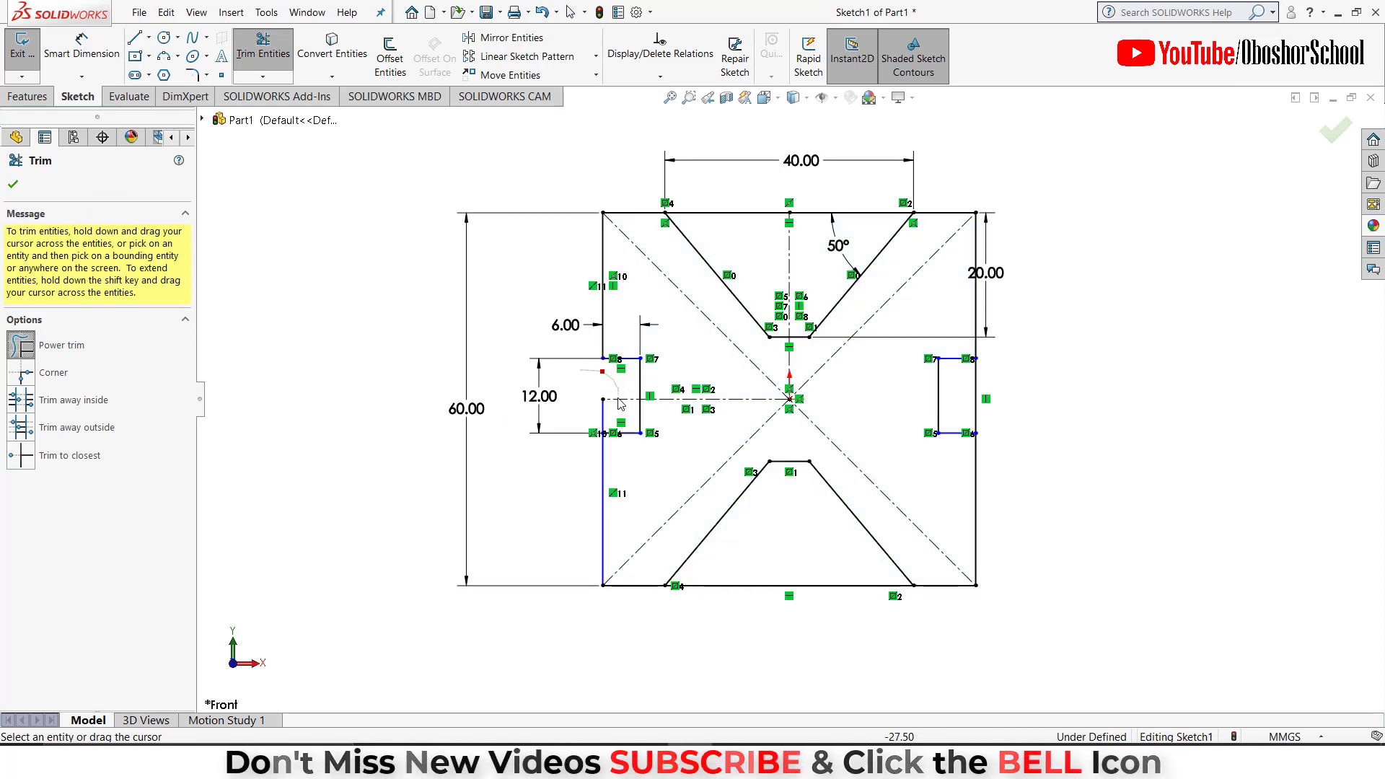
drag(750, 577, 752, 599)
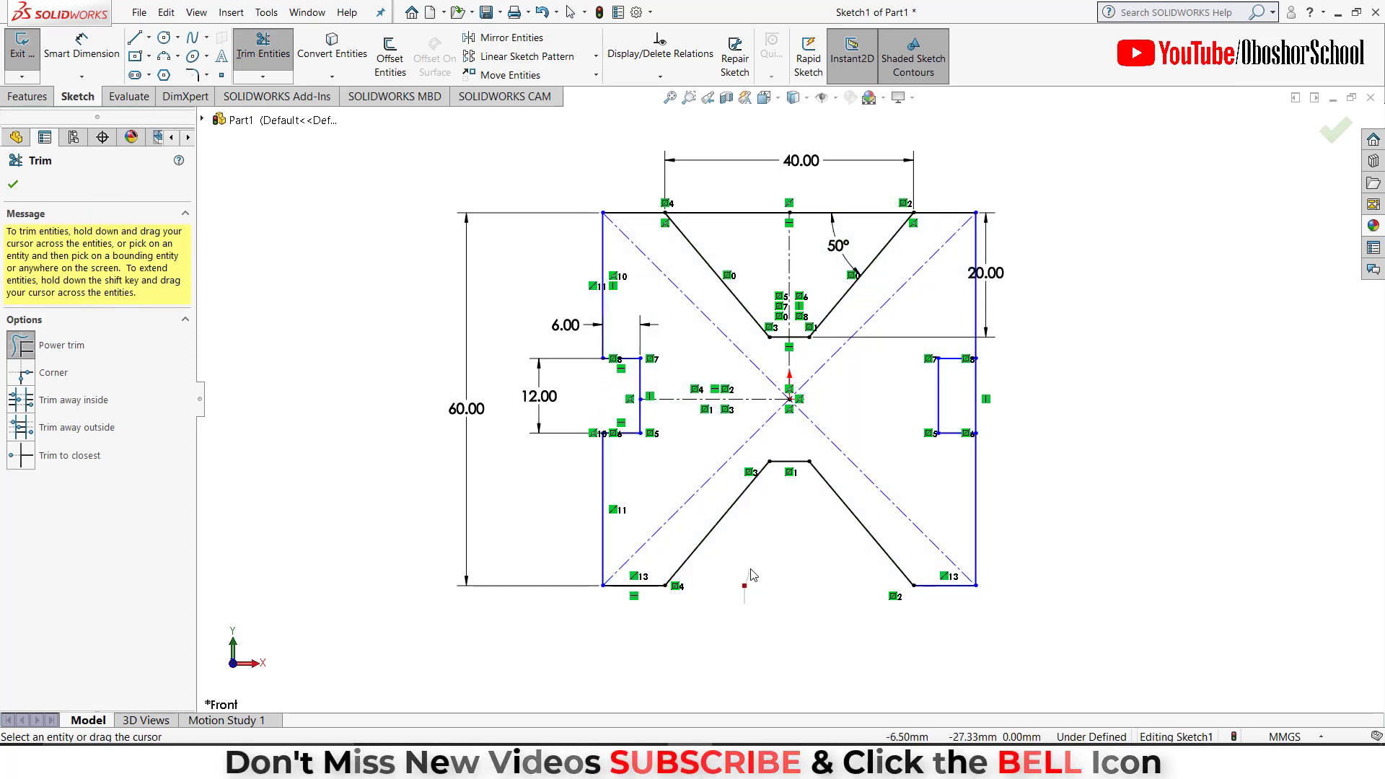
drag(1025, 425, 970, 401)
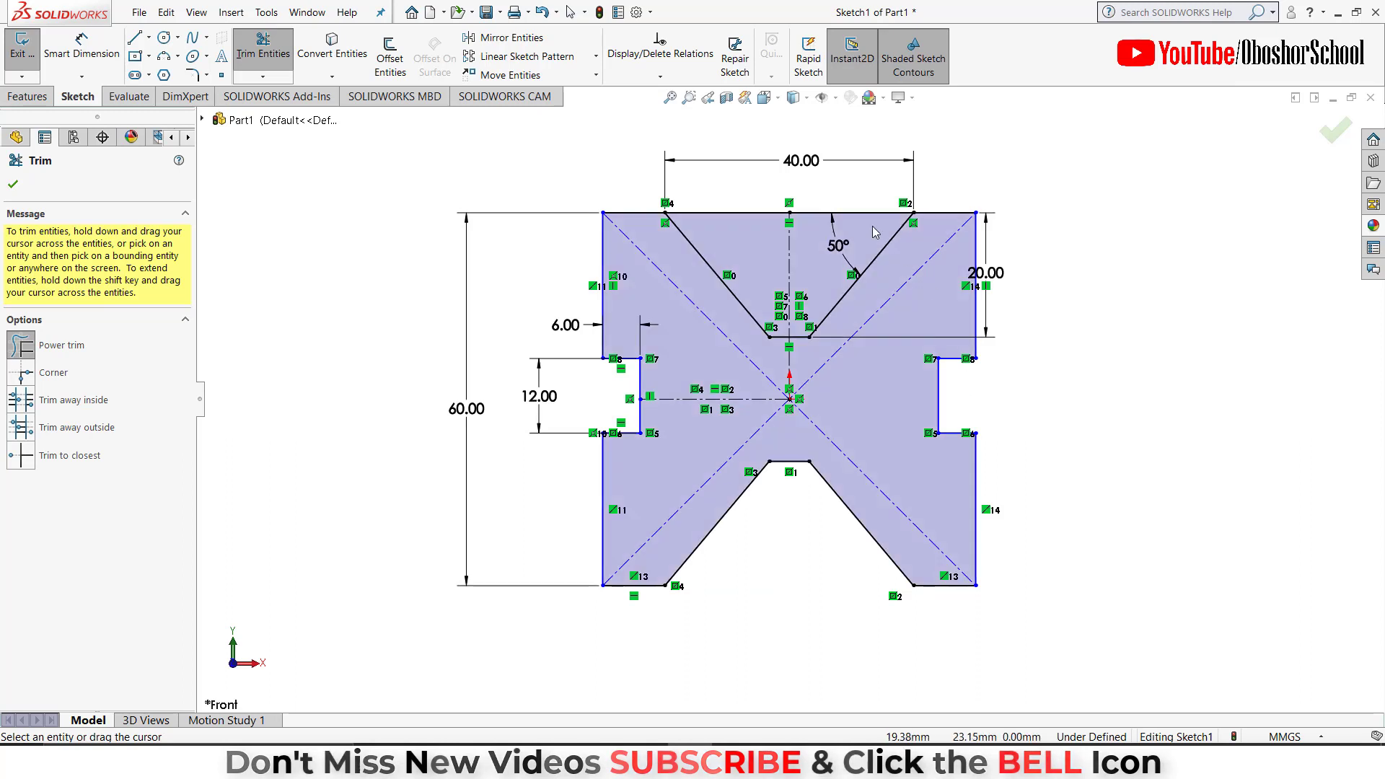
mouse_move(745, 205)
mouse_down()
mouse_move(804, 246)
mouse_move(830, 216)
mouse_up()
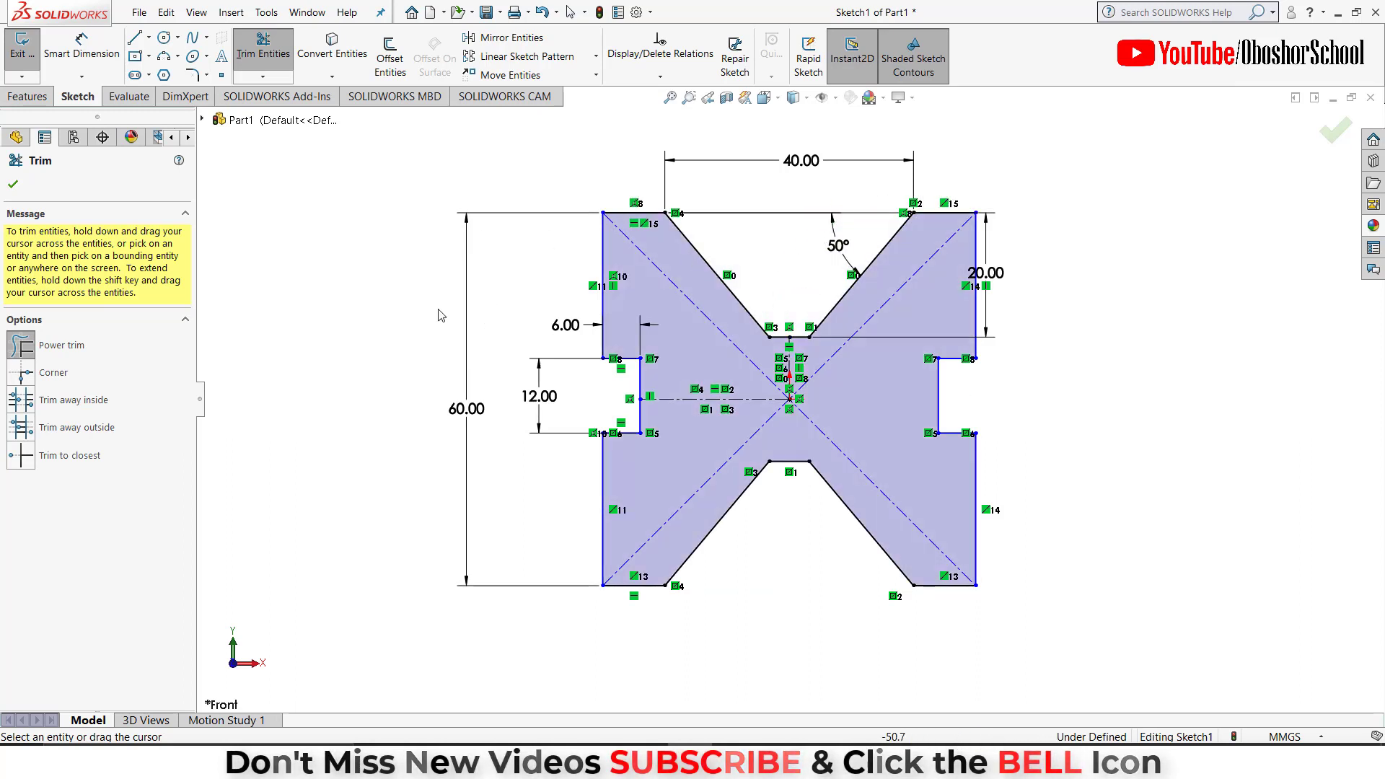
click(15, 185)
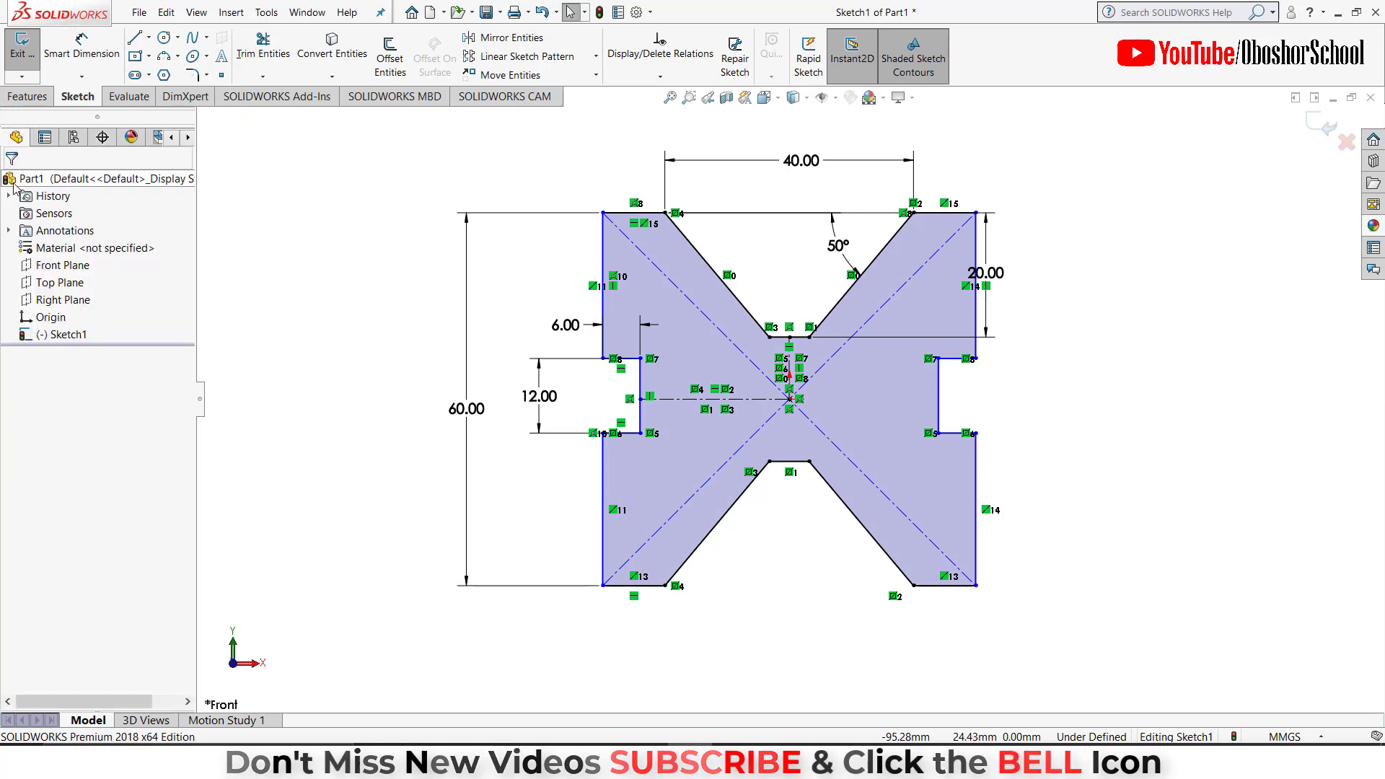
click(21, 96)
Extrude the closed profile 100 mm deep as Boss-Extrude1.
click(30, 54)
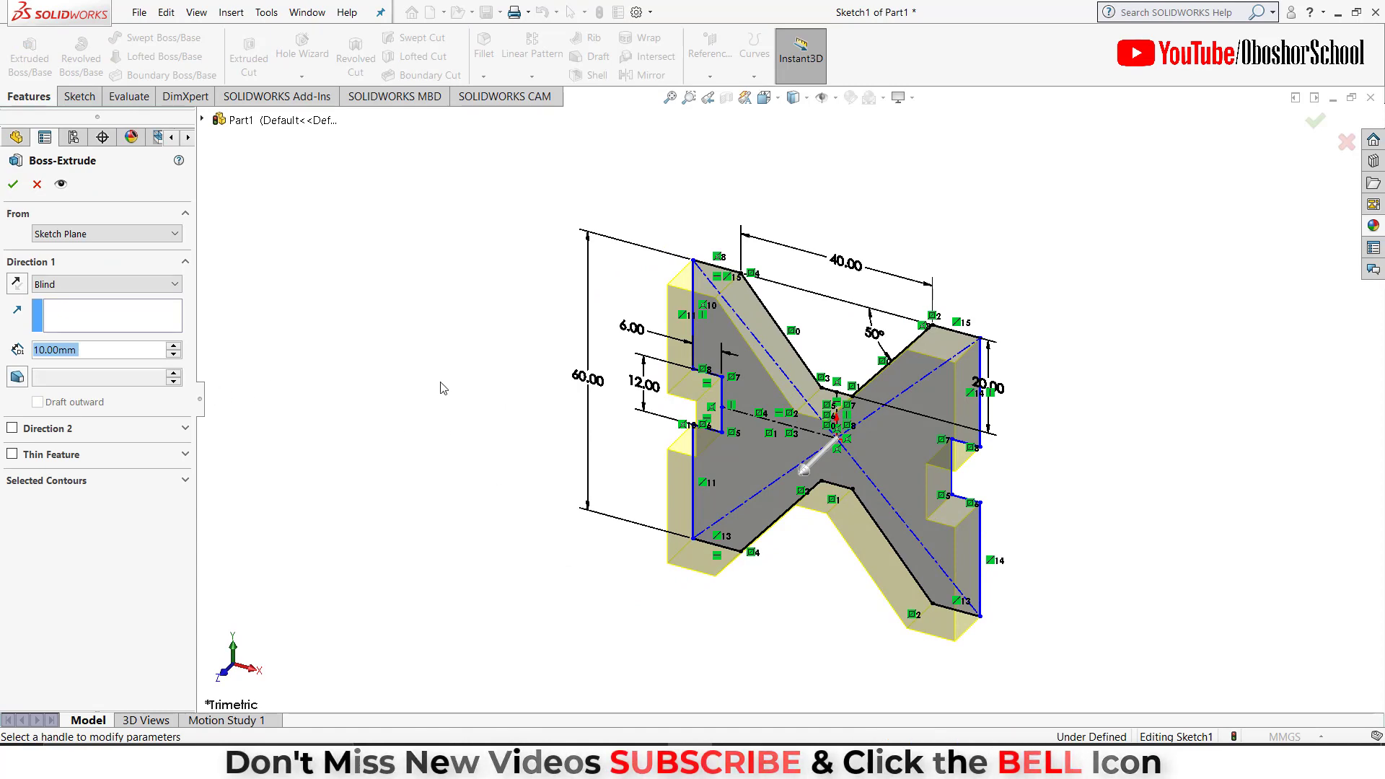
mouse_move(442, 388)
middle_down()
mouse_move(541, 402)
mouse_move(427, 442)
mouse_move(315, 451)
mouse_move(548, 414)
mouse_move(495, 439)
mouse_move(466, 425)
mouse_move(408, 430)
middle_up()
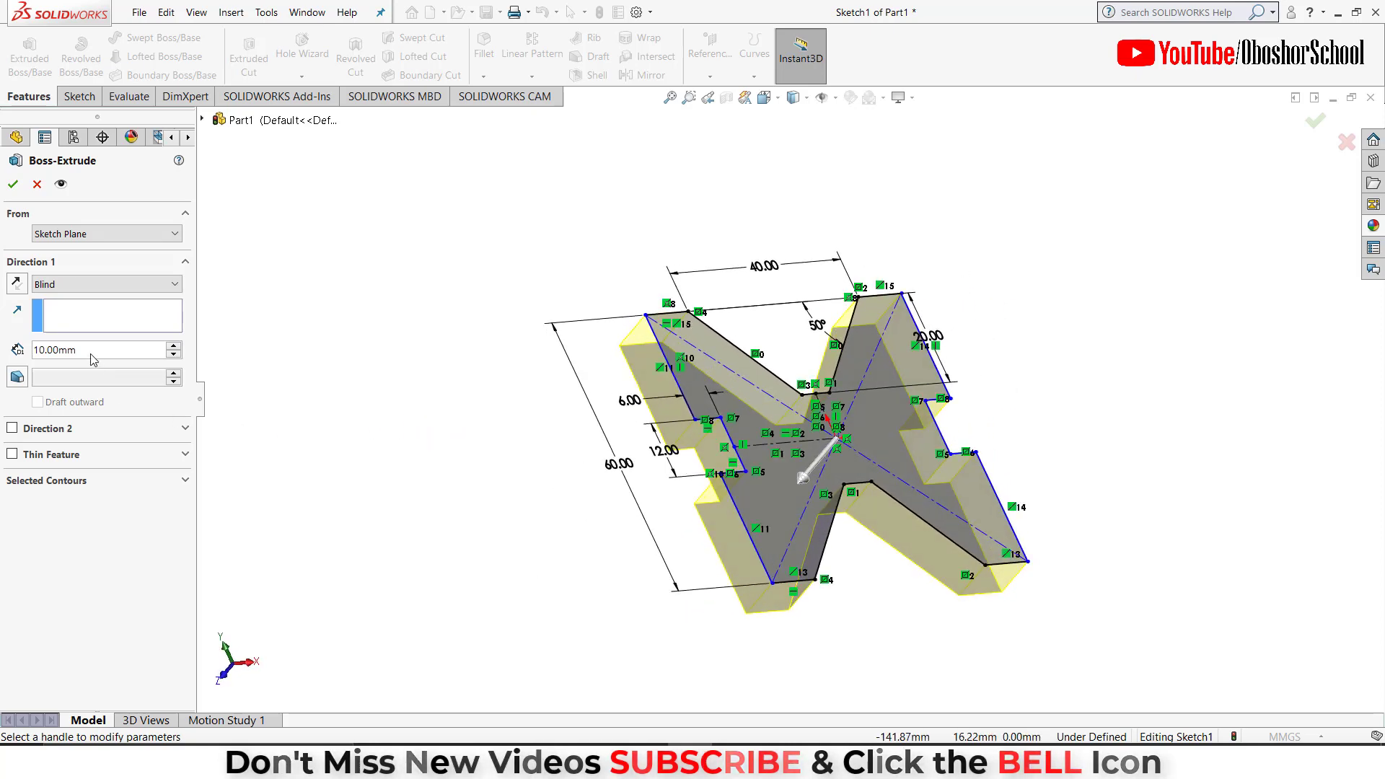
double_click(68, 350)
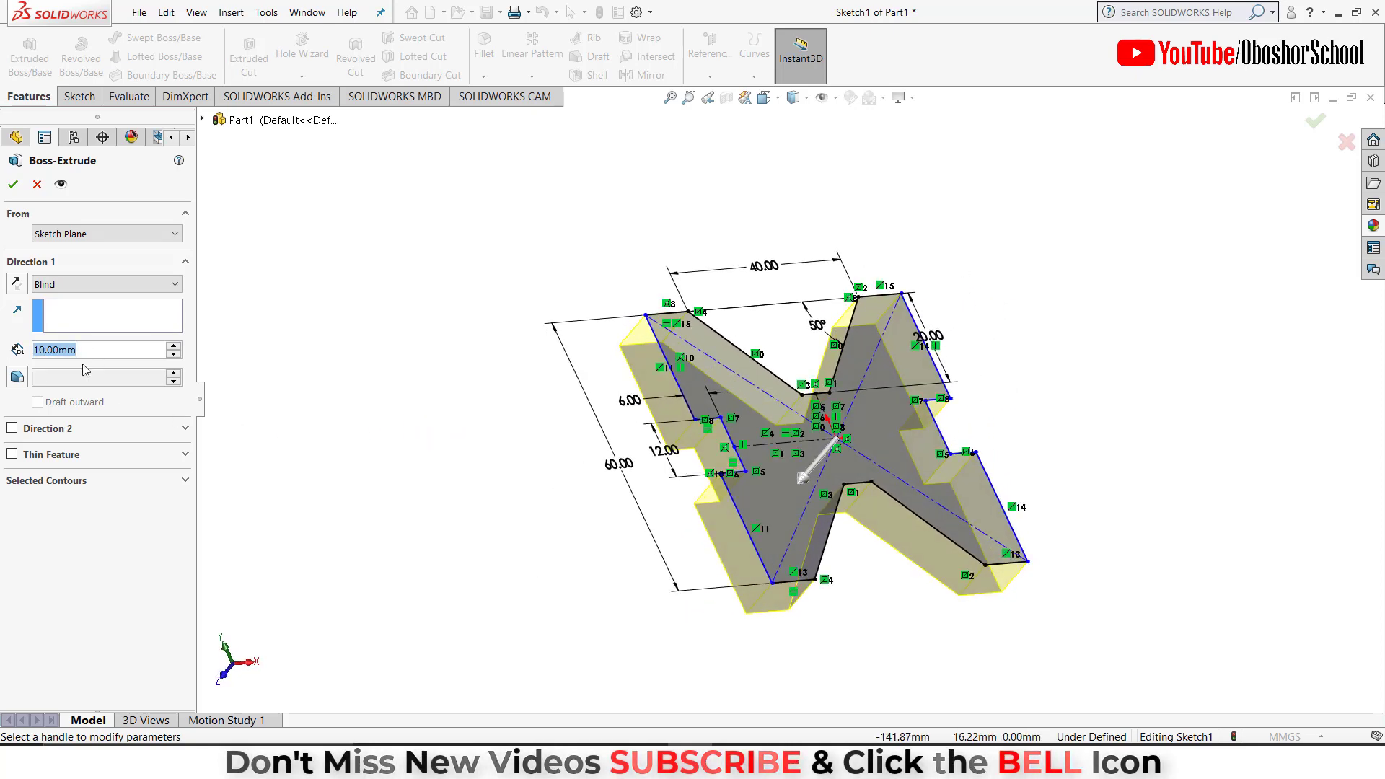
text(100)
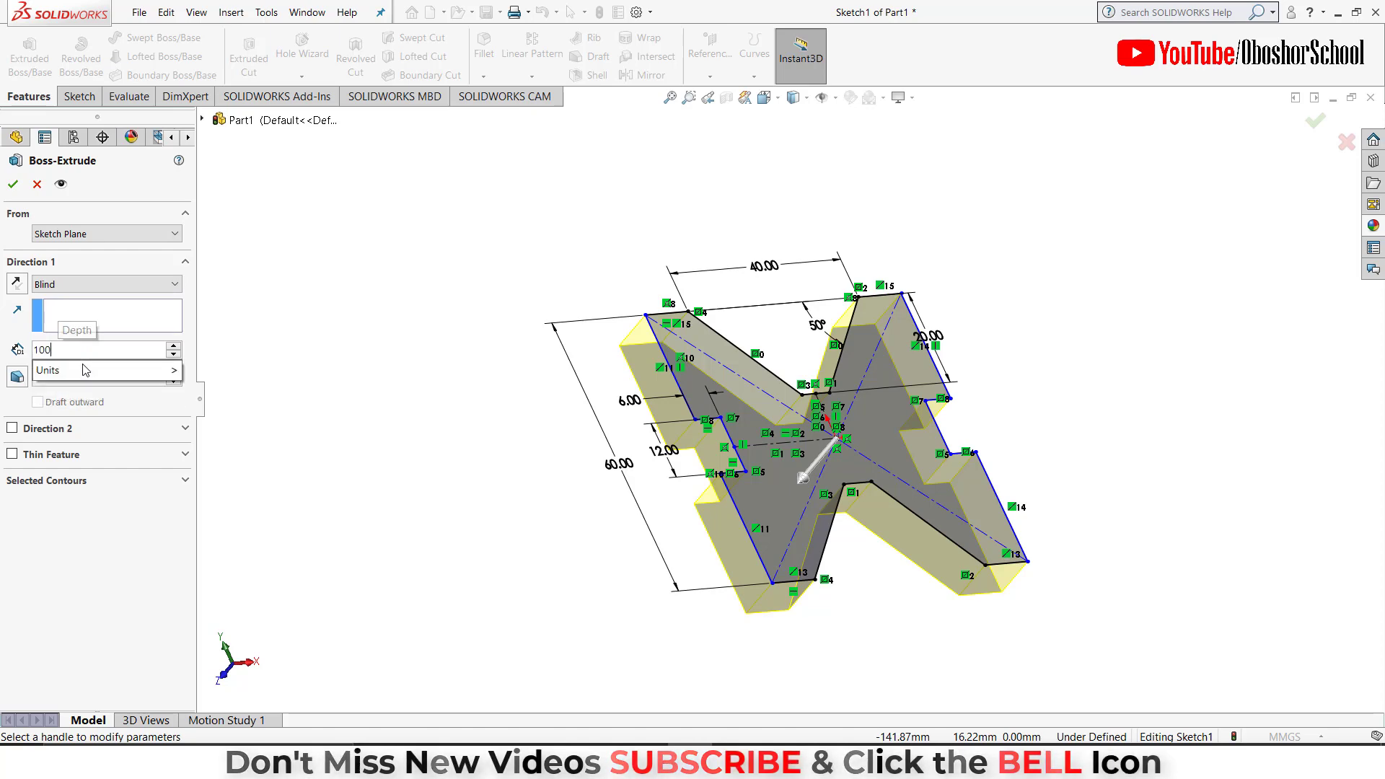
key(Return)
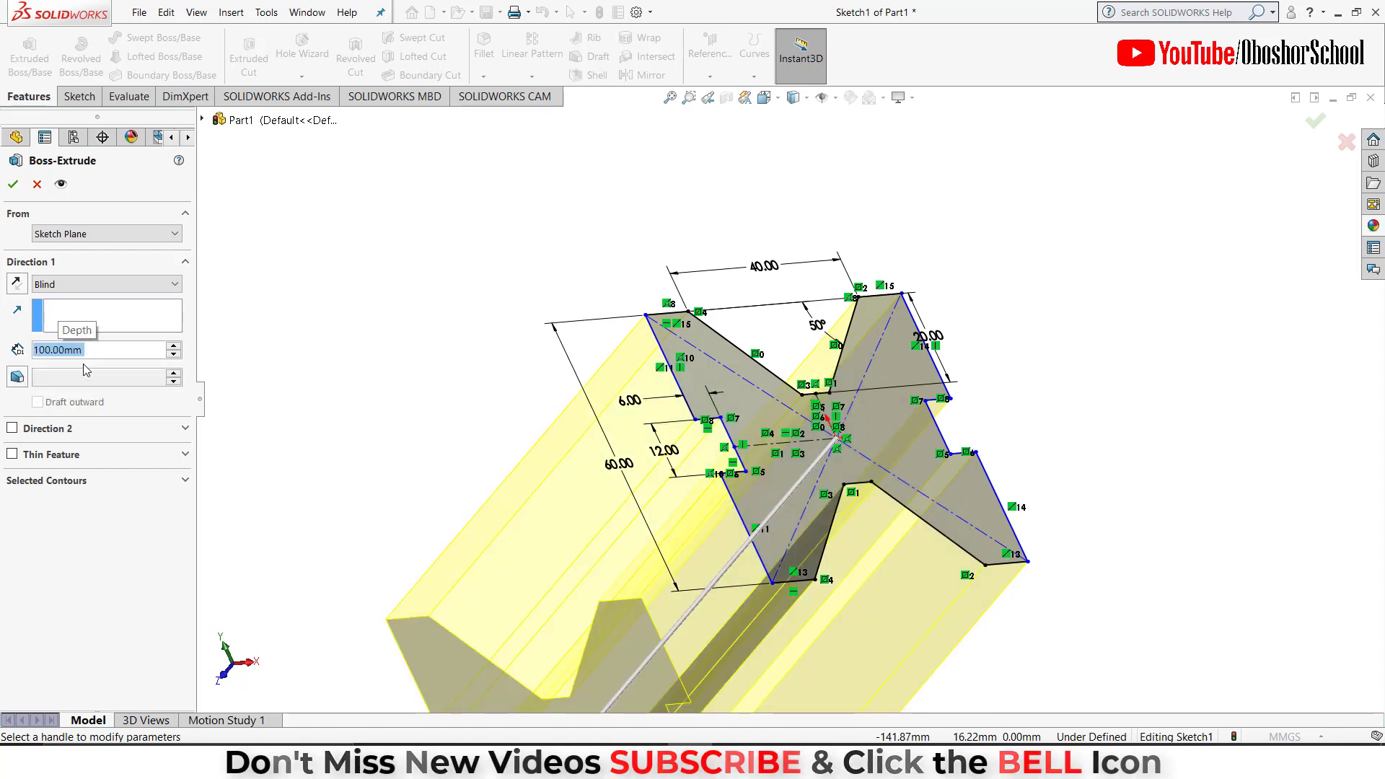
click(670, 98)
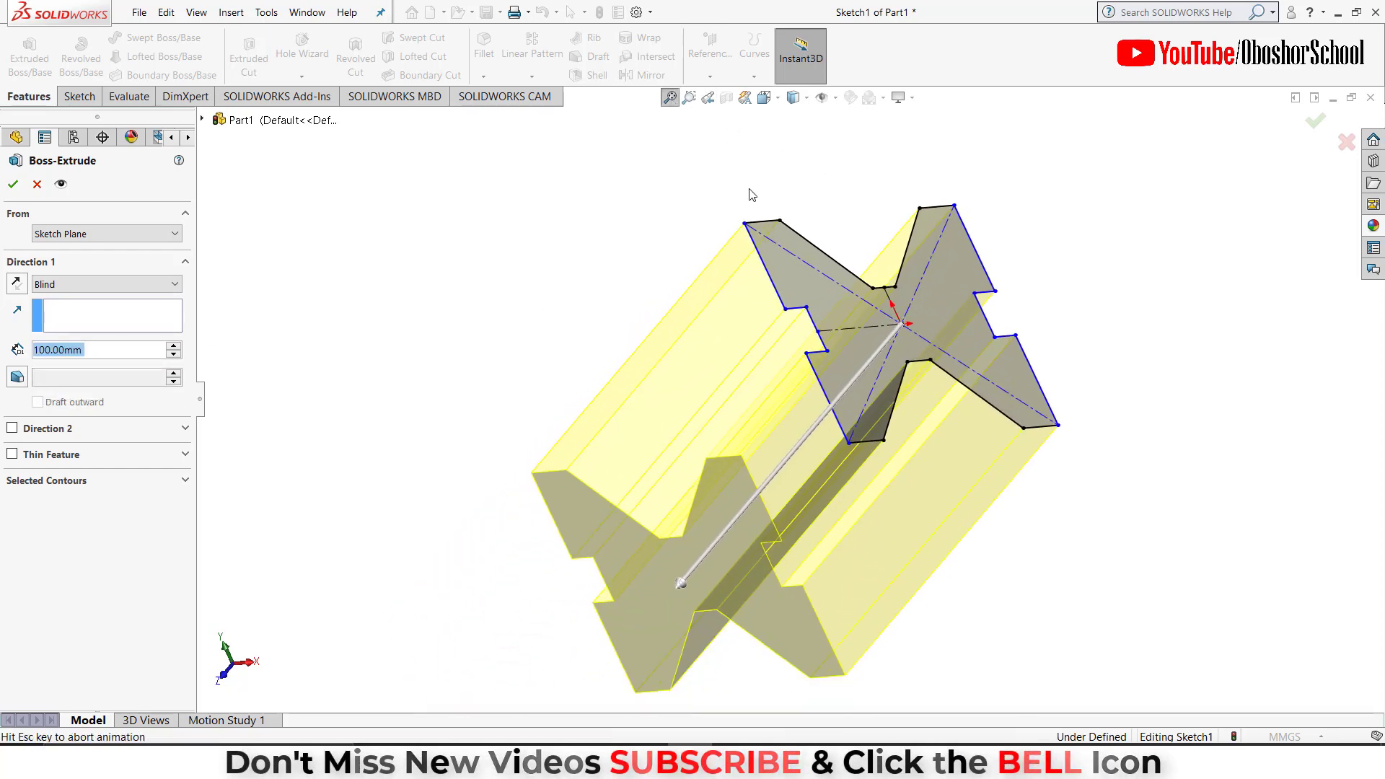
click(13, 184)
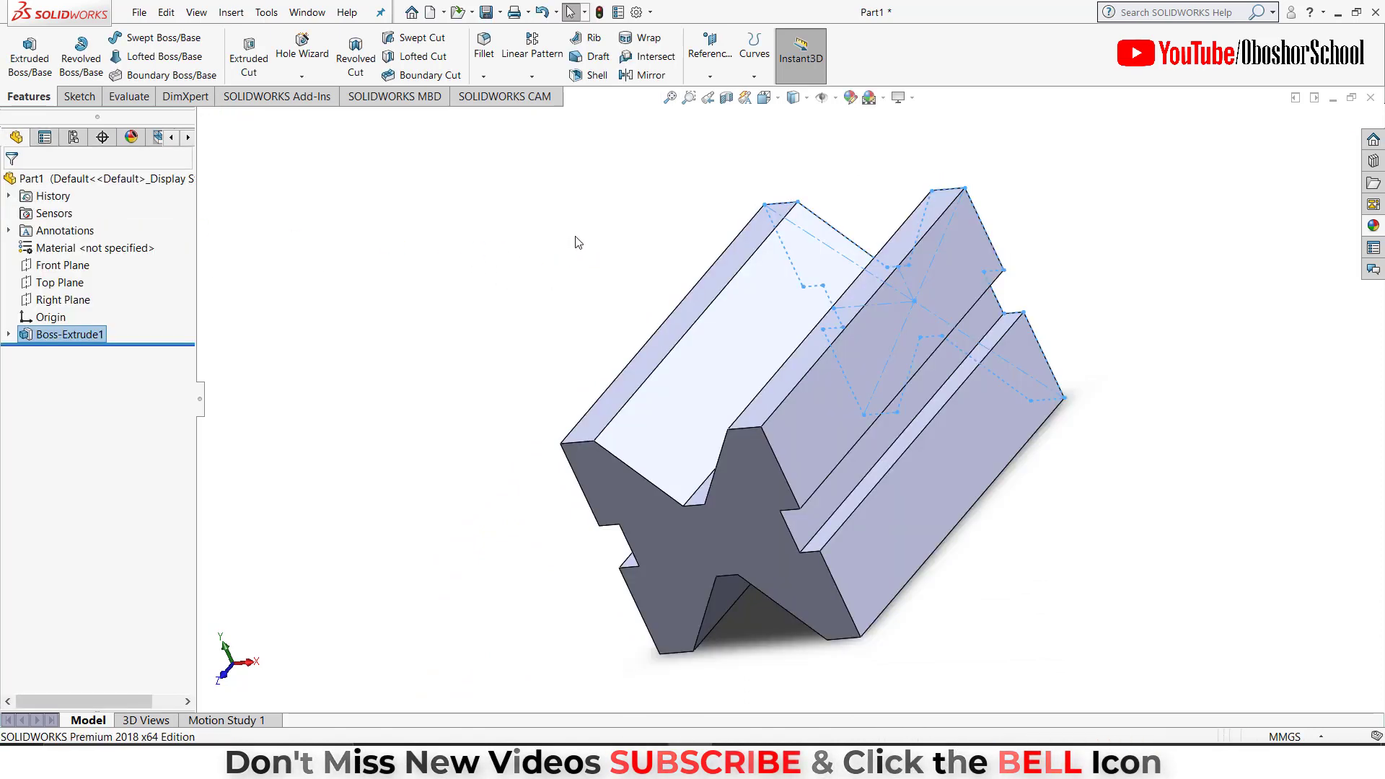
mouse_move(575, 241)
middle_down()
mouse_move(644, 220)
mouse_move(619, 220)
mouse_move(617, 237)
middle_up()
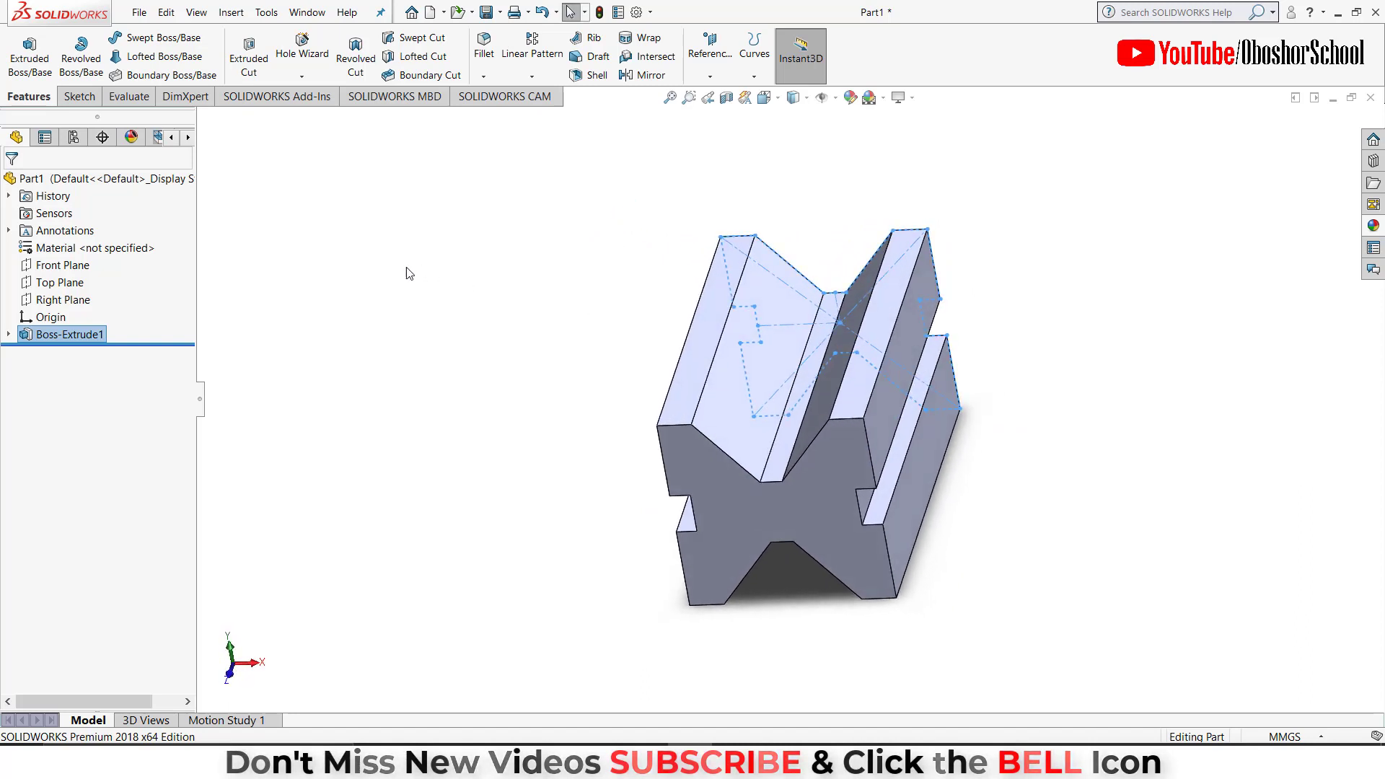
Apply an orange colour appearance to the whole notched block.
click(851, 96)
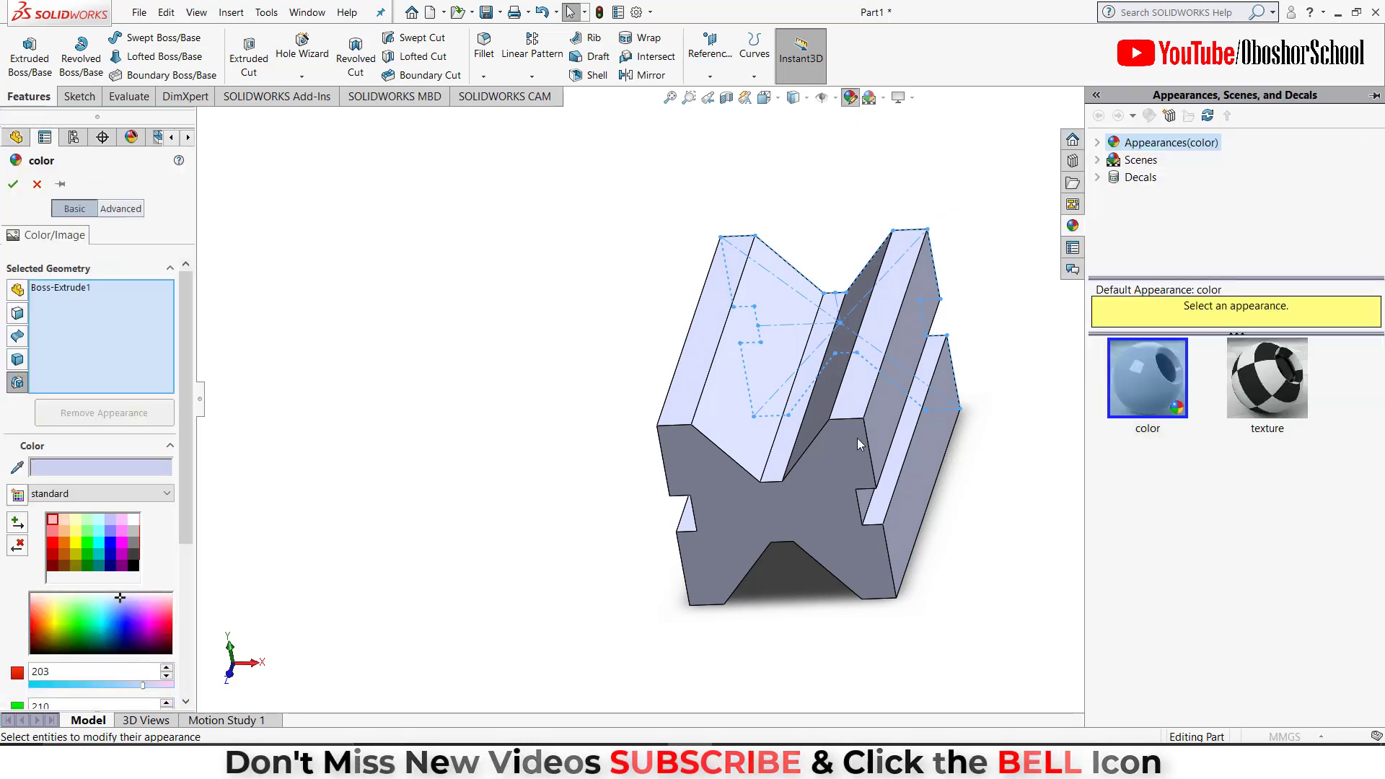
click(64, 543)
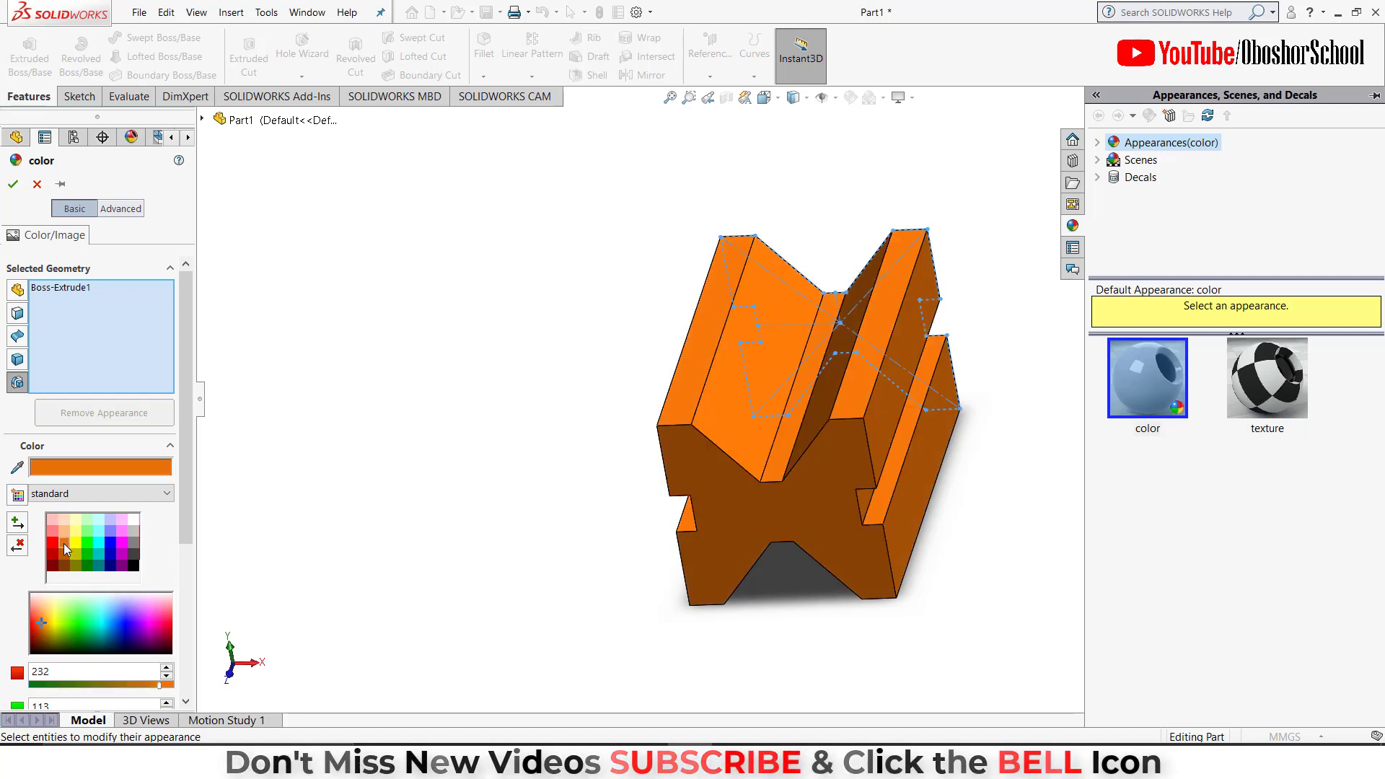
click(13, 184)
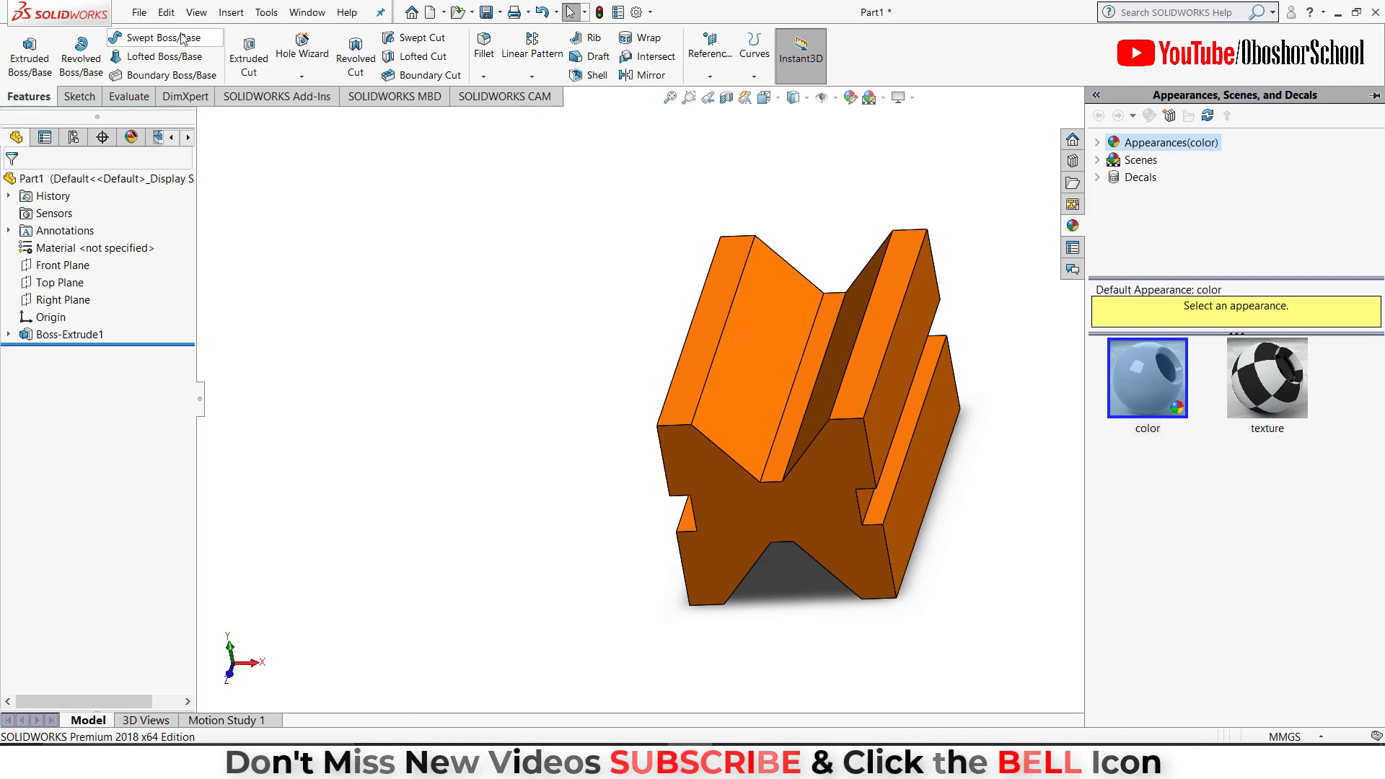
From Save As, create a new folder named 'Pipe vice' in Downloads.
click(140, 16)
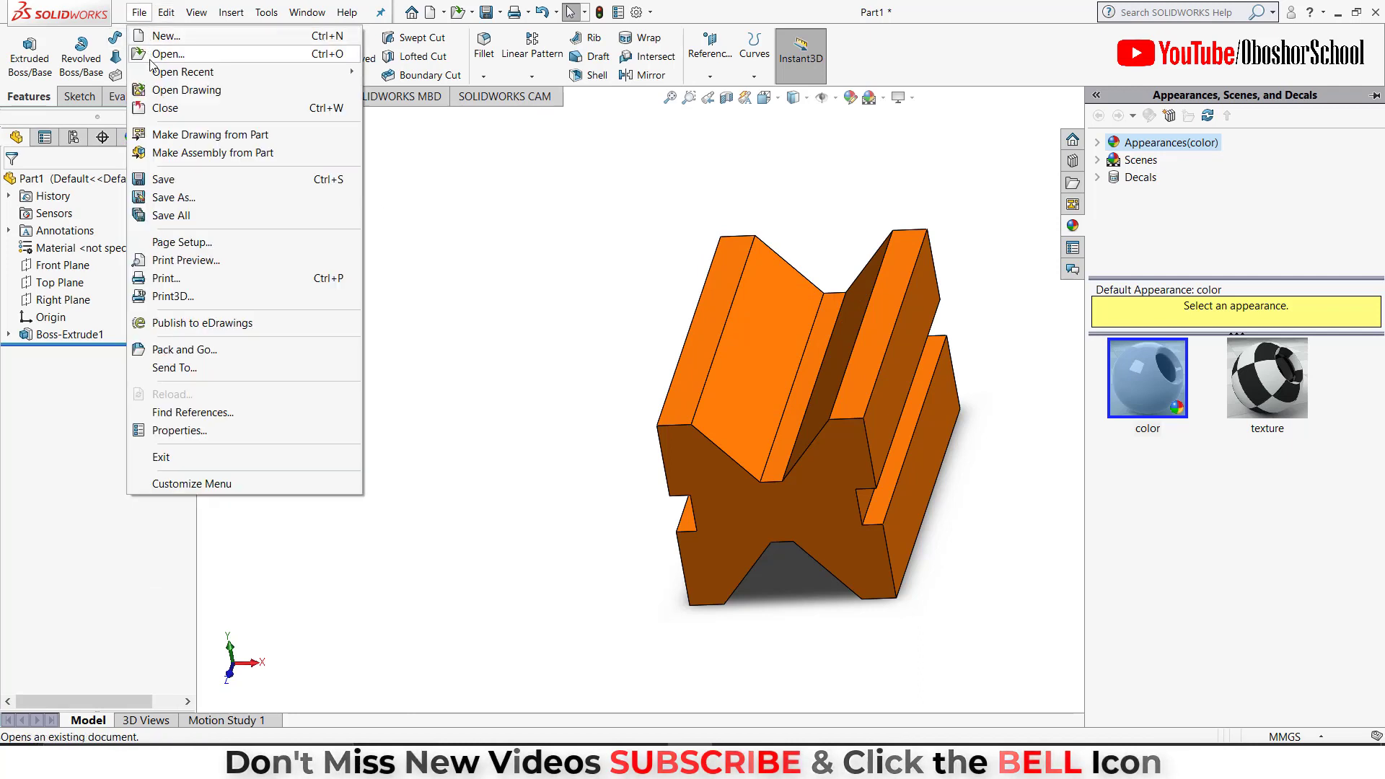
click(170, 181)
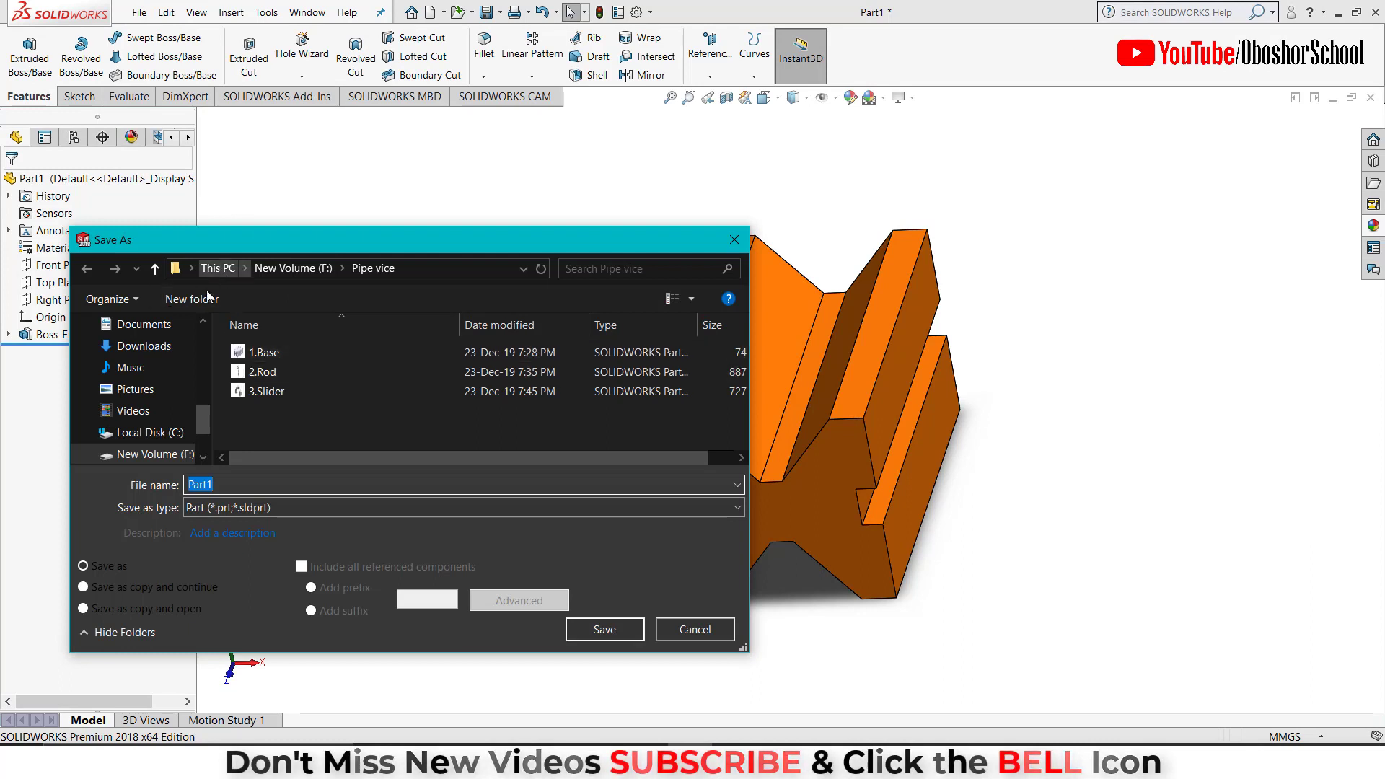
click(143, 346)
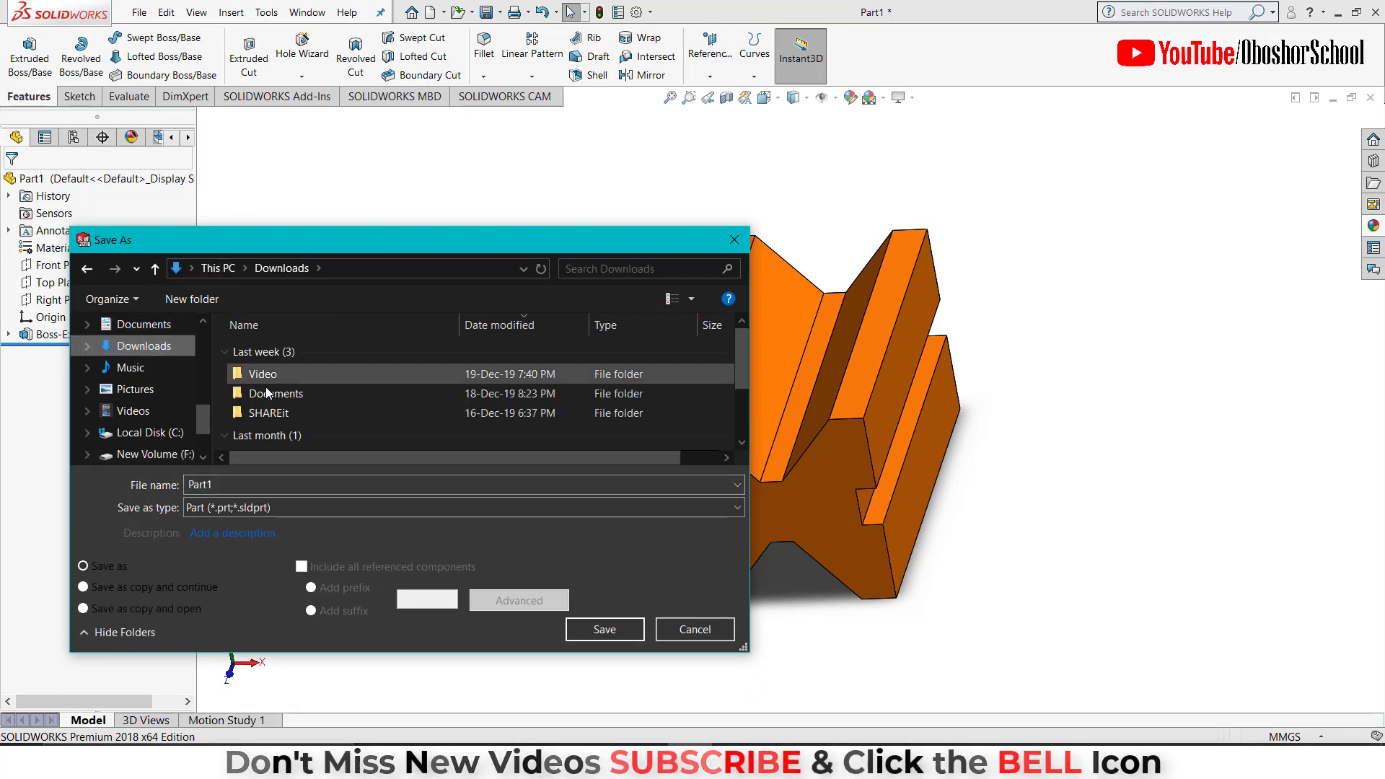
right_click(401, 422)
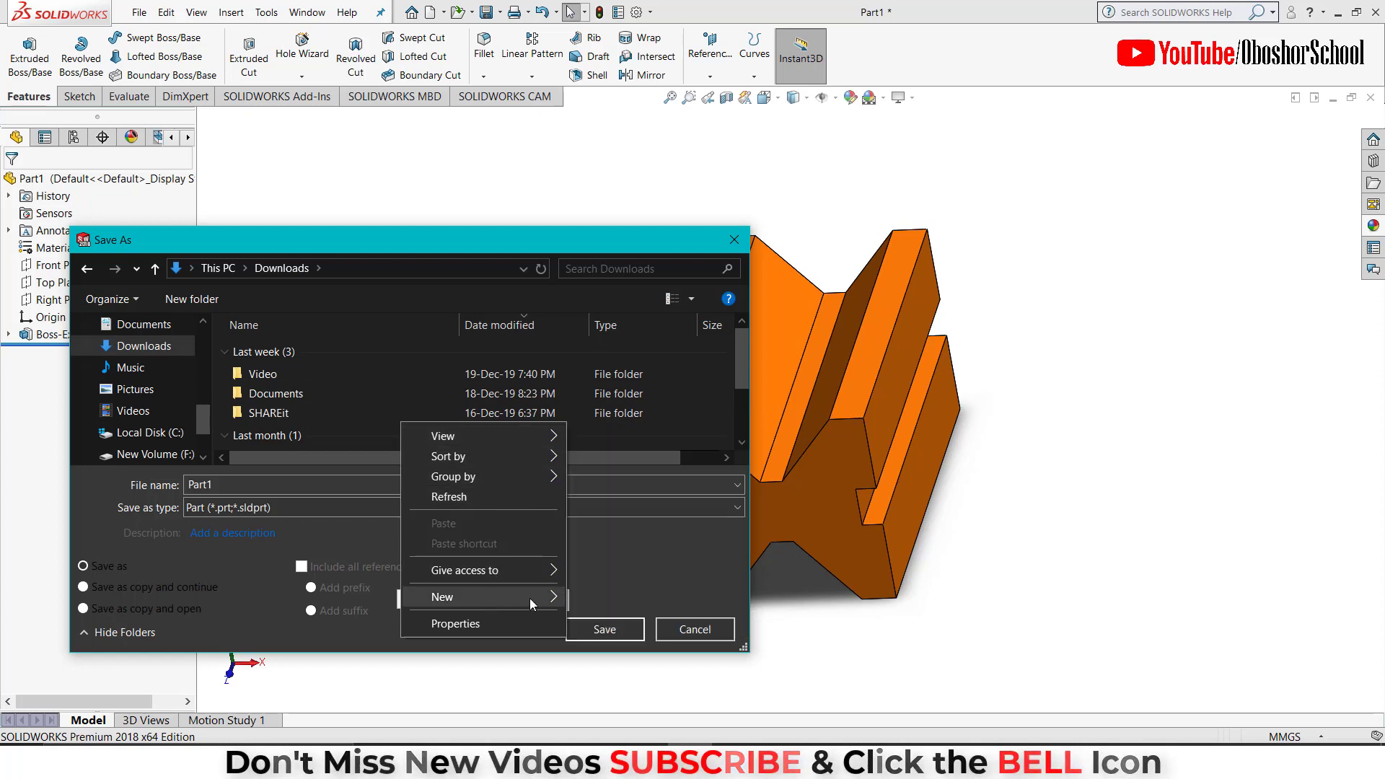
mouse_move(486, 597)
click(616, 350)
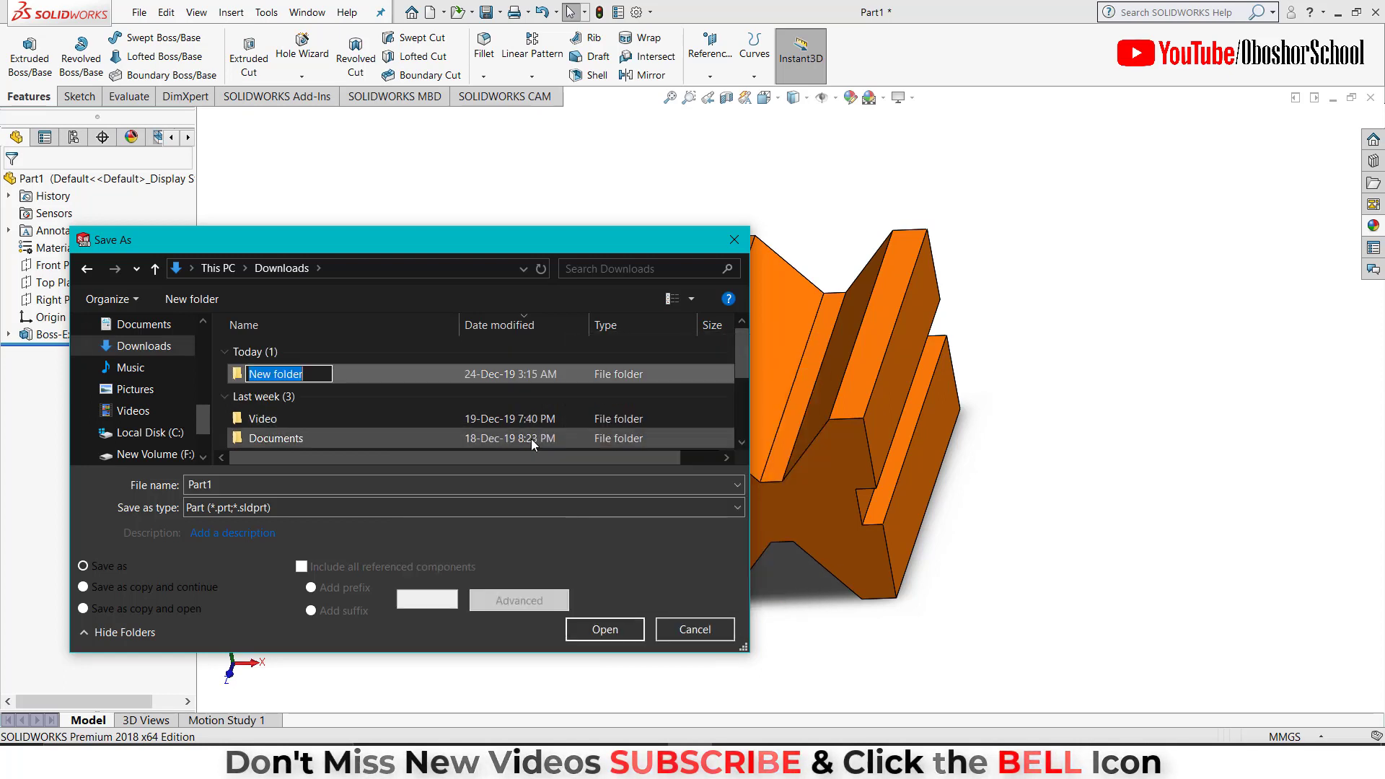
text(P)
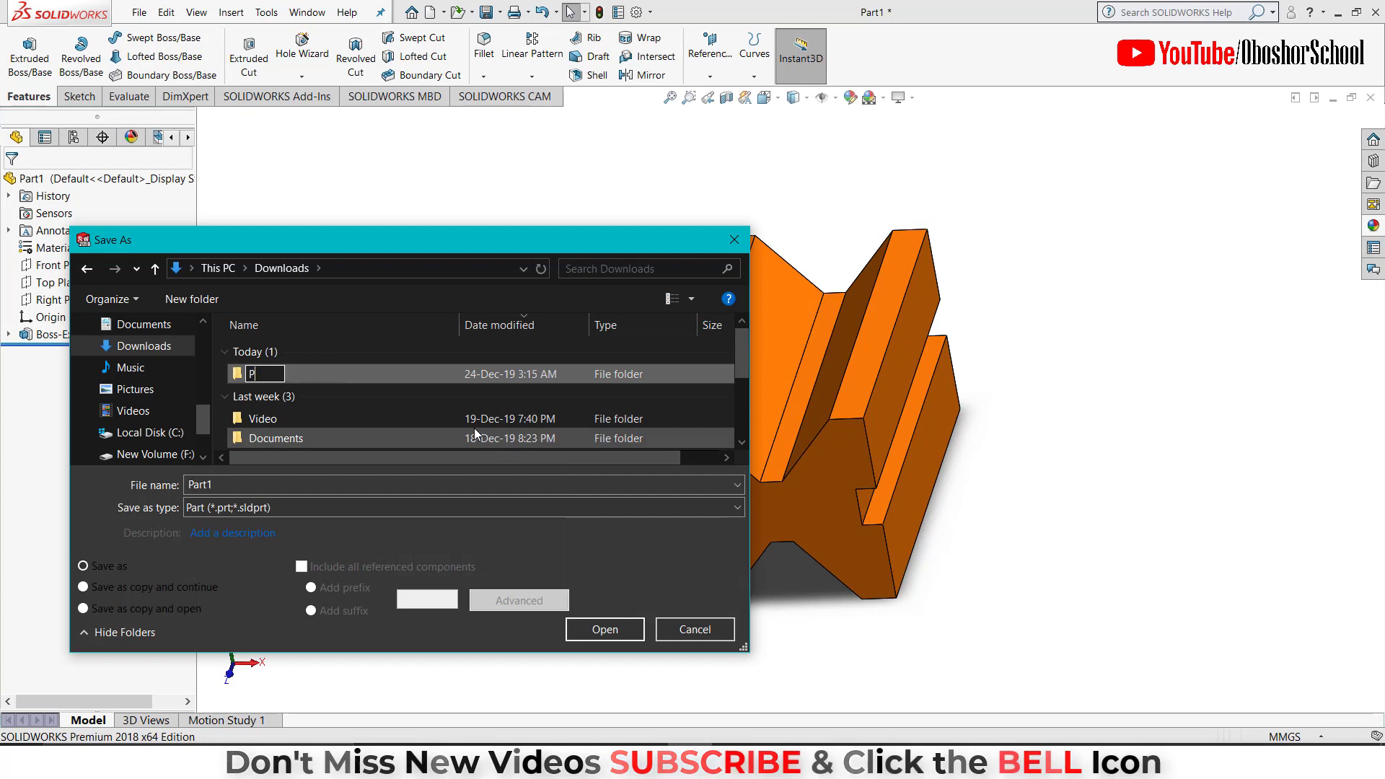
text(ipe )
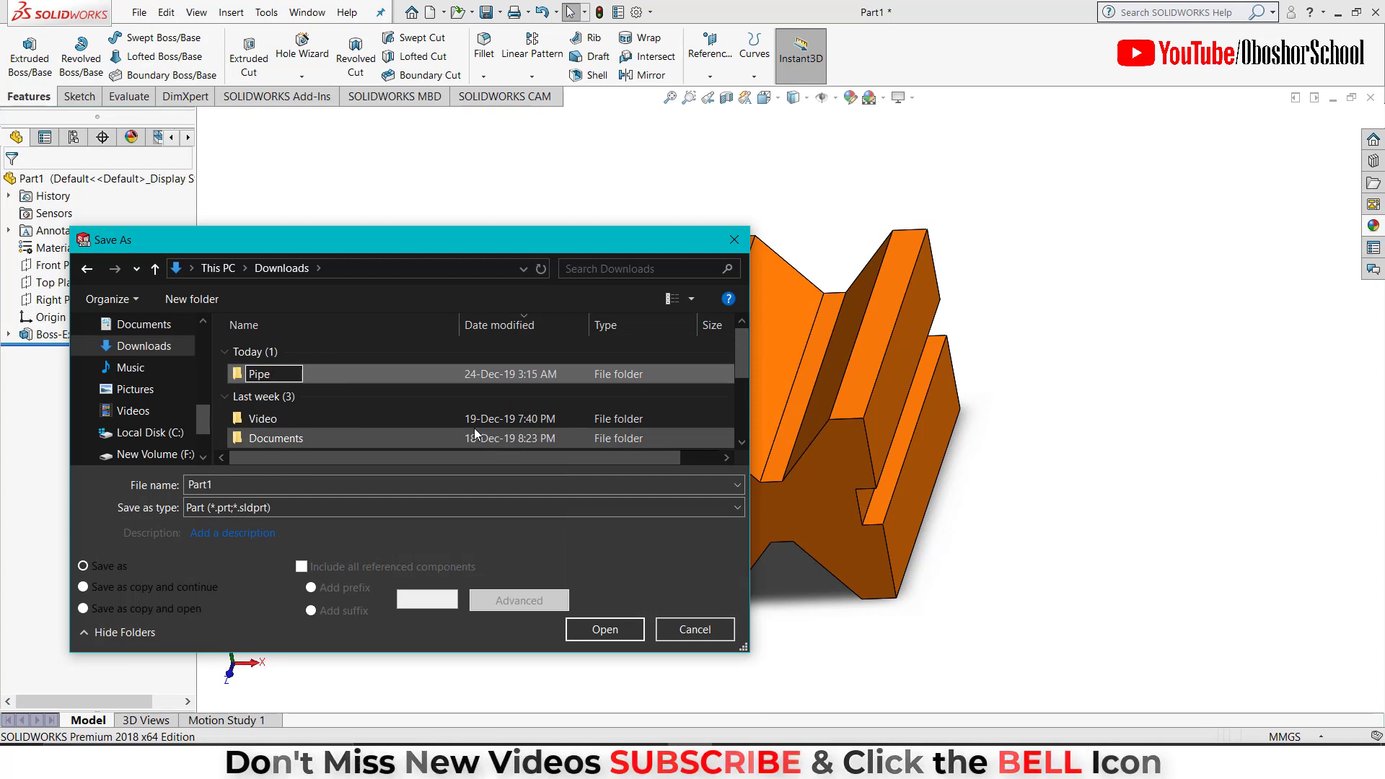
text(v)
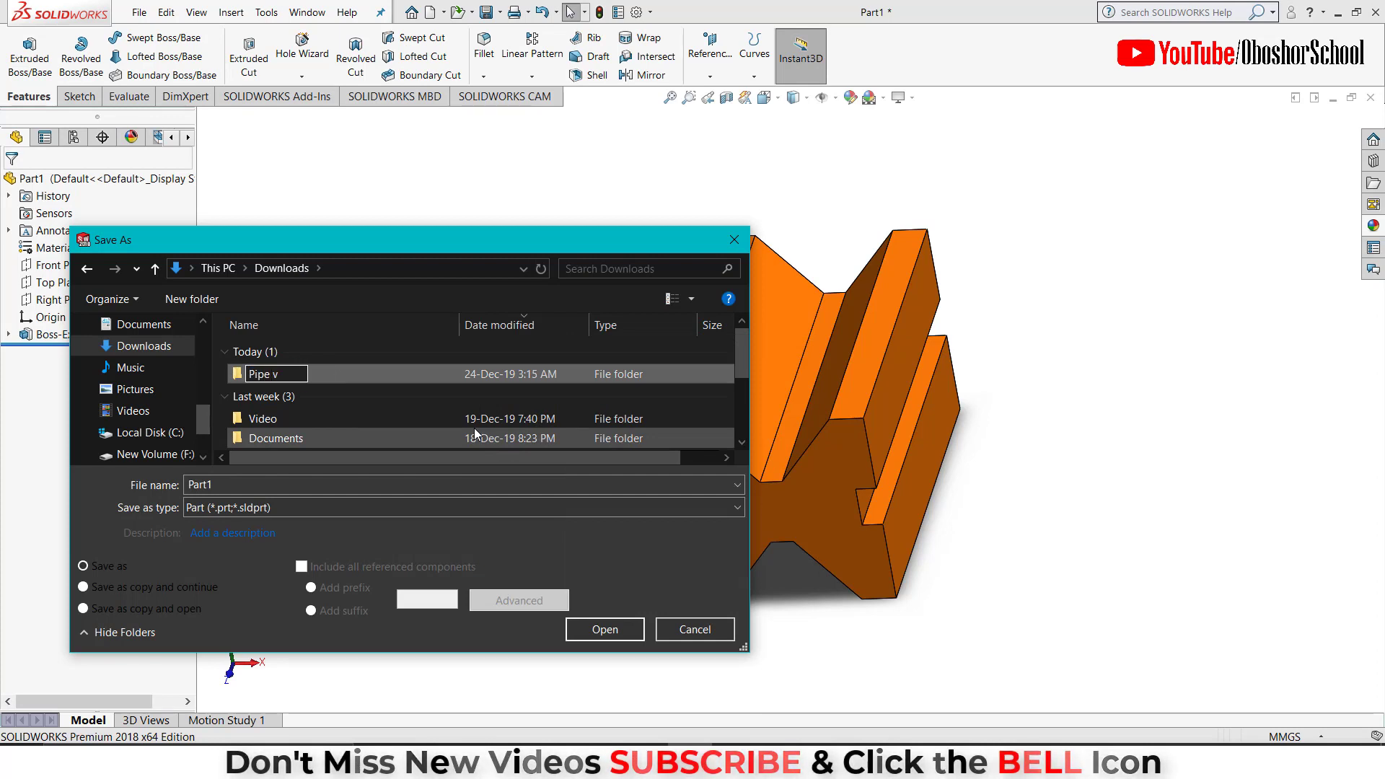
text(ice)
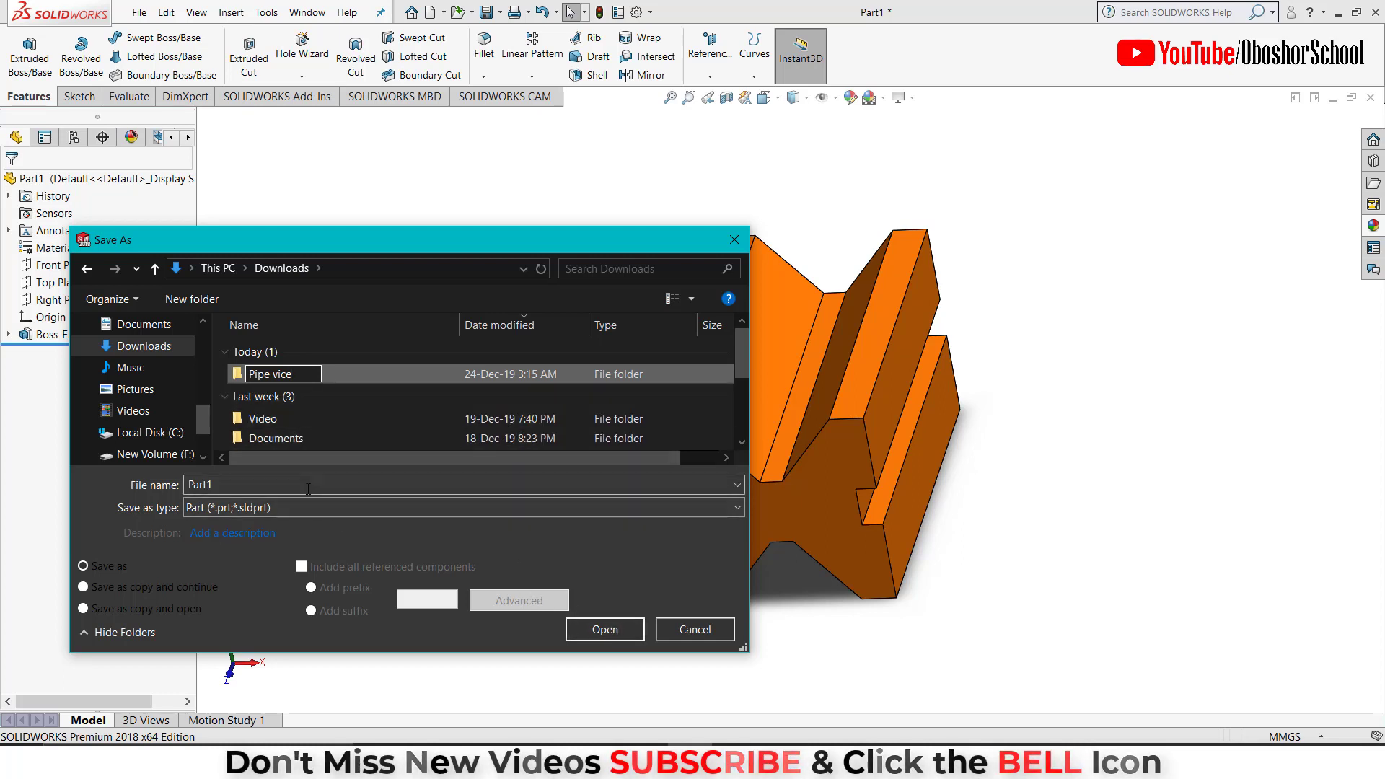
key(Return)
Save the part as '1.Base' in the Pipe vice folder.
key(Tab)
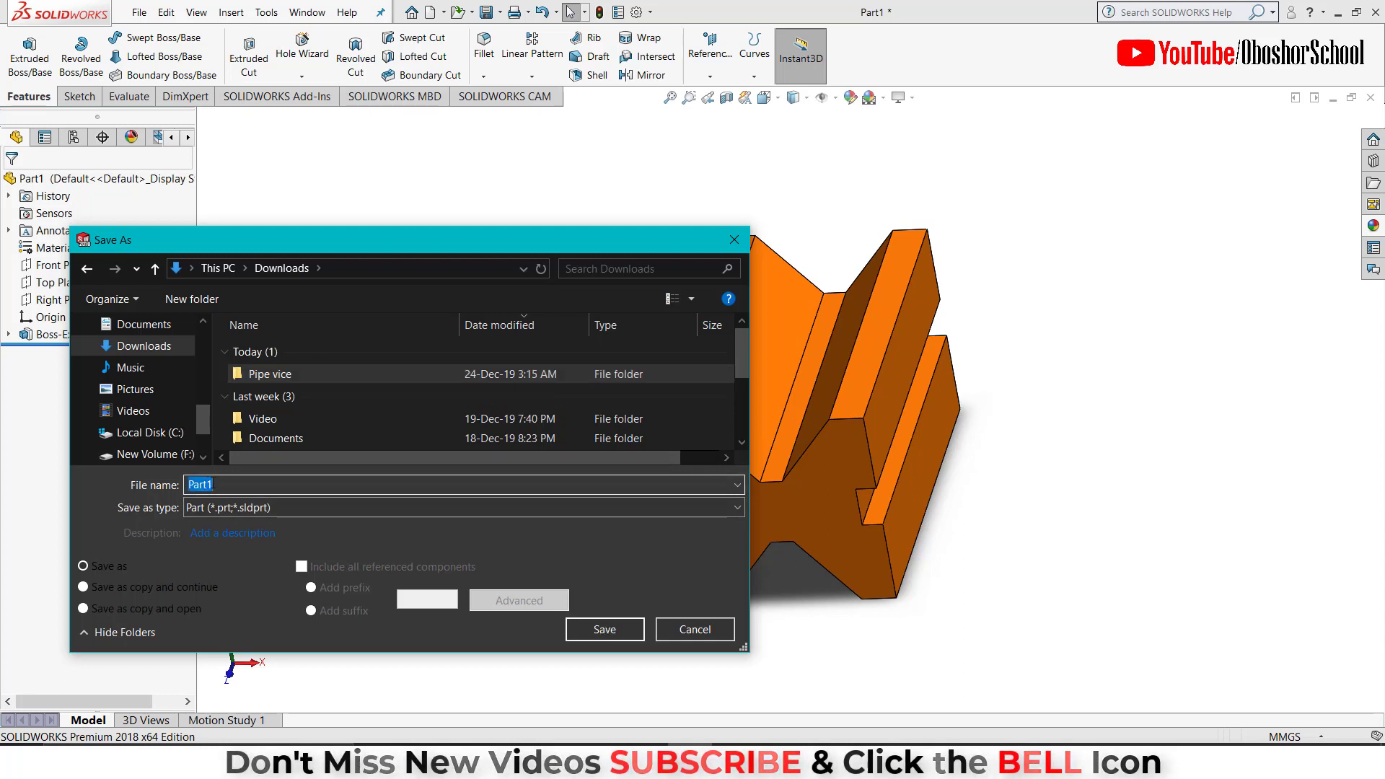
text(1.Ba)
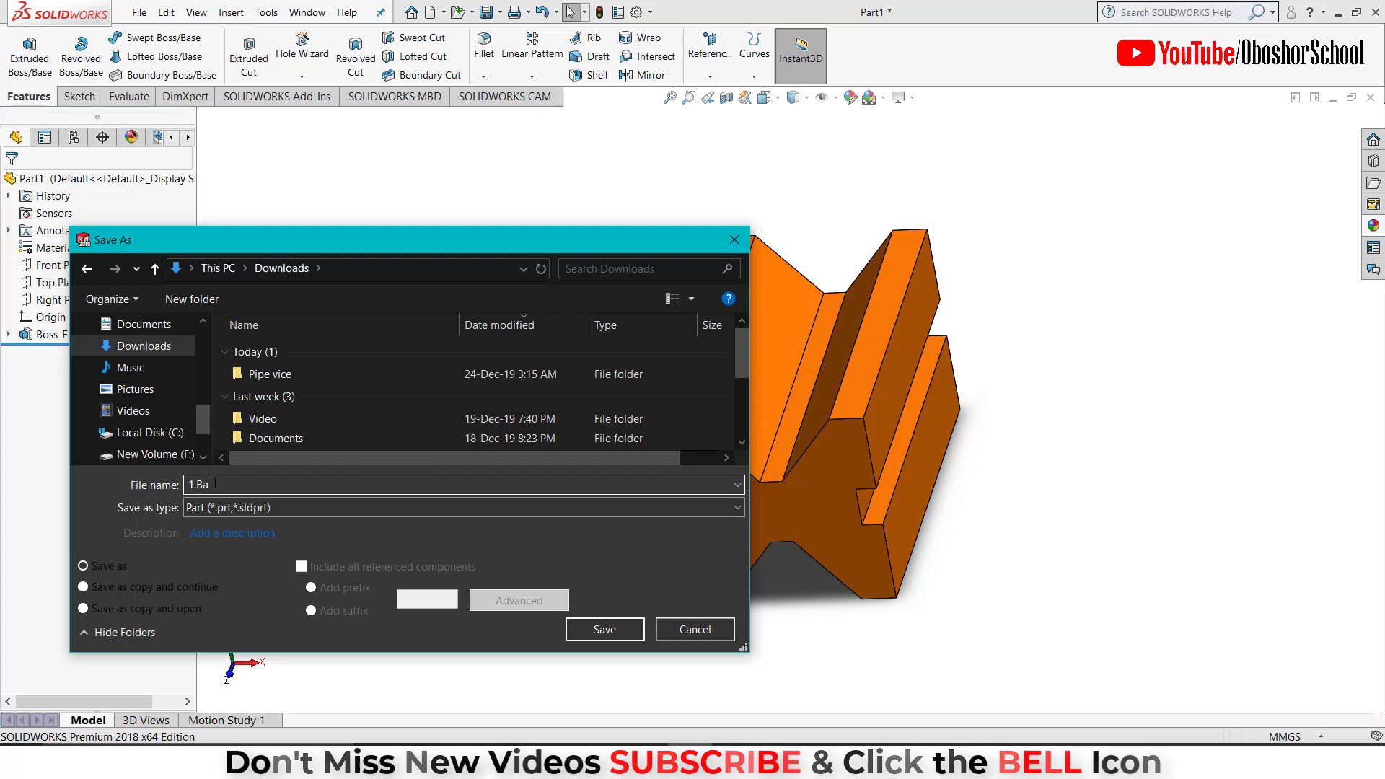
text(se)
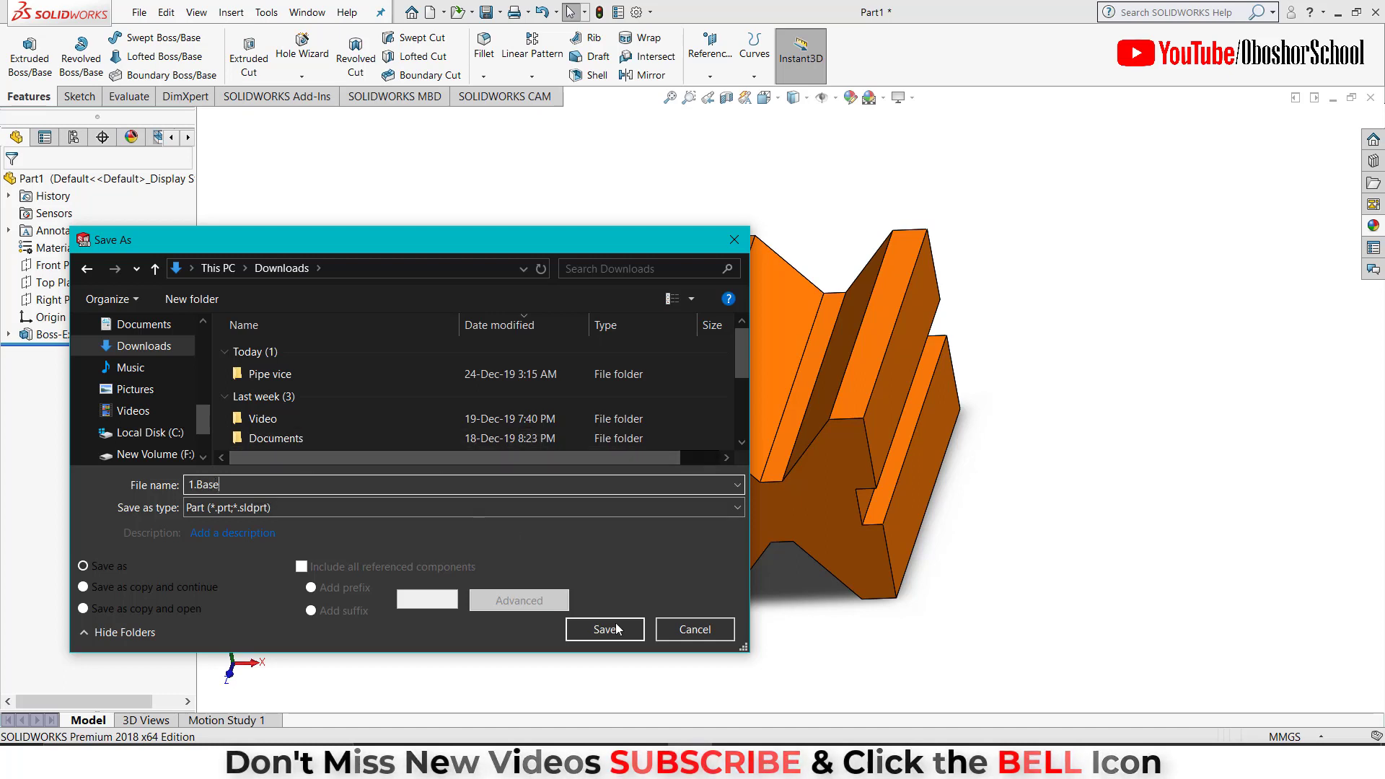
click(617, 629)
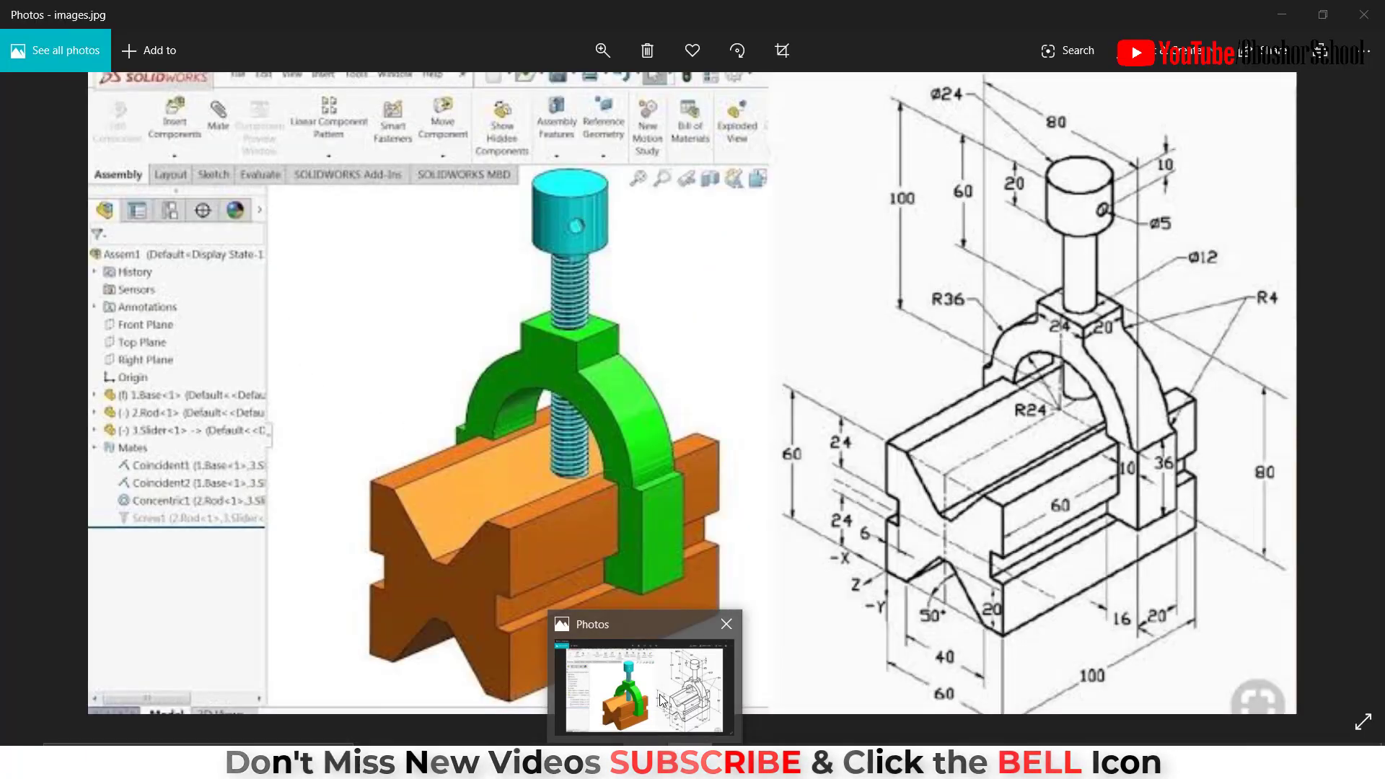
click(659, 698)
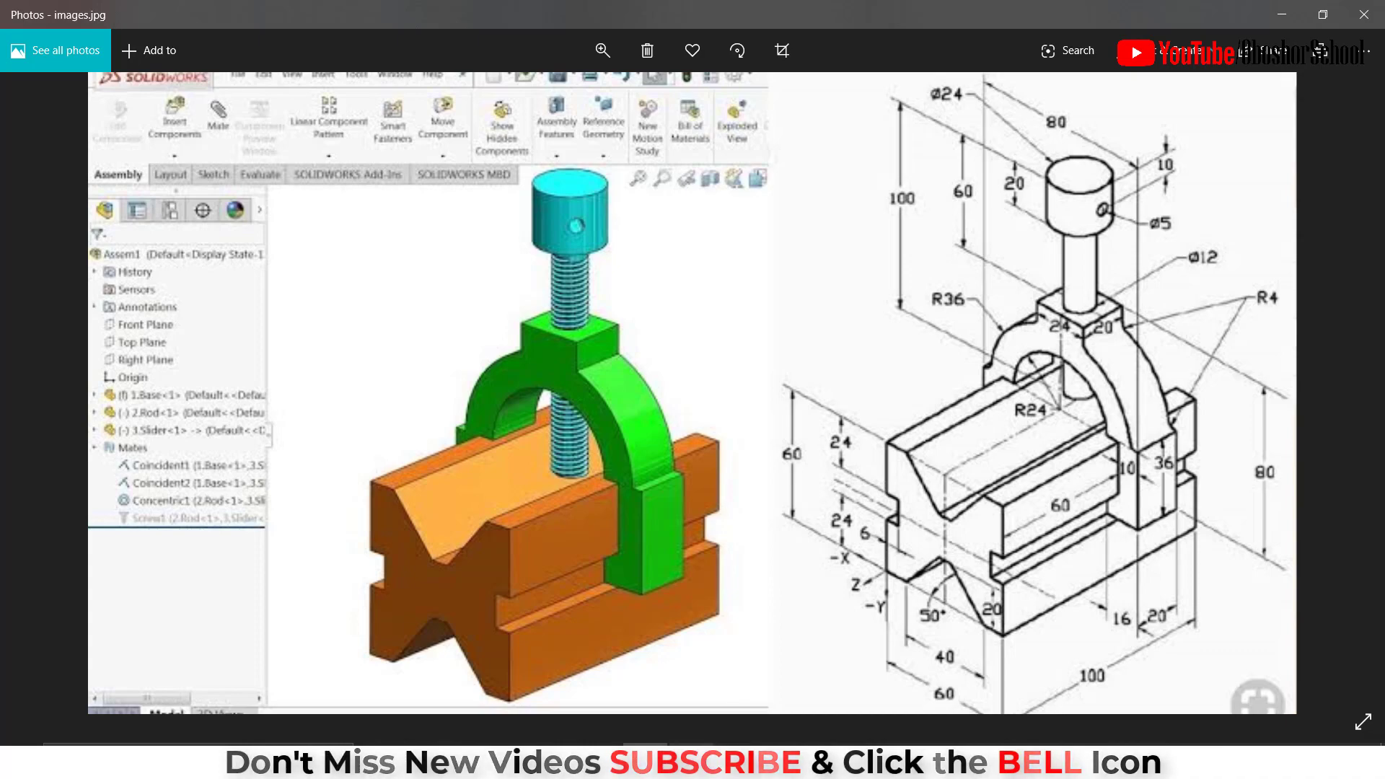
click(705, 695)
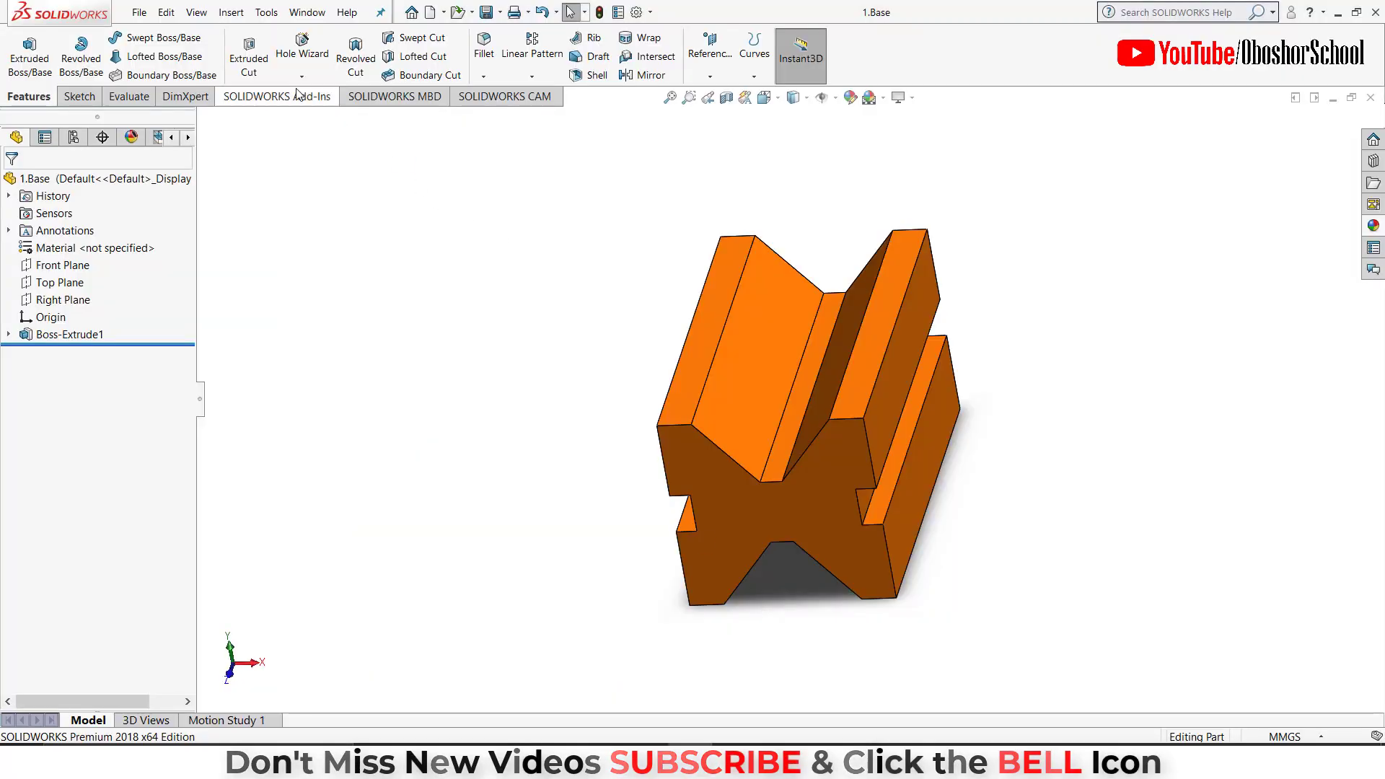
Create a new Part document.
click(140, 12)
click(156, 38)
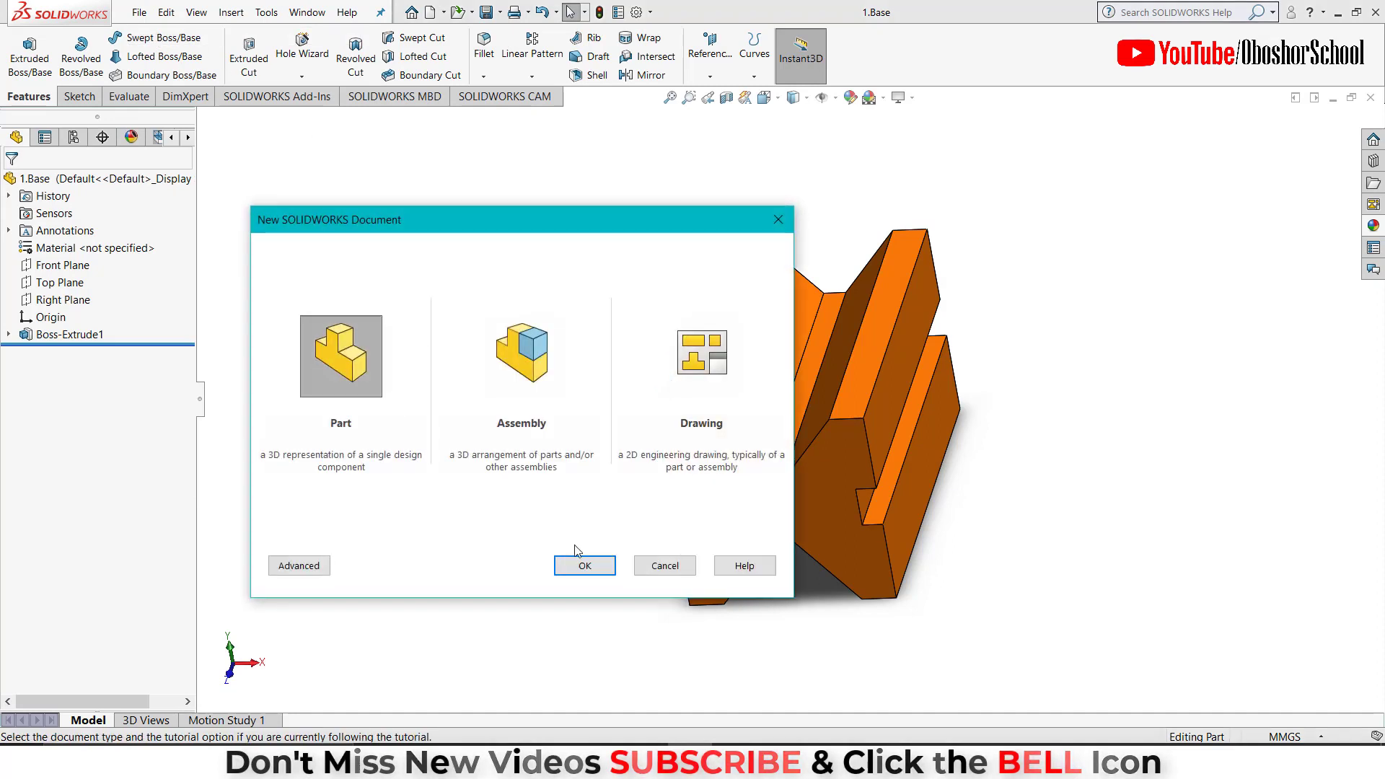
click(581, 564)
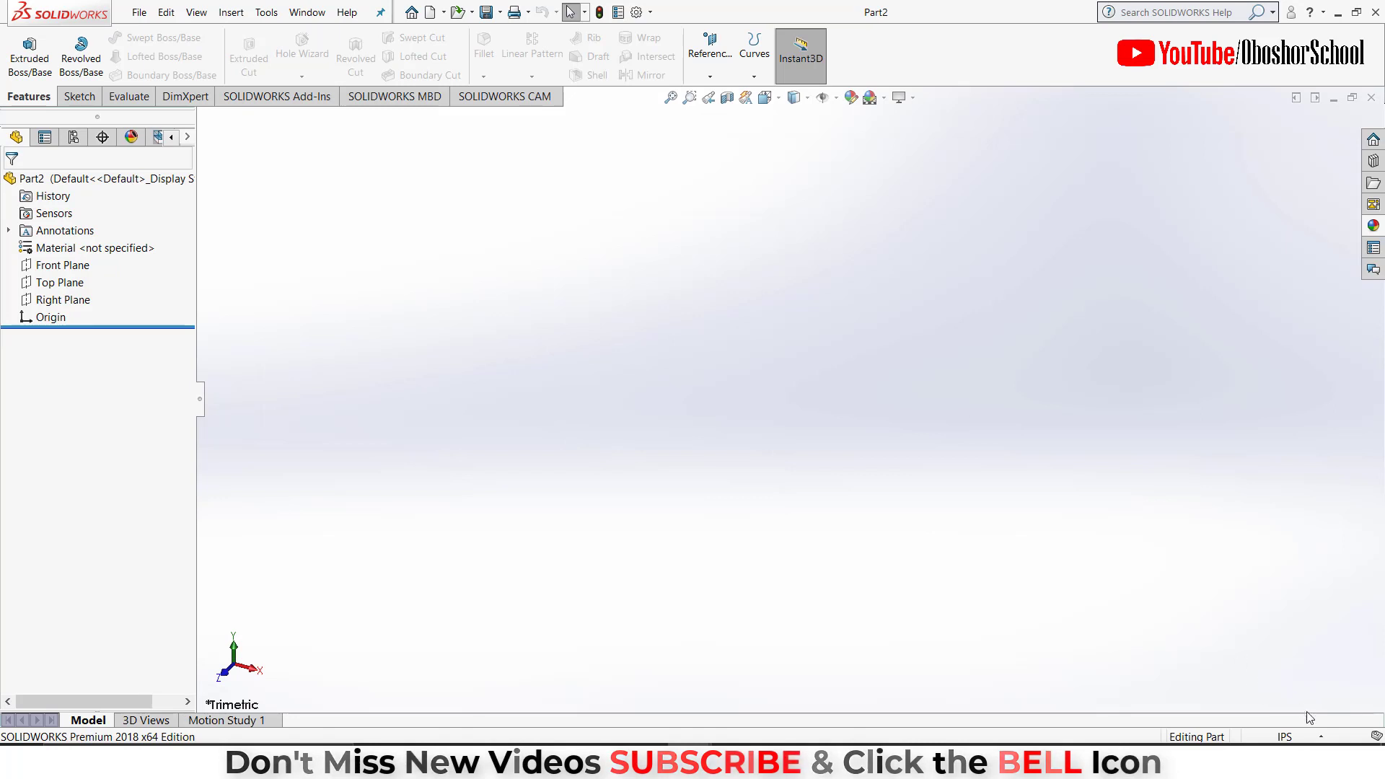
Set the part's units to MMGS and apply the Plain White background scene.
click(1287, 736)
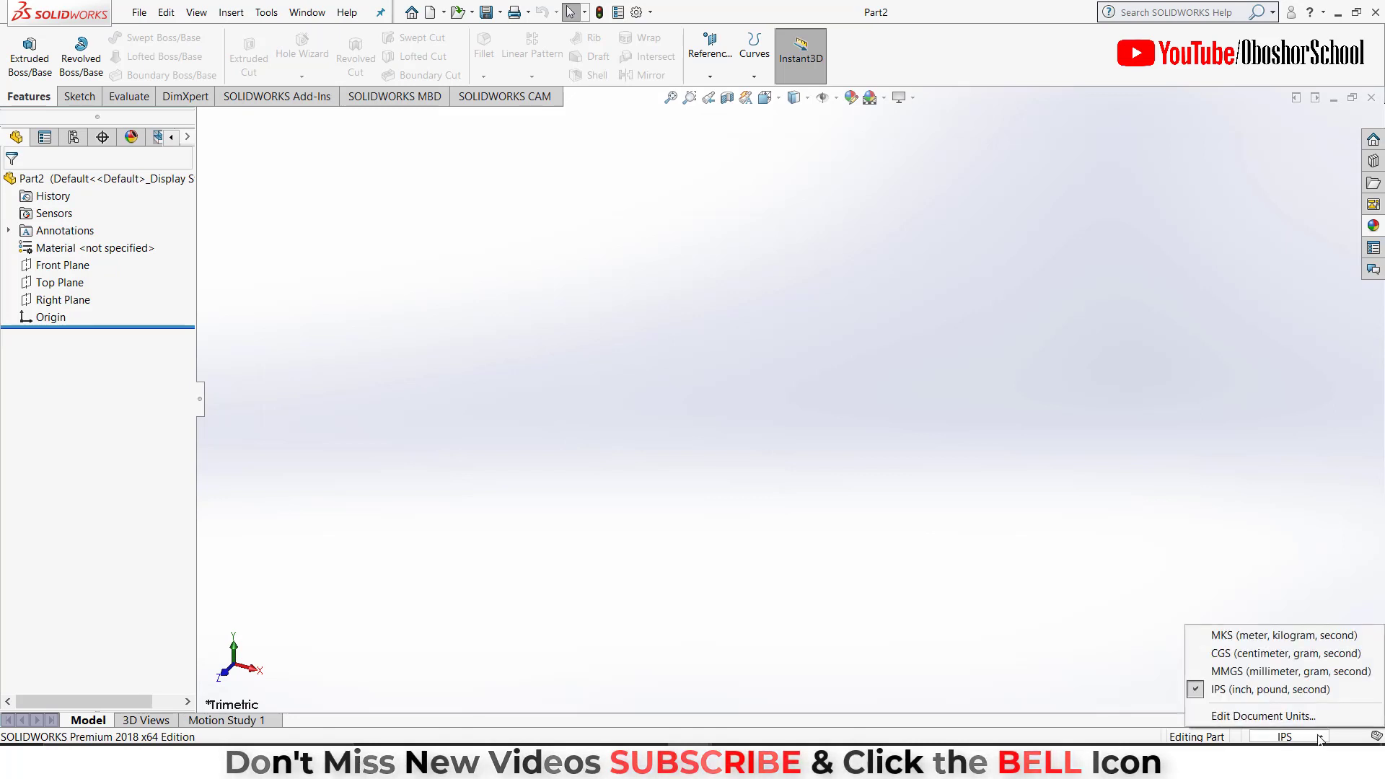
click(1251, 672)
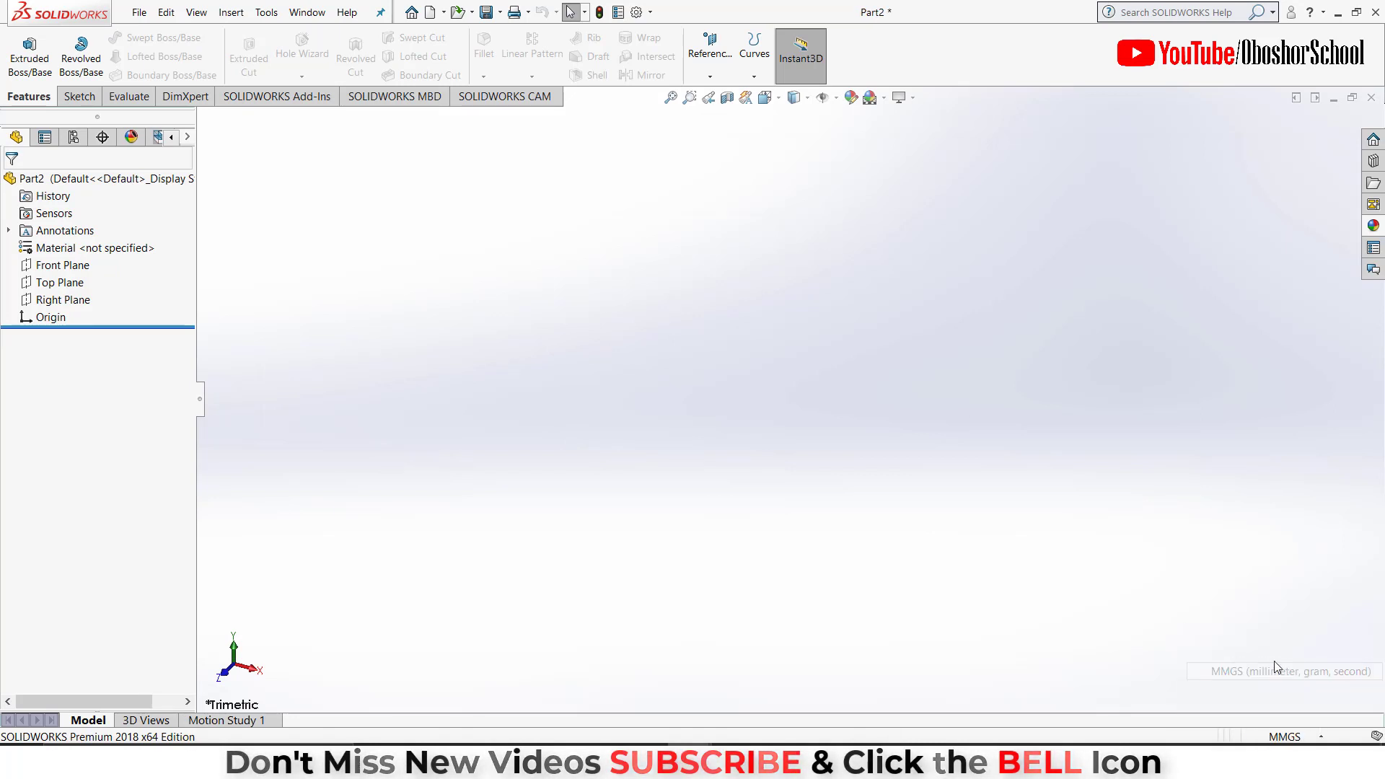
click(878, 97)
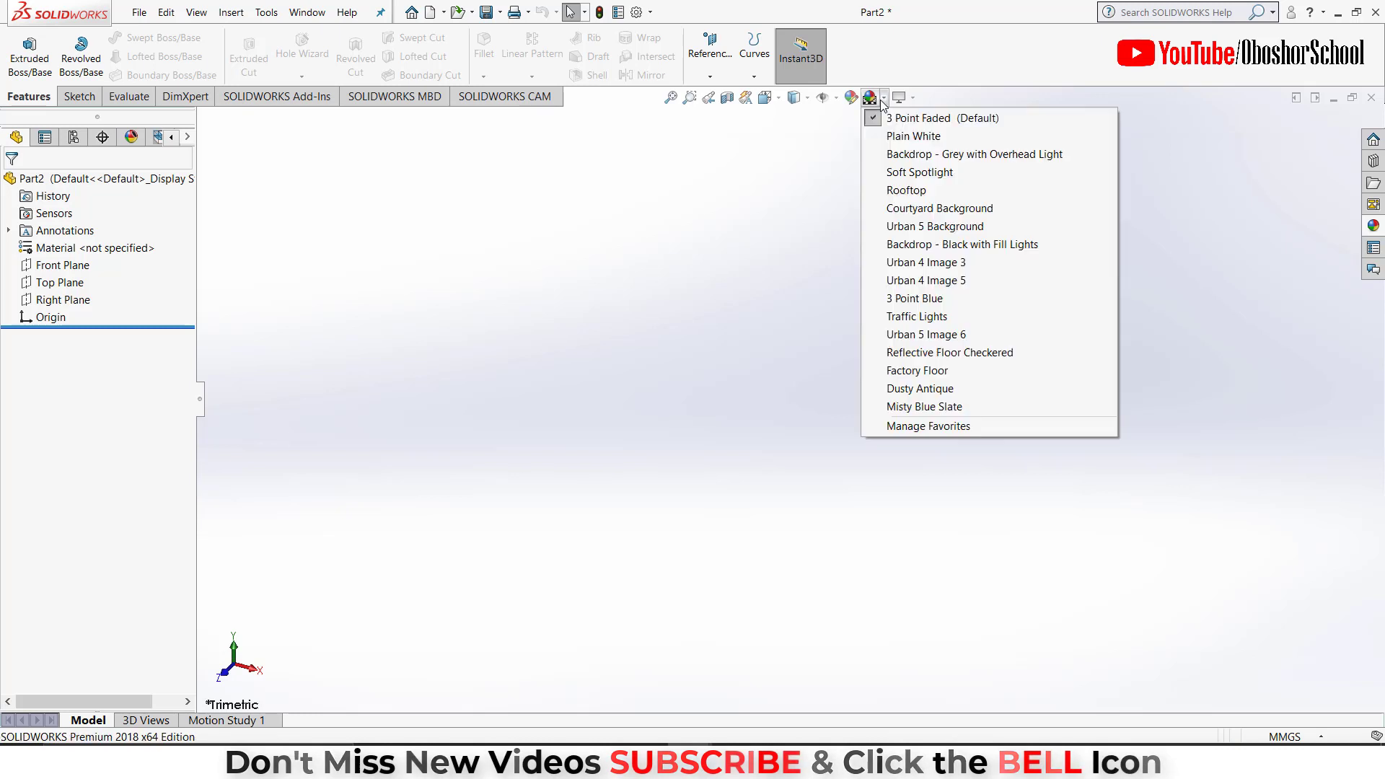
click(907, 137)
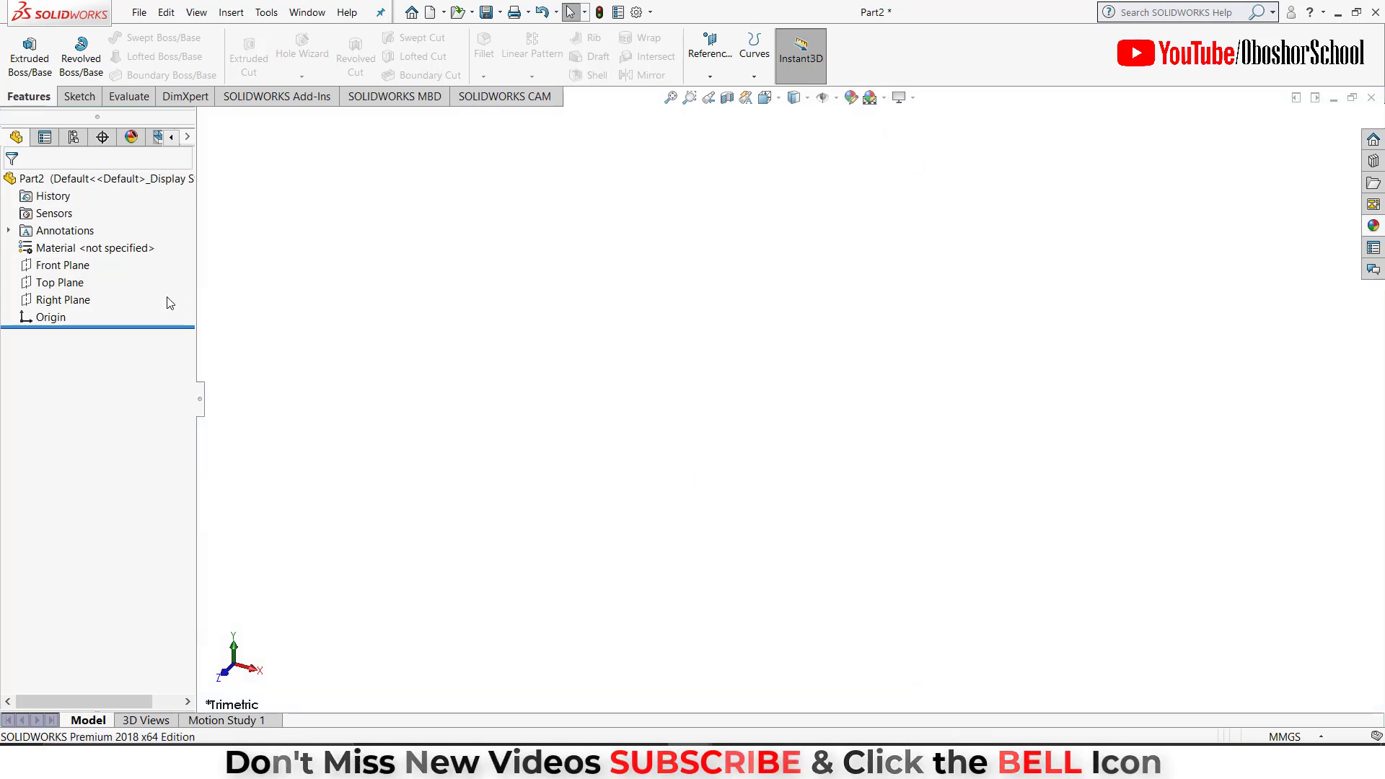
On the Top Plane, sketch a circle centred on the origin.
click(70, 290)
click(112, 260)
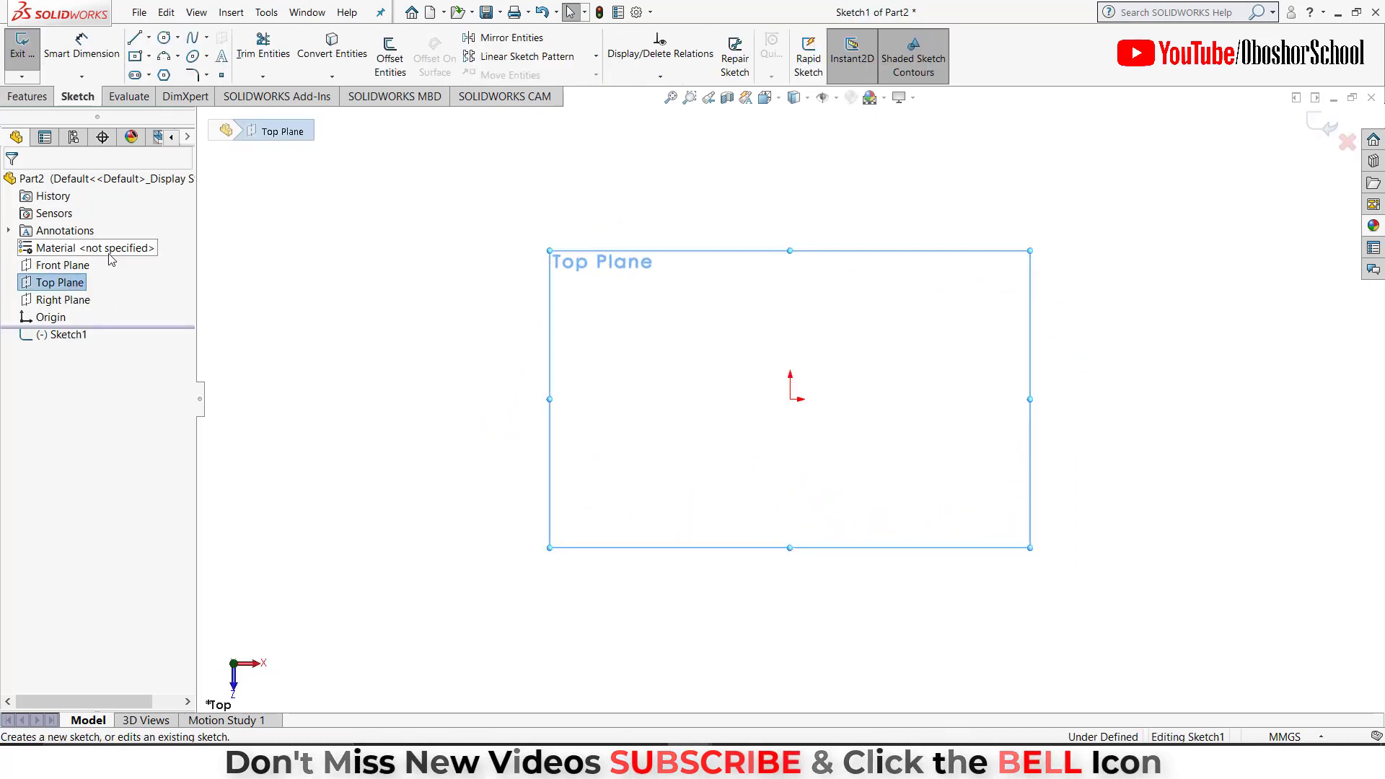
click(165, 38)
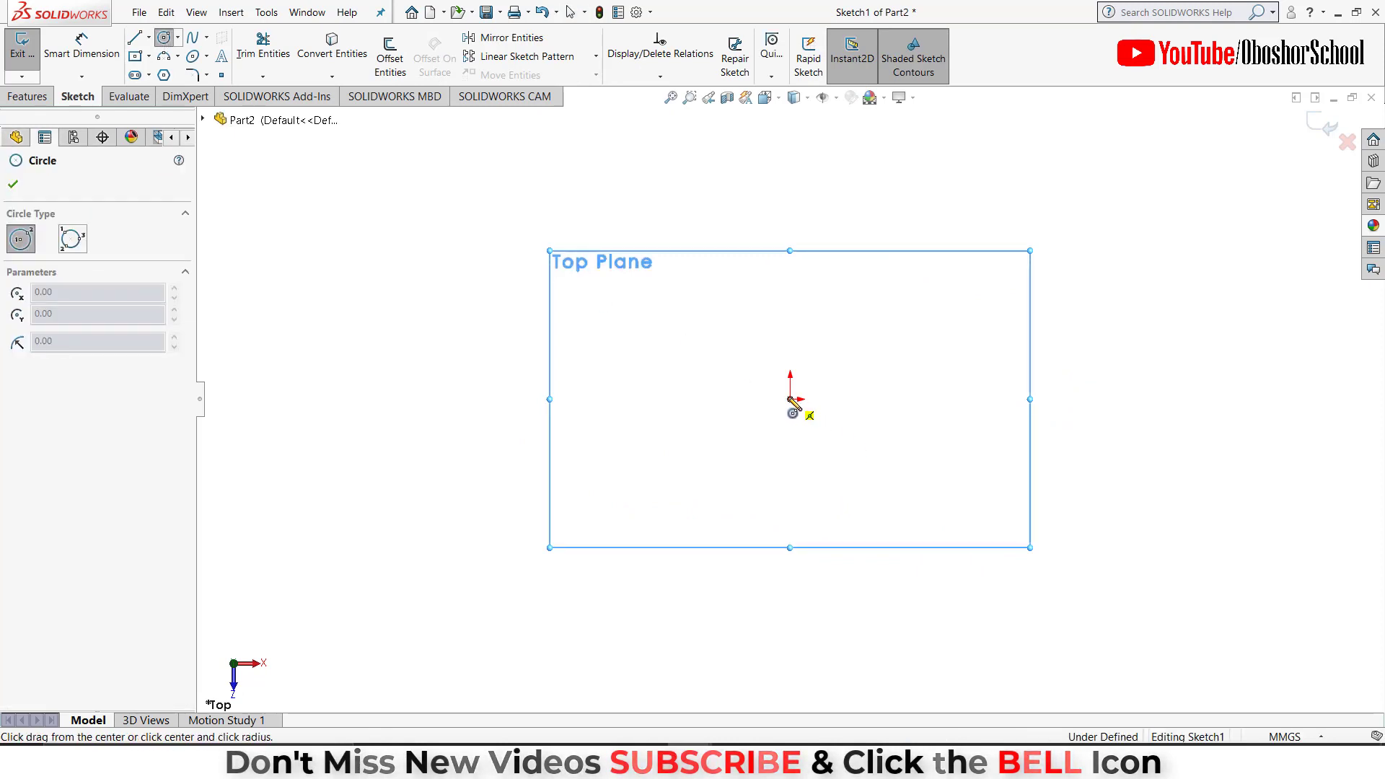
click(791, 398)
click(877, 488)
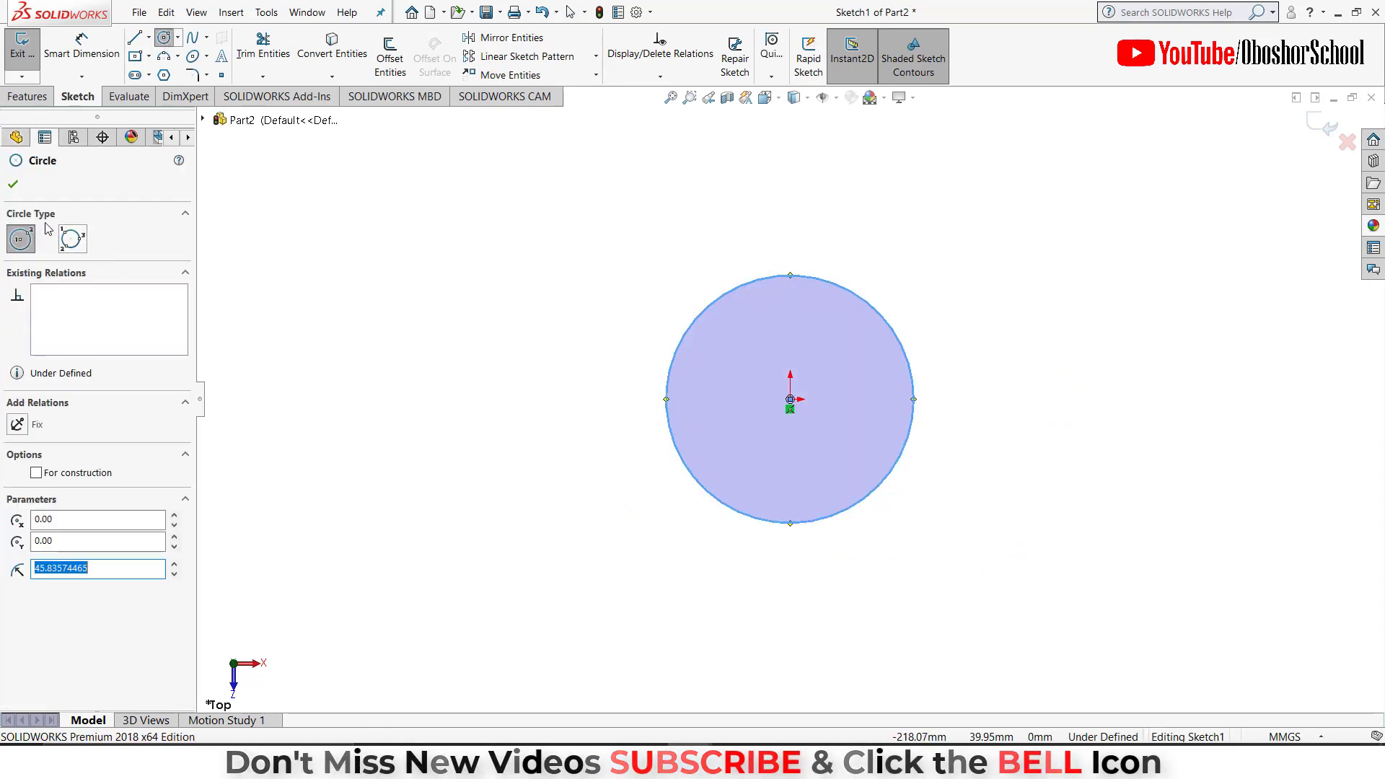
click(13, 185)
Dimension the circle's diameter to 24 mm.
click(81, 45)
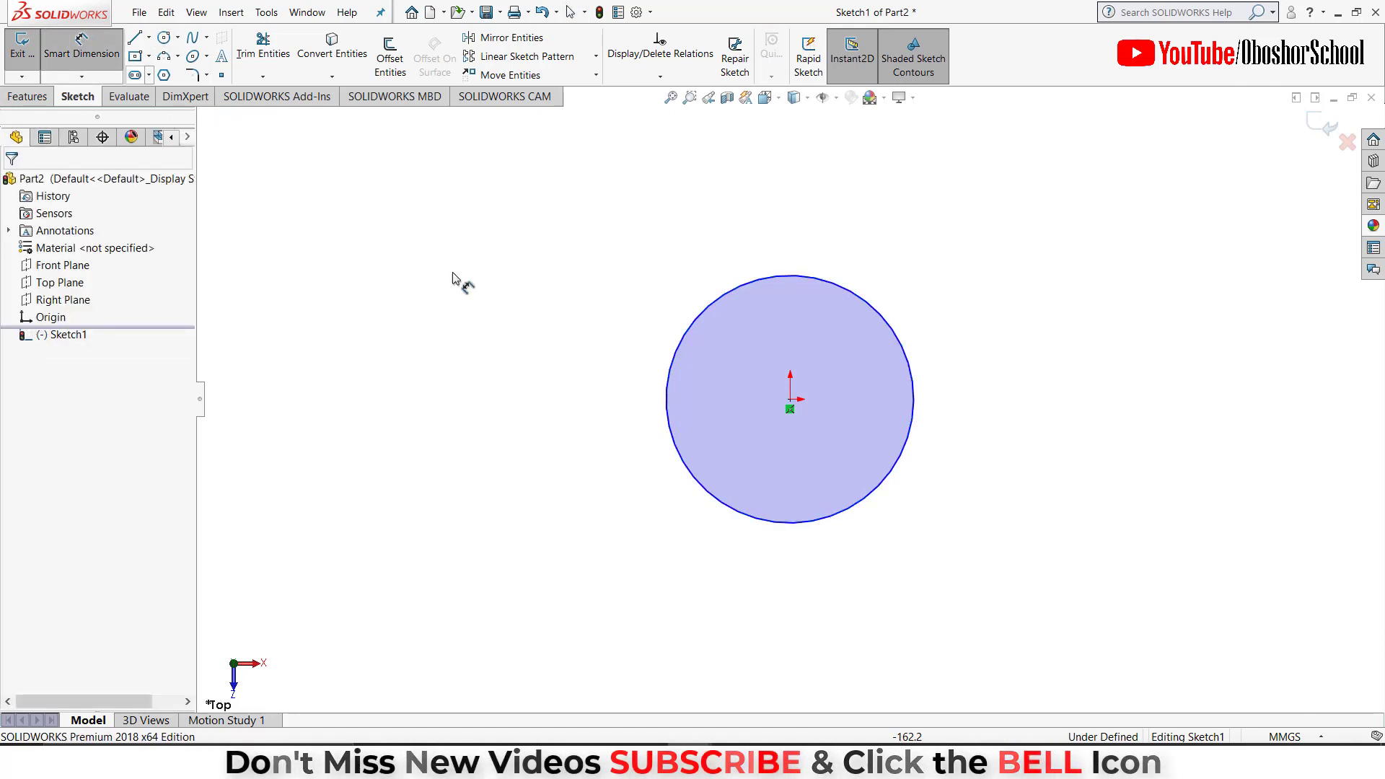
click(686, 334)
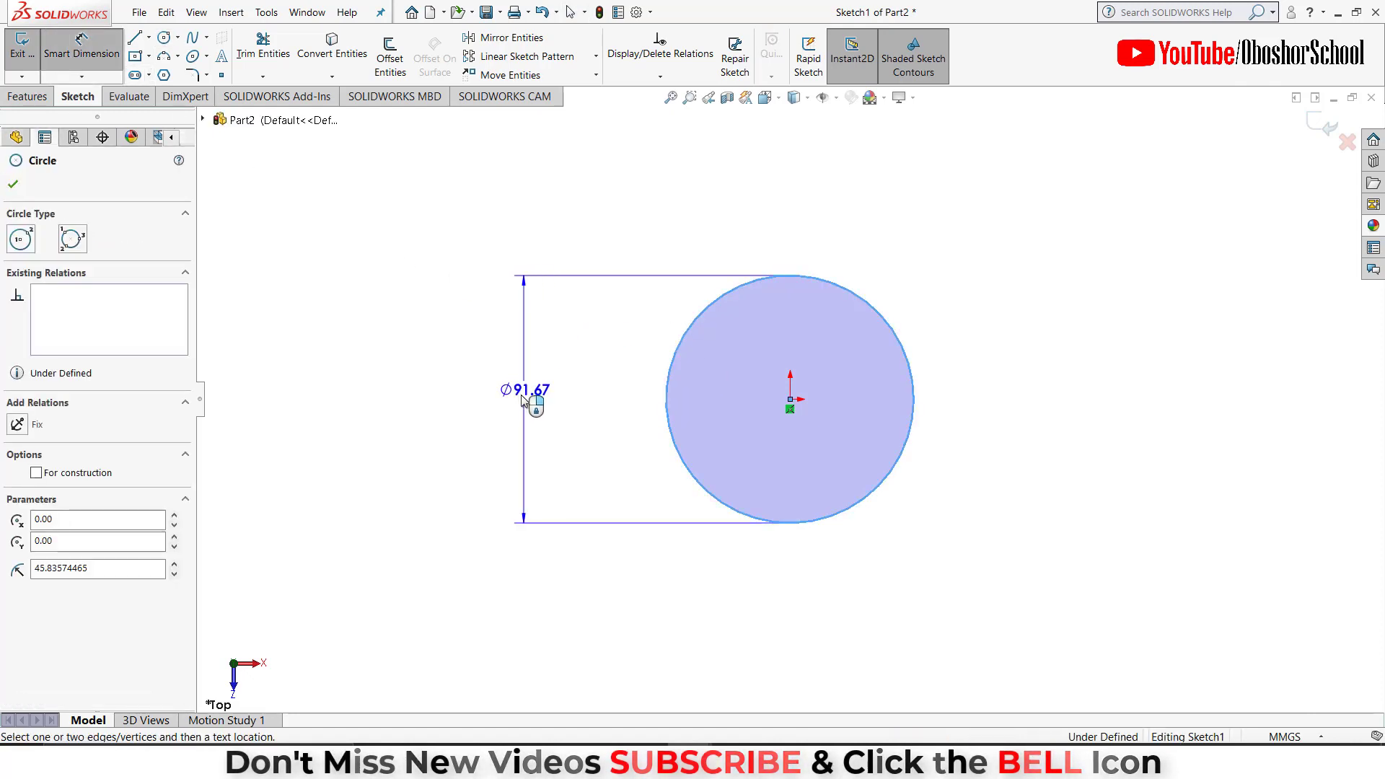
click(525, 418)
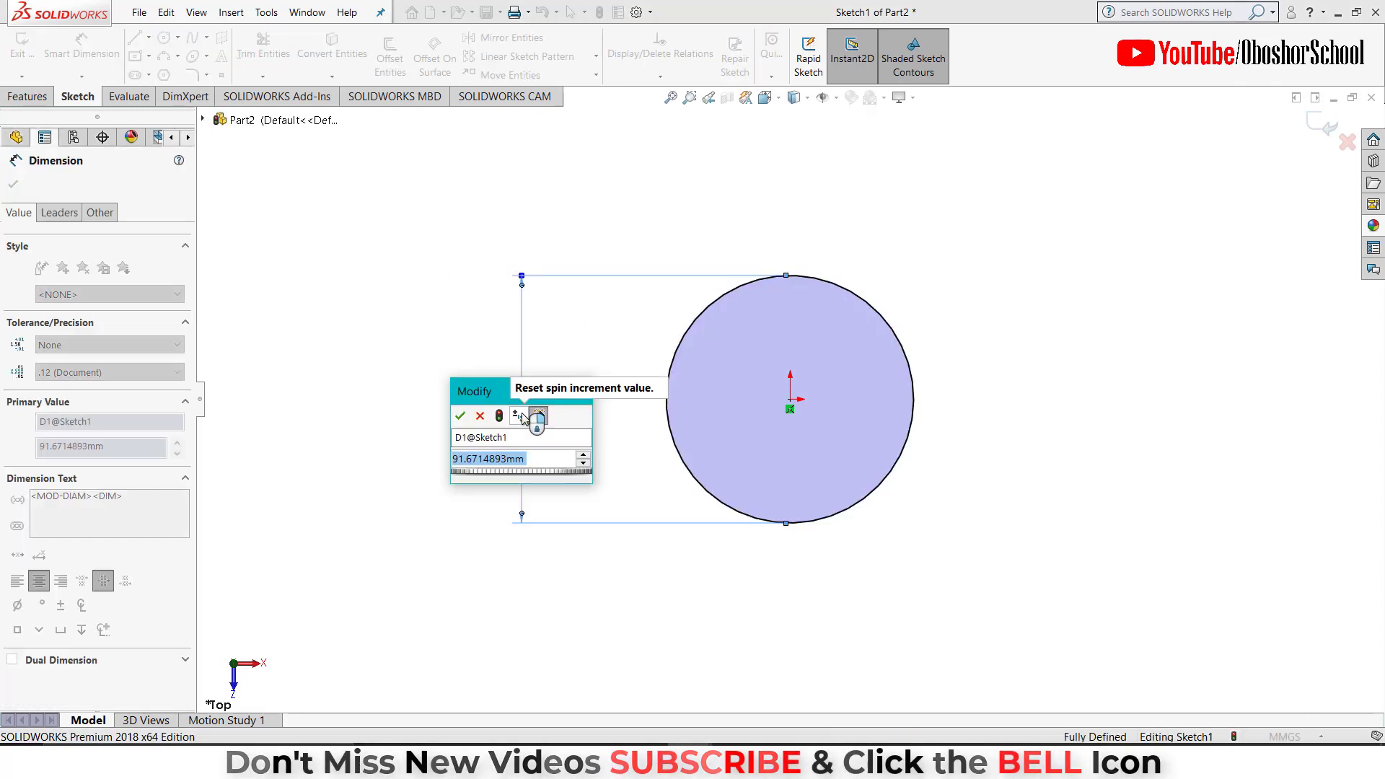
text(24)
key(Return)
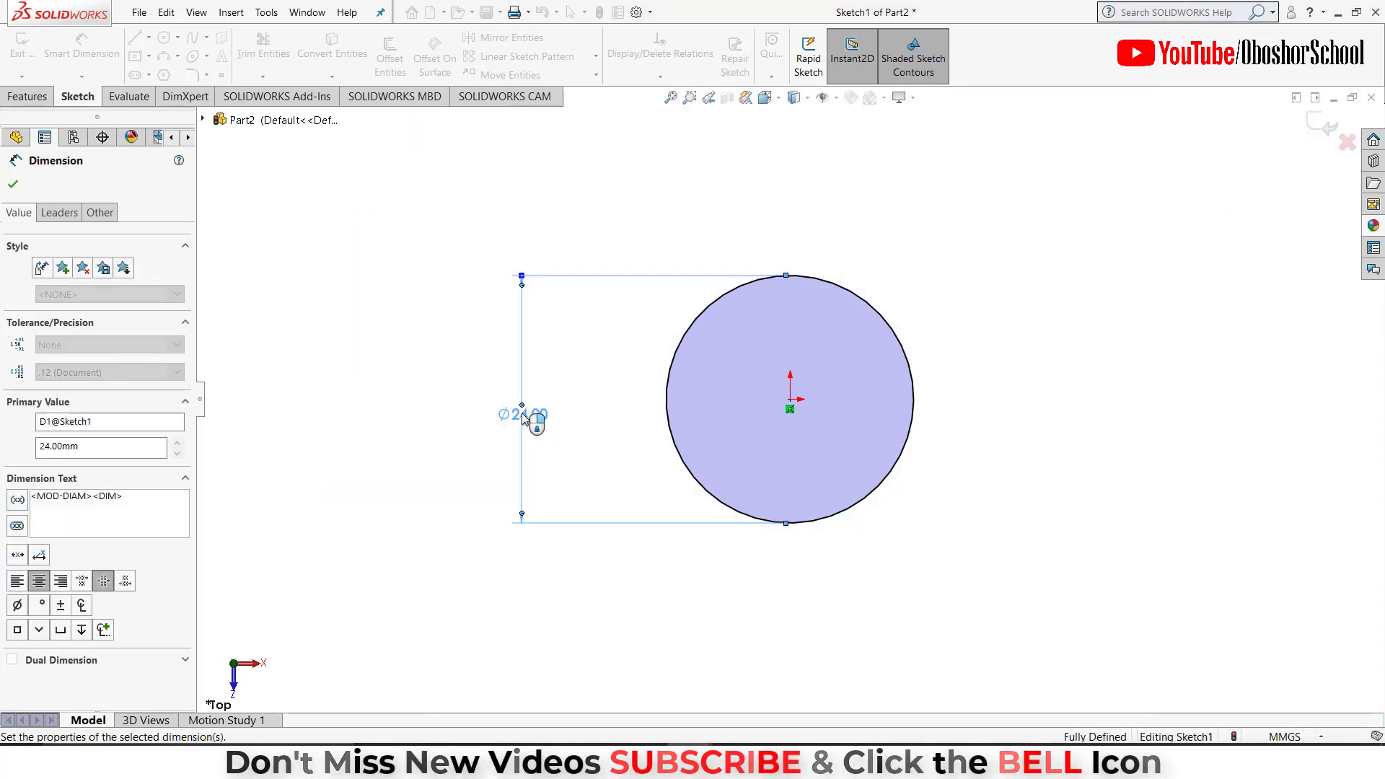
click(14, 185)
Extrude the Ø24 circle downward, reversed direction, 20 mm deep.
click(38, 91)
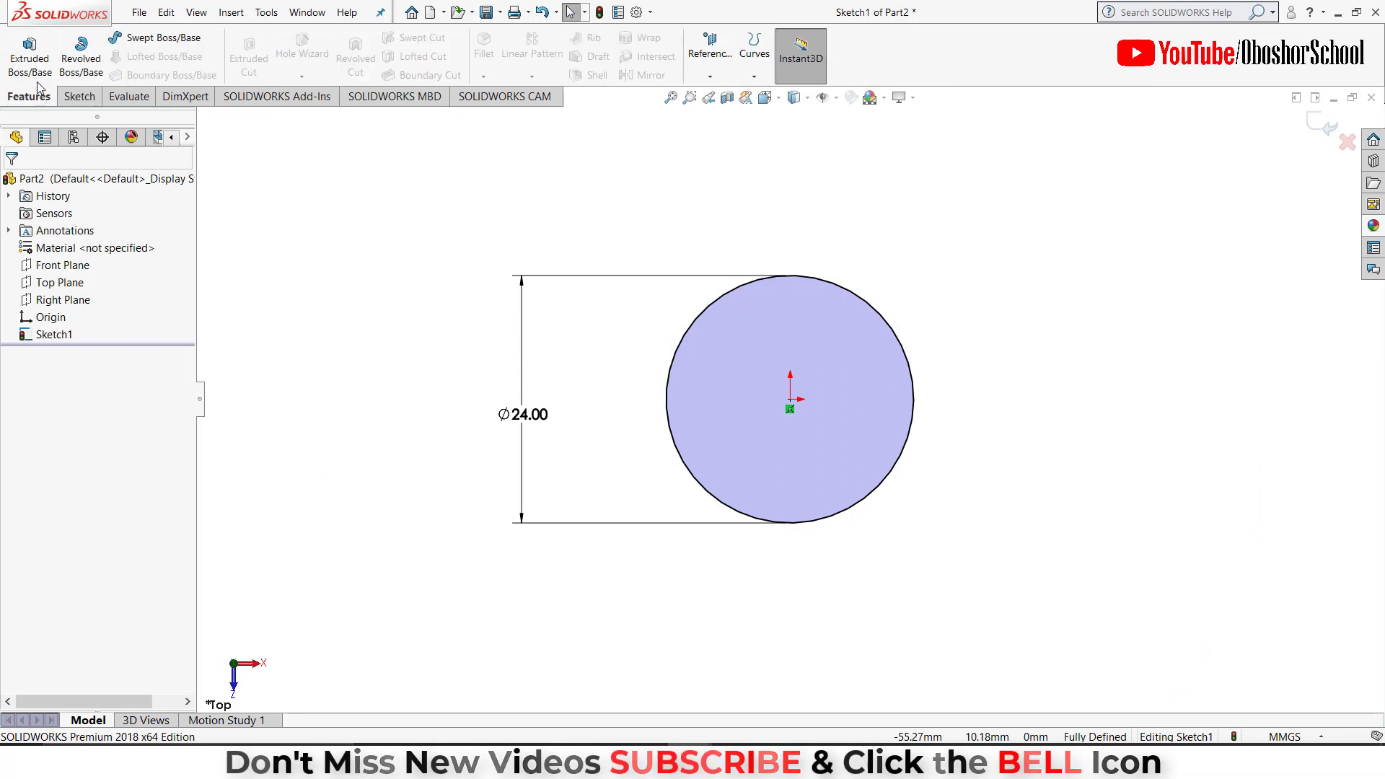
click(33, 64)
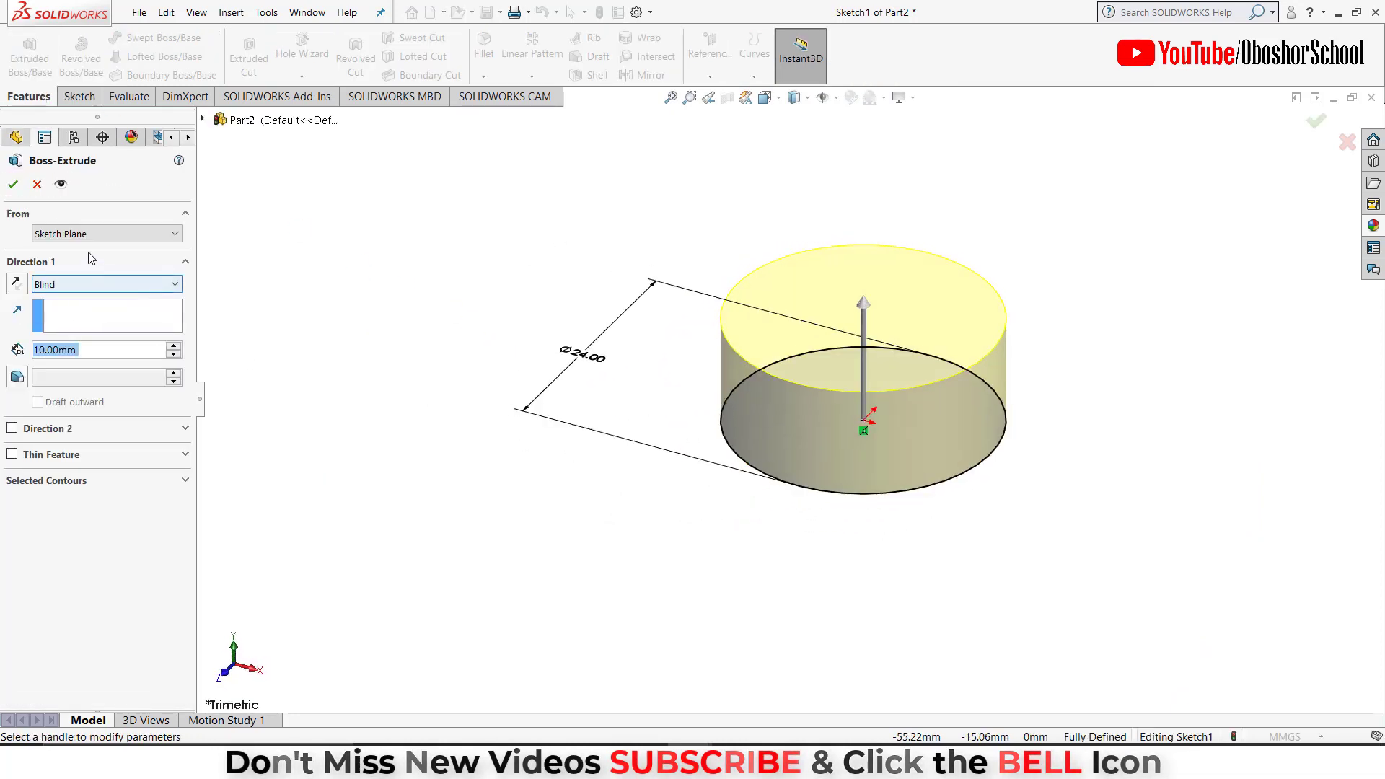
click(16, 285)
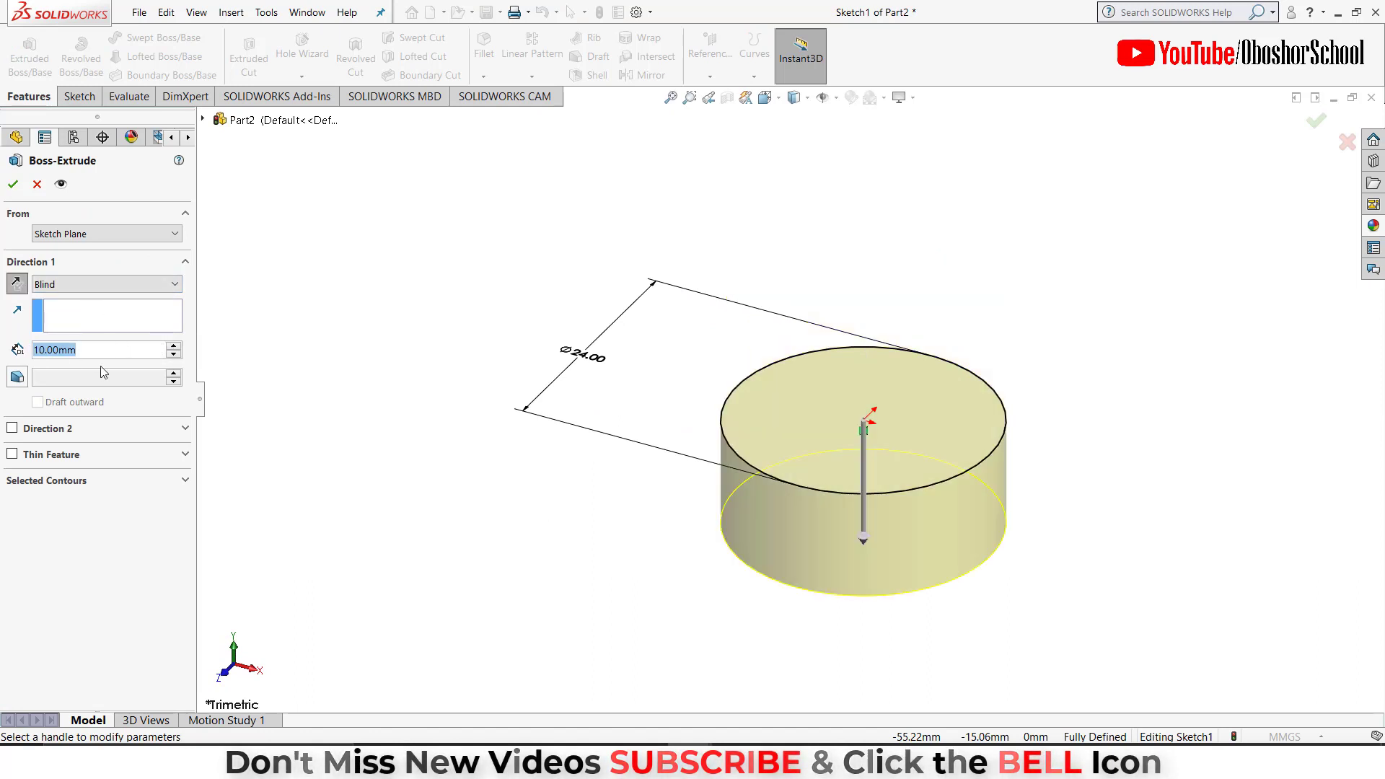
text(20)
key(Return)
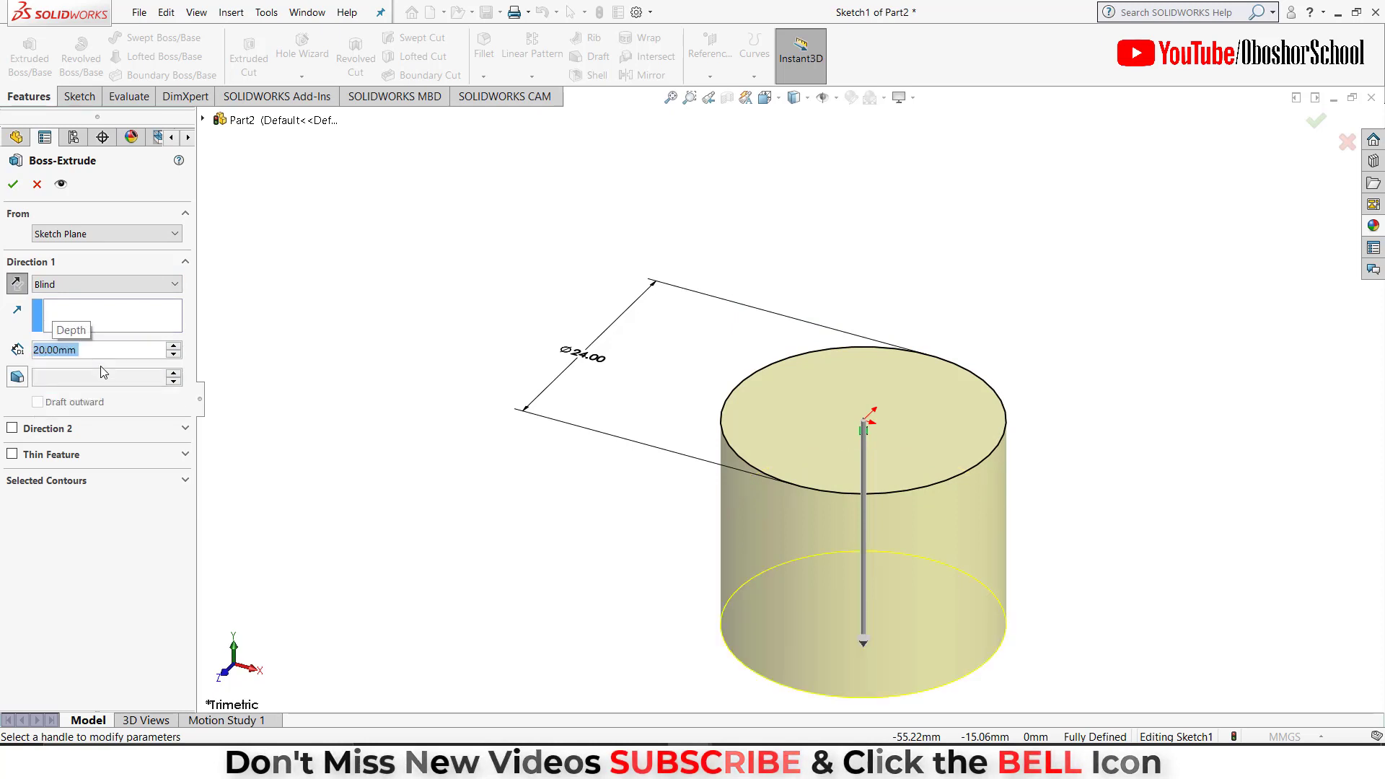
click(15, 186)
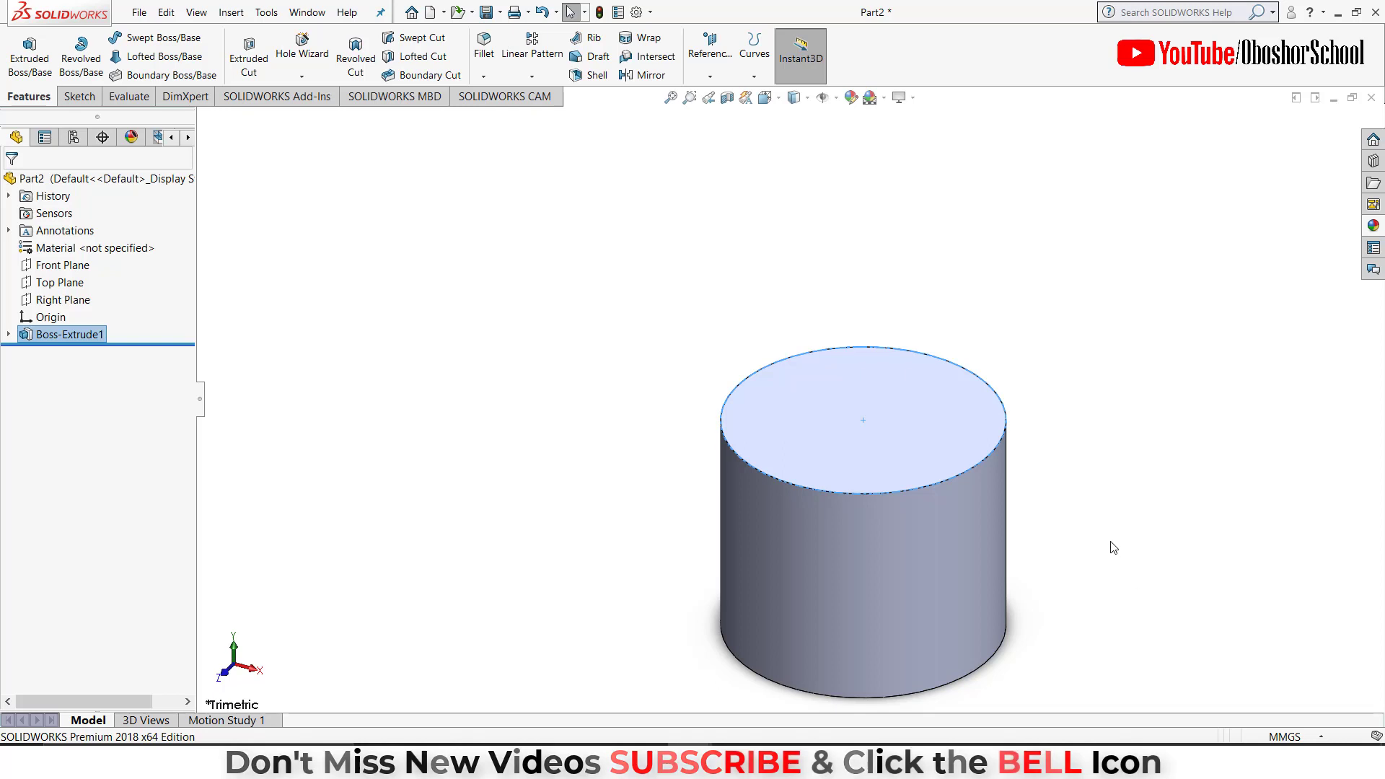
Face the cylinder's bottom face and sketch a circle centred on the origin.
middle_drag(1085, 538, 988, 430)
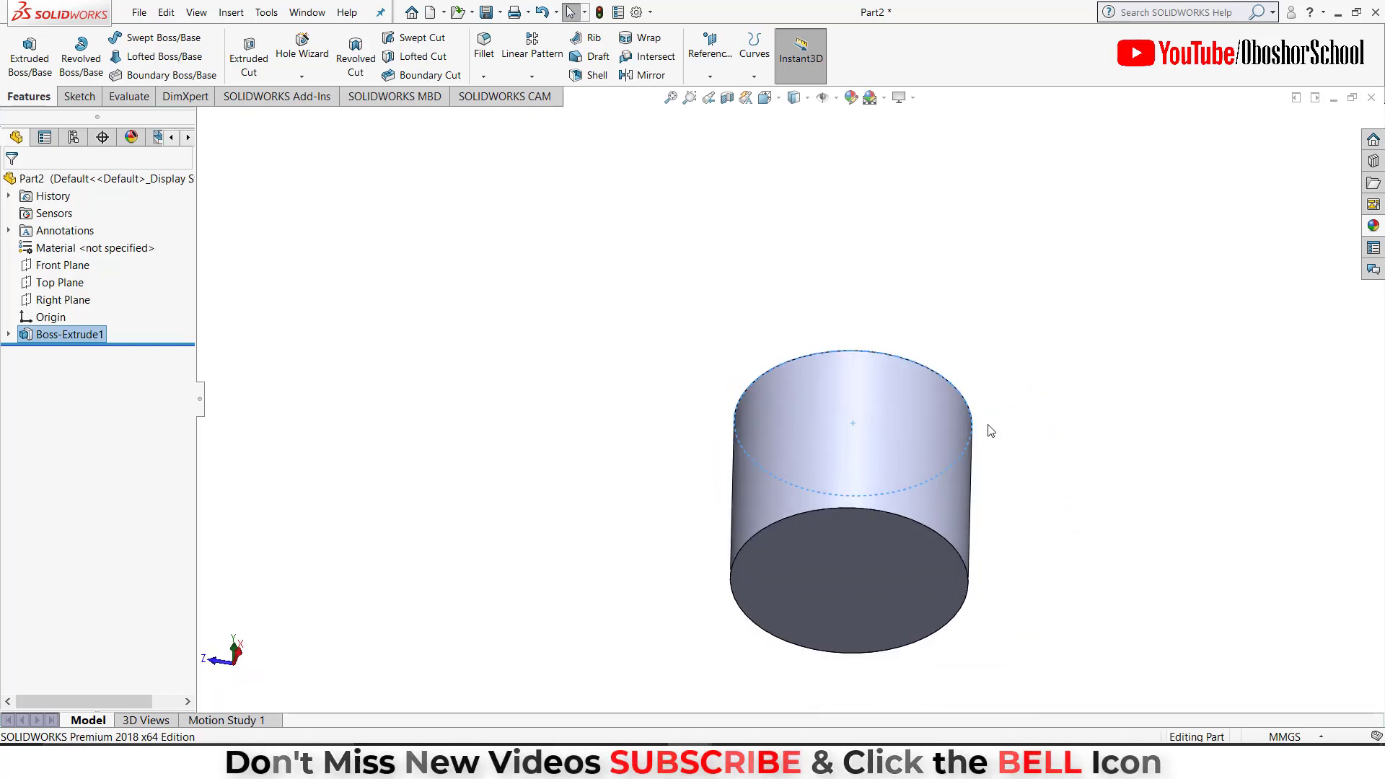
click(915, 572)
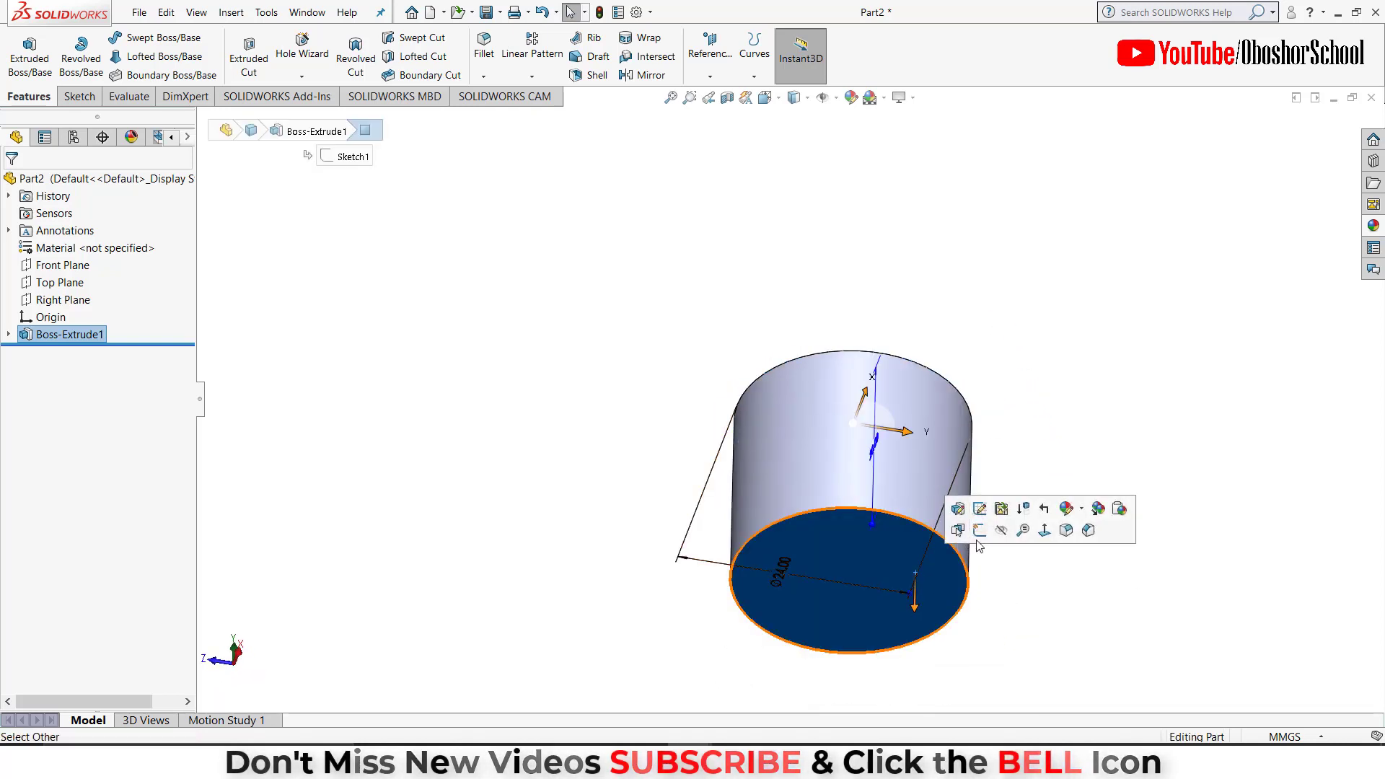
click(1044, 530)
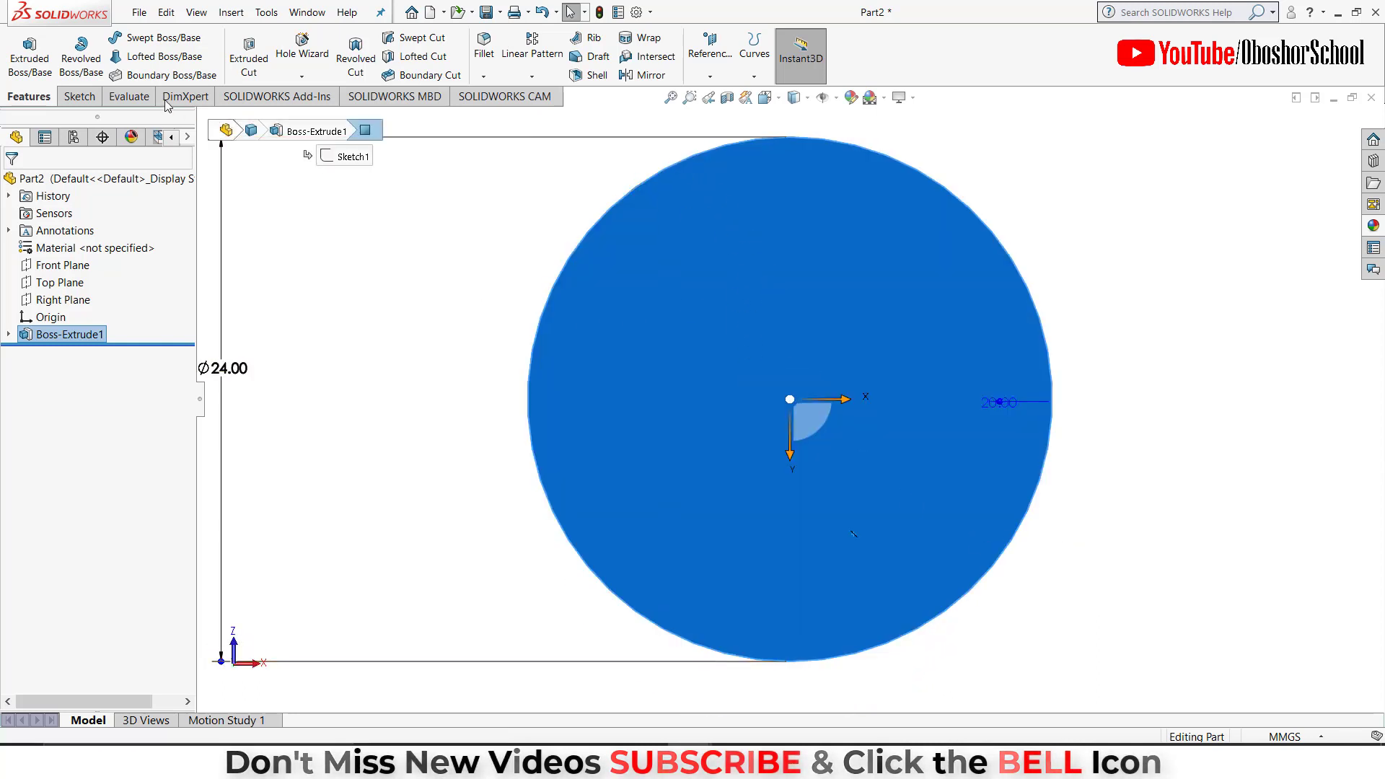
click(80, 96)
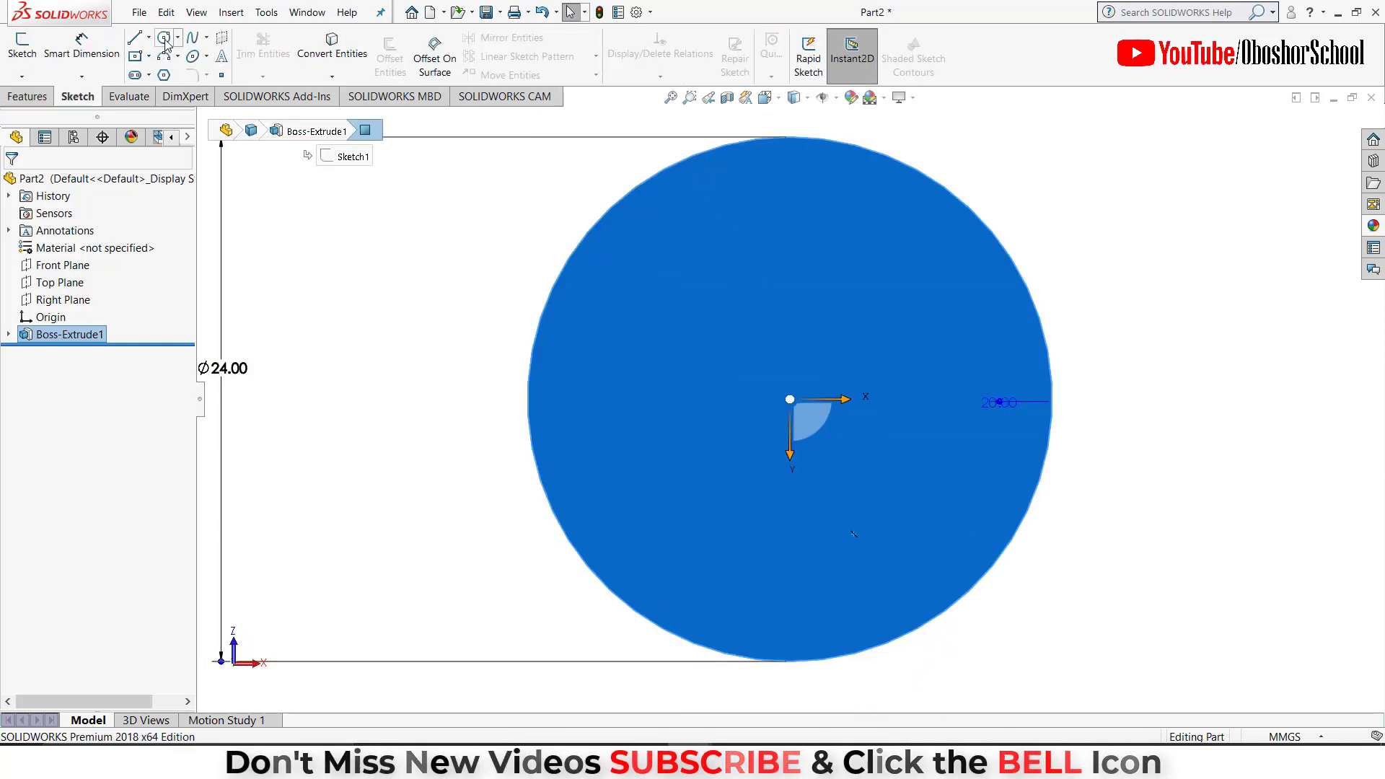
click(165, 39)
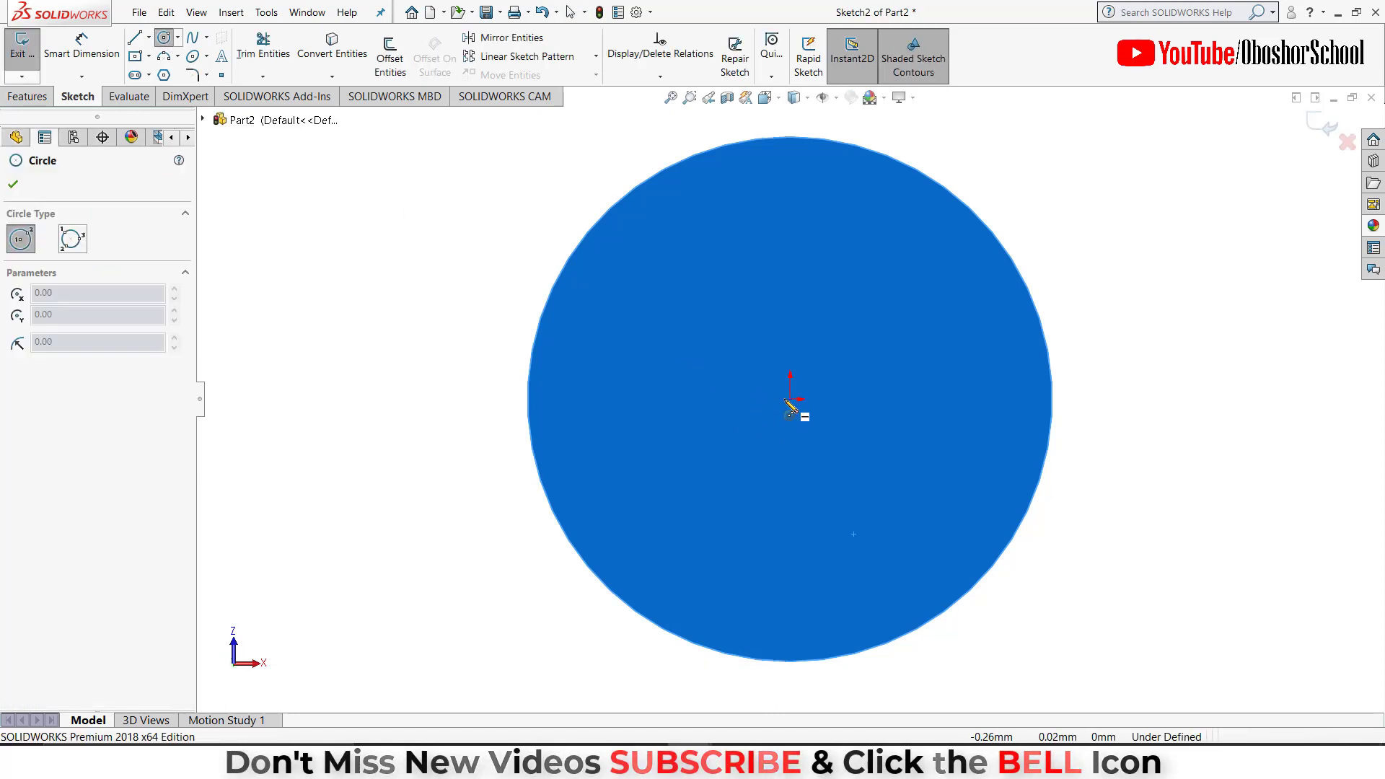
click(790, 398)
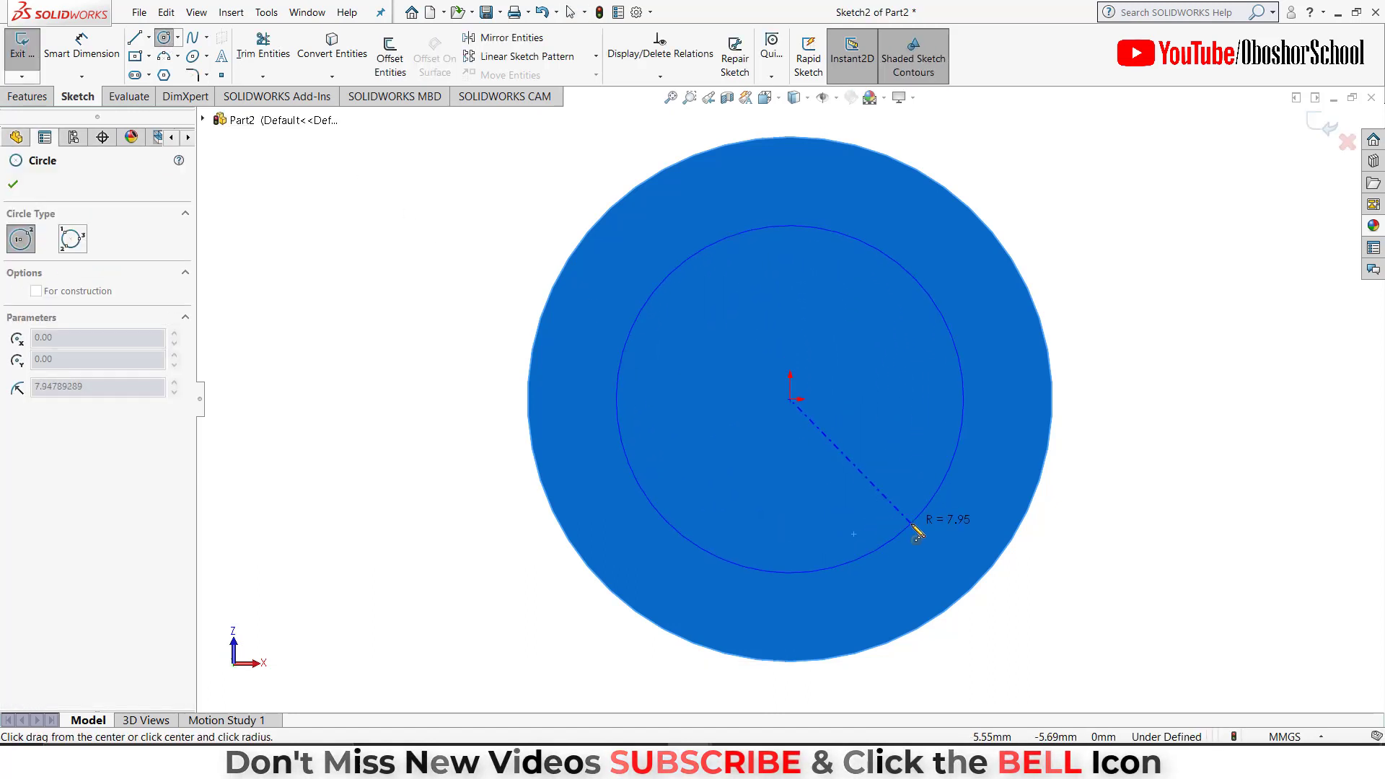
click(911, 525)
Dimension the new circle's diameter to 12 mm.
click(81, 47)
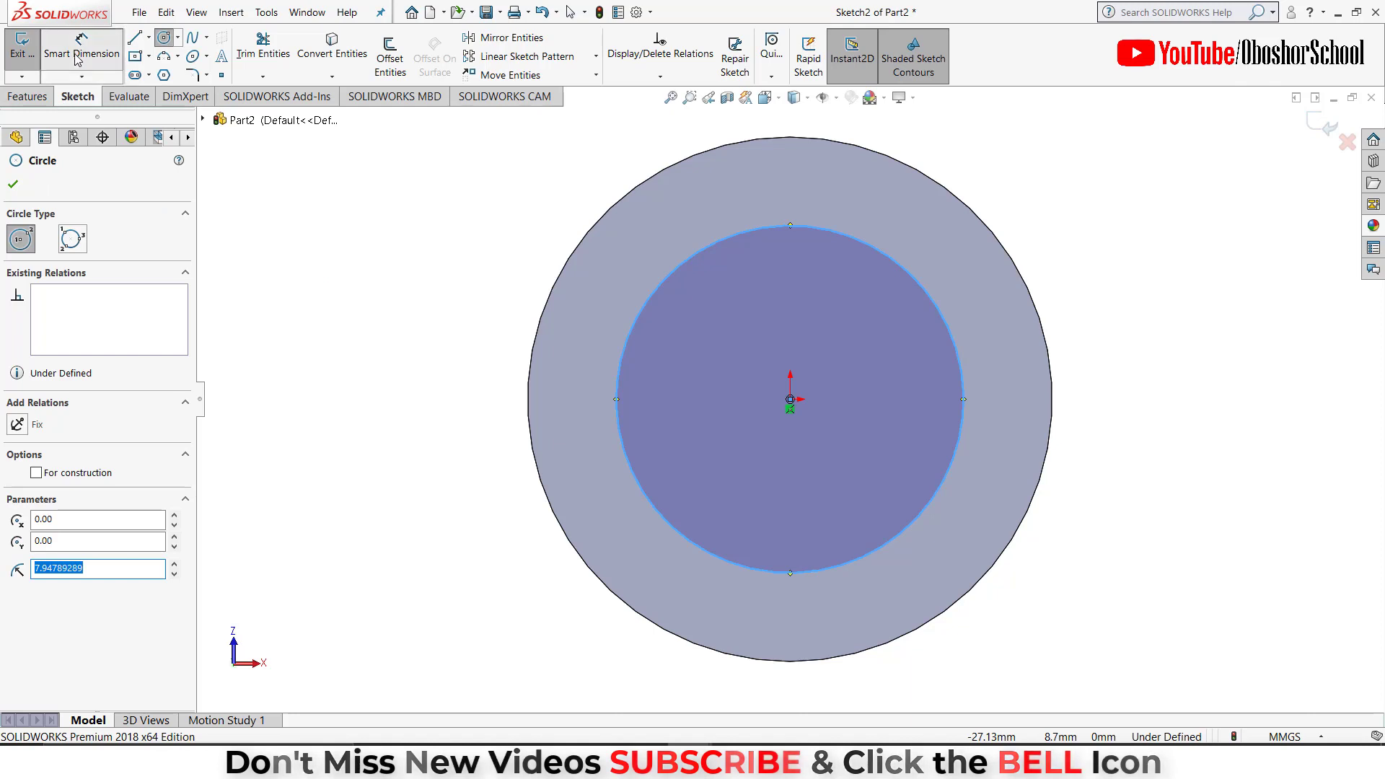
click(648, 306)
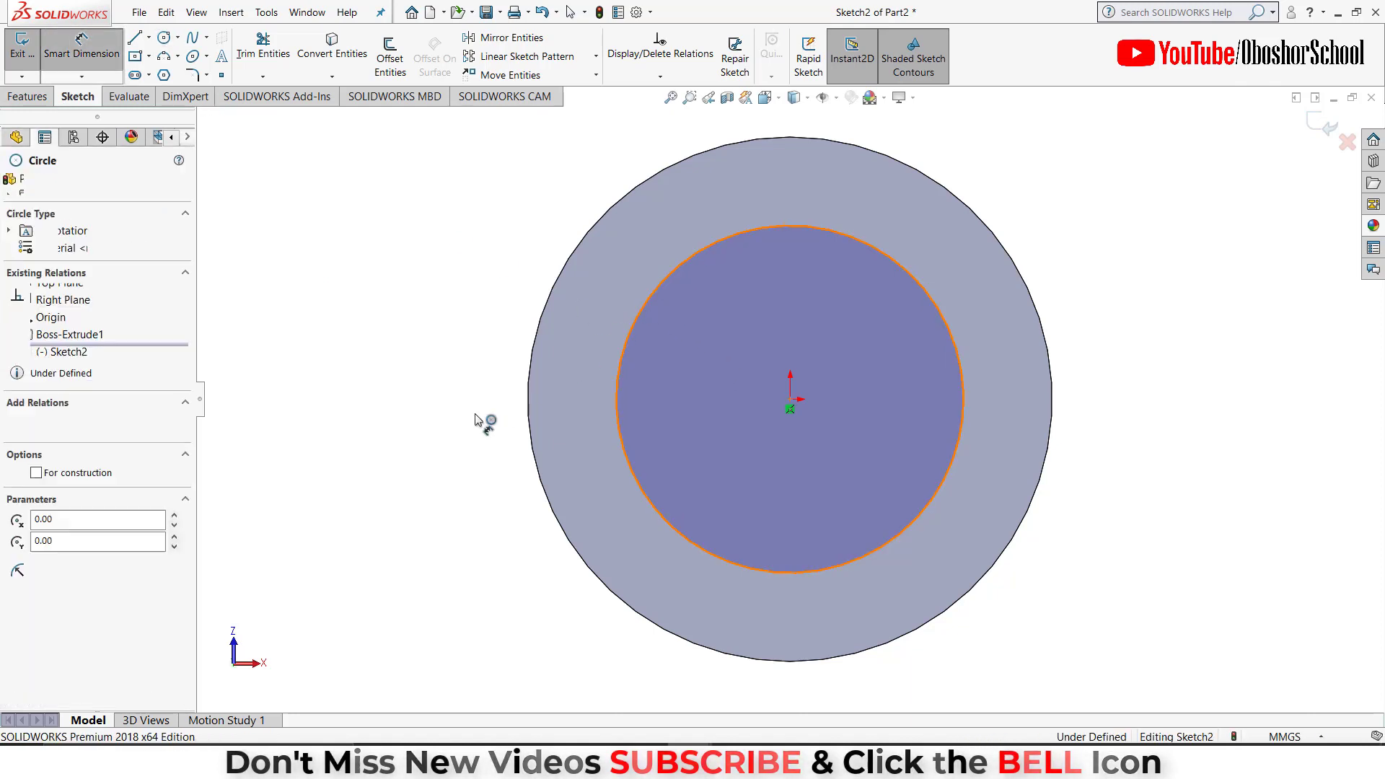
click(406, 420)
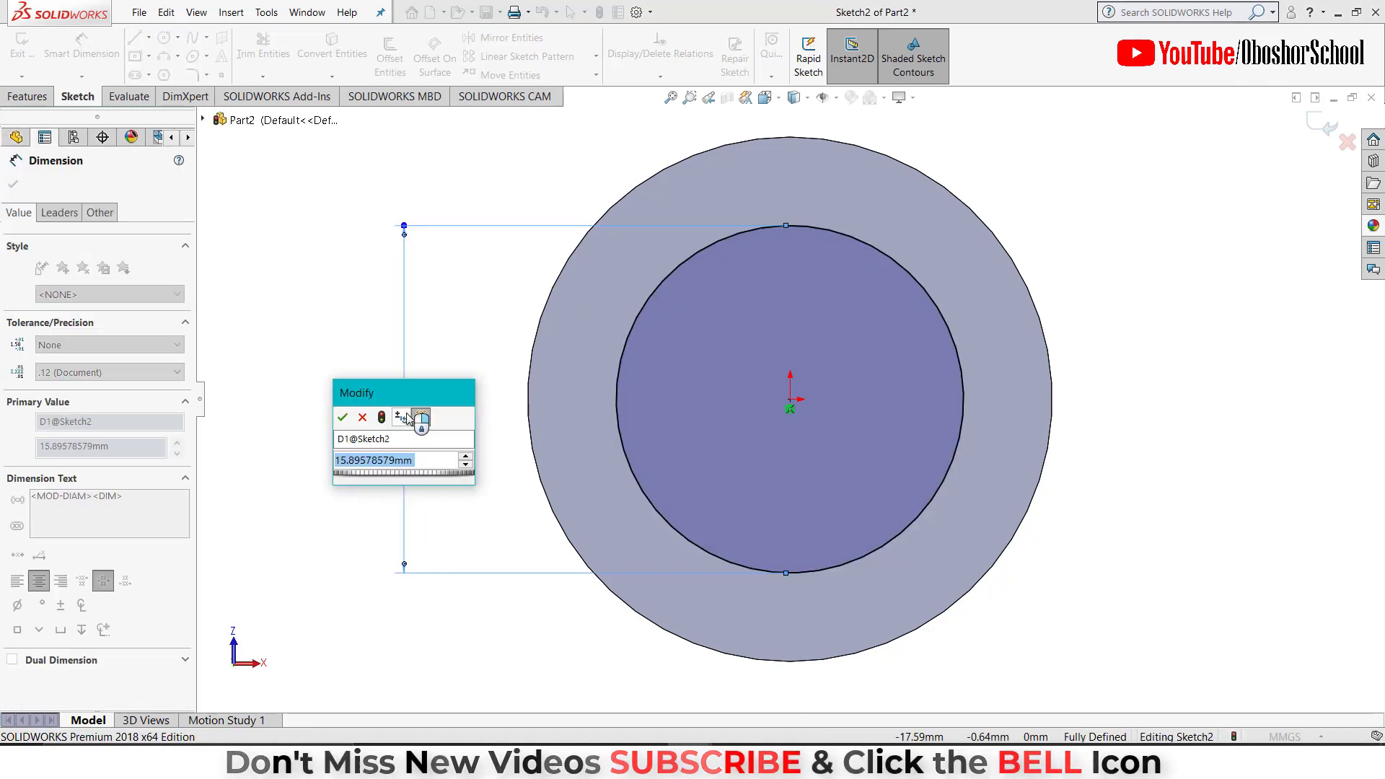
text(12)
key(Return)
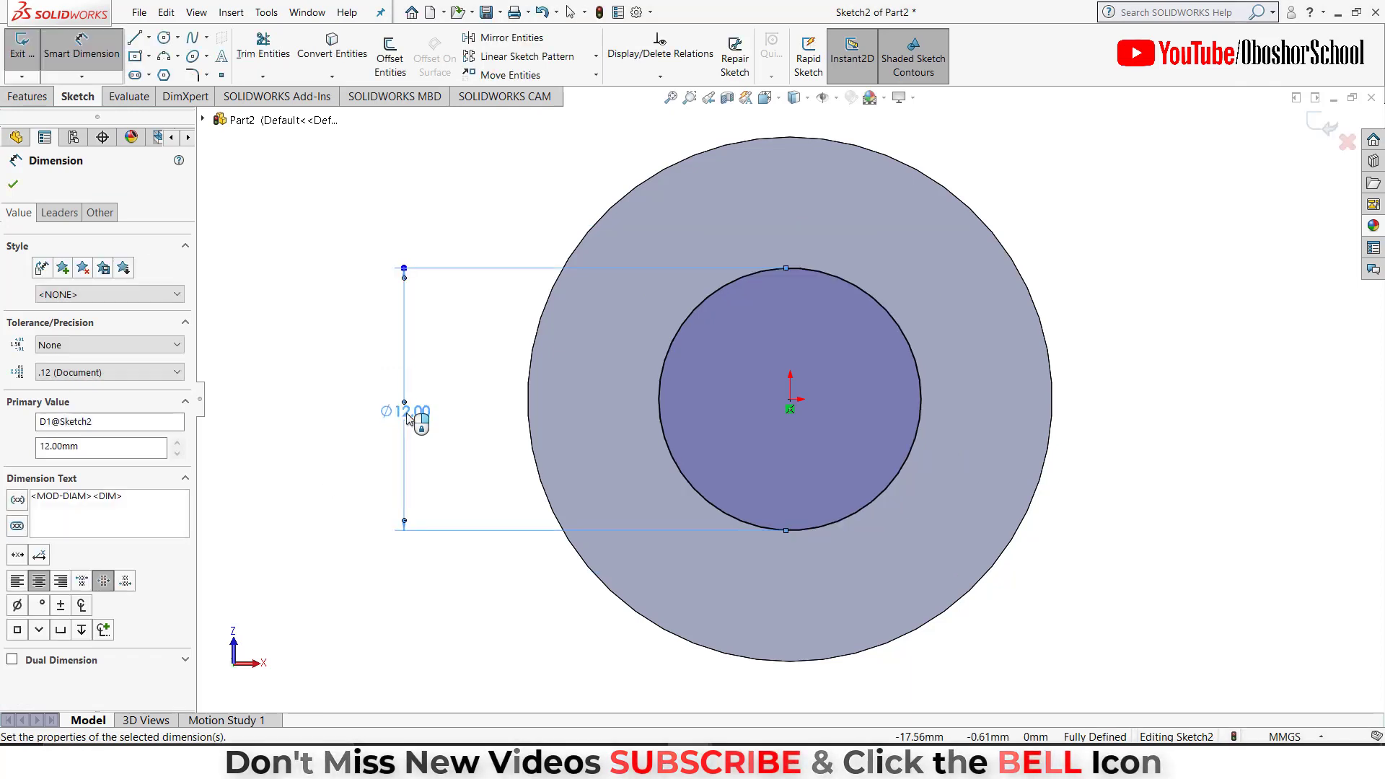
key(Escape)
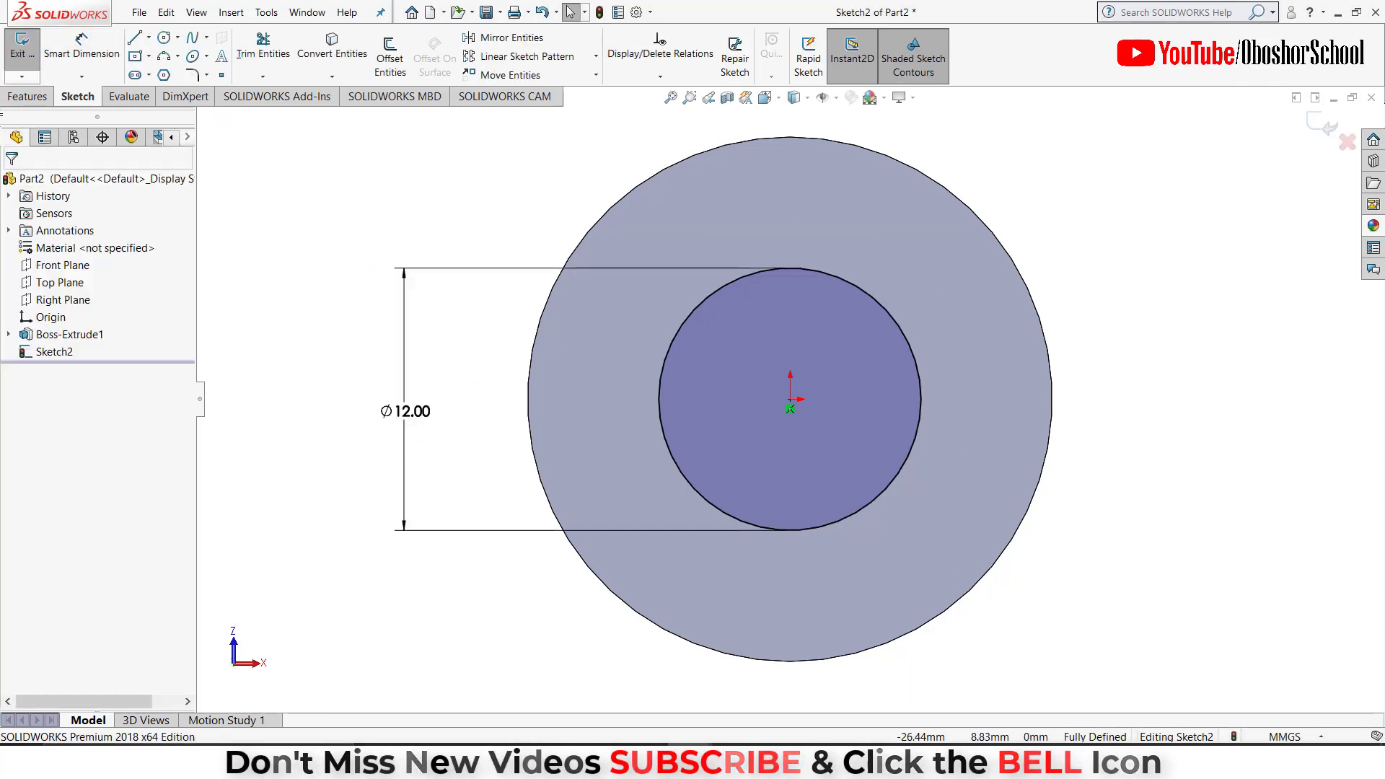
Extrude the Ø12 circle to an 80 mm blind depth from the cylinder.
click(32, 97)
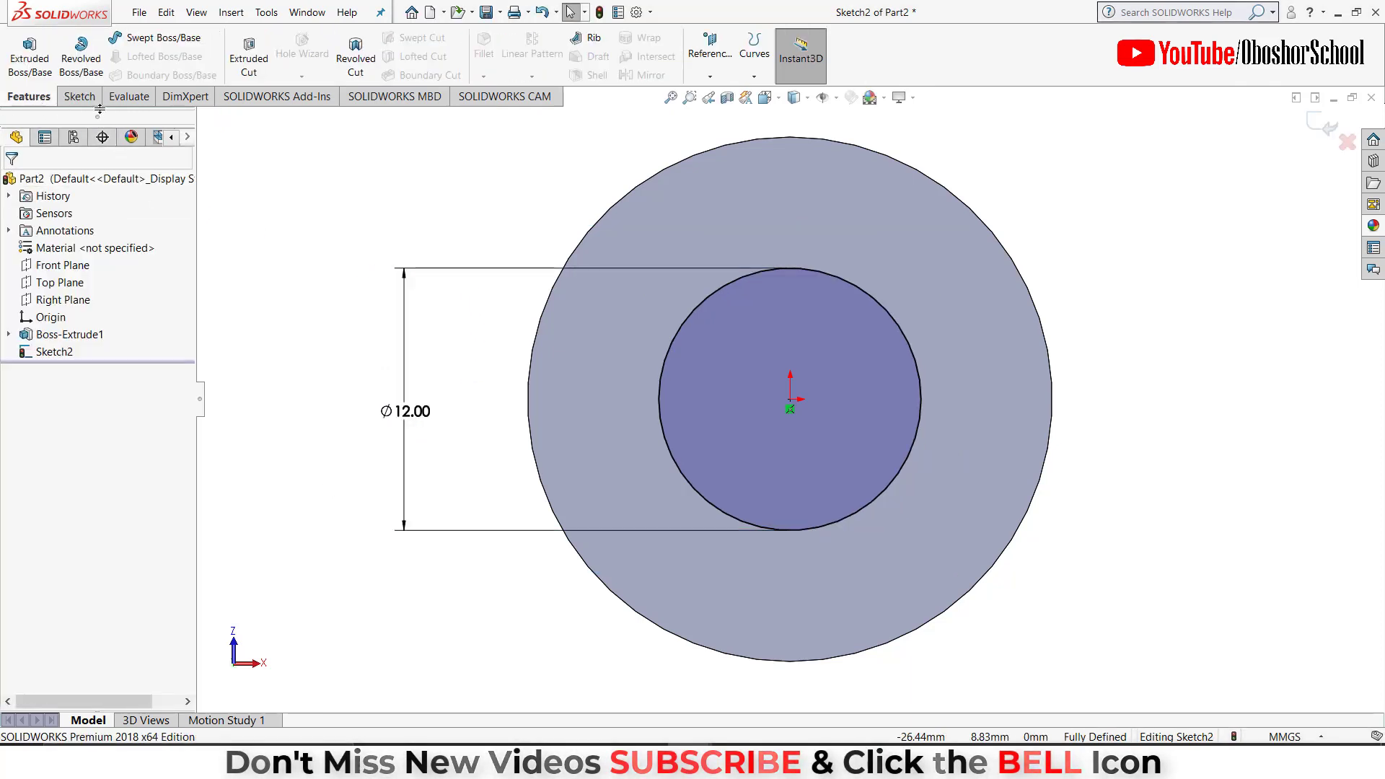
click(29, 55)
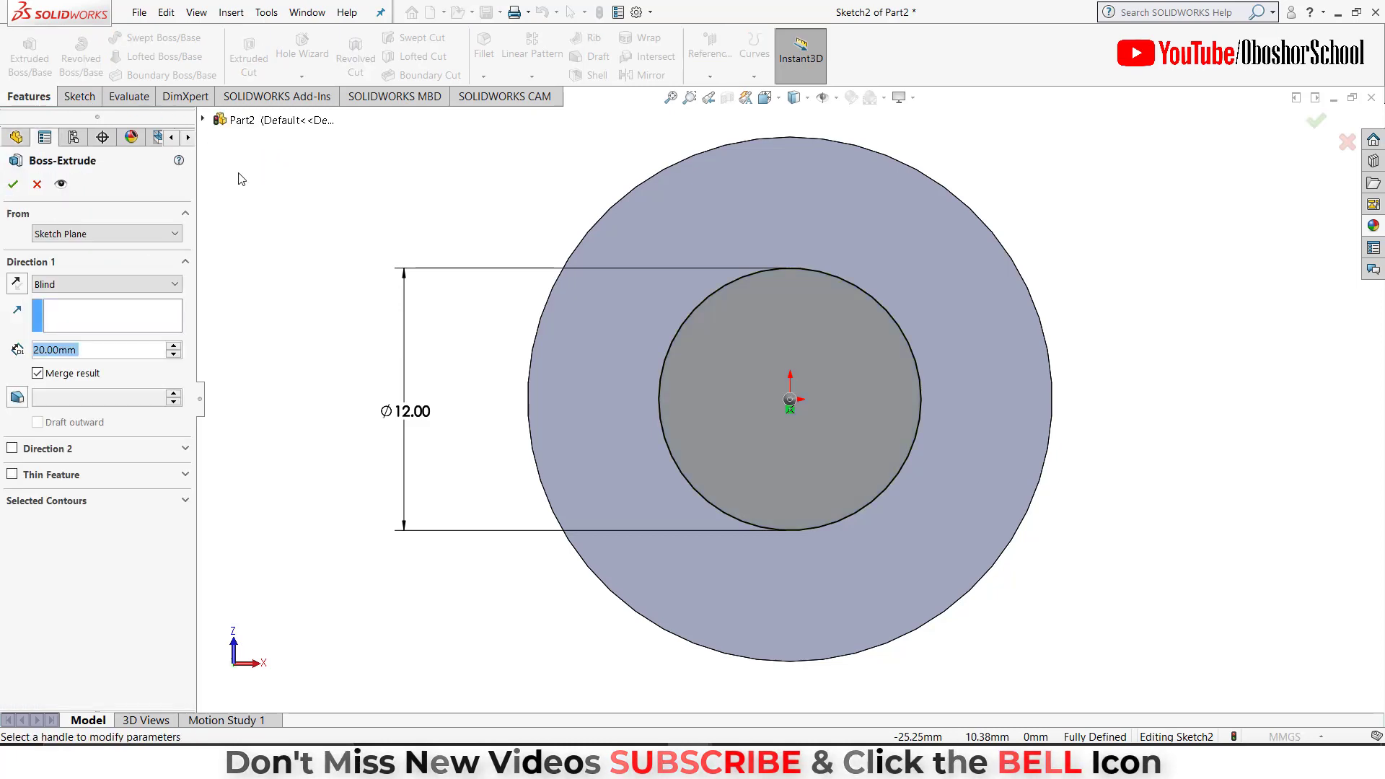
middle_drag(1103, 297, 970, 368)
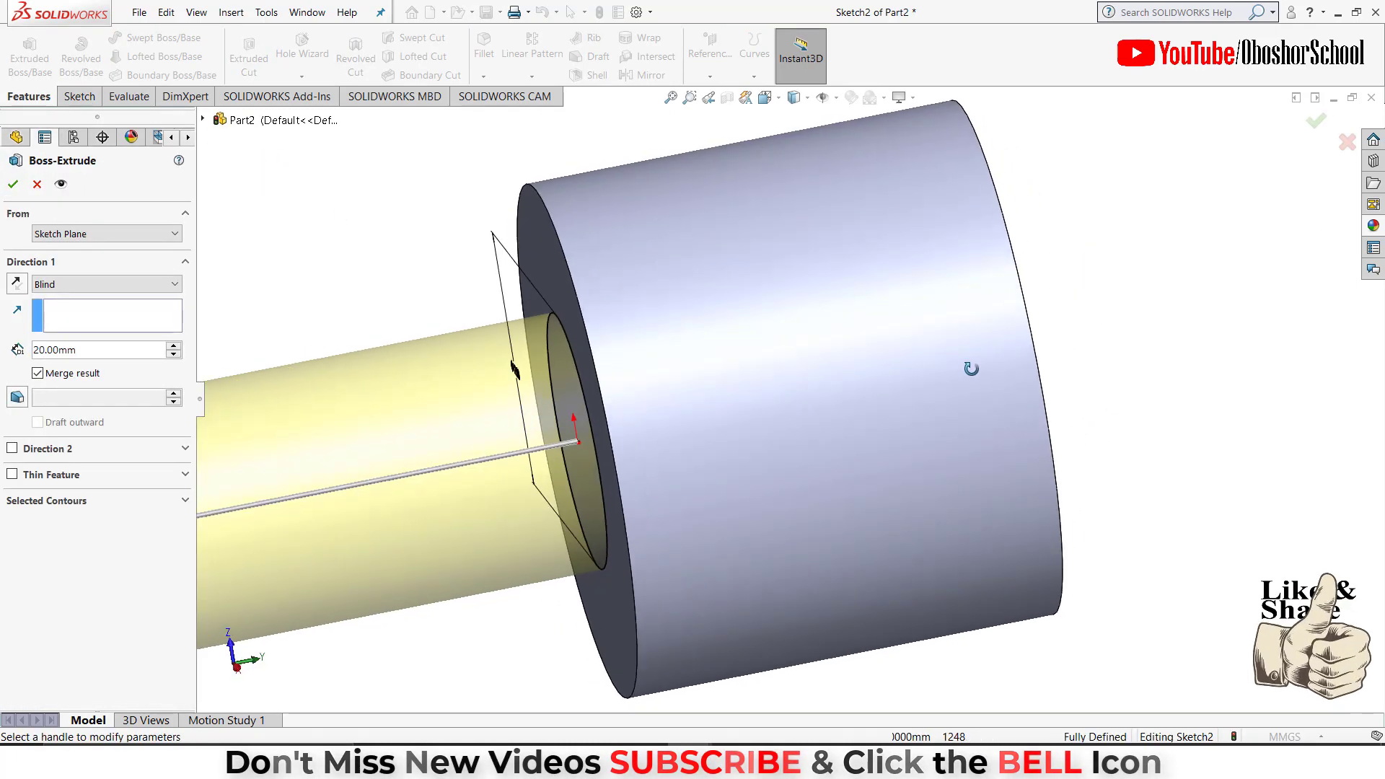
click(670, 97)
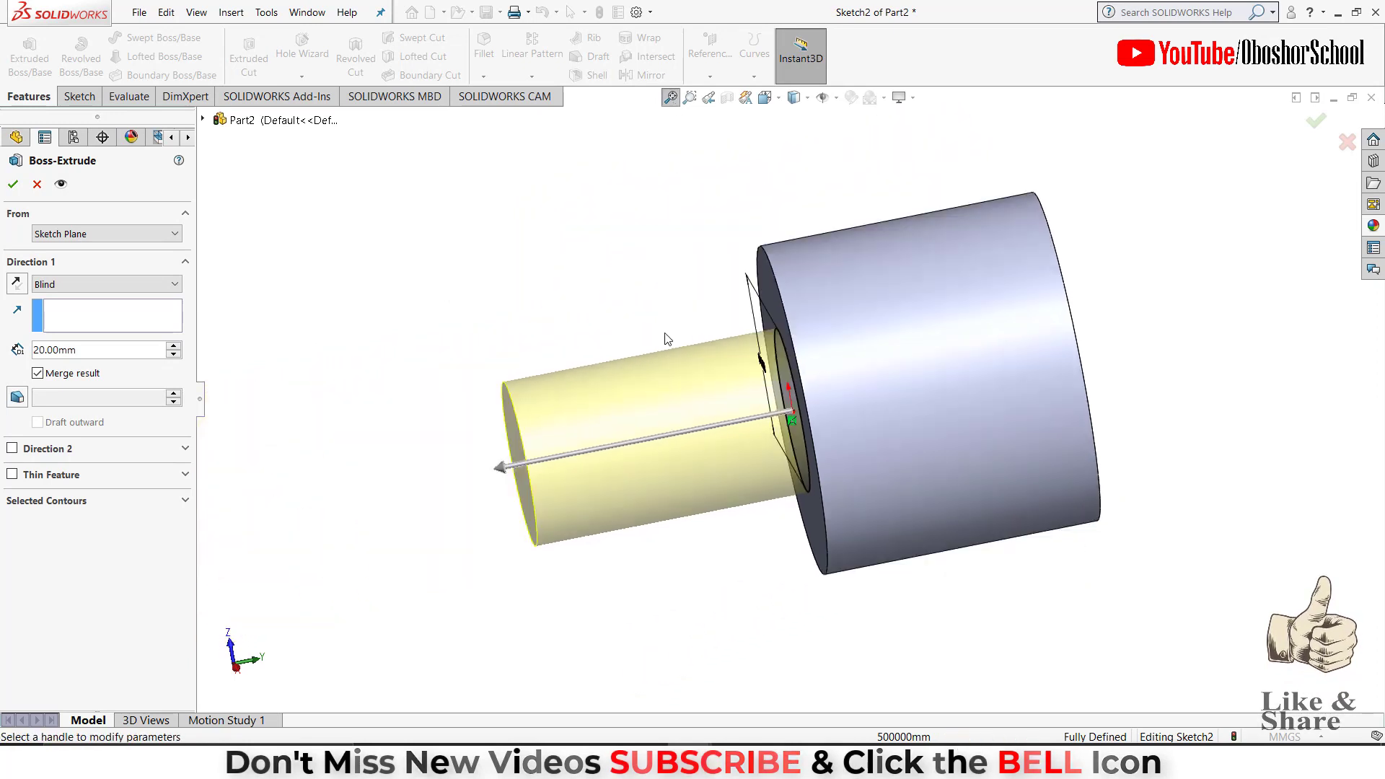
double_click(36, 350)
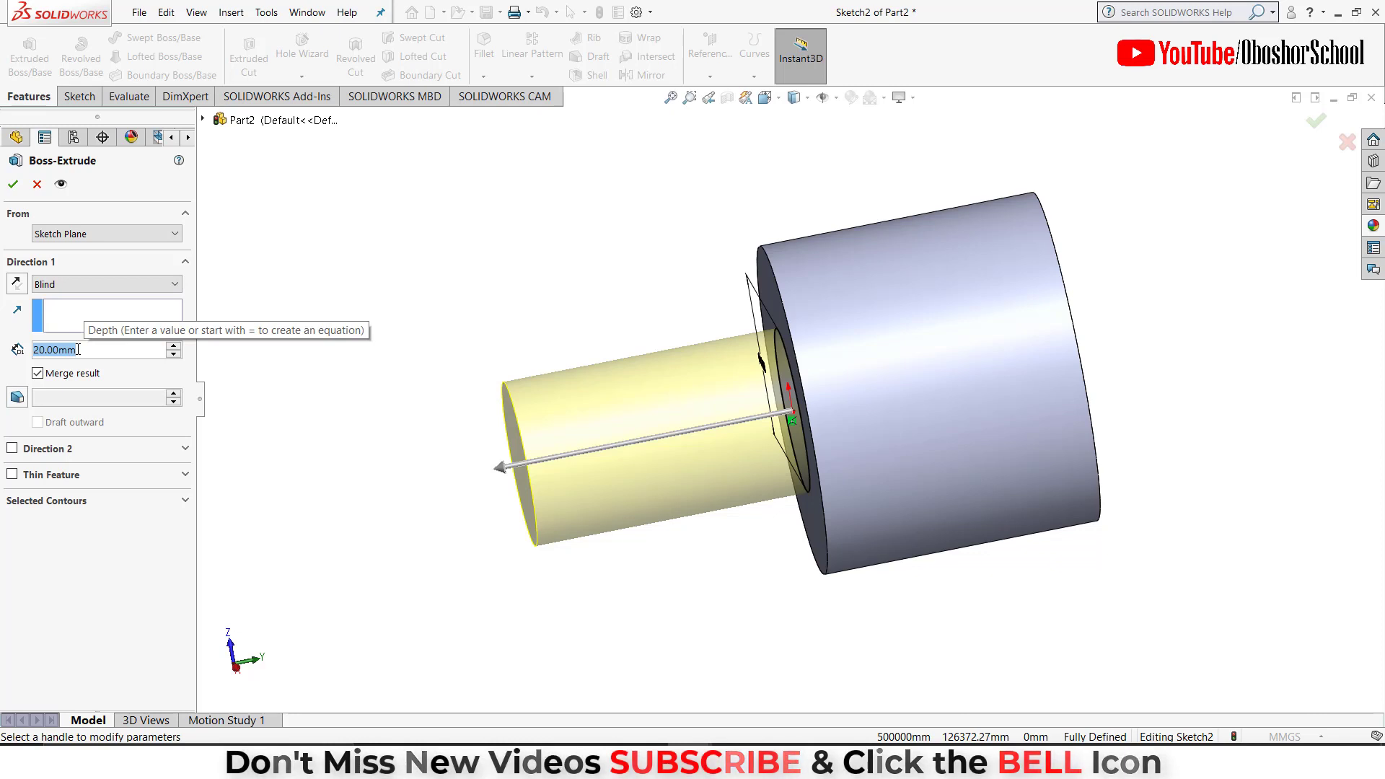
text(80)
key(Return)
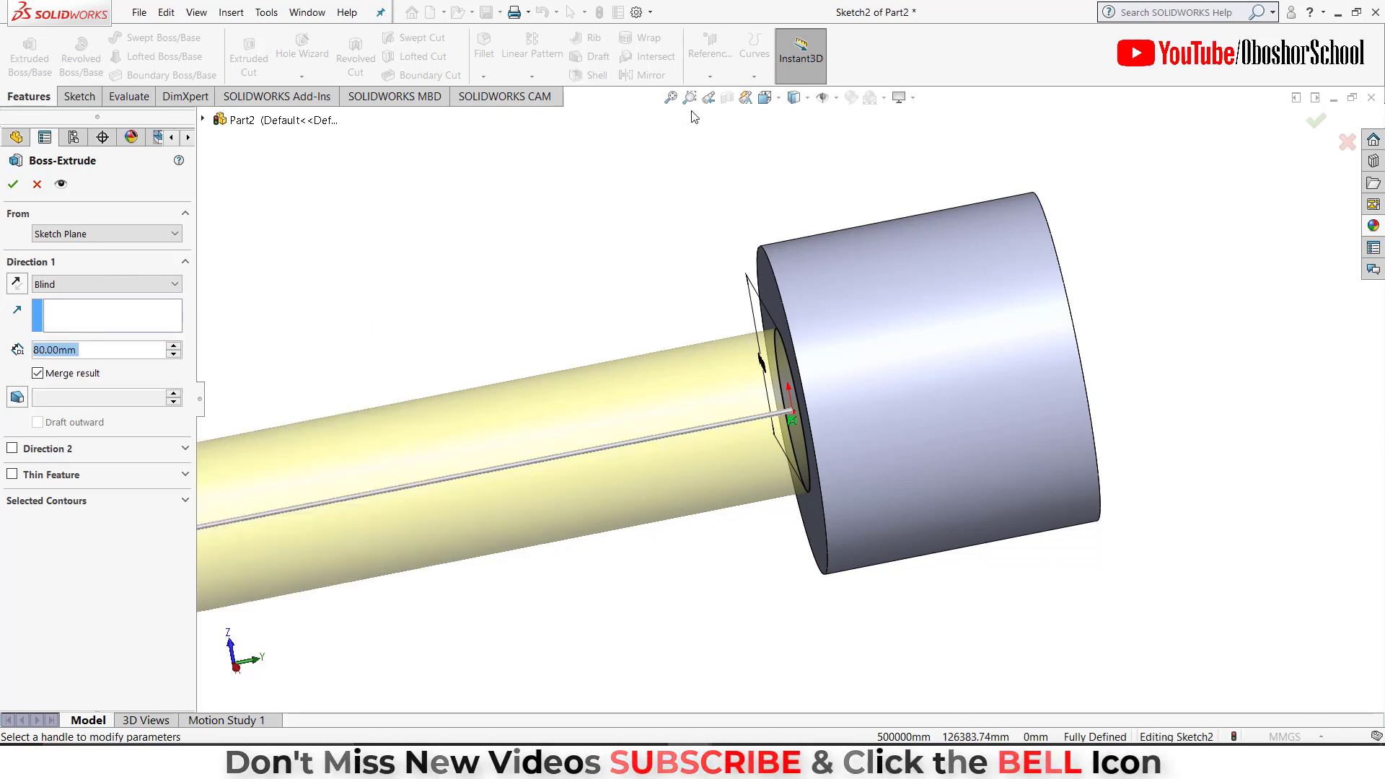
click(670, 97)
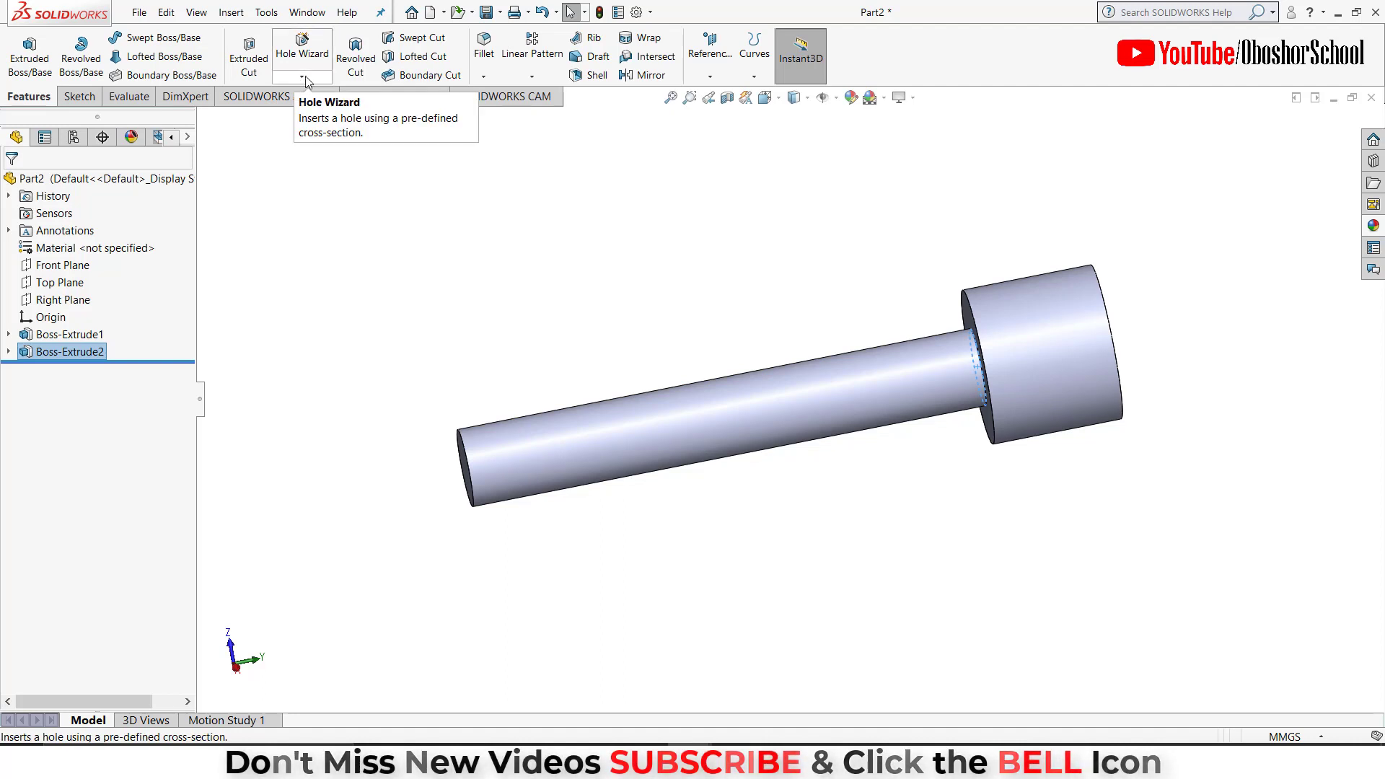
Start a Thread feature and pick the shaft's free-end edge as its start.
click(318, 77)
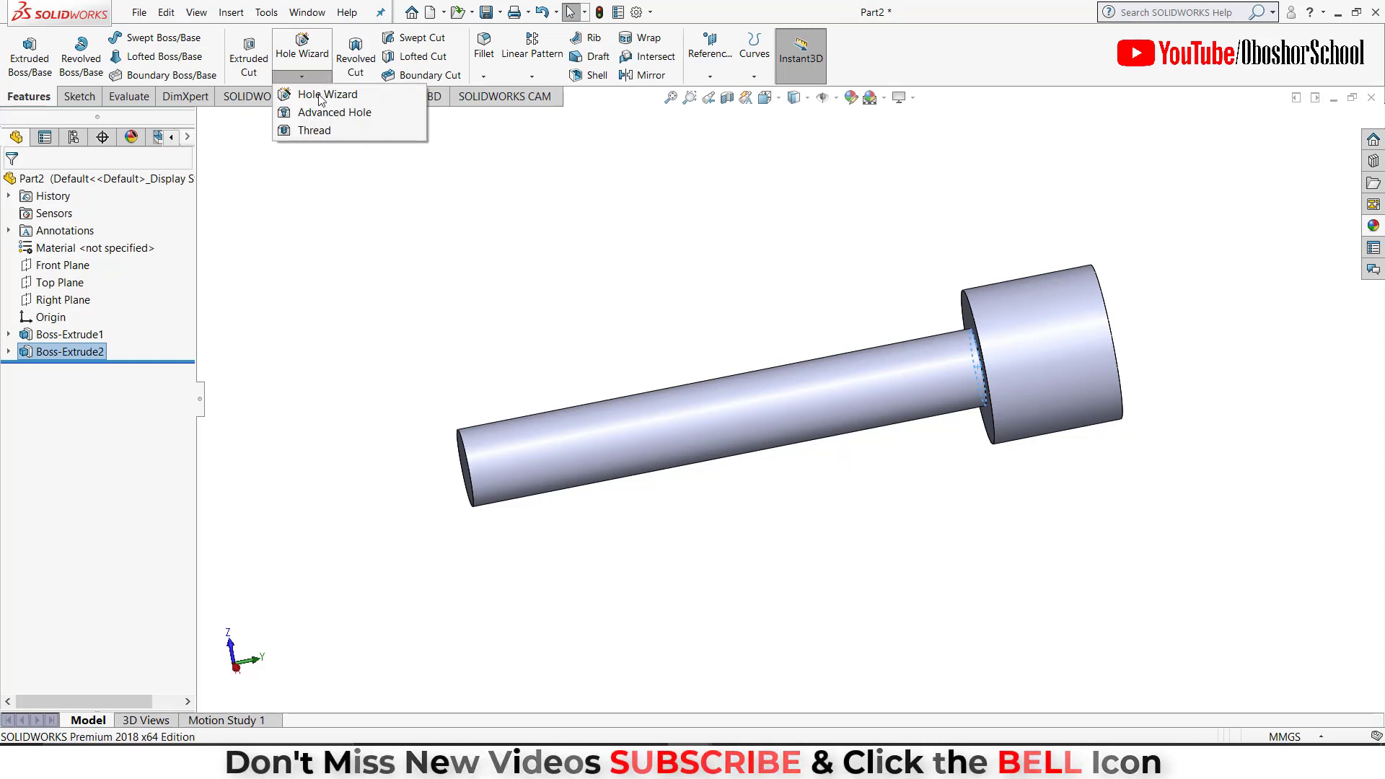
click(312, 130)
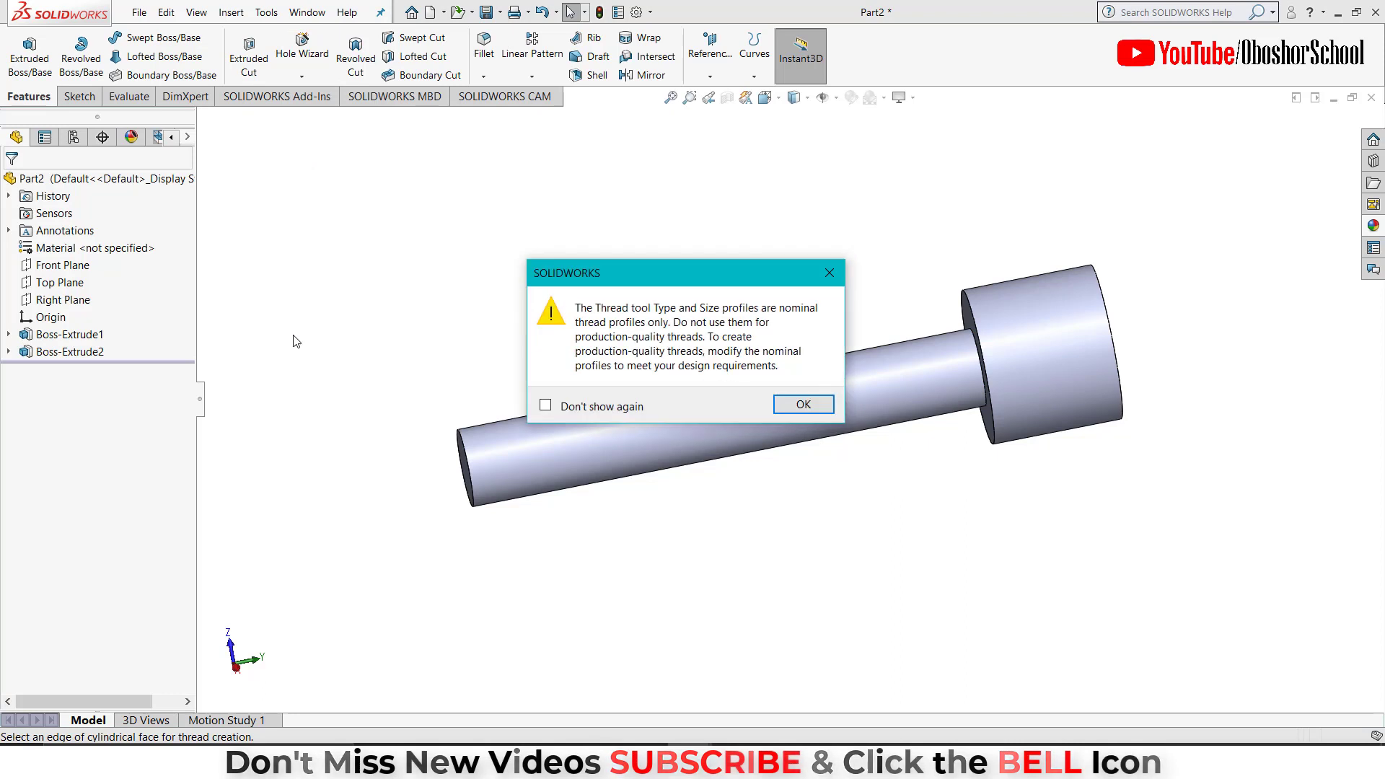
click(793, 405)
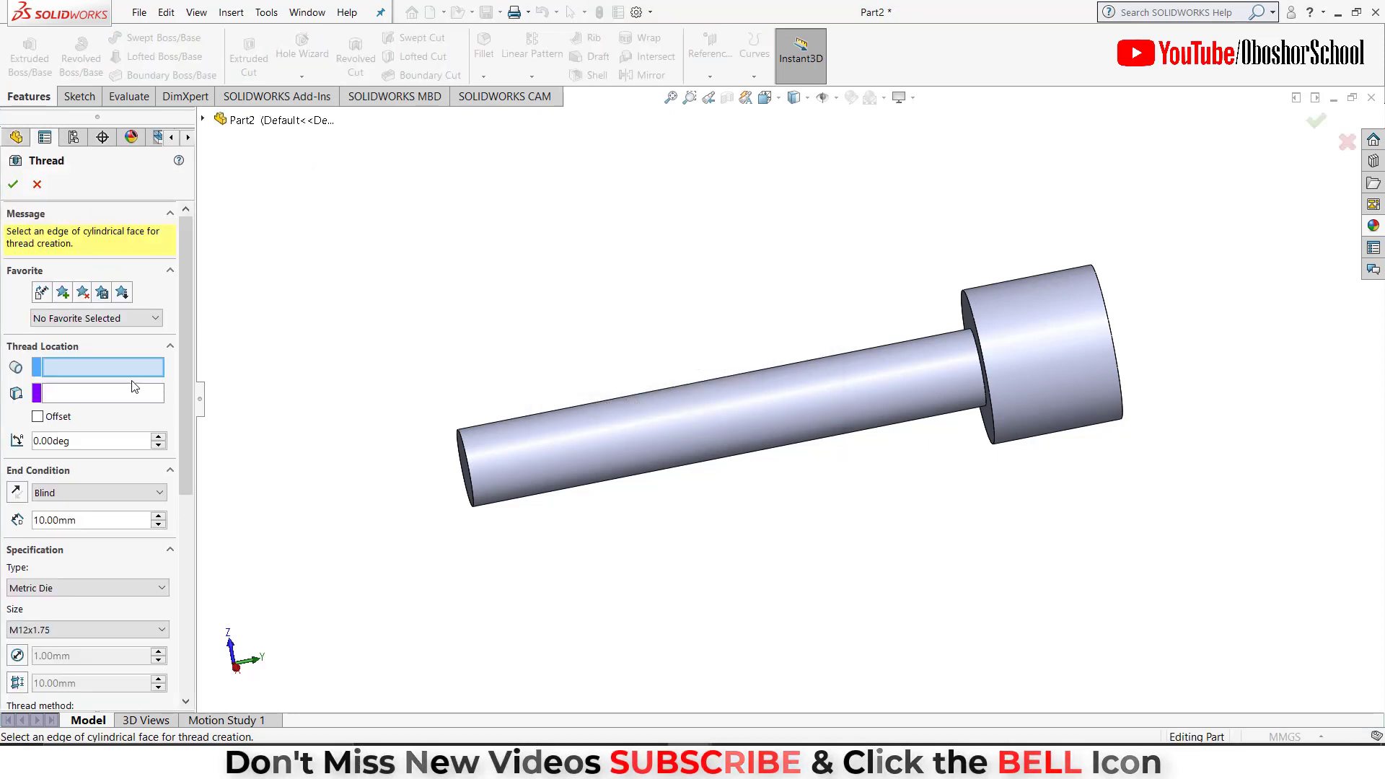
click(466, 453)
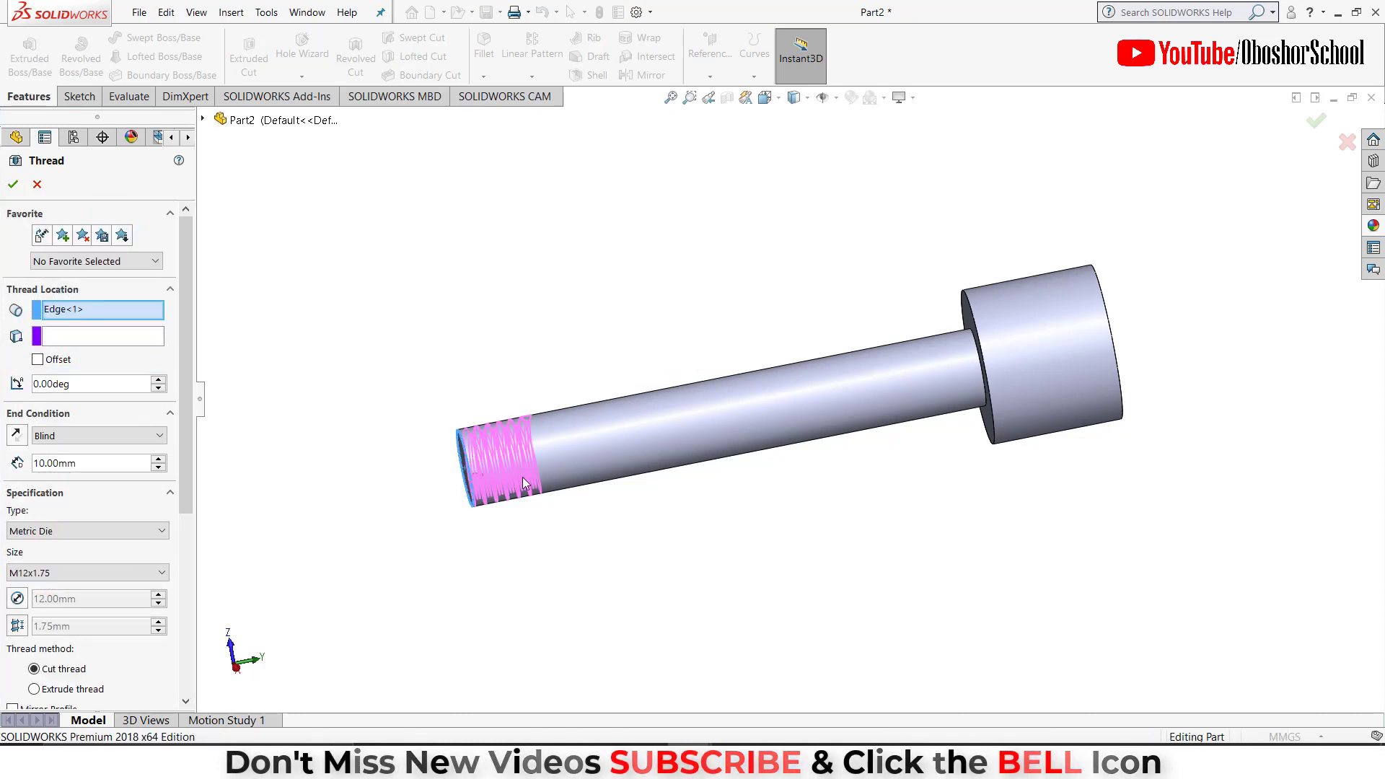
mouse_move(371, 440)
middle_down()
mouse_move(433, 451)
mouse_move(433, 498)
mouse_move(405, 557)
middle_up()
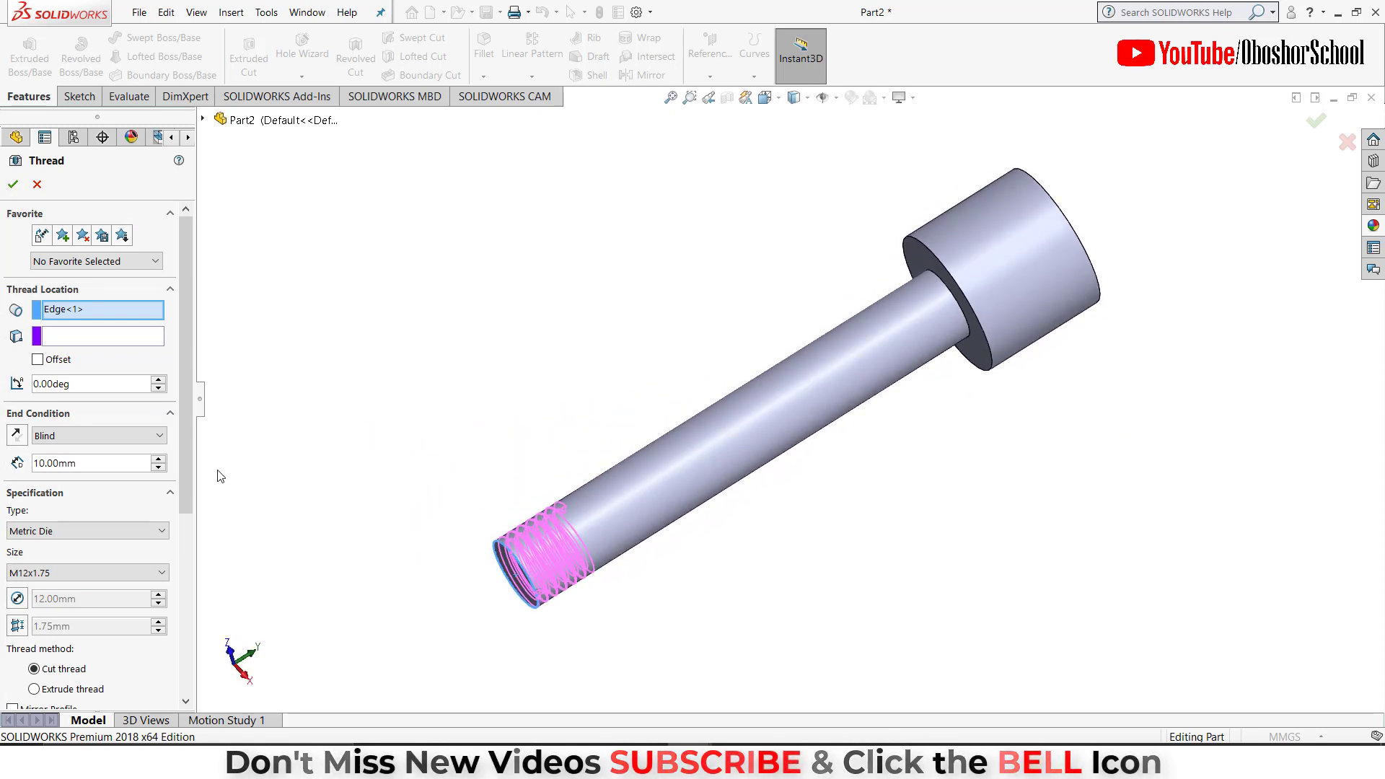
drag(186, 439, 200, 532)
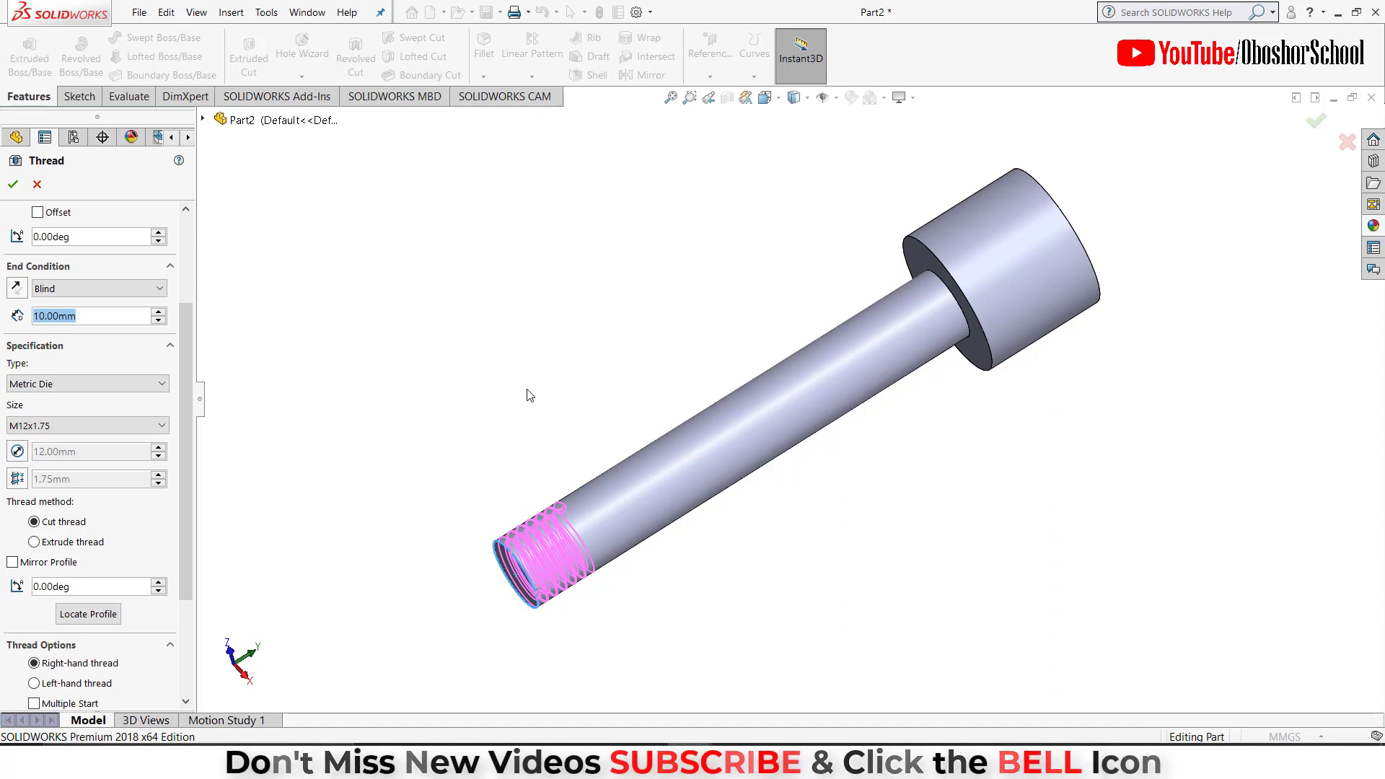
Set the thread to 80 mm depth, Metric Die type, M12x1.75 size.
text(80)
key(Return)
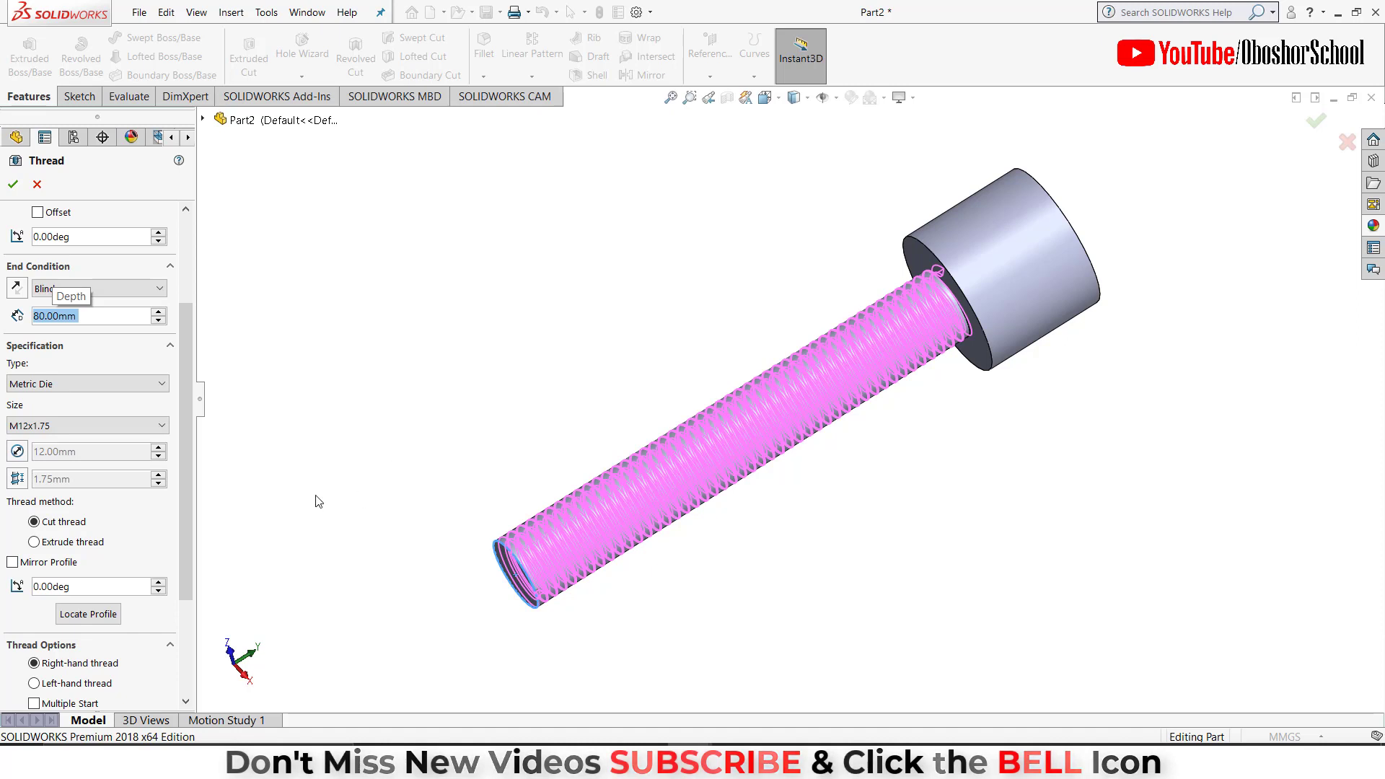
click(159, 387)
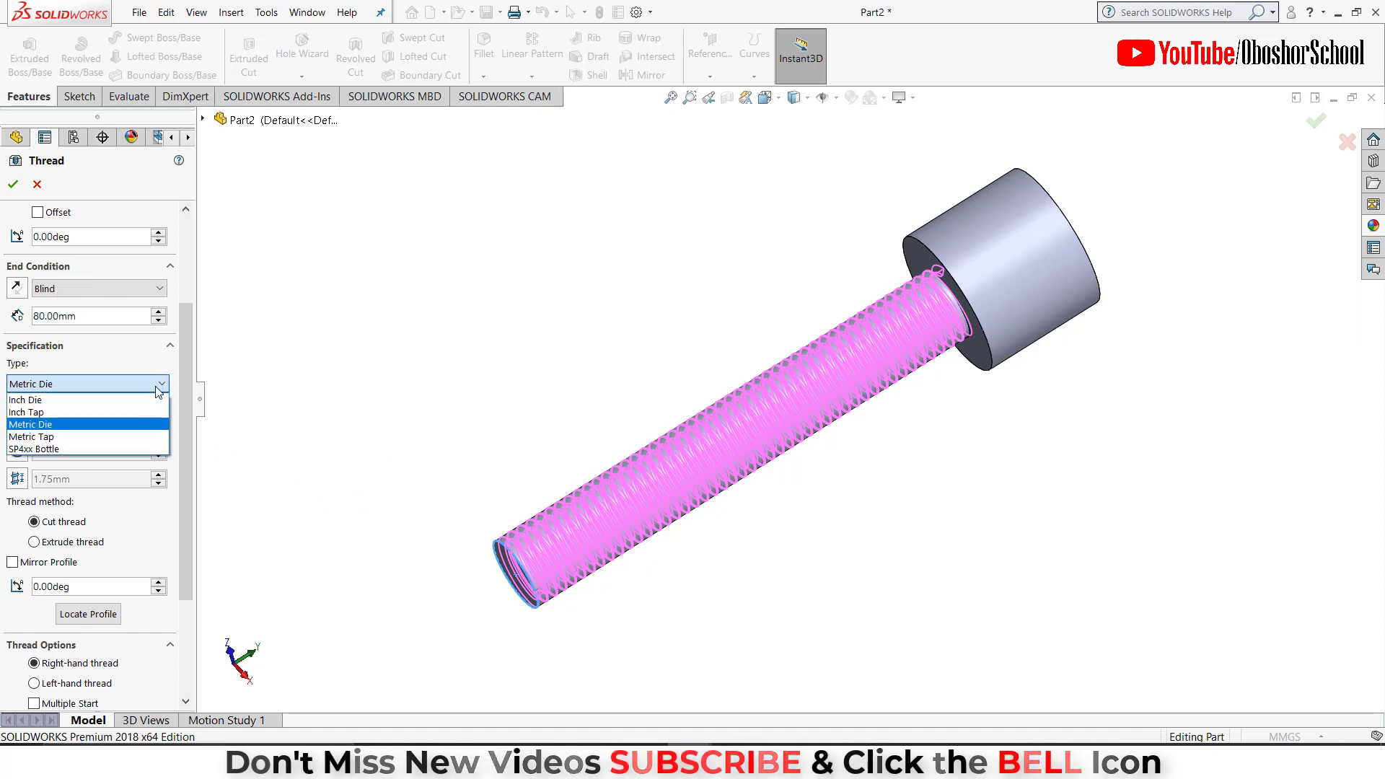
click(123, 427)
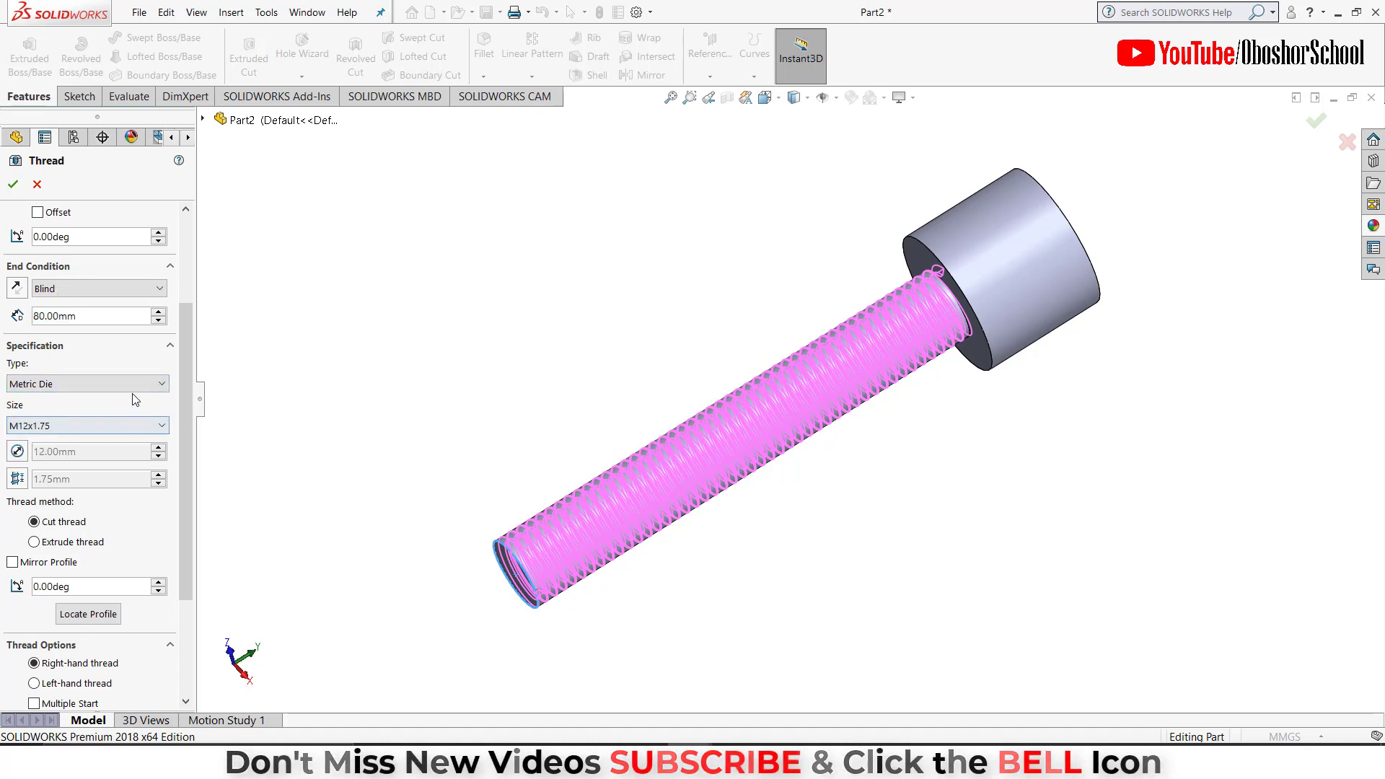
click(161, 425)
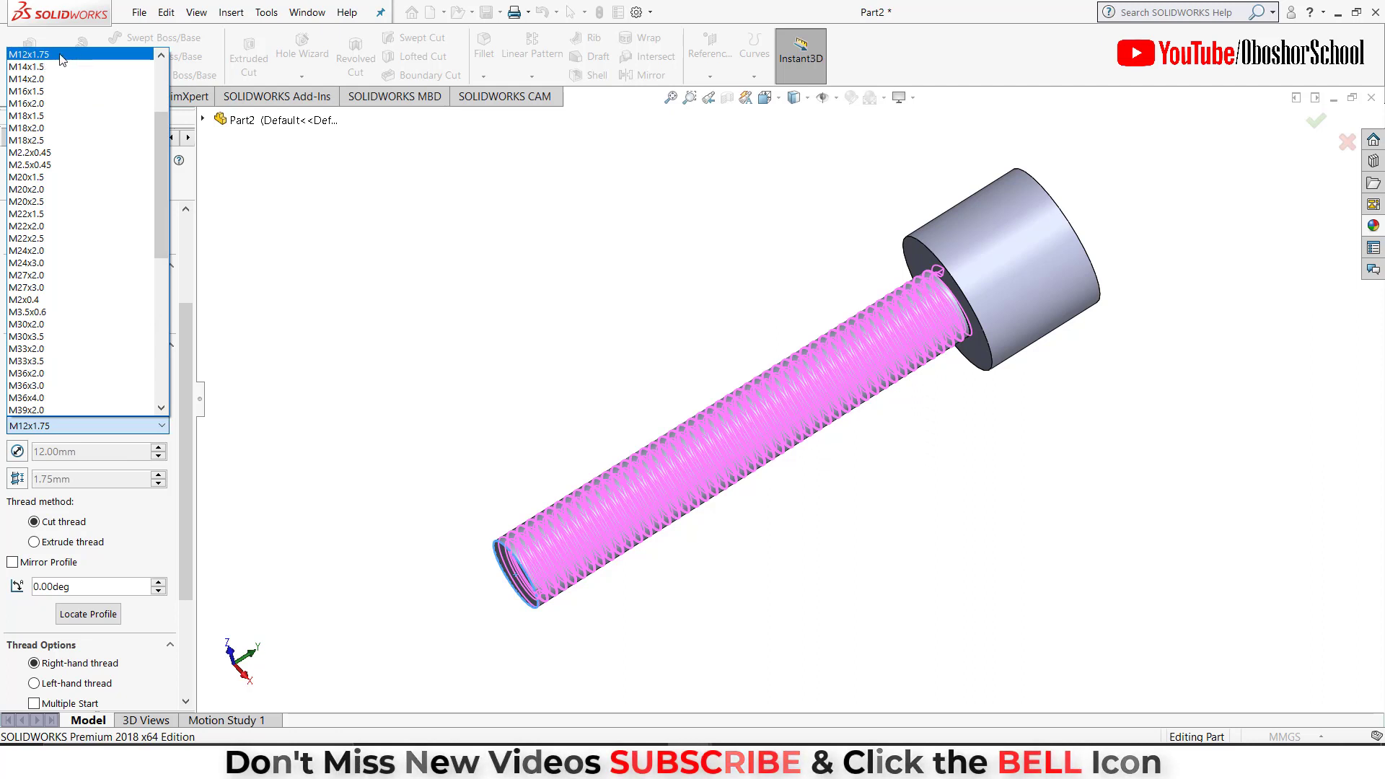
click(85, 56)
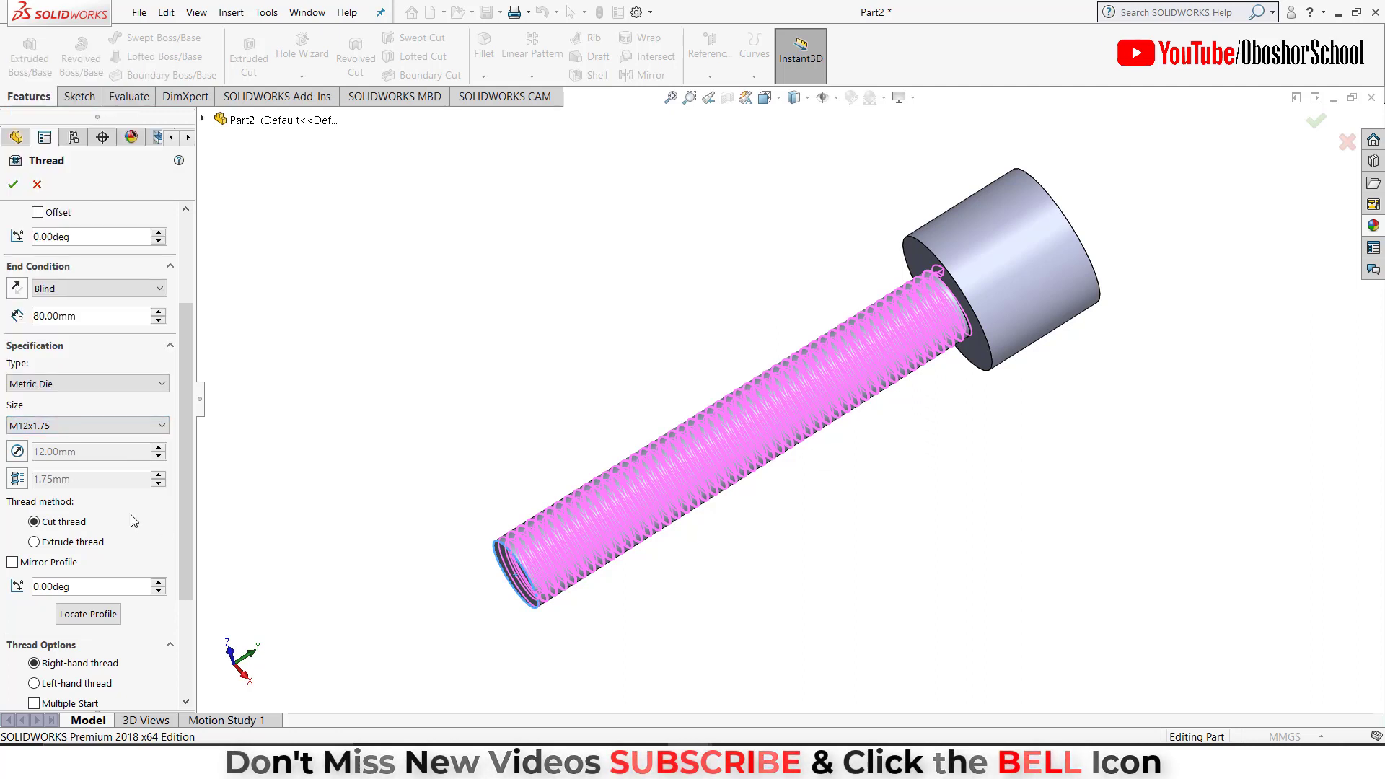
scroll(186, 458, down, 3)
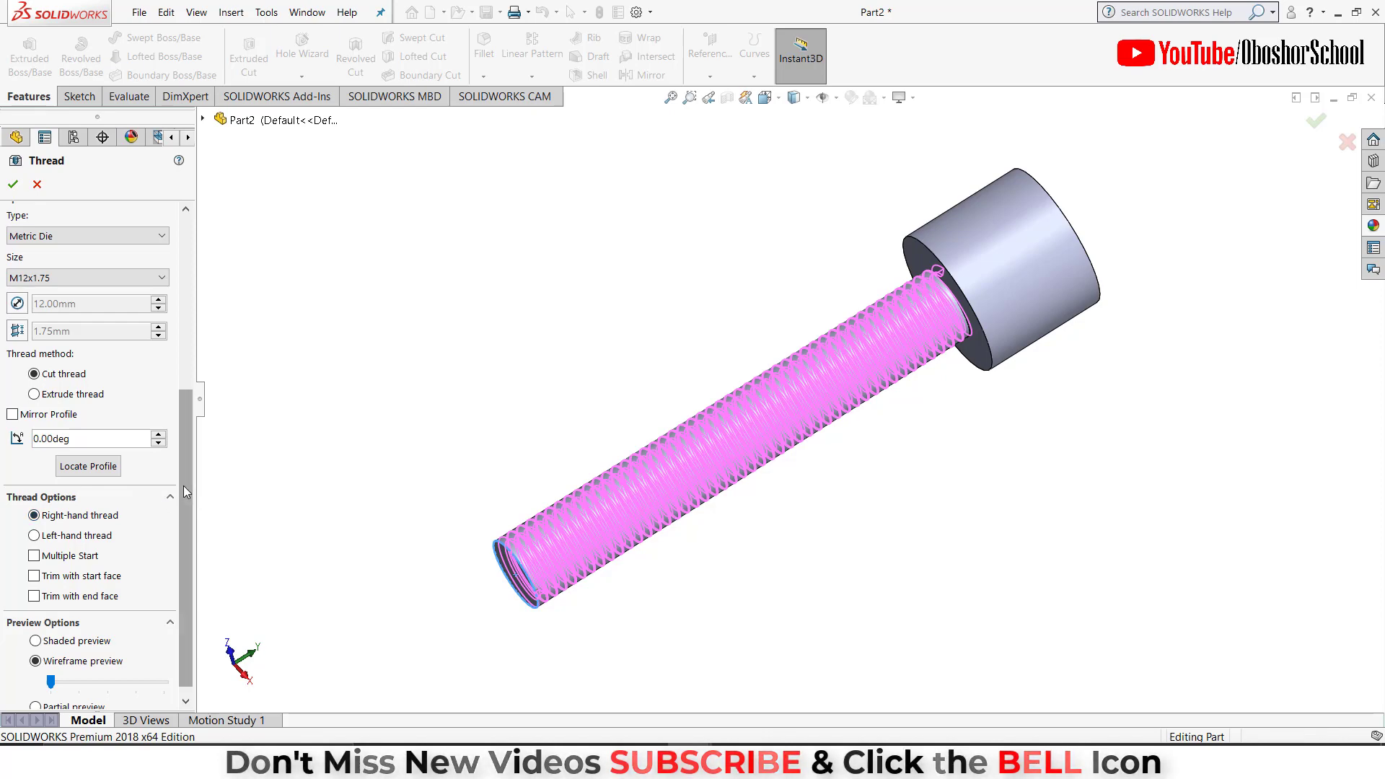
mouse_move(184, 486)
mouse_down()
mouse_move(193, 581)
mouse_move(189, 376)
mouse_up()
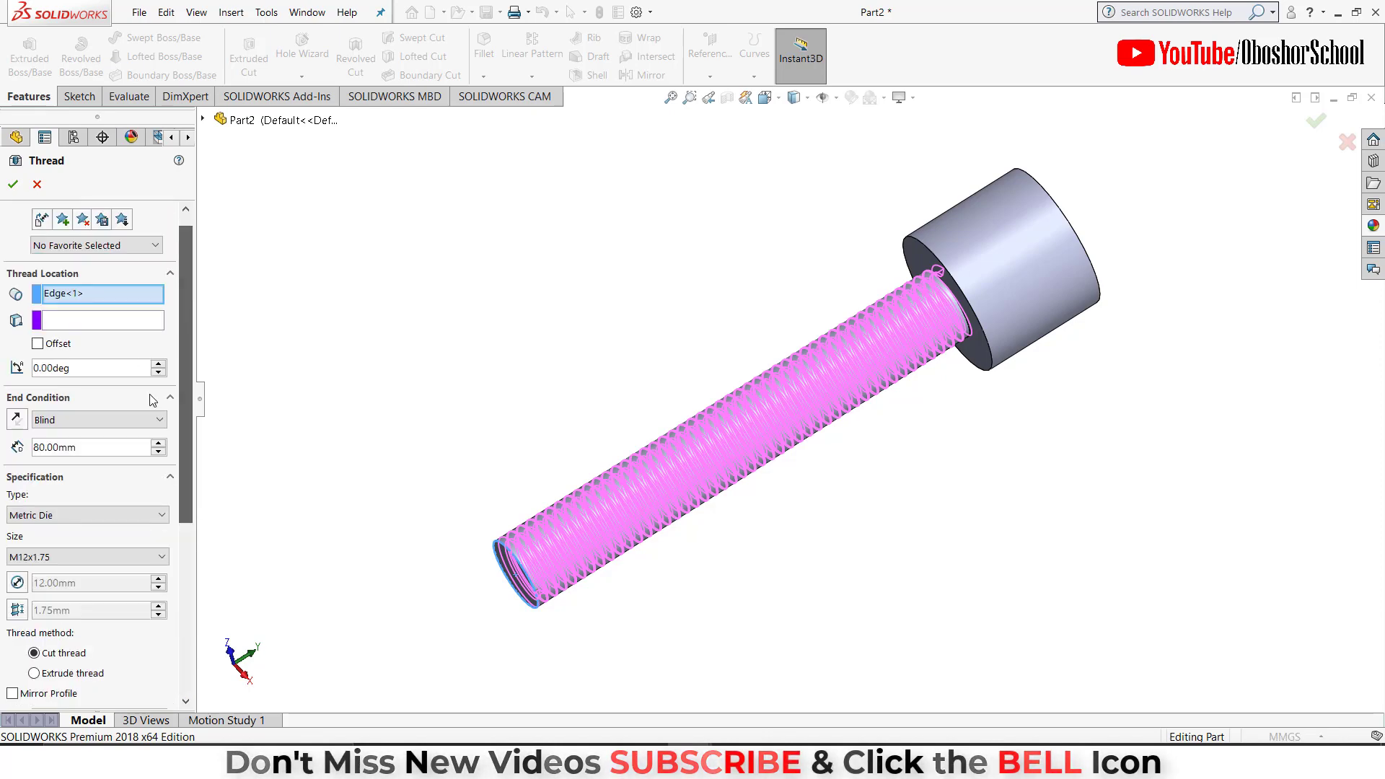
Accept the thread and zoom in on the screw's threaded tip.
click(13, 185)
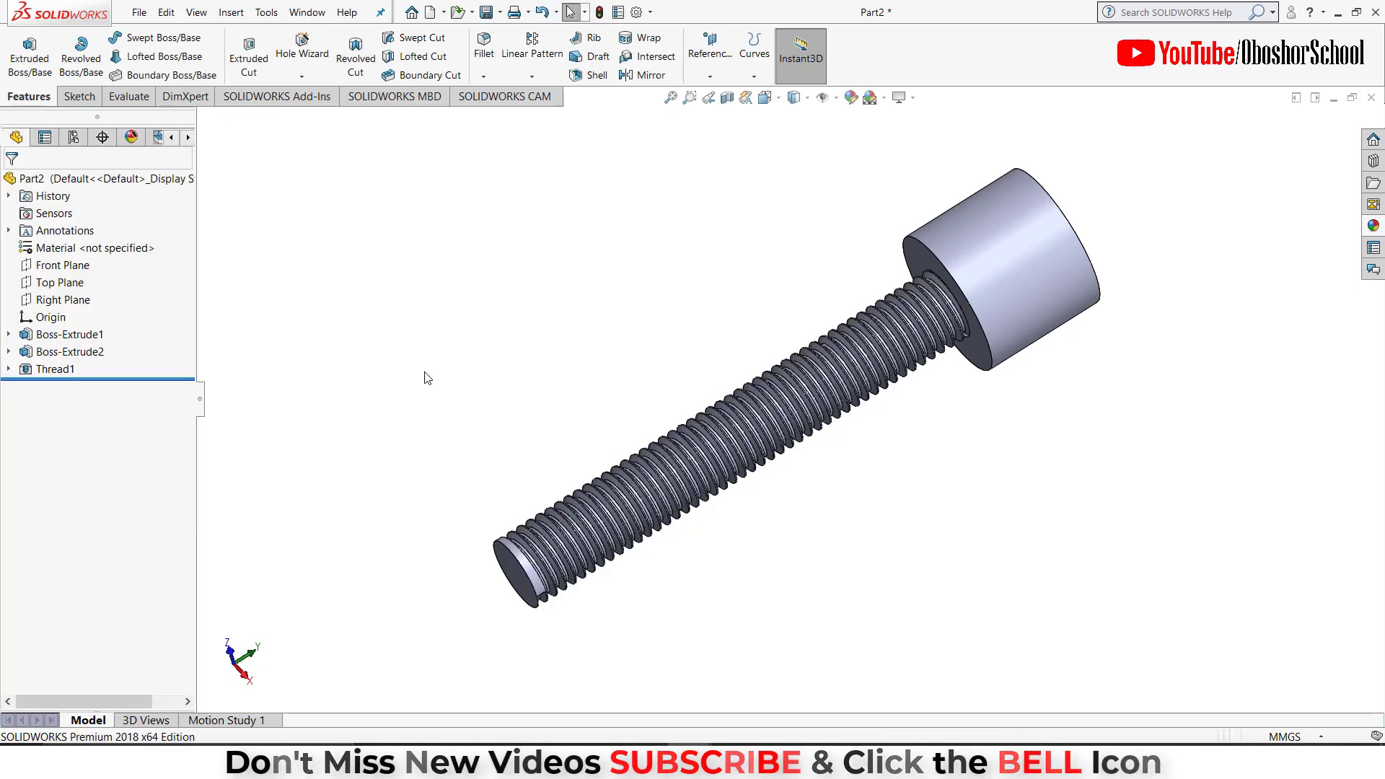
click(690, 97)
drag(460, 504, 626, 659)
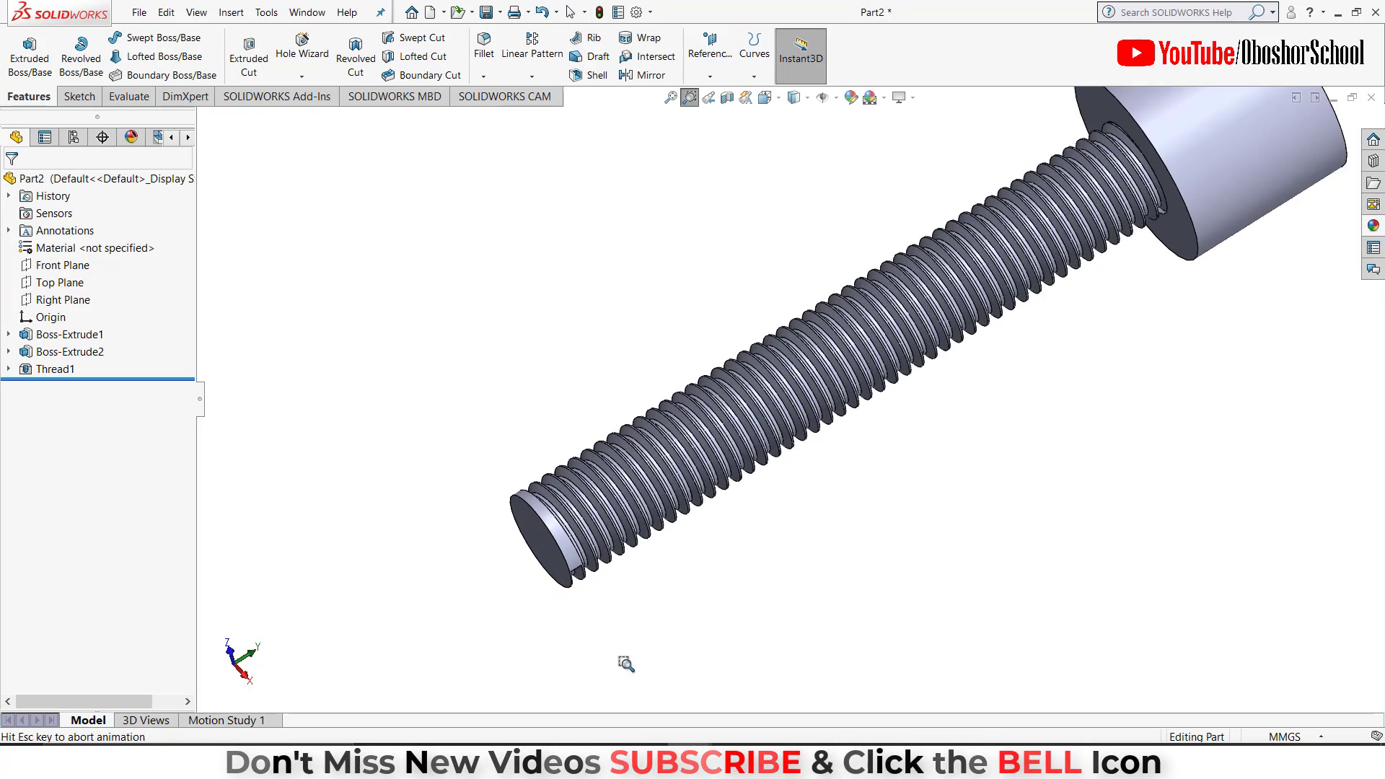
key(Escape)
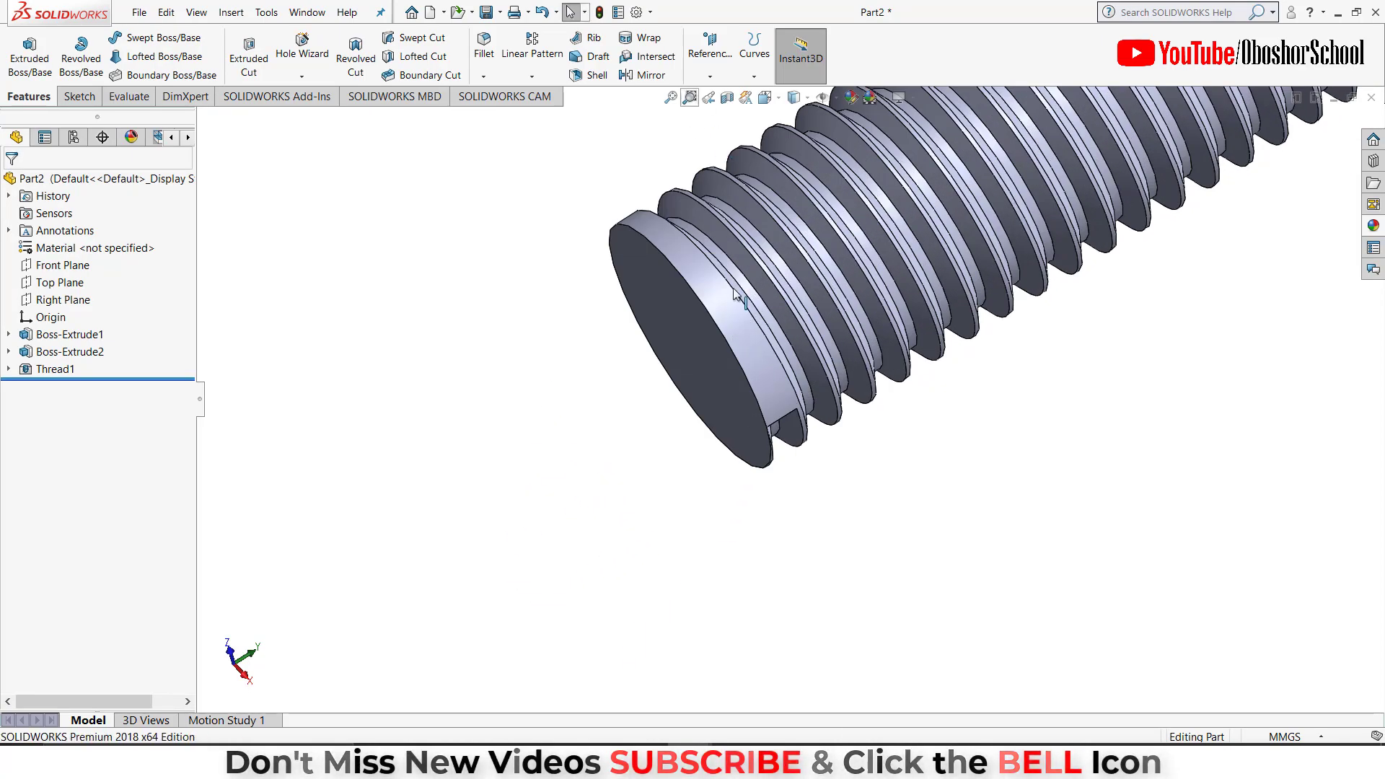
Orbit to inspect where the thread starts, then select Thread1.
middle_drag(874, 416, 809, 208)
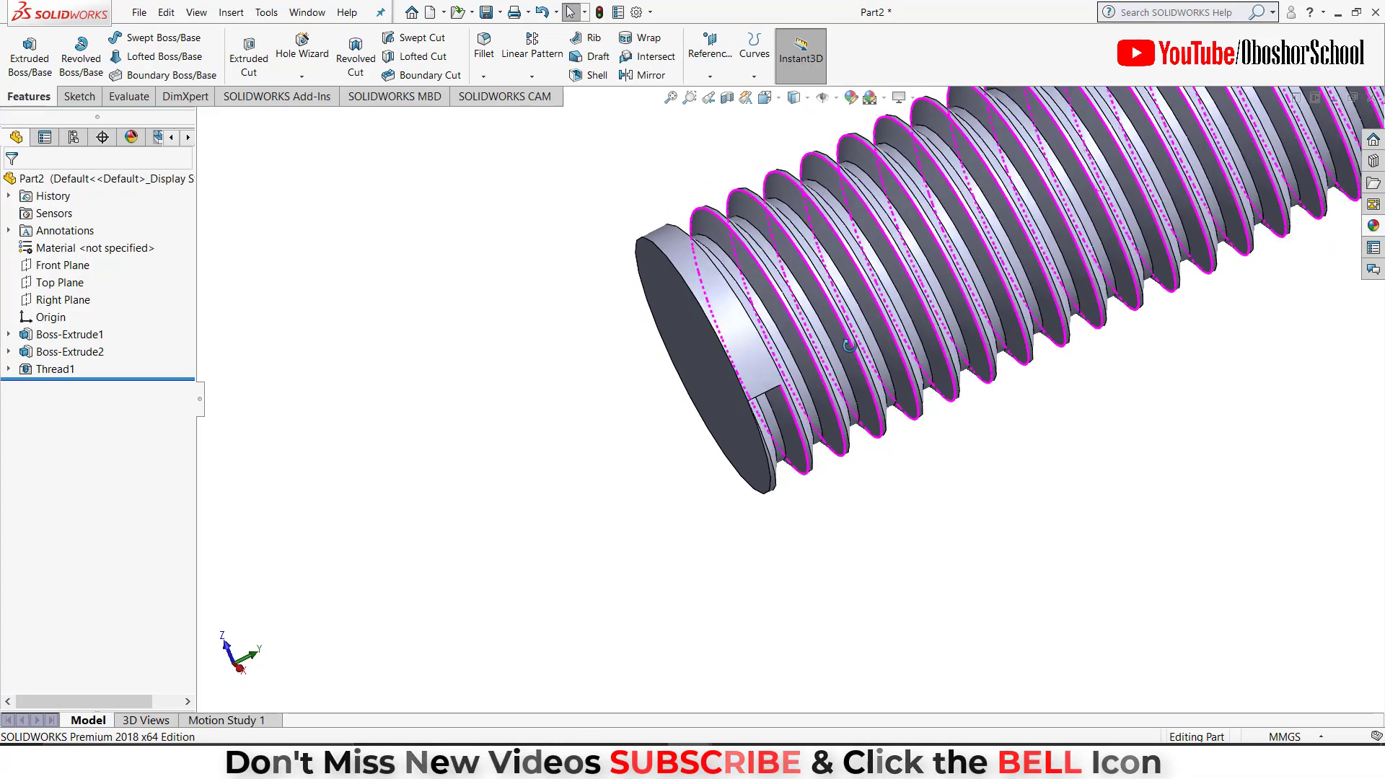
key(Escape)
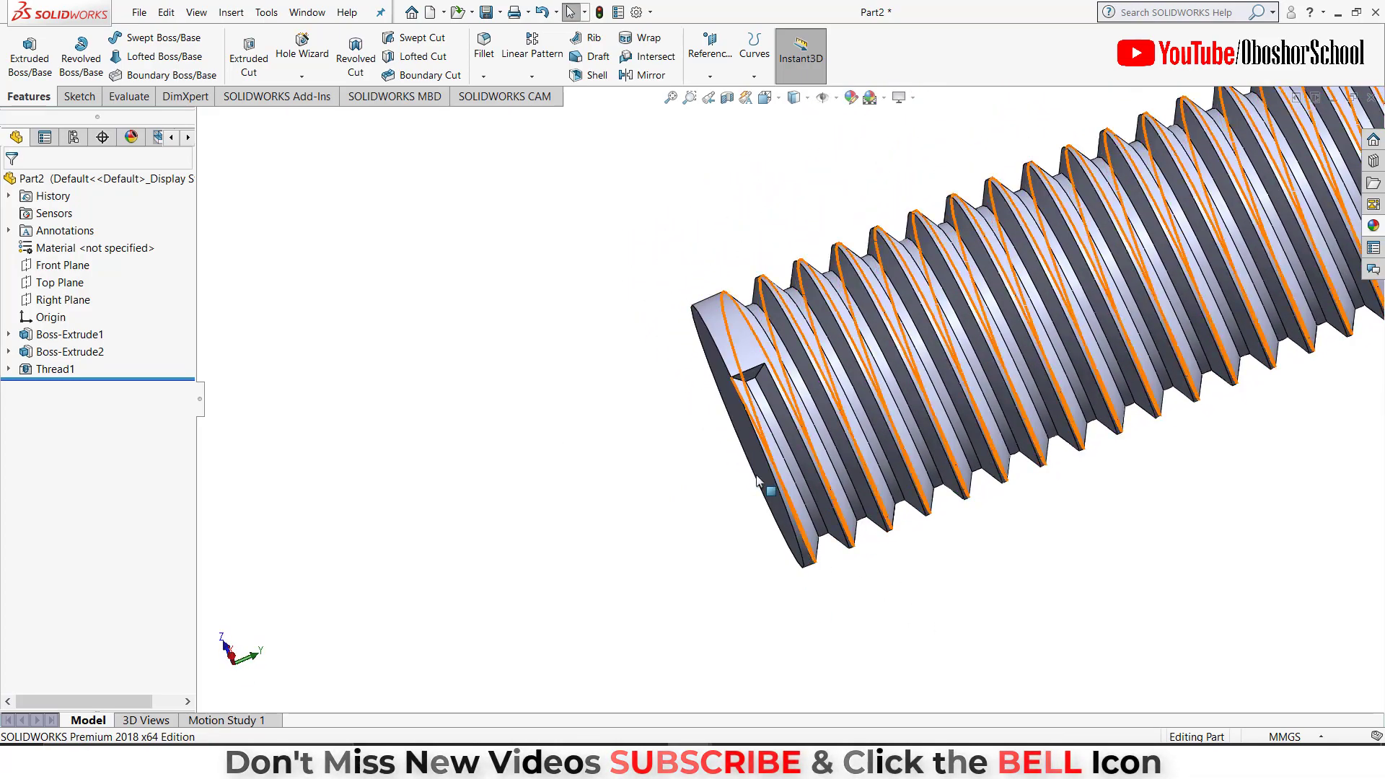
click(65, 369)
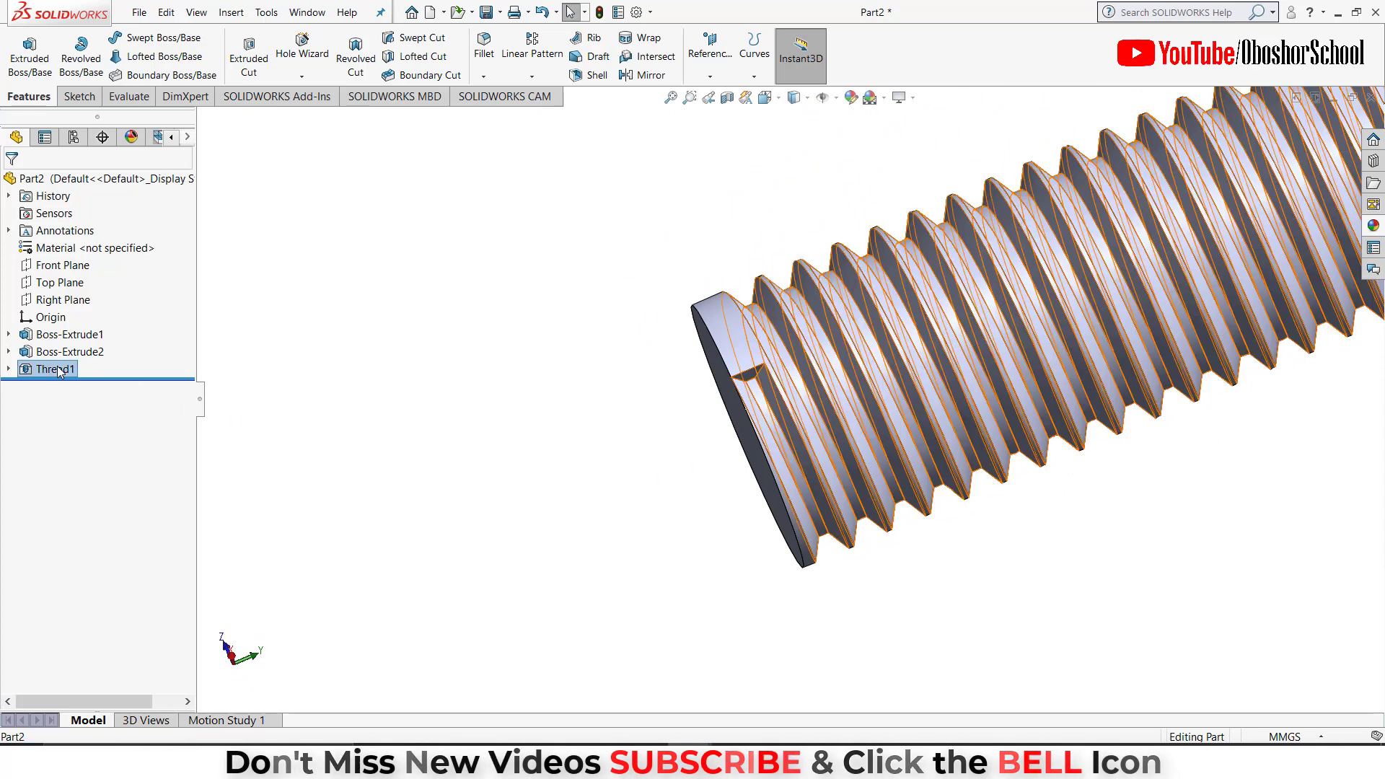
Edit Thread1 to start with a reversed 4.00 mm offset from the tip.
click(71, 324)
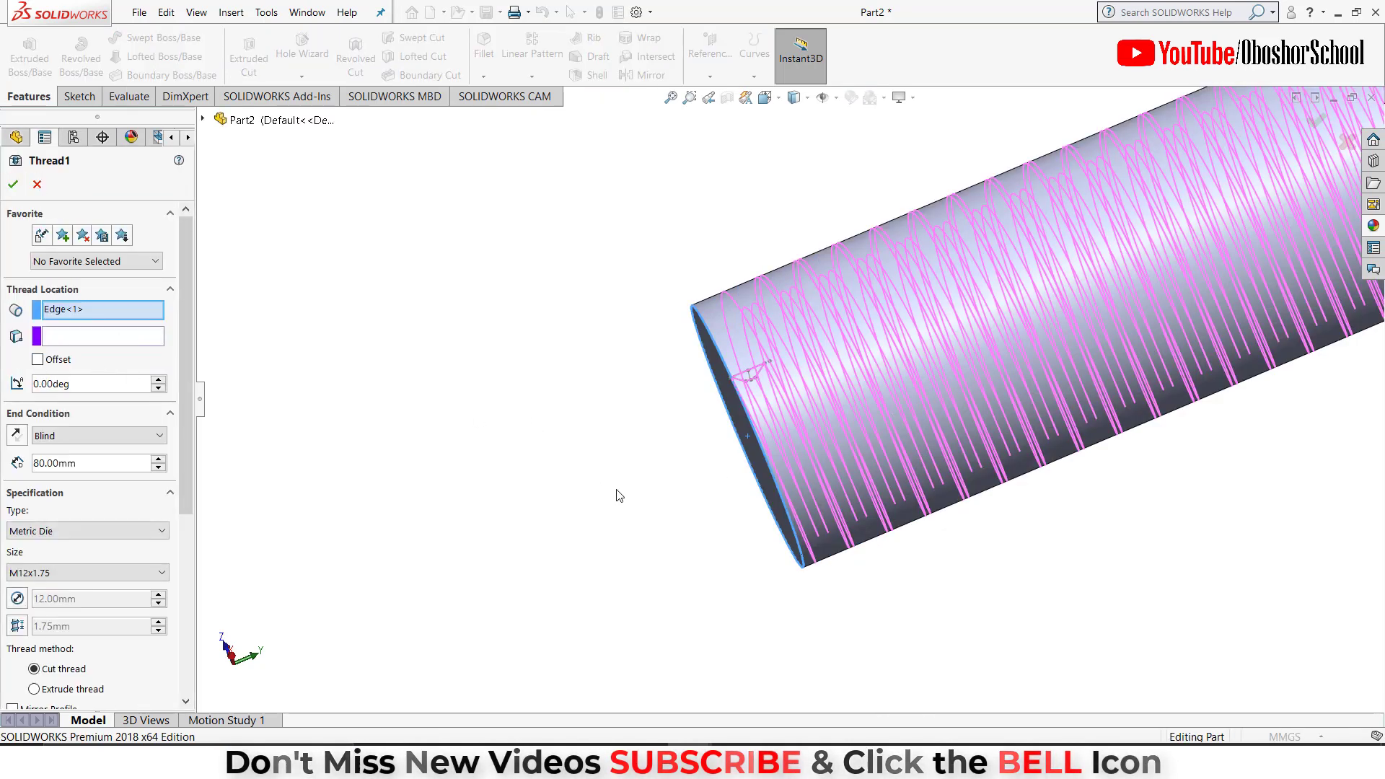
click(38, 360)
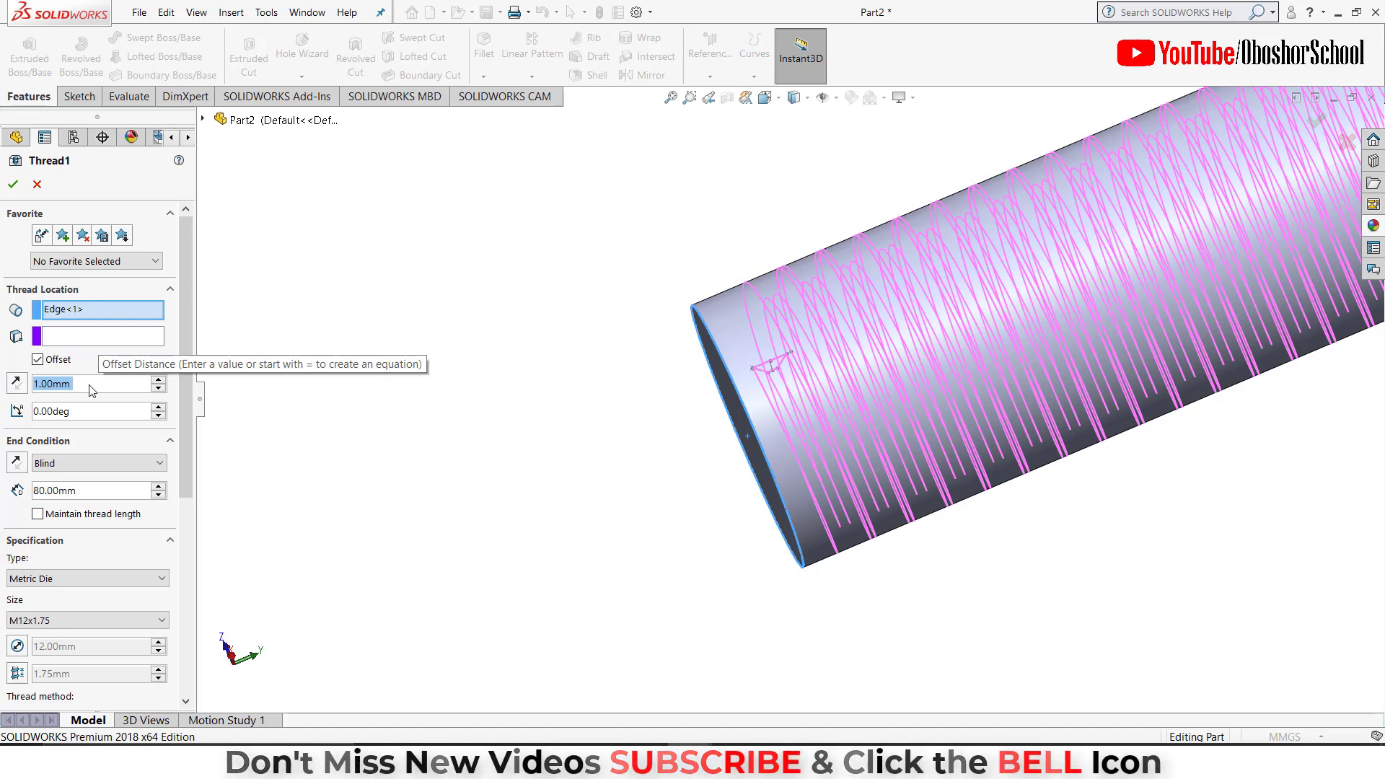
scroll(92, 391, up, 3)
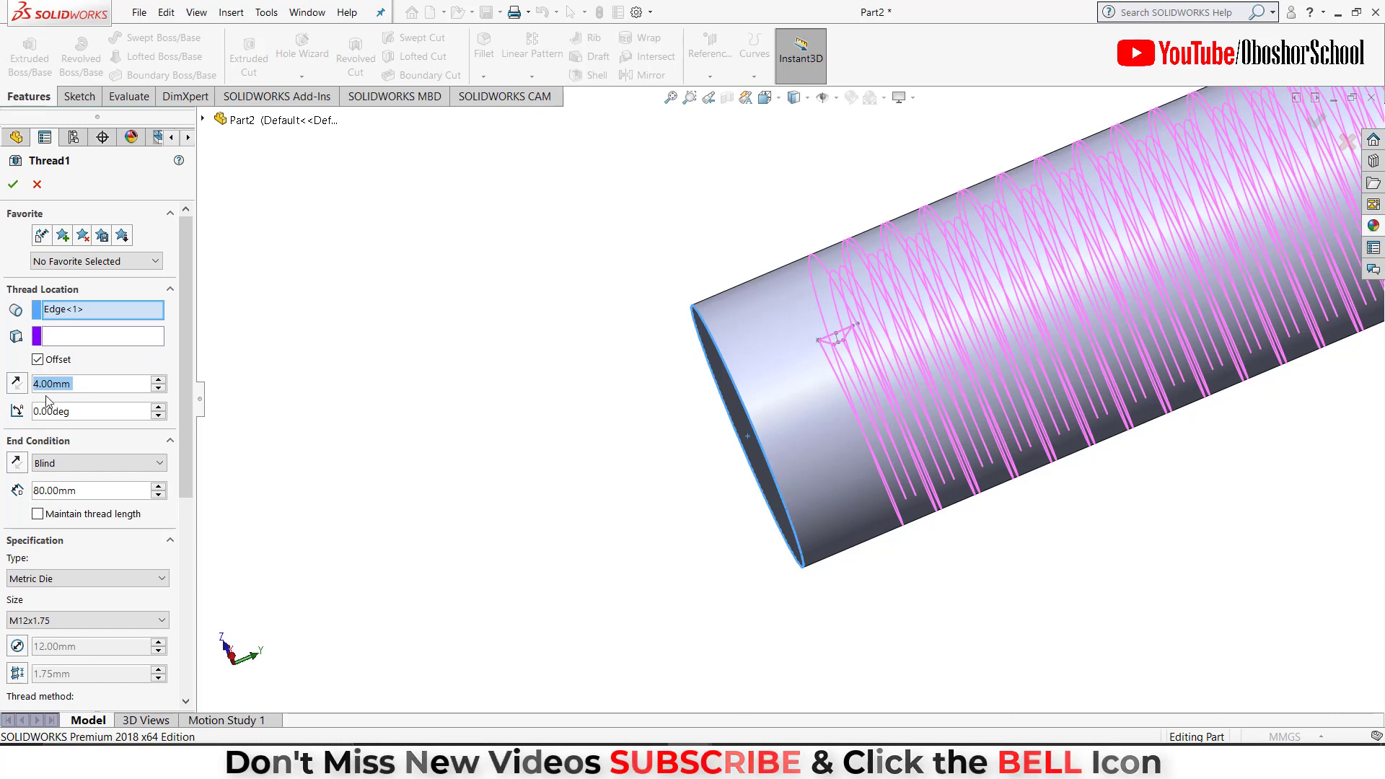
click(17, 383)
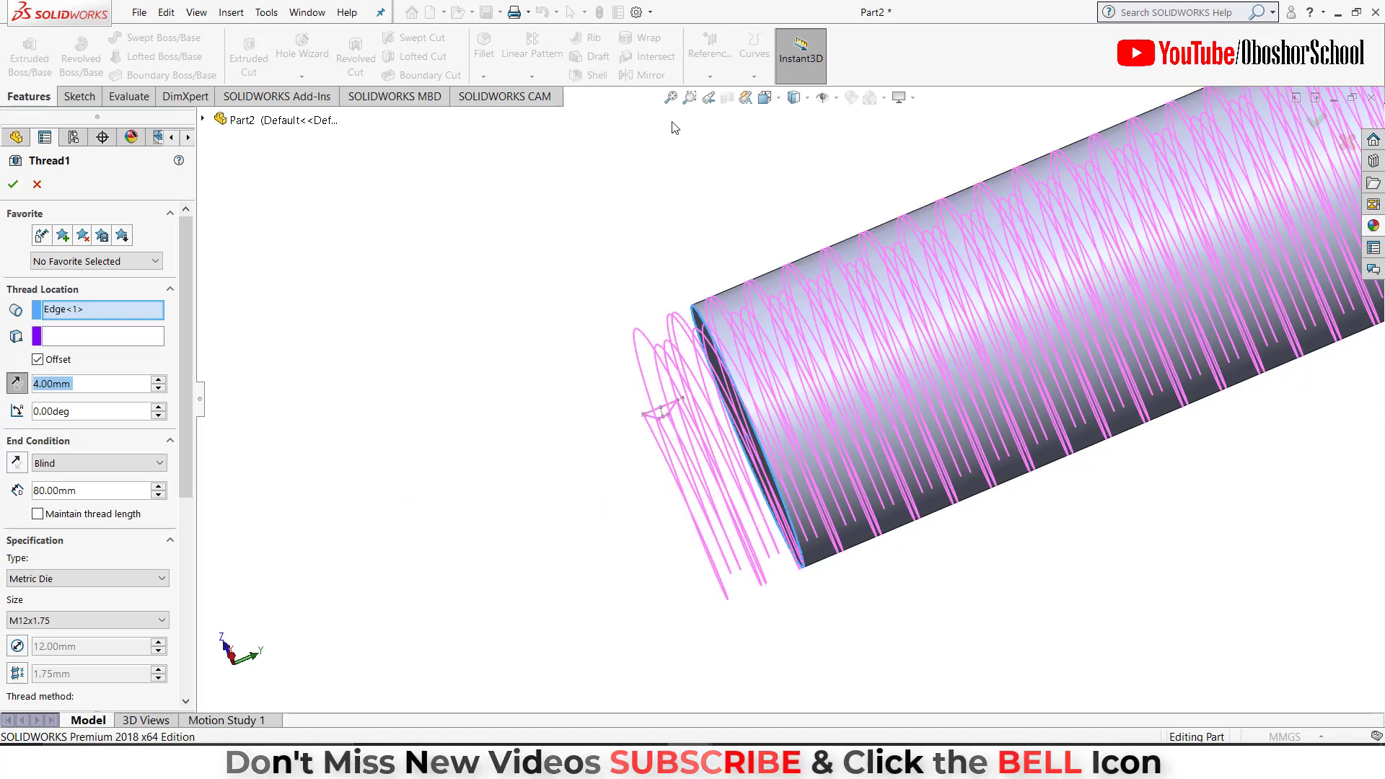
Change the thread's blind depth to 83 mm and apply the edit.
click(671, 97)
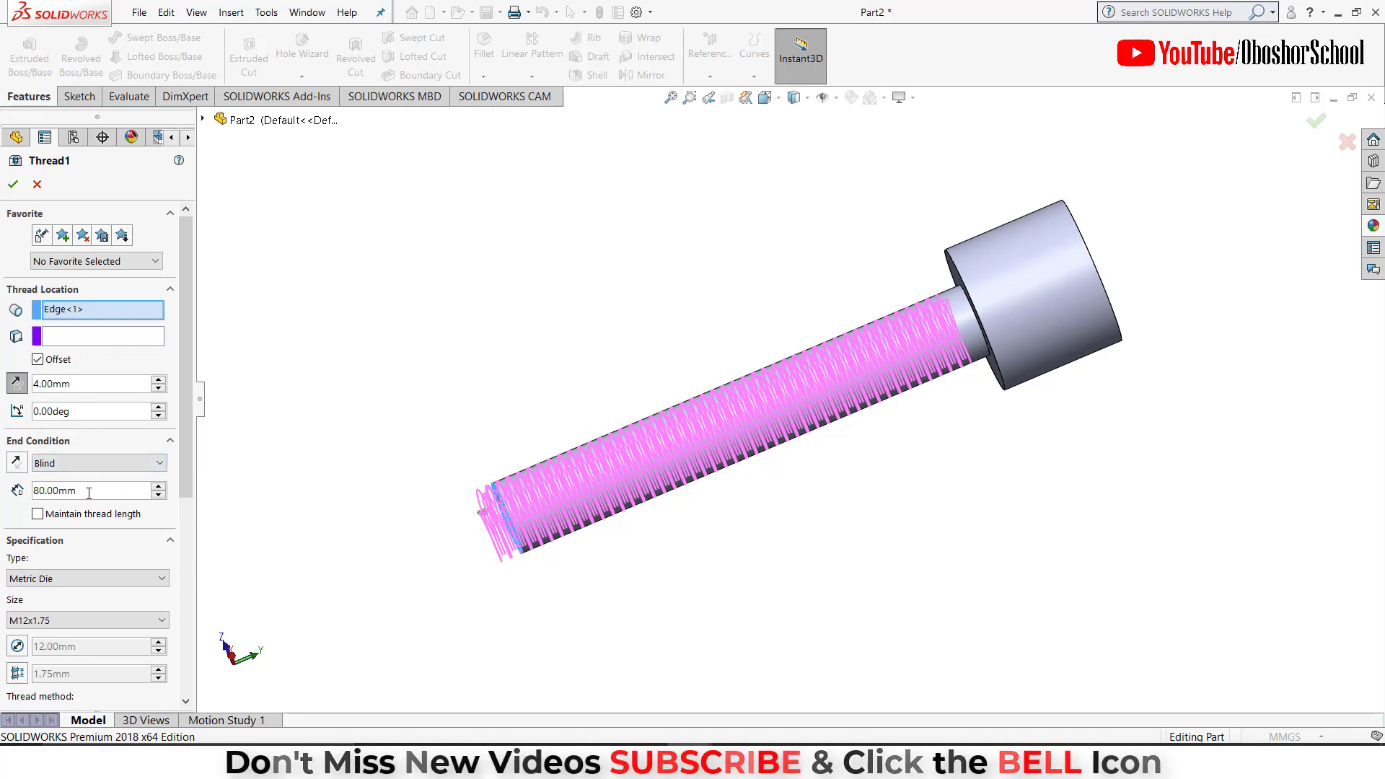
drag(89, 492, 31, 490)
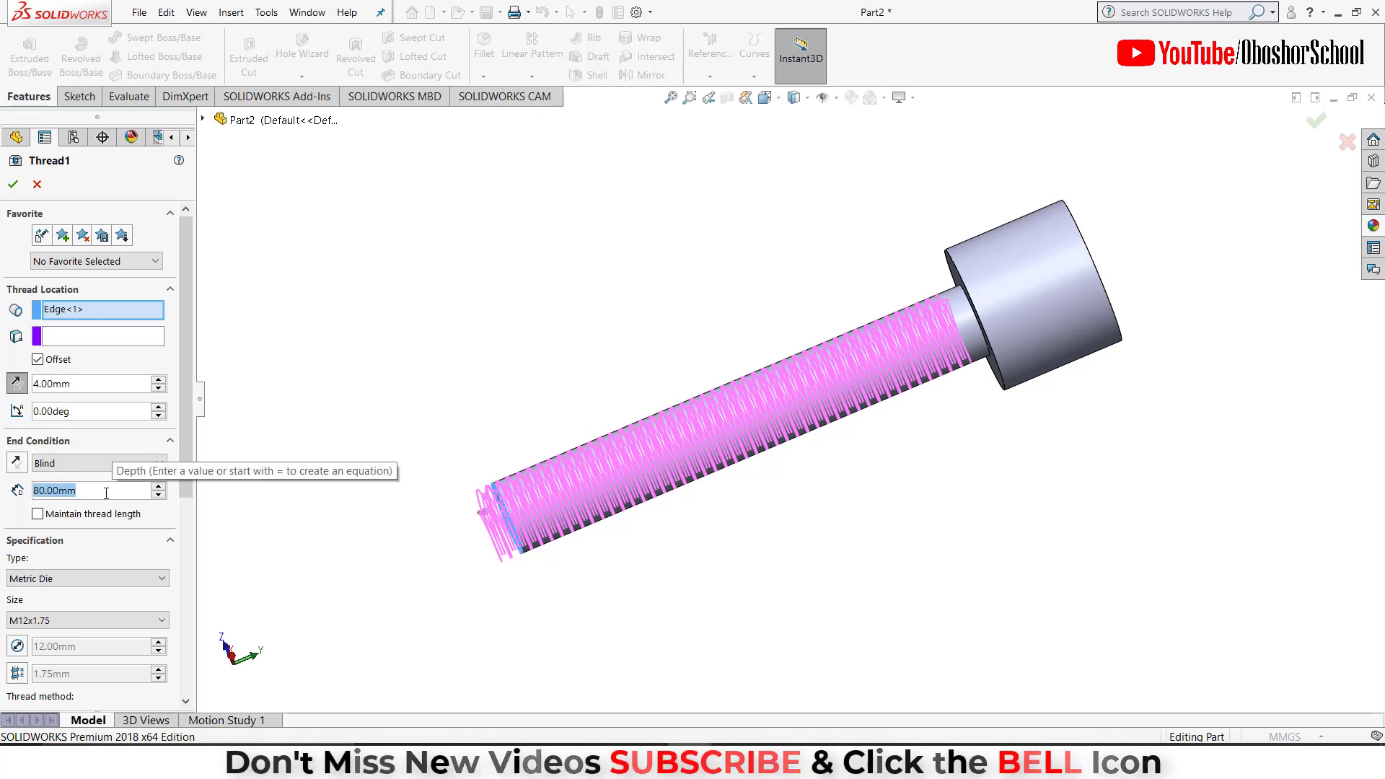
text(83)
key(Return)
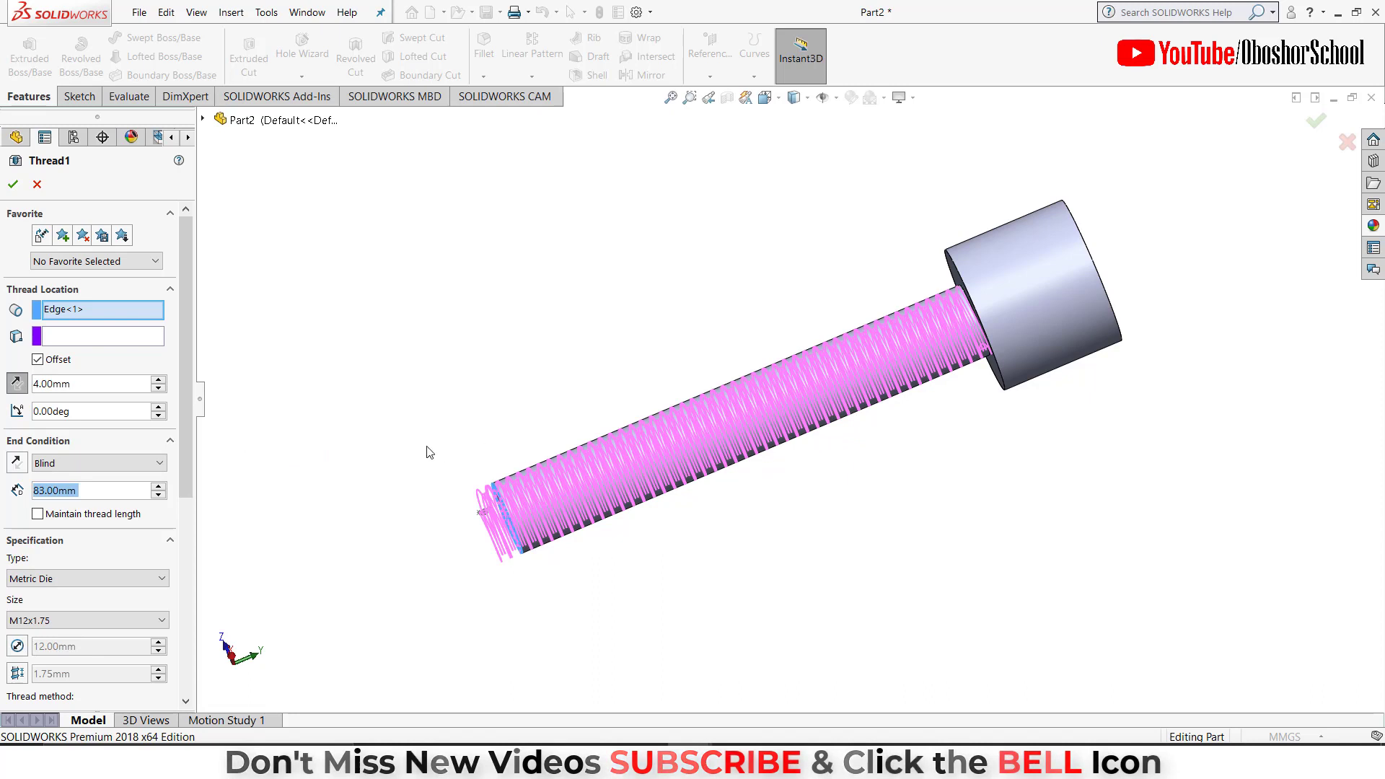
click(13, 184)
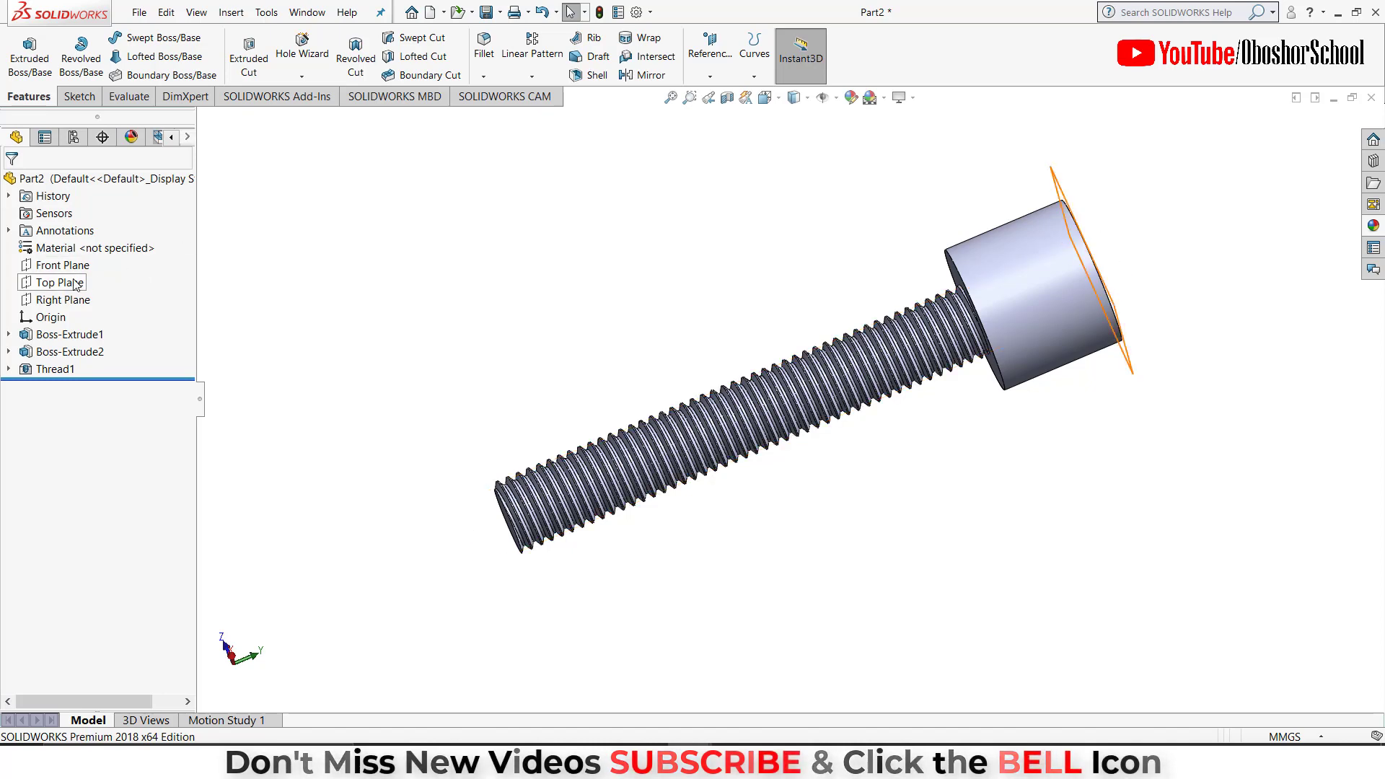
On the Front Plane, sketch a vertical centerline down from the origin through the bolt head.
click(54, 269)
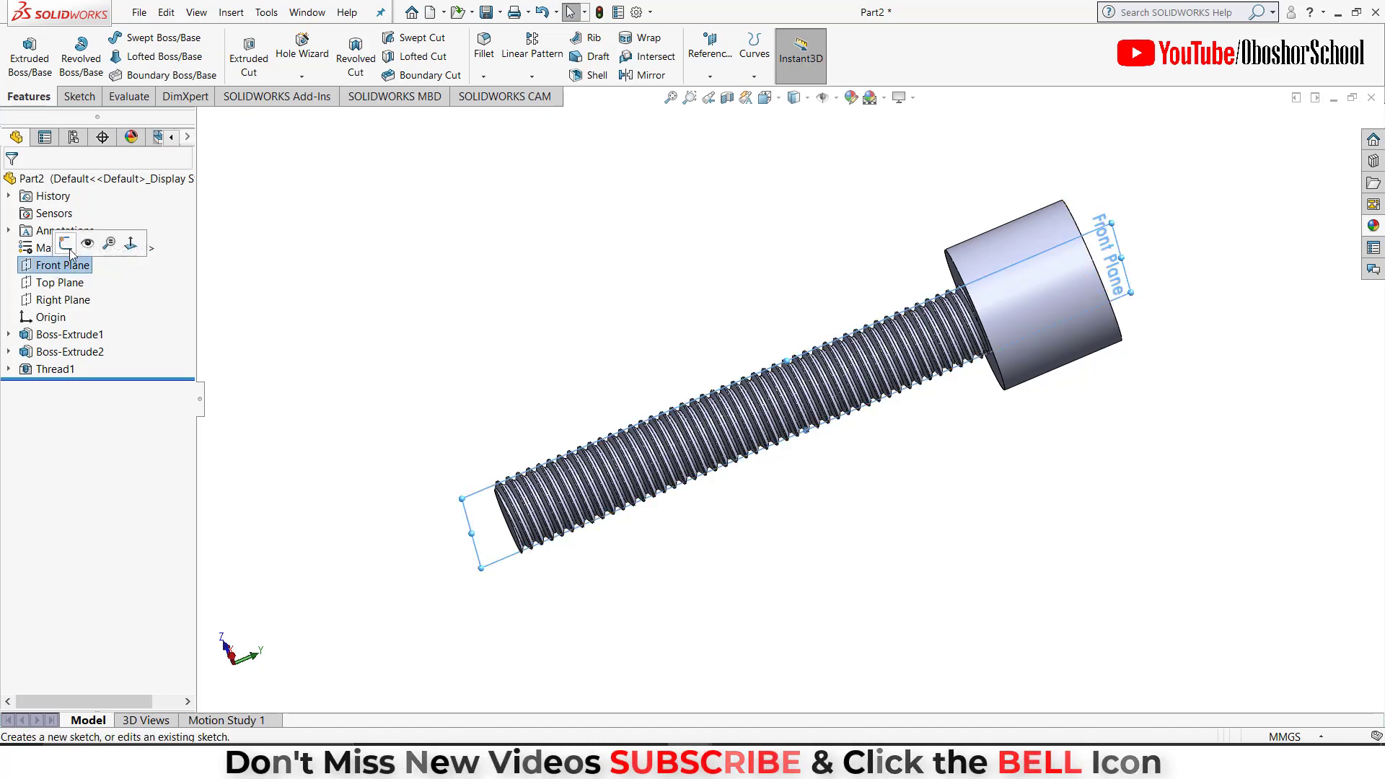
click(131, 244)
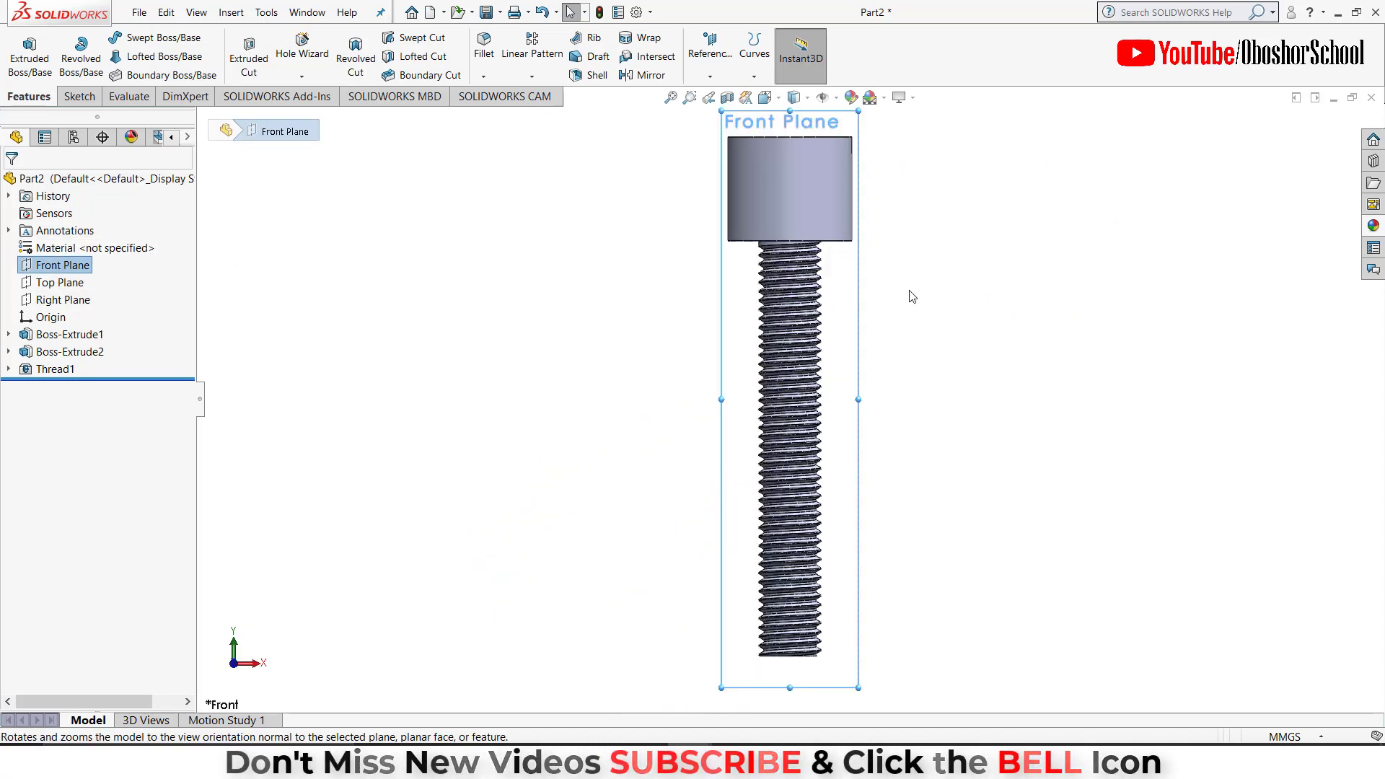
click(80, 96)
click(150, 40)
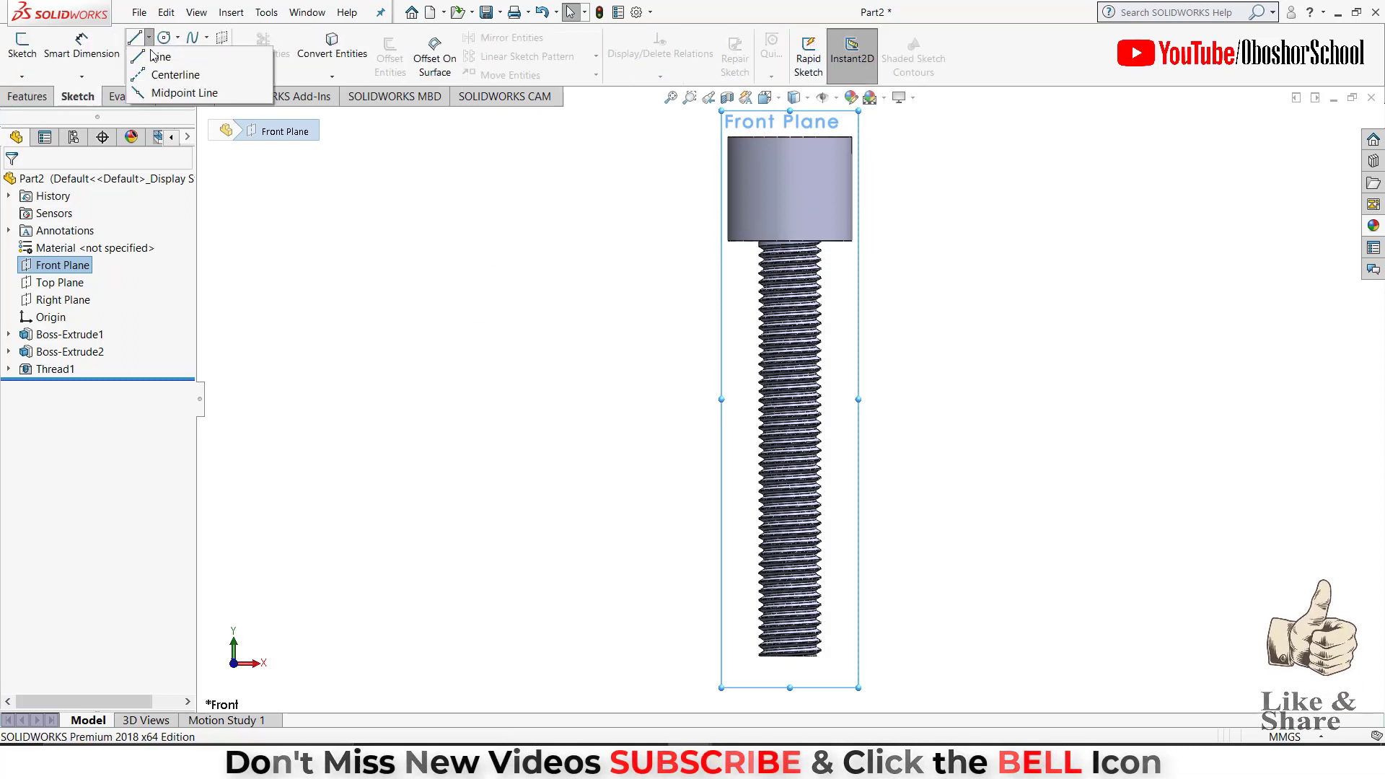
click(169, 72)
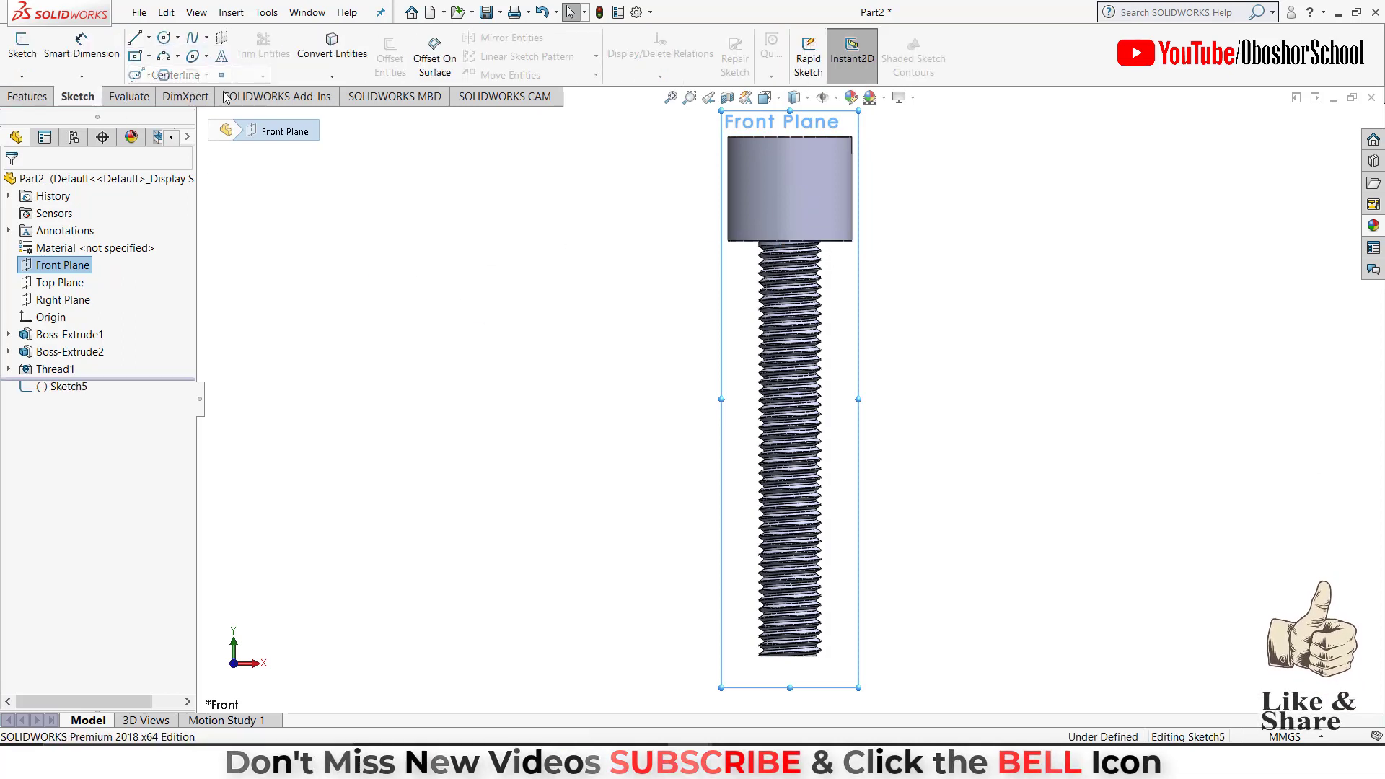
click(790, 137)
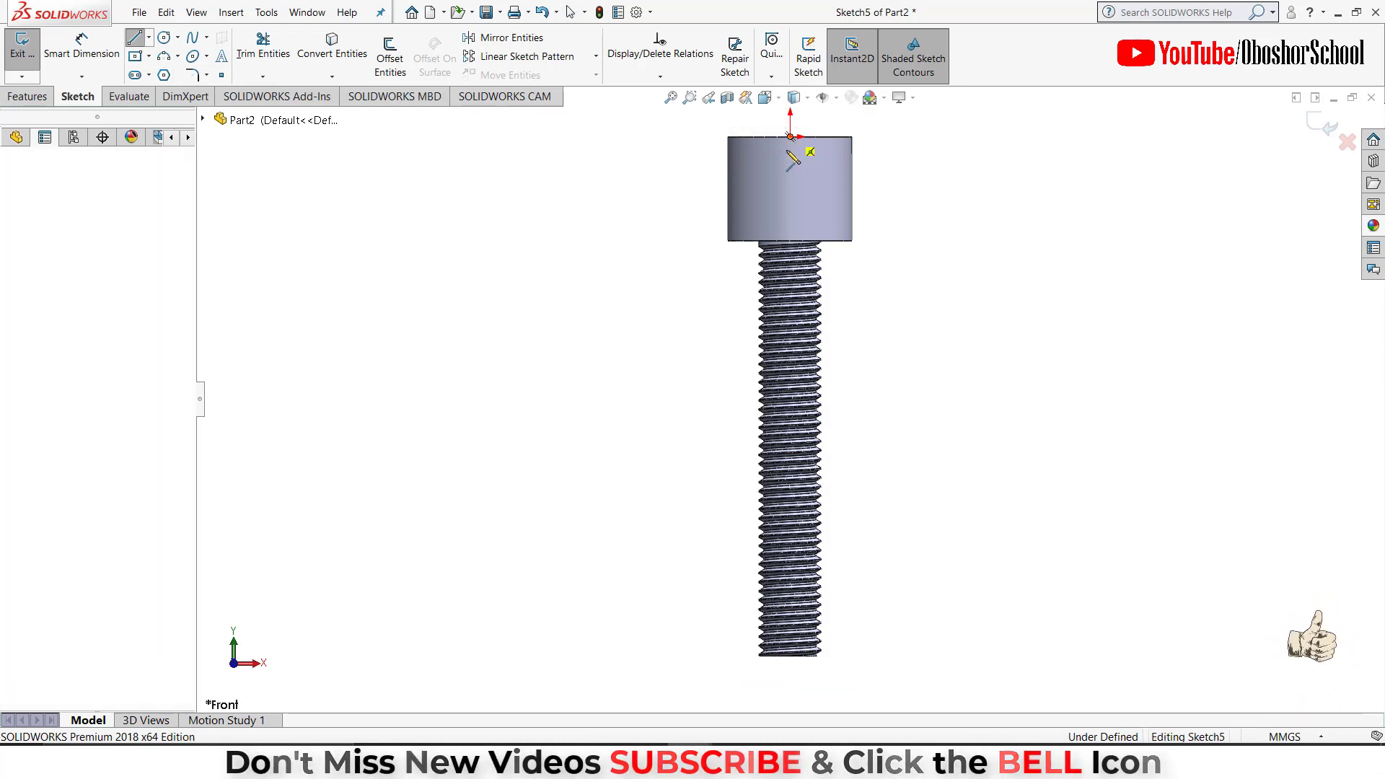
click(790, 234)
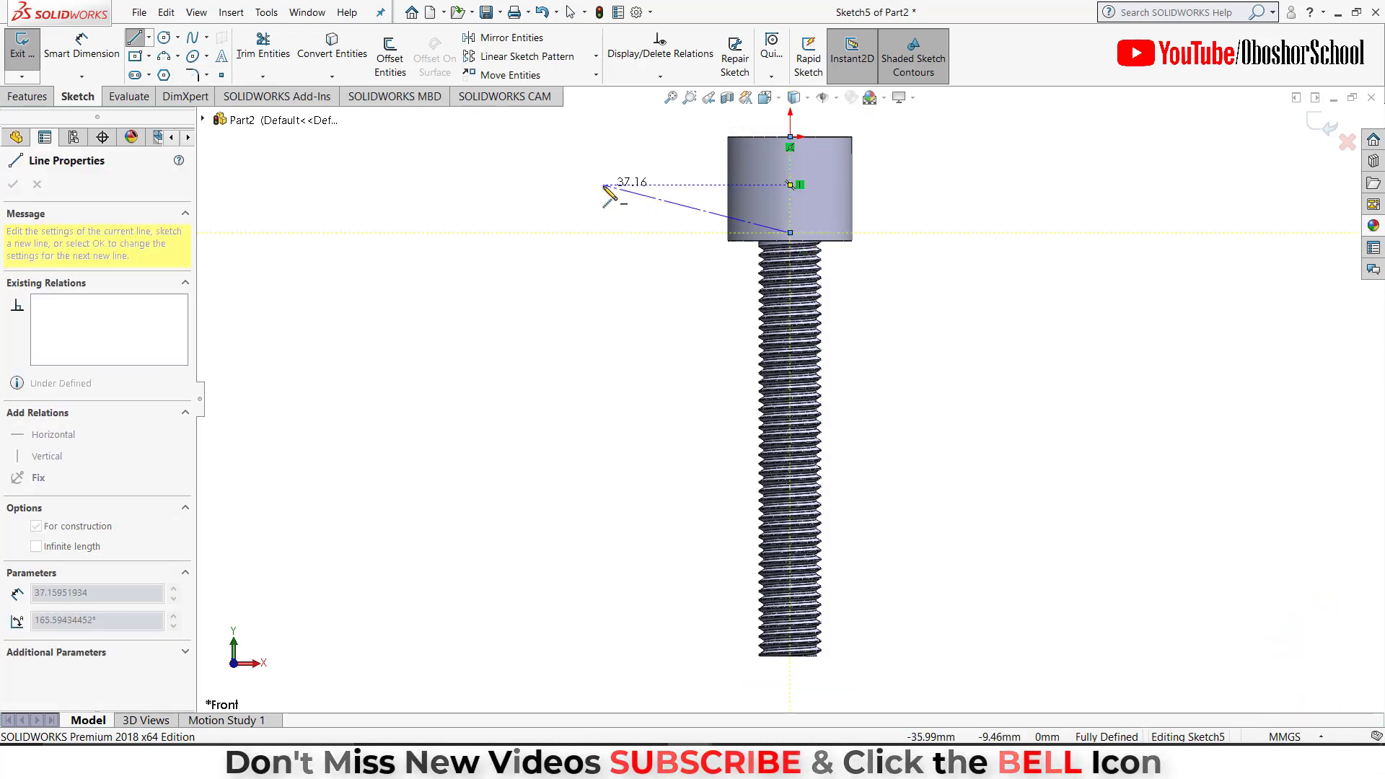
right_click(612, 189)
click(710, 192)
key(Escape)
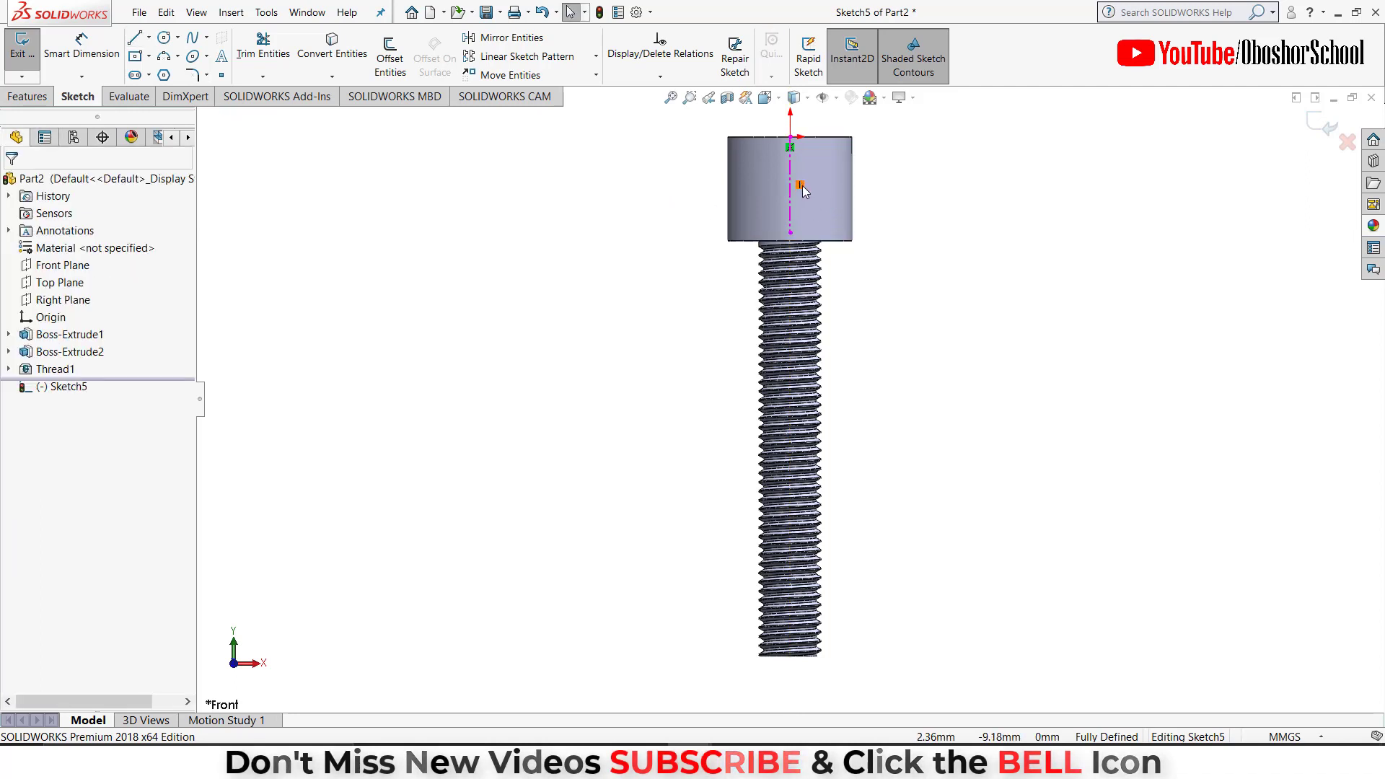
Draw a circle centred on the centerline and dimension its diameter to 5 mm.
click(164, 37)
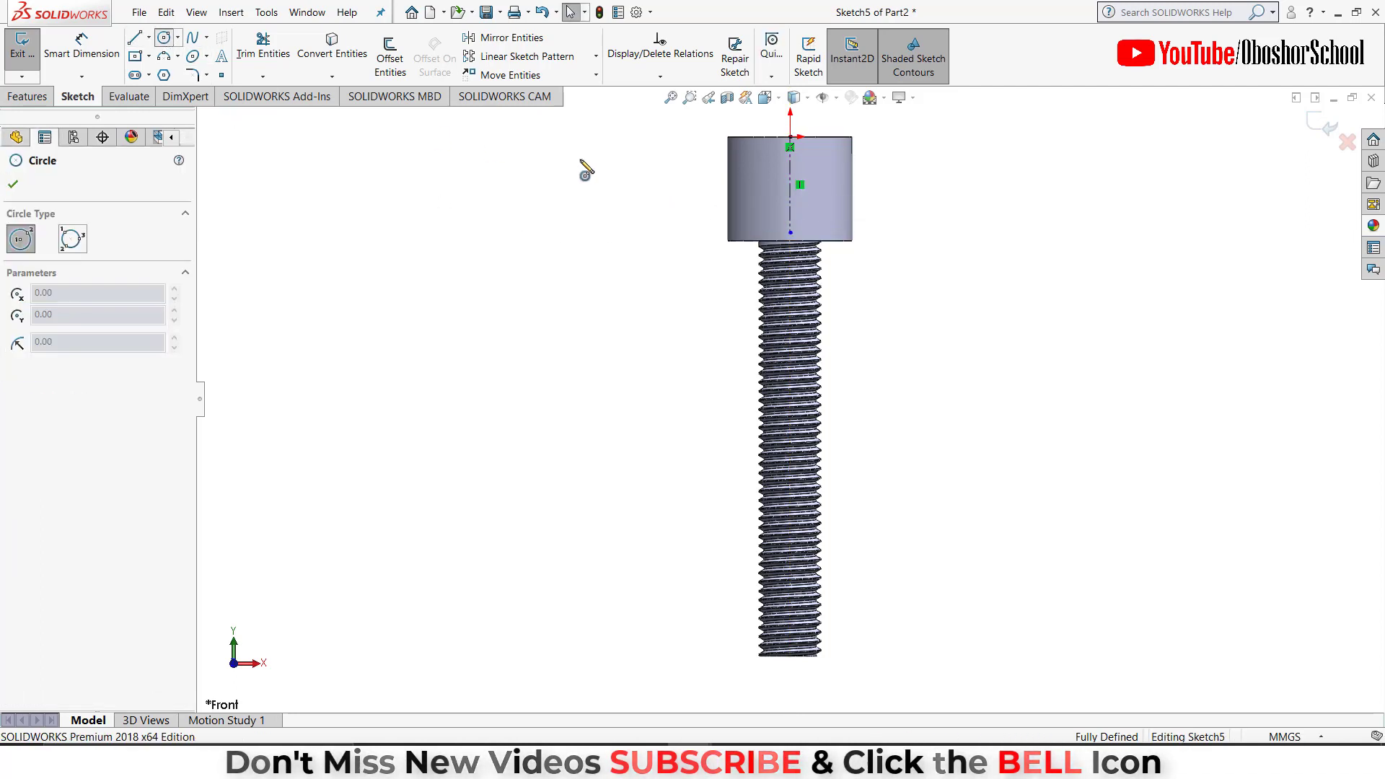
click(789, 193)
click(808, 211)
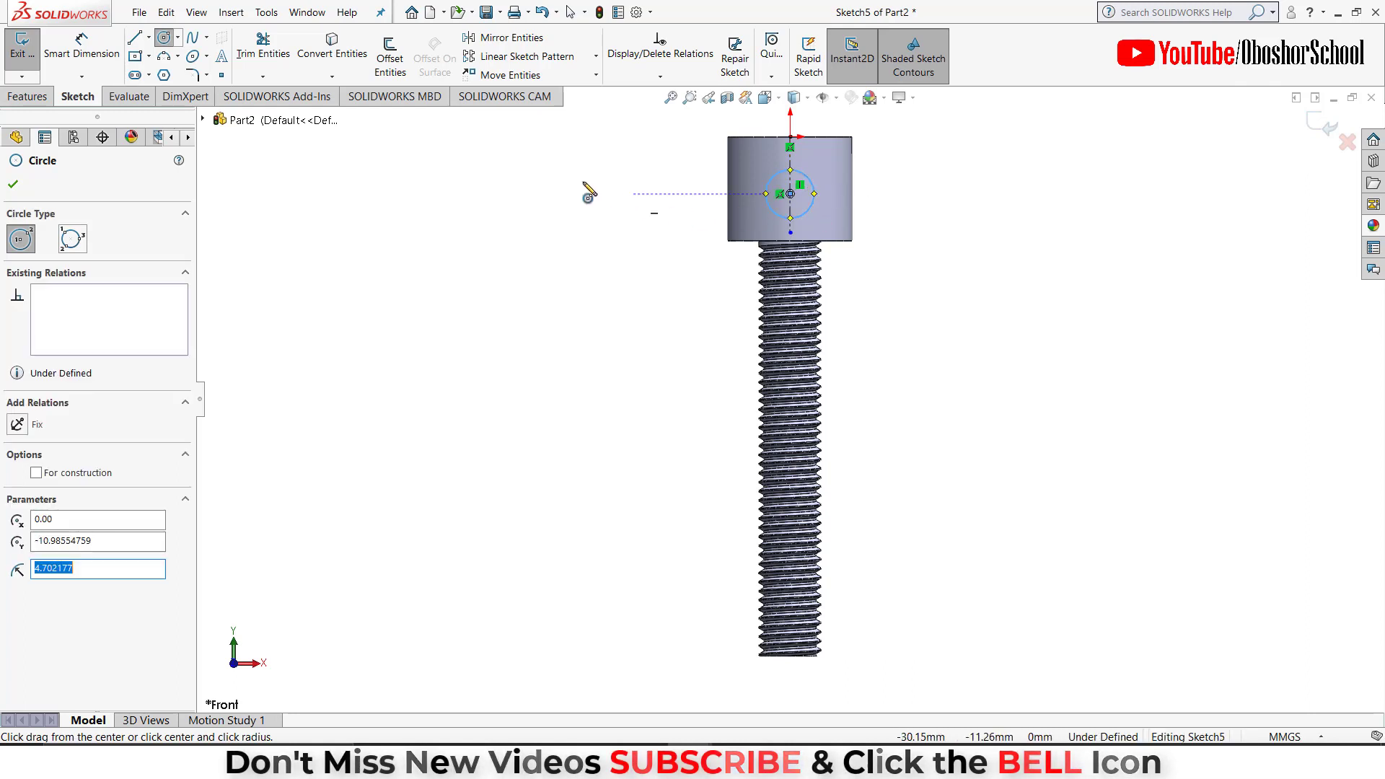
right_click(517, 168)
click(570, 180)
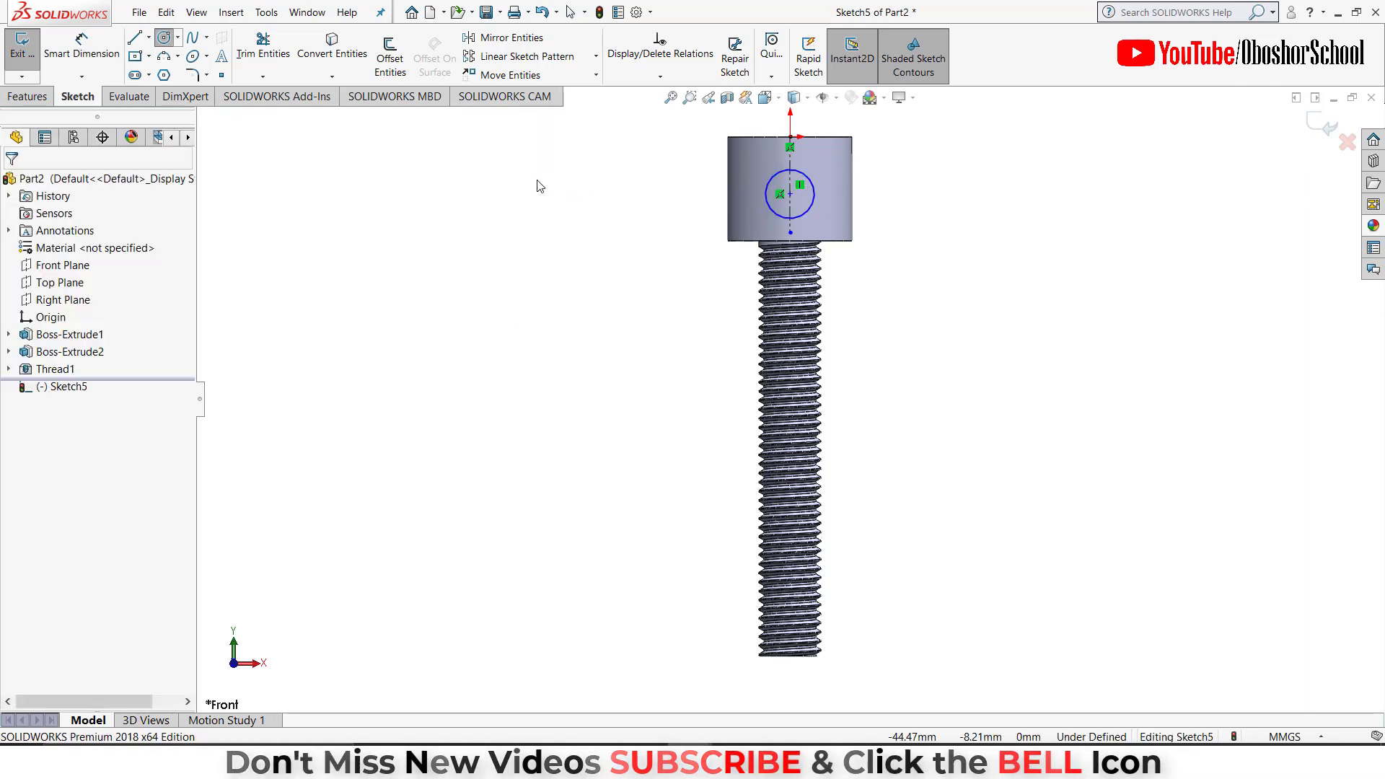
click(95, 49)
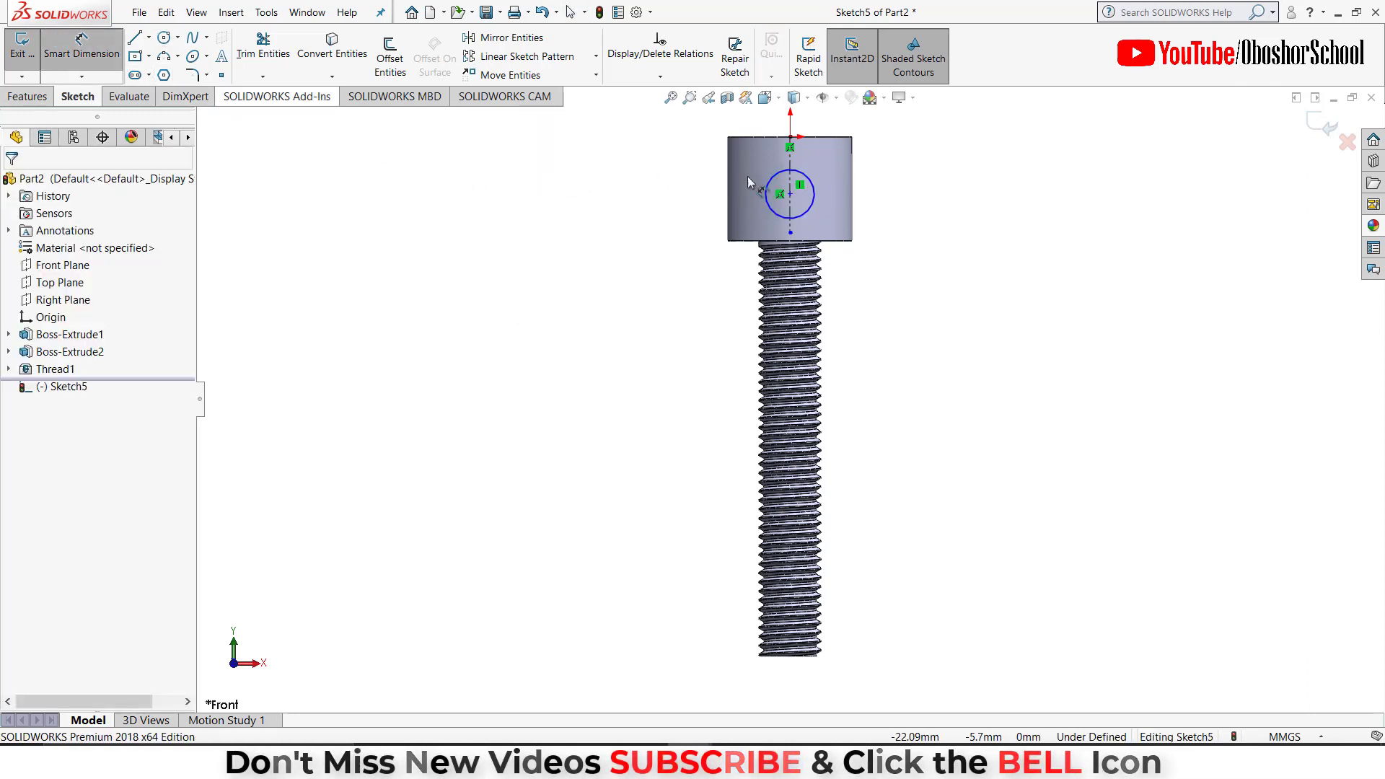
click(687, 207)
click(577, 203)
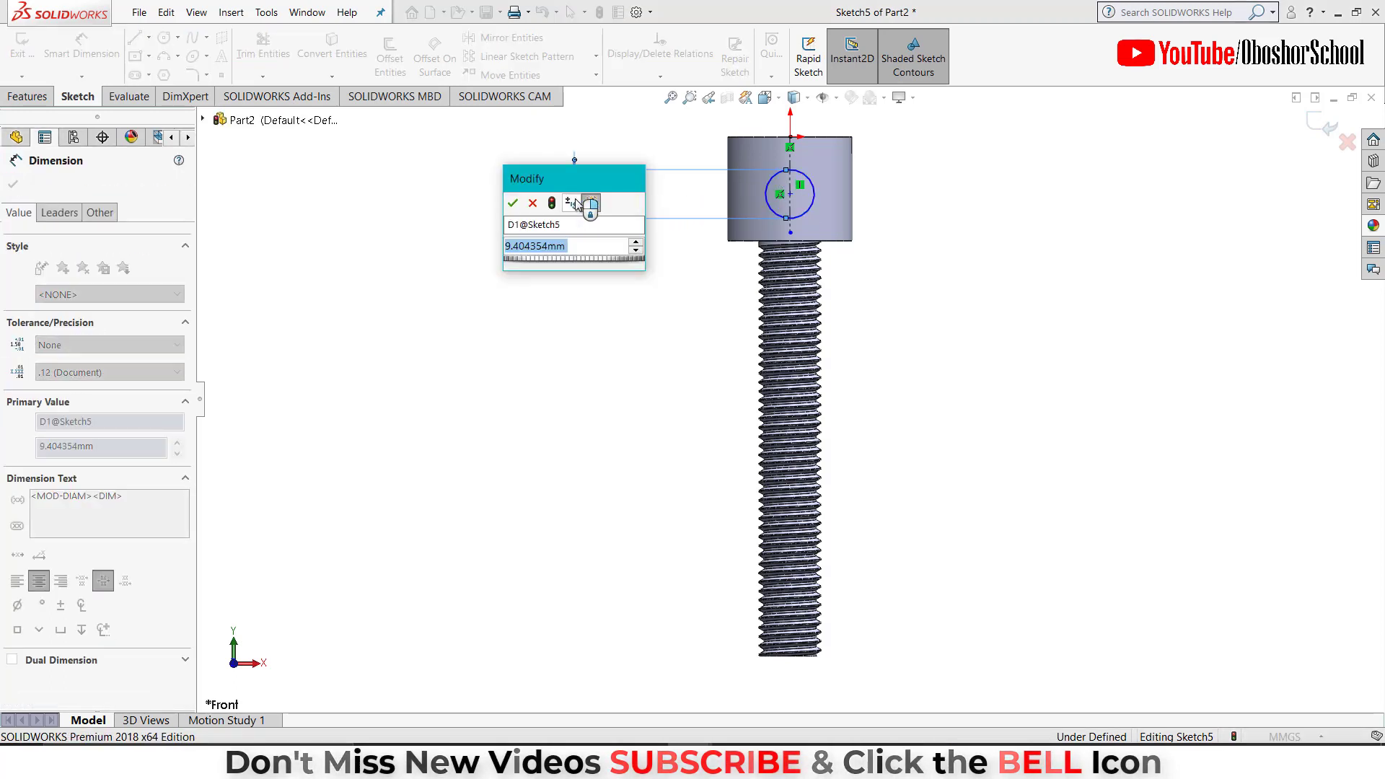
text(5)
key(Return)
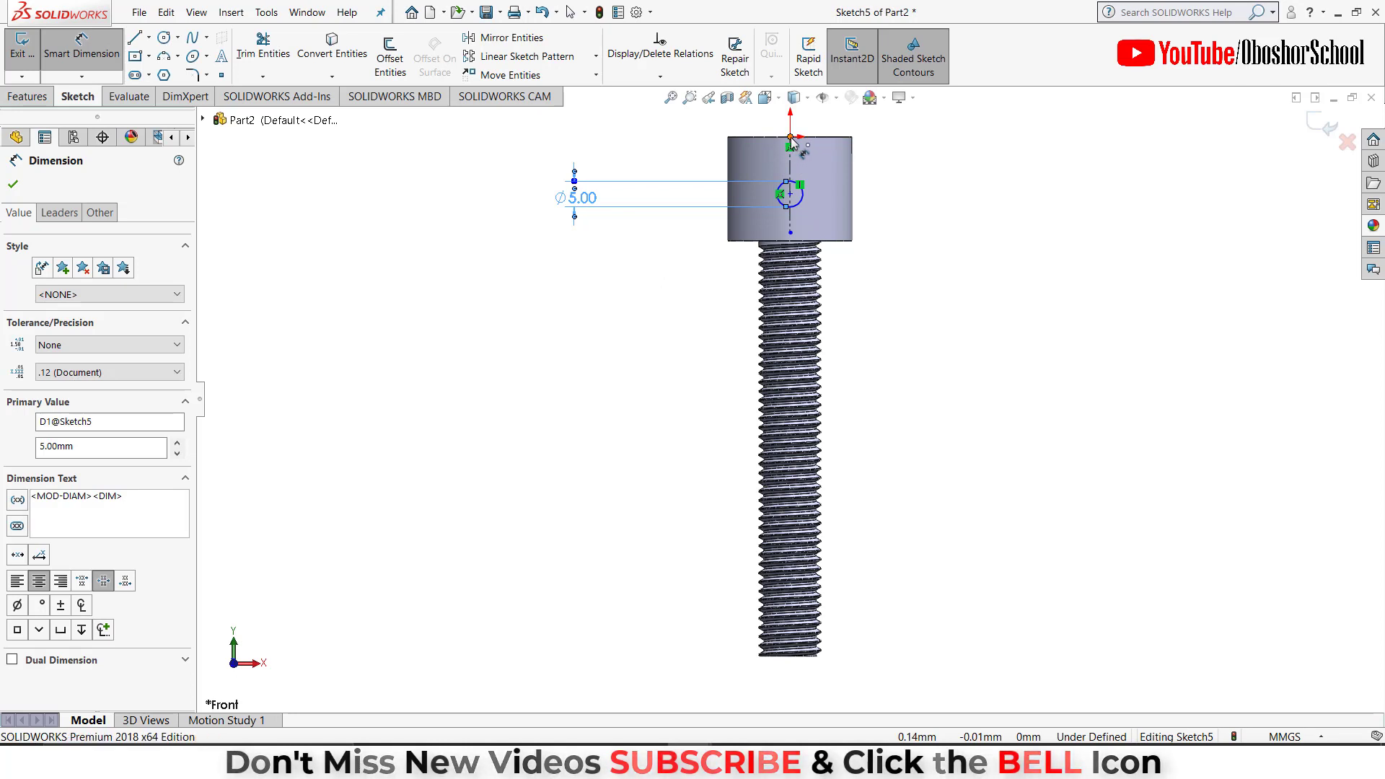
Dimension the circle centre 10 mm below the head top to fully define the sketch.
click(791, 144)
click(794, 195)
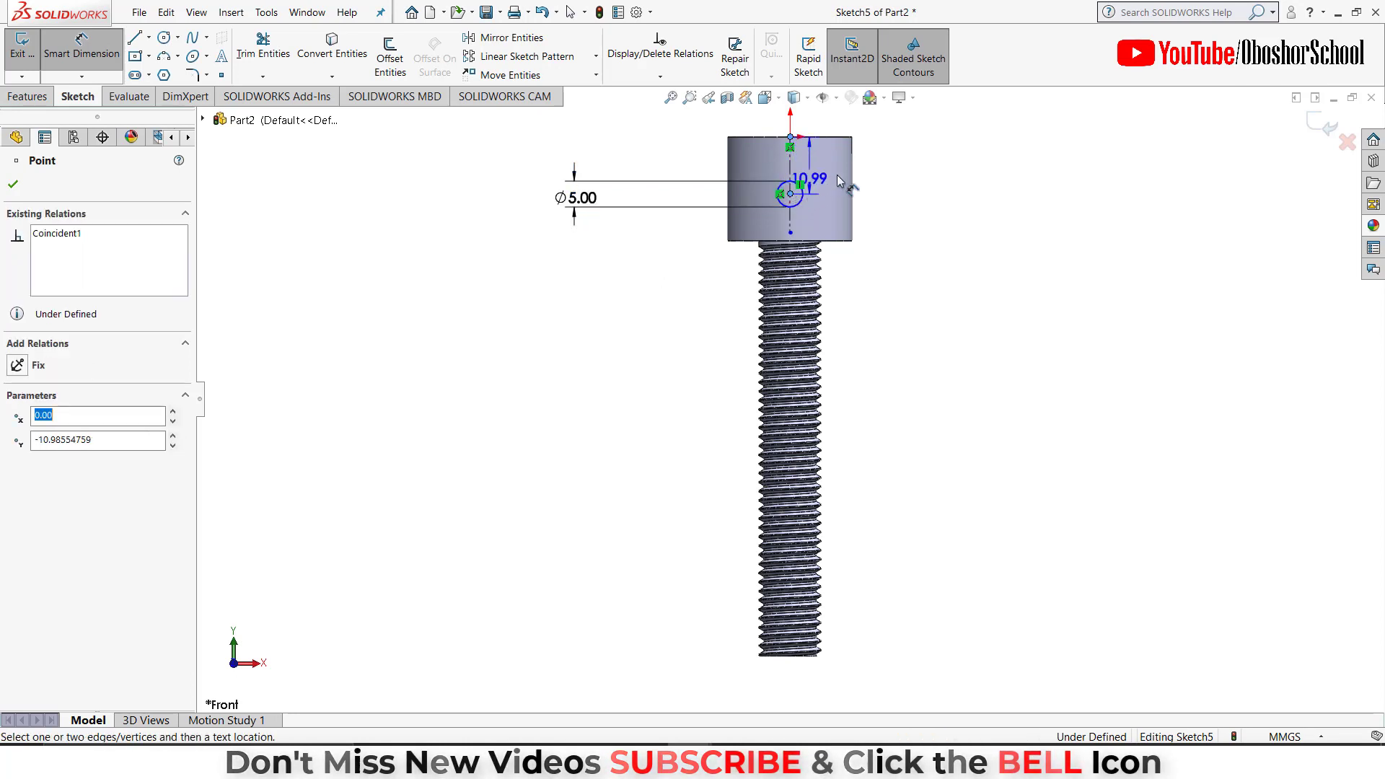
click(905, 169)
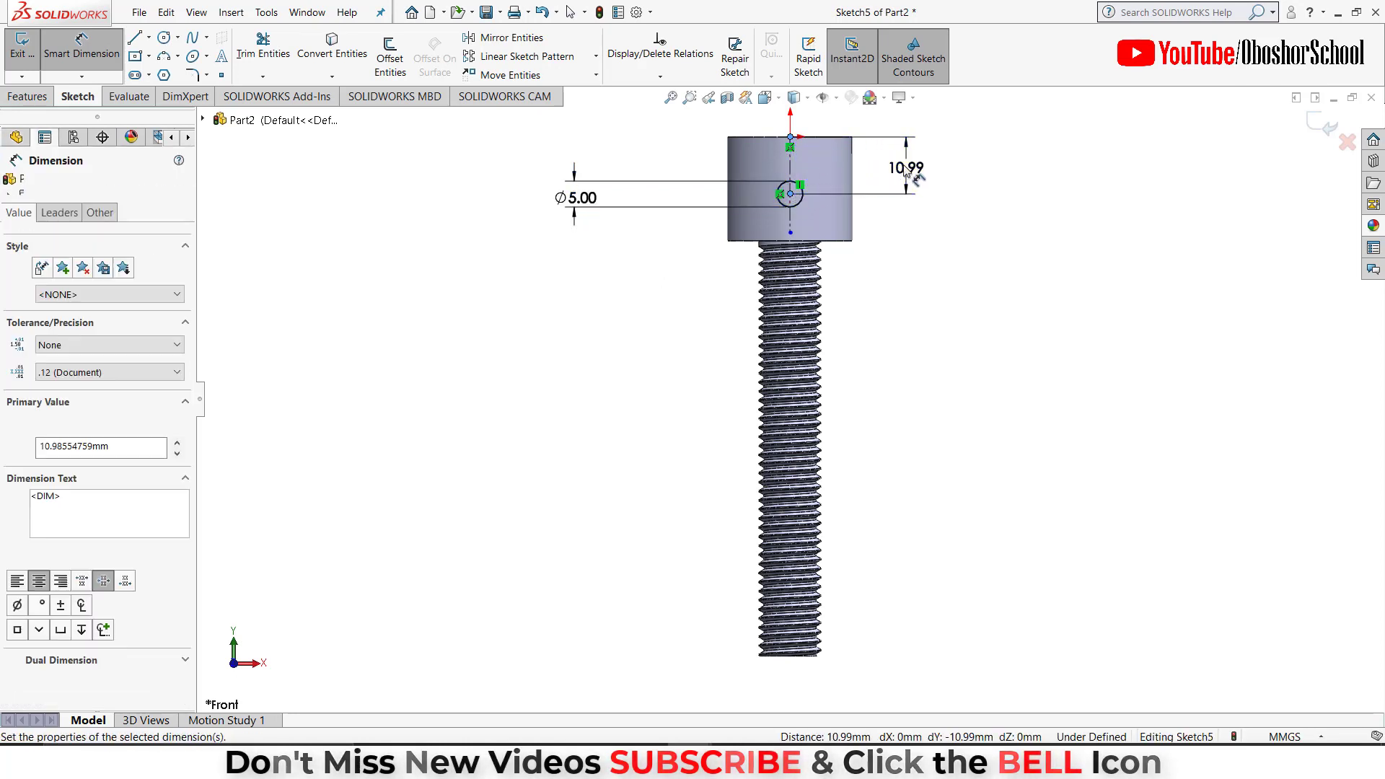
text(10)
key(Return)
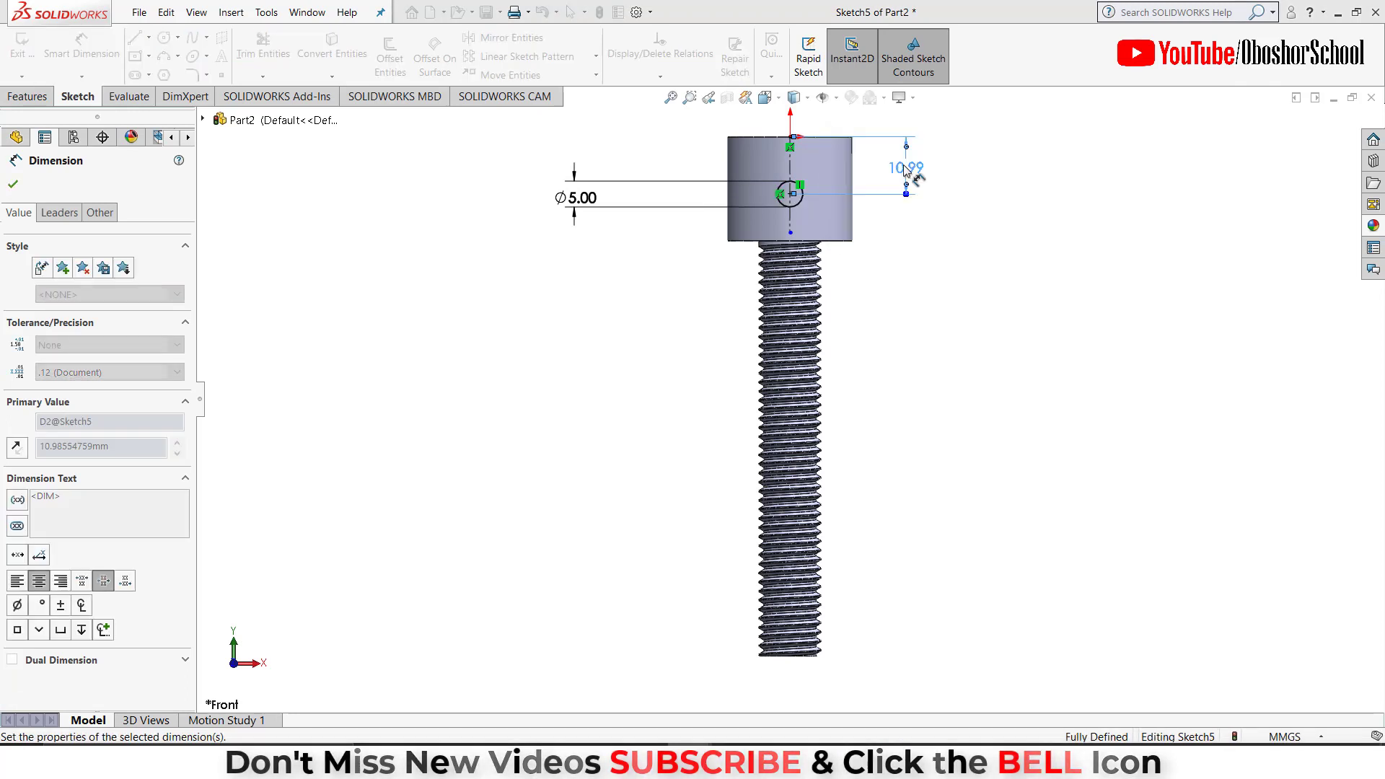
click(13, 184)
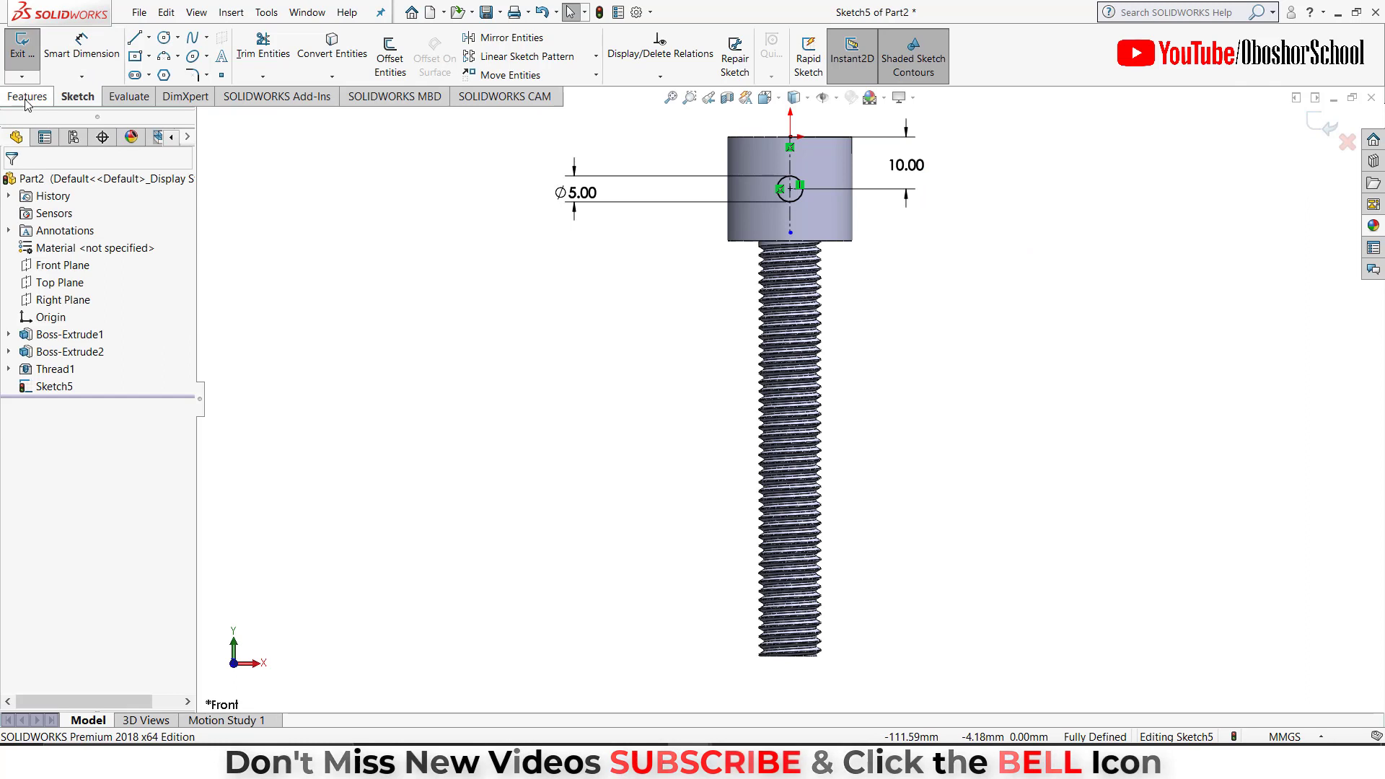
click(27, 98)
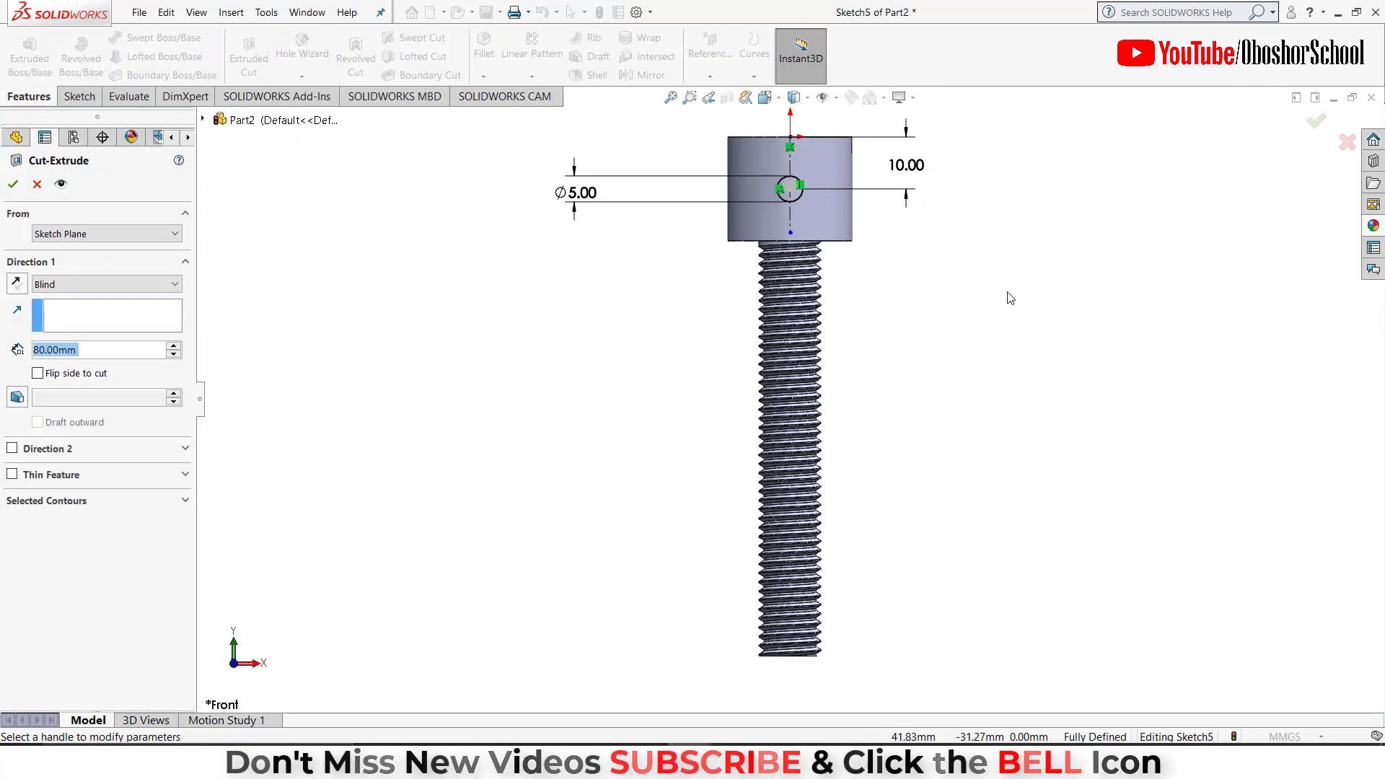
Make the Ø5 mm Cut-Extrude go Through All - Both across the bolt head.
mouse_move(1020, 287)
middle_down()
mouse_move(899, 282)
mouse_move(835, 297)
middle_up()
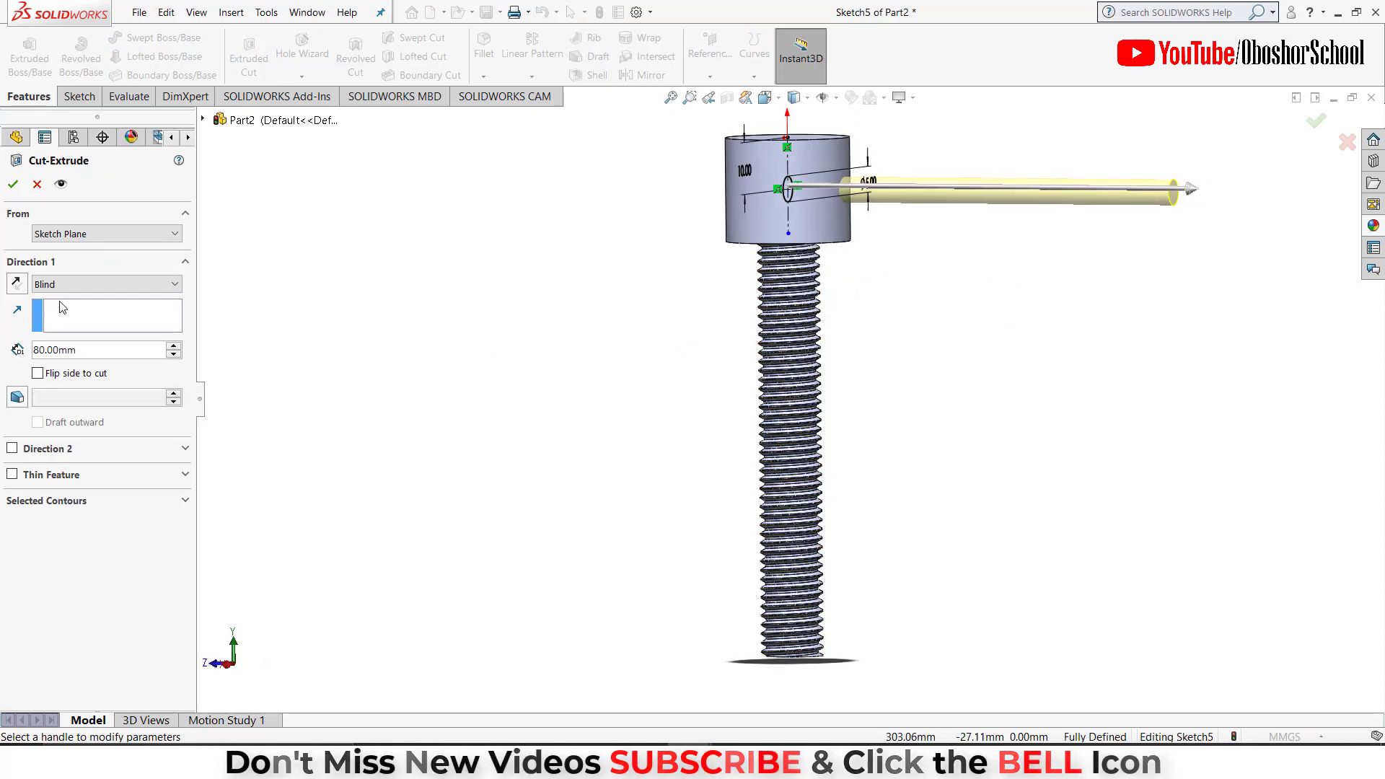
click(151, 286)
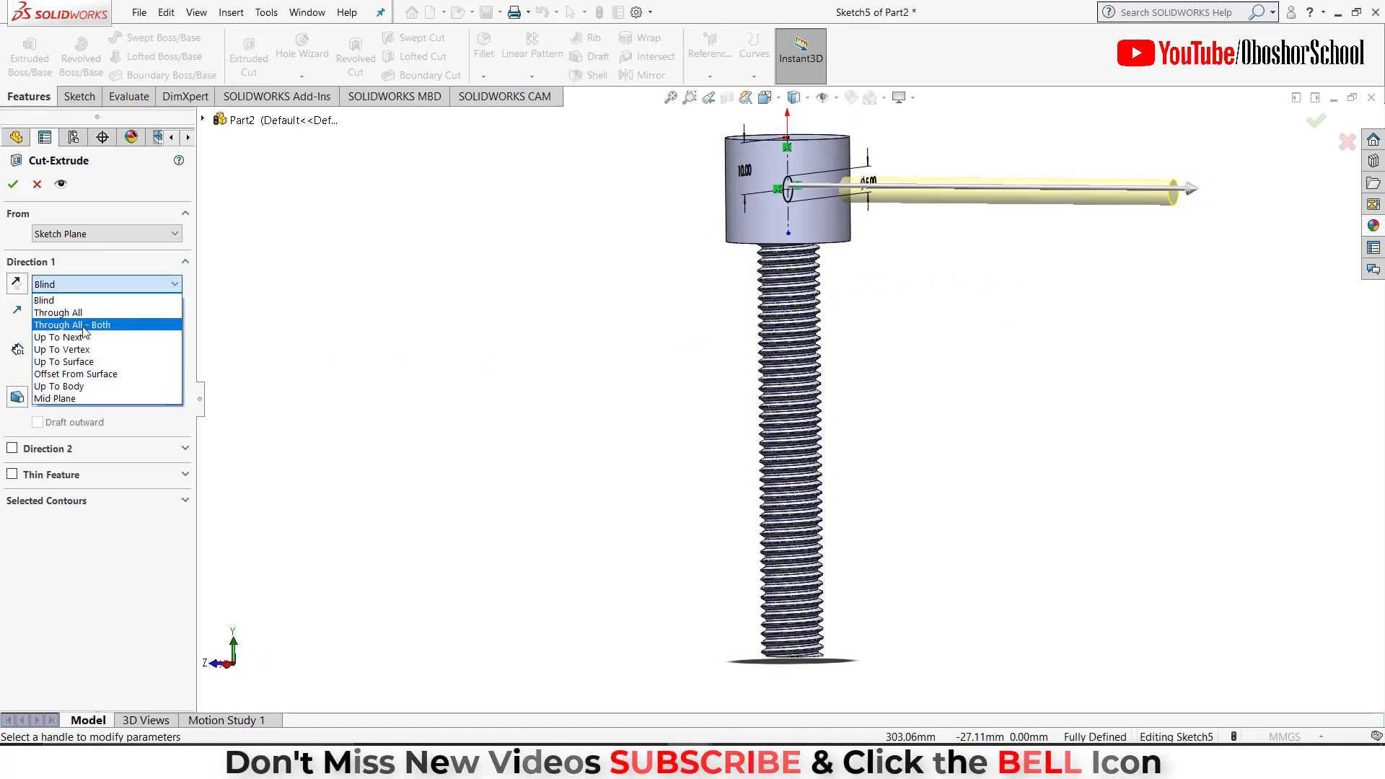
click(116, 325)
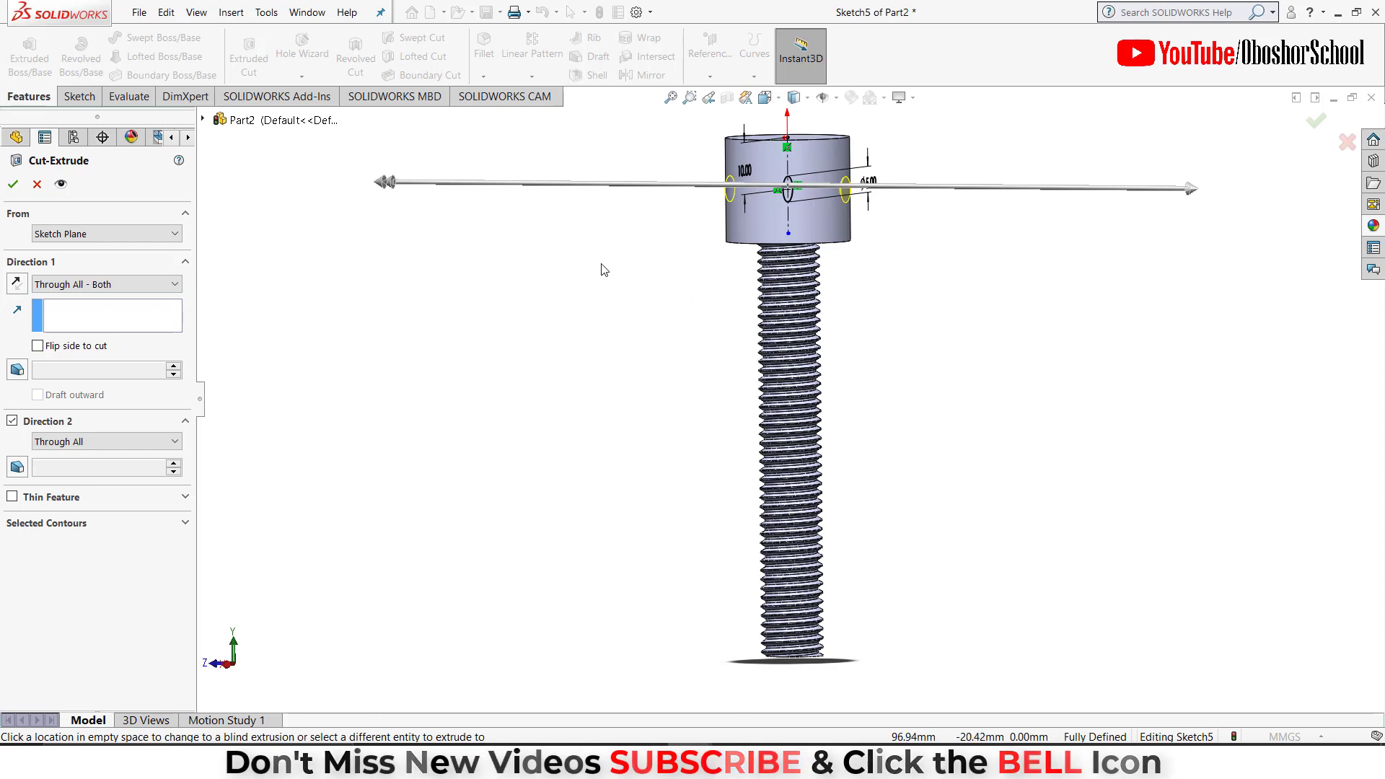
click(13, 184)
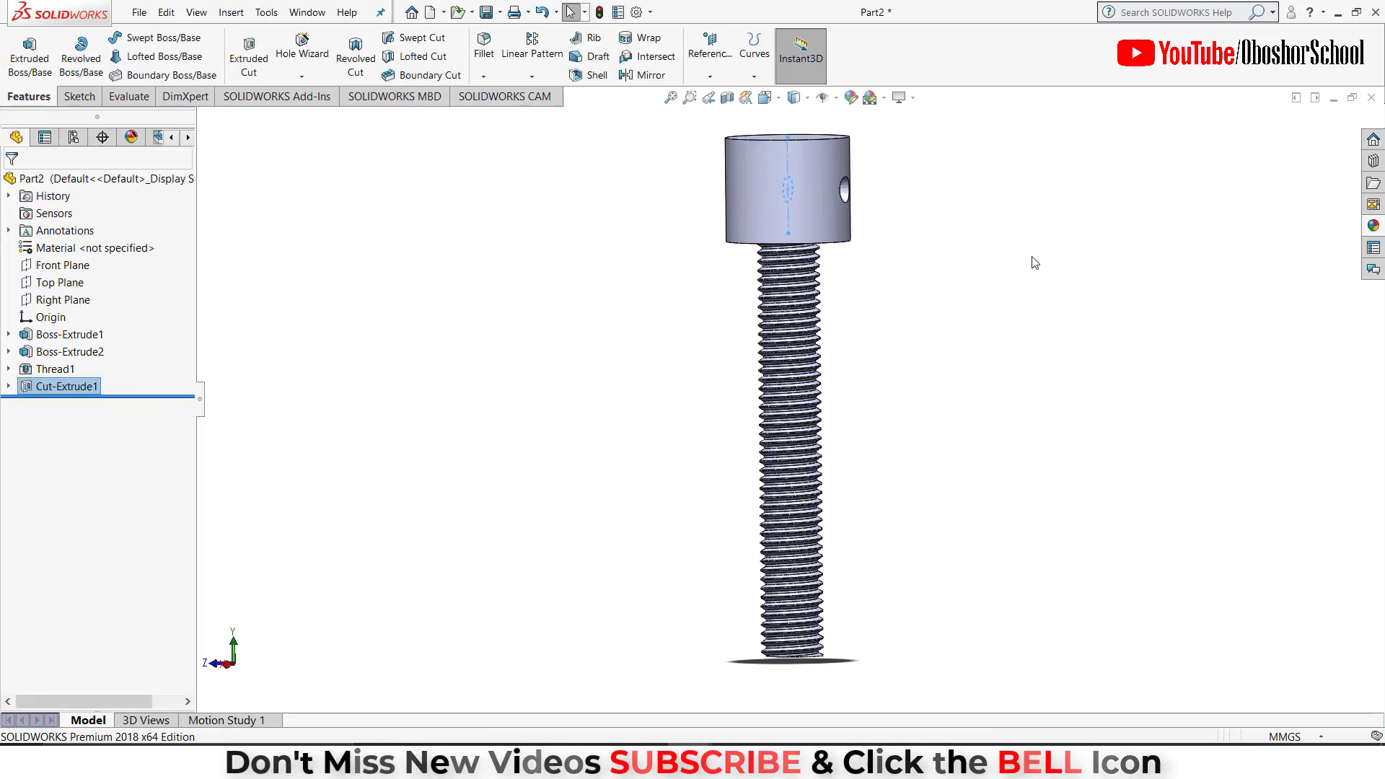
middle_drag(1032, 260, 778, 287)
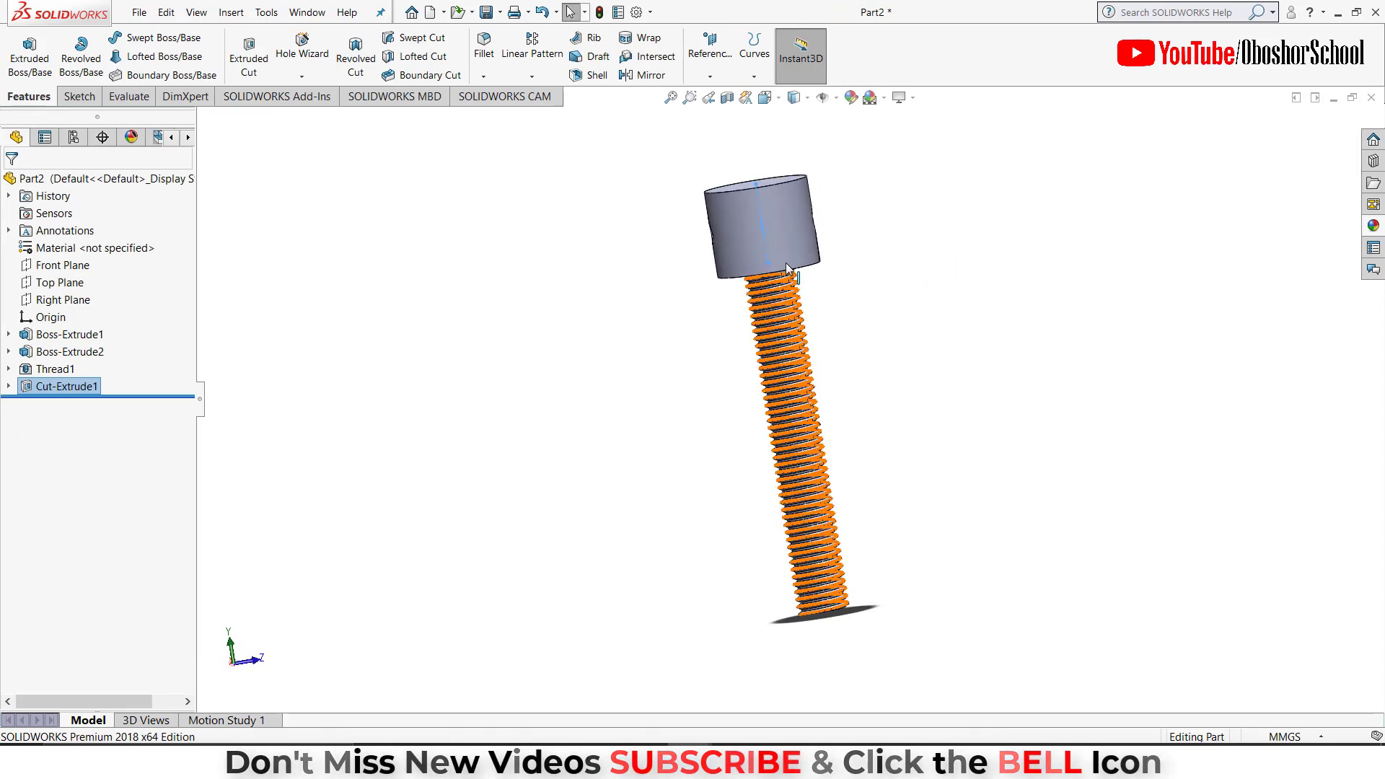
Apply a dark grey (RGB 64) colour appearance to Cut-Extrude1.
click(852, 99)
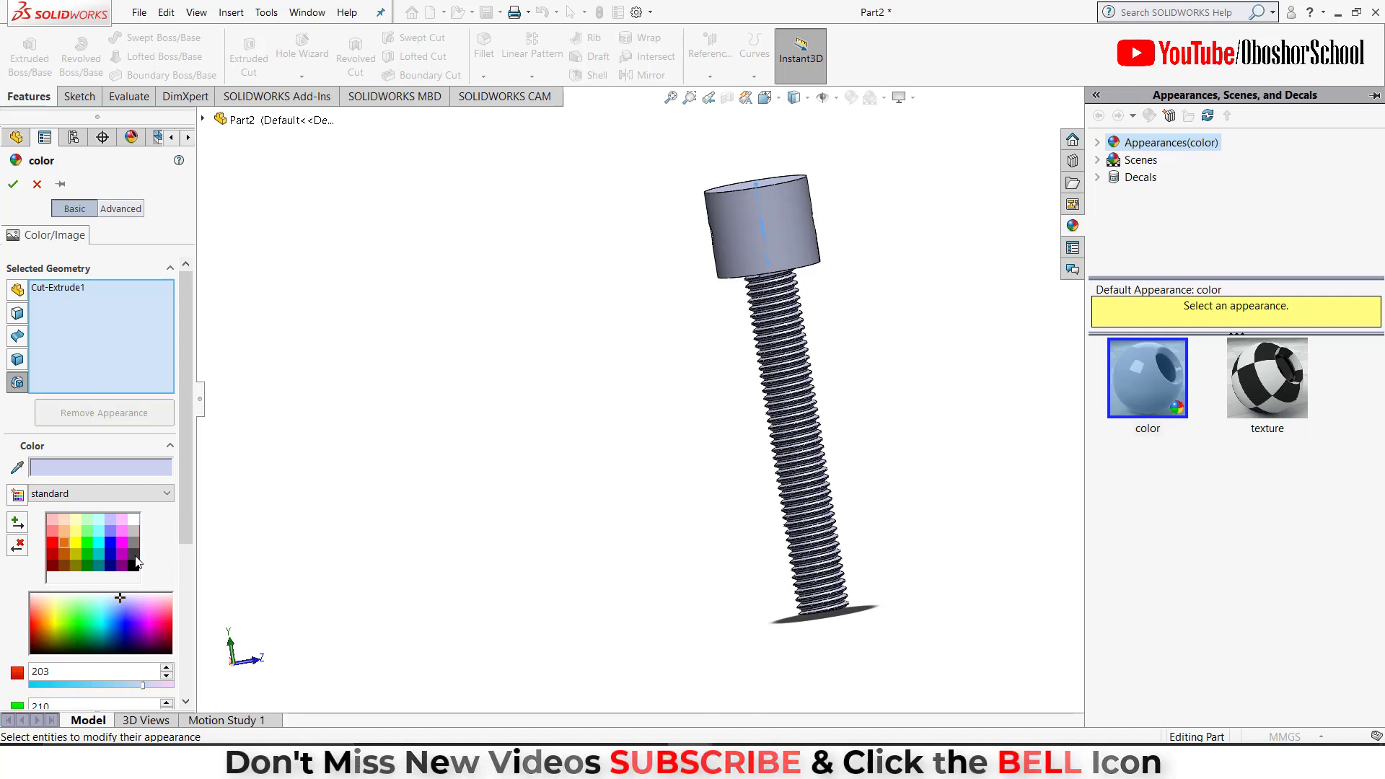
click(134, 553)
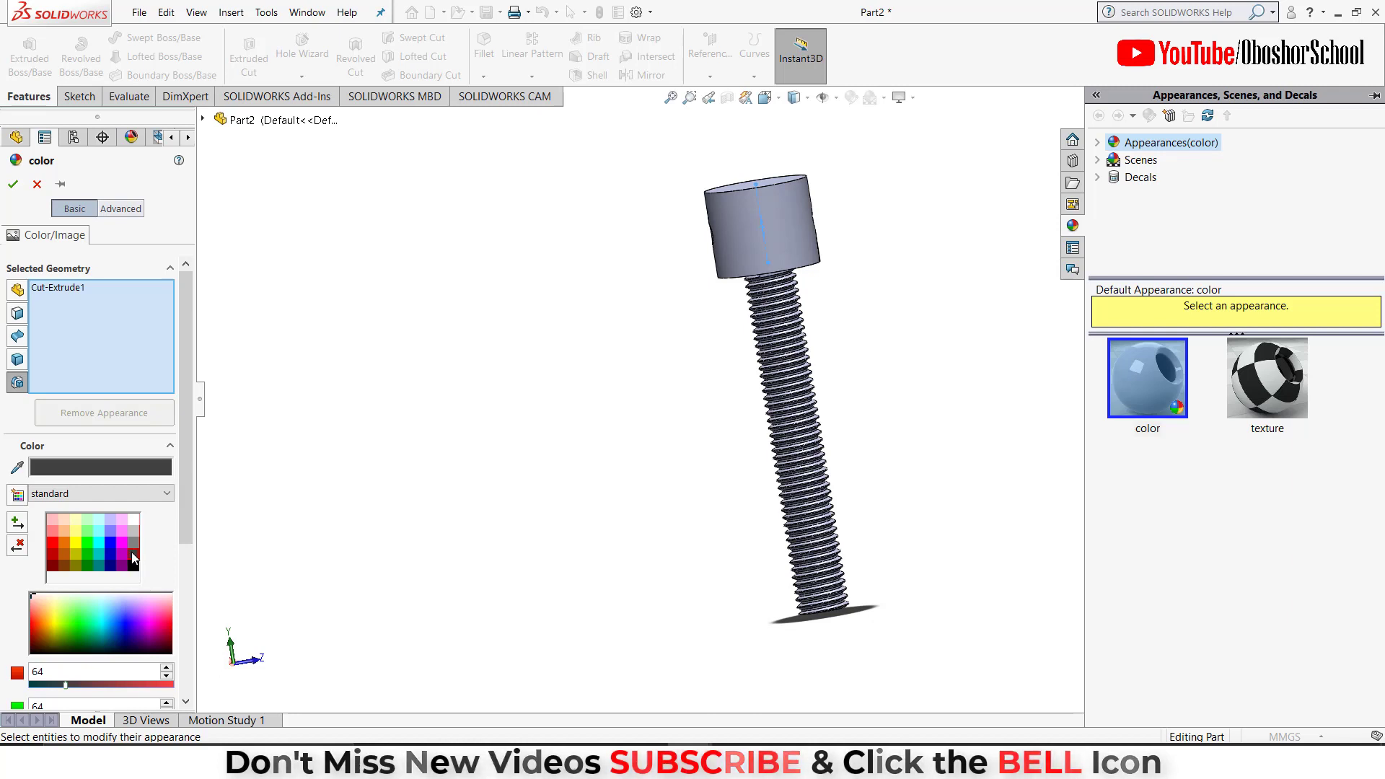
click(13, 184)
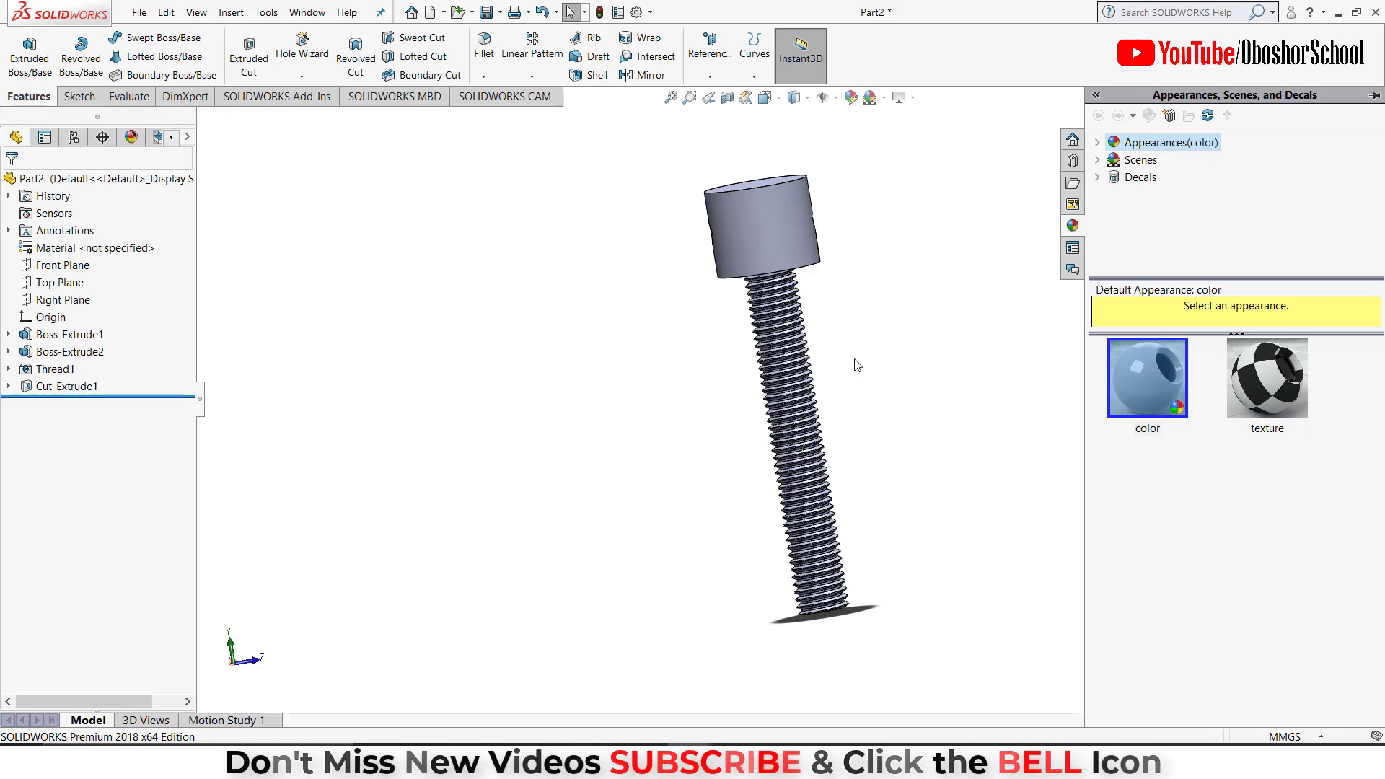
Save the part as 2.Rod in the Downloads\Pipe vice folder.
click(139, 13)
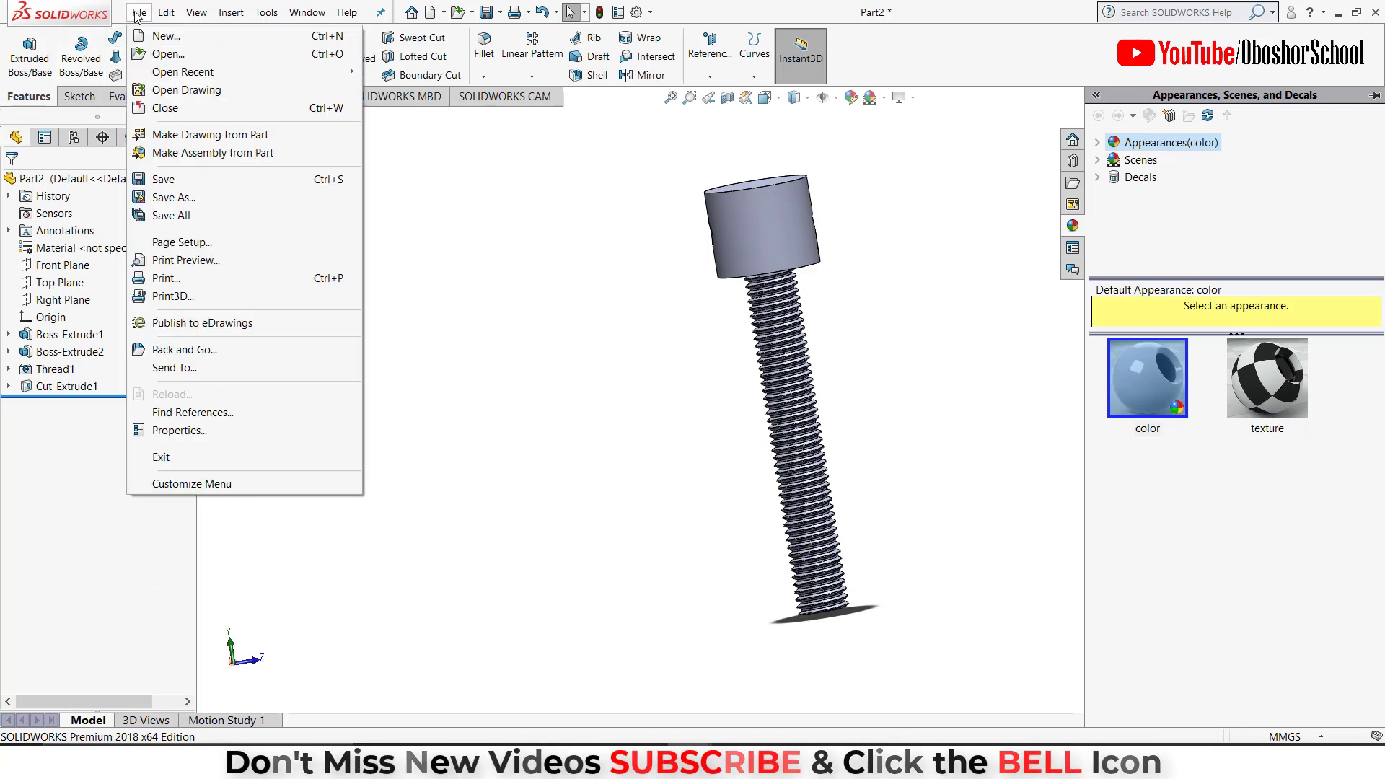
click(177, 180)
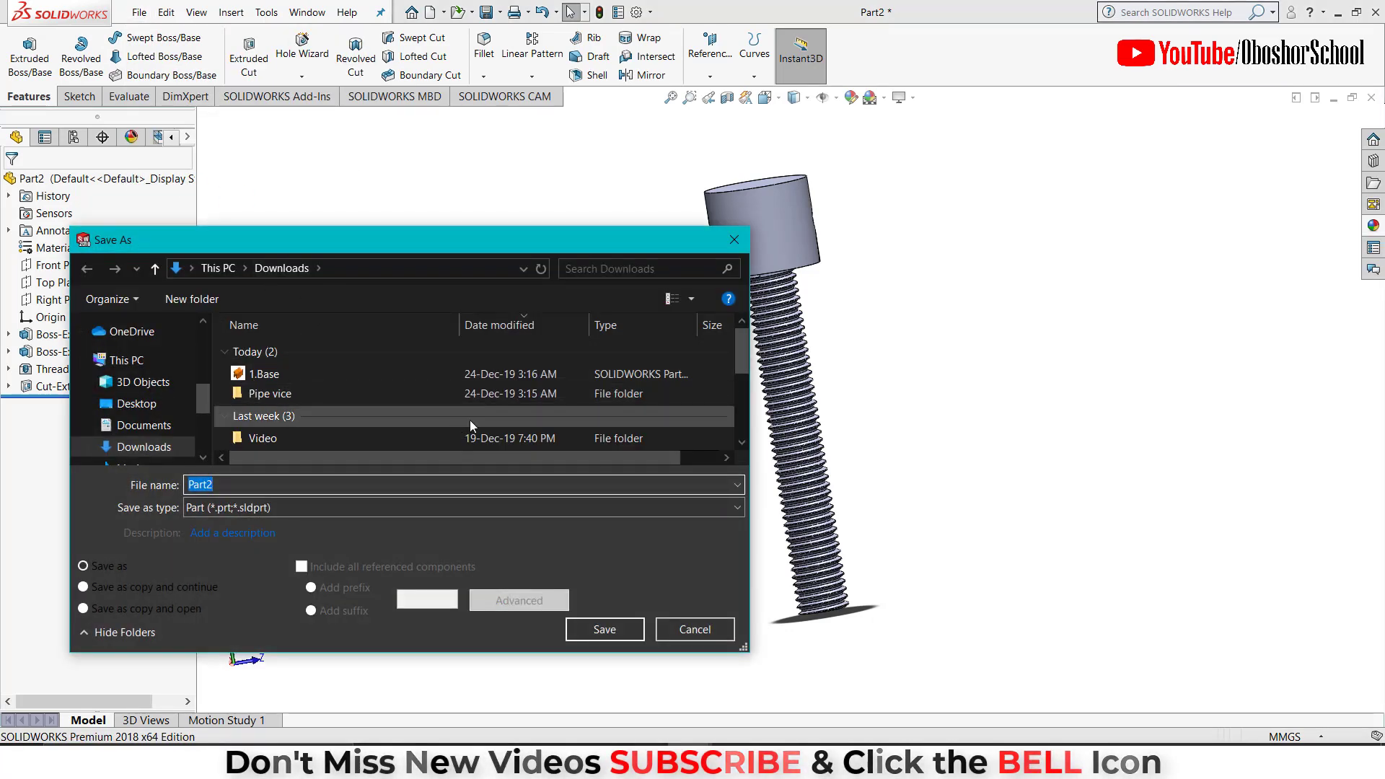
double_click(547, 393)
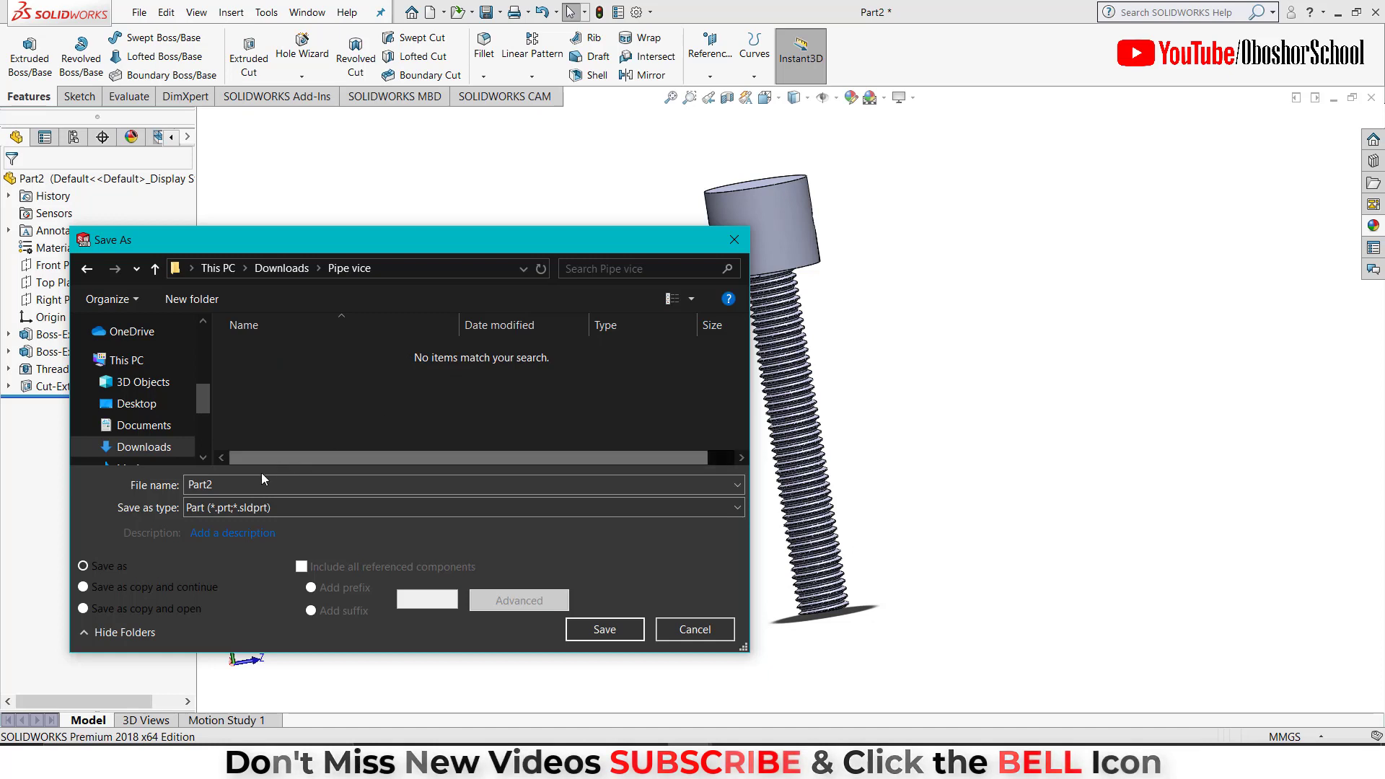
double_click(208, 486)
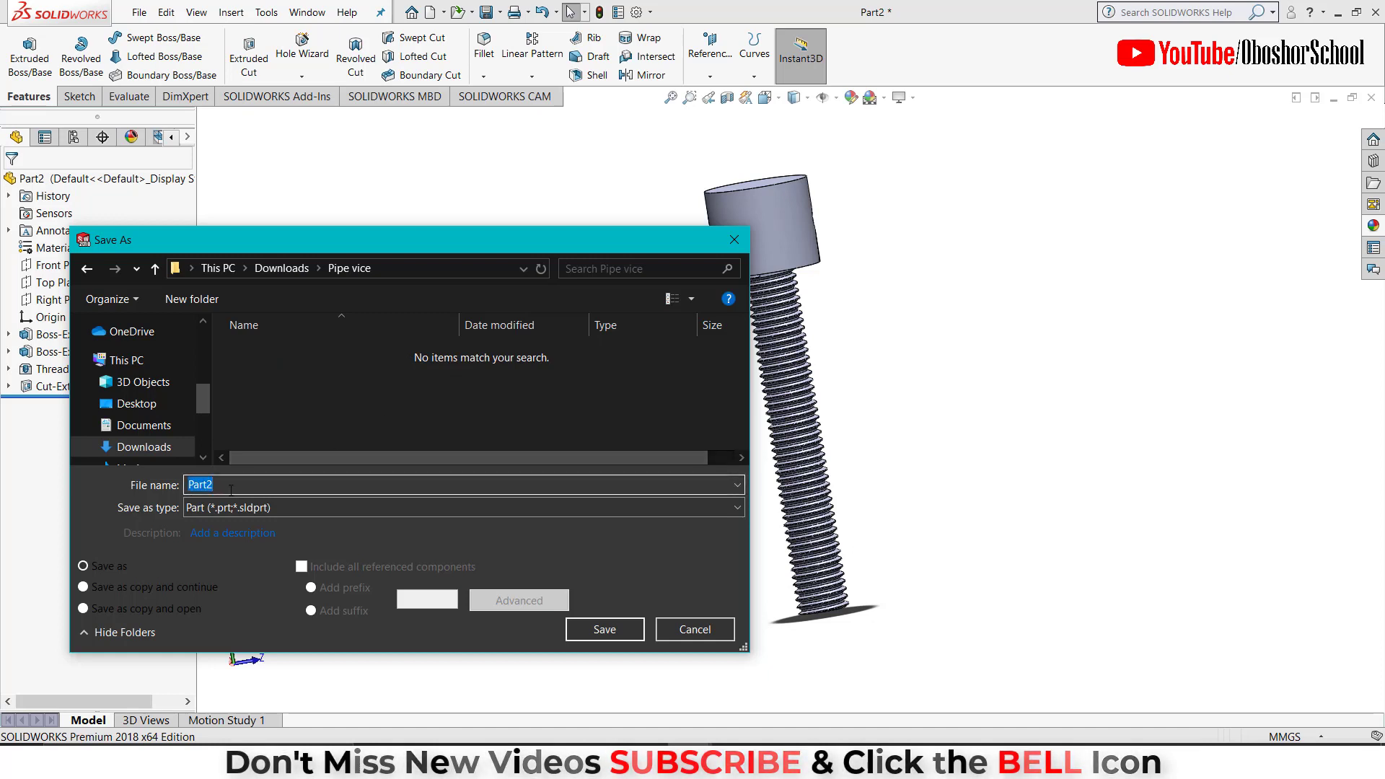
text(2.Rod)
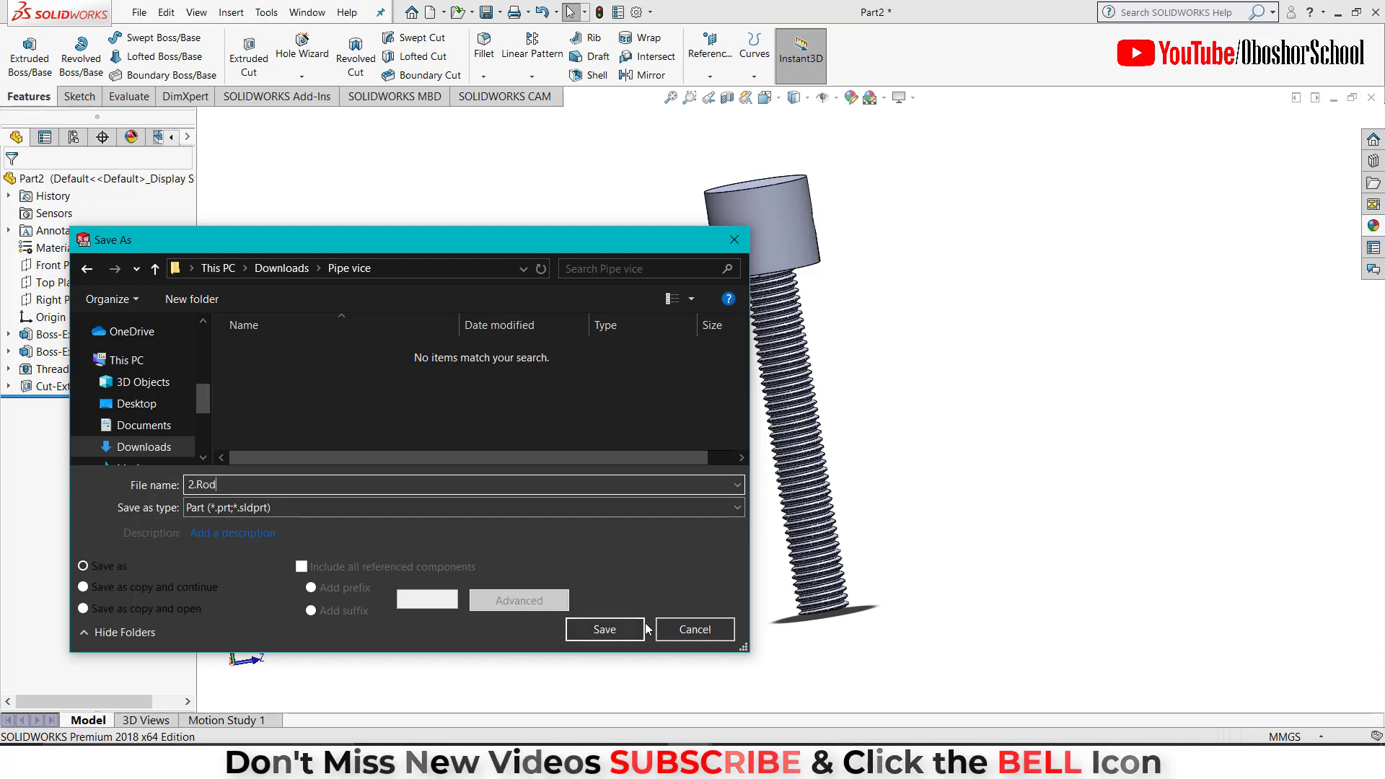
click(604, 629)
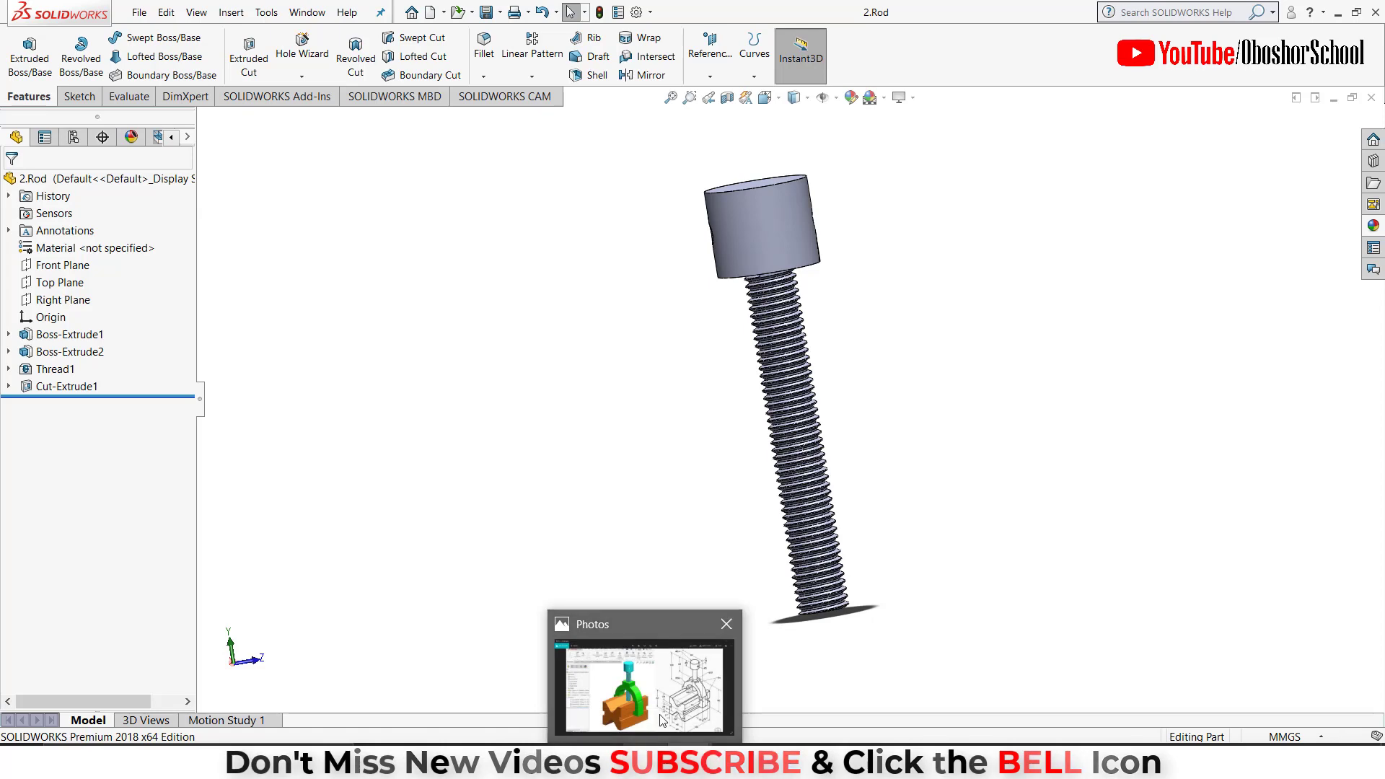
click(662, 712)
click(662, 713)
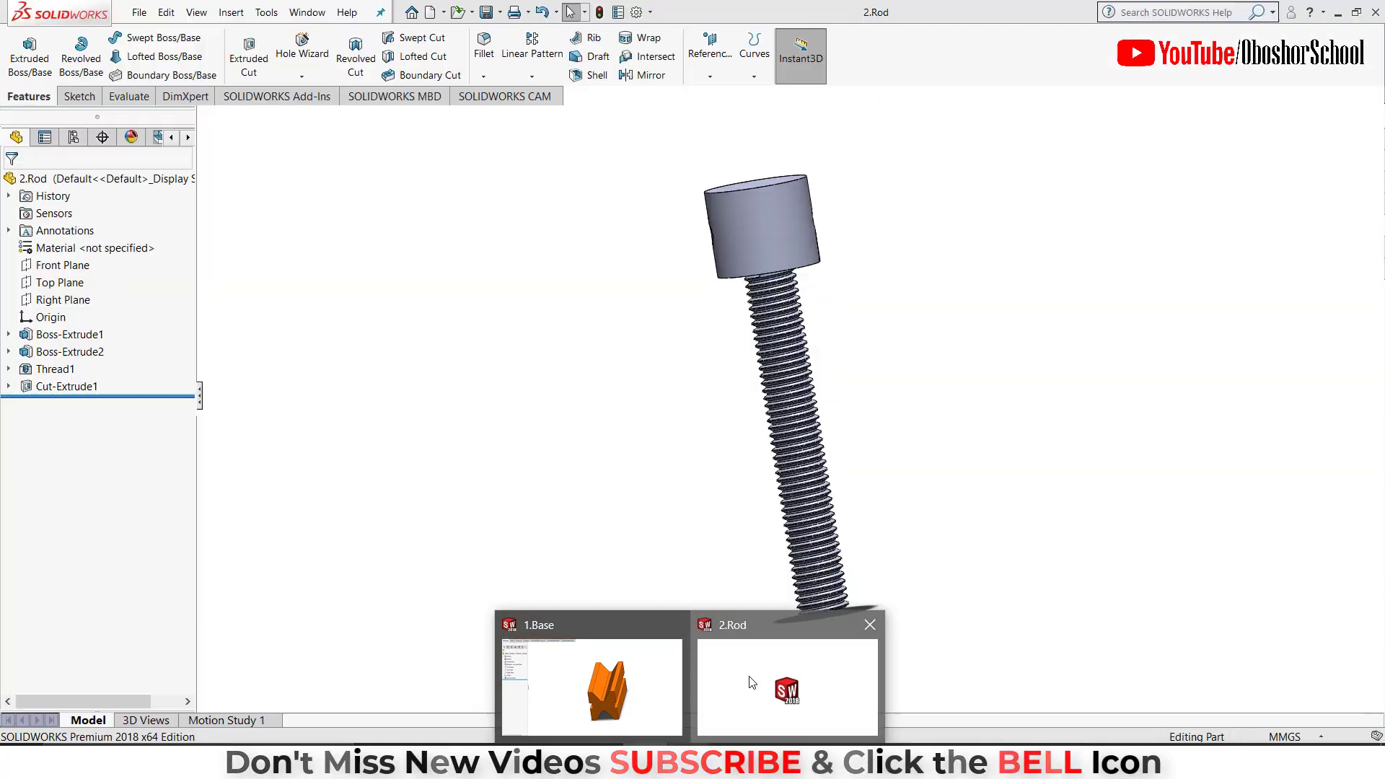
click(812, 636)
Create a new part and switch its units to MMGS (millimetres).
click(139, 12)
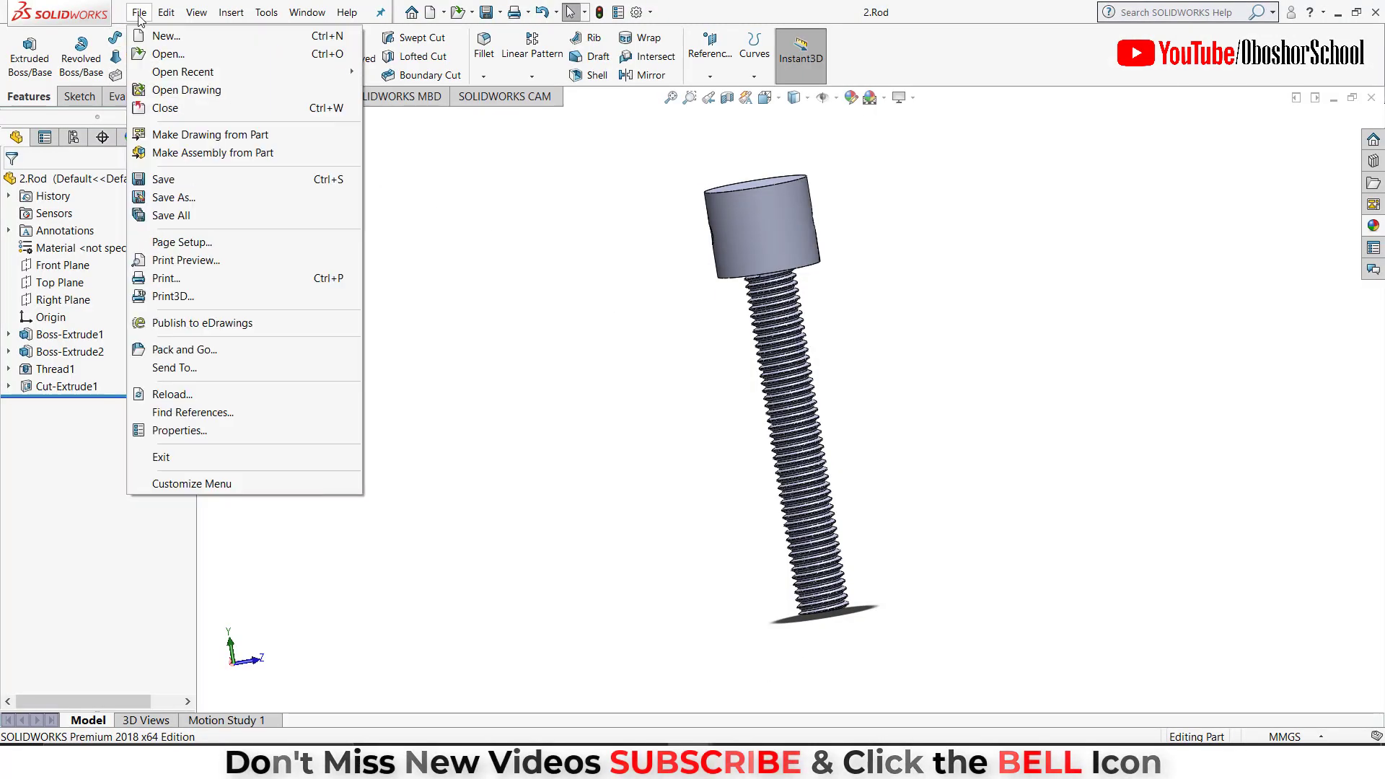
click(148, 44)
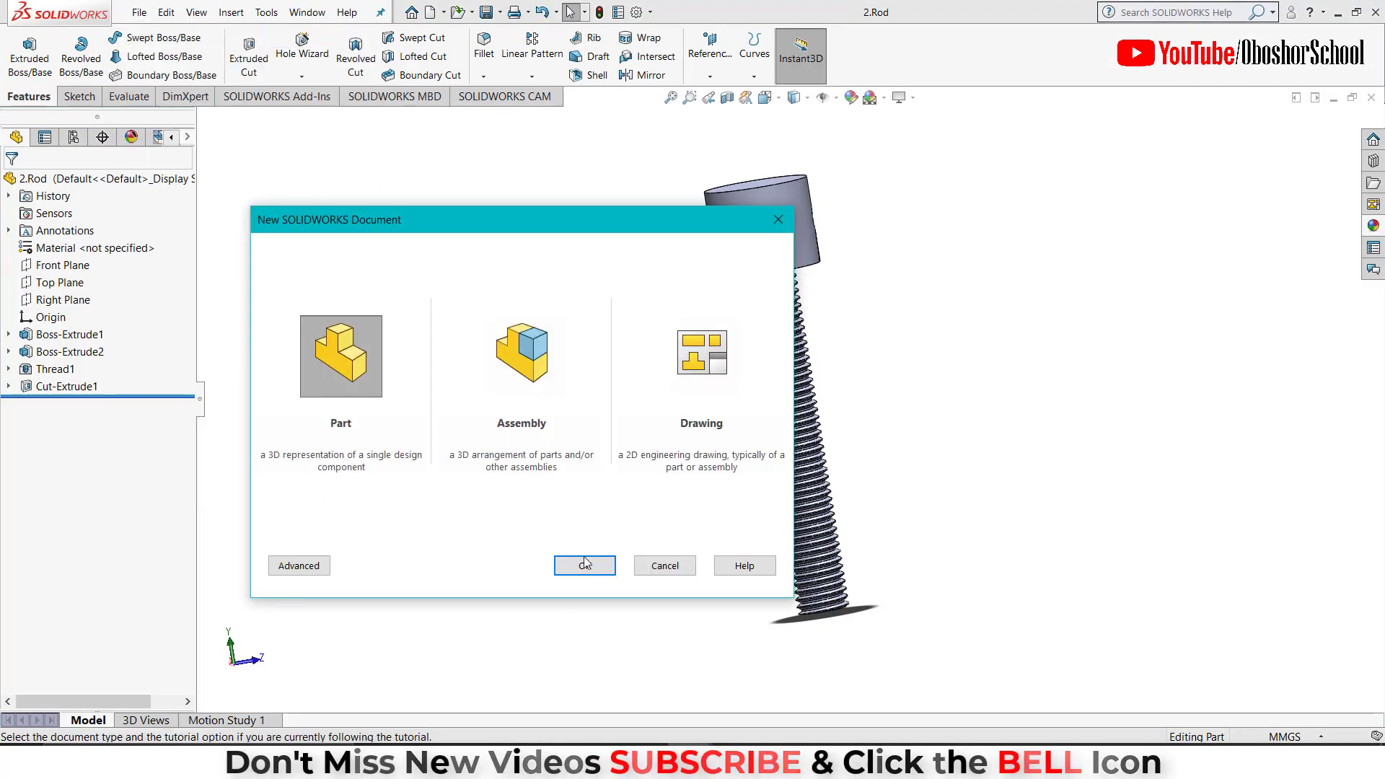
click(586, 568)
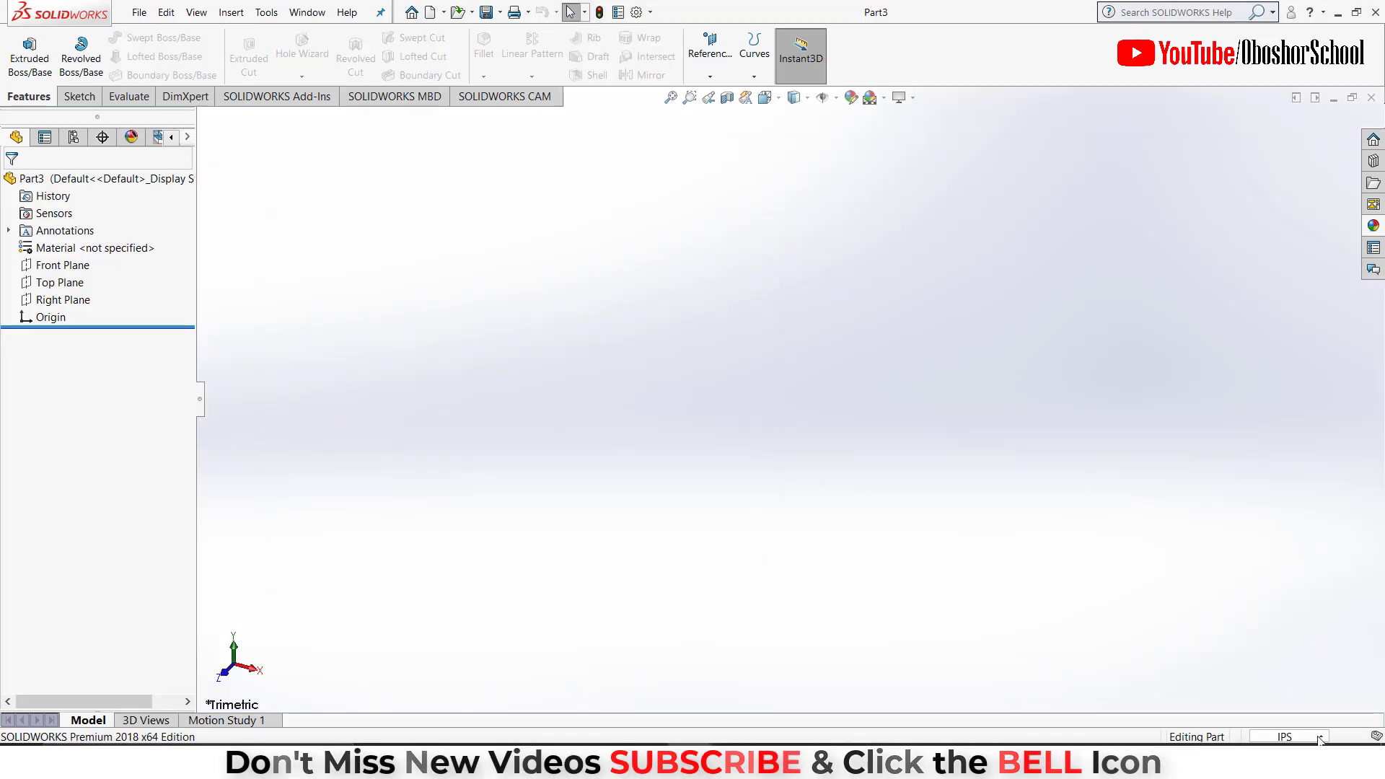
click(1314, 736)
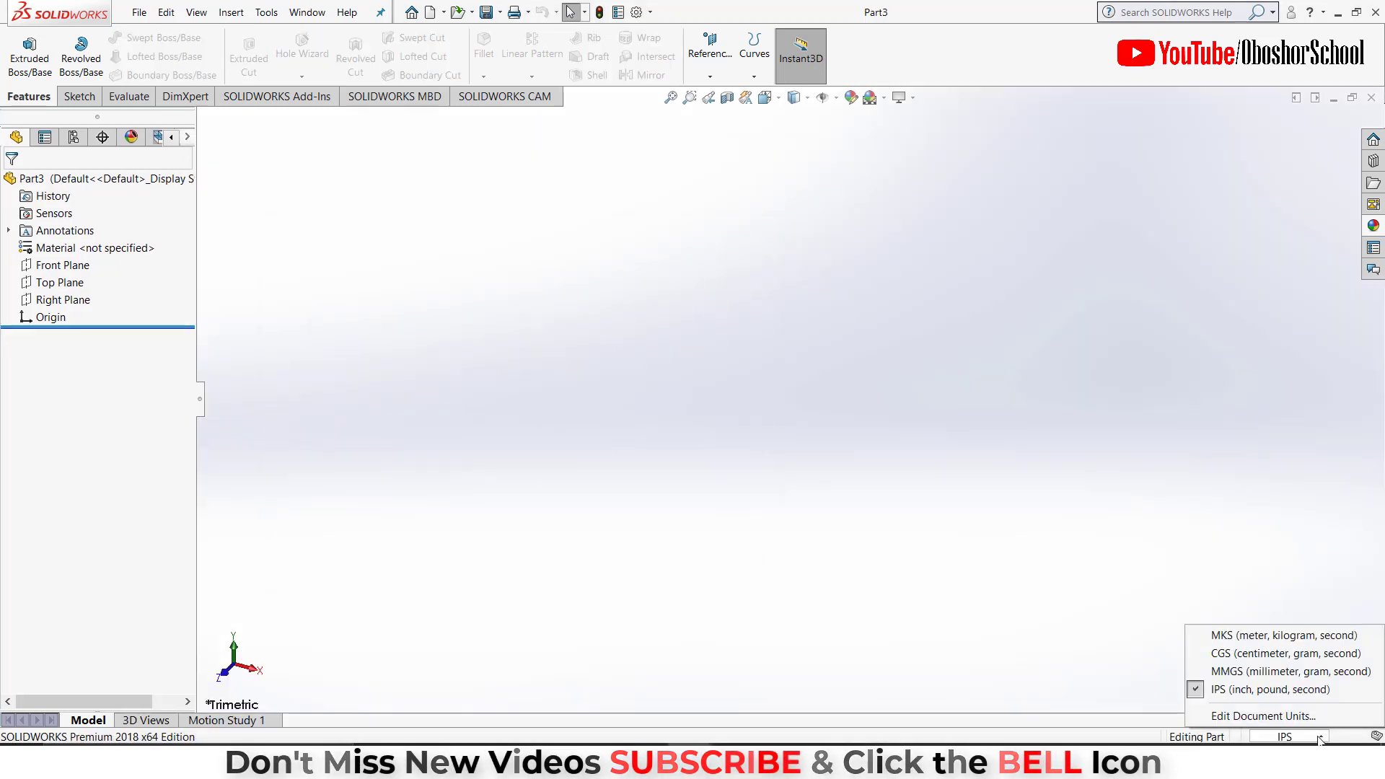
click(1285, 672)
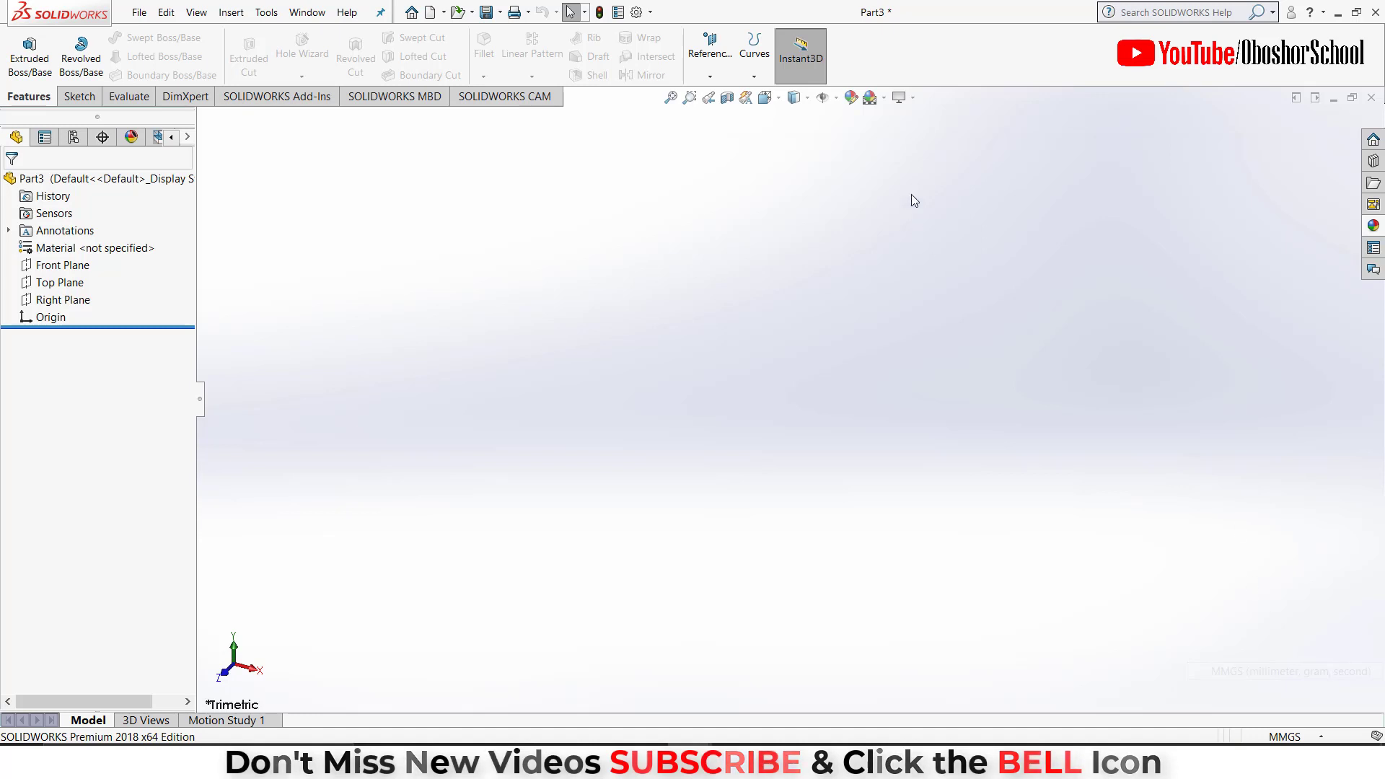
Apply the Plain White scene and start a sketch on the Front Plane.
click(884, 101)
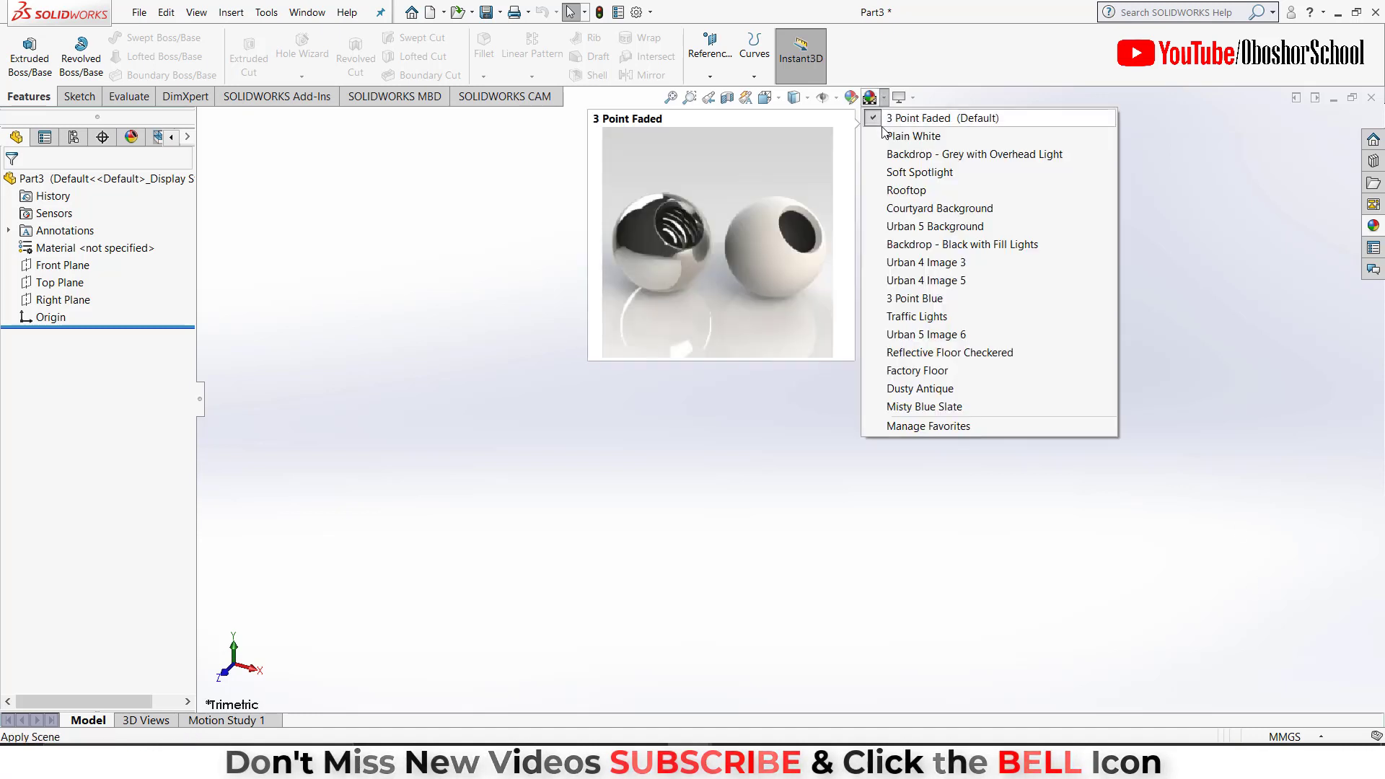
click(895, 137)
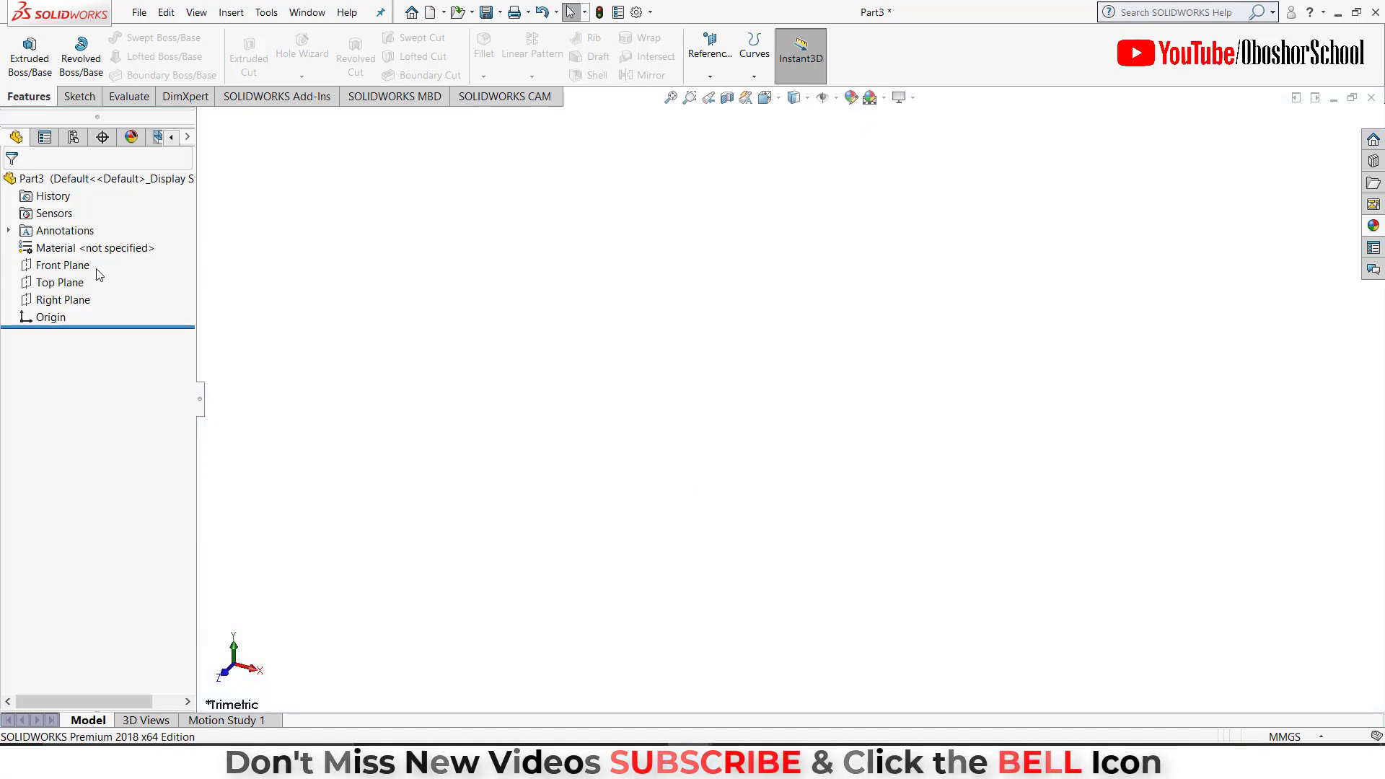
click(69, 267)
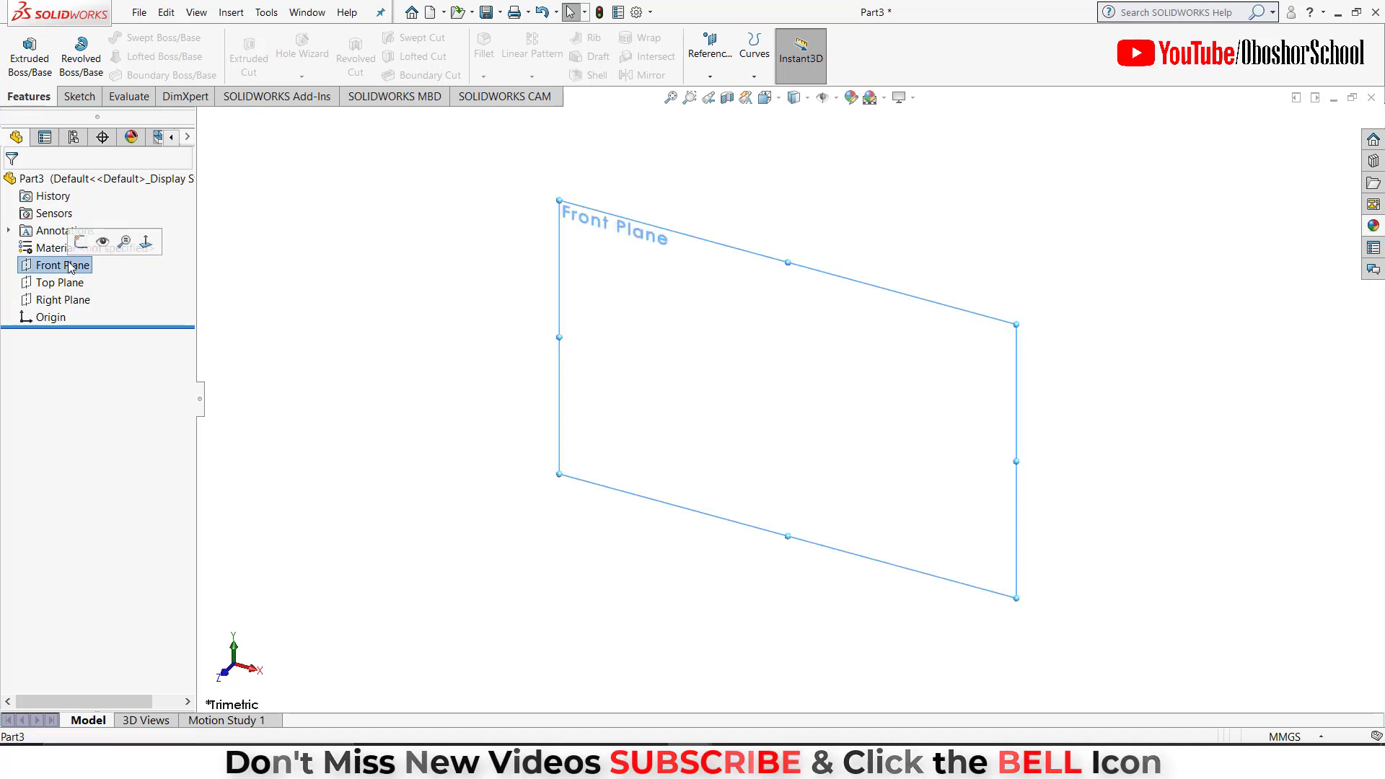
click(85, 243)
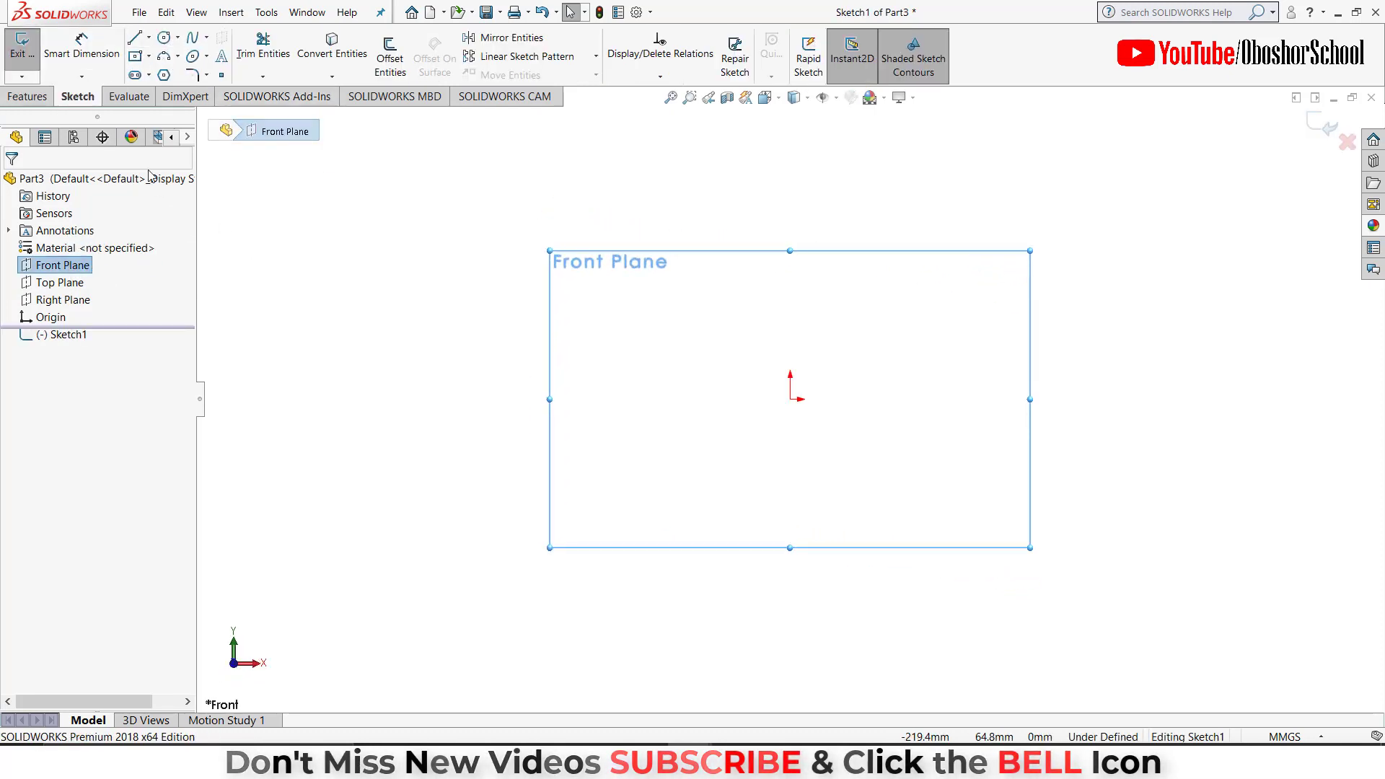
Sketch two concentric circles centred on the origin, a smaller inner and larger outer.
click(164, 37)
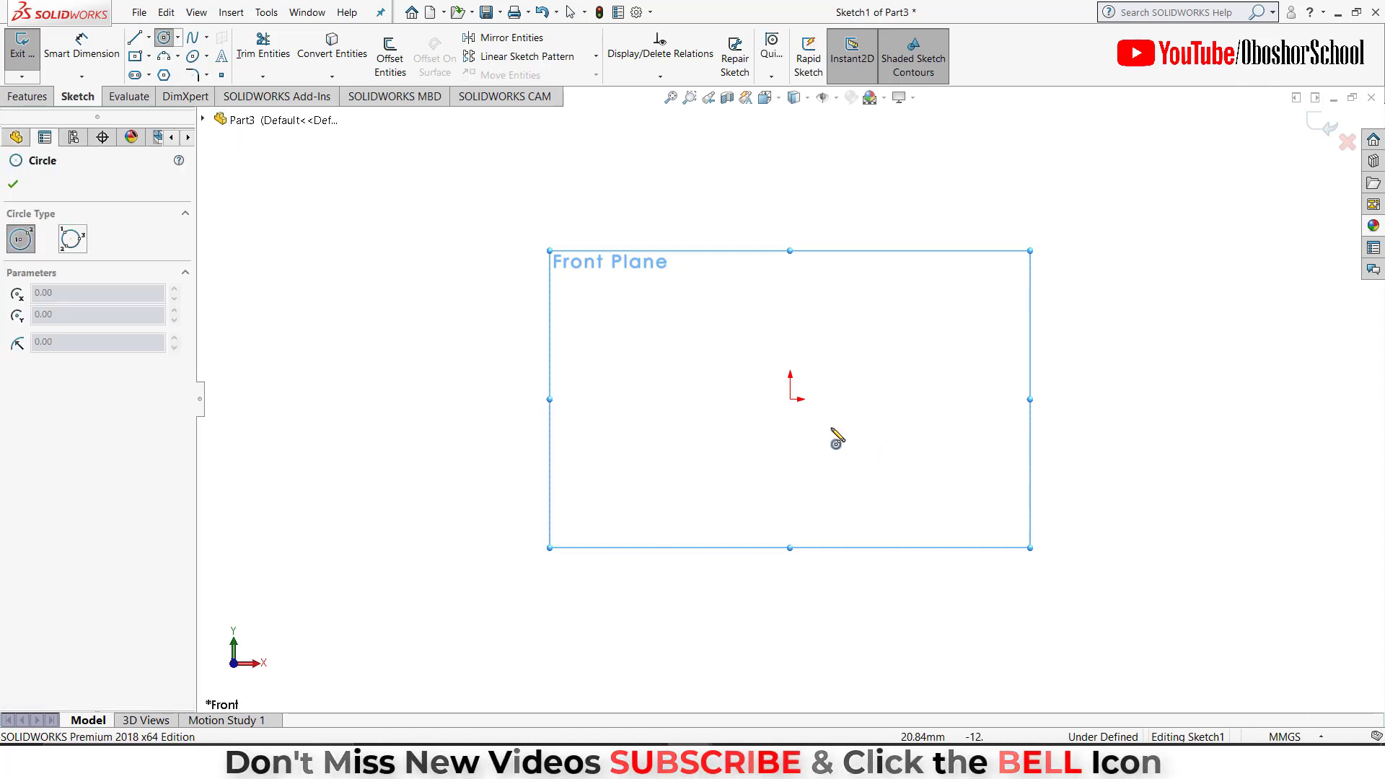
click(790, 399)
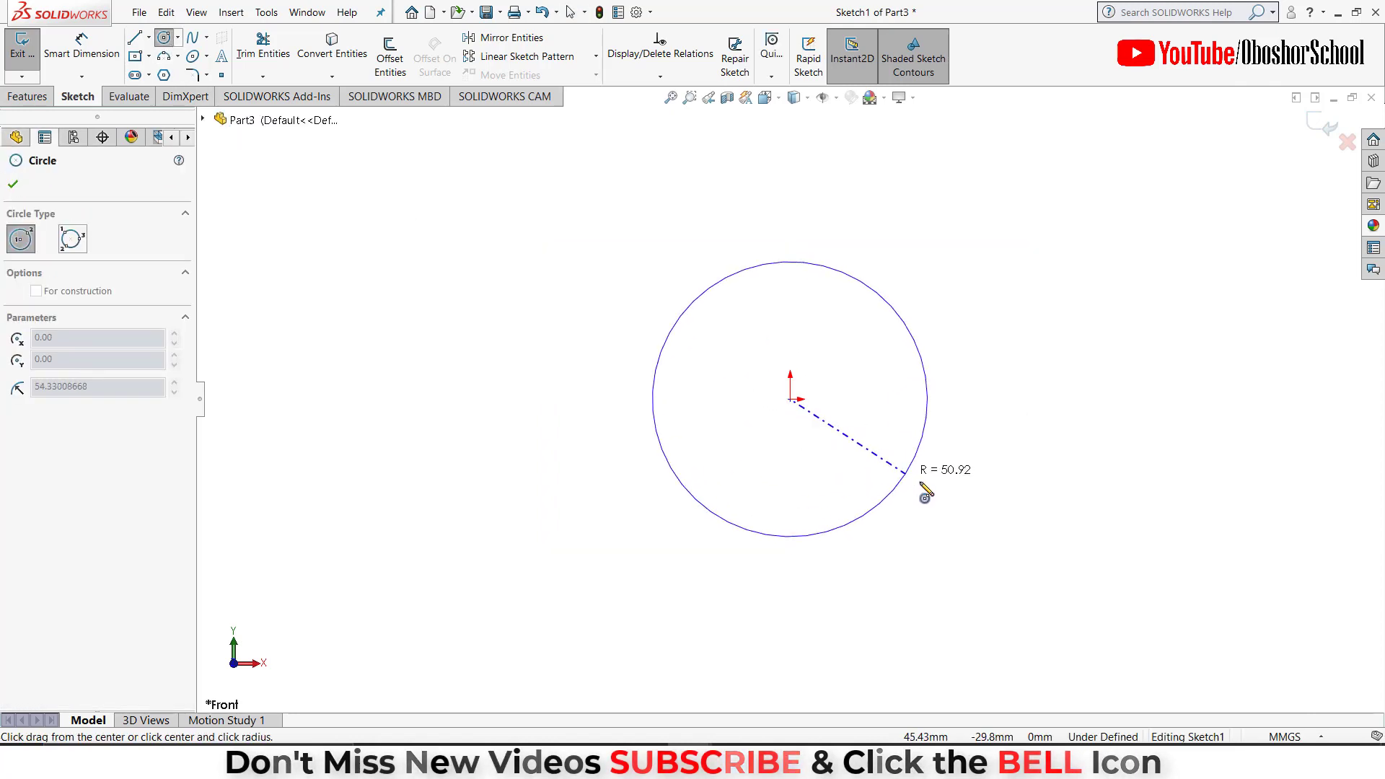
click(921, 482)
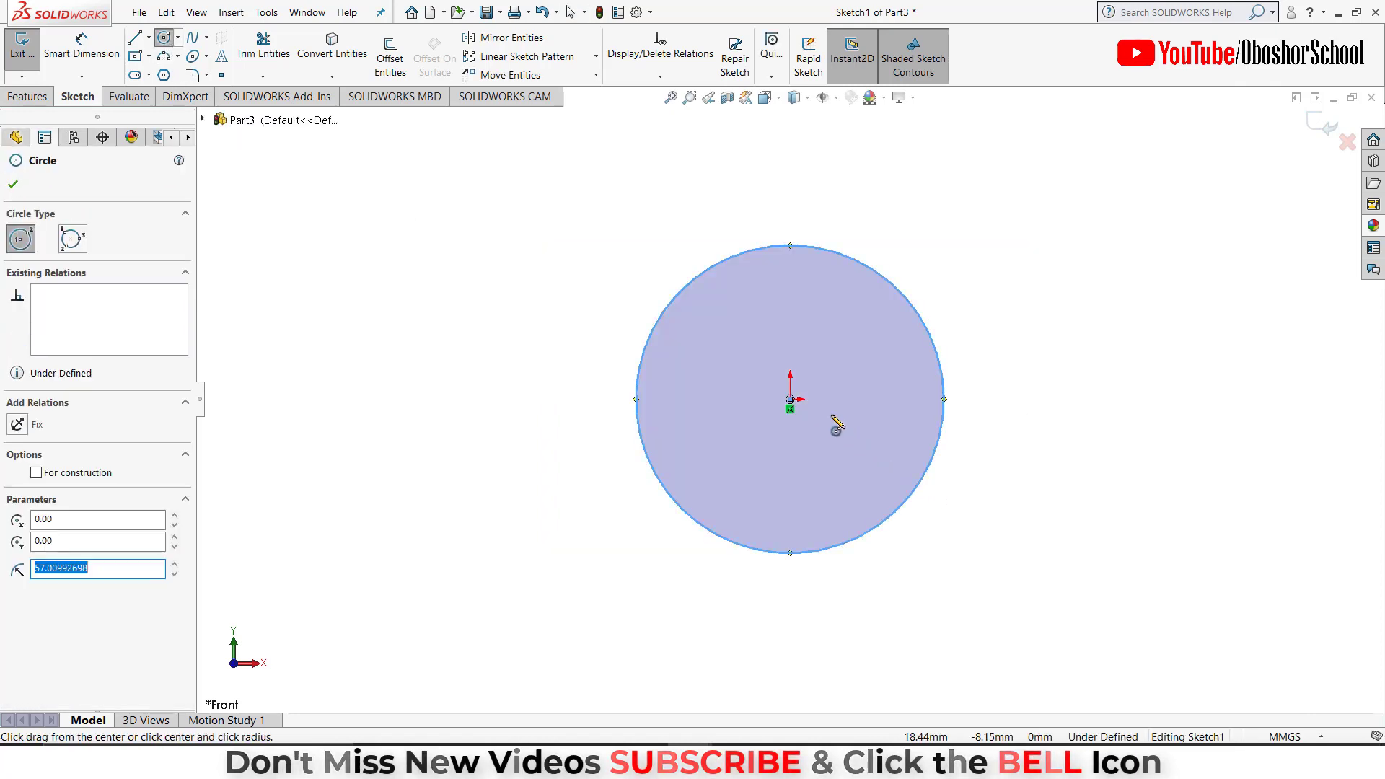
click(790, 398)
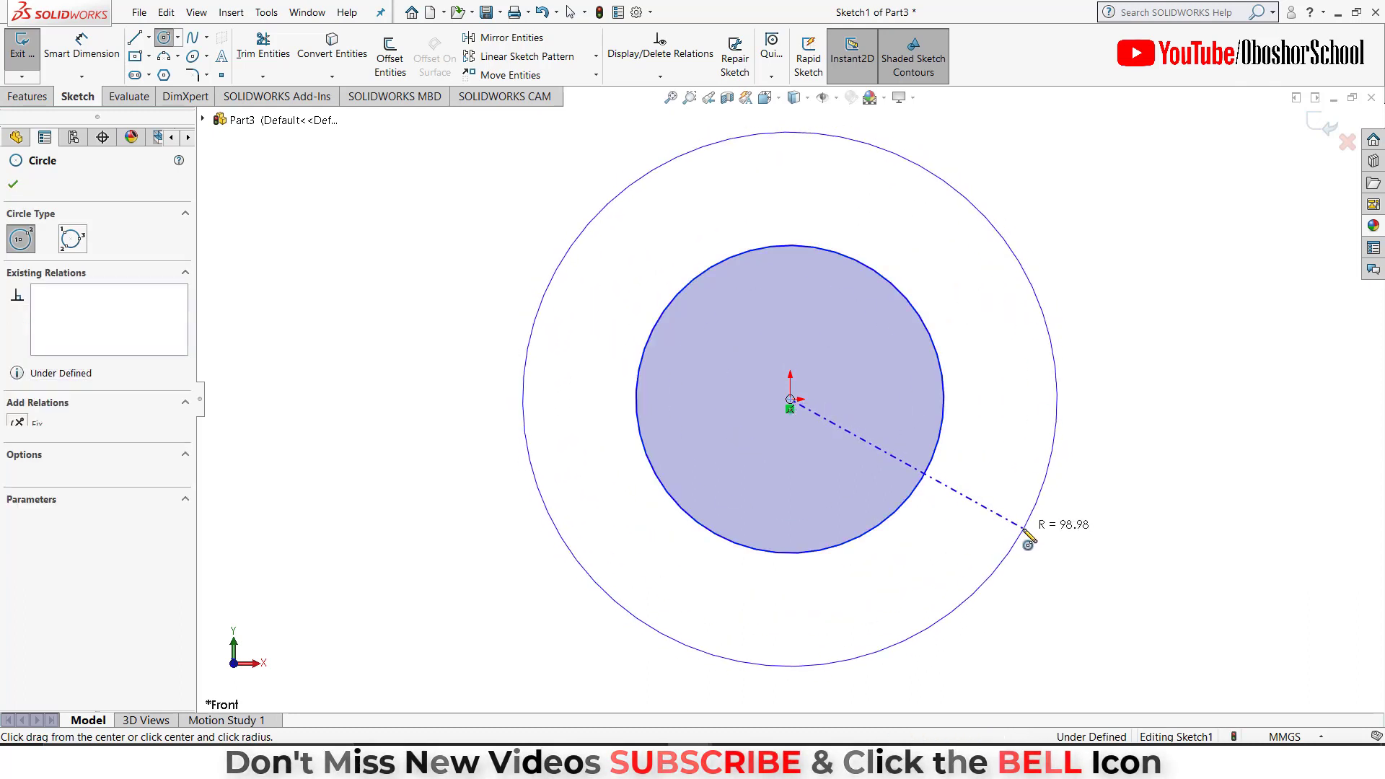
click(1024, 532)
click(13, 183)
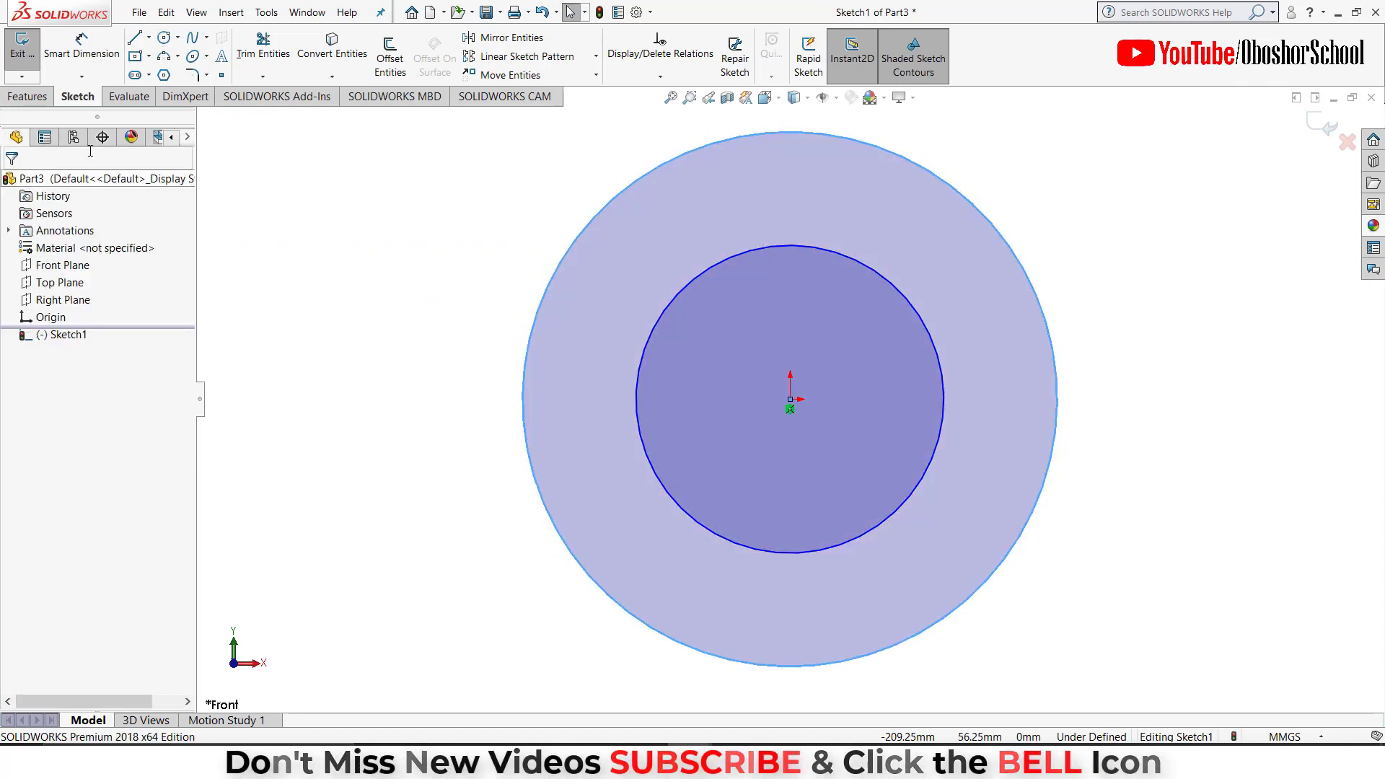
Draw a horizontal centerline through the origin across the outer circle's full diameter.
click(149, 38)
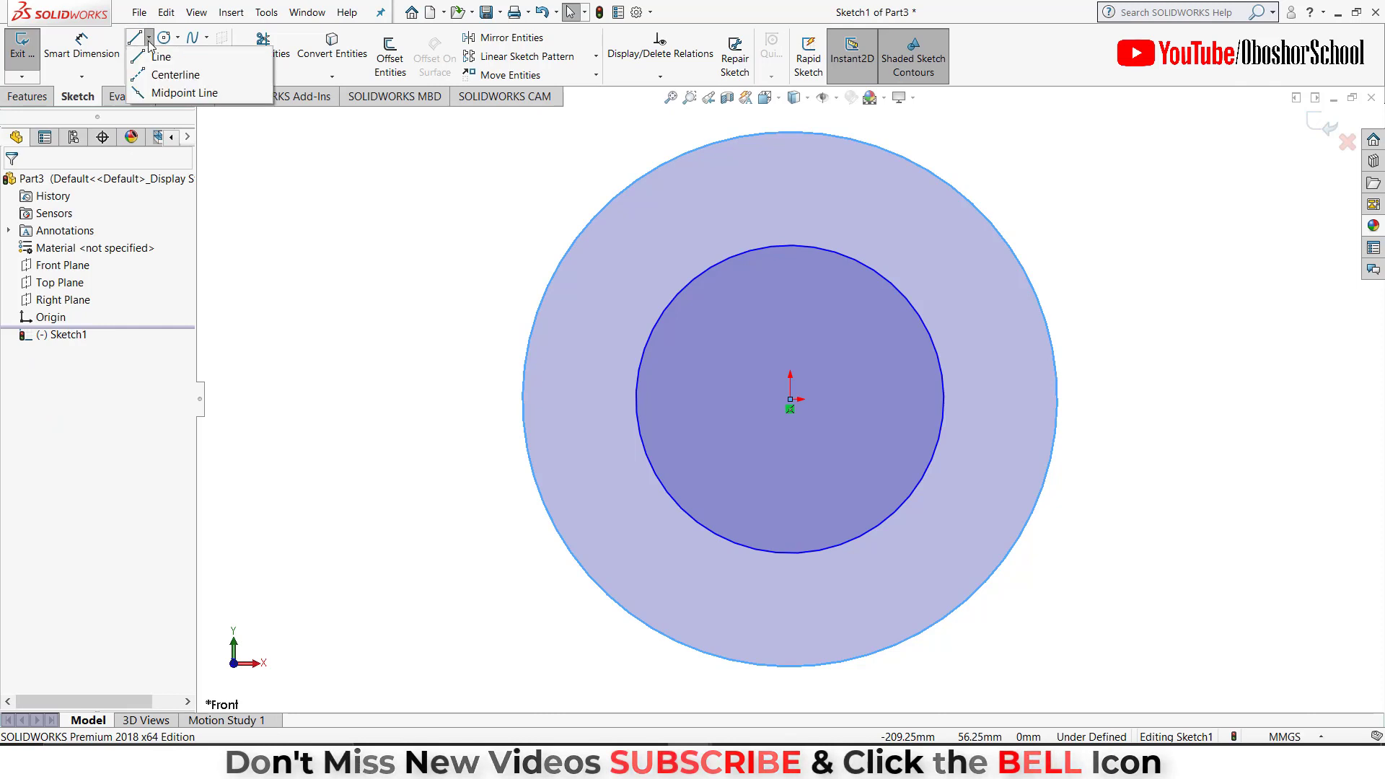
click(174, 76)
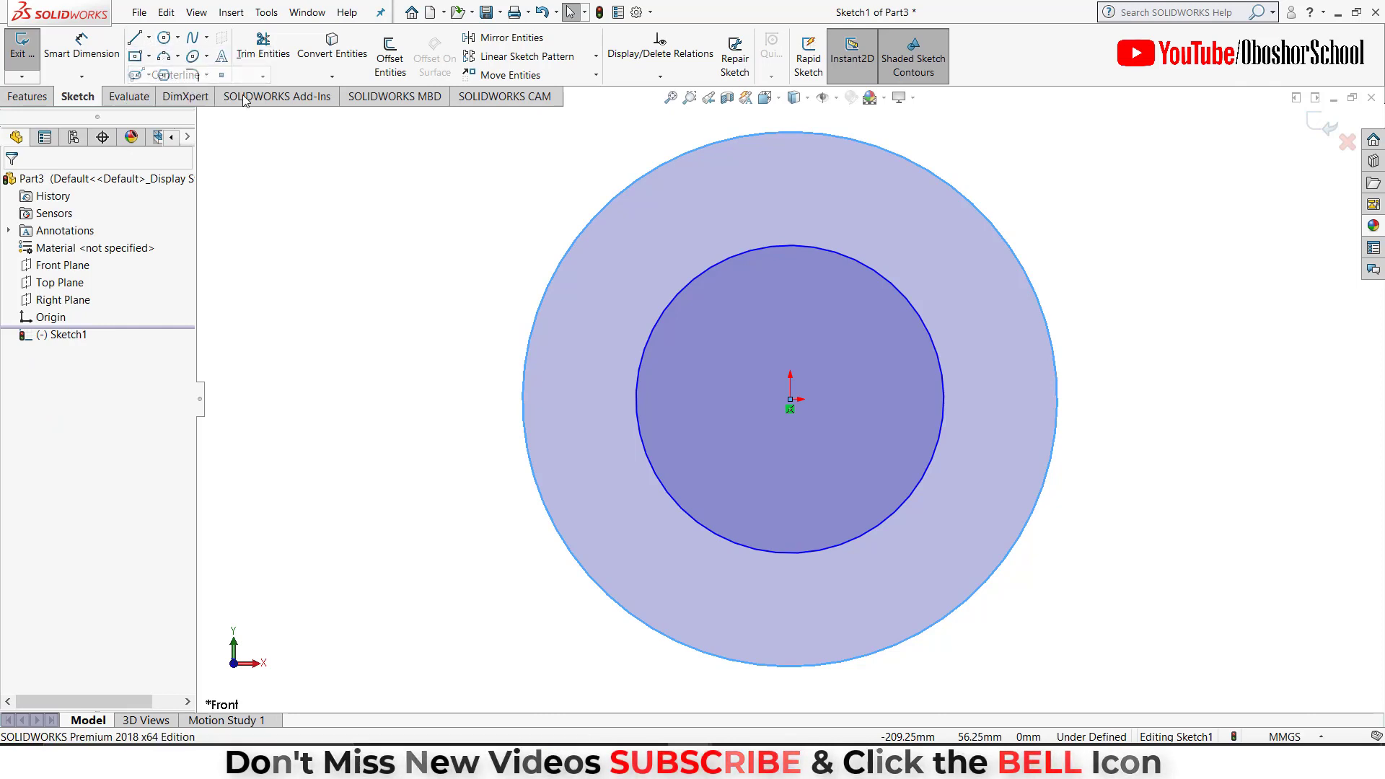
click(522, 399)
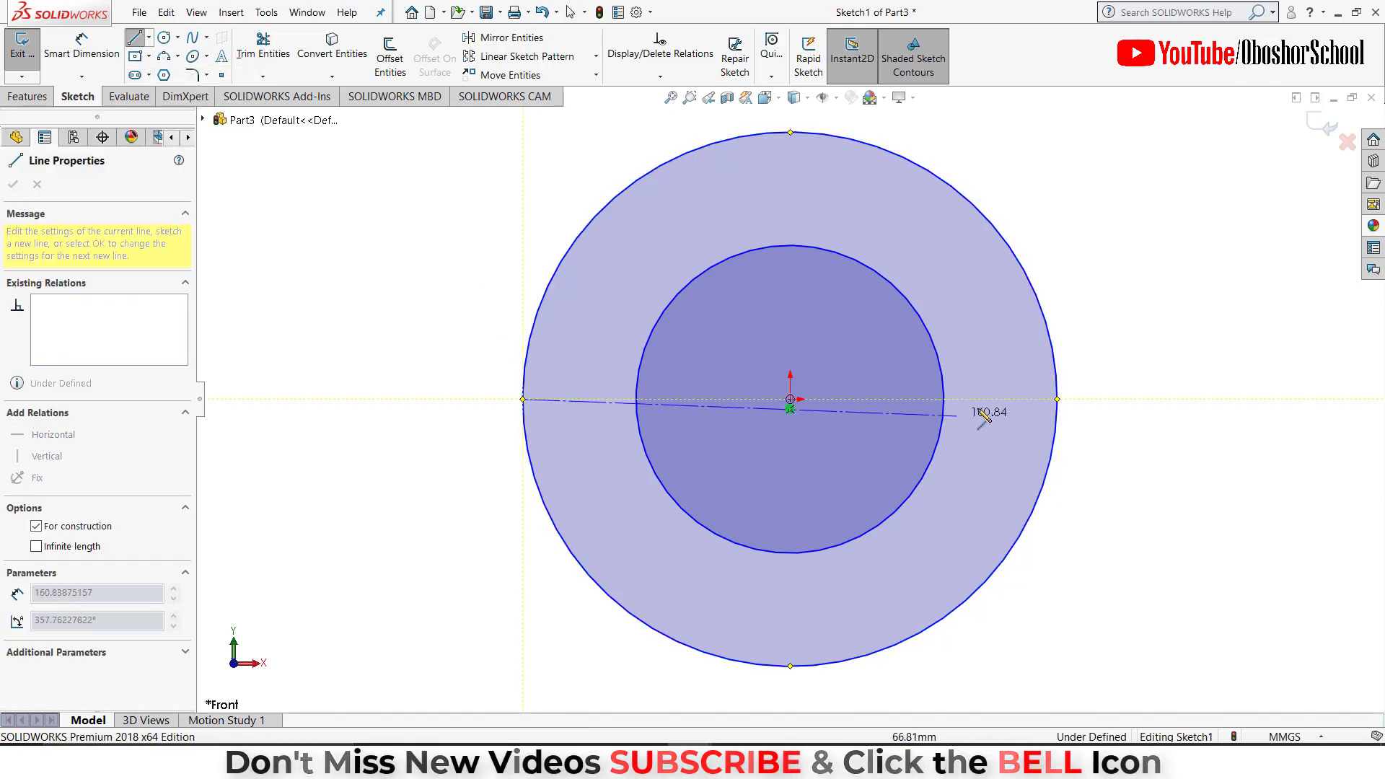
click(1057, 399)
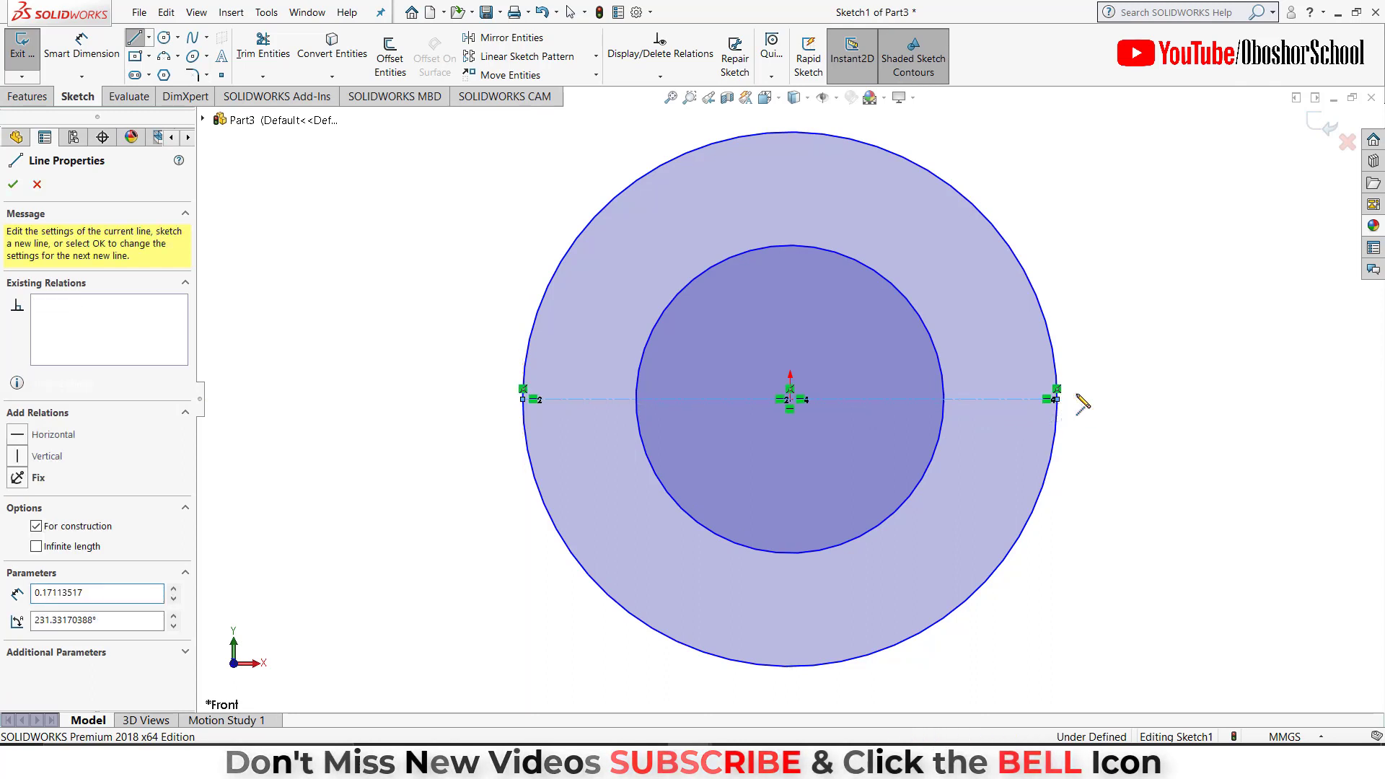
right_click(1124, 320)
click(1161, 329)
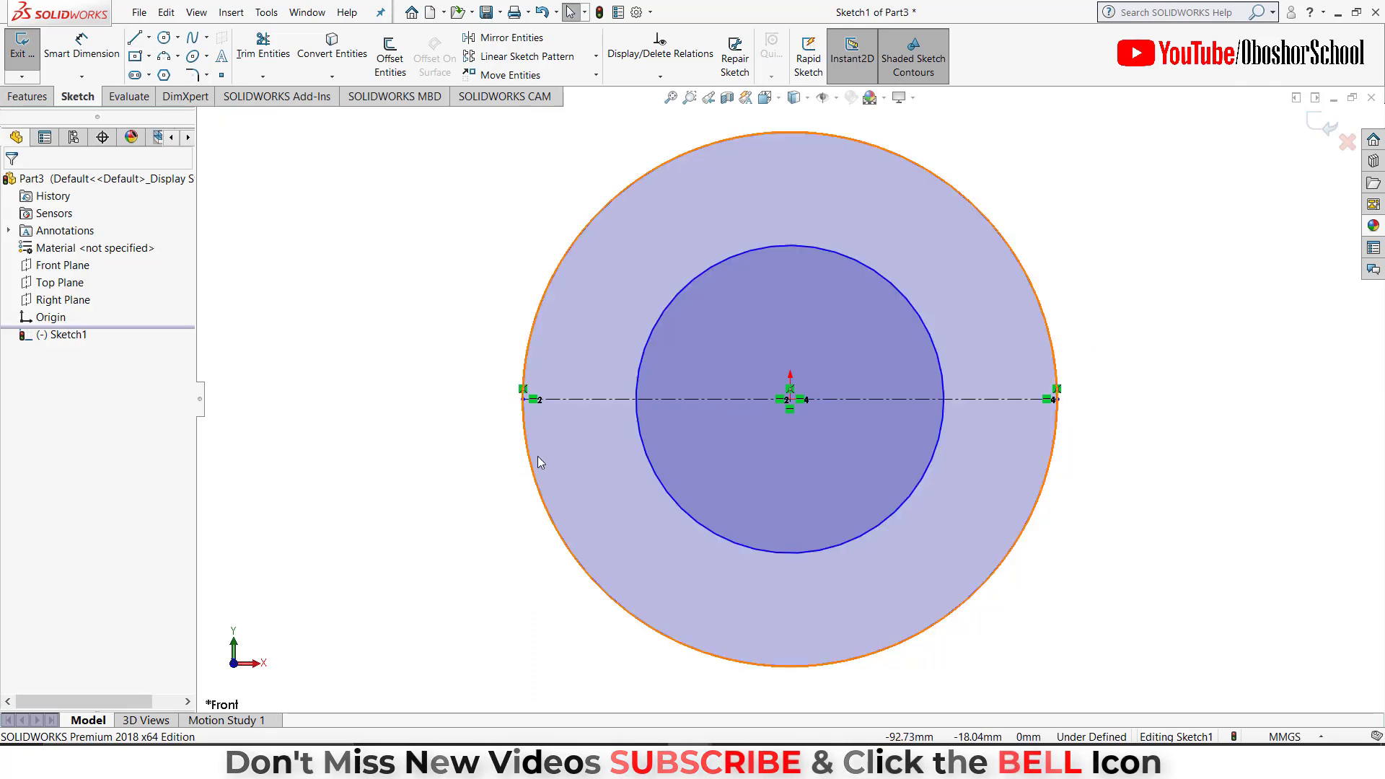
click(266, 52)
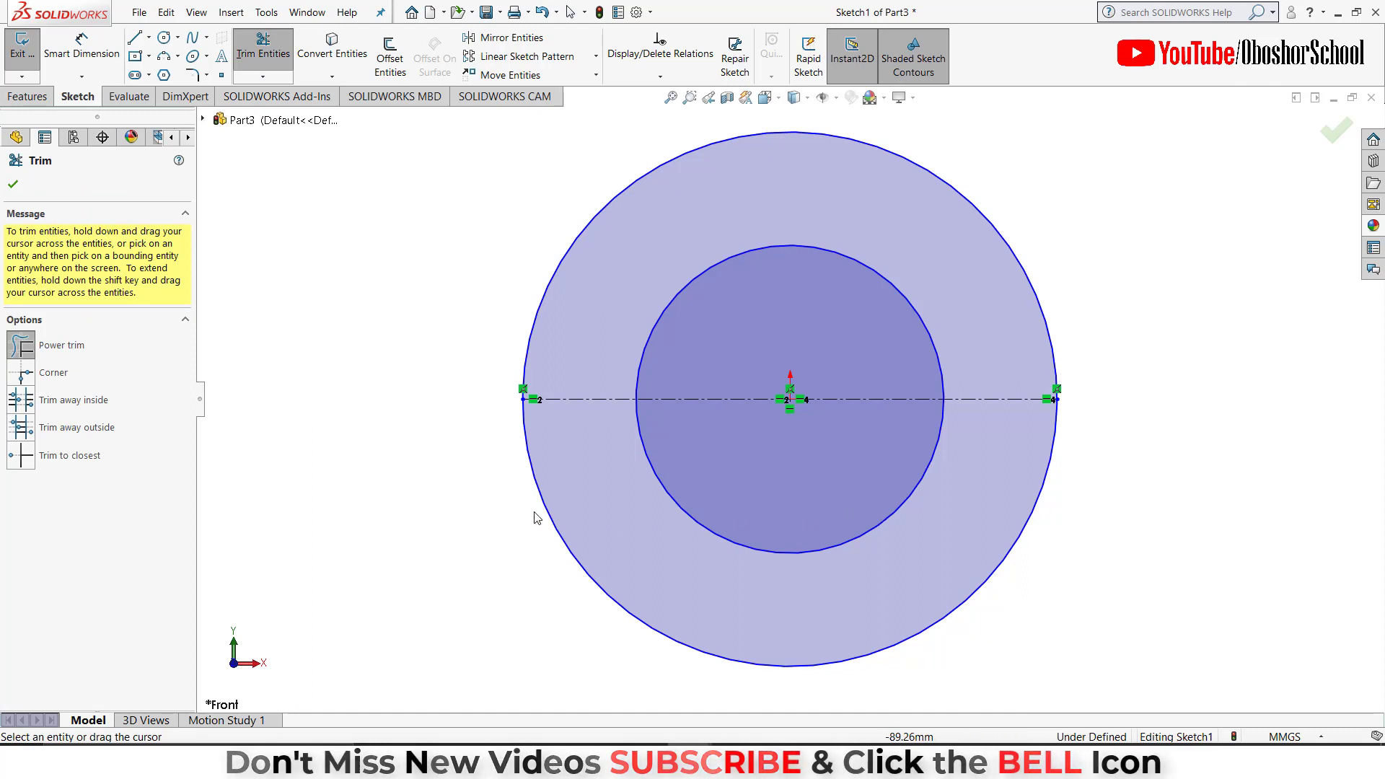
Trim away both circles' lower halves and dimension the outer arc to R36.
drag(523, 506, 741, 495)
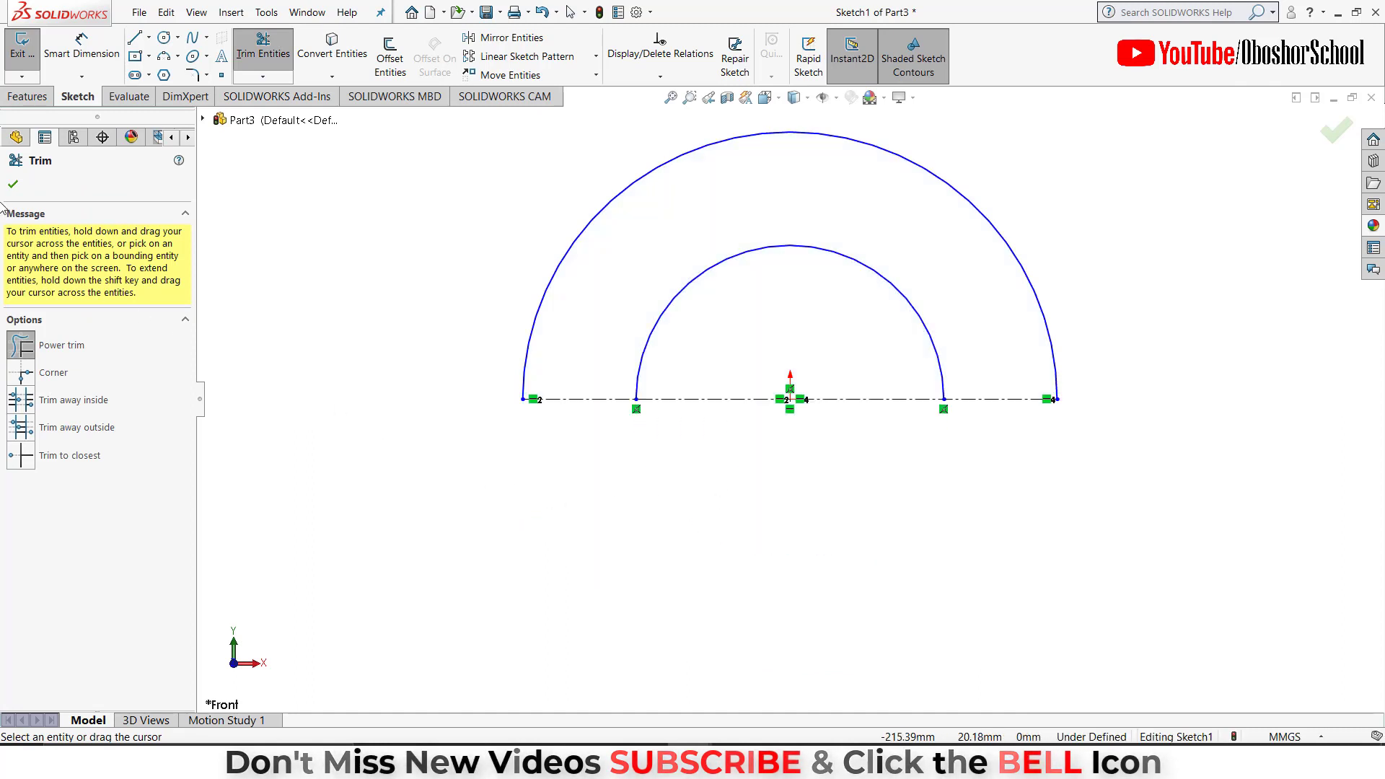
click(13, 184)
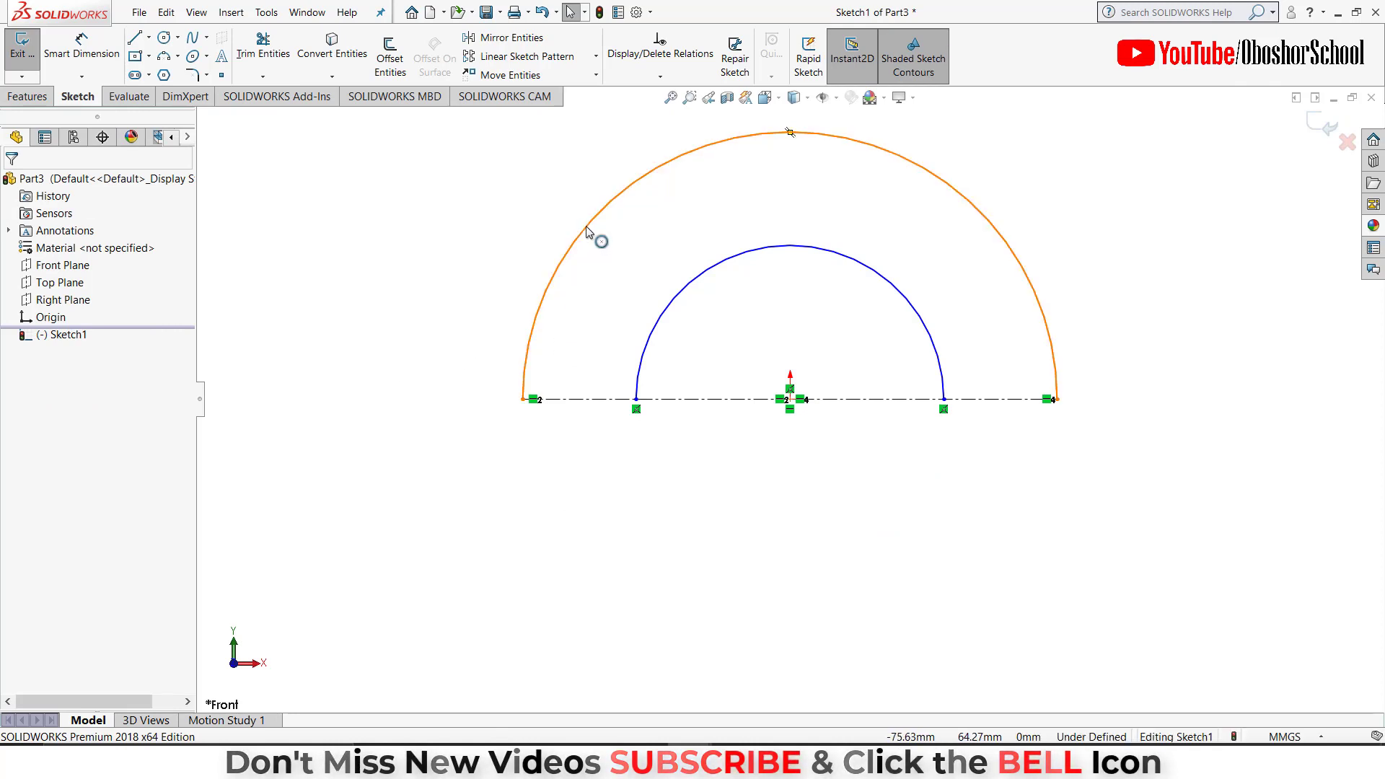
click(104, 52)
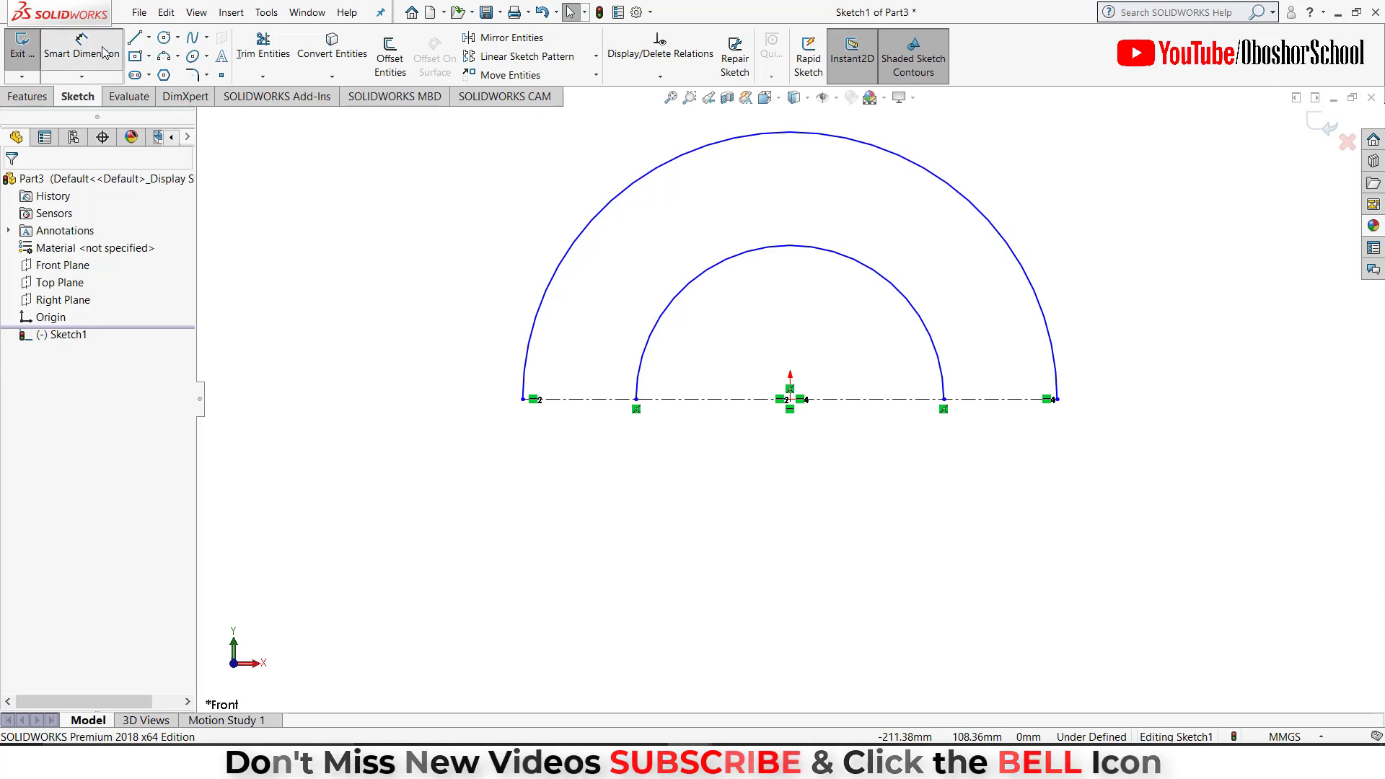
click(606, 215)
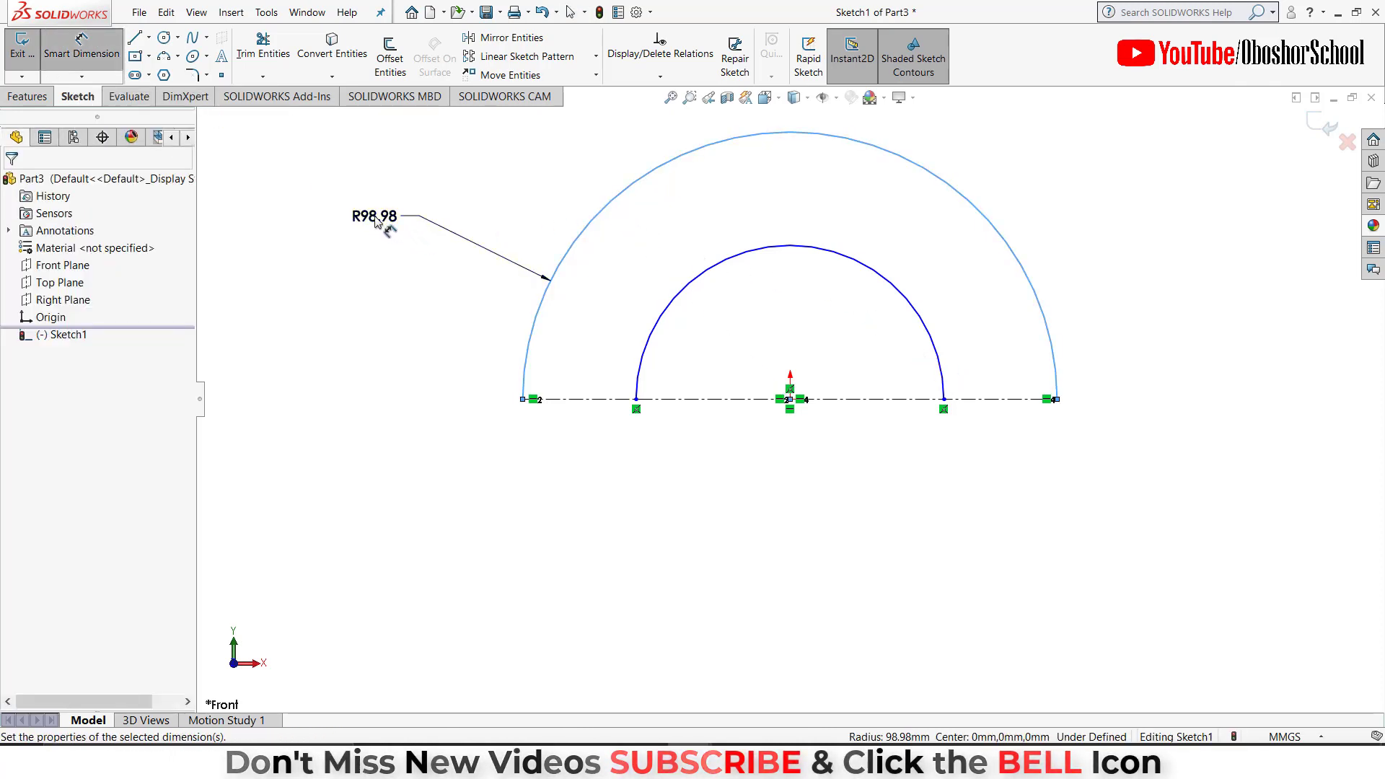
click(375, 220)
text(36)
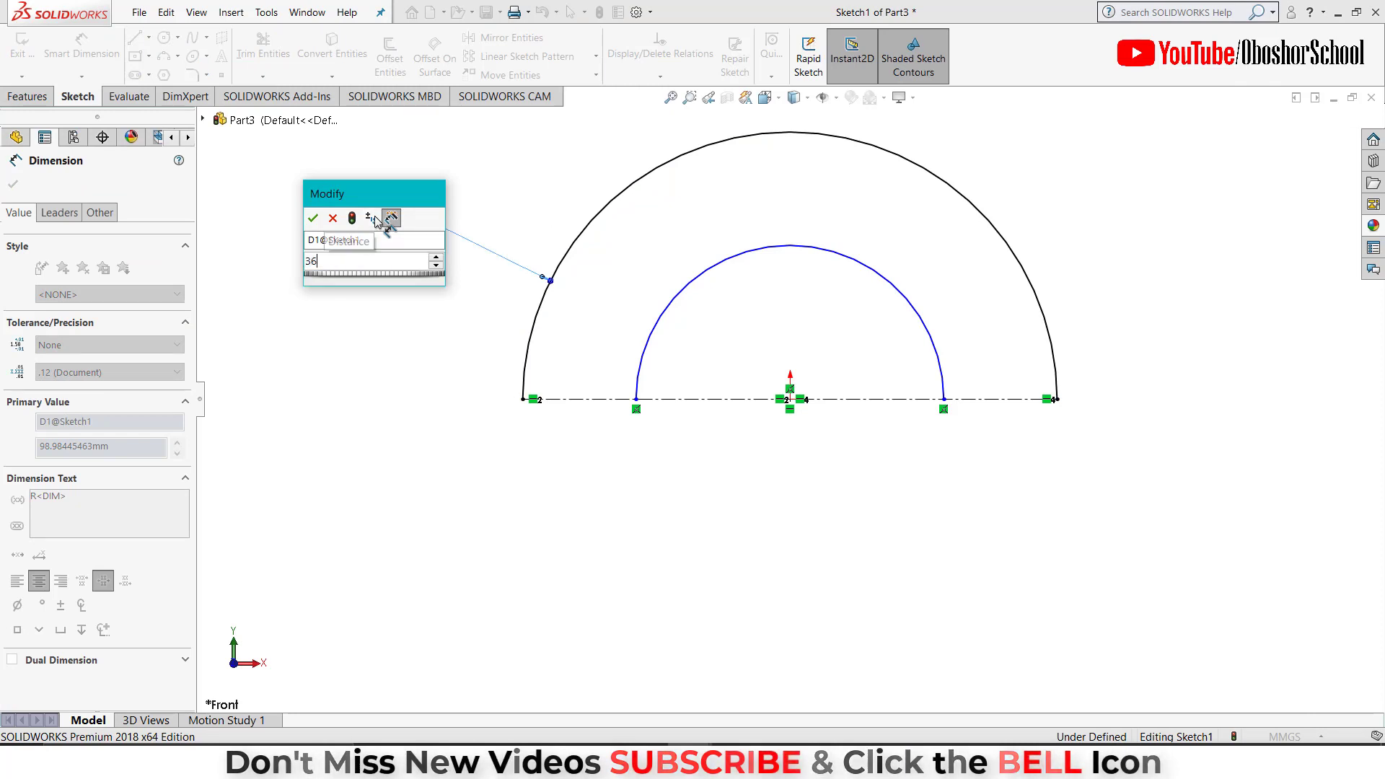
key(Return)
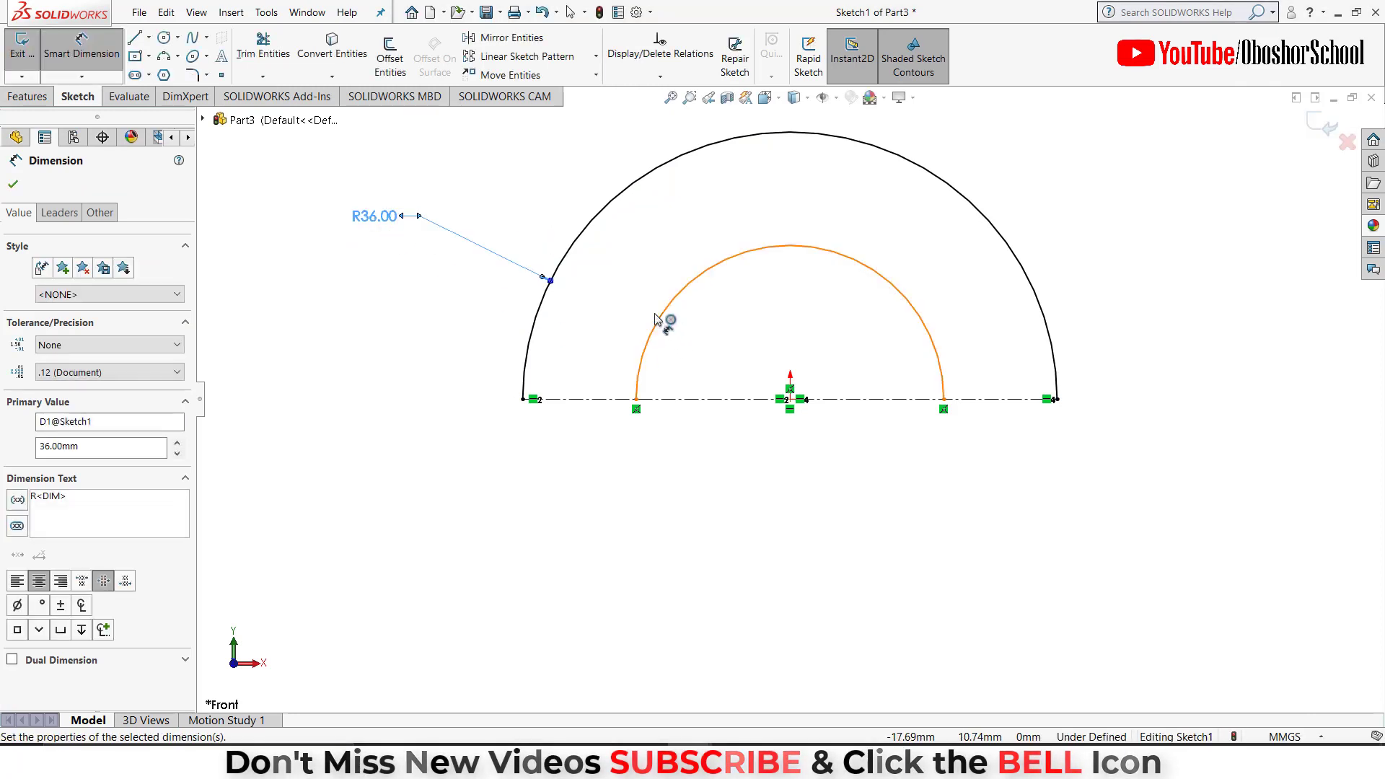
Dimension the inner arc to R24, fully defining the ring.
click(656, 319)
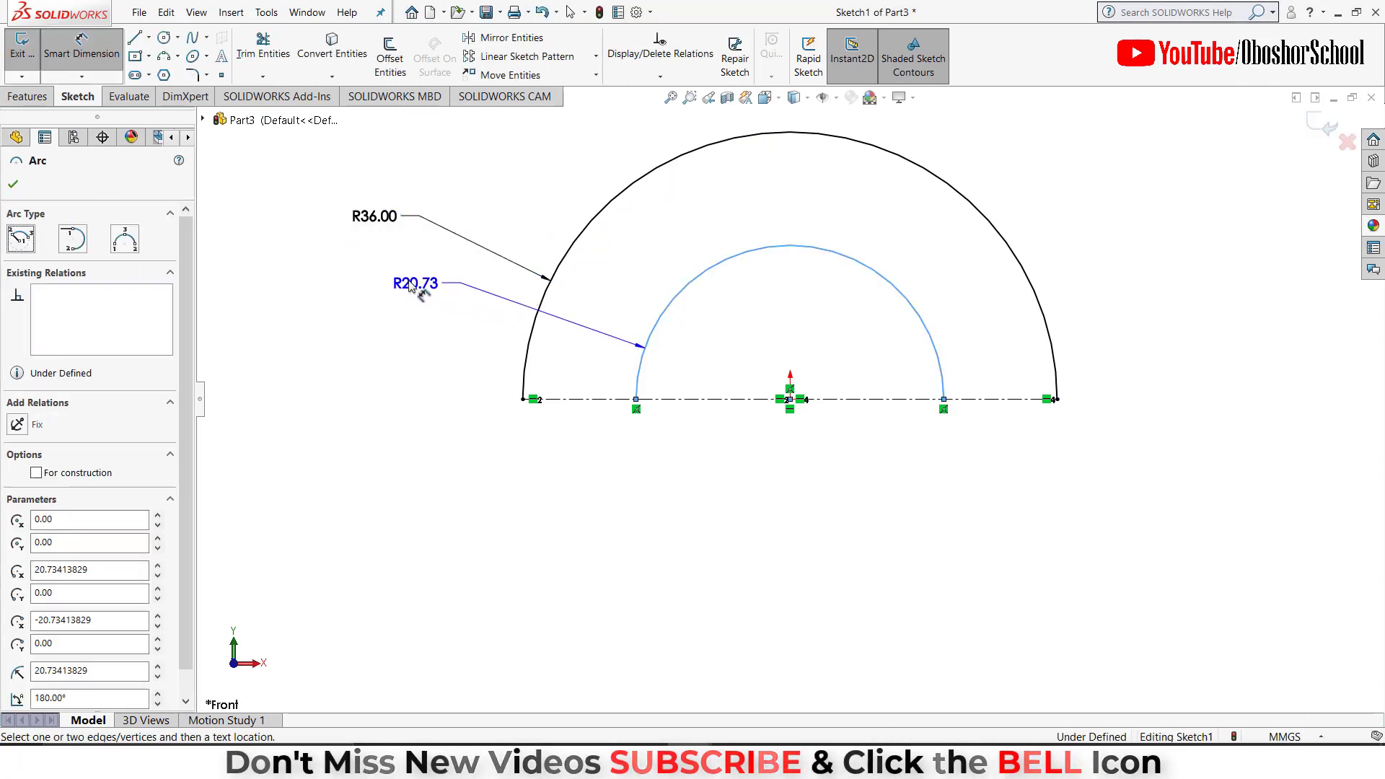
click(409, 286)
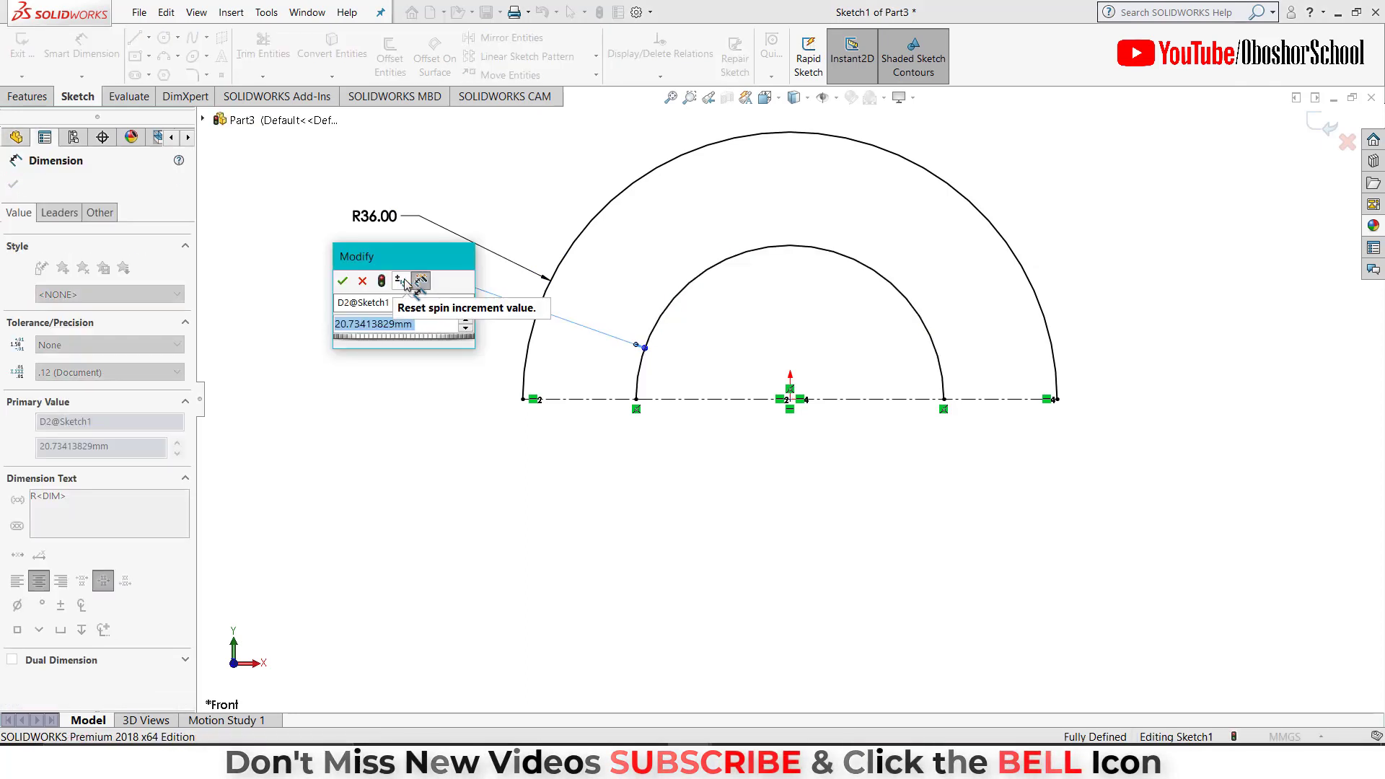
text(24)
key(Return)
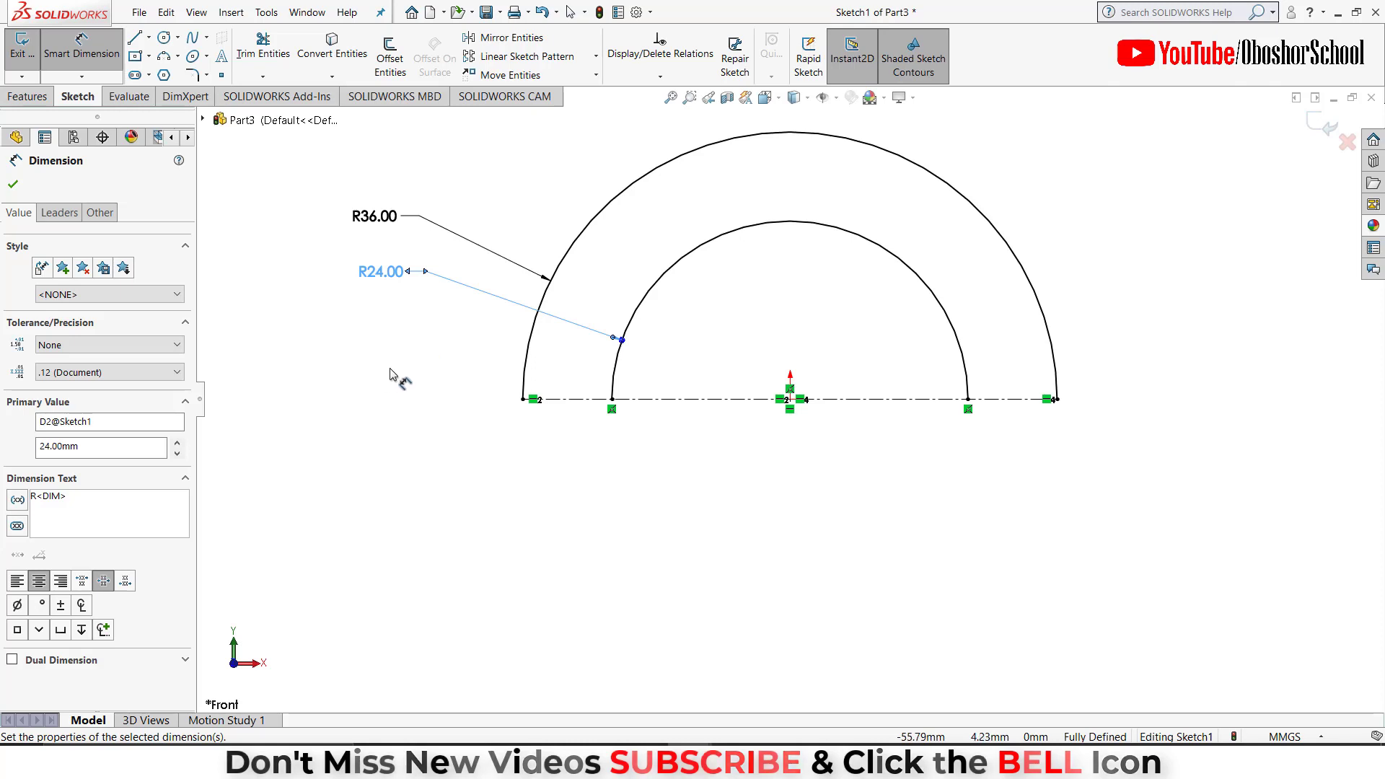
click(12, 184)
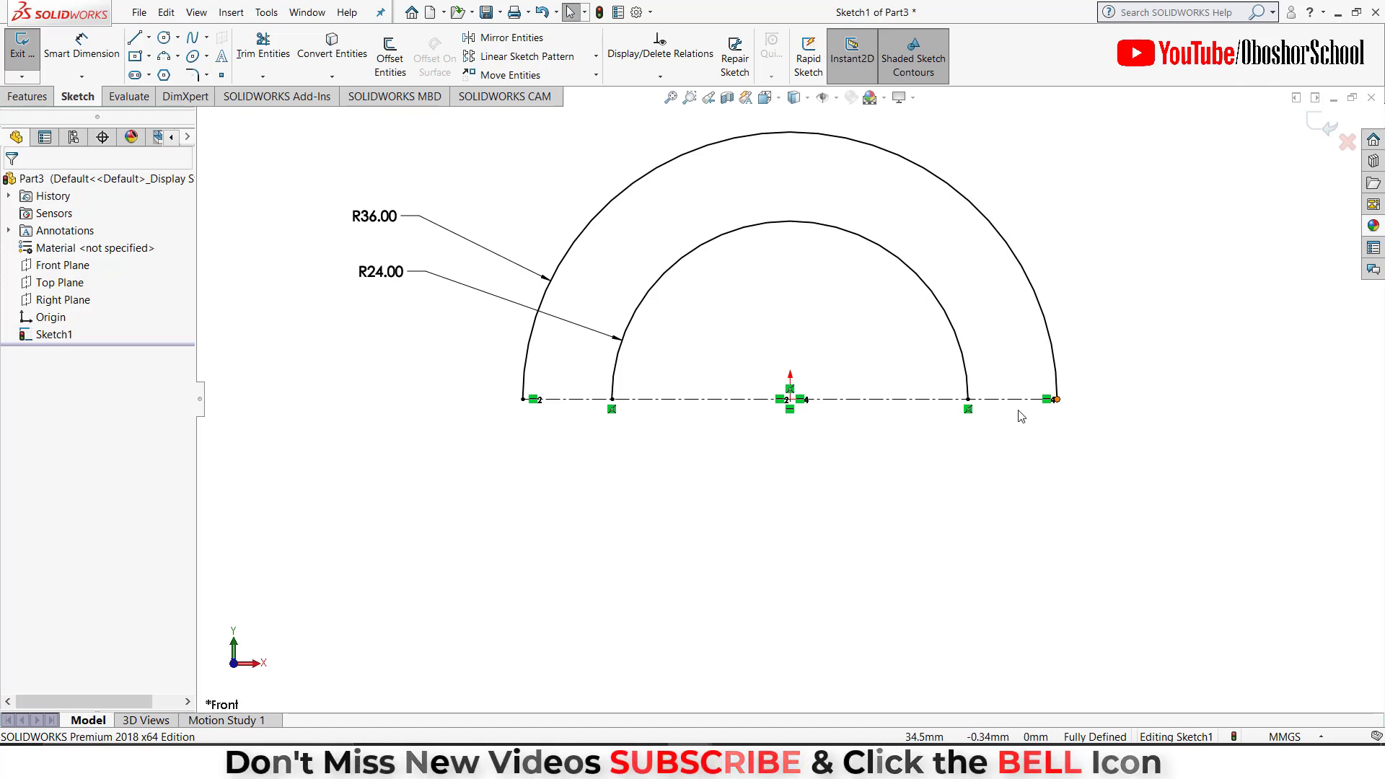
Draw the stepped L-shaped line profile below the ring's right end, from the centerline.
click(134, 38)
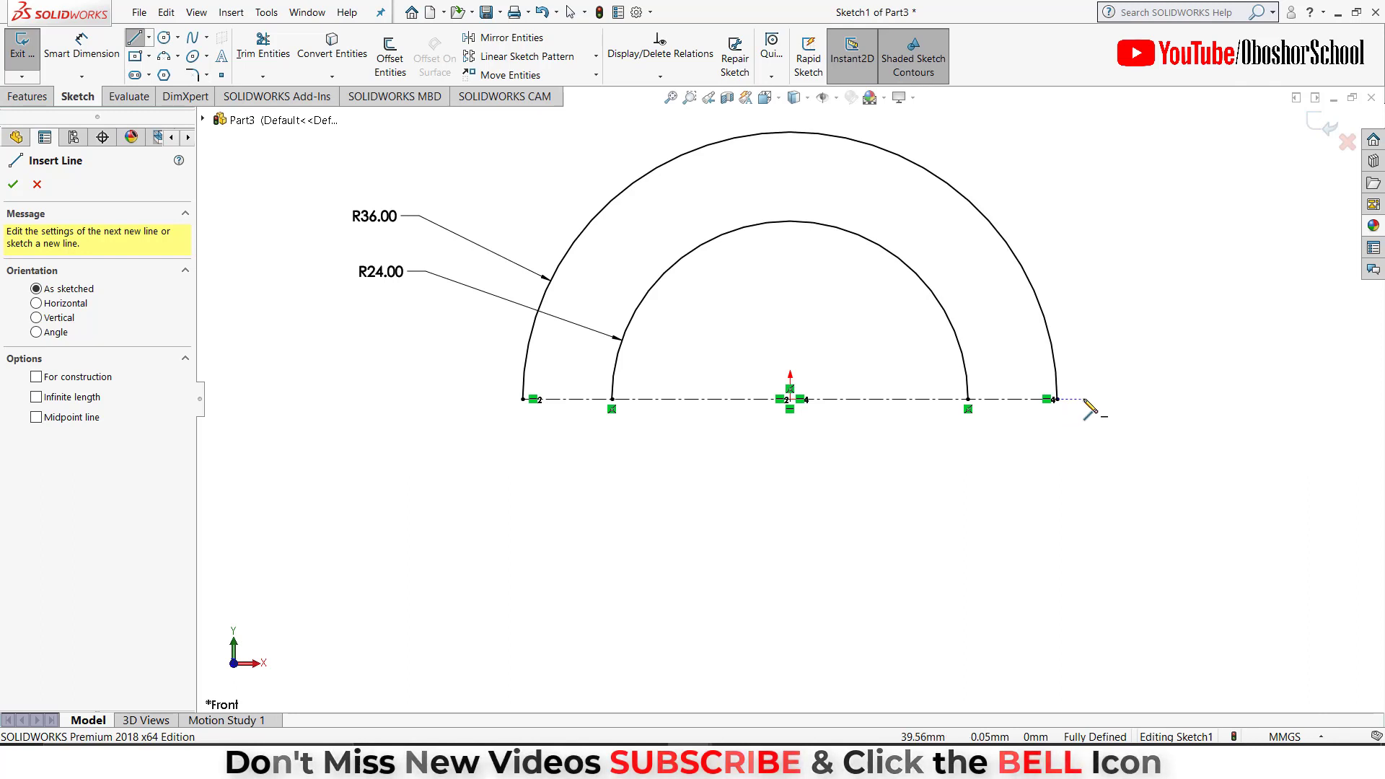
click(1083, 400)
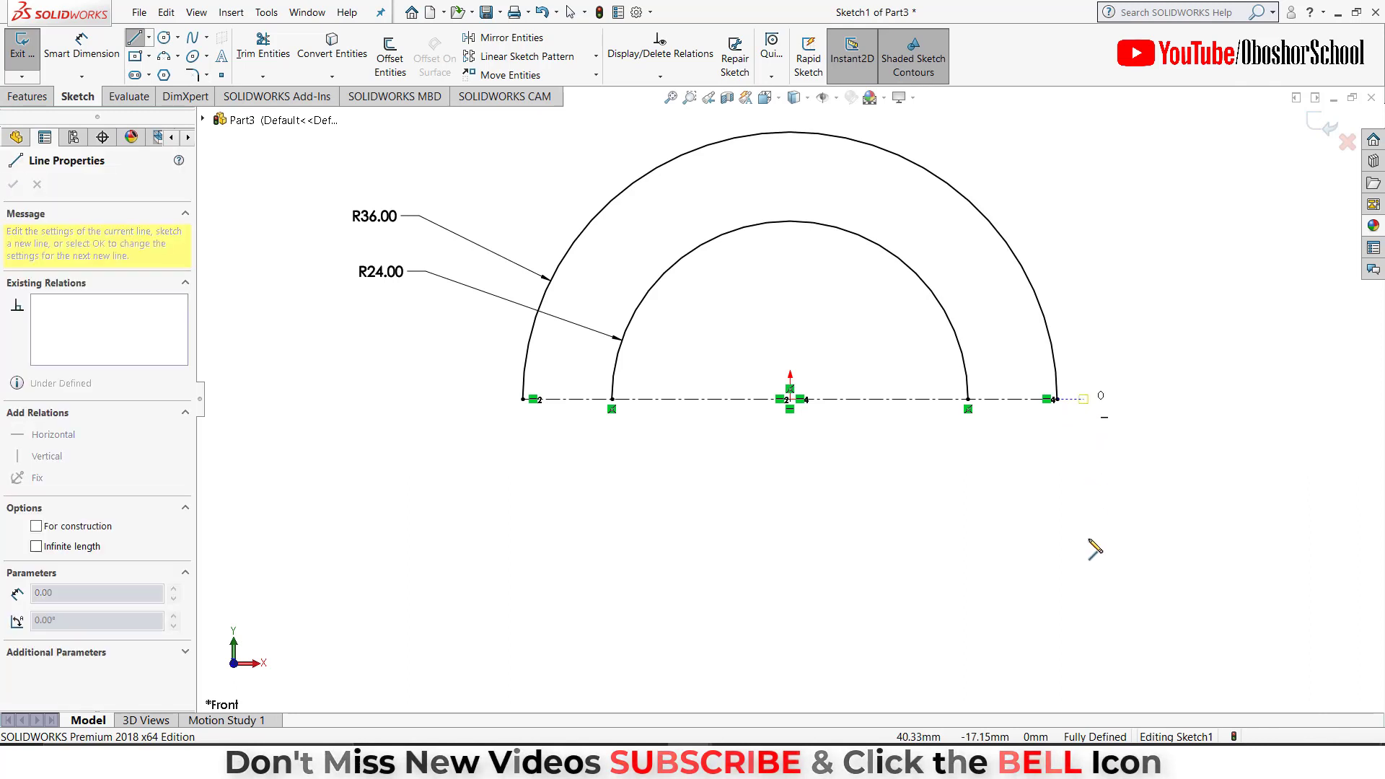
click(1084, 594)
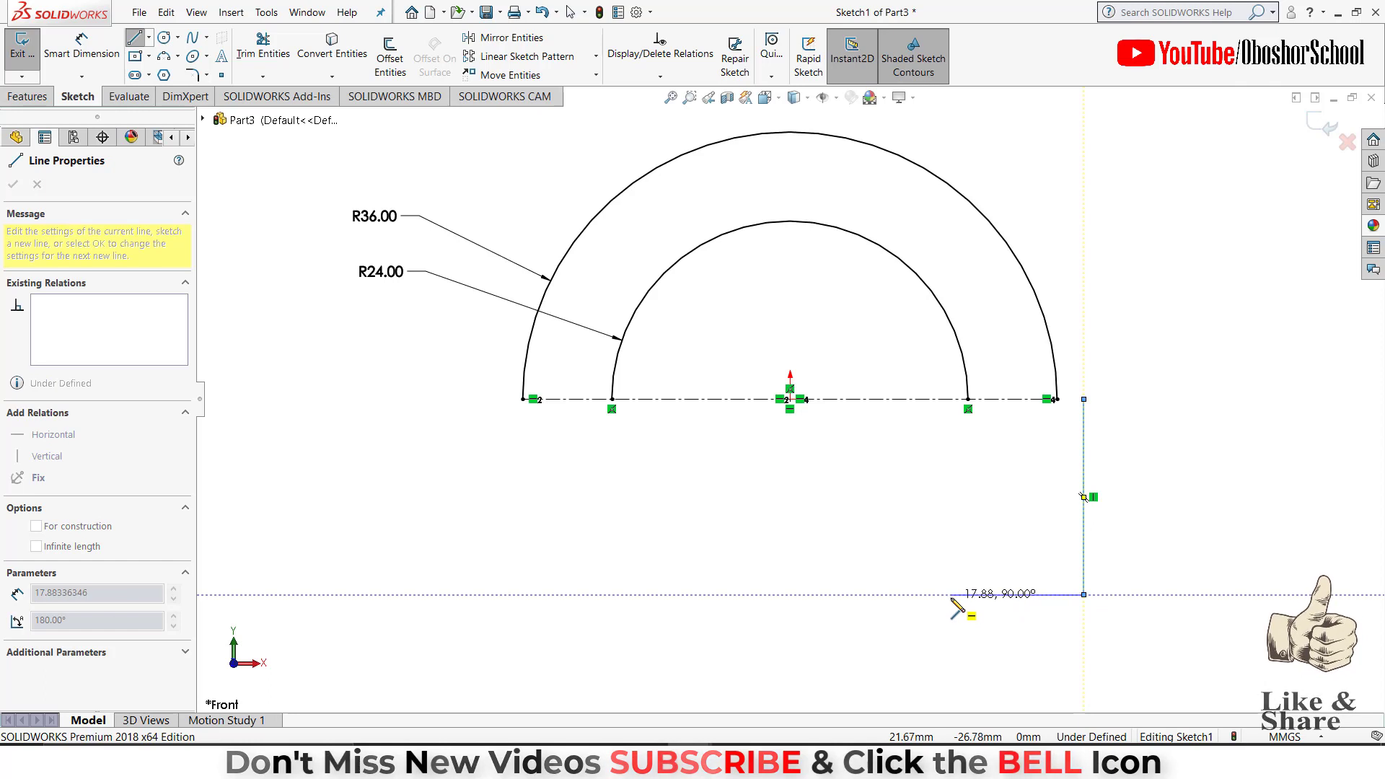
click(951, 594)
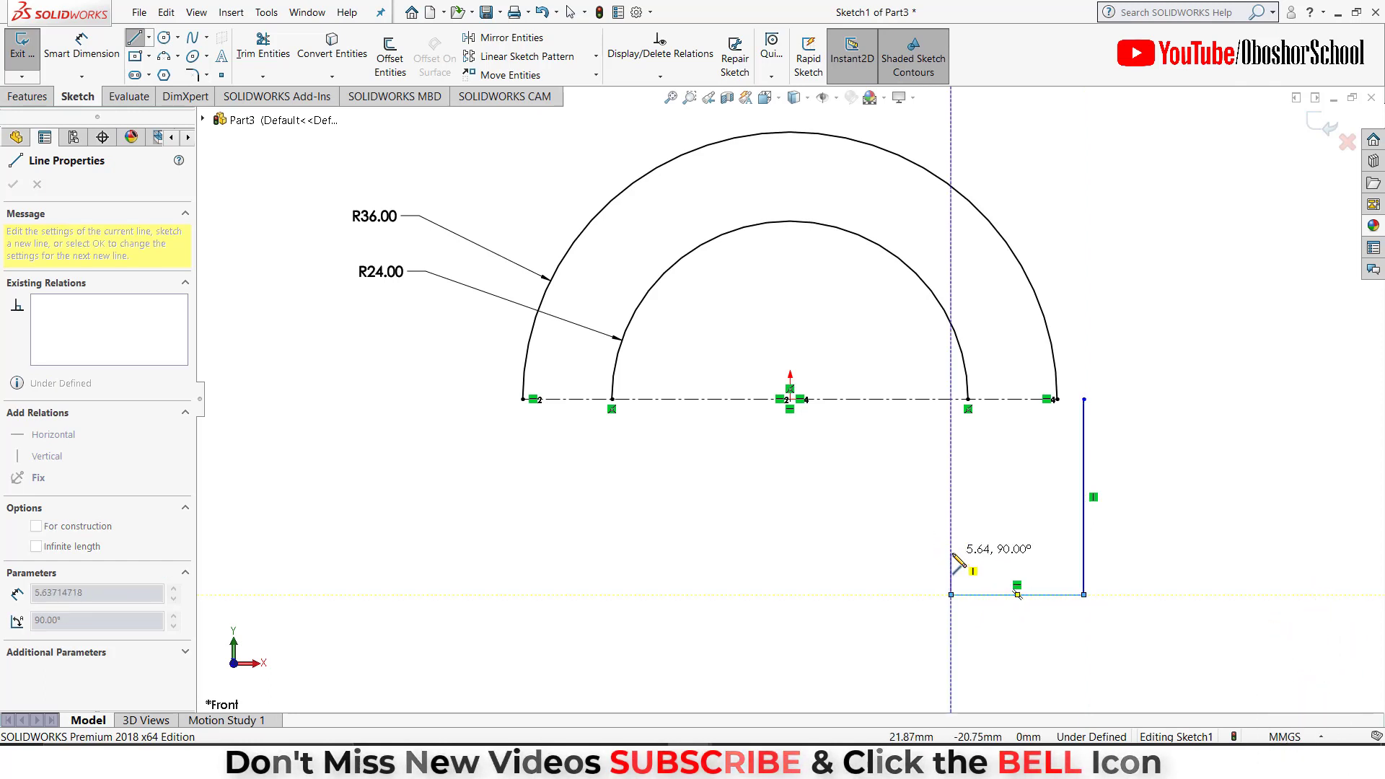
click(950, 549)
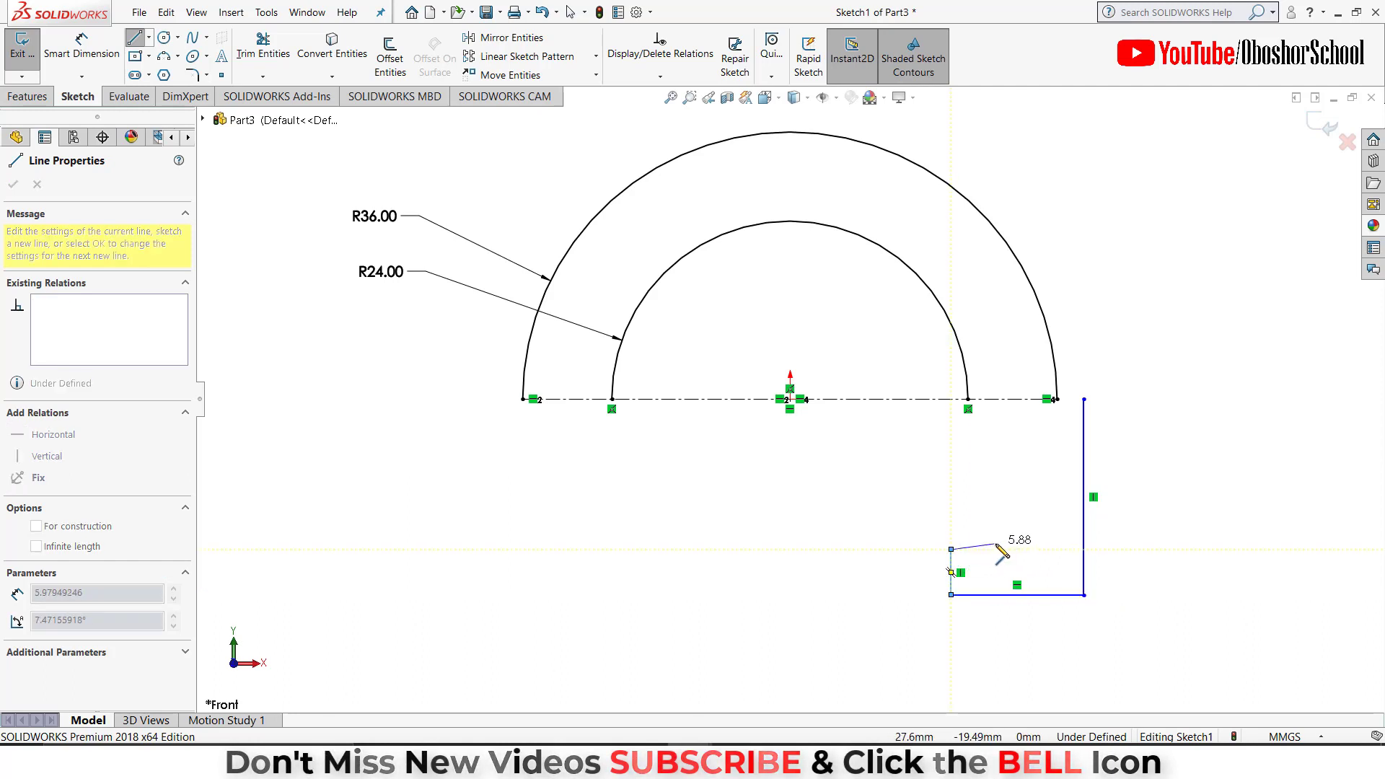
click(1003, 549)
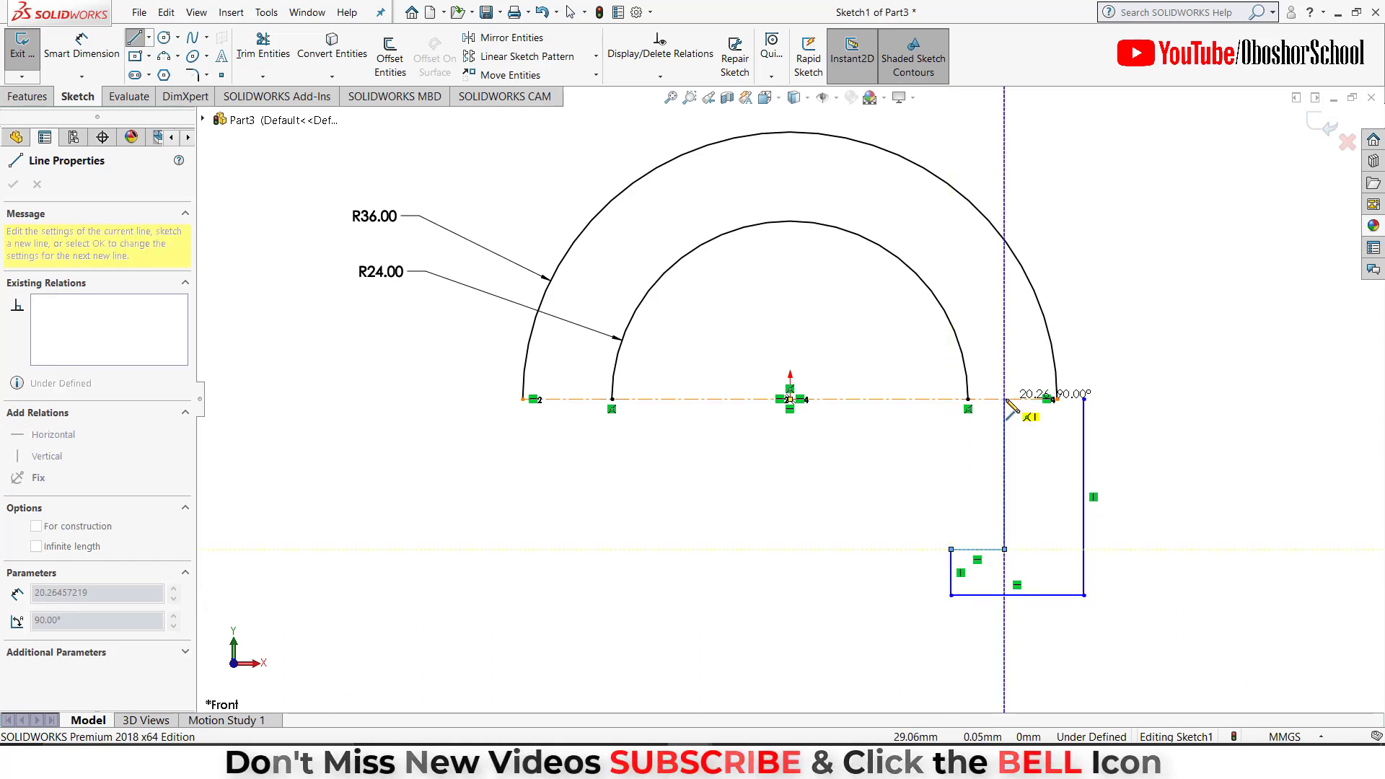
click(1004, 399)
right_click(1028, 427)
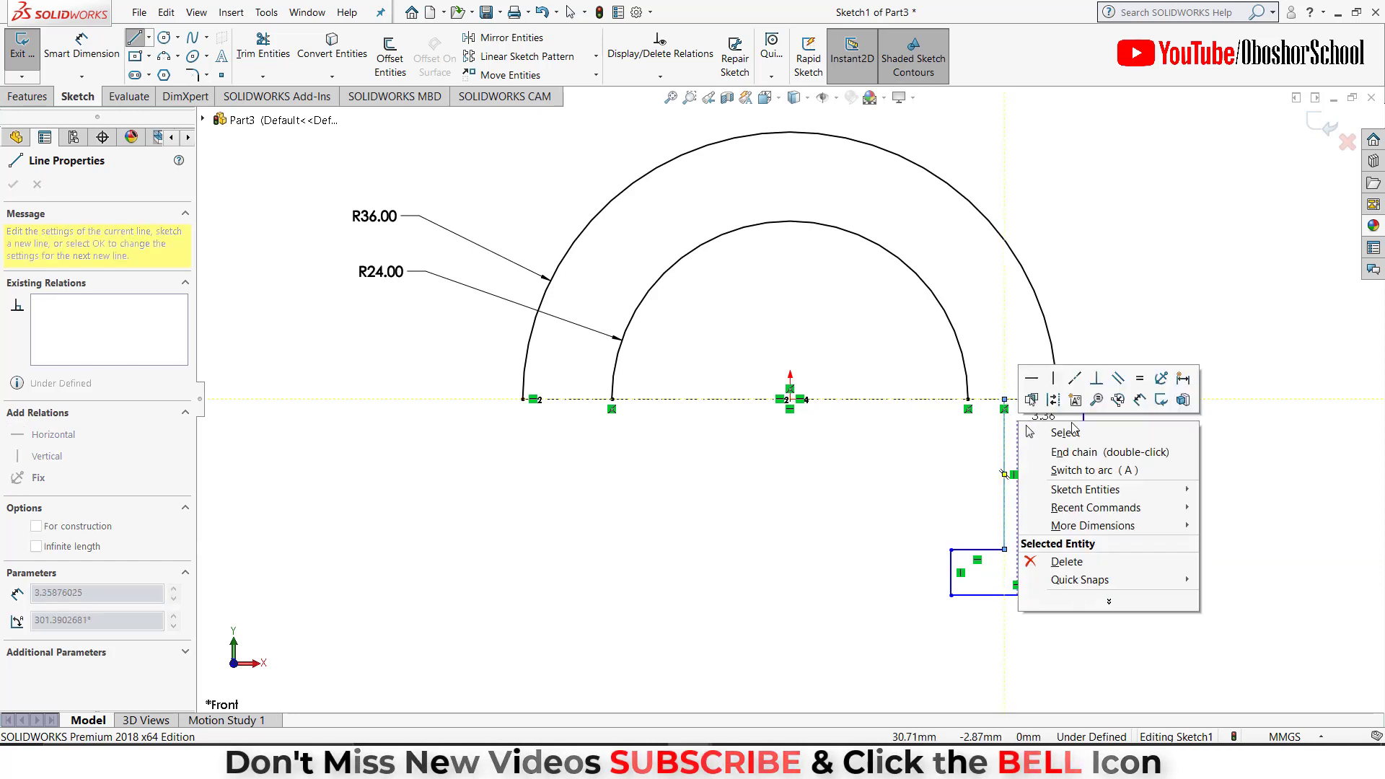
click(1122, 447)
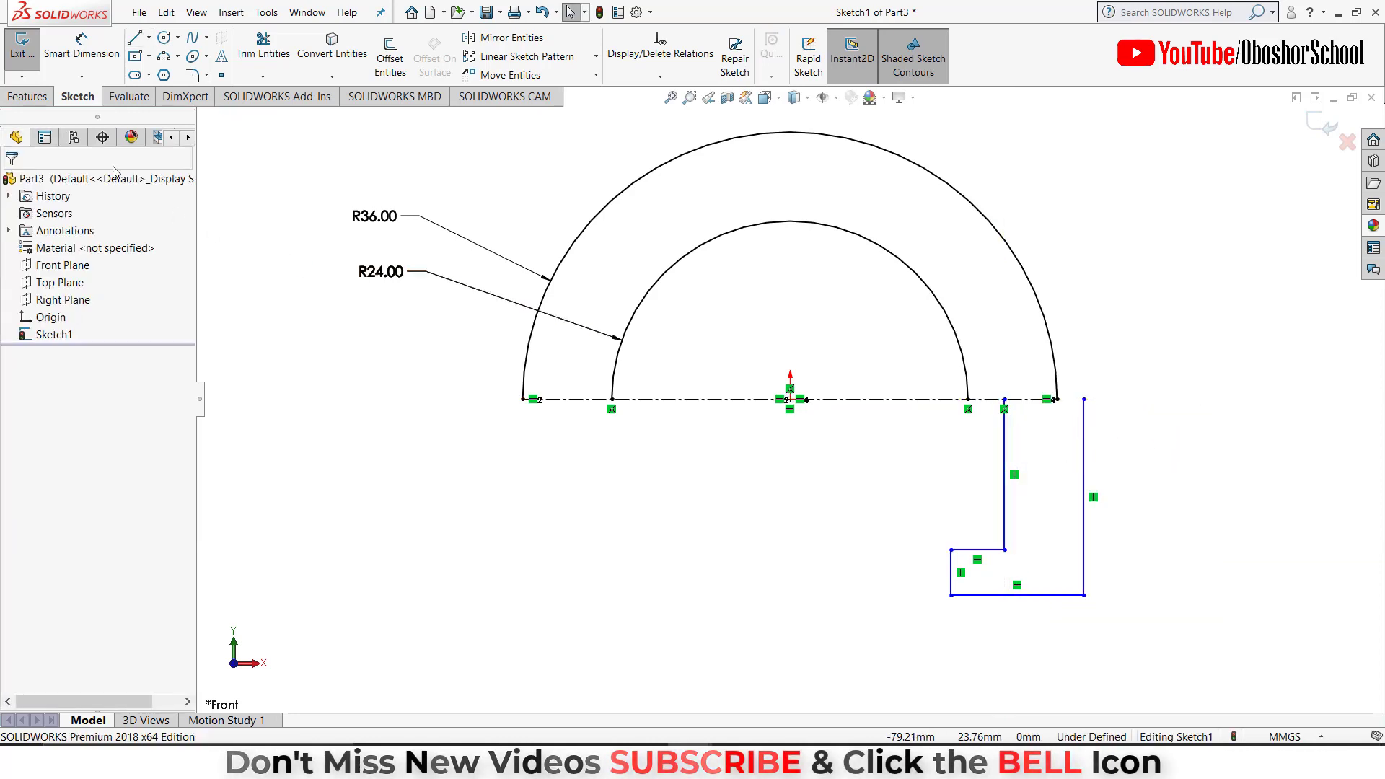
Add short horizontal lines joining the profile to the outer and inner arc ends.
click(135, 38)
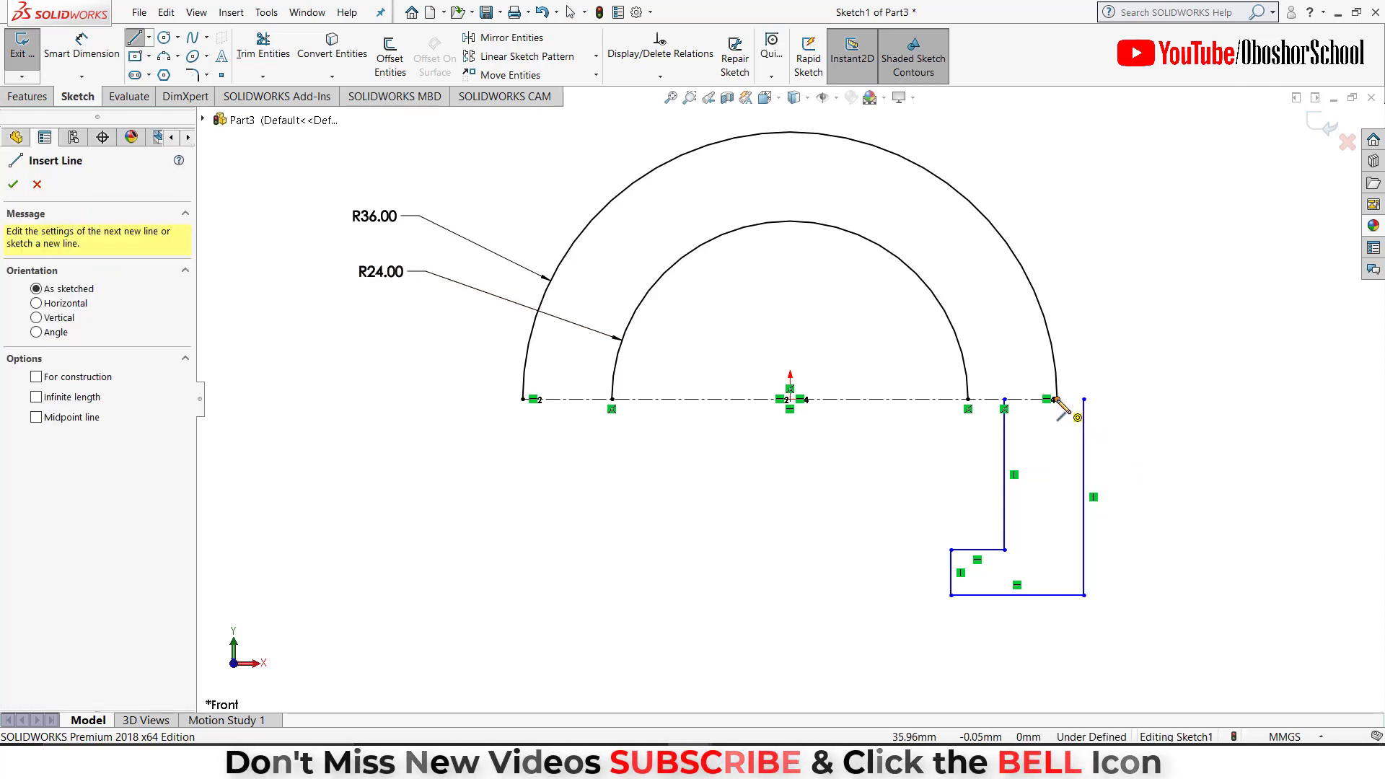
click(1084, 399)
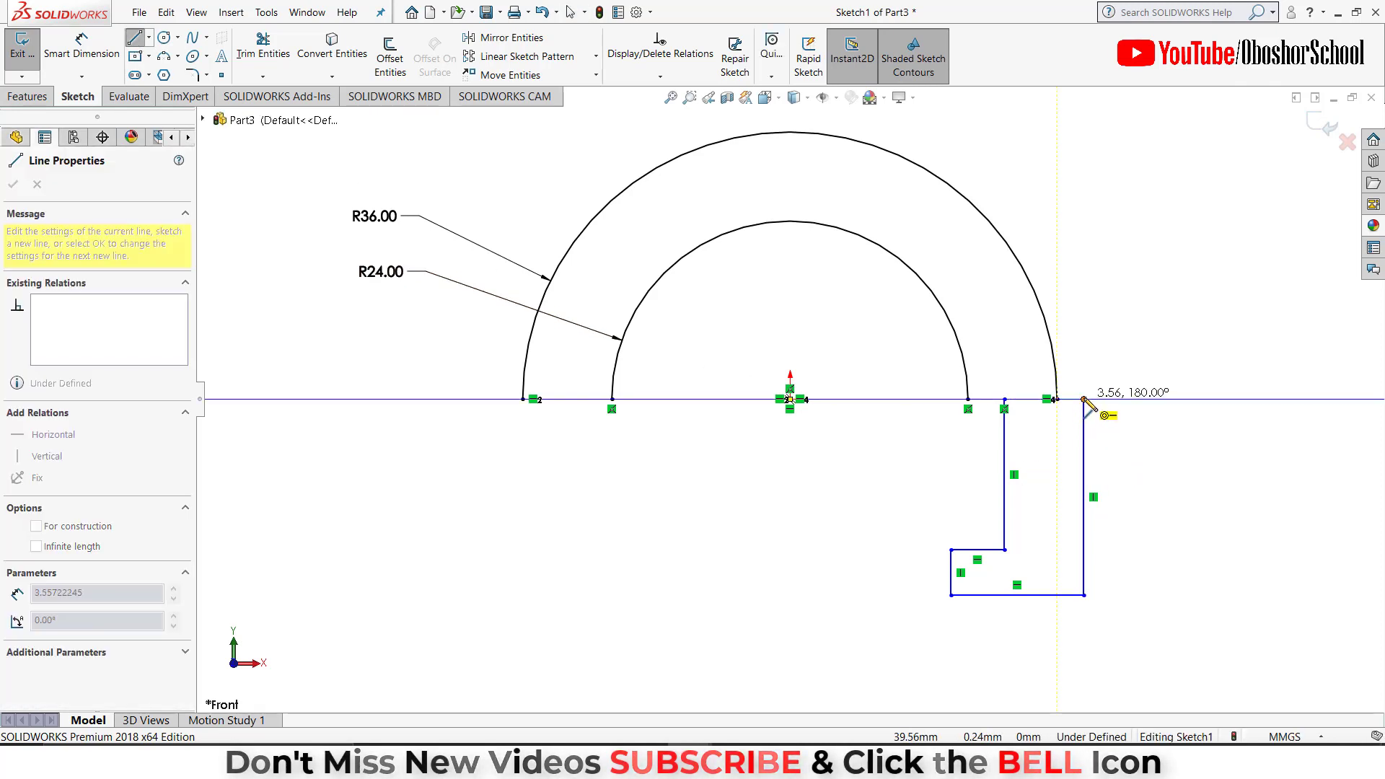
click(1057, 399)
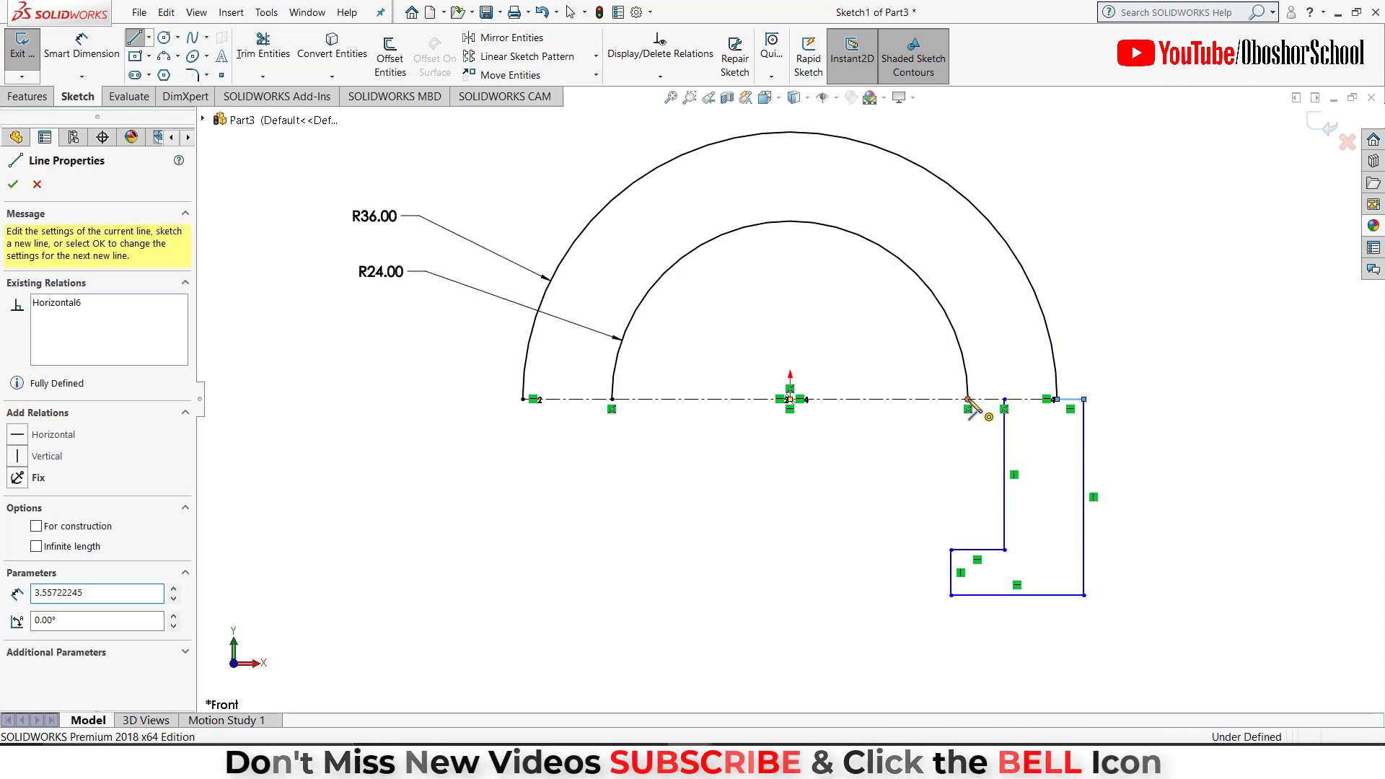
click(968, 399)
click(1004, 398)
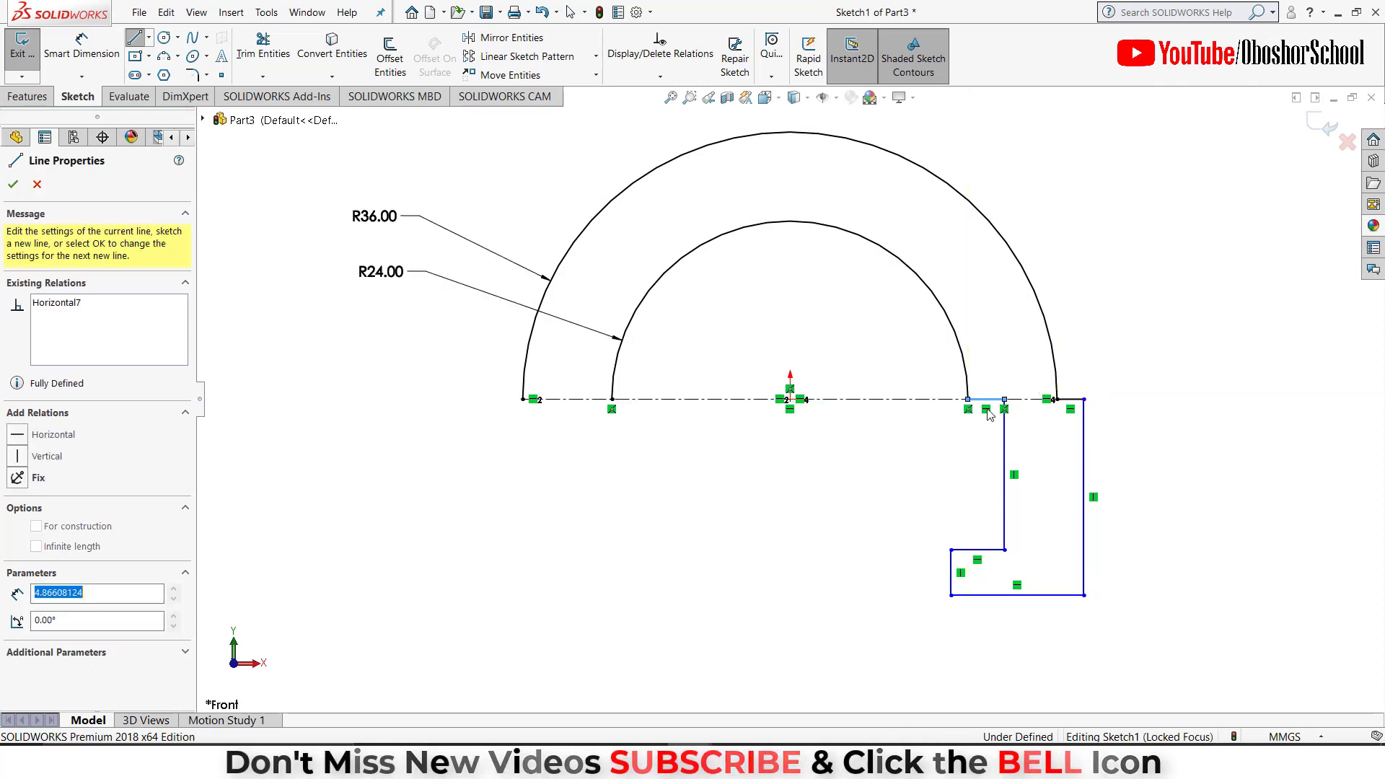
click(17, 186)
click(16, 187)
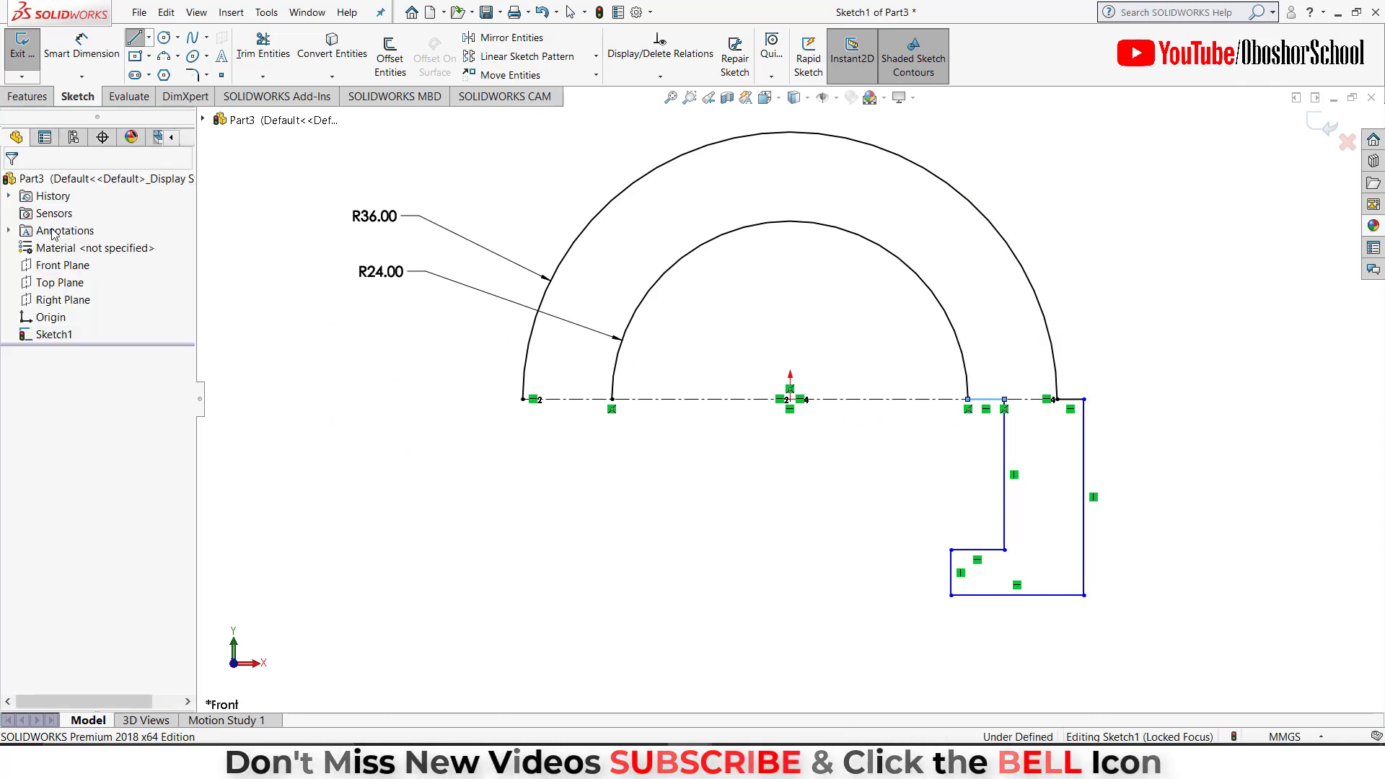
Dimension the profile's right edge to 36, top gap to 4 and inner vertical to 24.
click(82, 47)
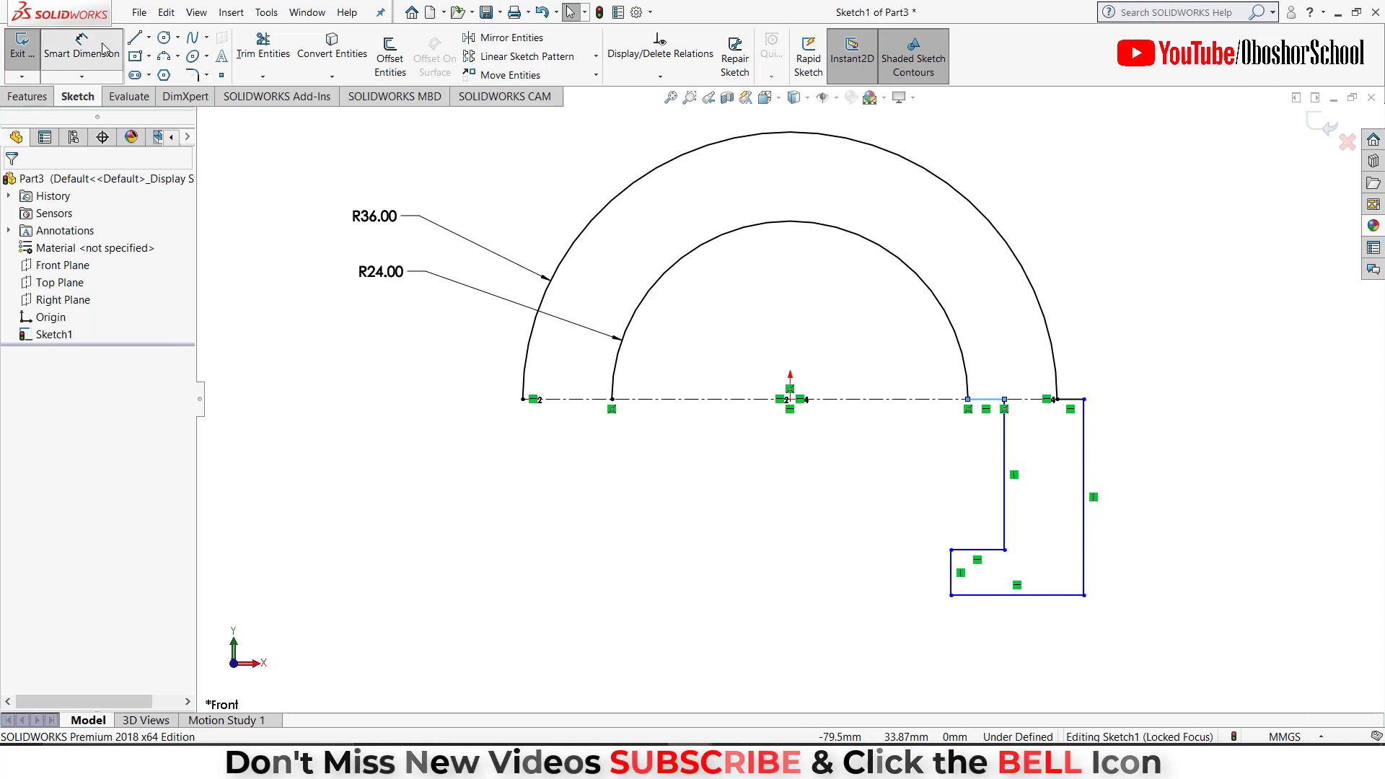
click(1083, 475)
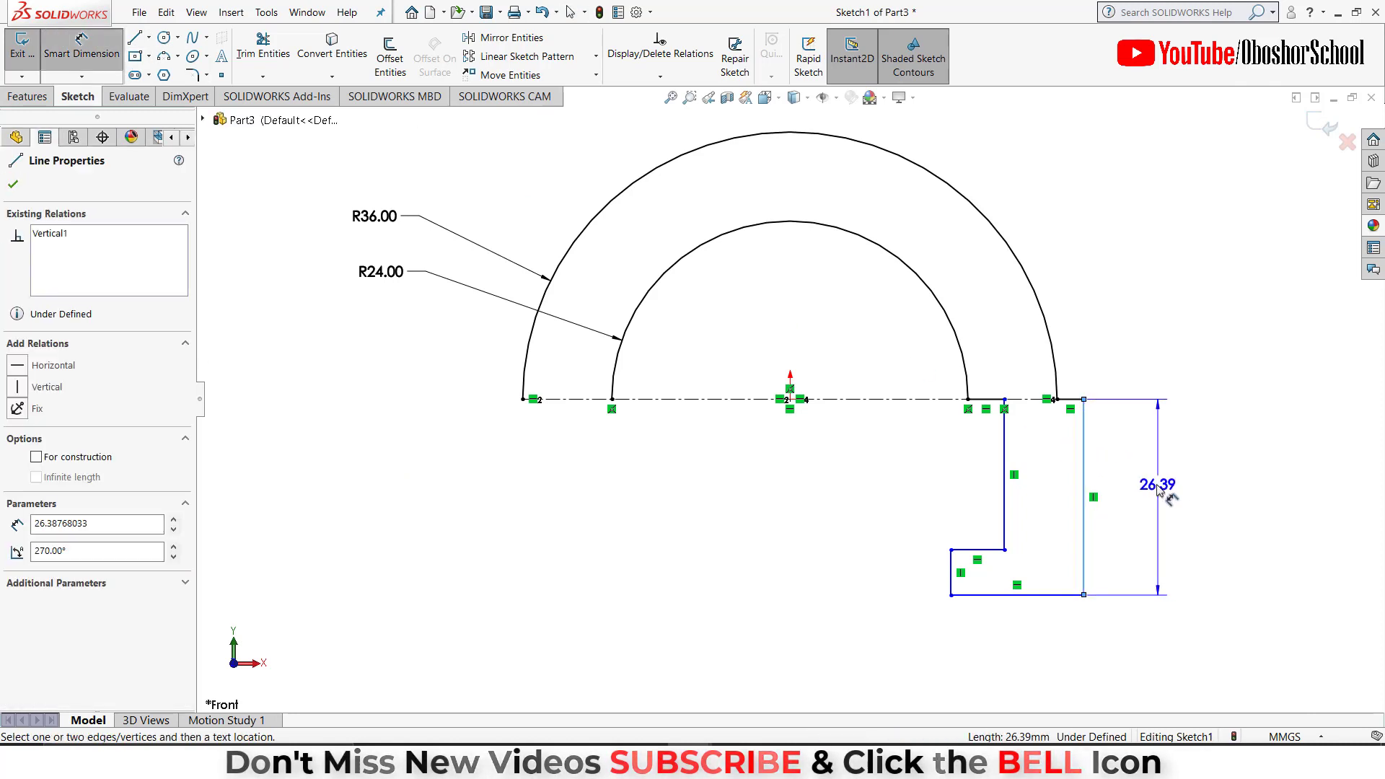
click(1157, 488)
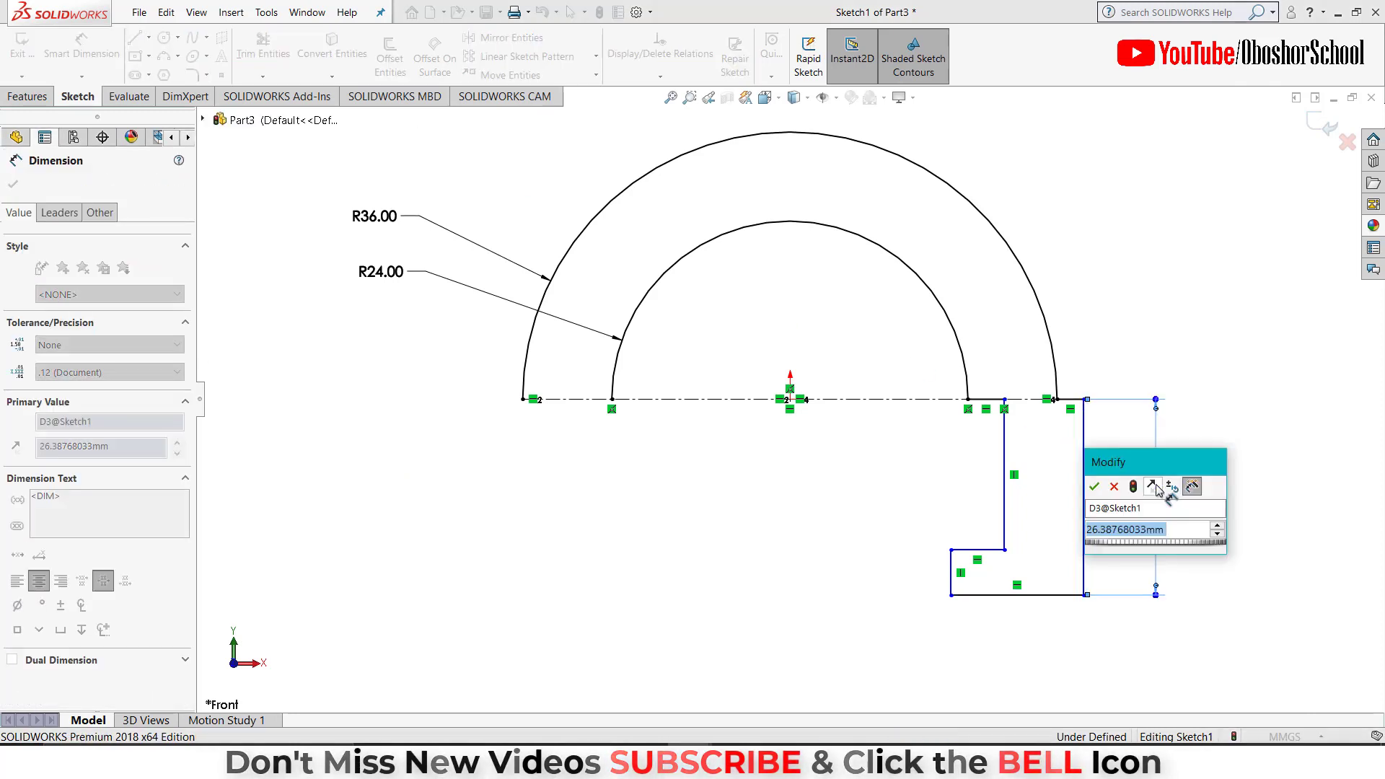
text(36)
key(Return)
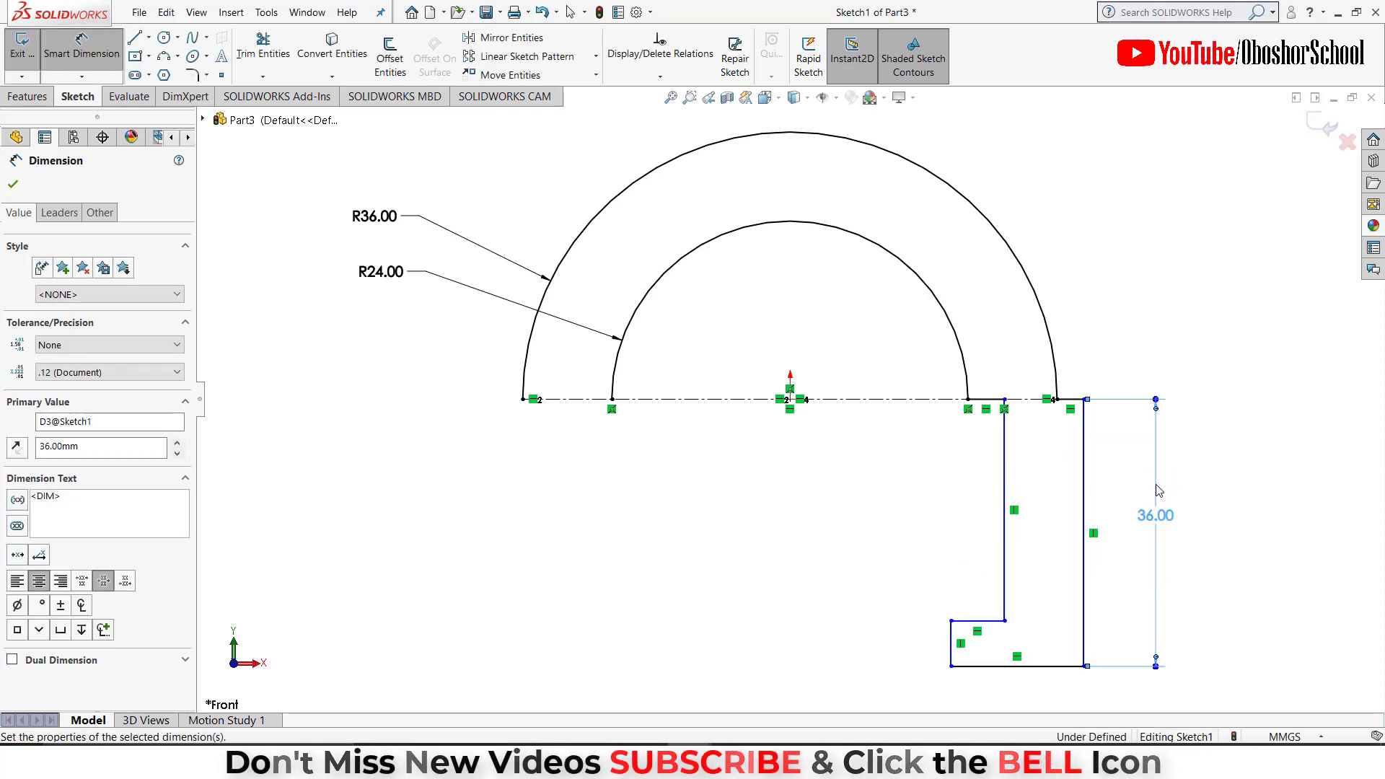
click(1077, 401)
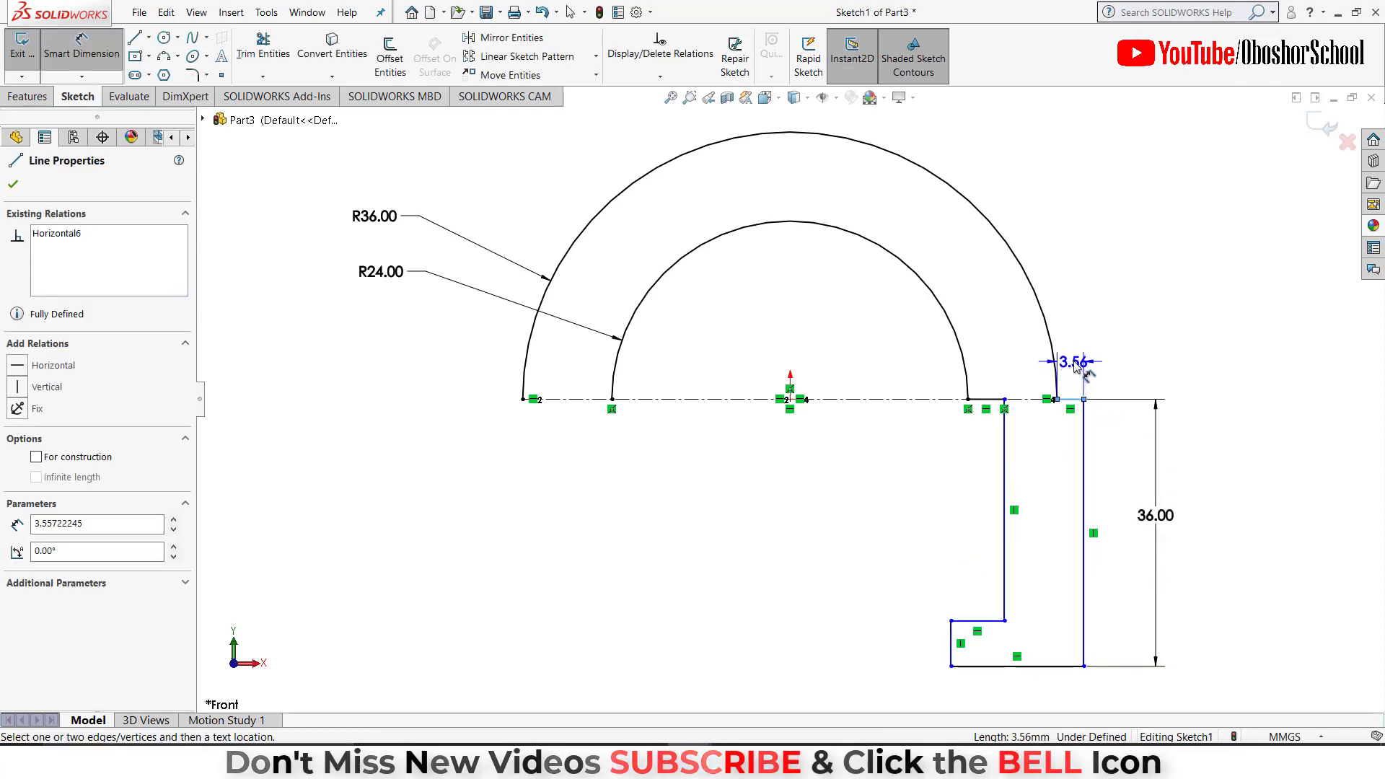
click(1074, 366)
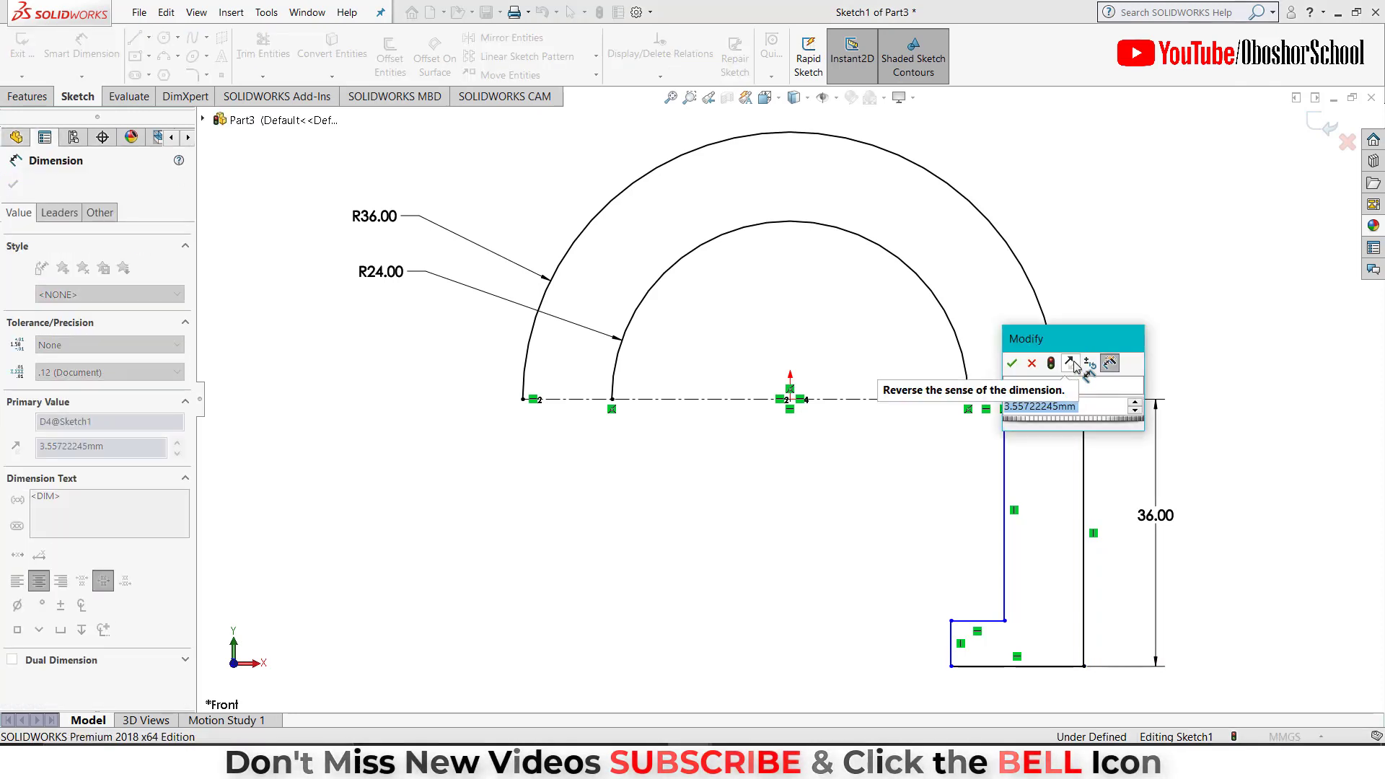
text(4)
key(Return)
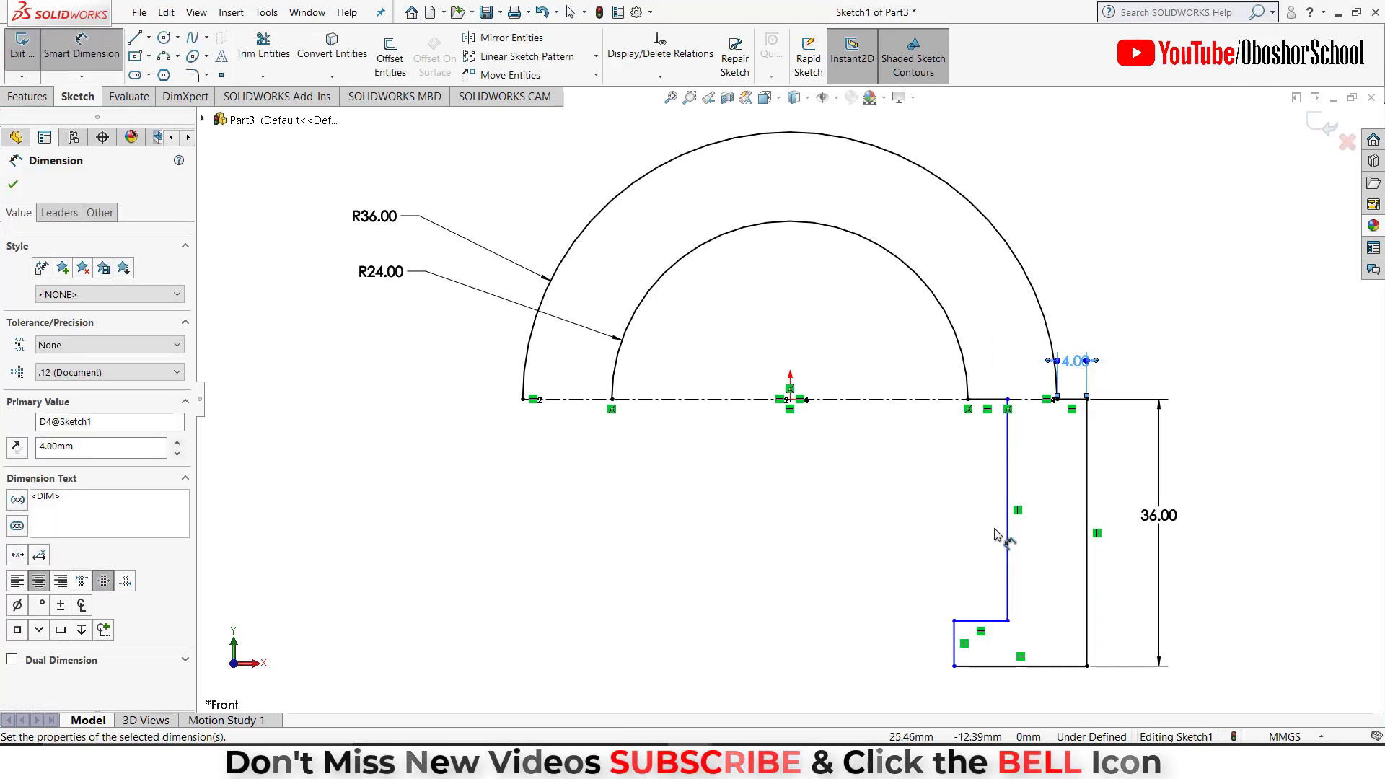
click(1010, 583)
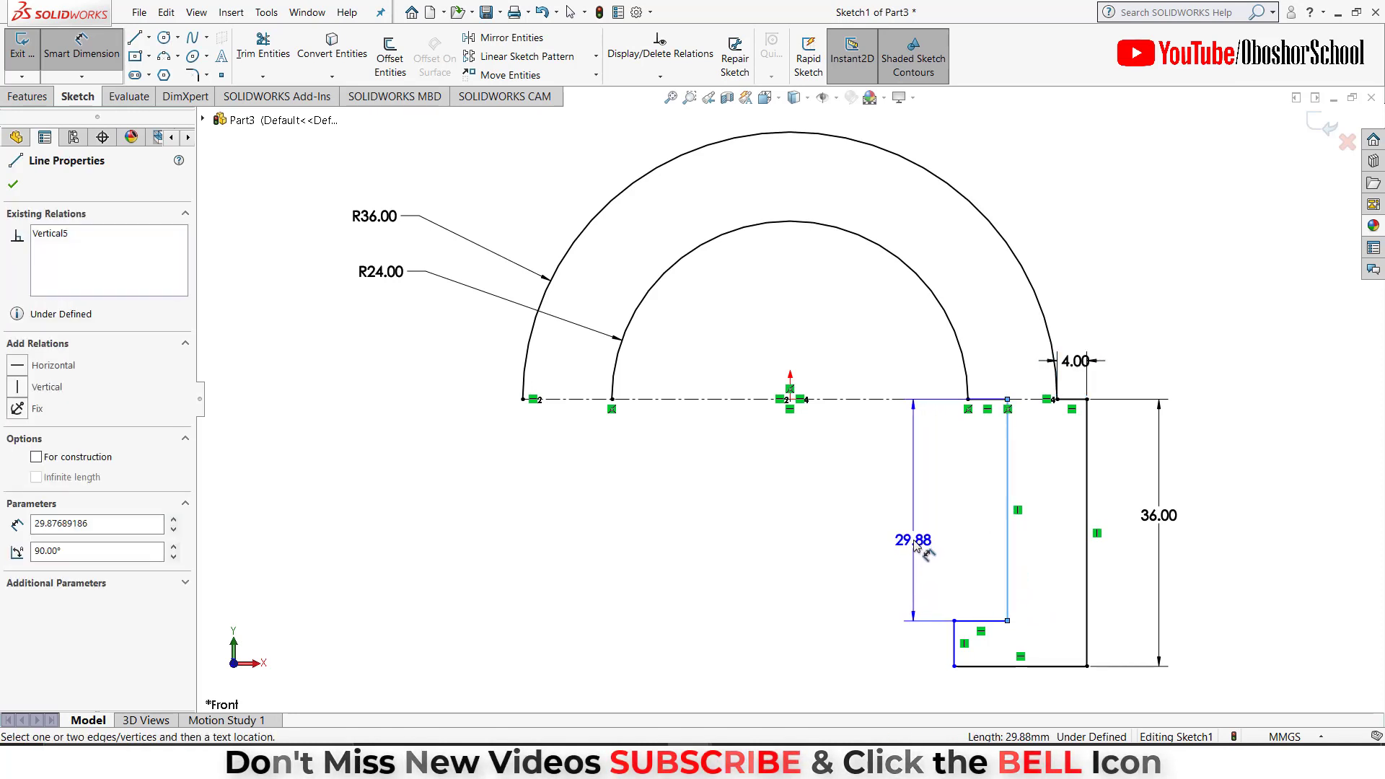
click(914, 546)
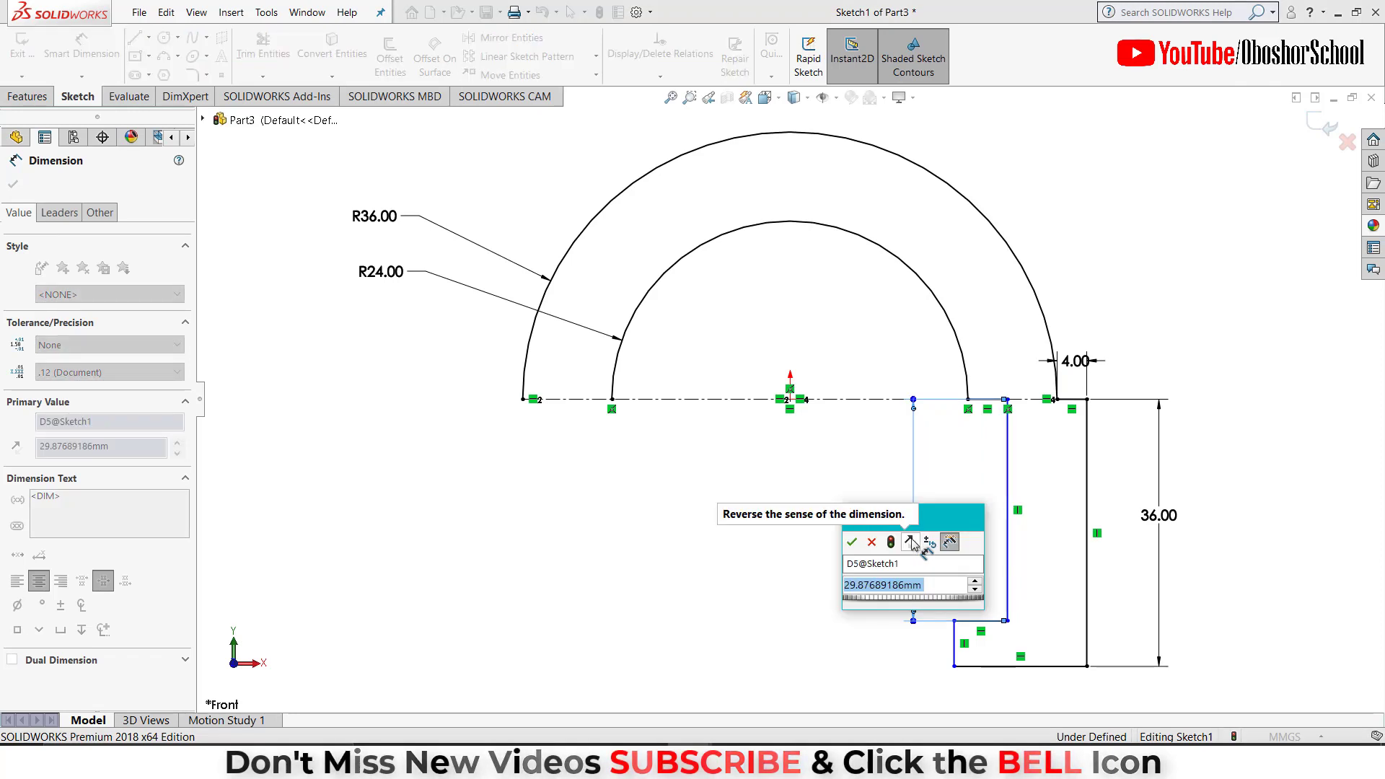
text(24)
key(Return)
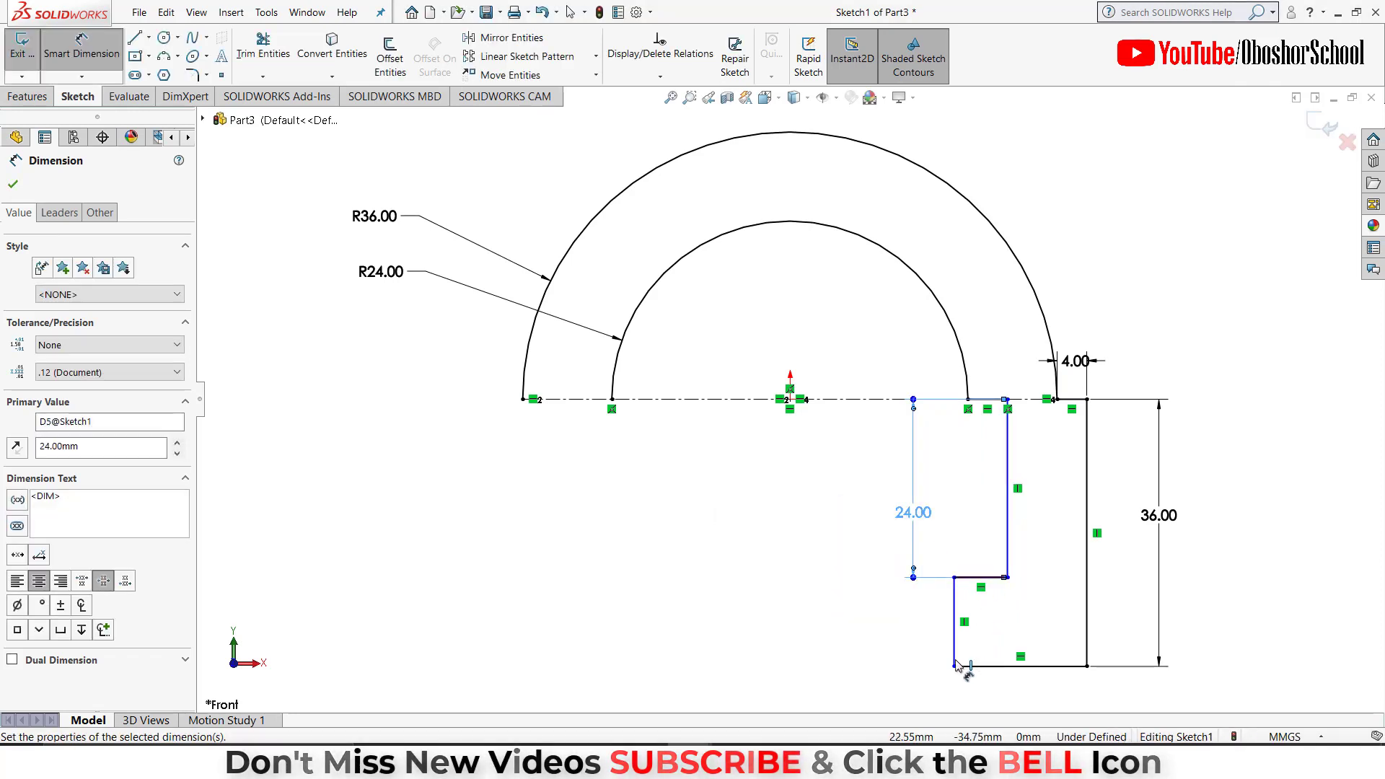
Dimension the bottom width to 16 and the vertical-line spacing to 10.
click(981, 669)
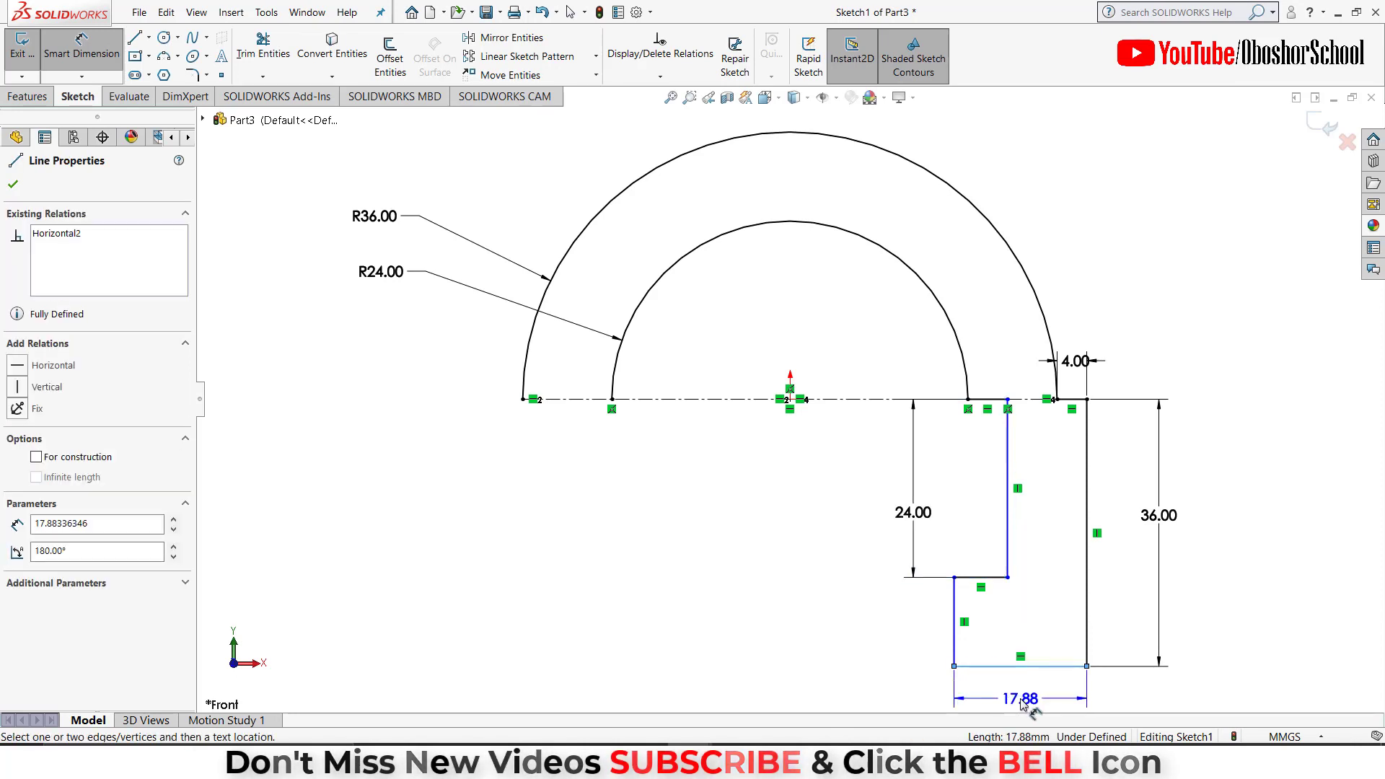
click(1019, 703)
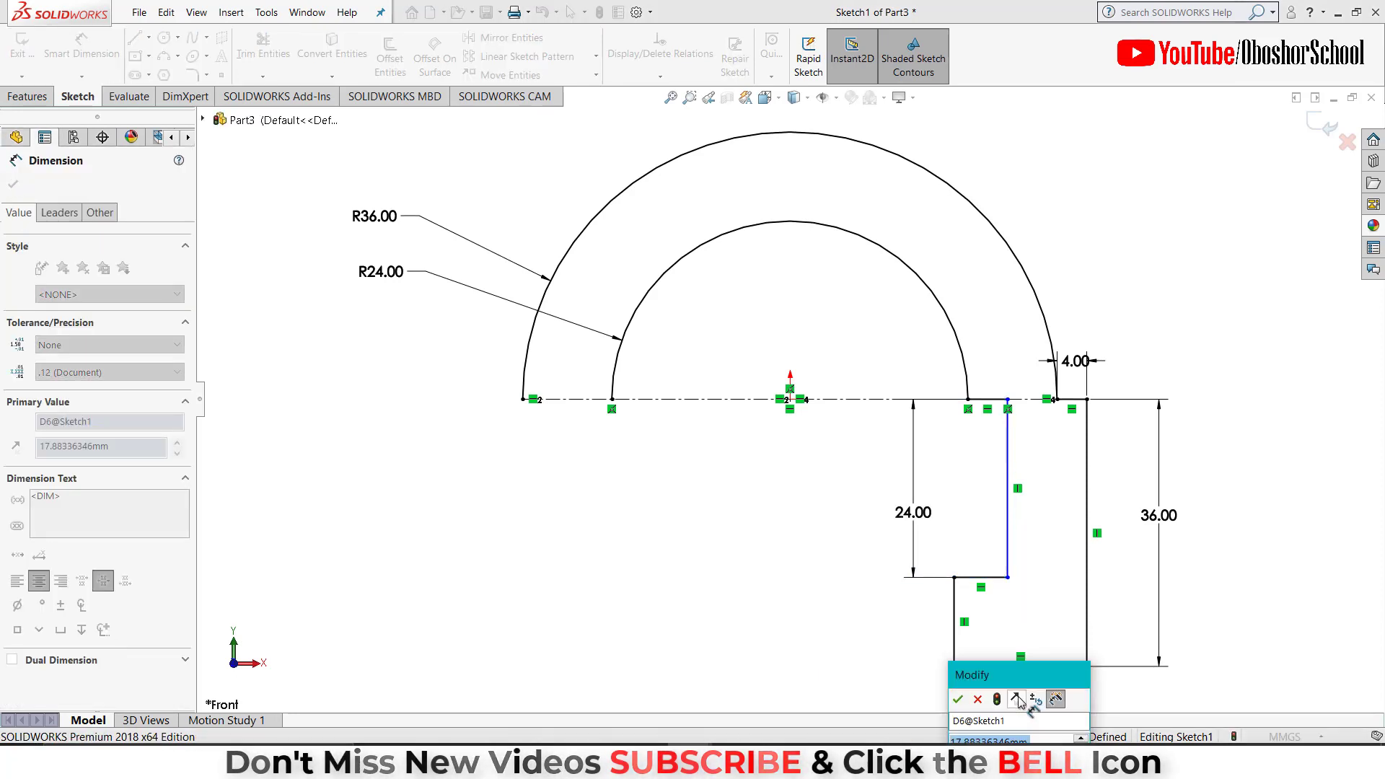
text(16)
key(Return)
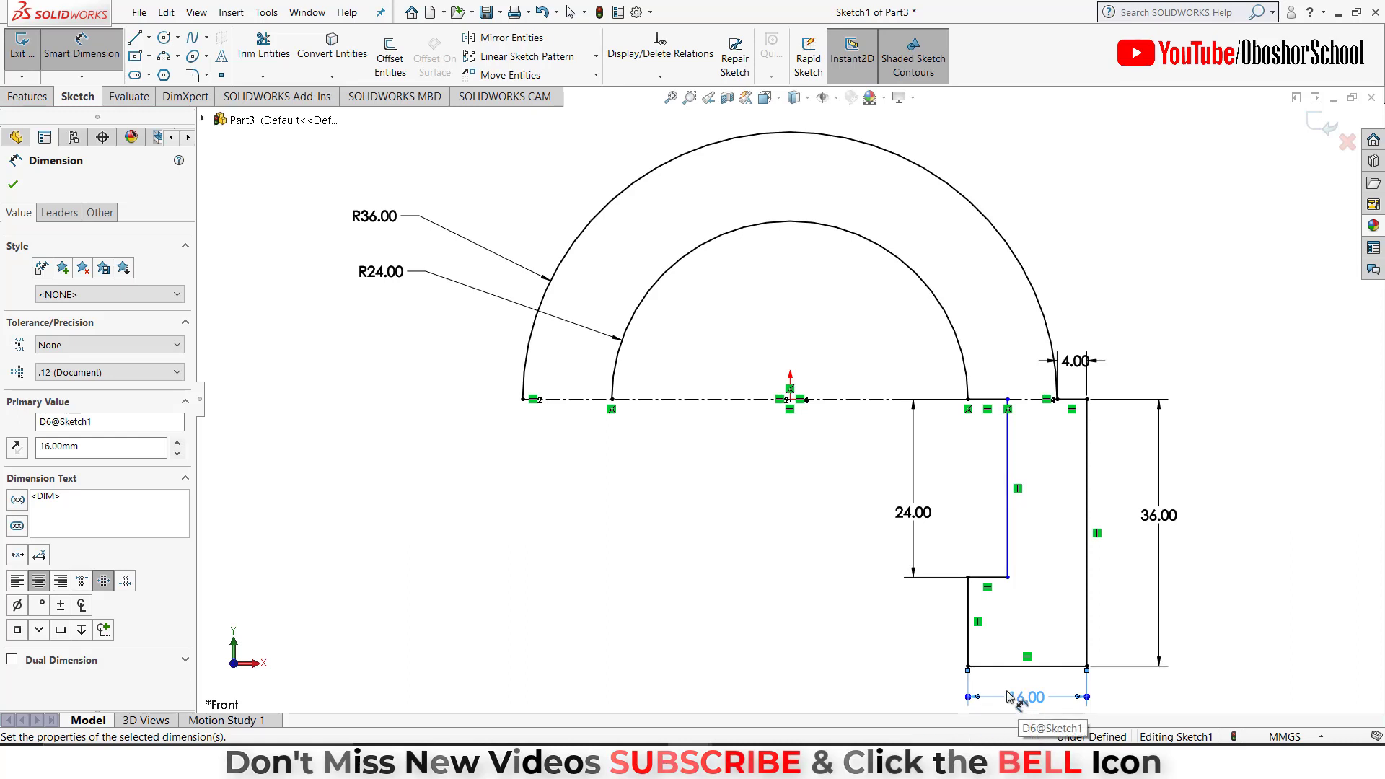
click(1009, 551)
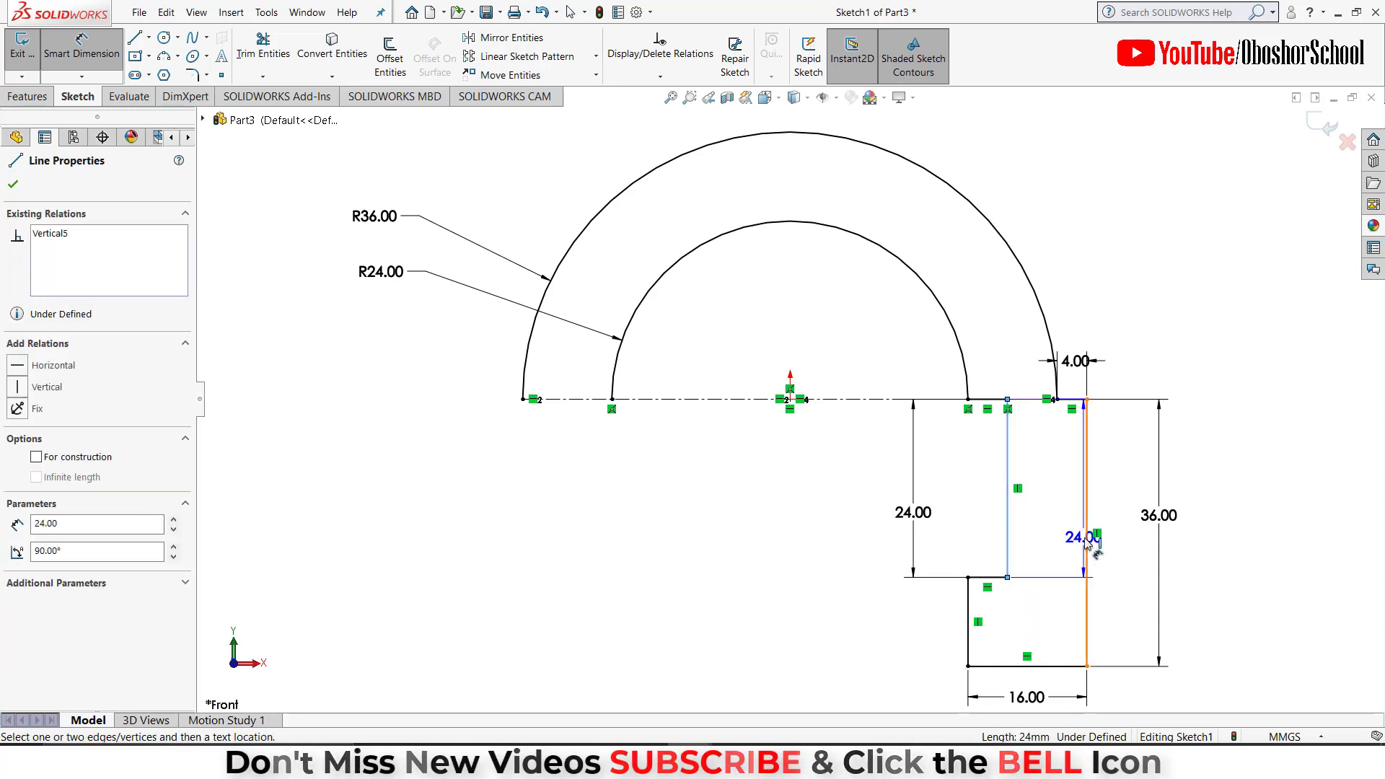
click(1087, 542)
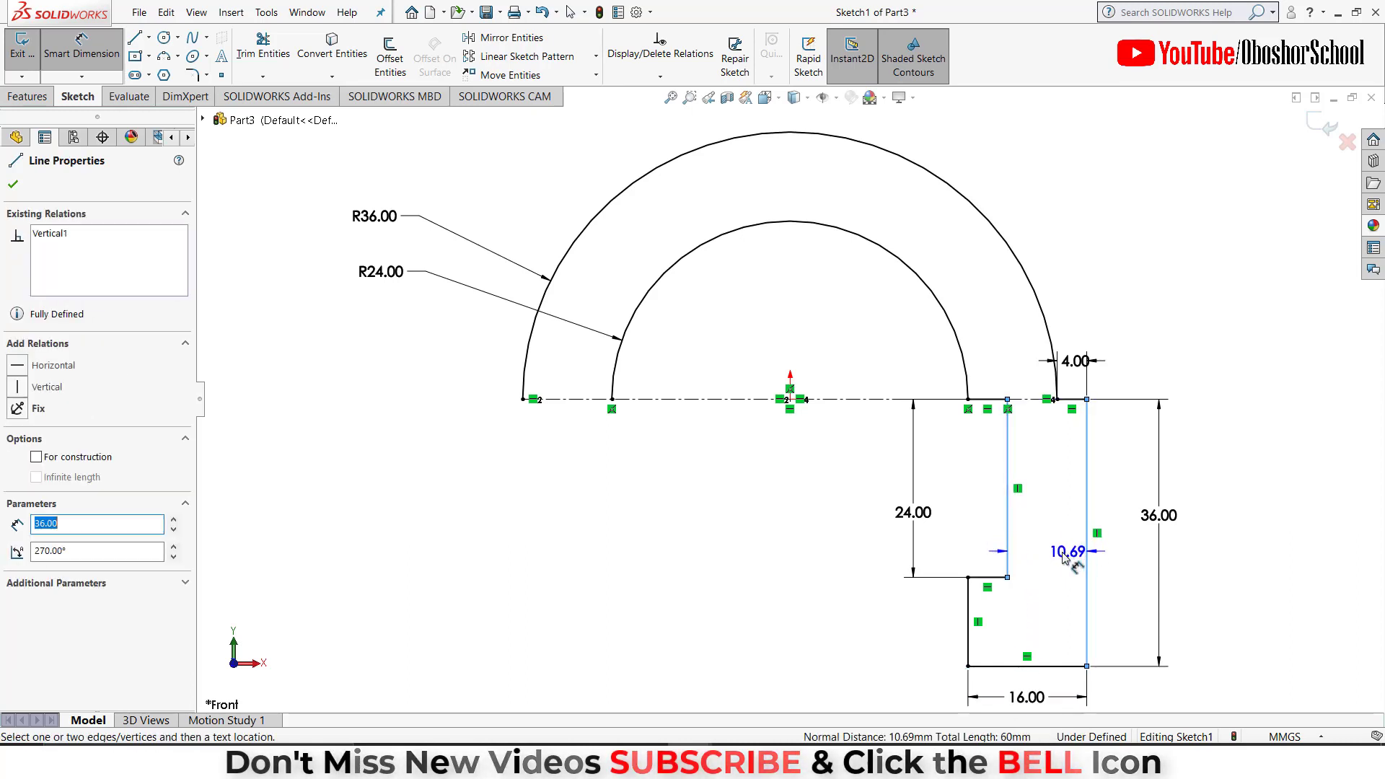
click(1047, 564)
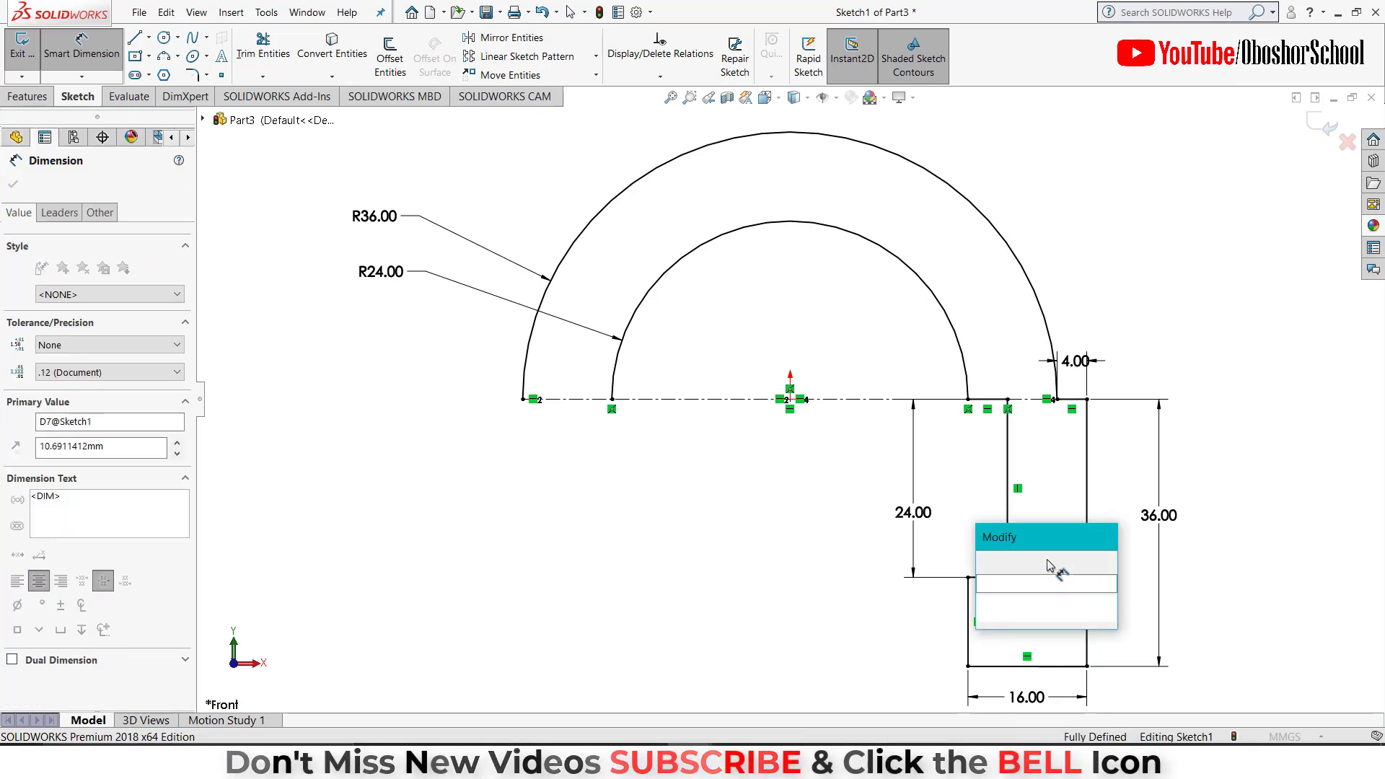
text(10)
key(Return)
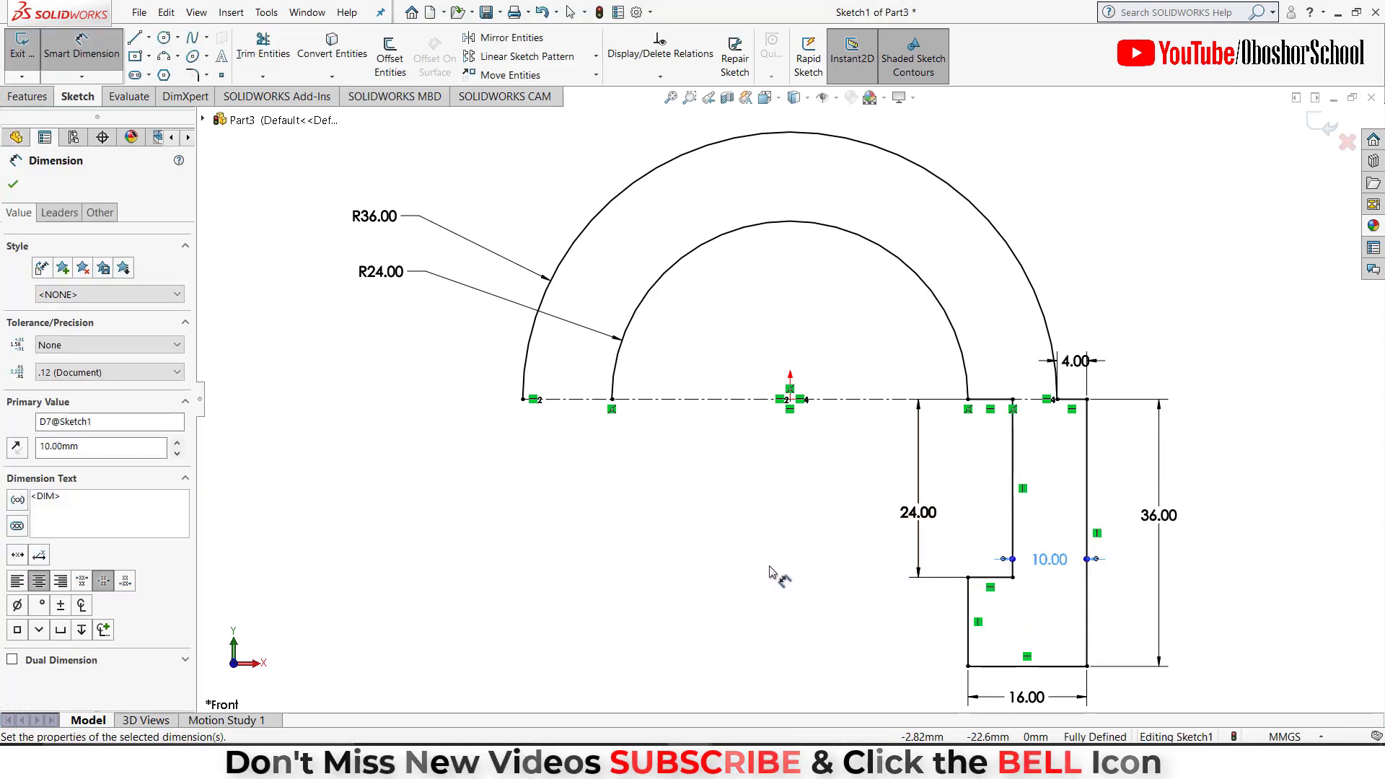
click(16, 186)
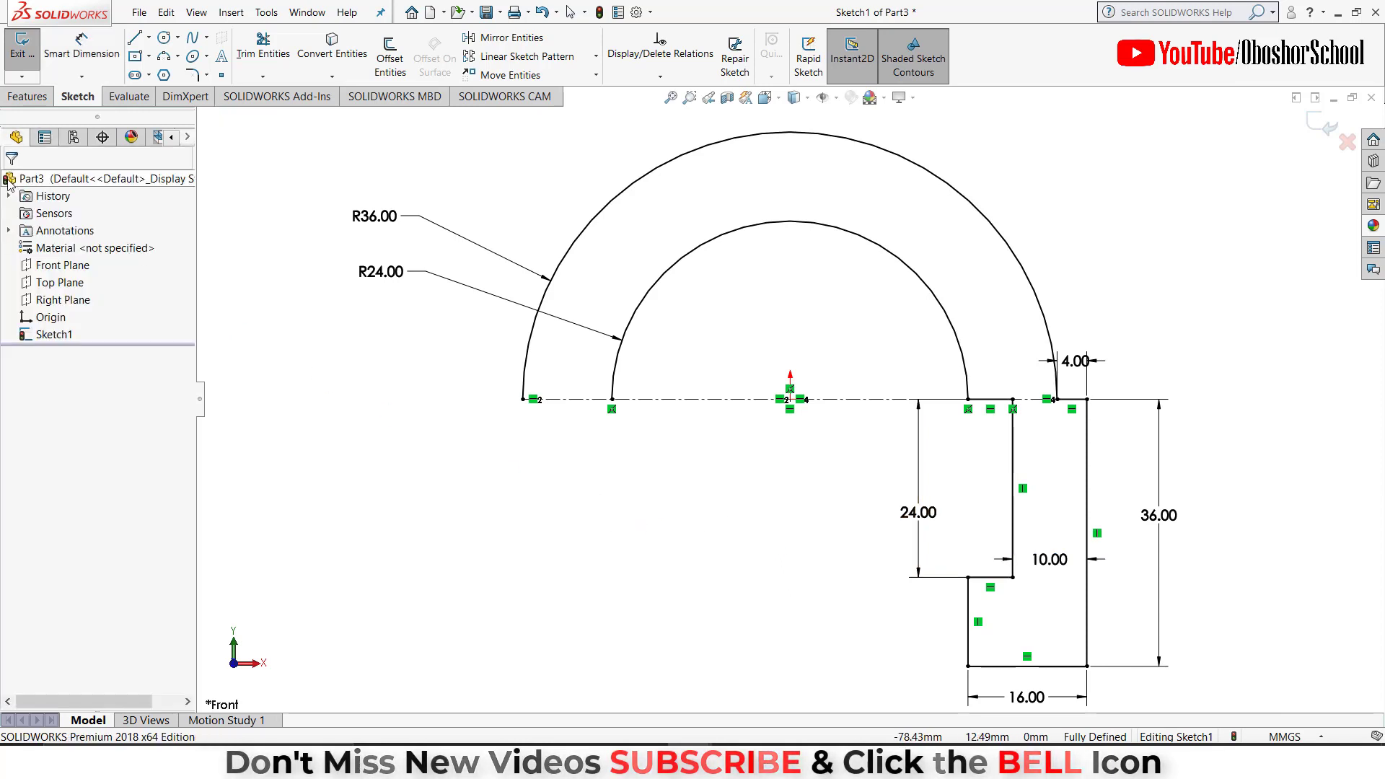
Draw a vertical centerline running straight down from the origin.
click(150, 39)
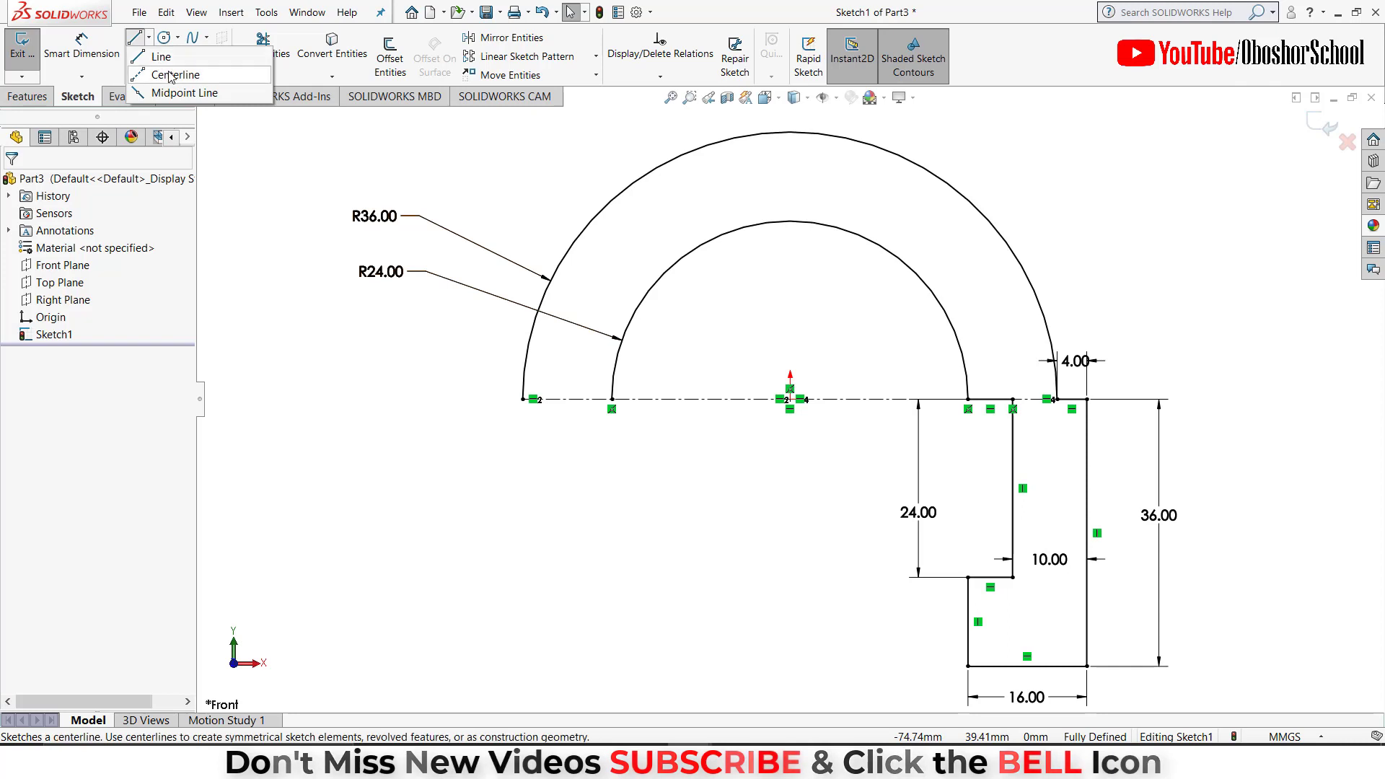
click(167, 75)
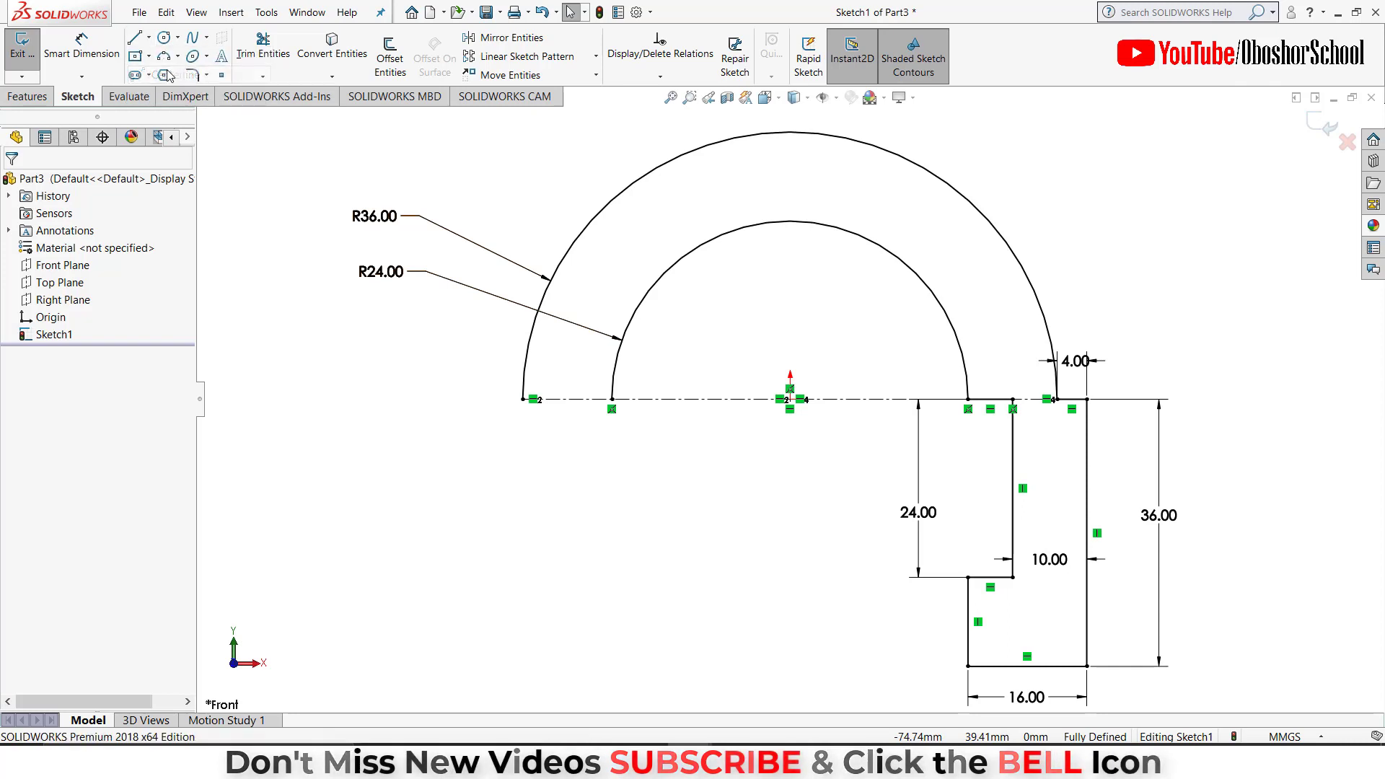
click(789, 399)
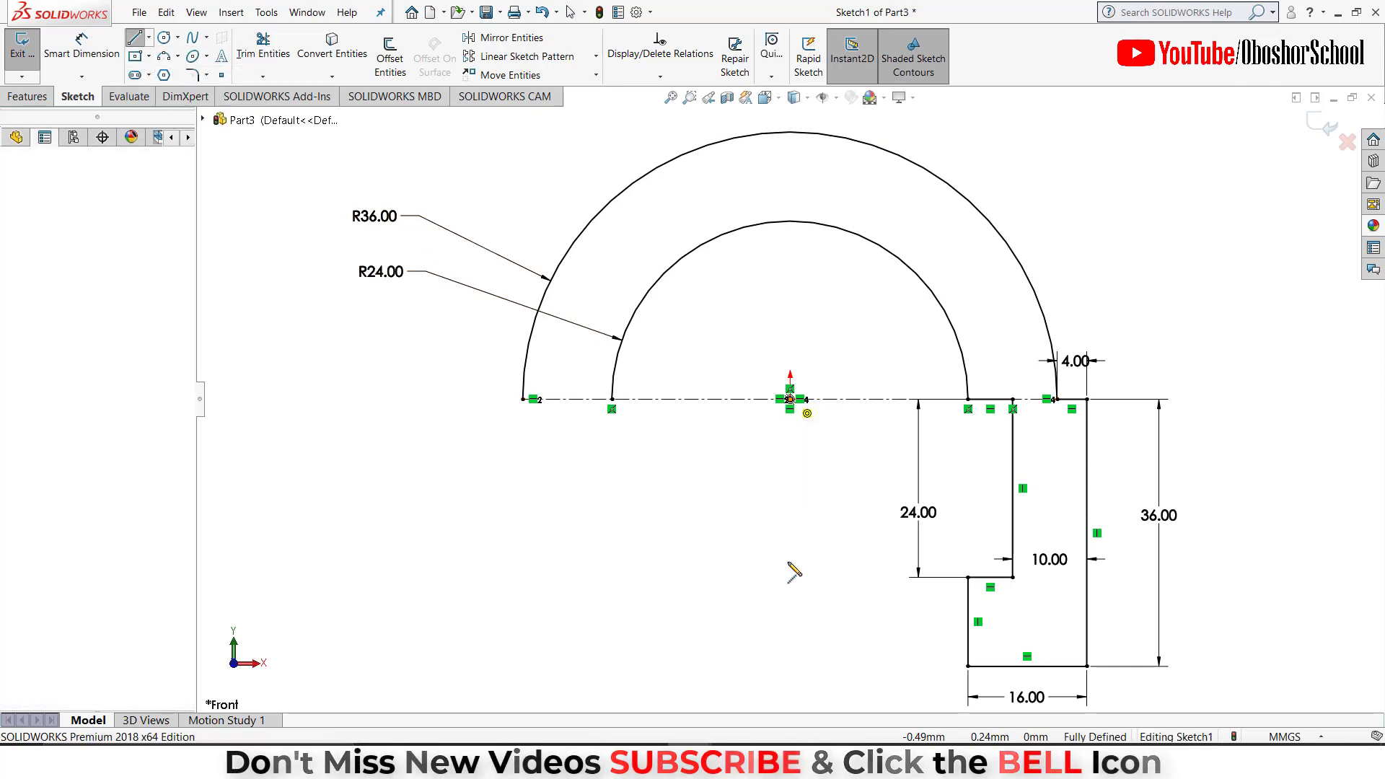
click(790, 634)
right_click(639, 523)
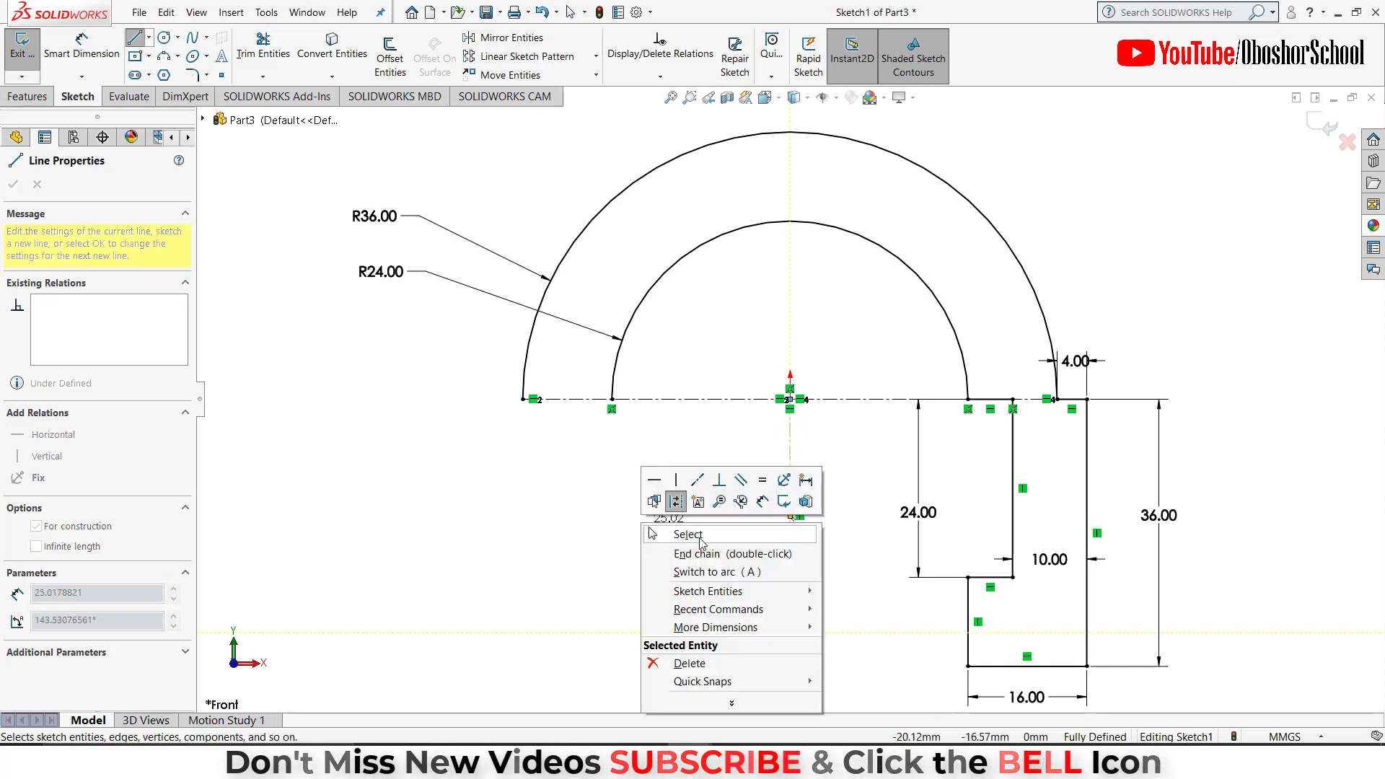
click(708, 541)
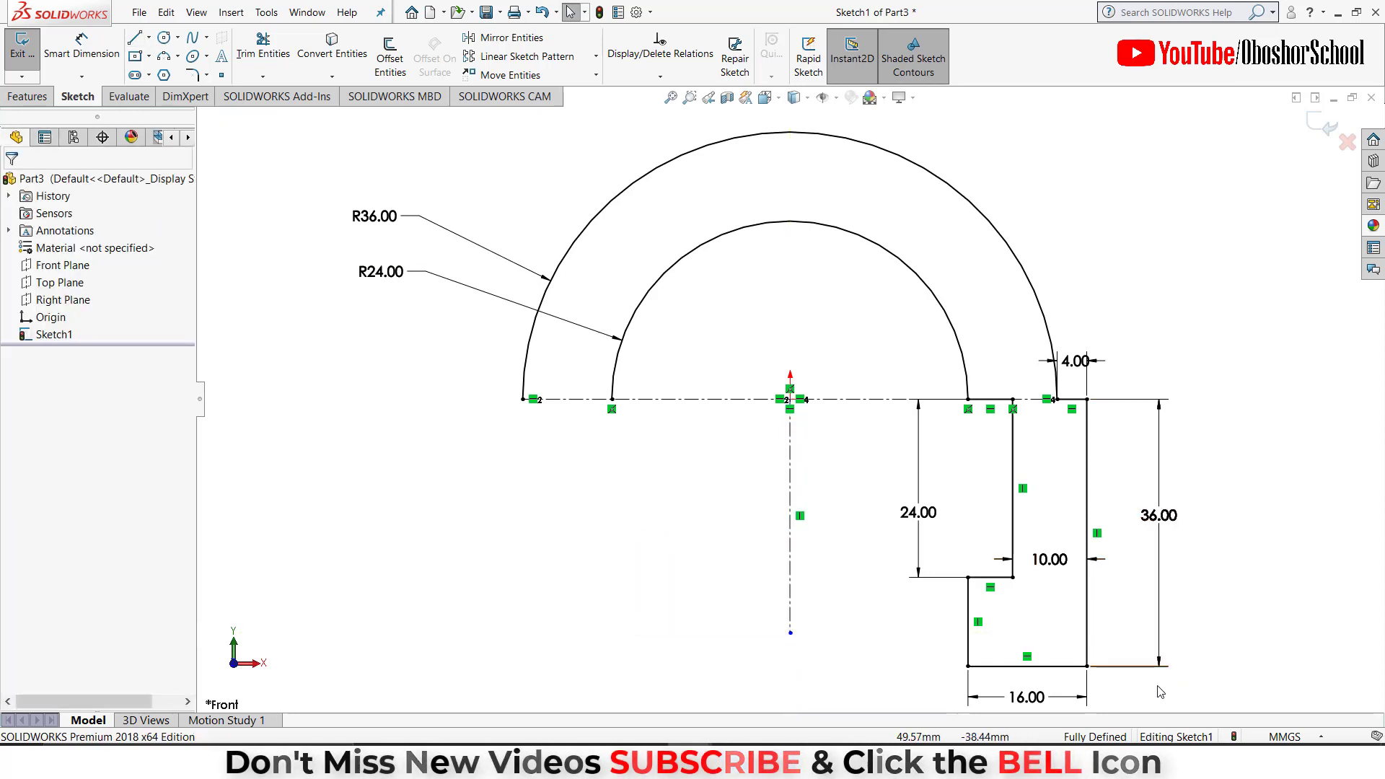
Select the stepped profile's lines, dimensions and the two short top segments.
drag(1108, 664, 921, 454)
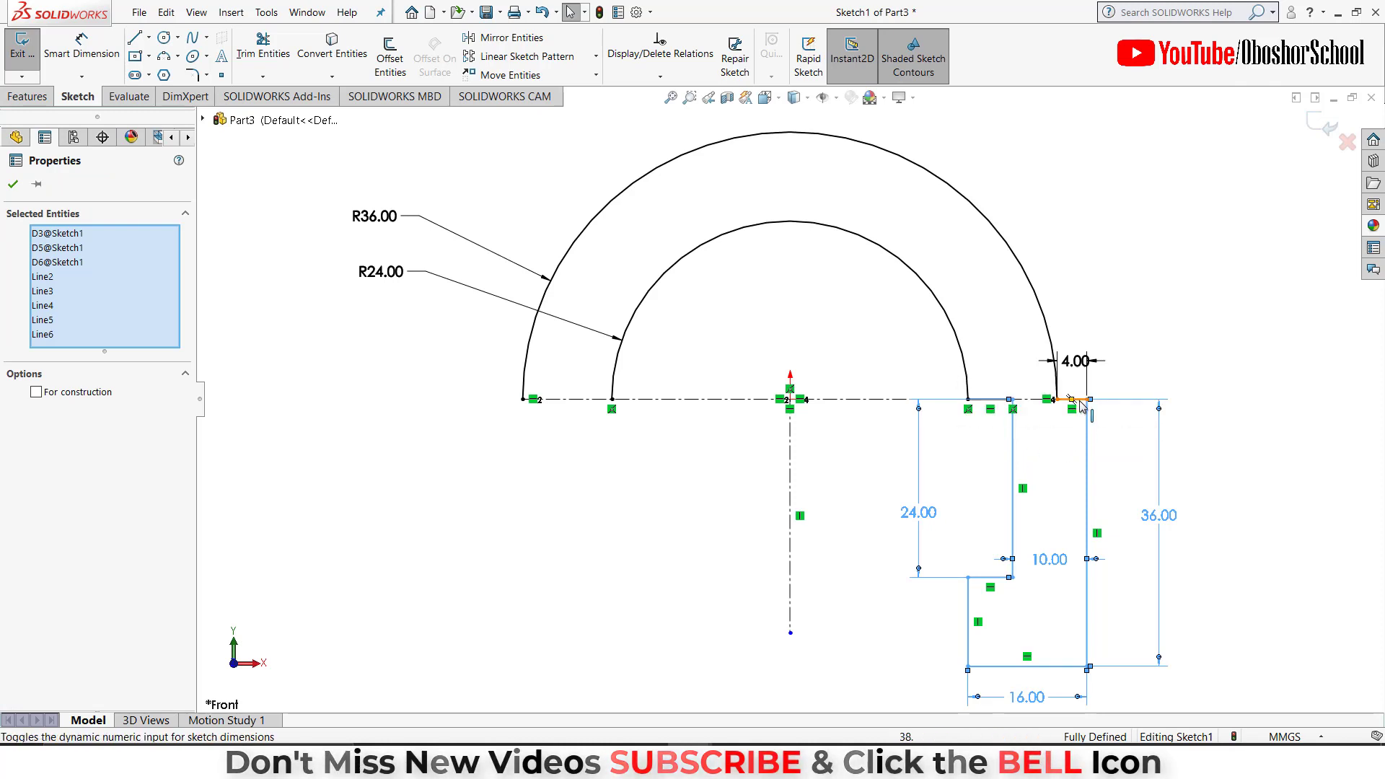
ctrl+click(1080, 400)
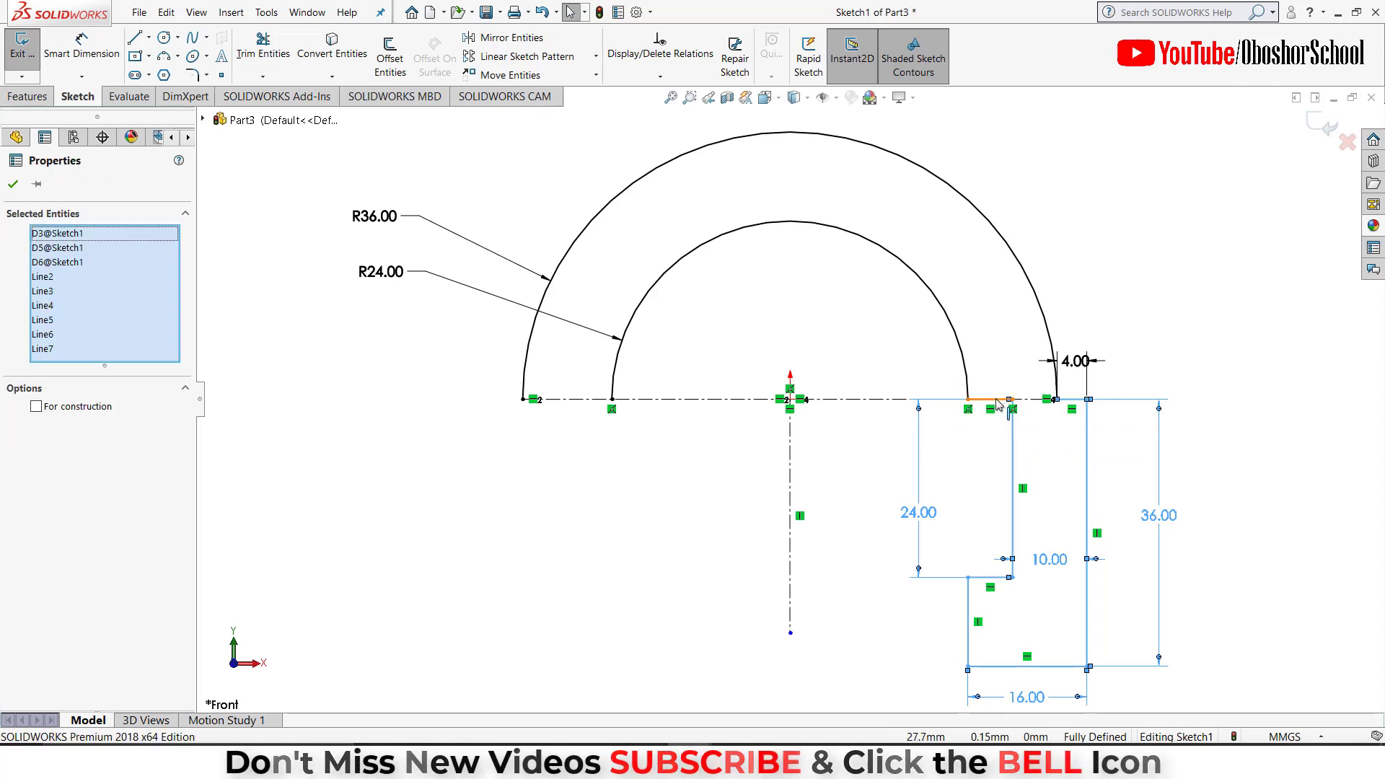
ctrl+click(998, 401)
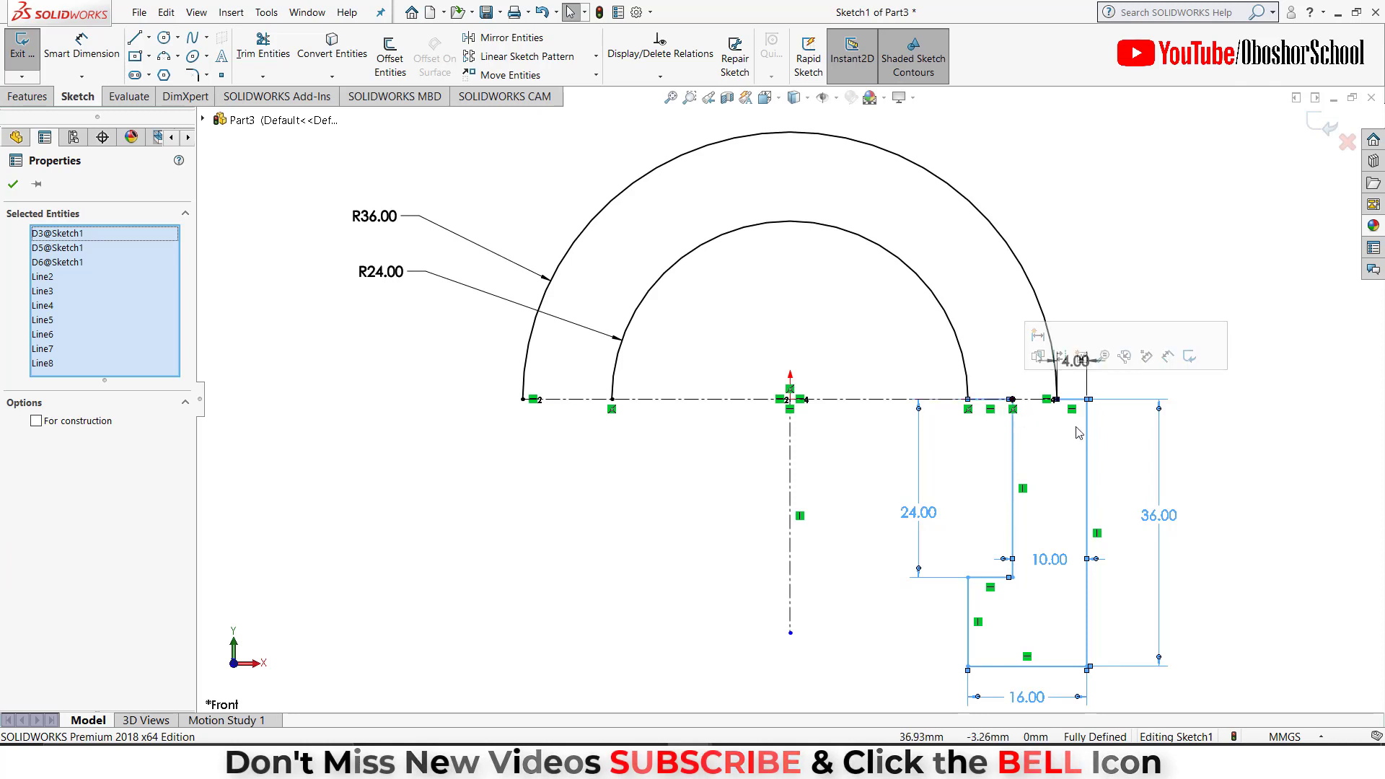
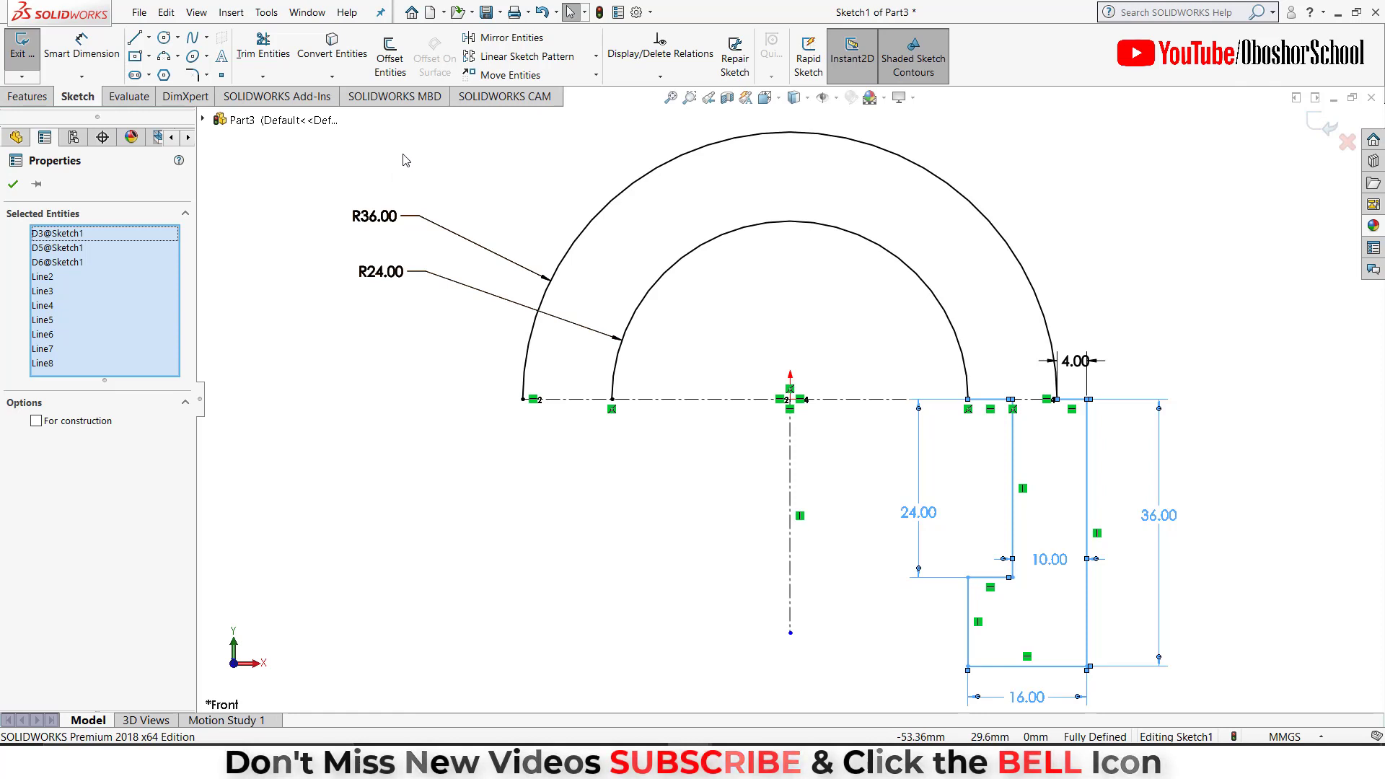
Mirror the selected right leg lines about the vertical centerline to create the left leg.
click(505, 40)
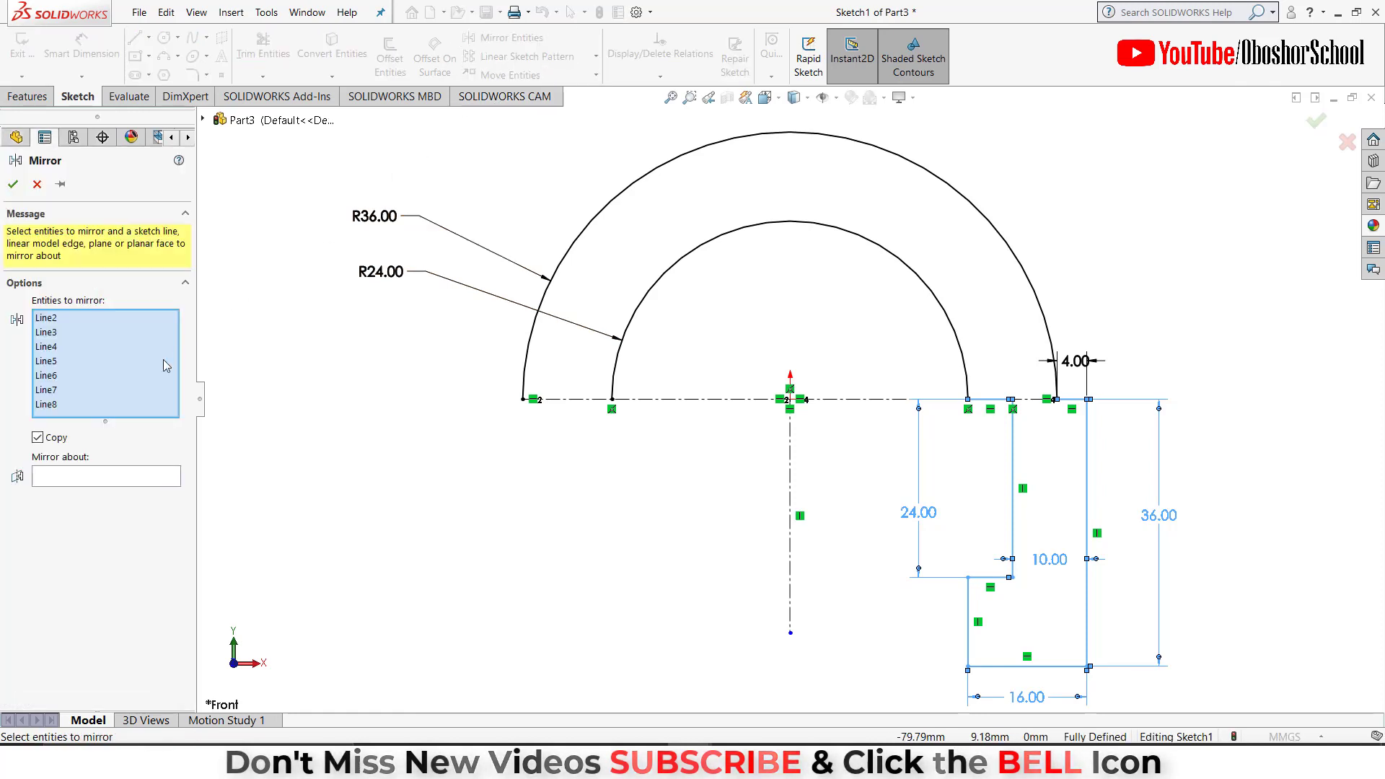
click(71, 478)
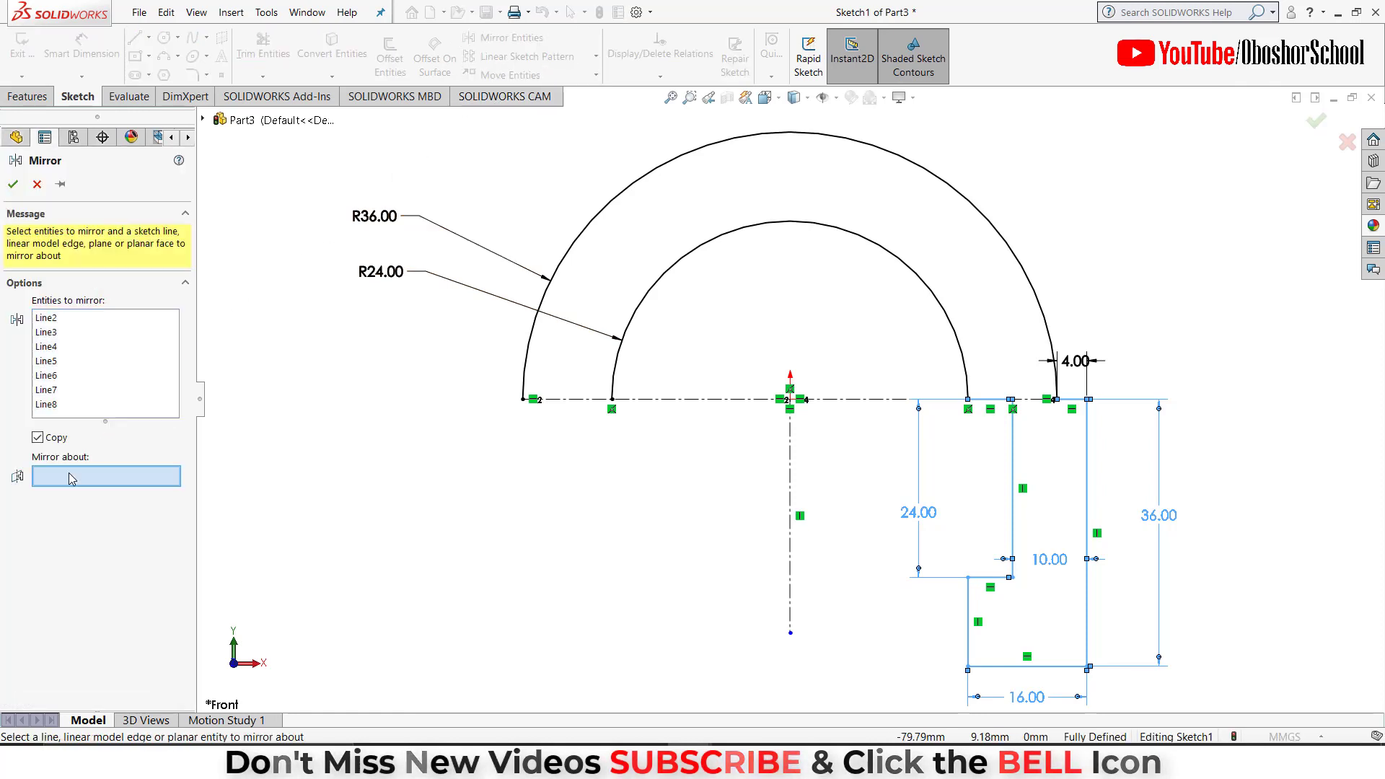
click(791, 468)
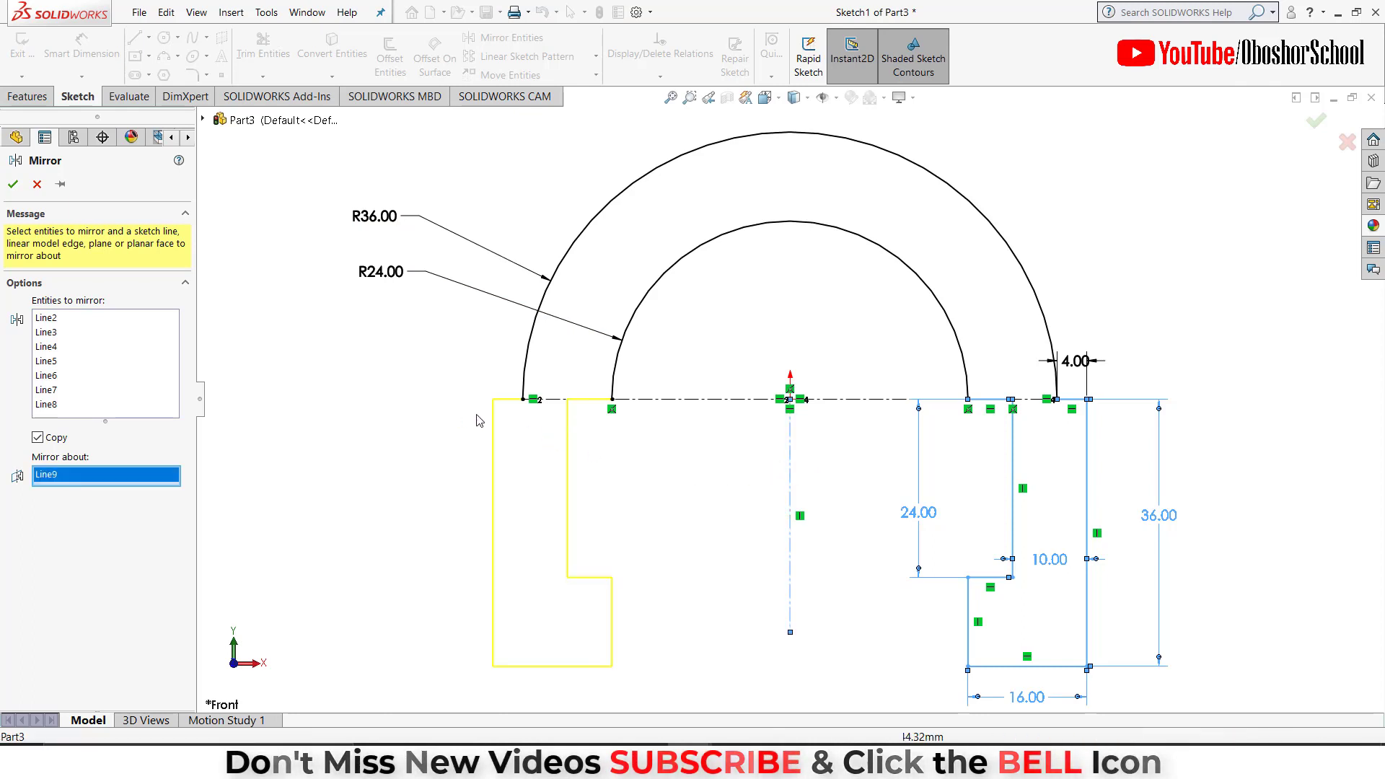
click(15, 185)
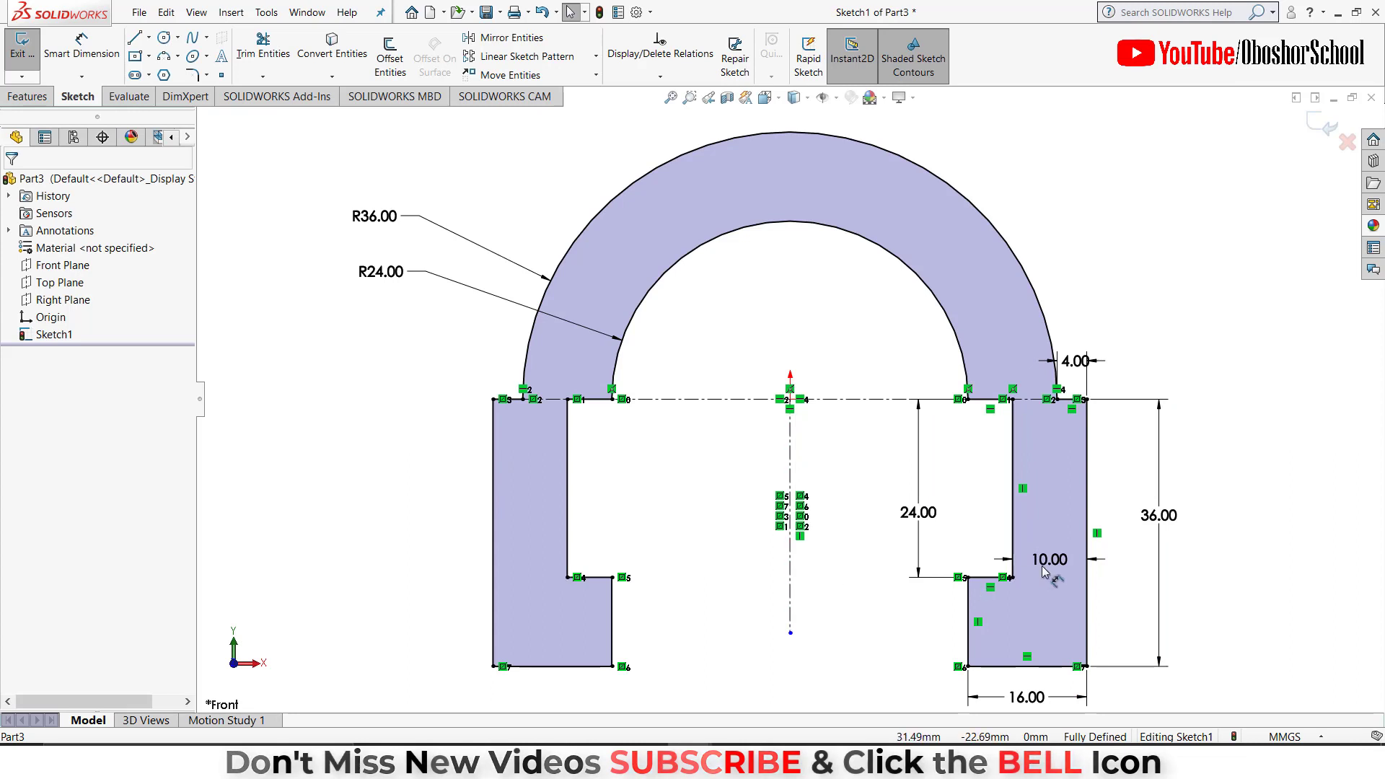
Dimension the two outer leg edges as a driven 80.00 reference width below the profile.
click(99, 49)
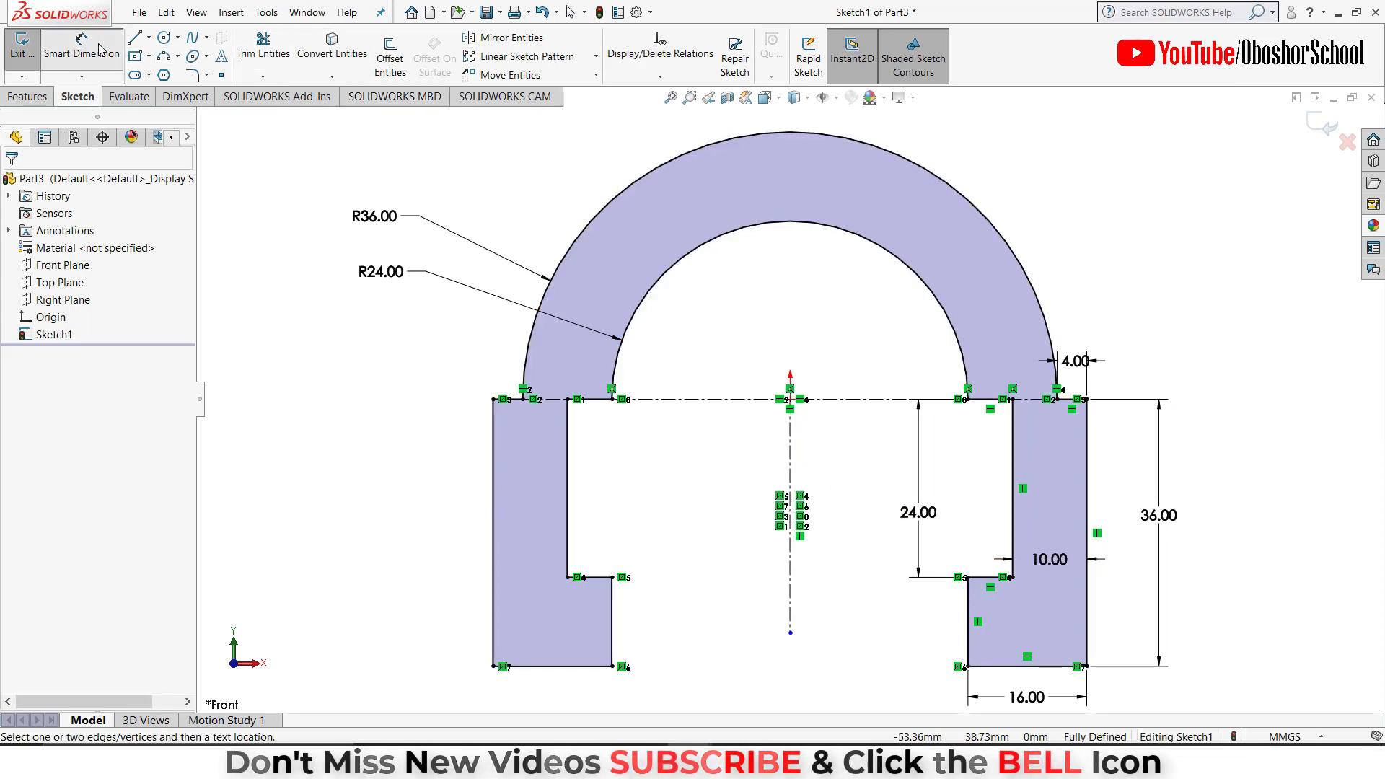
click(494, 529)
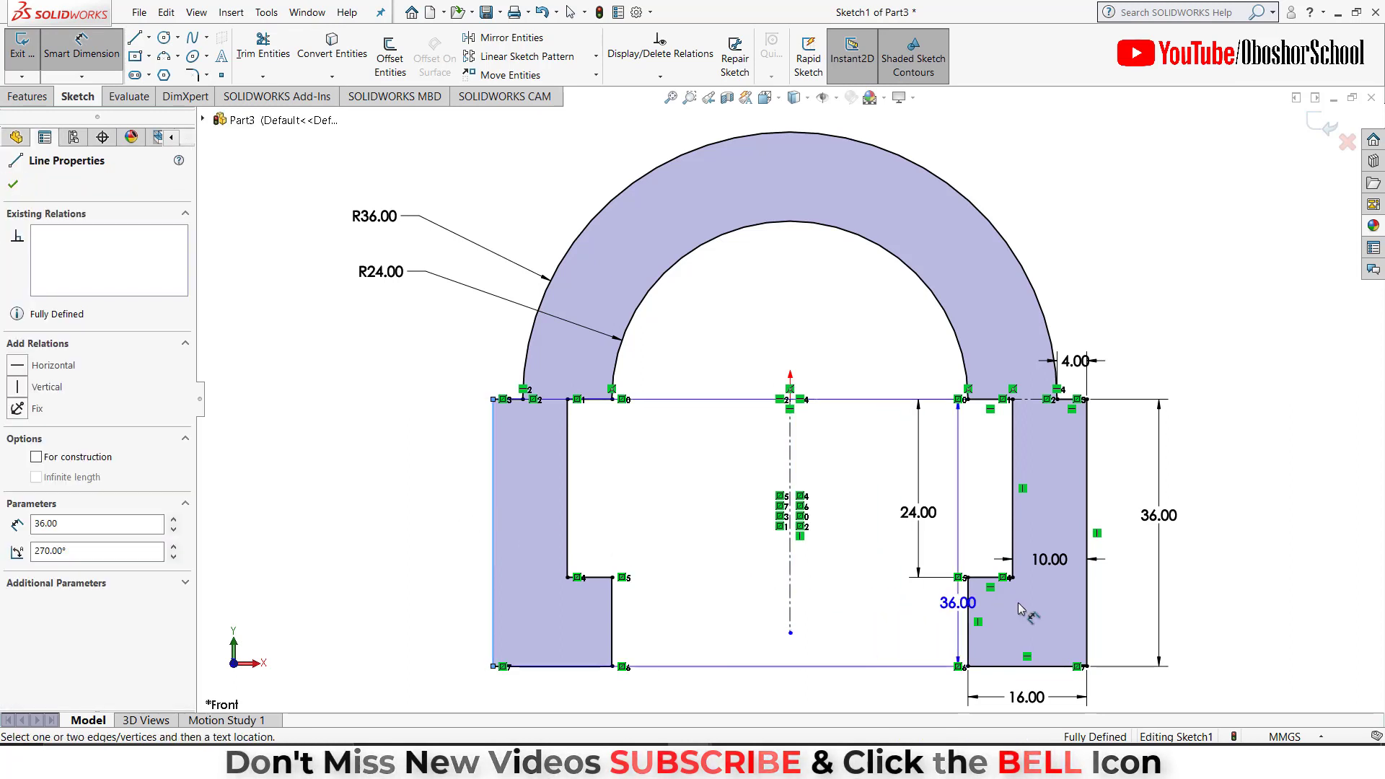
click(1087, 603)
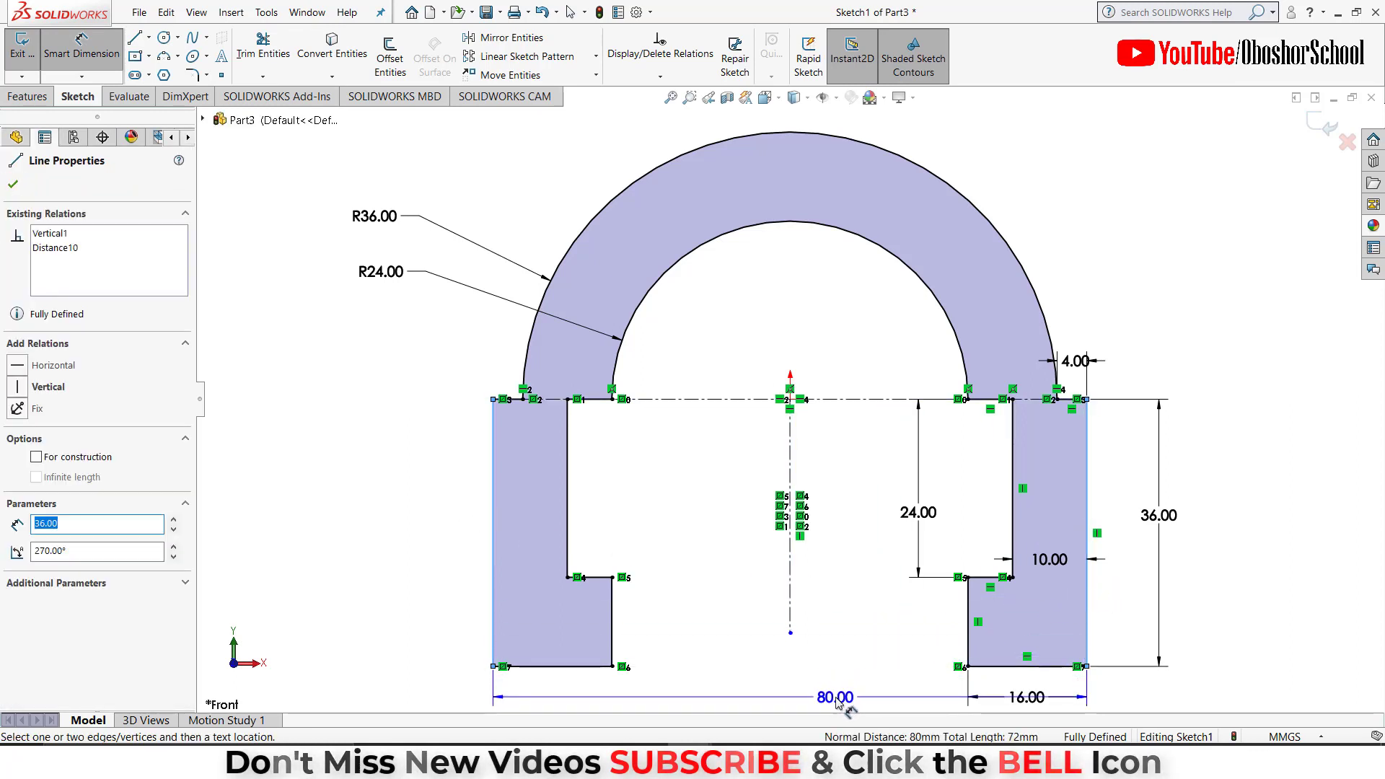
click(836, 708)
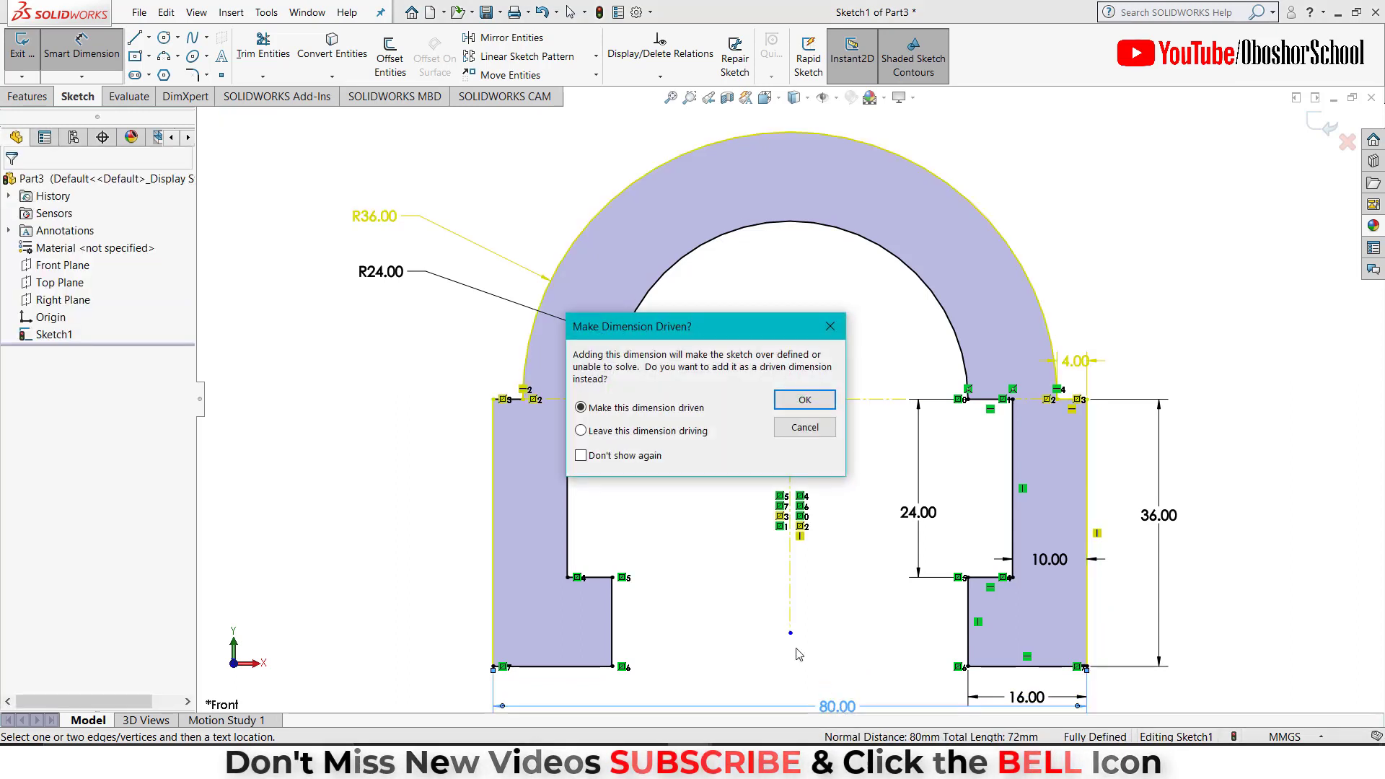
click(799, 396)
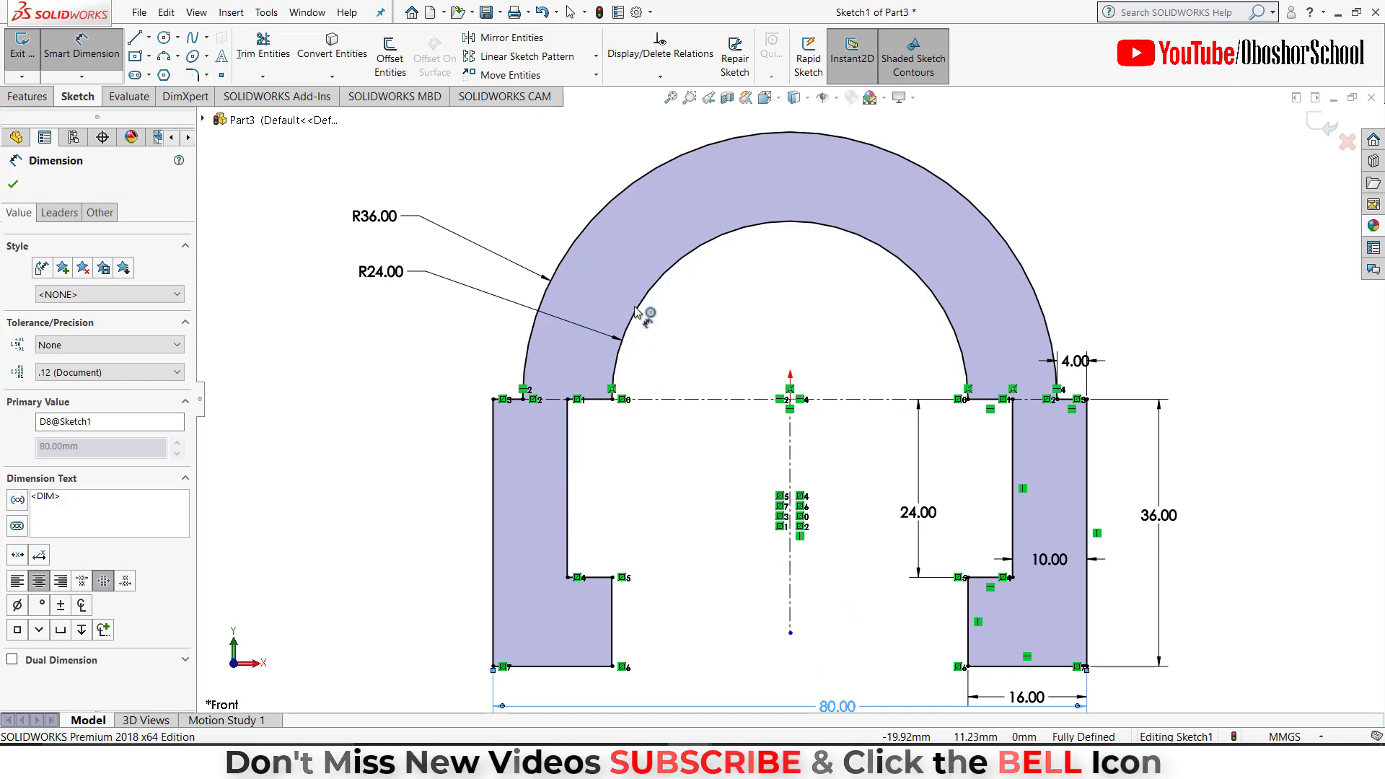
click(13, 184)
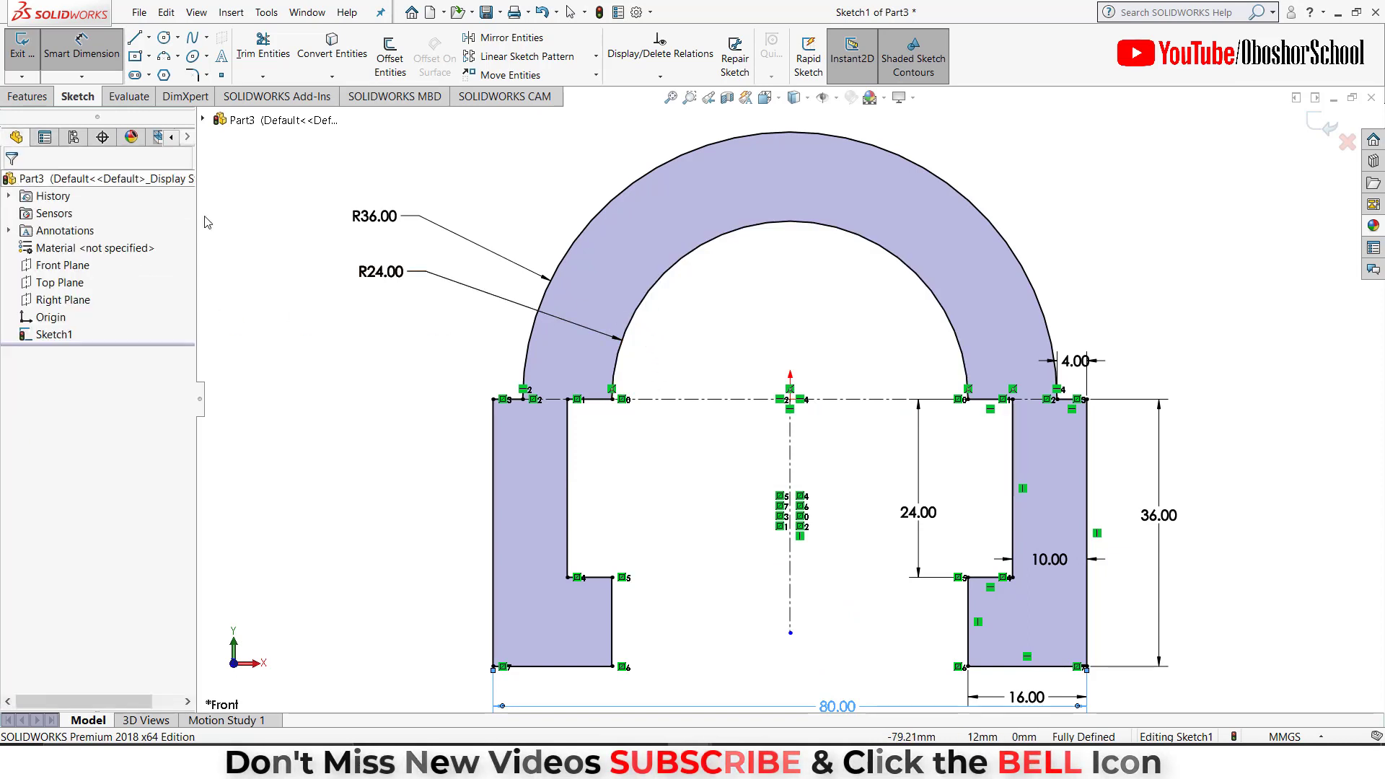
click(670, 98)
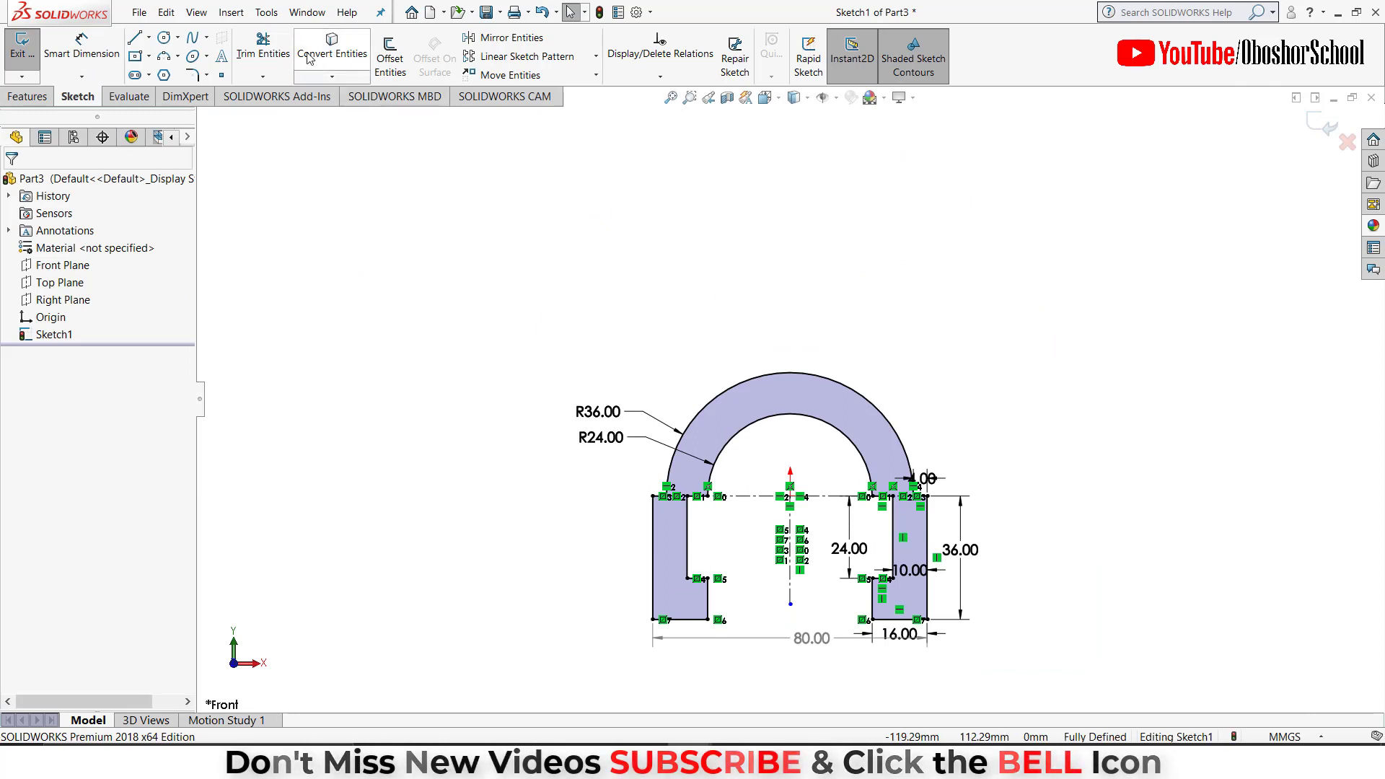
Draw a corner rectangle over the top of the outer arc.
click(149, 57)
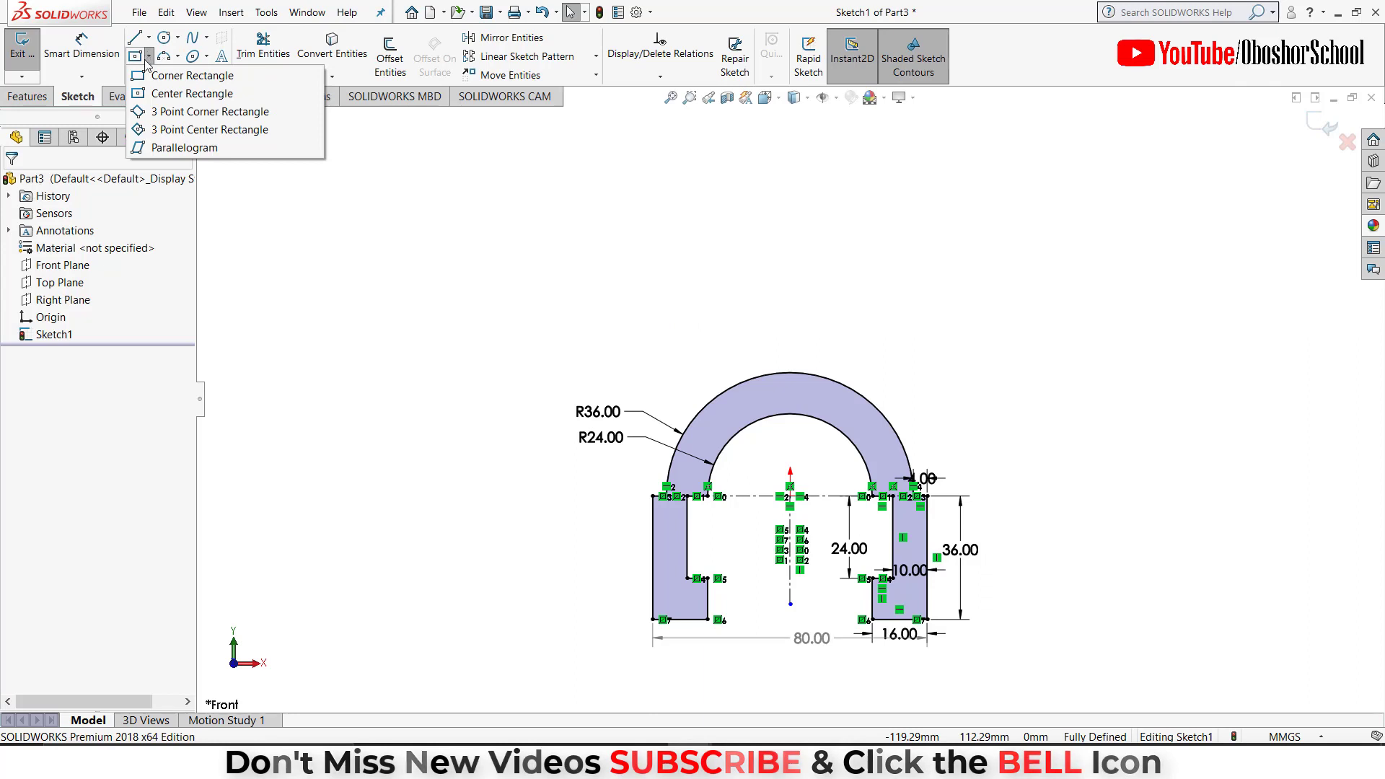
click(182, 76)
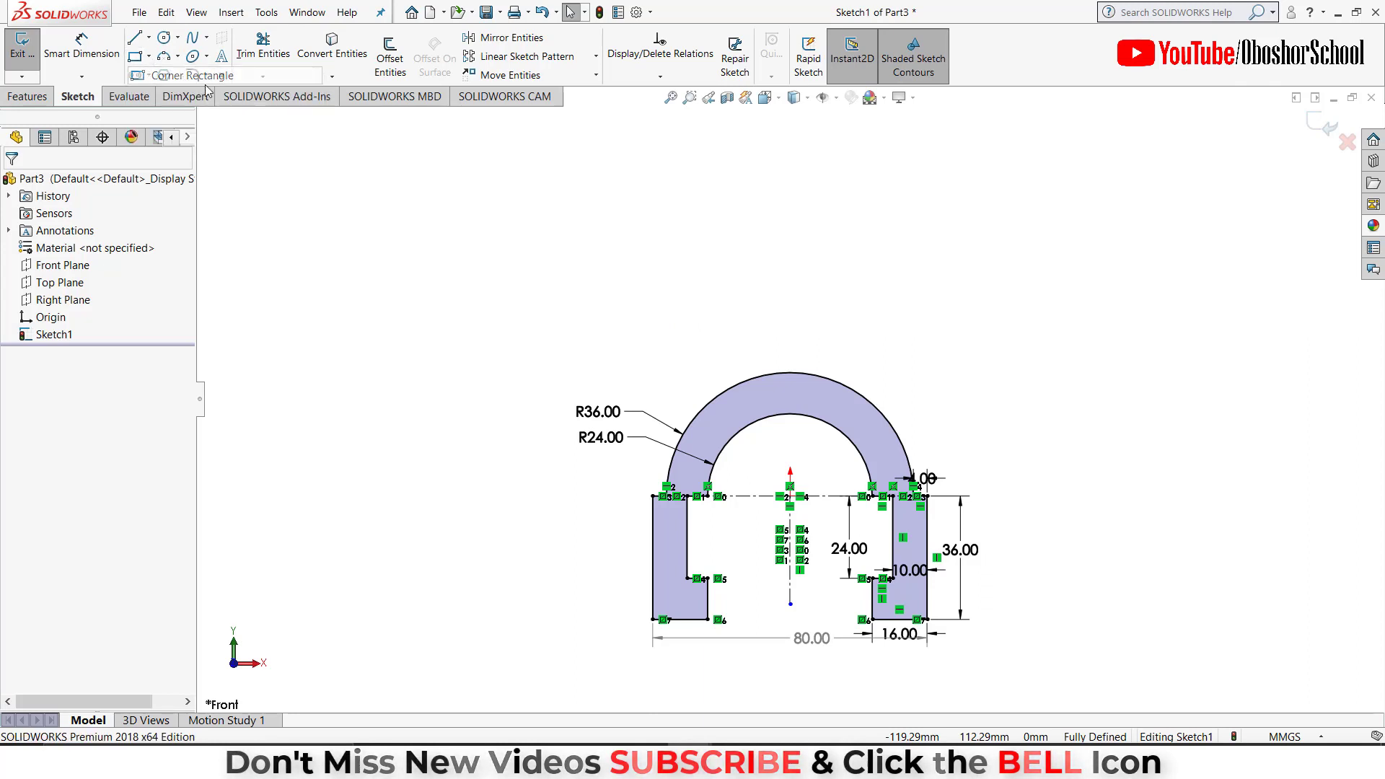
click(739, 383)
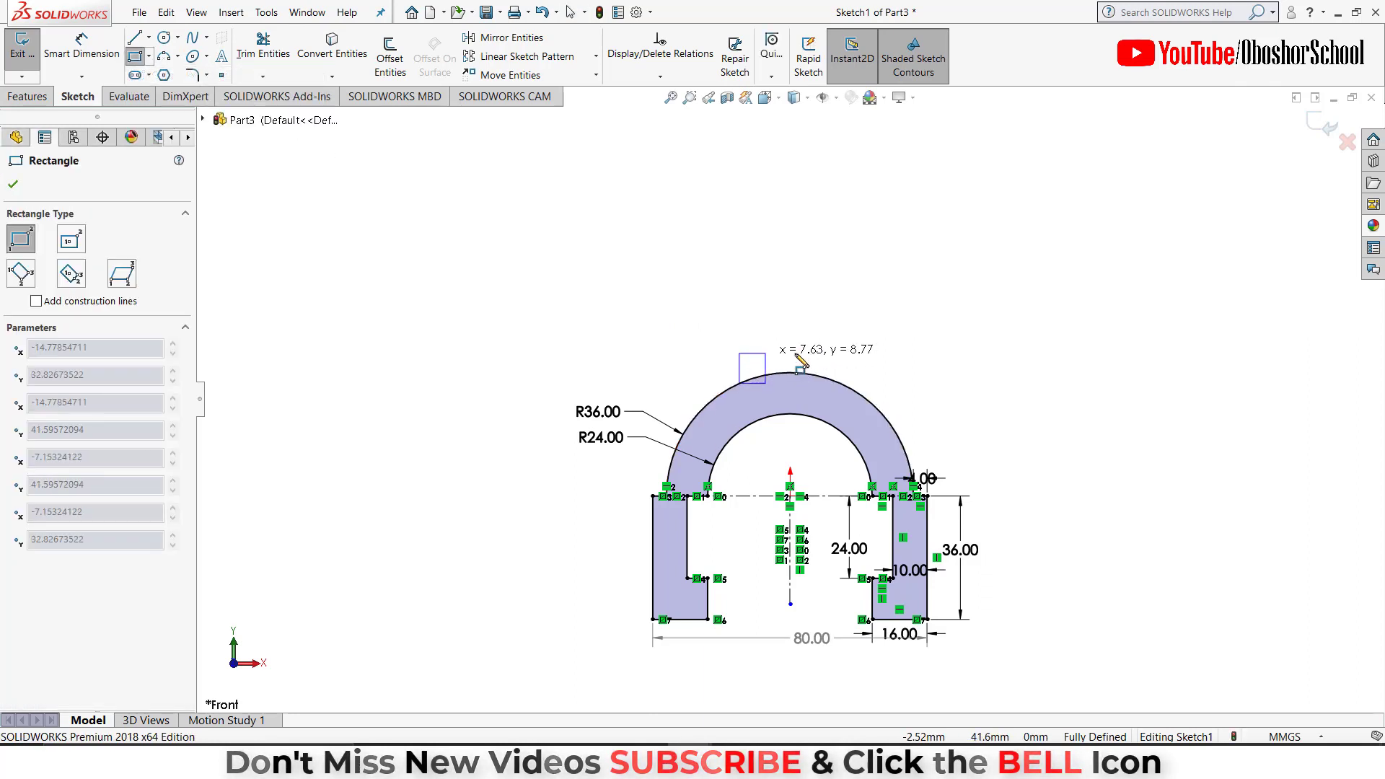
click(860, 313)
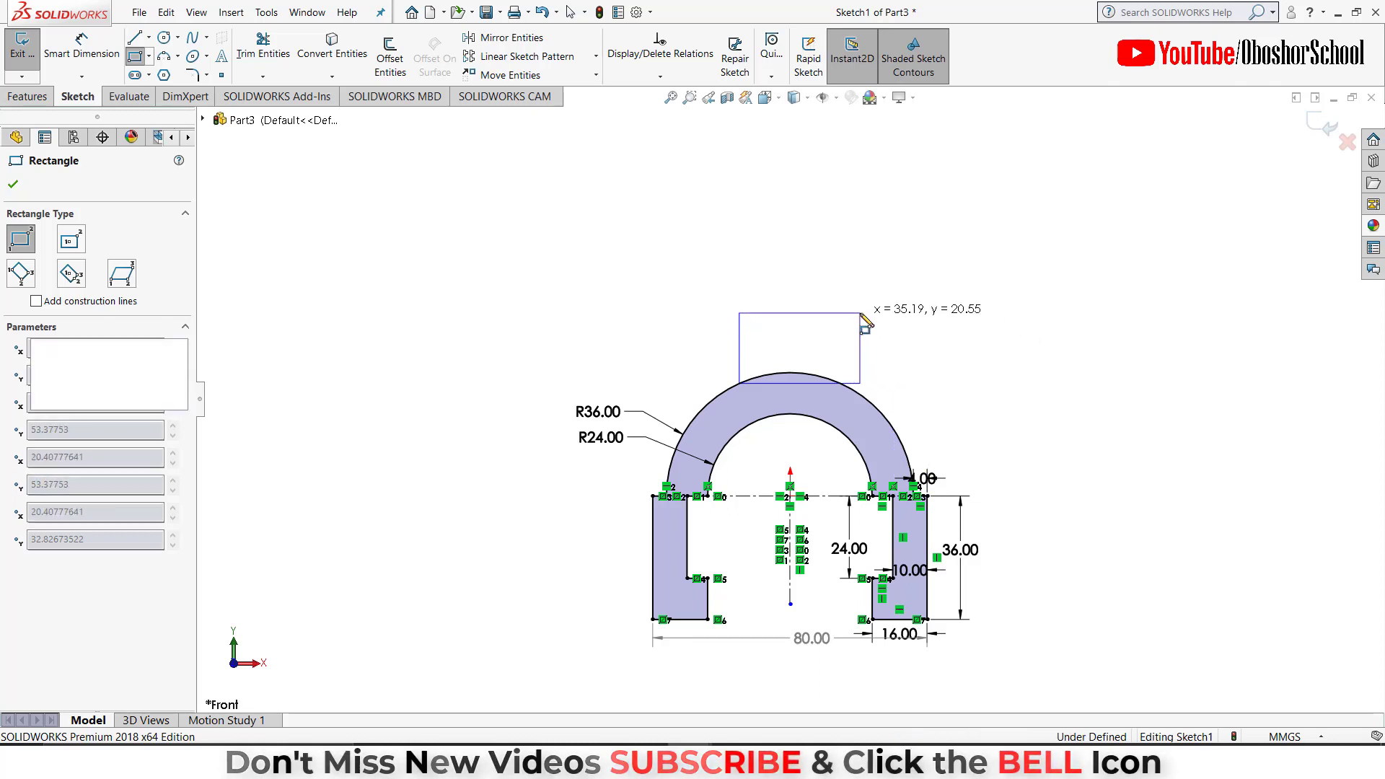
right_click(708, 245)
click(735, 251)
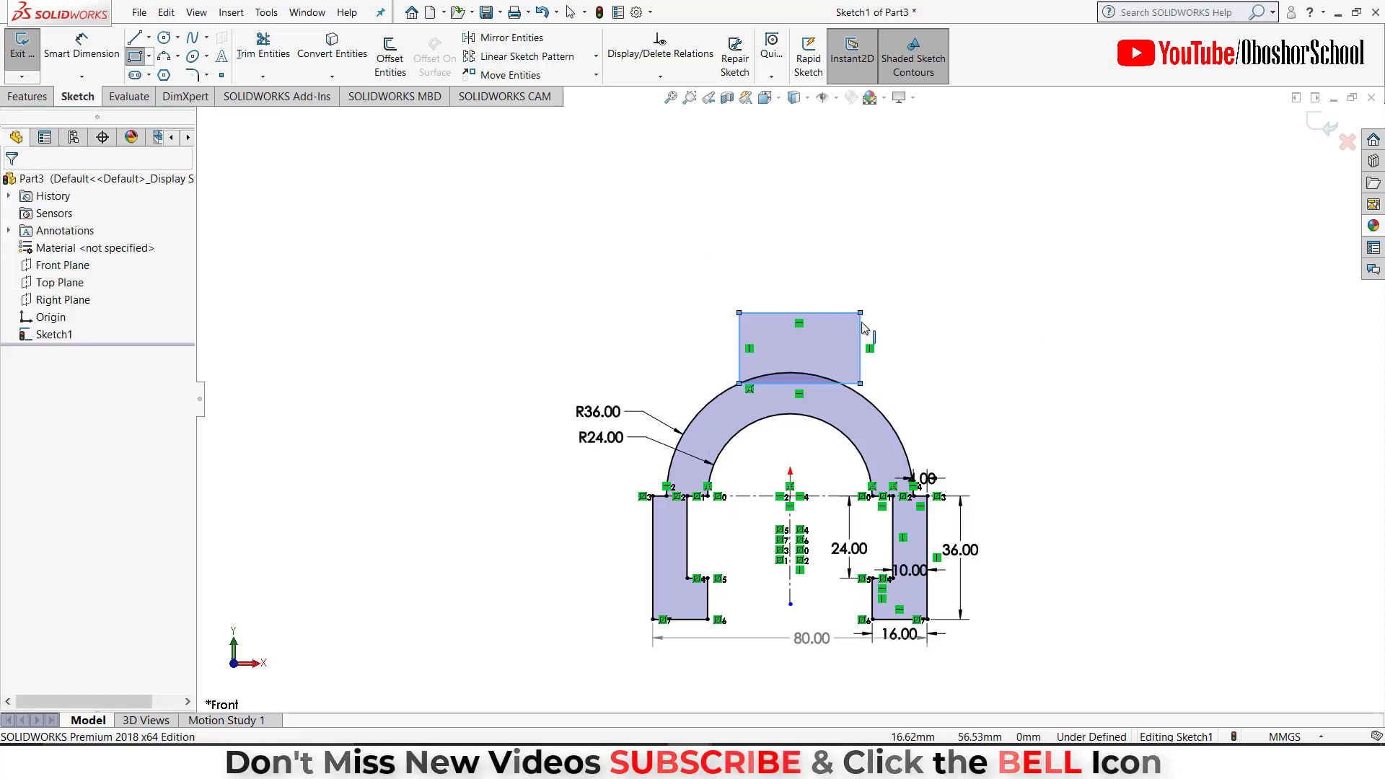
Make the rectangle's lower corner coincident with the R36 outer arc.
click(859, 385)
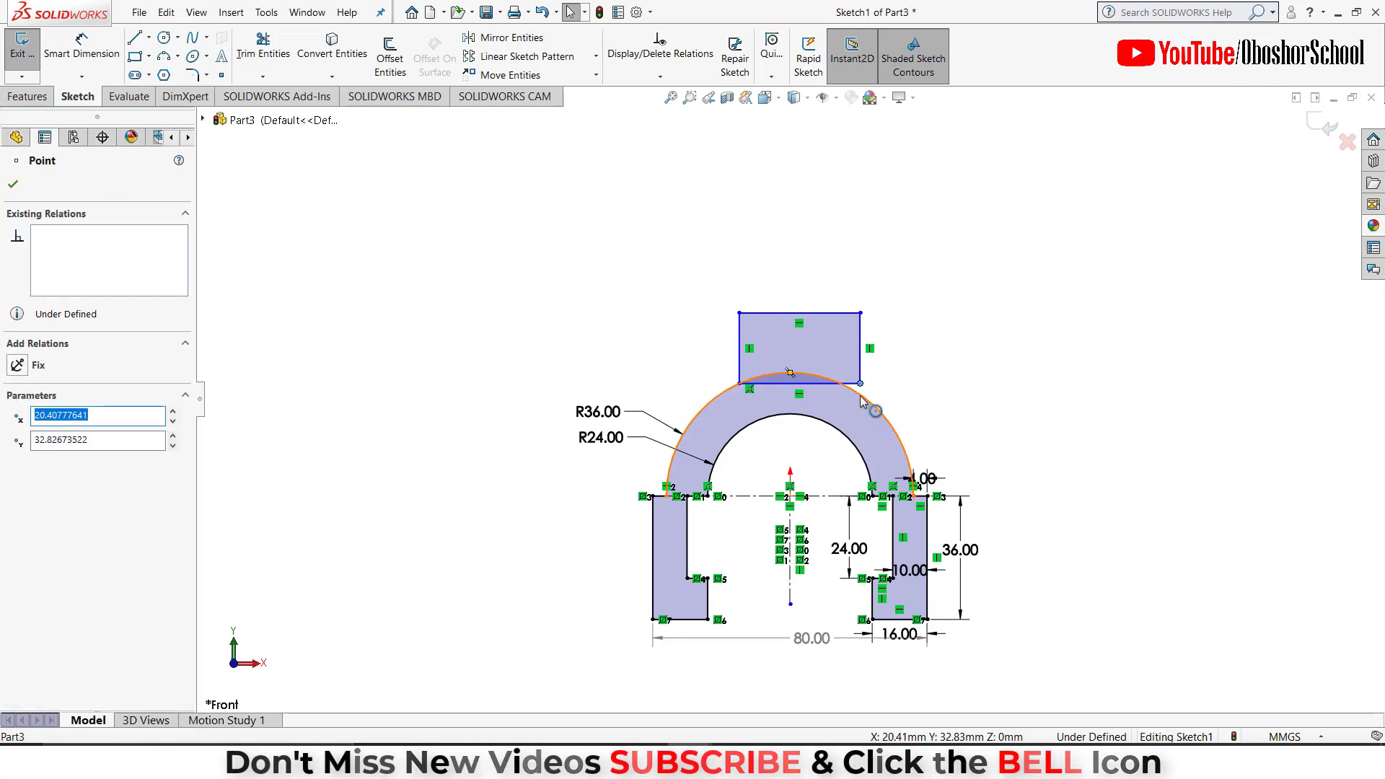
click(861, 402)
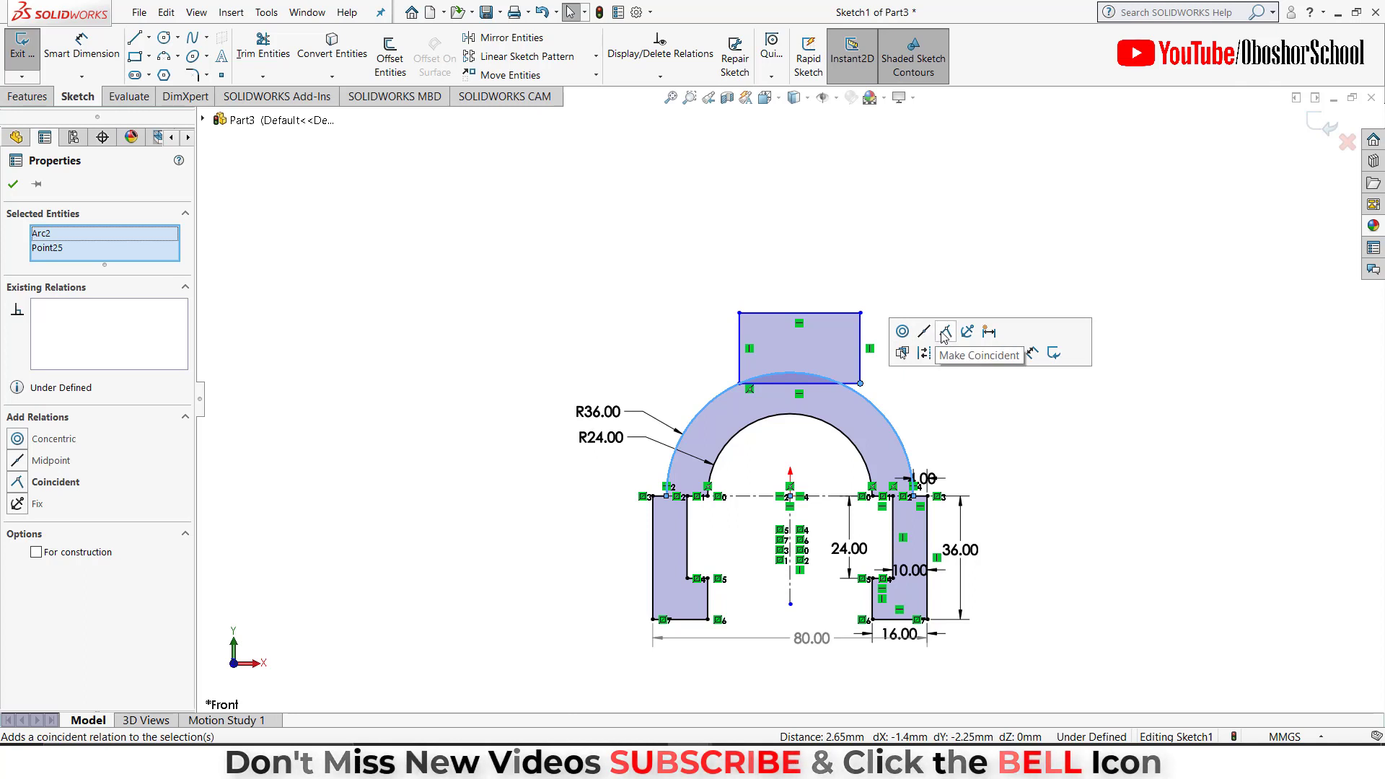
click(945, 332)
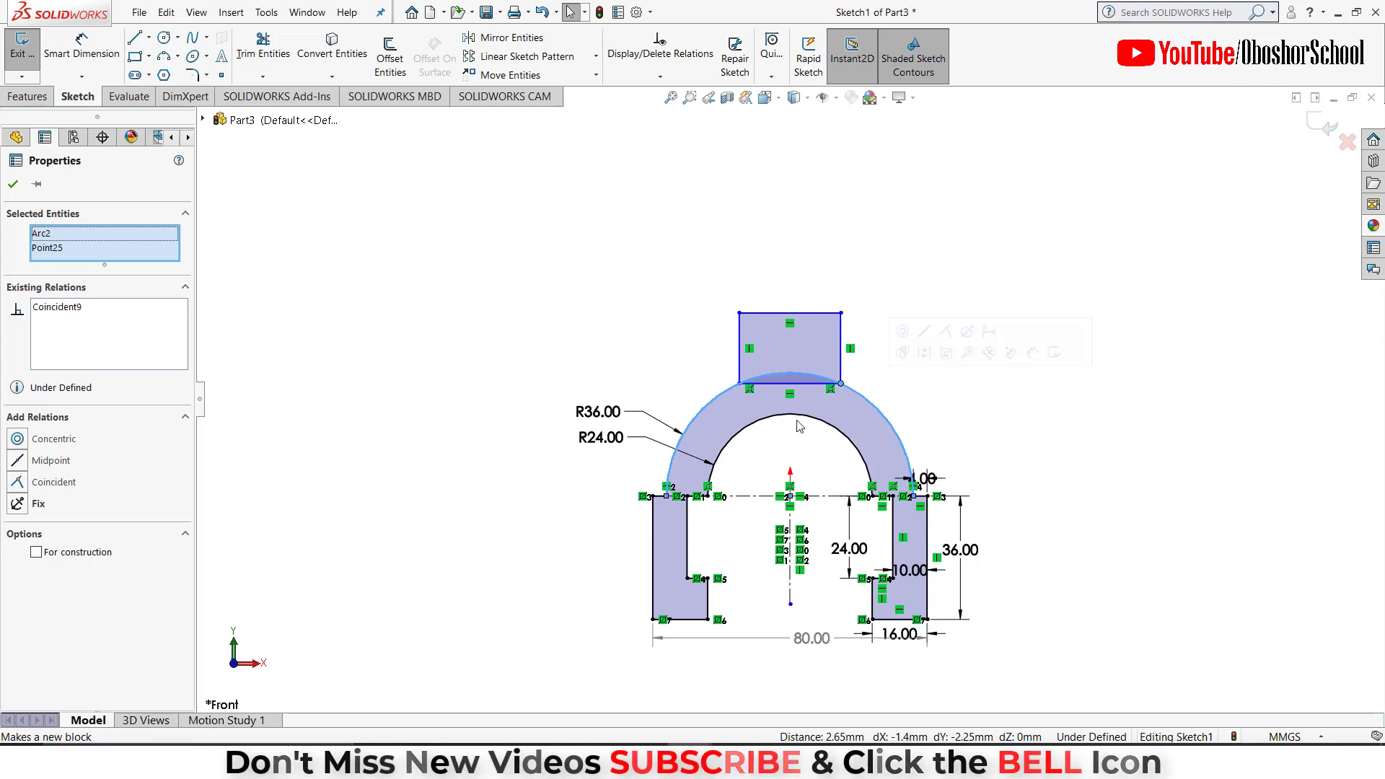
click(14, 184)
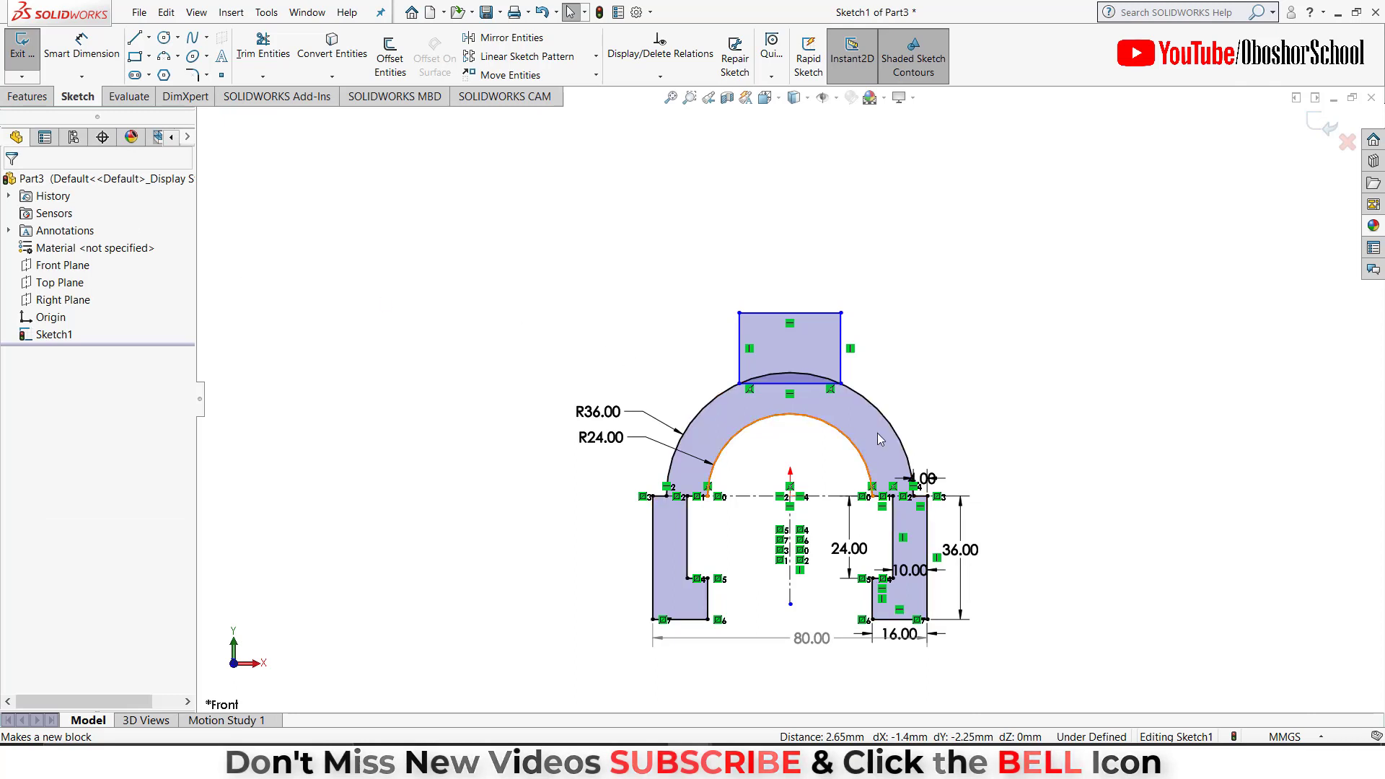
click(101, 58)
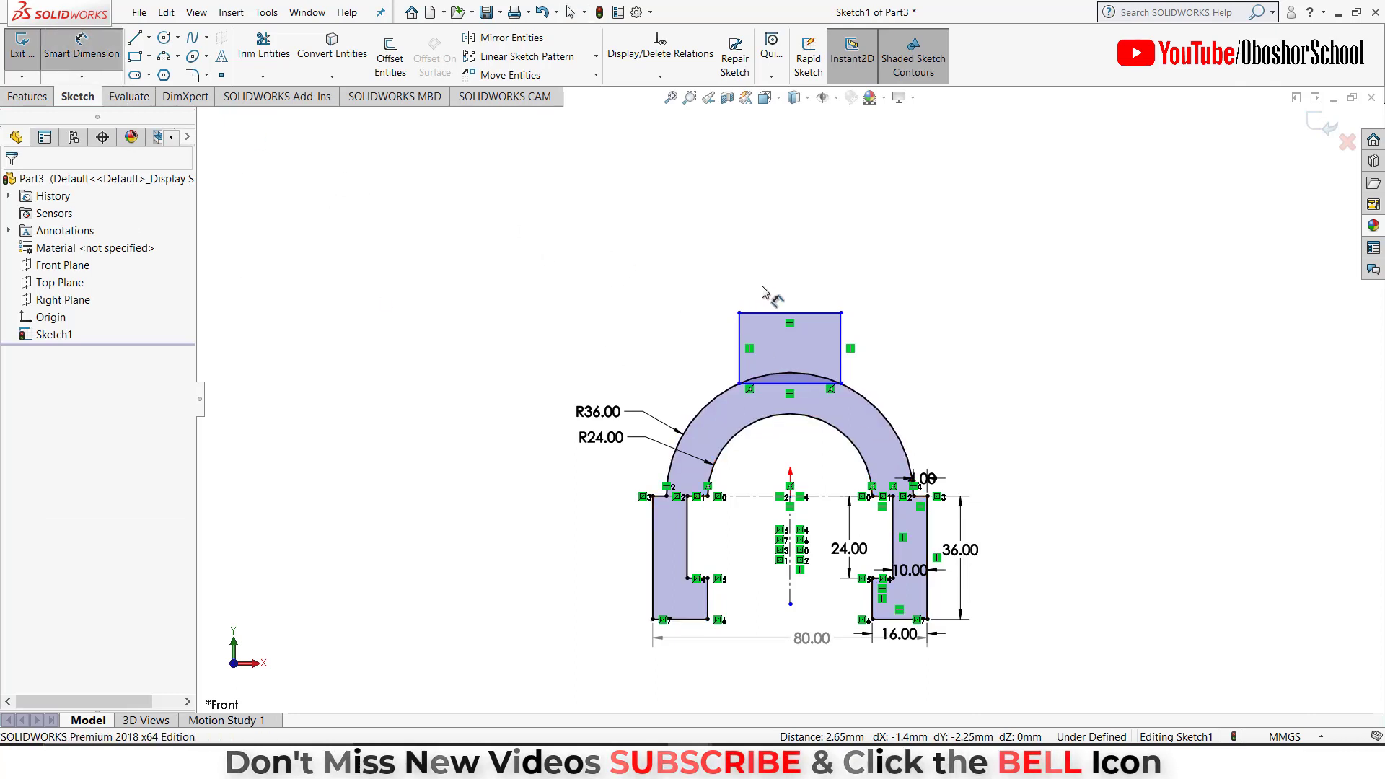
Dimension the top block's top edge to a 24.00 width.
click(816, 316)
click(794, 256)
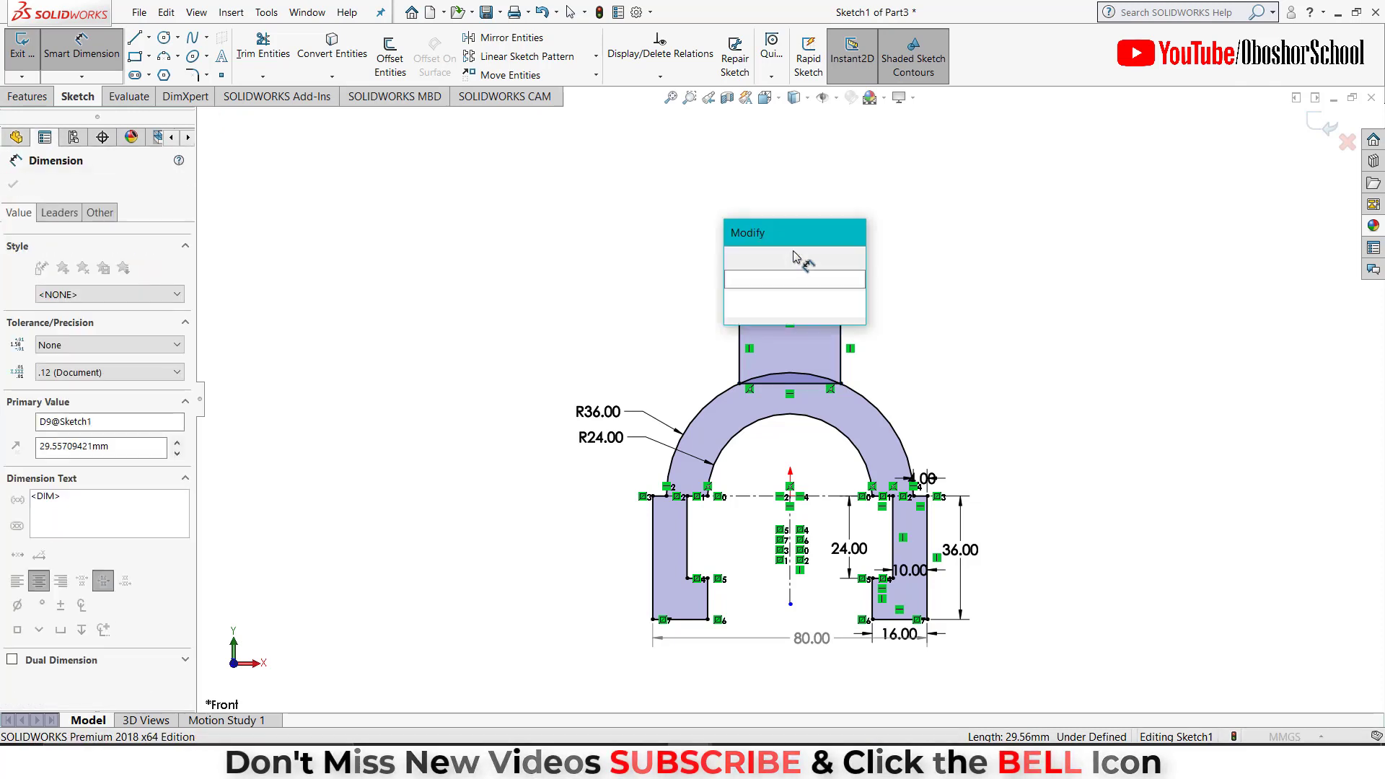
text(24)
key(Return)
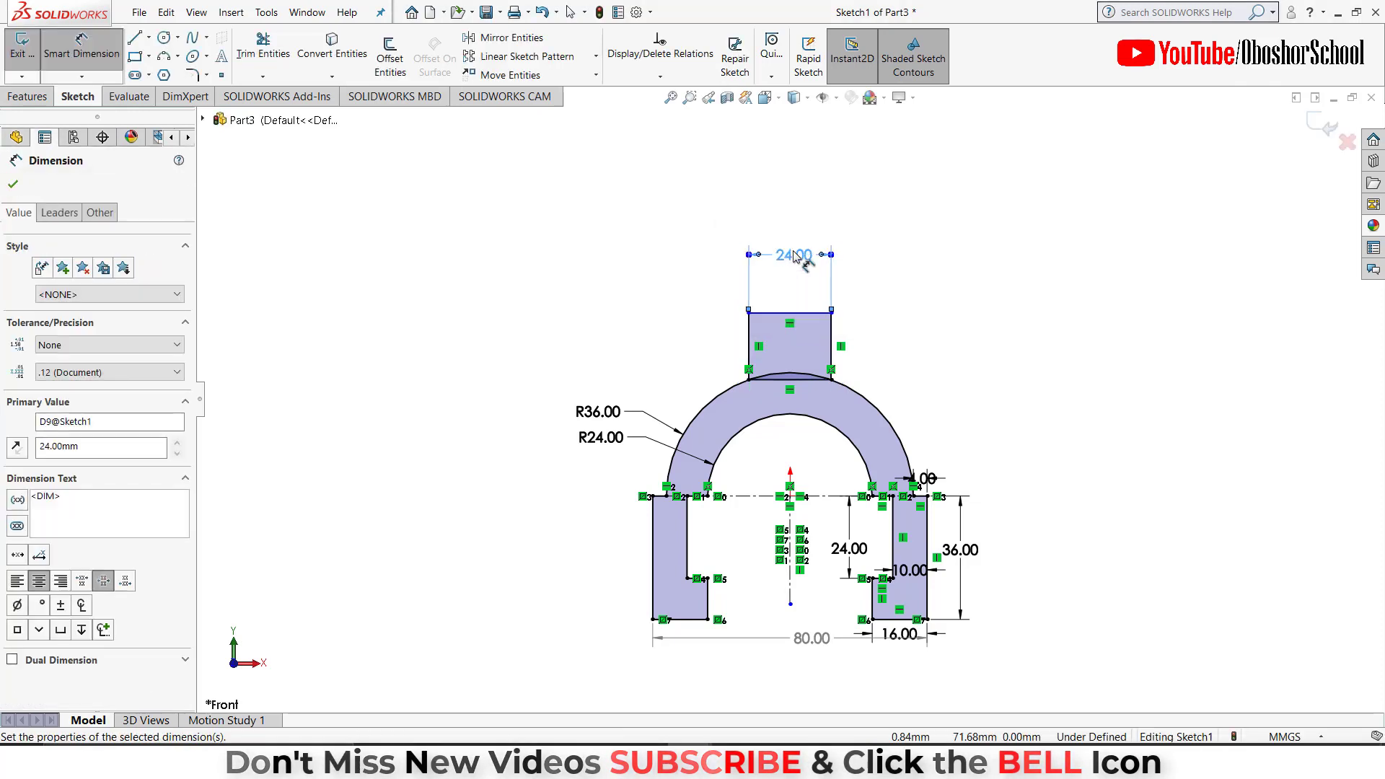
Set the overall height from the base bottom edge to the block top to 80.00.
click(810, 318)
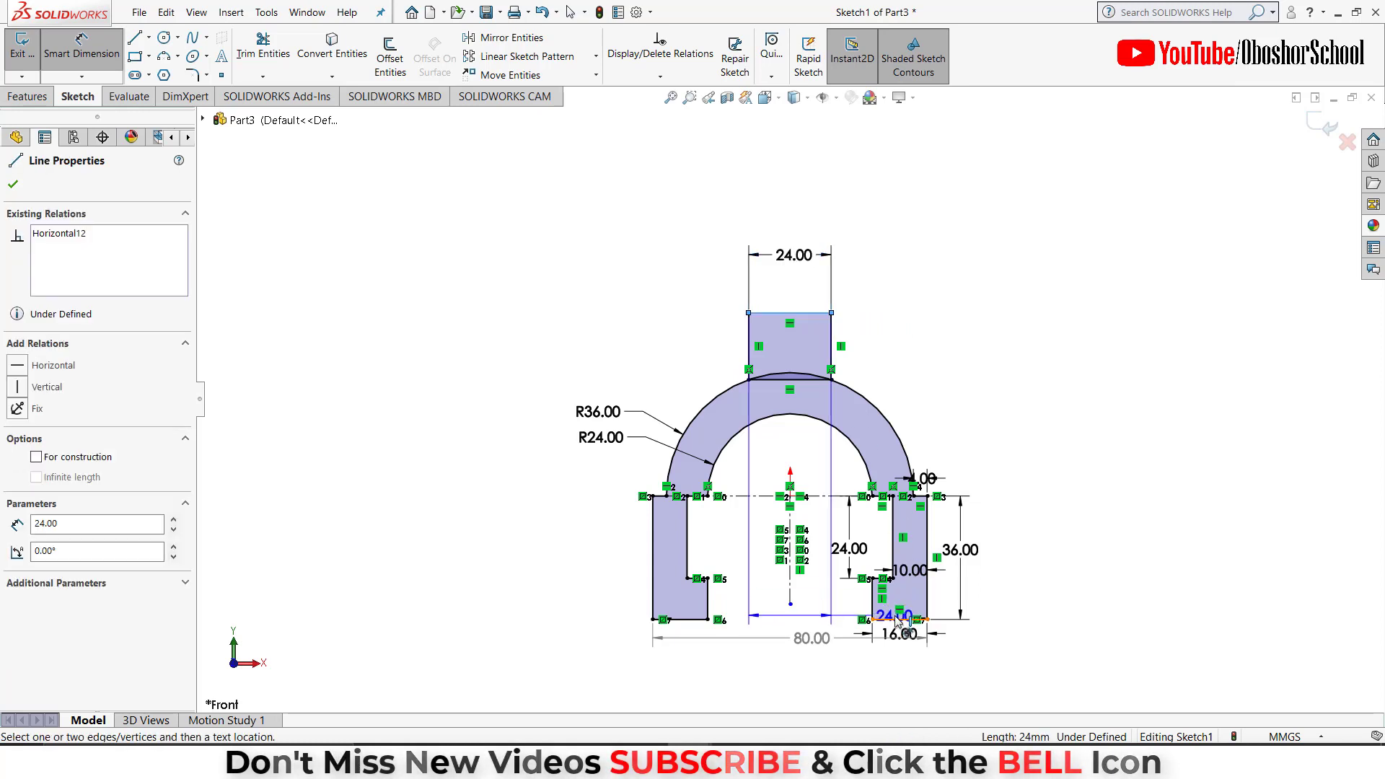
click(898, 618)
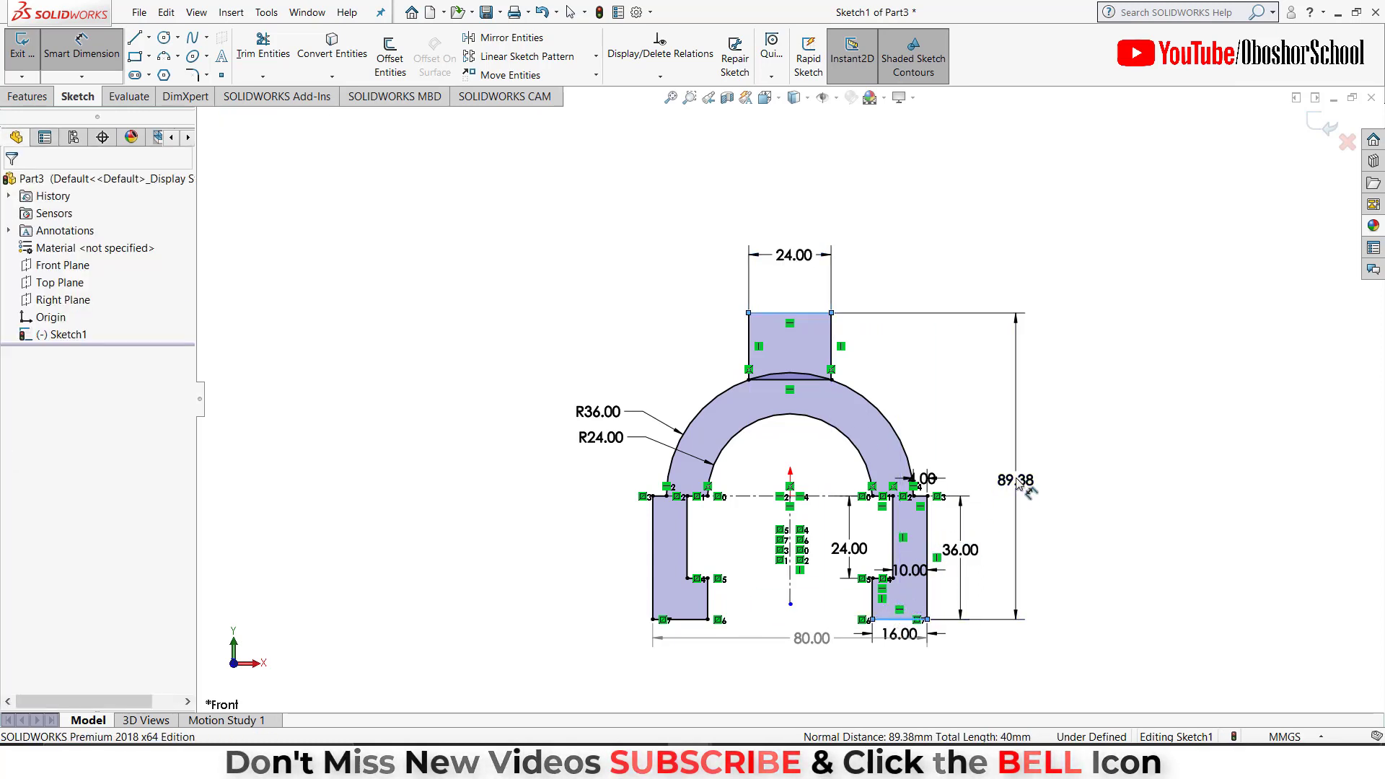
click(1017, 483)
text(80)
key(Return)
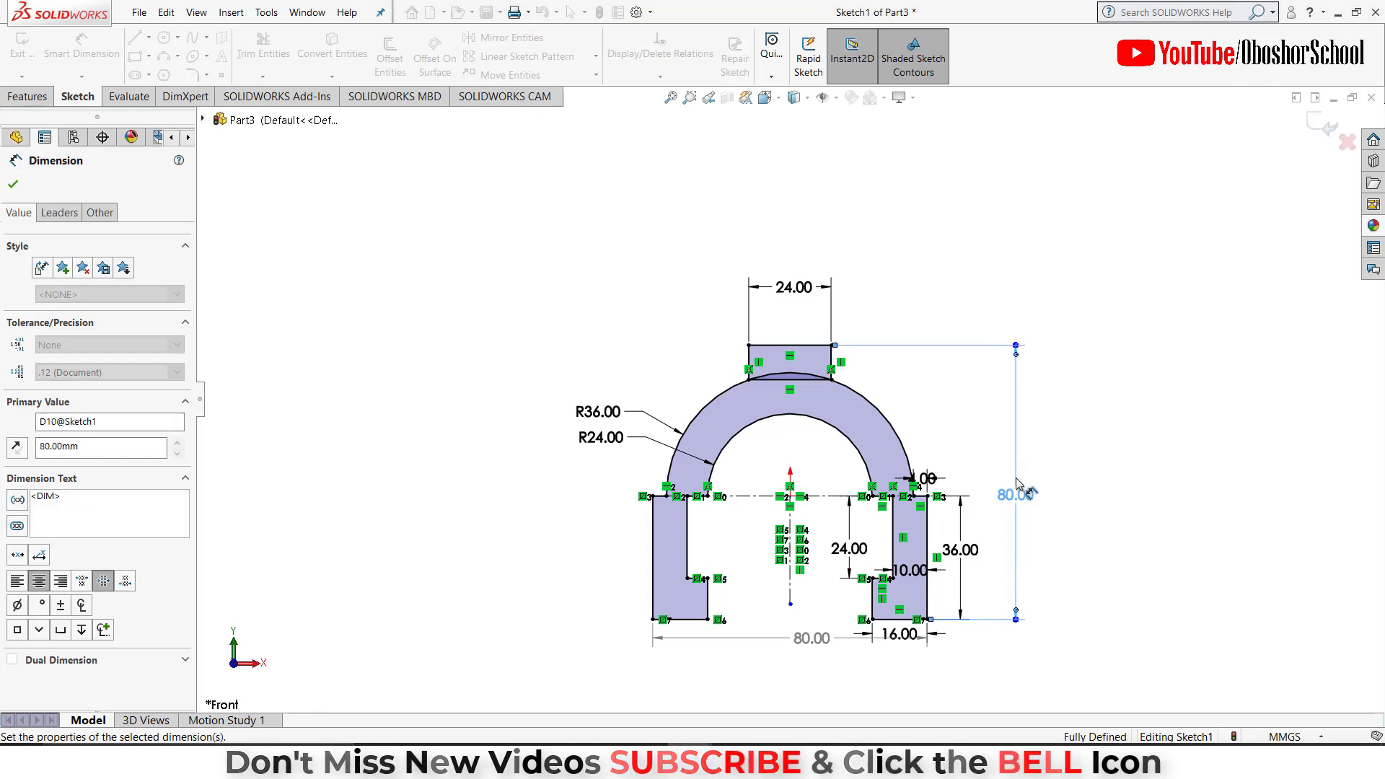
click(672, 99)
click(689, 97)
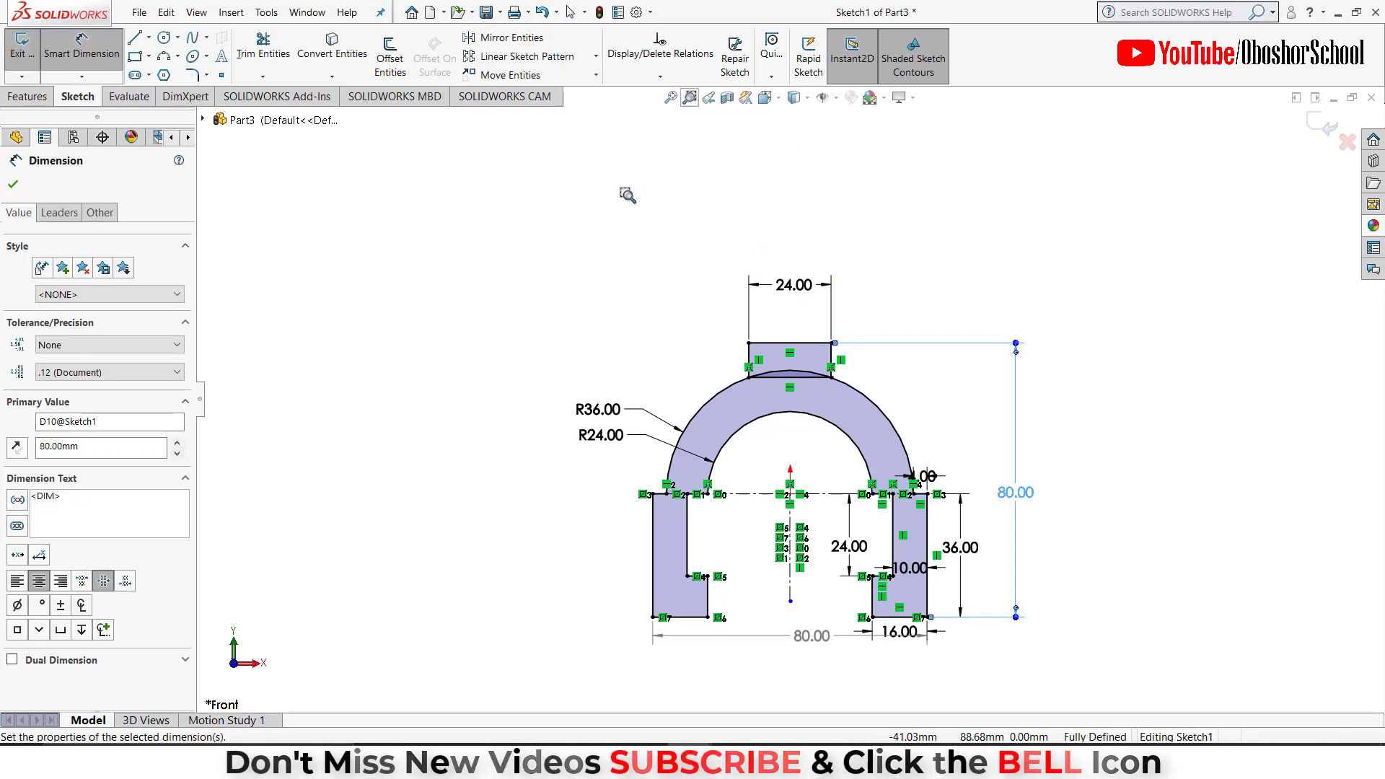
mouse_move(517, 223)
mouse_down()
mouse_move(853, 329)
mouse_move(1081, 669)
mouse_up()
click(690, 98)
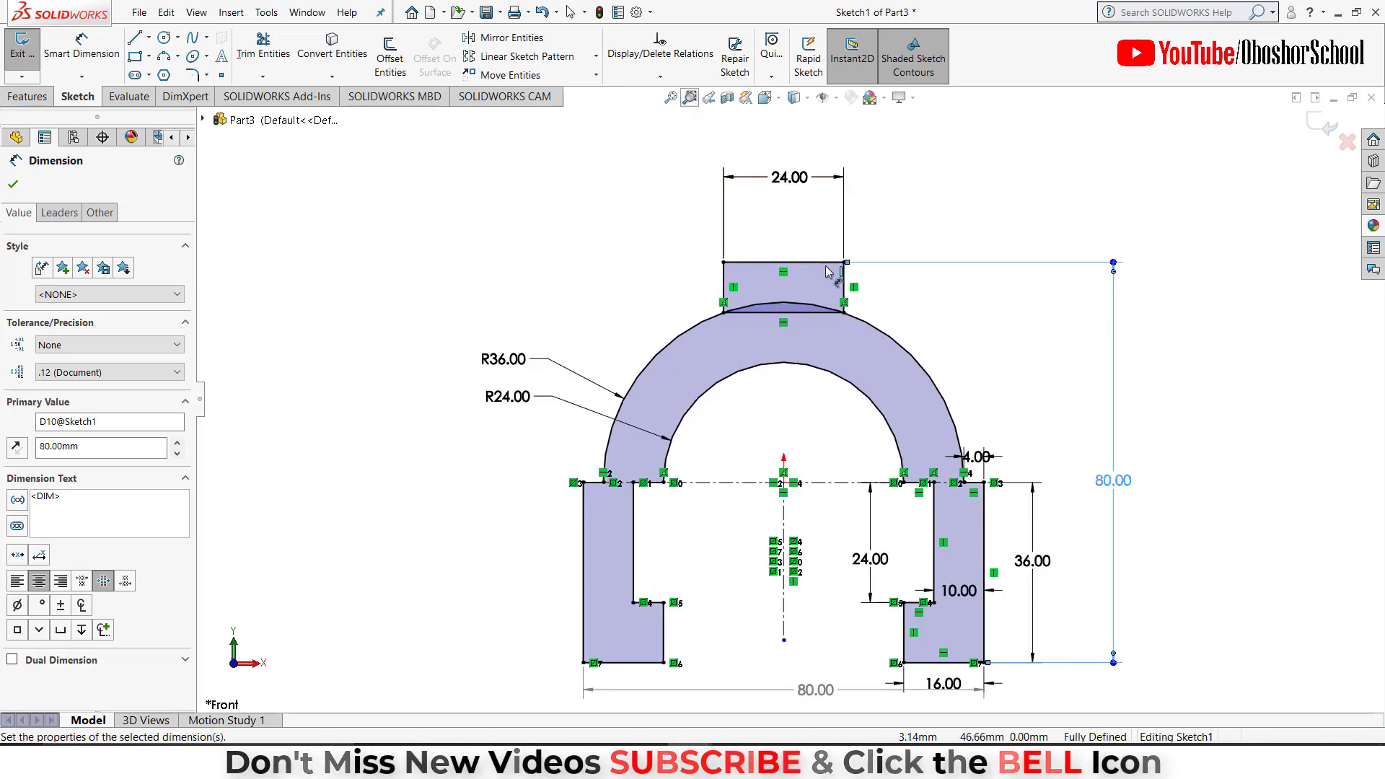
click(14, 185)
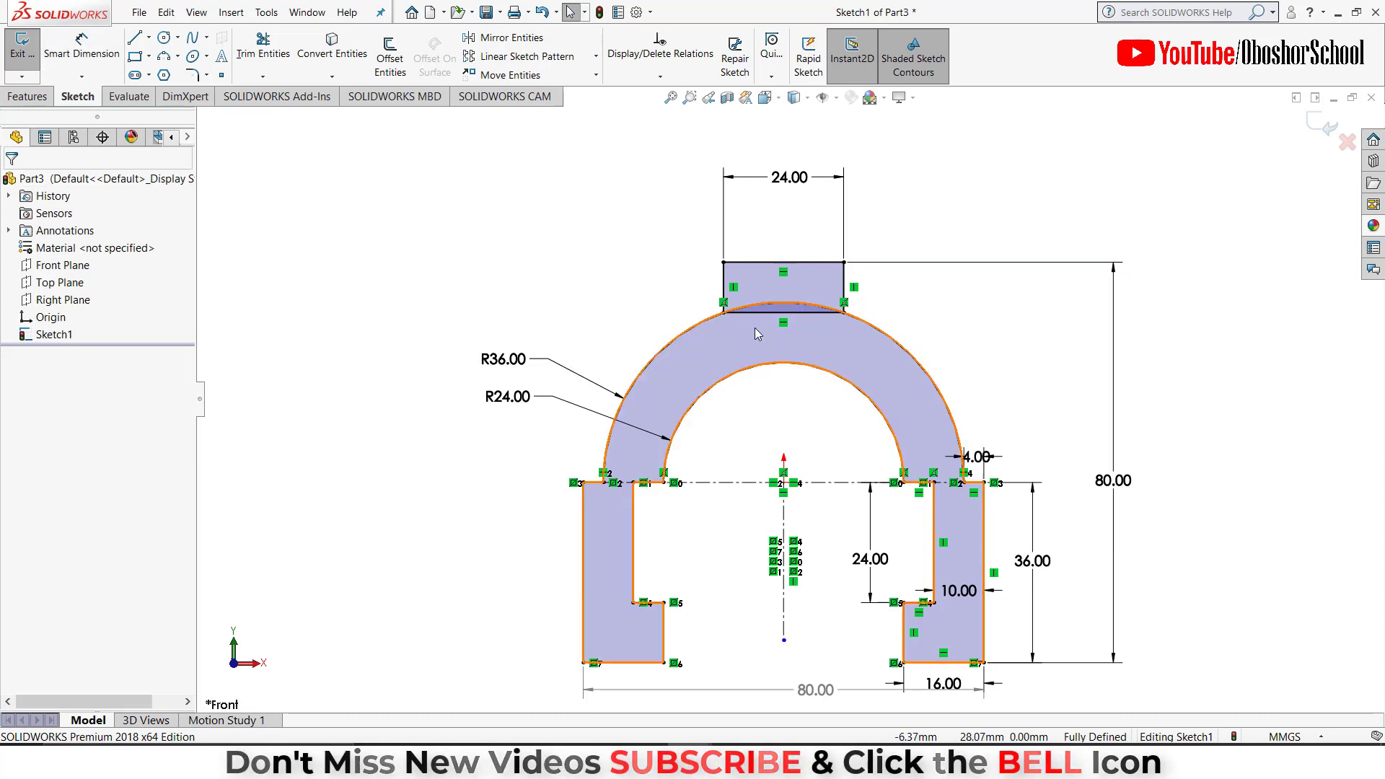
Trim away the rectangle's bottom line and the arc segment inside the block.
click(287, 61)
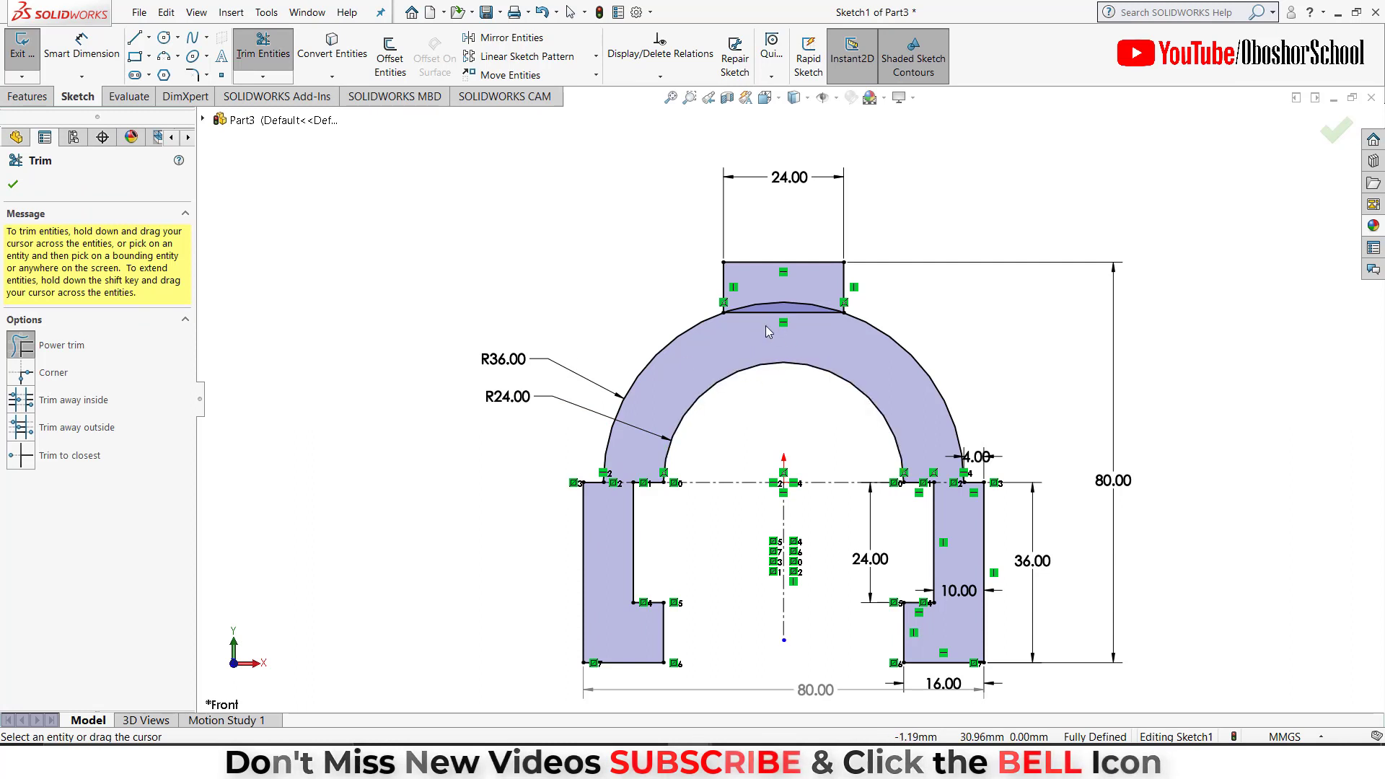
drag(750, 327, 750, 304)
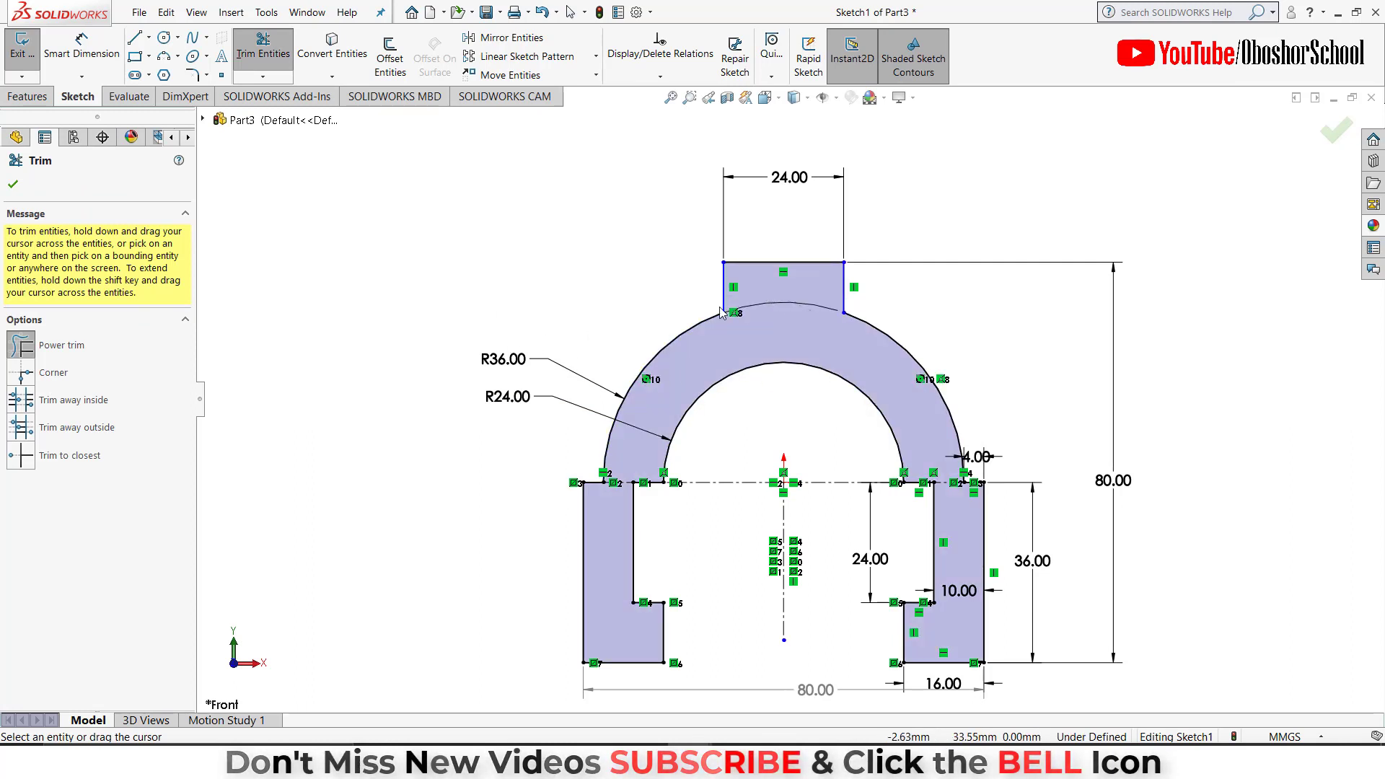
click(13, 185)
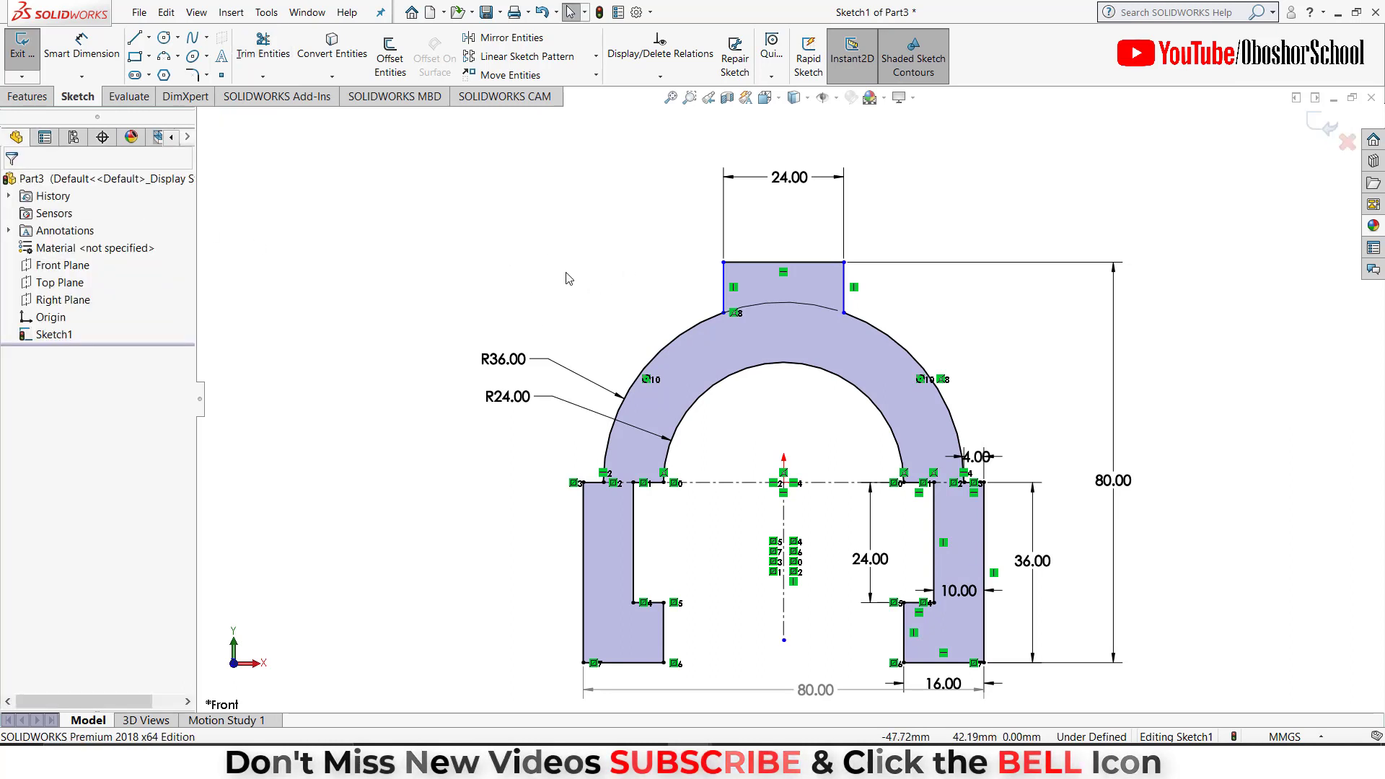
Extrude the arch sketch 20 mm deep into Boss-Extrude1.
click(32, 97)
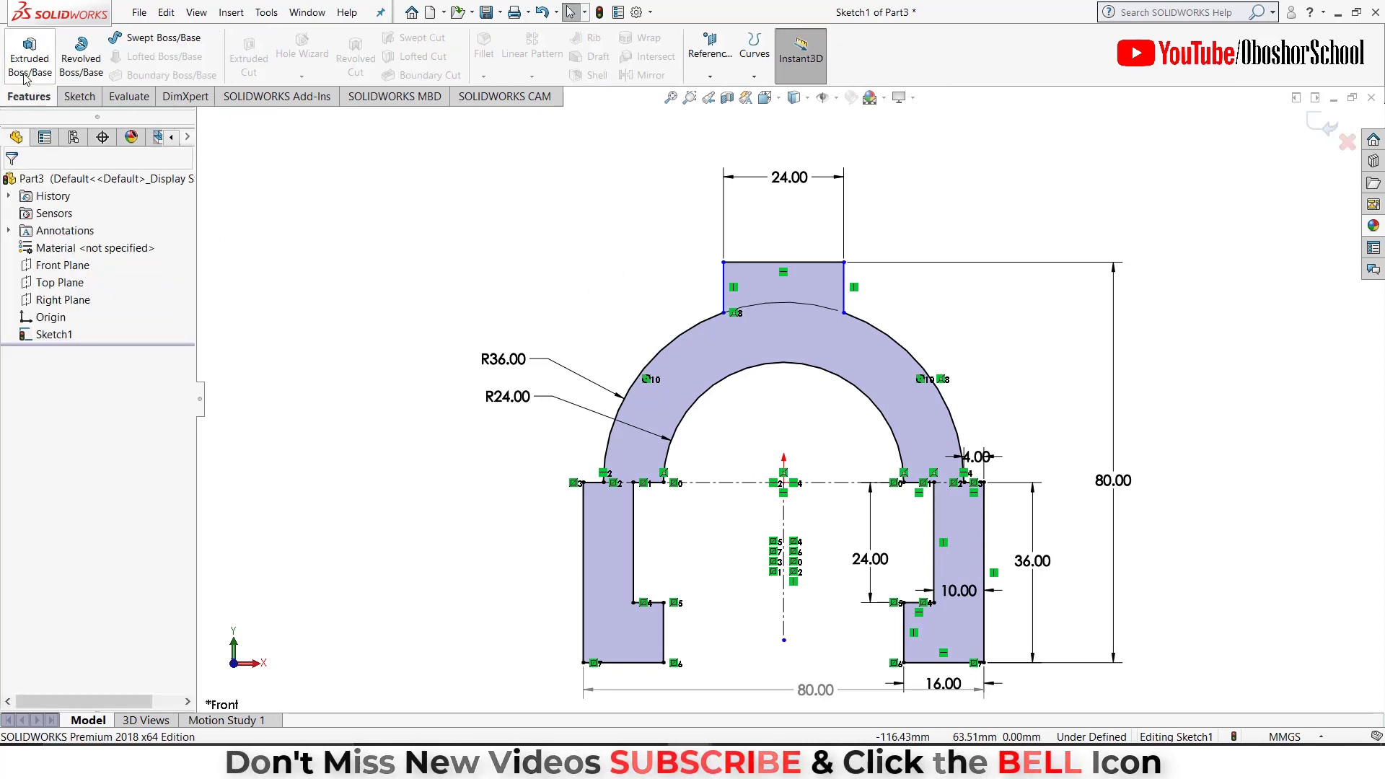
click(30, 60)
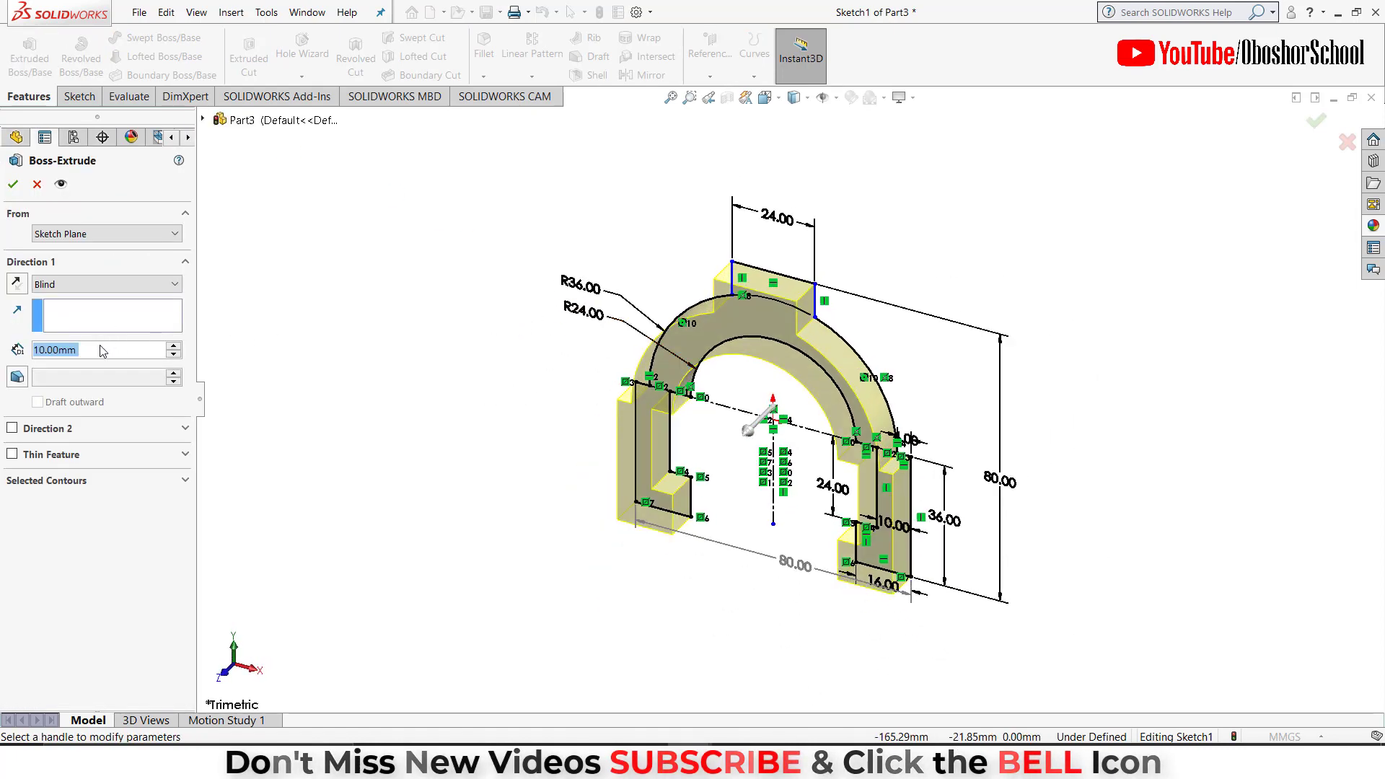
text(20)
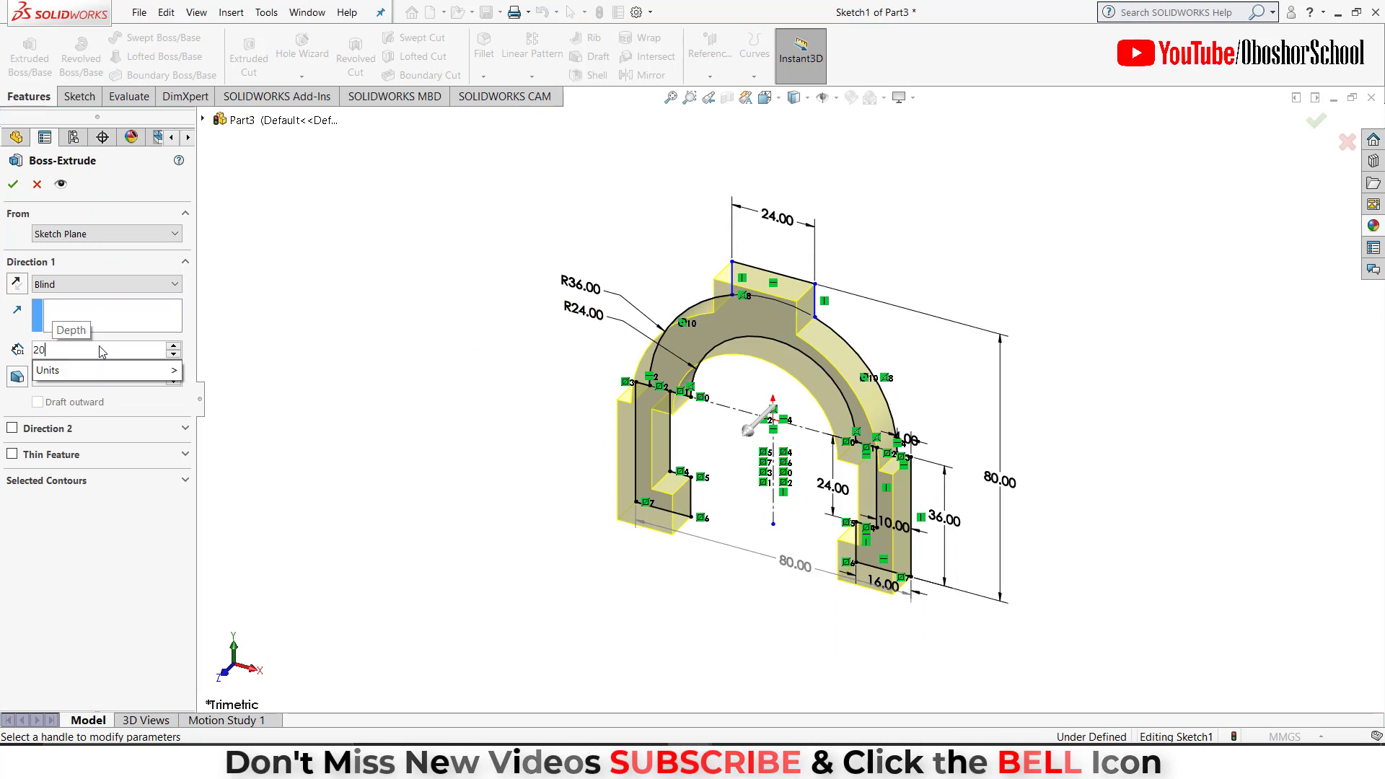
key(Return)
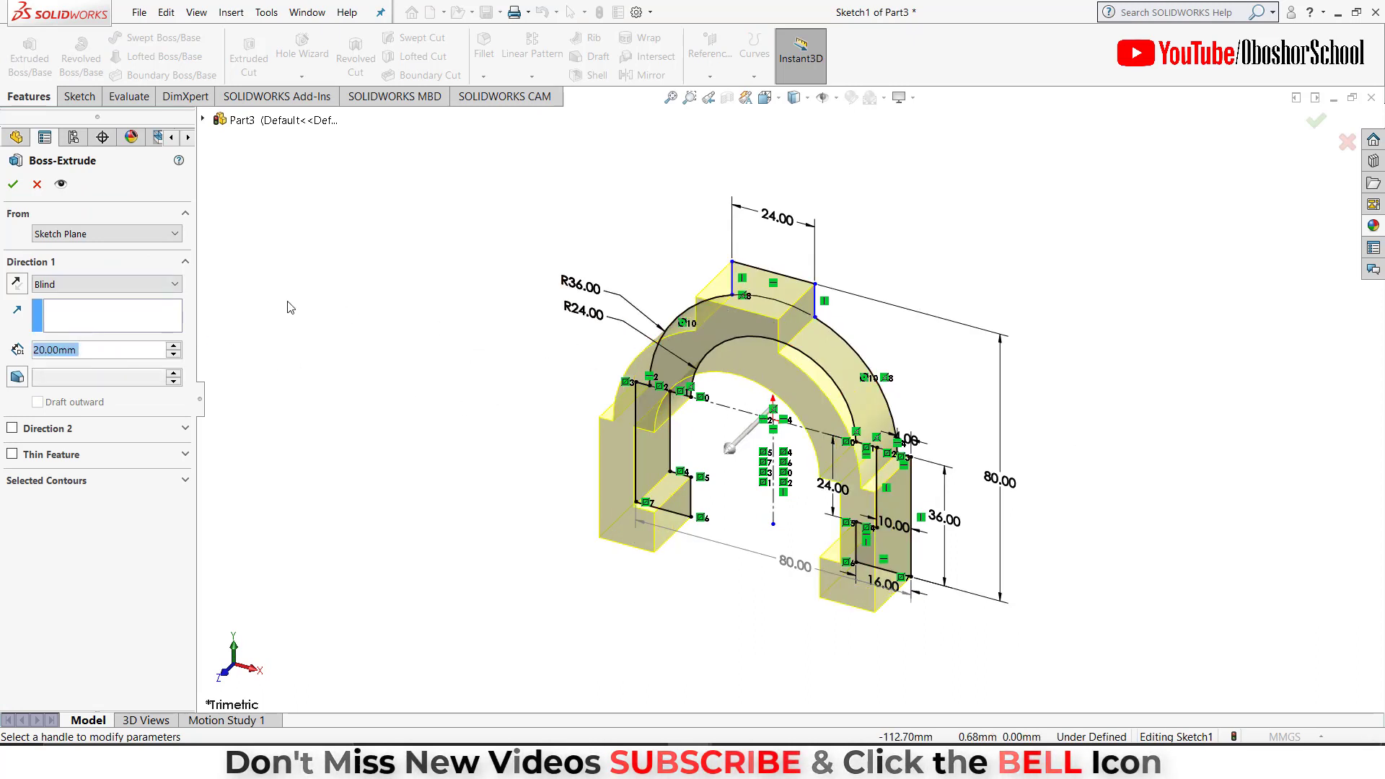
click(13, 186)
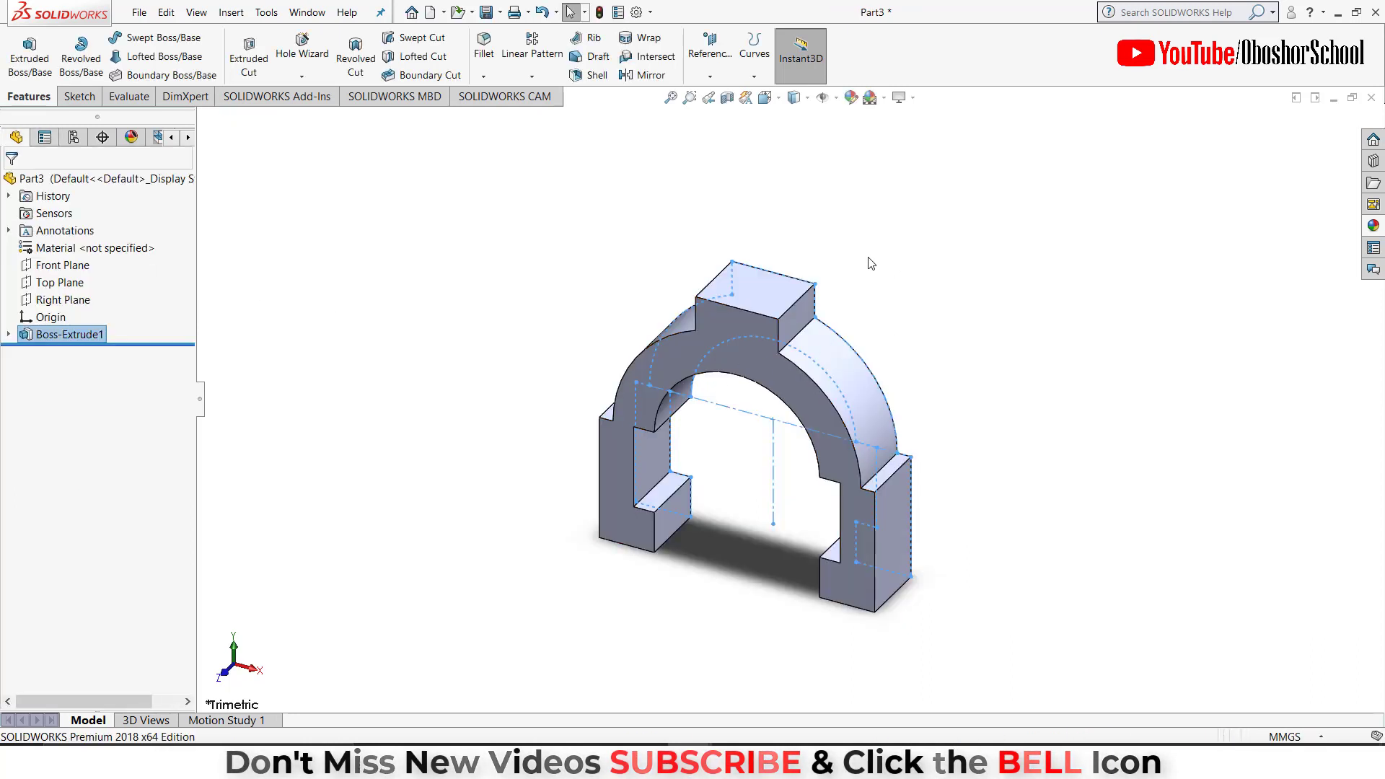
Orbit the part and set the view normal to the boss's top face.
middle_drag(870, 240, 881, 301)
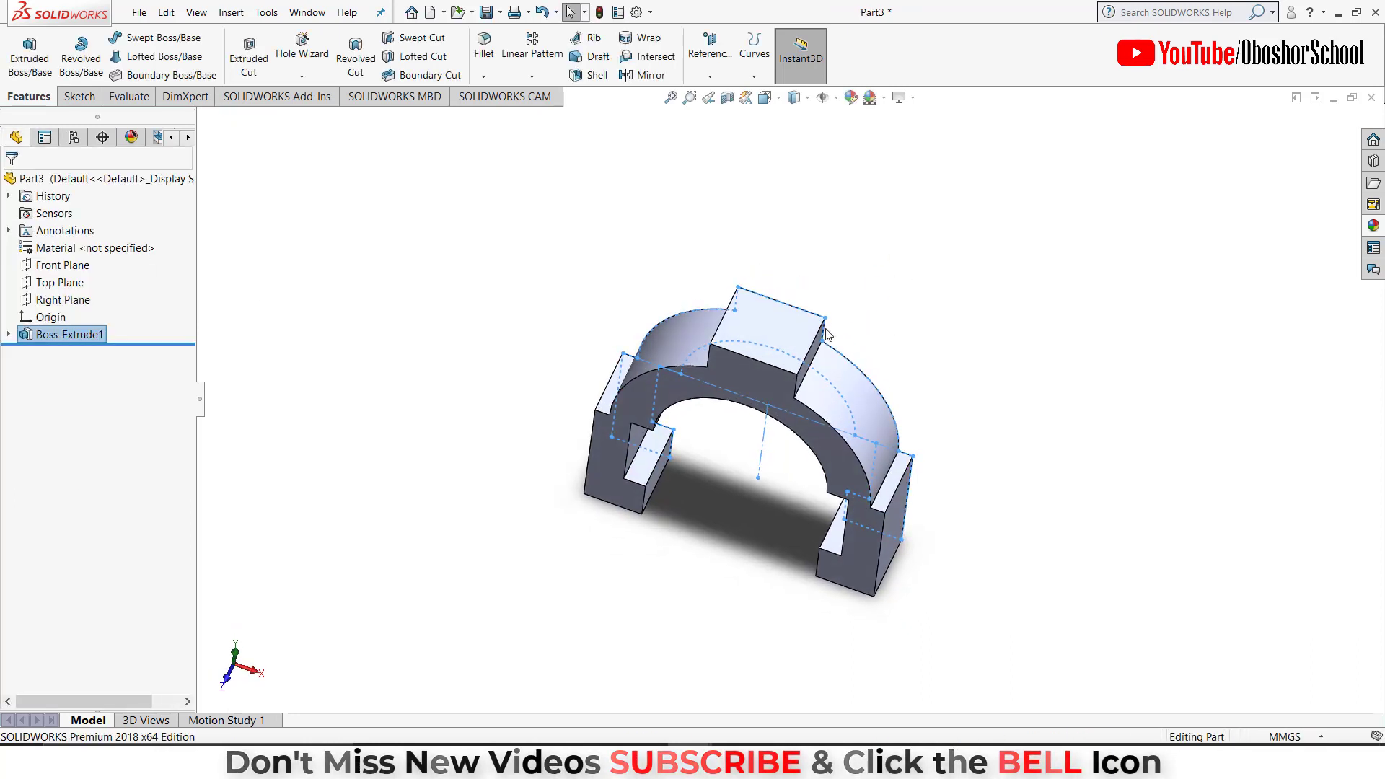
click(778, 333)
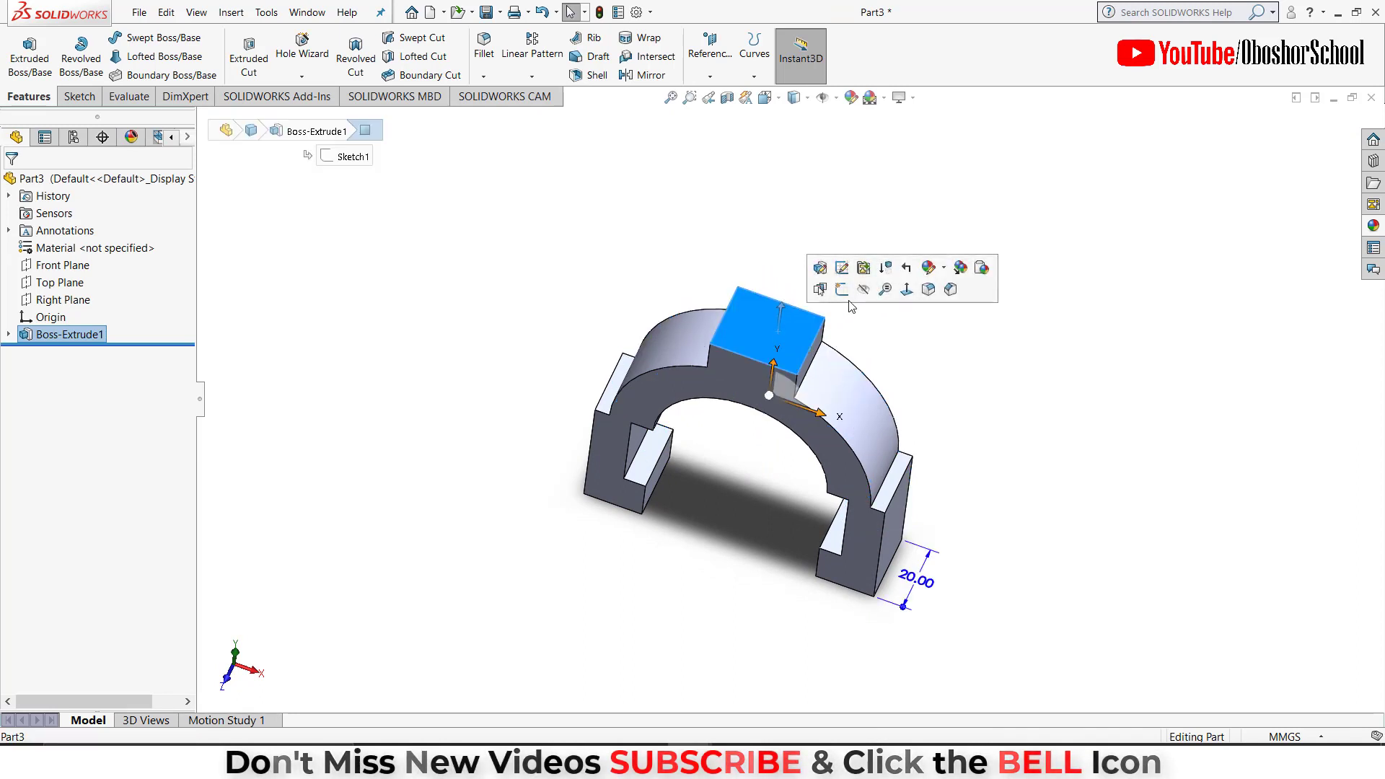
click(908, 289)
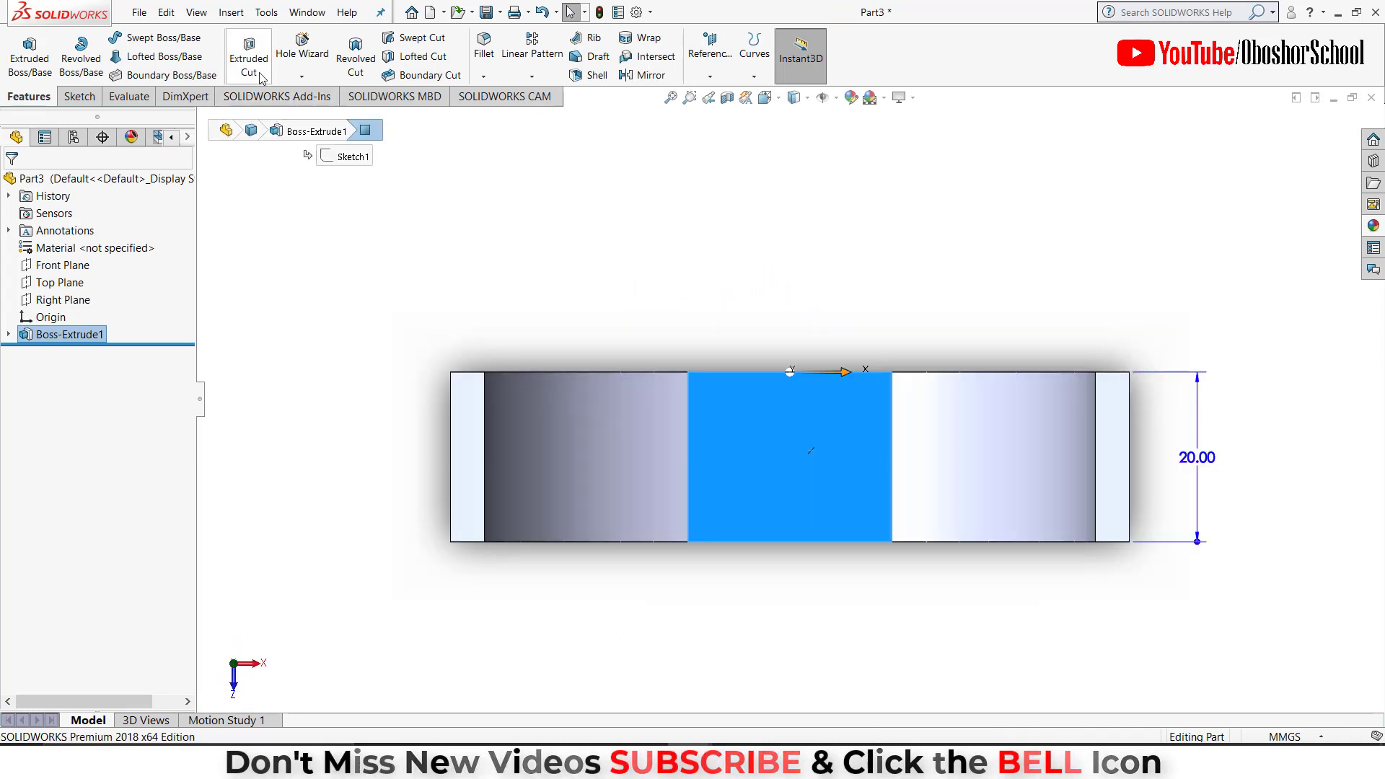
Draw a diagonal construction centerline corner to corner across the boss's top face.
click(80, 97)
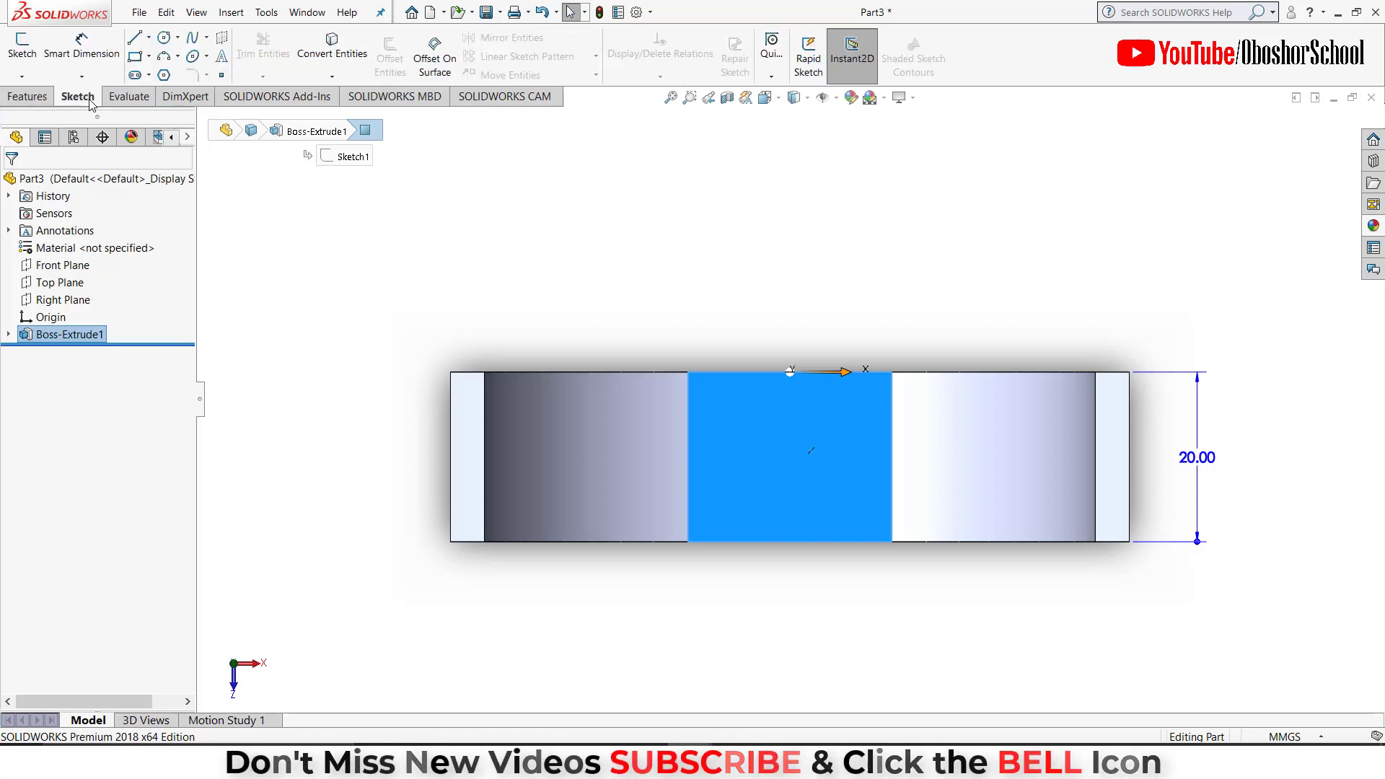
click(149, 39)
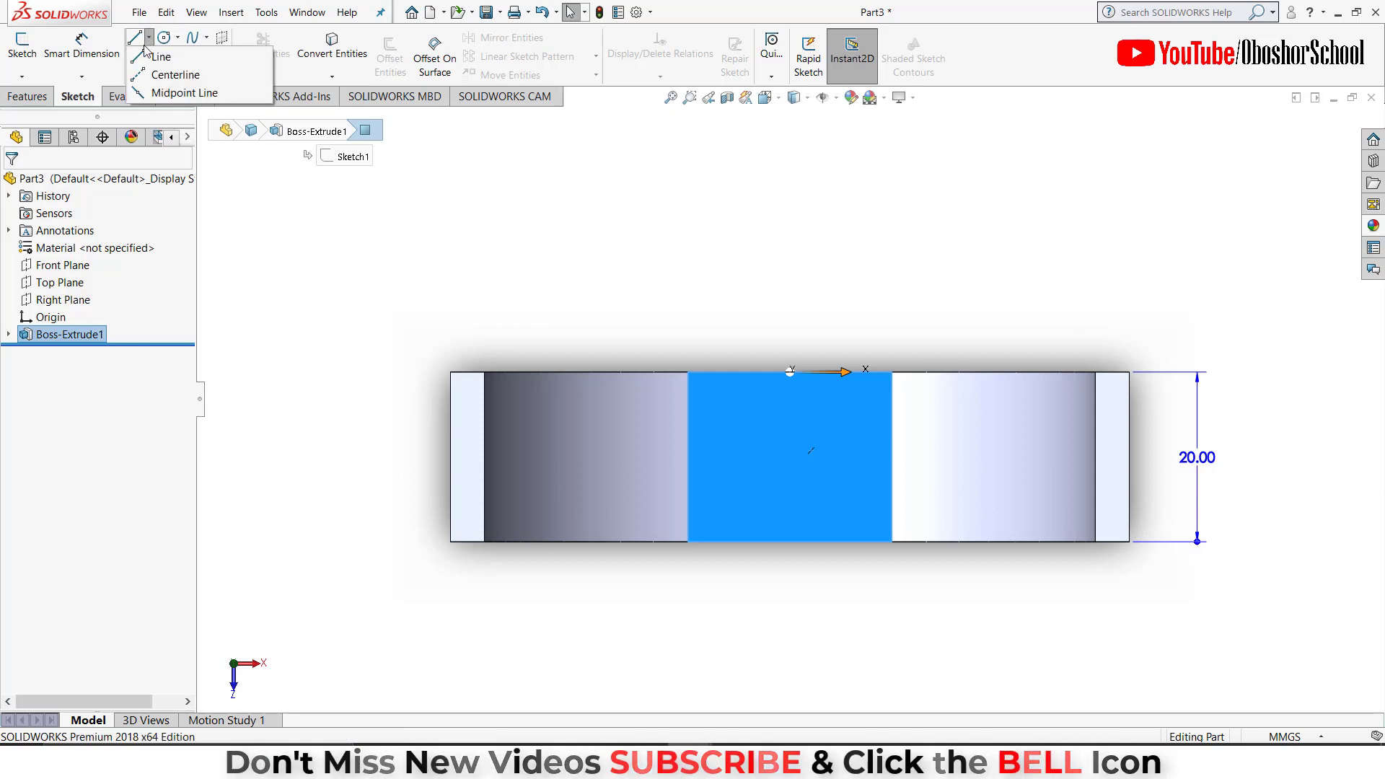
click(168, 75)
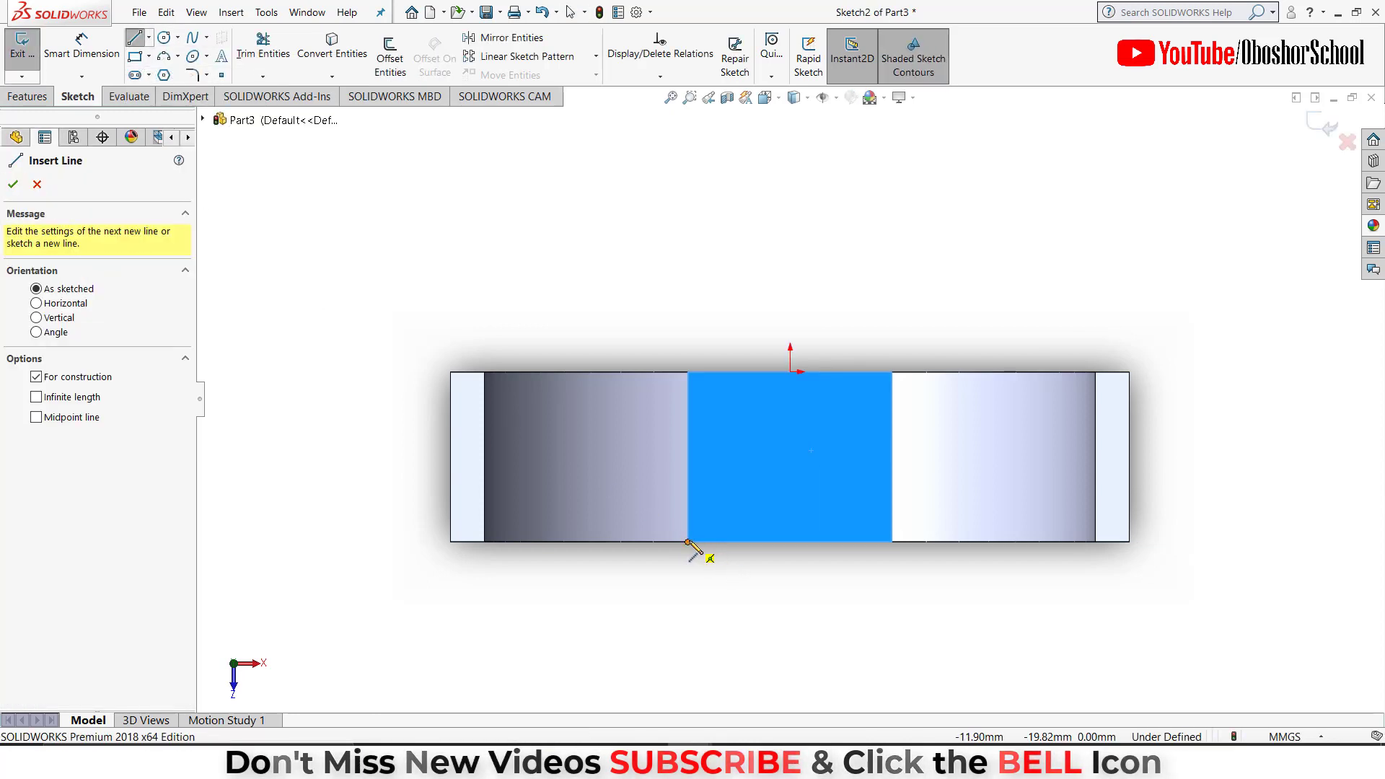
click(688, 540)
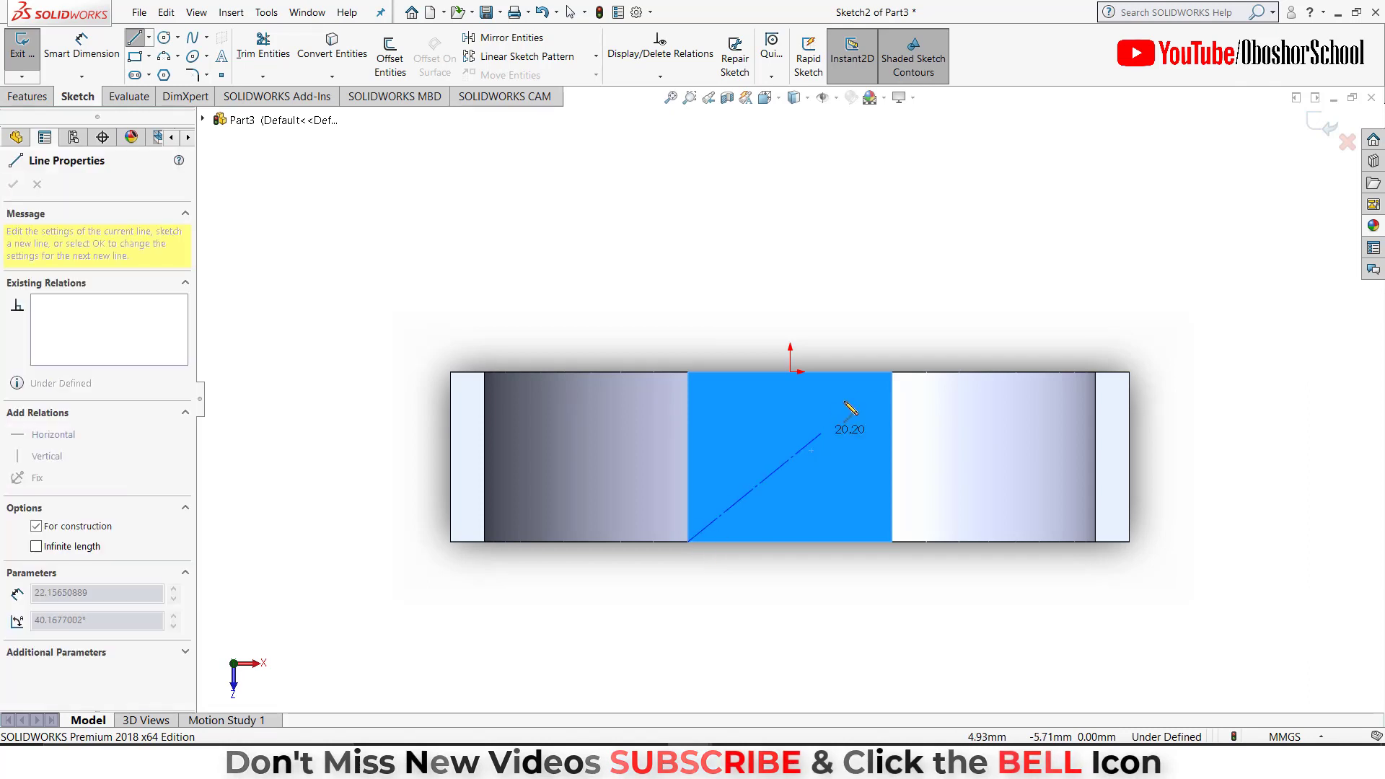
click(892, 373)
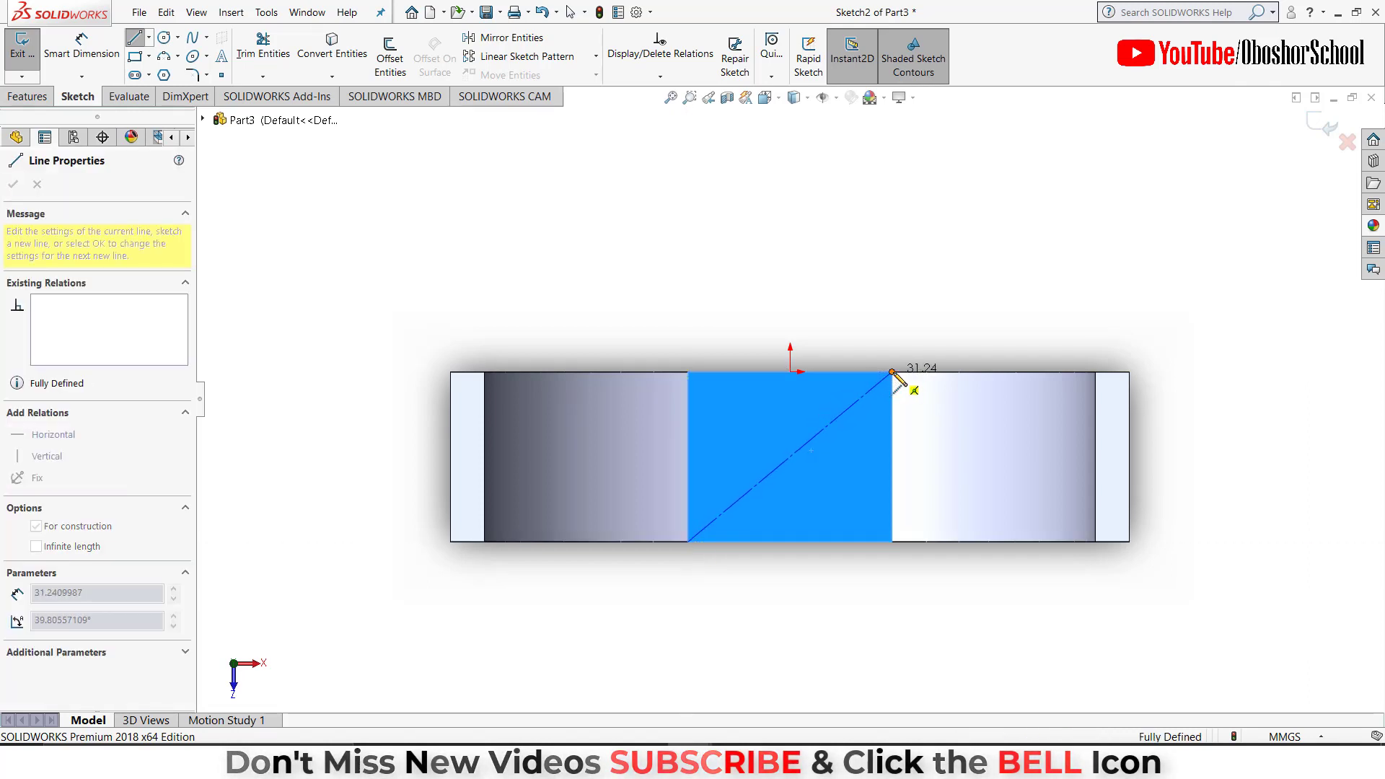
right_click(856, 302)
click(898, 305)
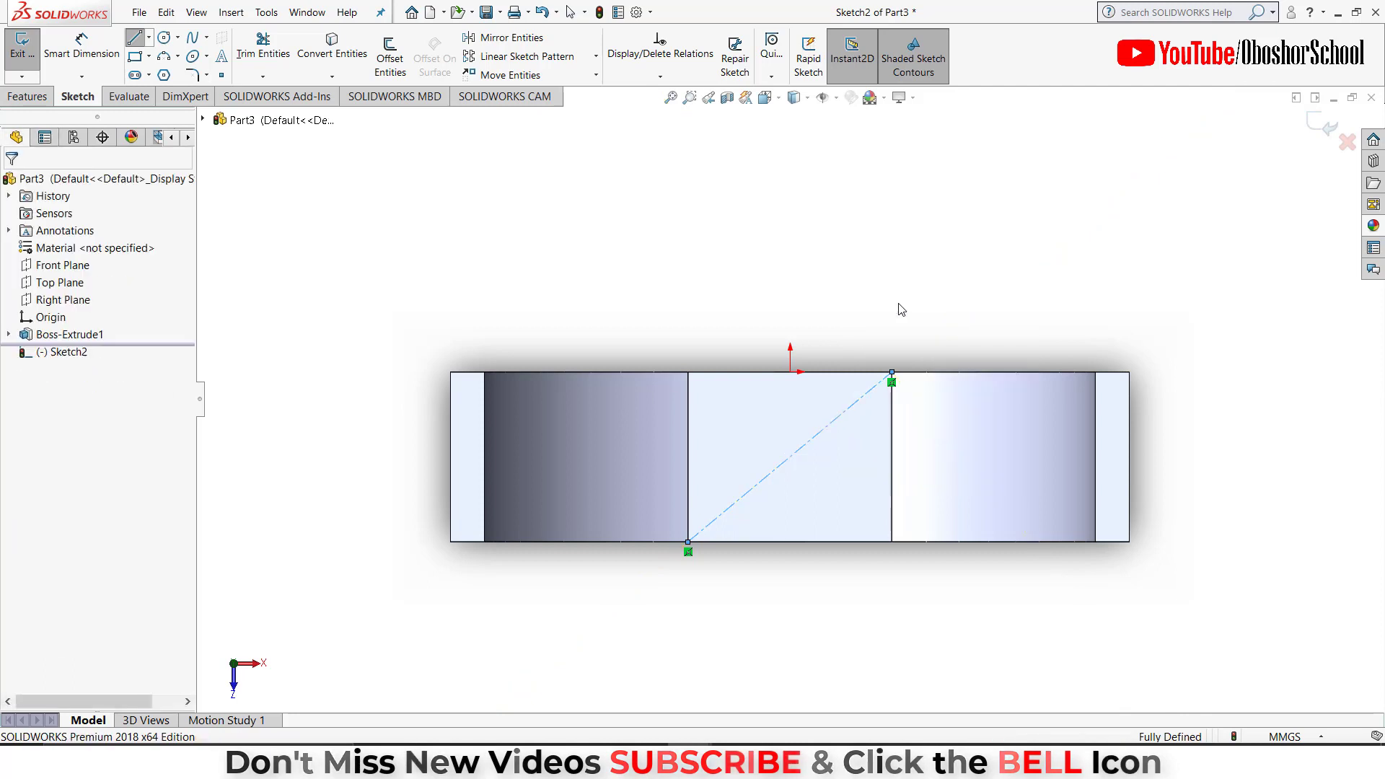
Draw a circle at the diagonal's midpoint and dimension its diameter to 12 mm.
click(164, 41)
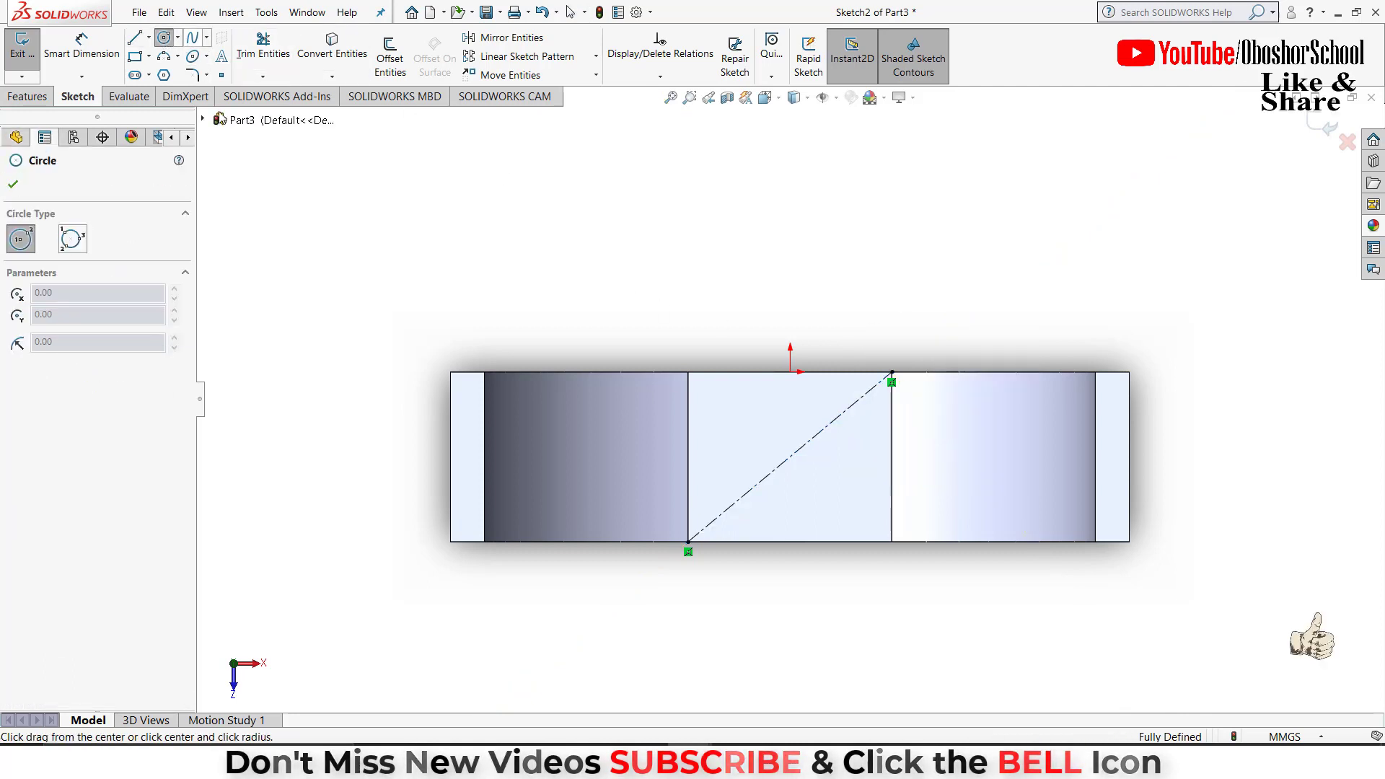
click(789, 457)
click(824, 490)
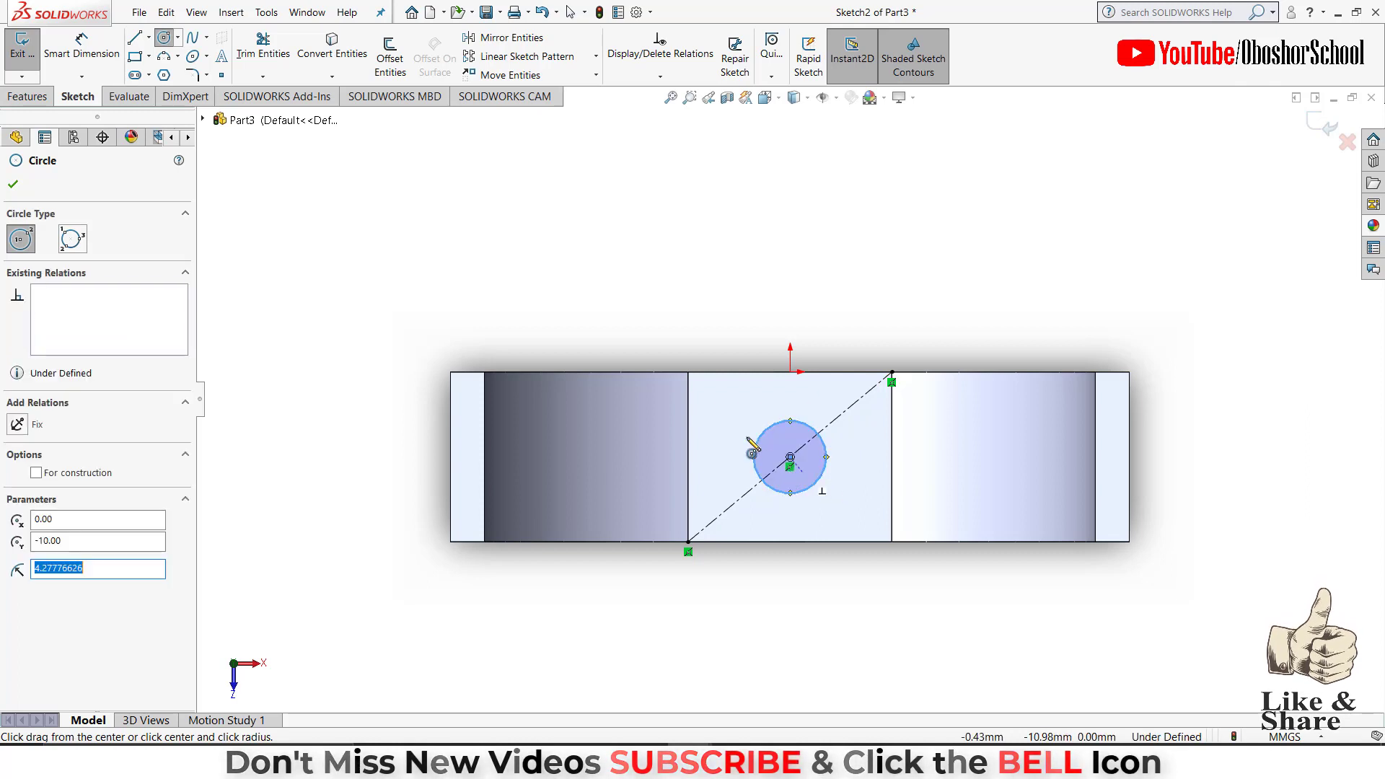
click(13, 185)
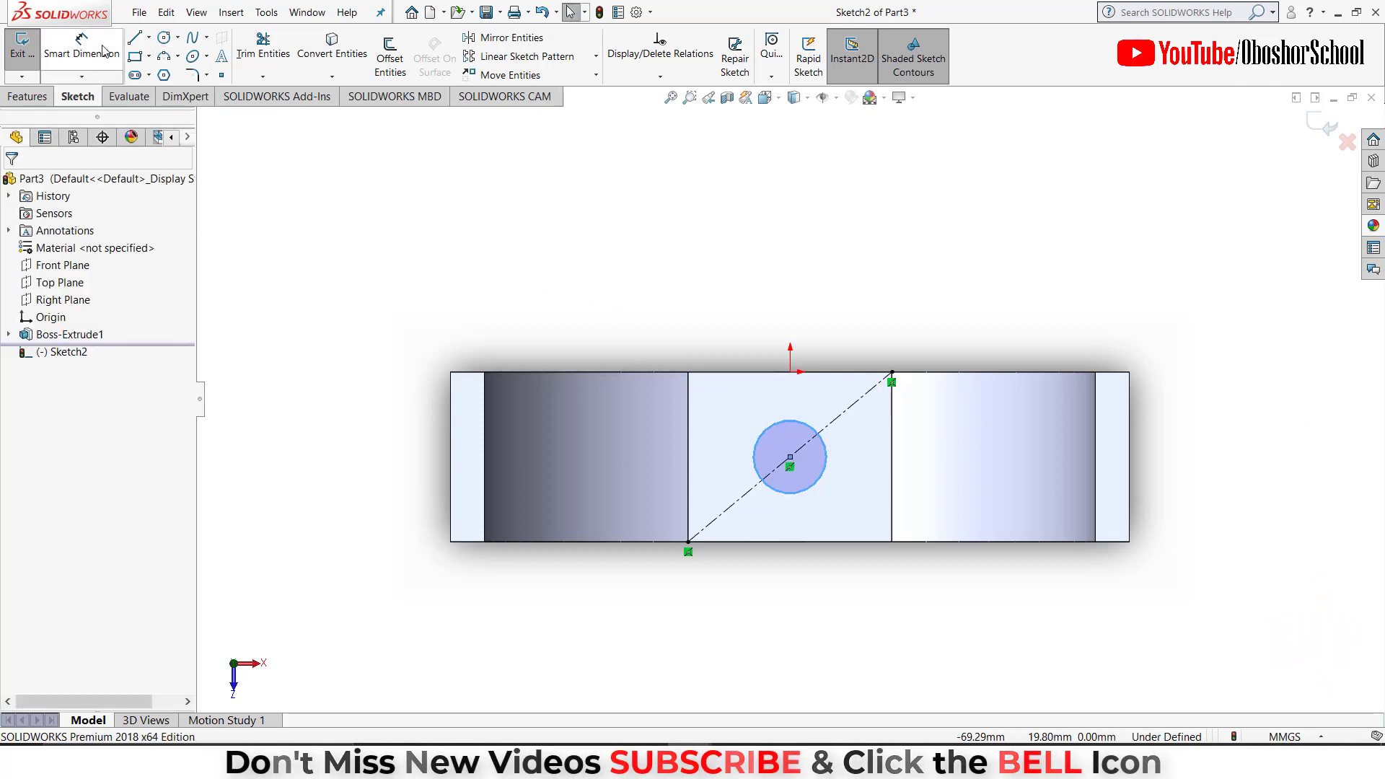
click(82, 47)
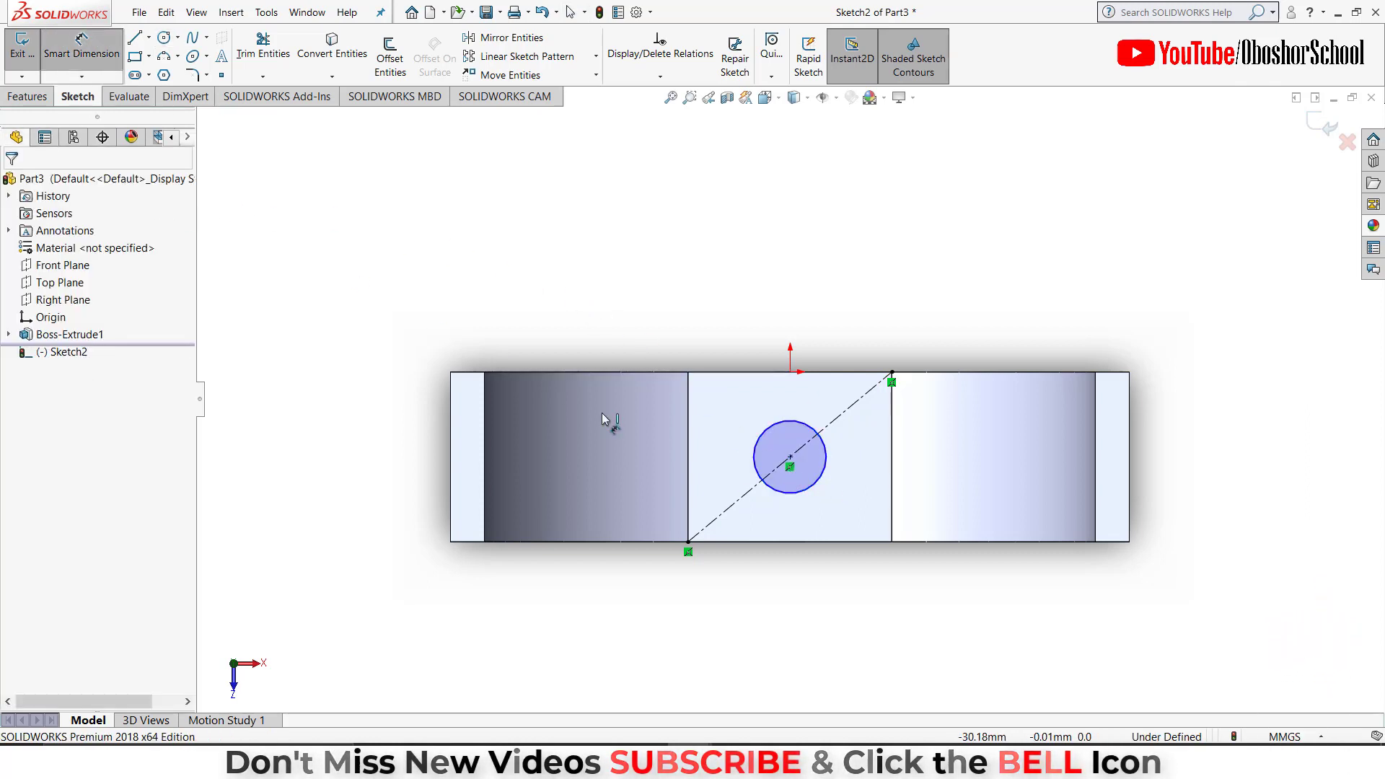
click(779, 436)
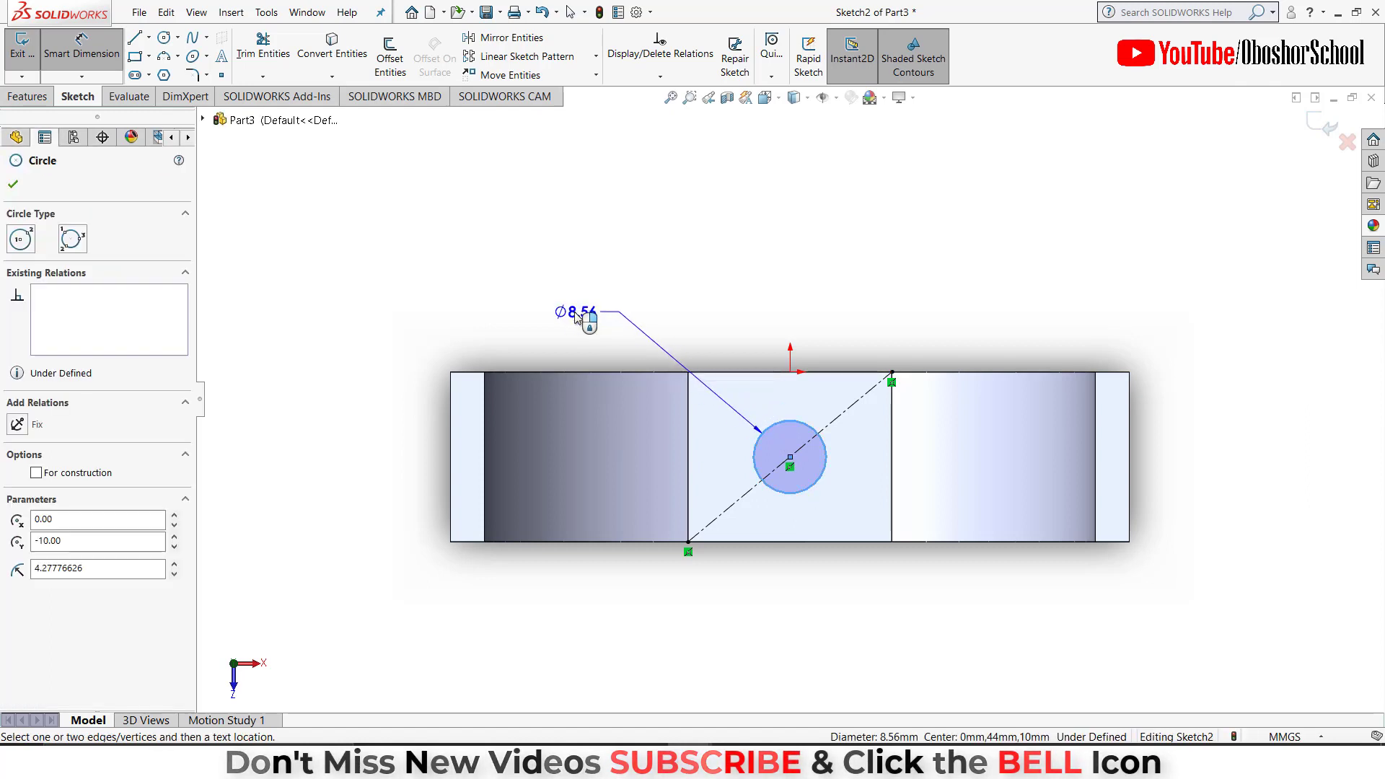
click(578, 318)
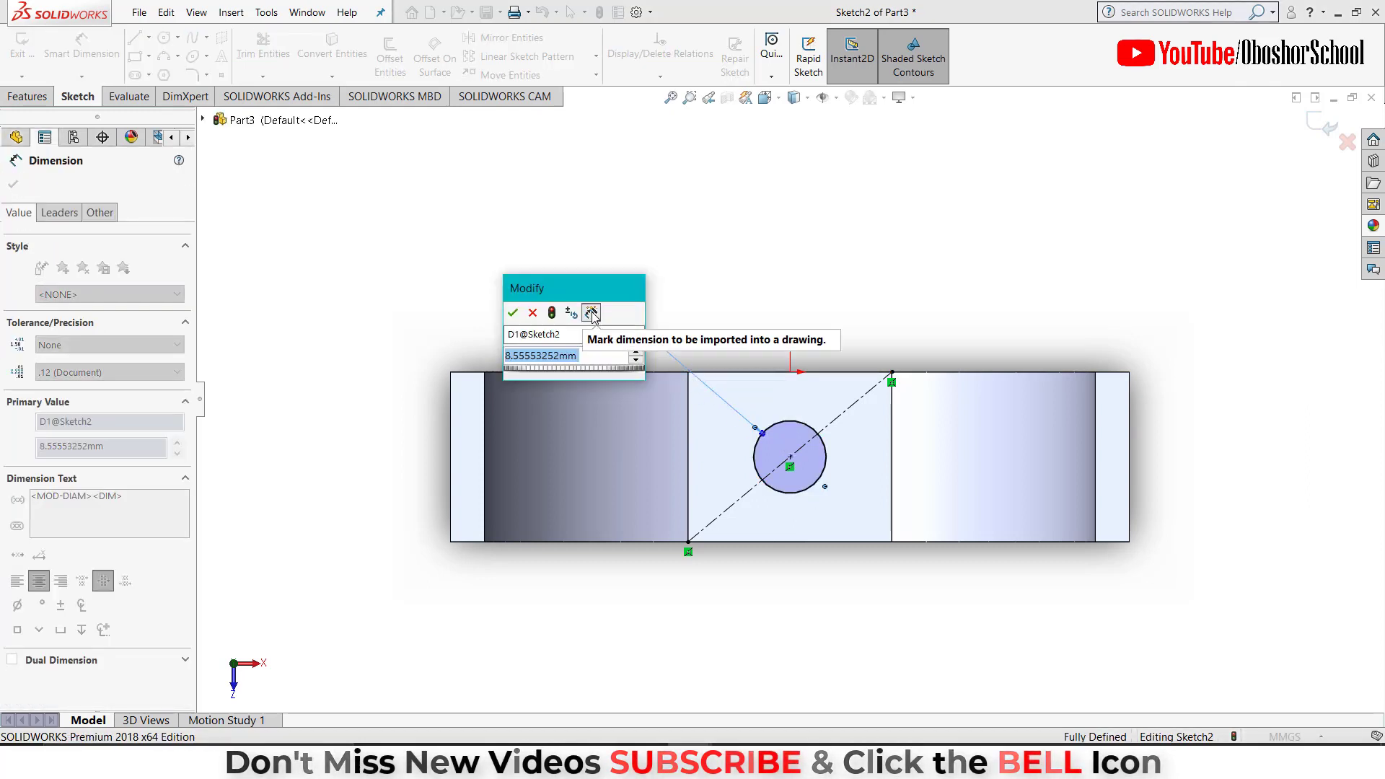
text(12)
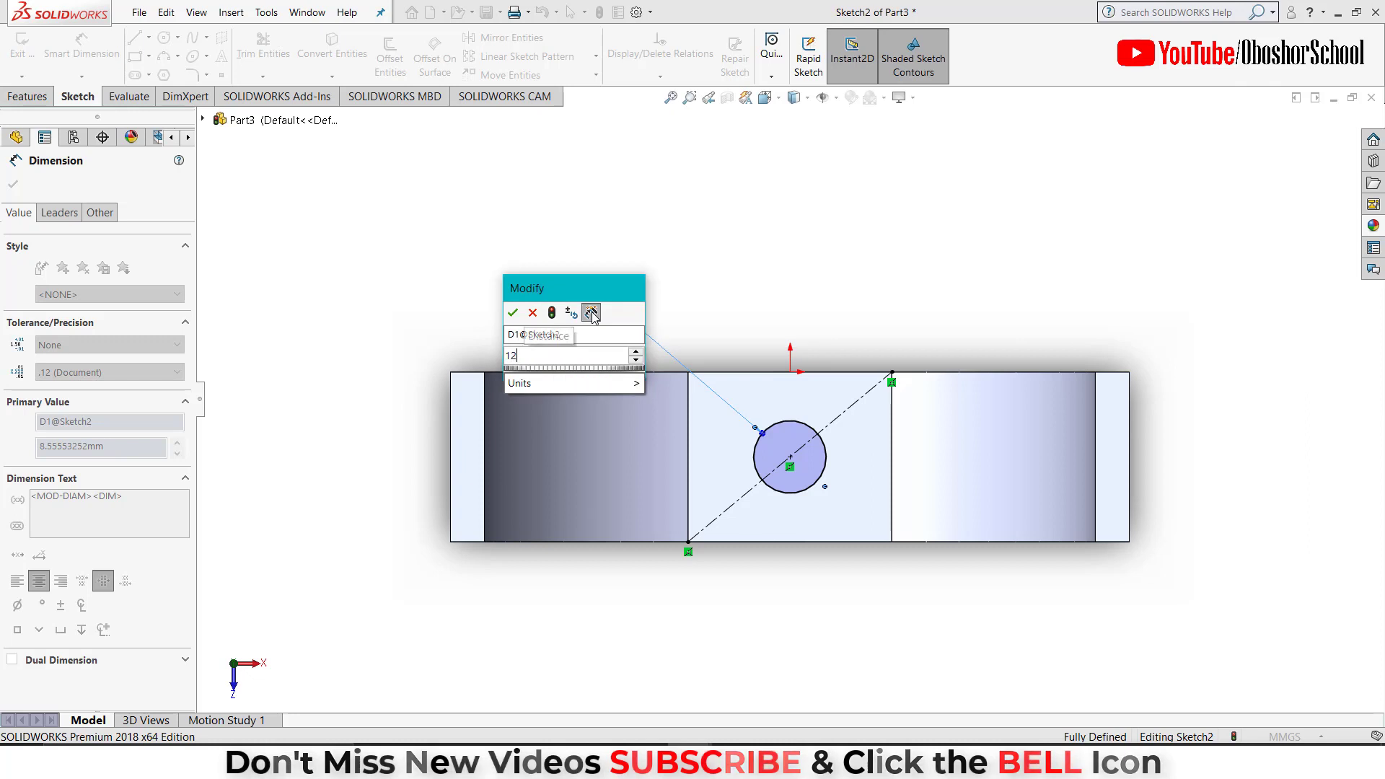
key(Return)
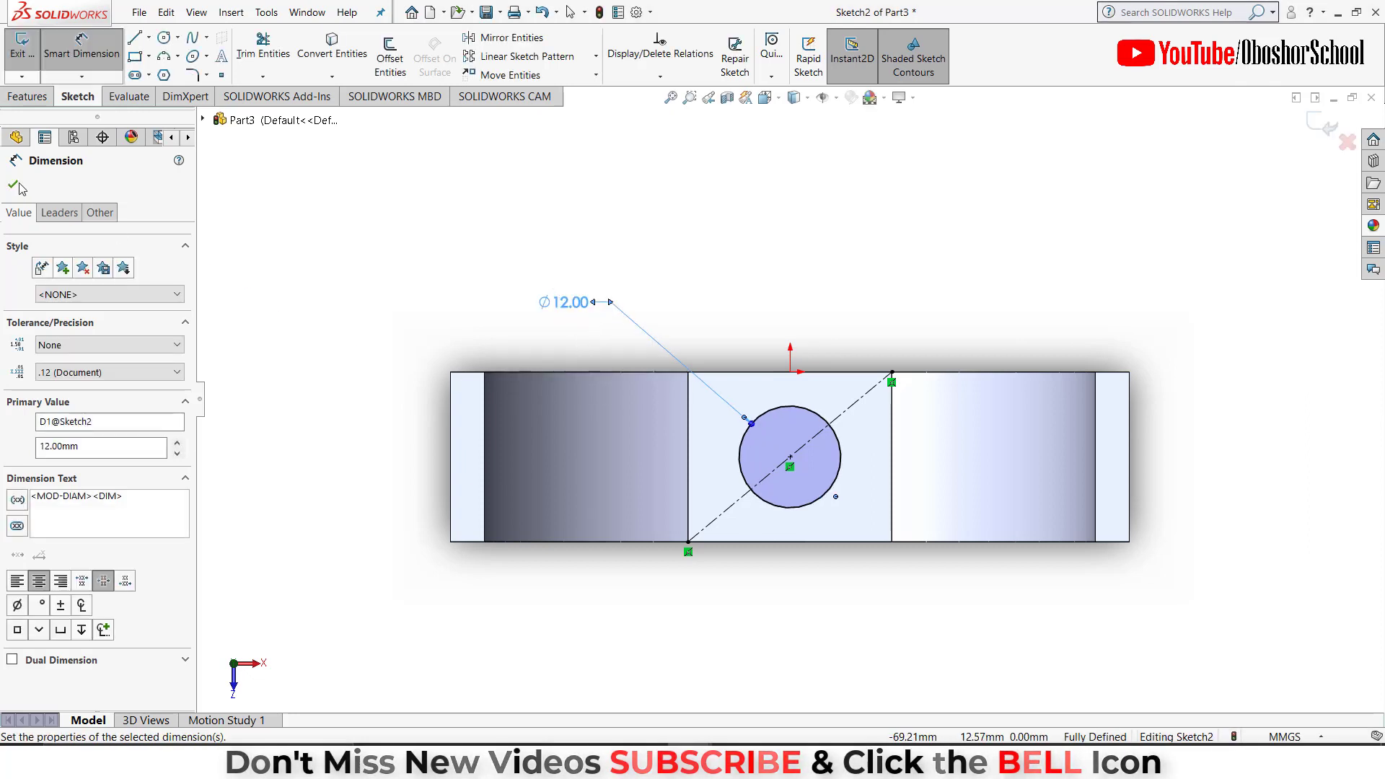
click(16, 185)
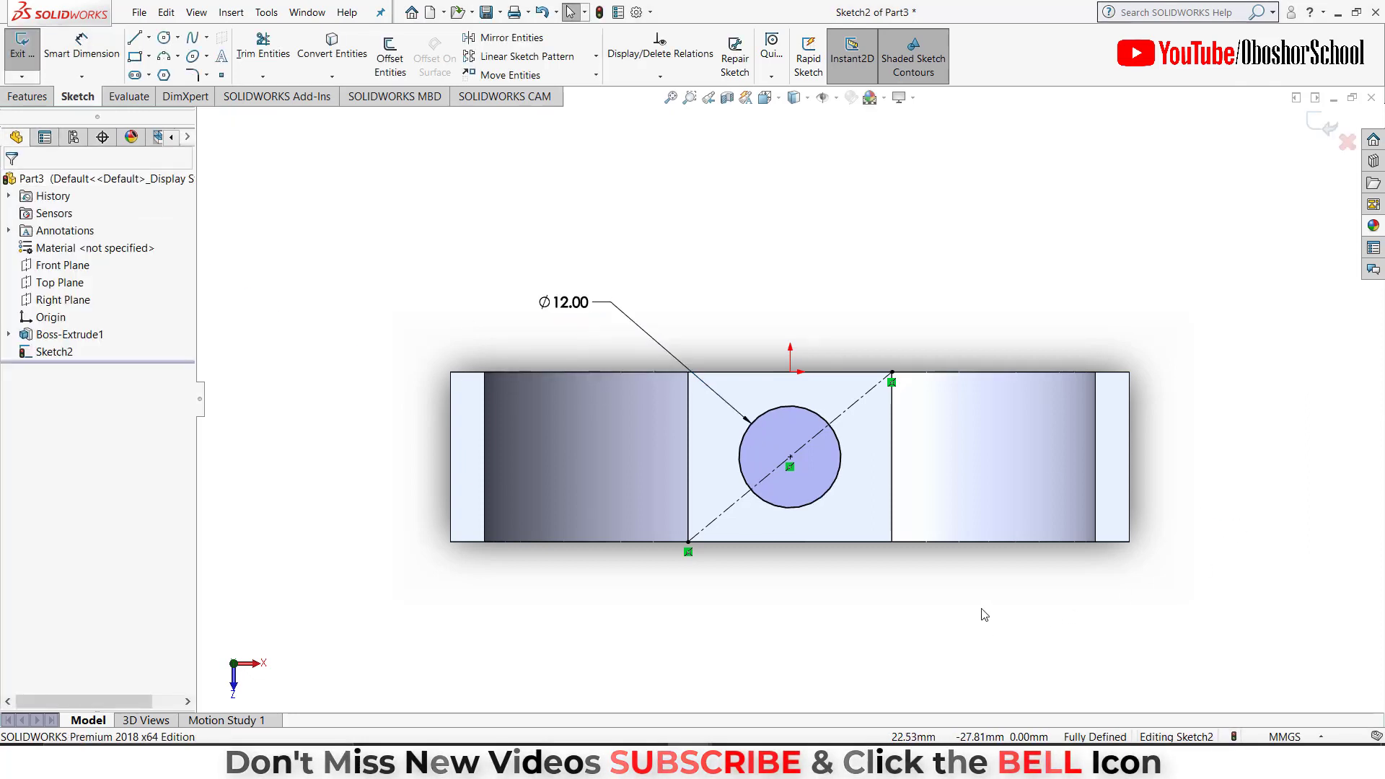
Orbit the part, exit Sketch2 via Insert > Exit Sketch, and rebuild.
middle_drag(984, 615, 1006, 484)
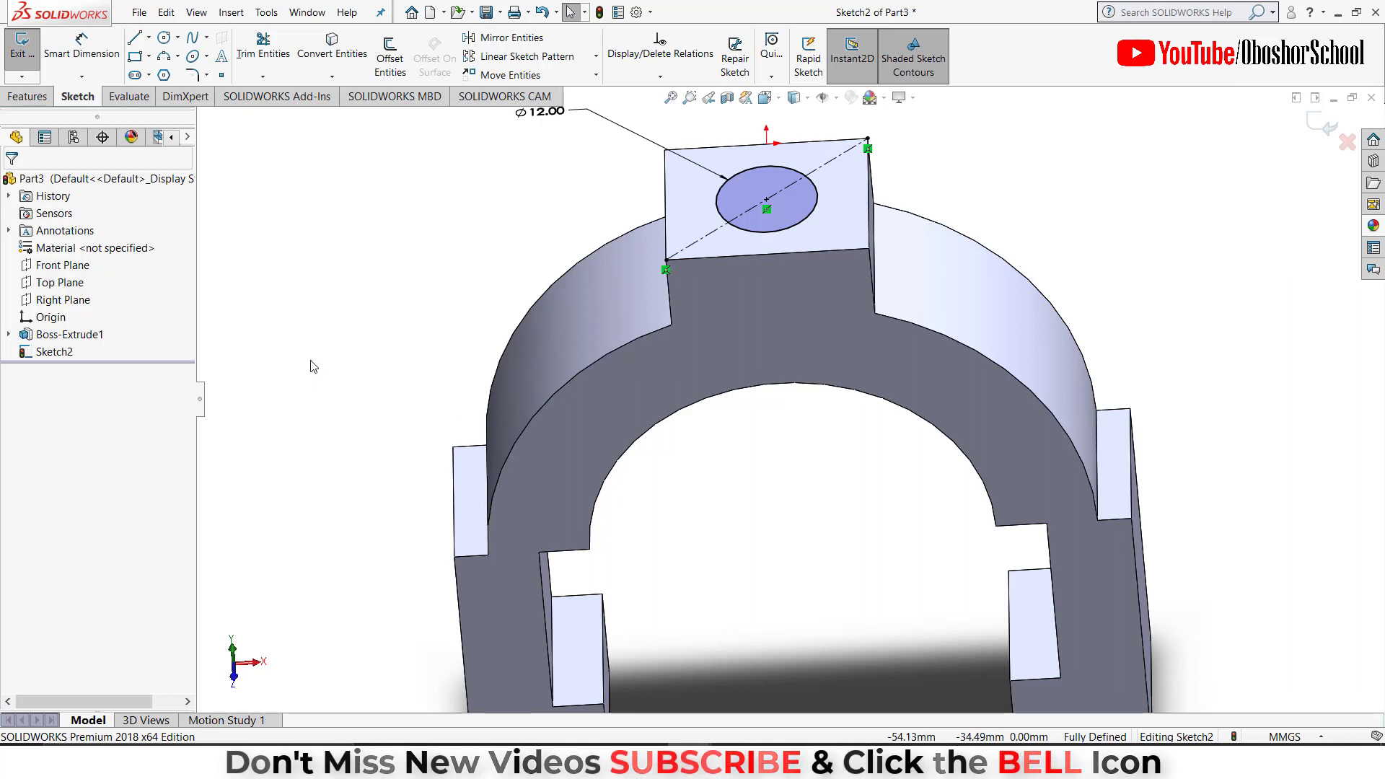
click(230, 13)
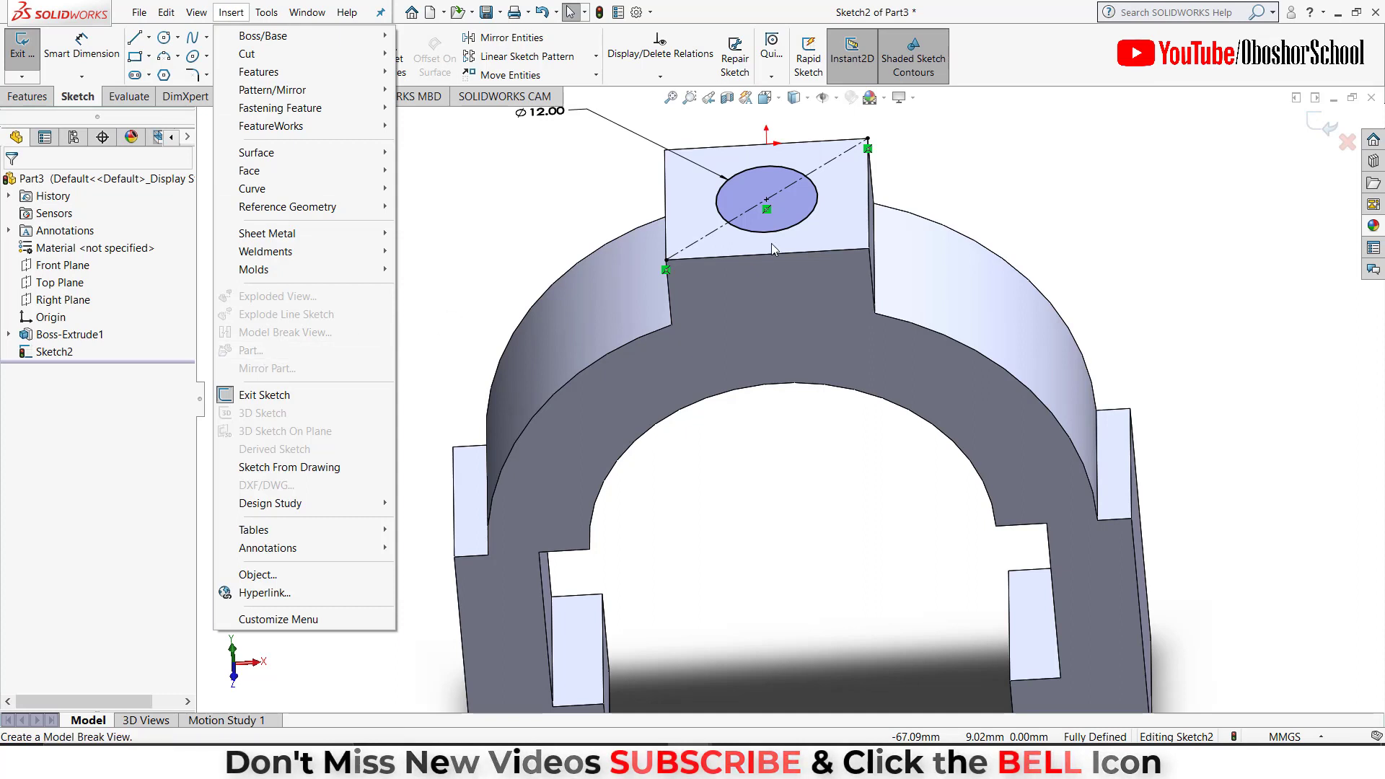
click(512, 206)
key(ctrl+b)
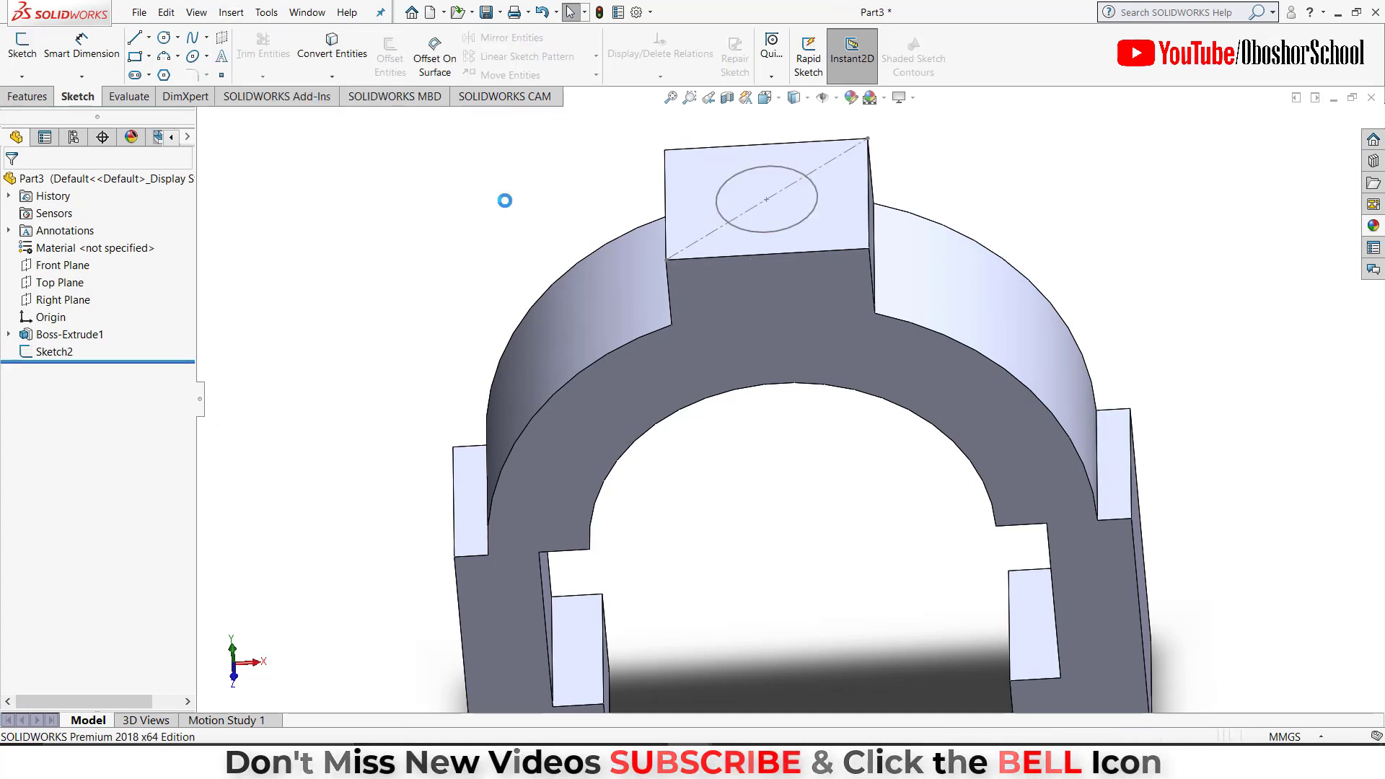
Insert the 2.Rod part from the Downloads > Pipe vice folder.
click(231, 13)
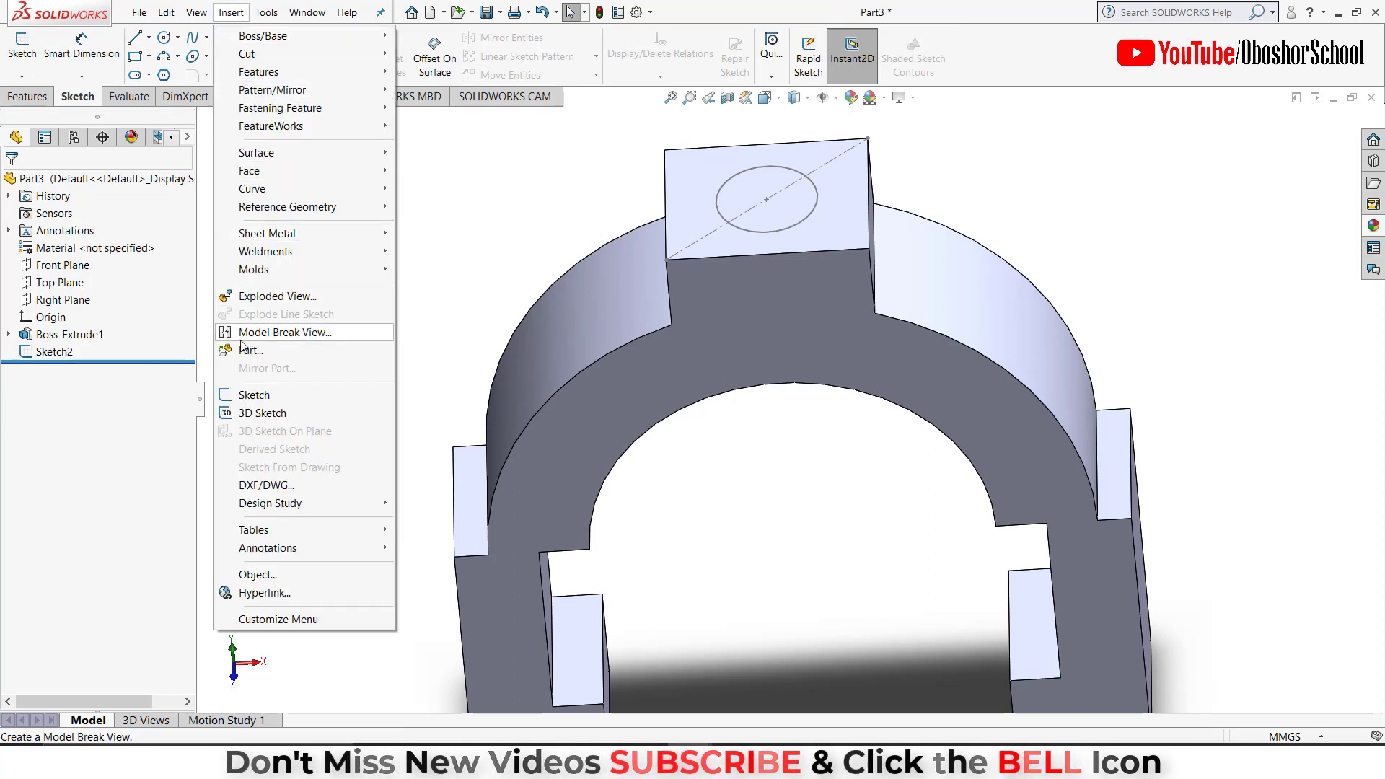
click(293, 356)
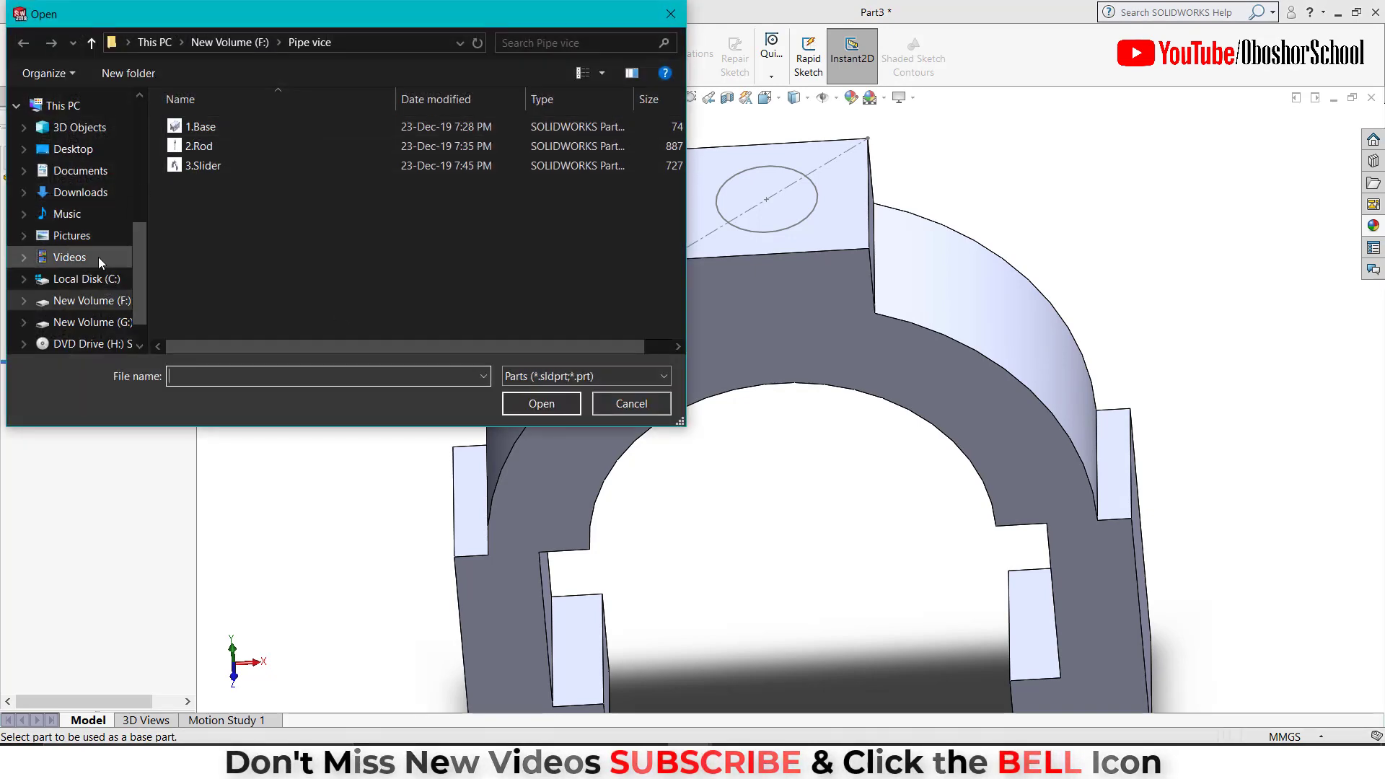
click(79, 192)
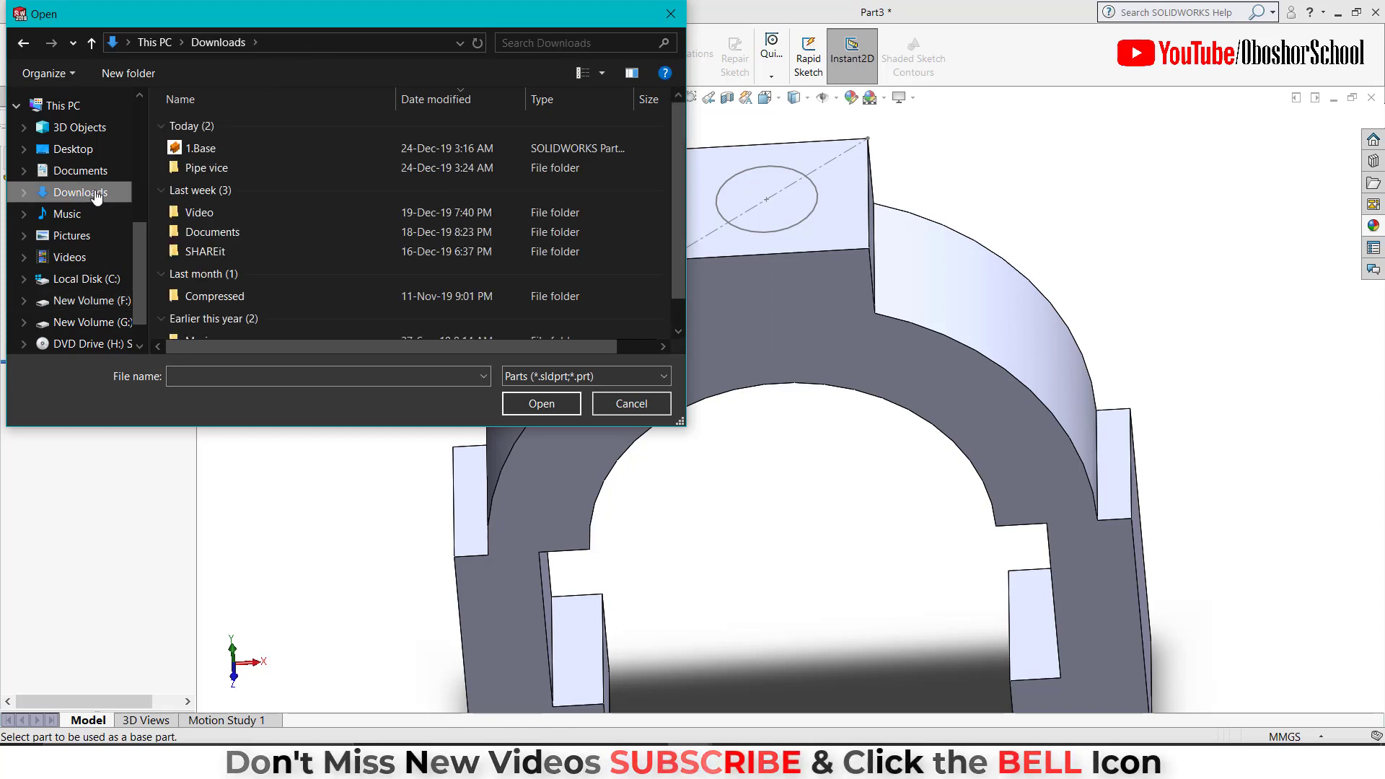
double_click(246, 173)
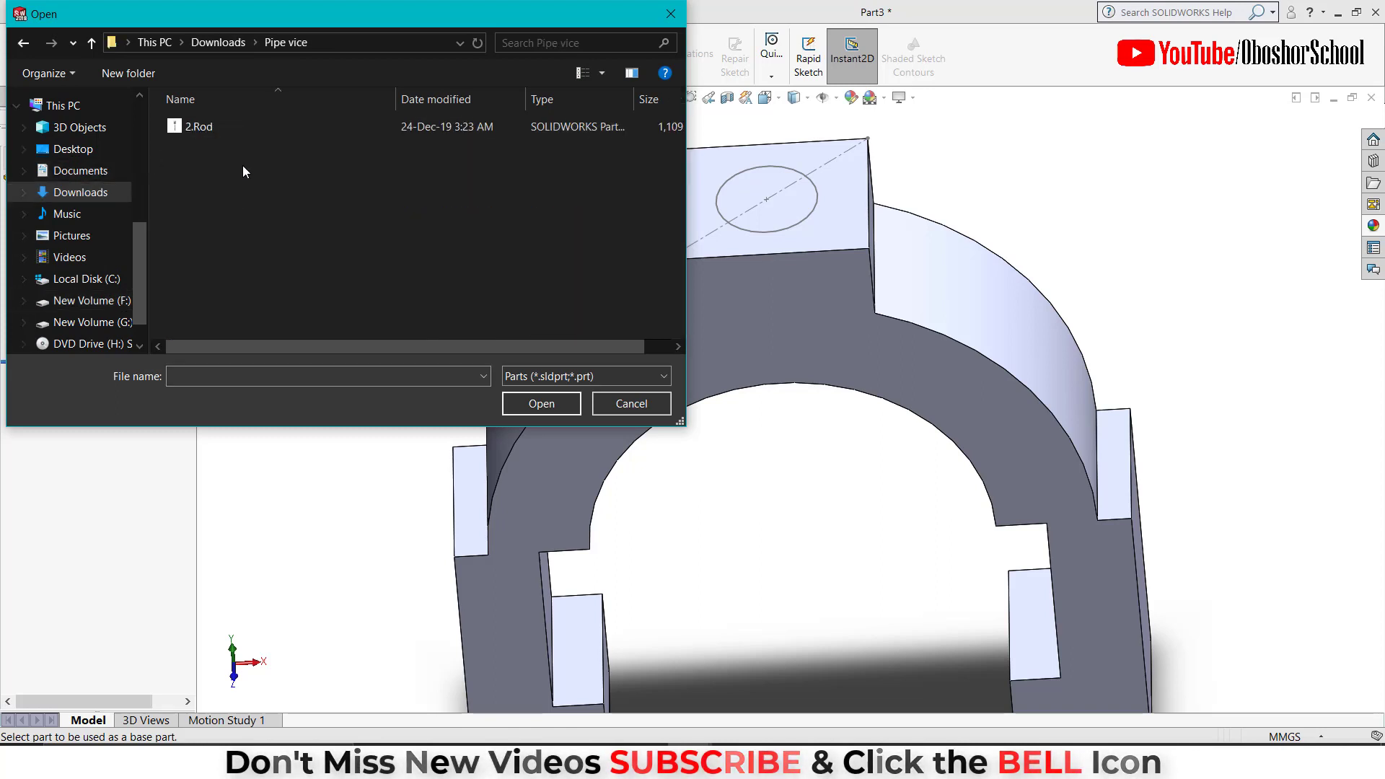
click(219, 127)
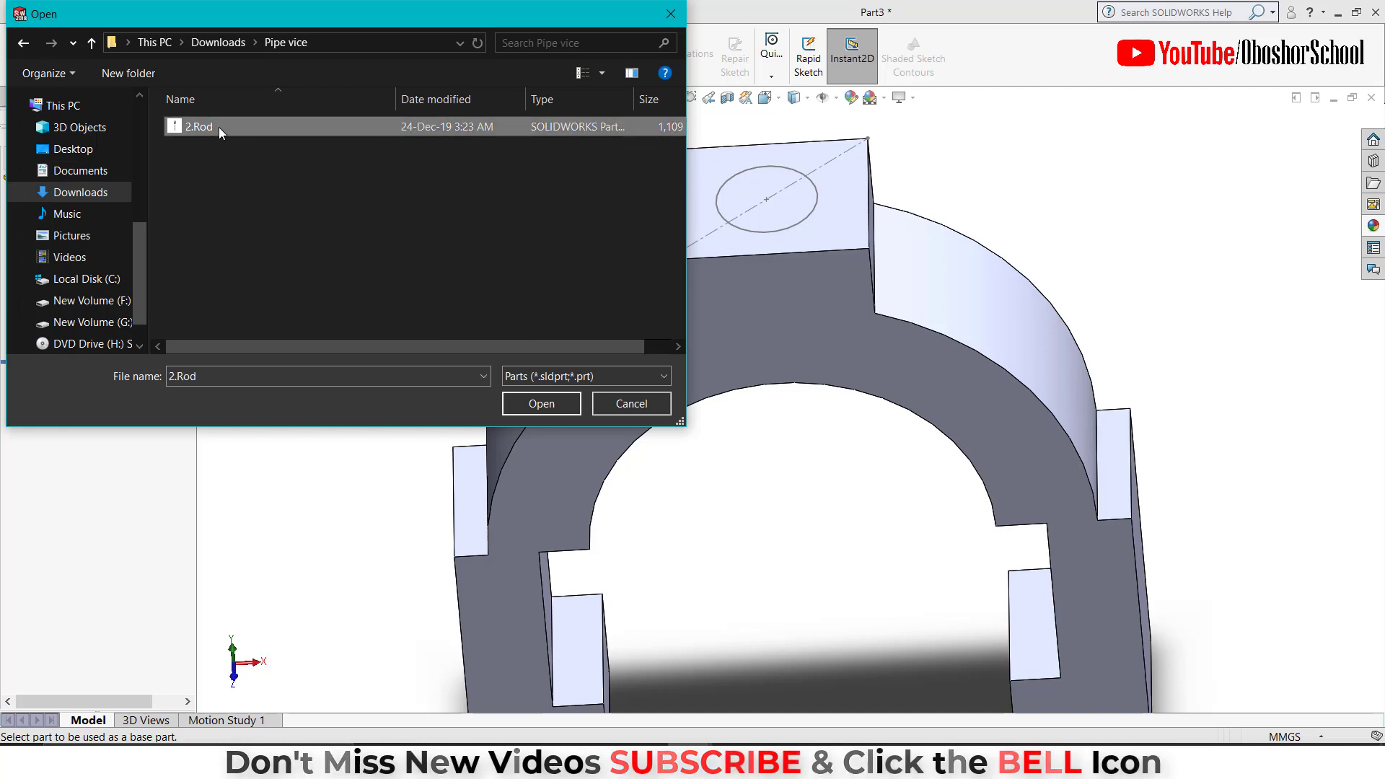
click(544, 403)
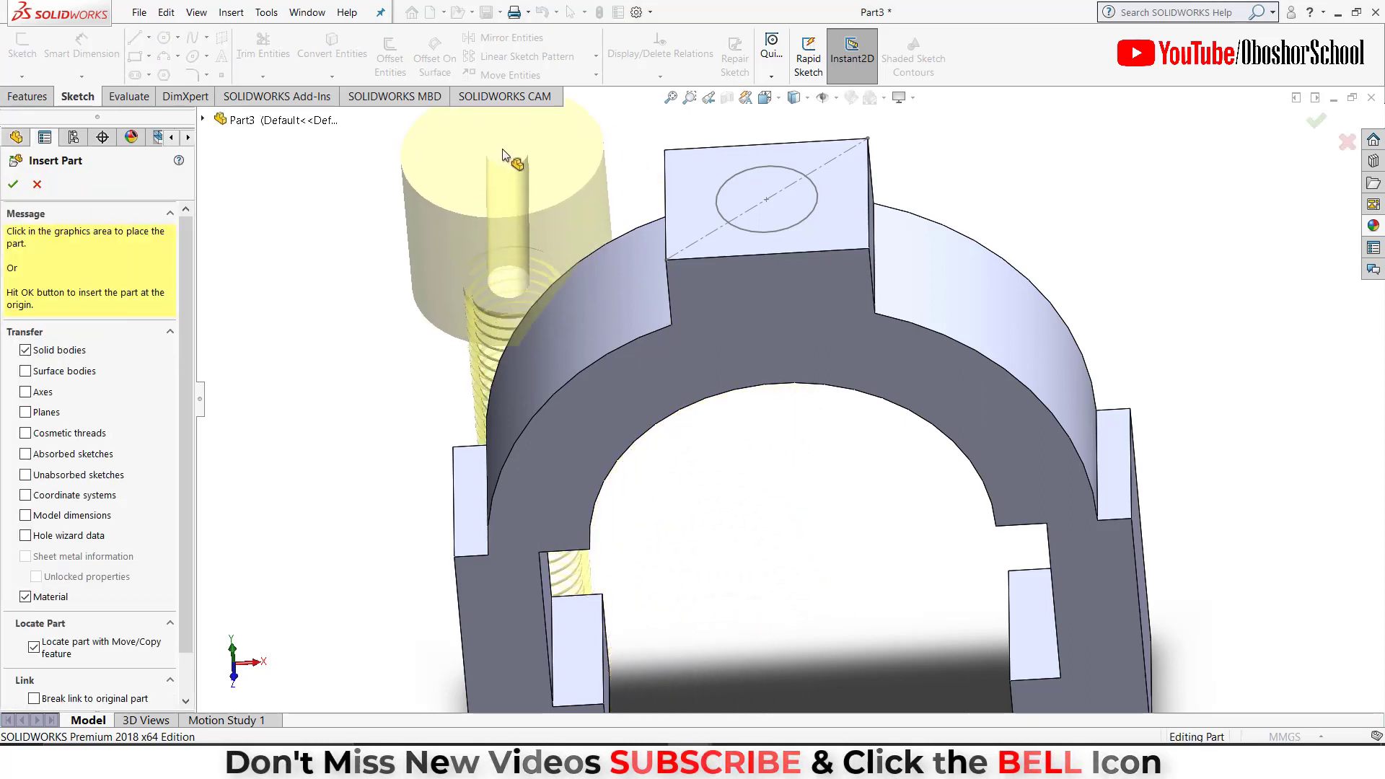
Drop 2.Rod into Part3, adopting the base part's units, and start Locate Part.
click(518, 145)
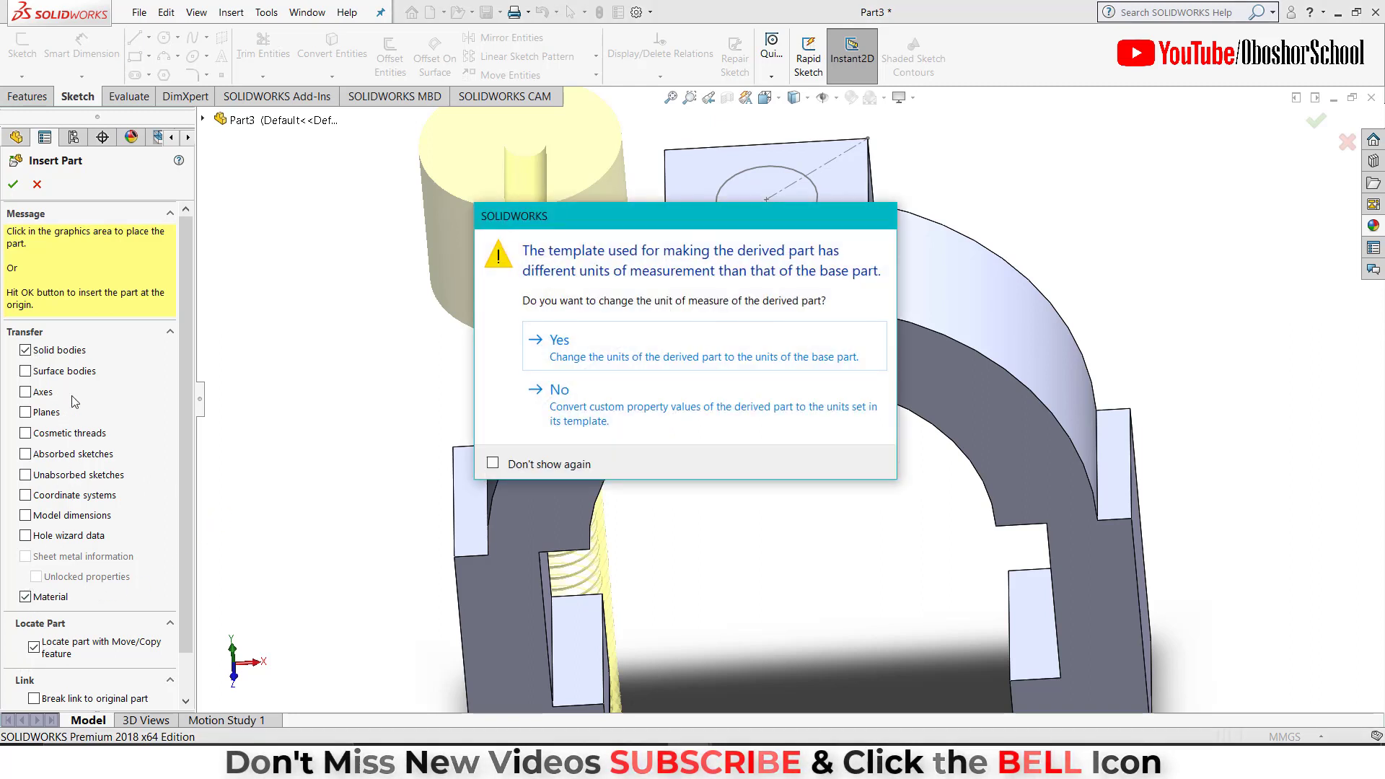
click(714, 362)
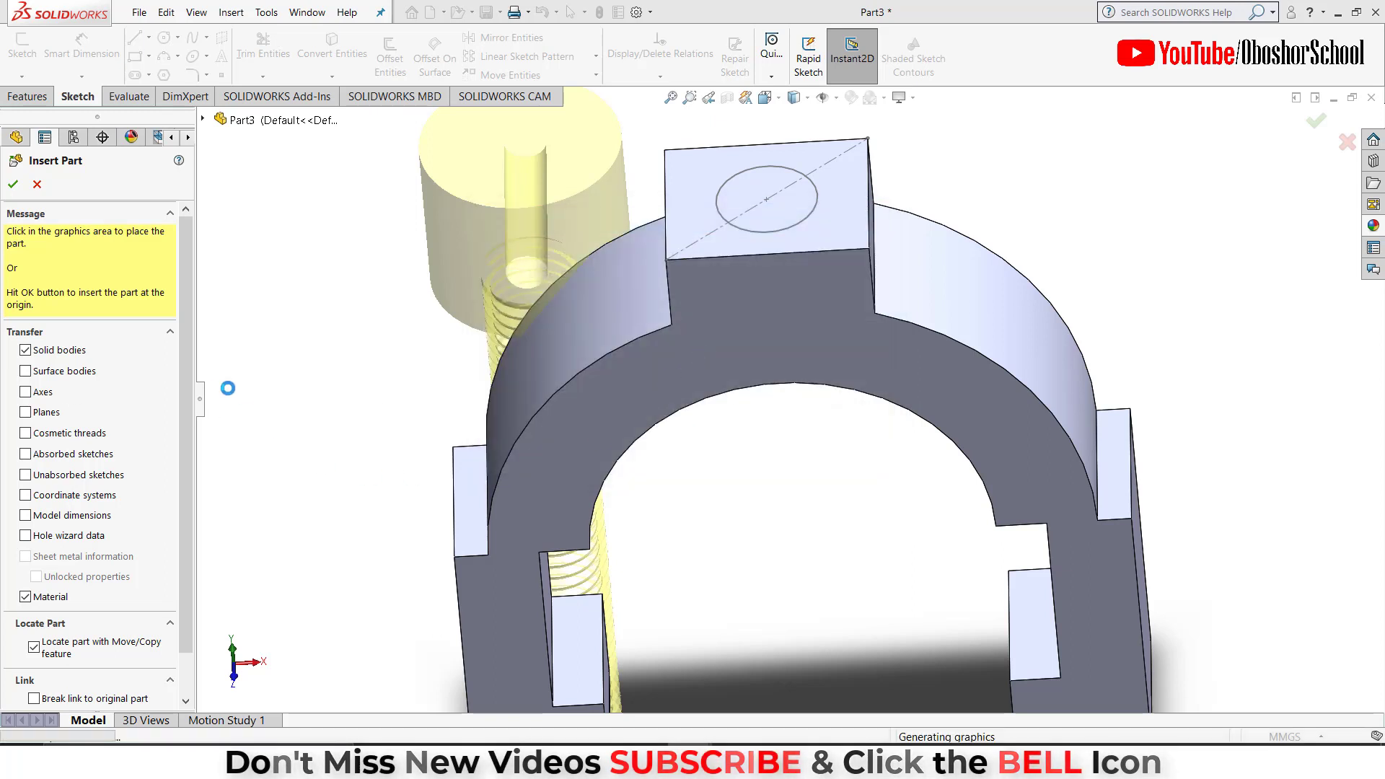
click(254, 446)
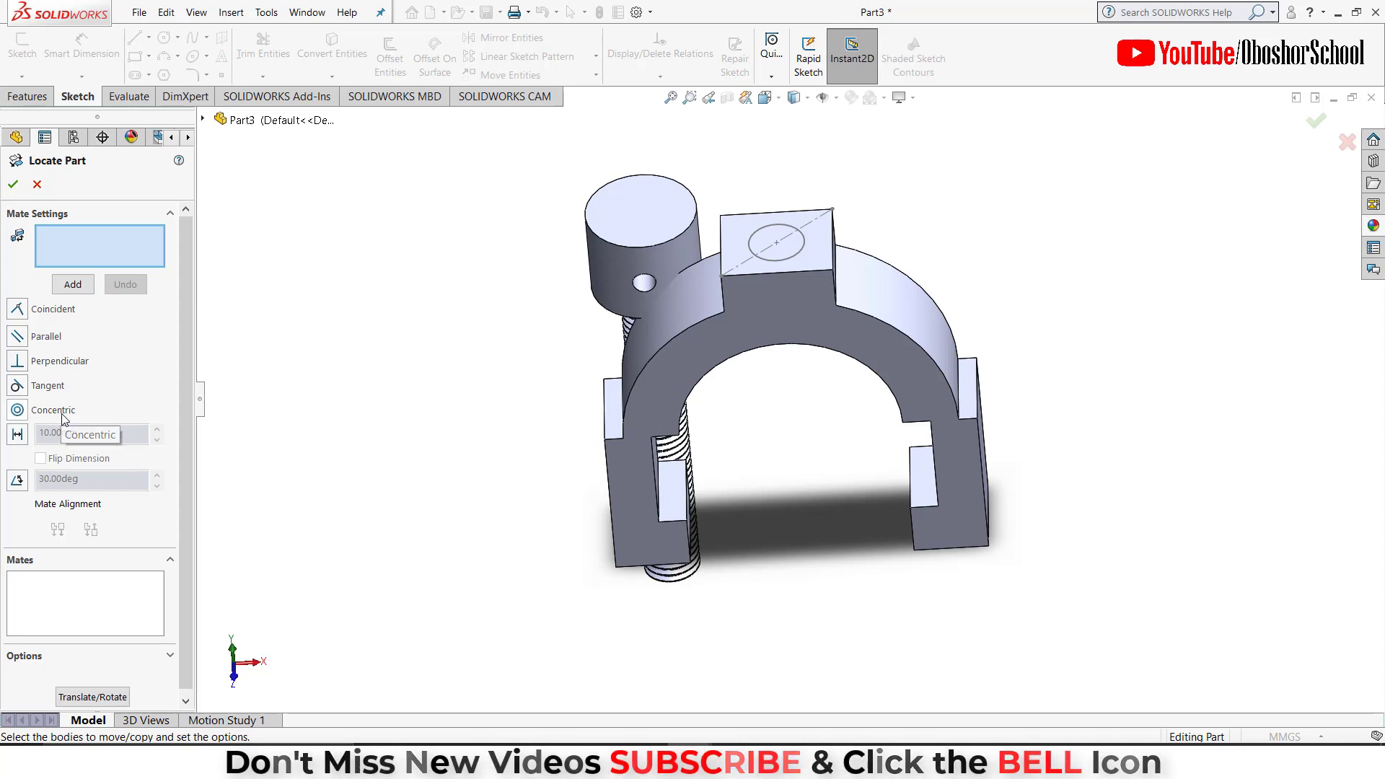
Mate the rod's top edge concentric to the Sketch2 circle and enter a 20 mm distance.
click(784, 265)
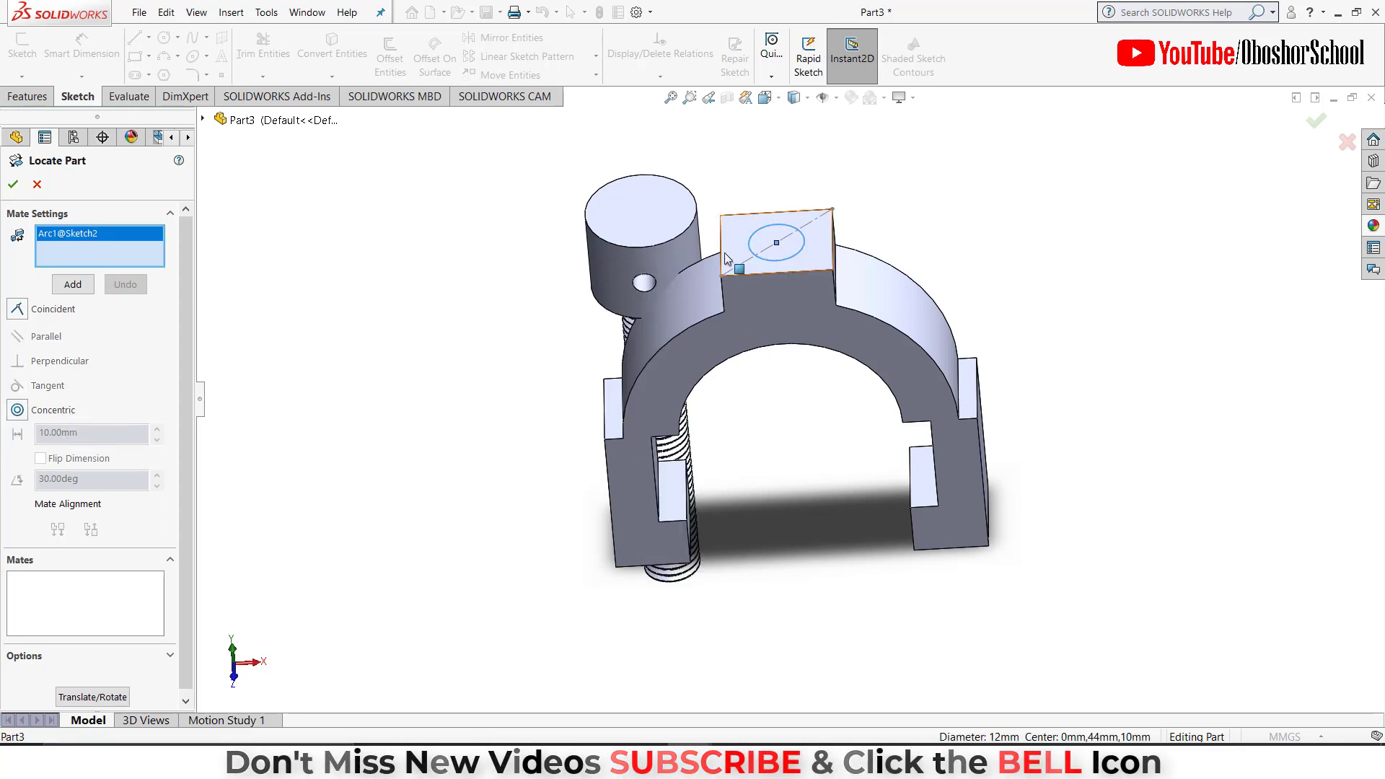
click(679, 240)
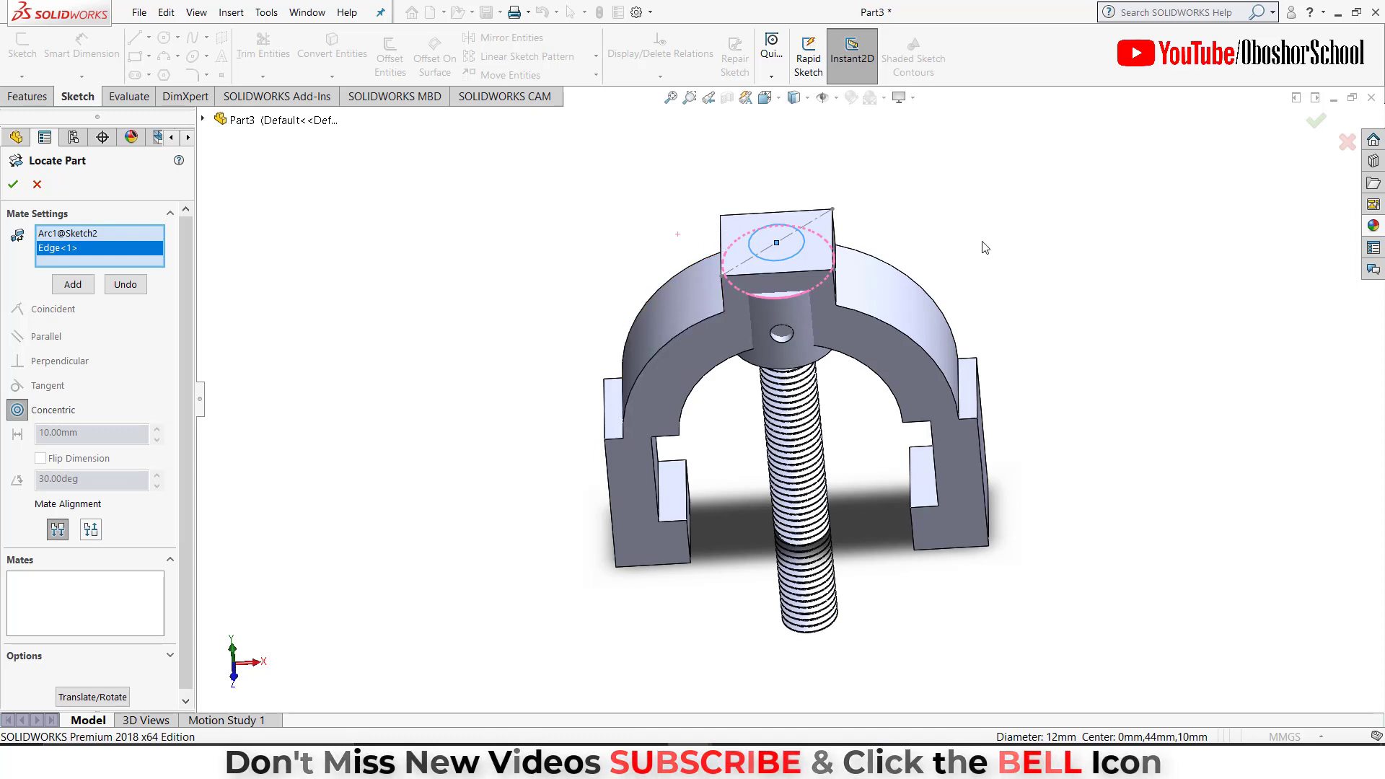
middle_drag(985, 247, 997, 160)
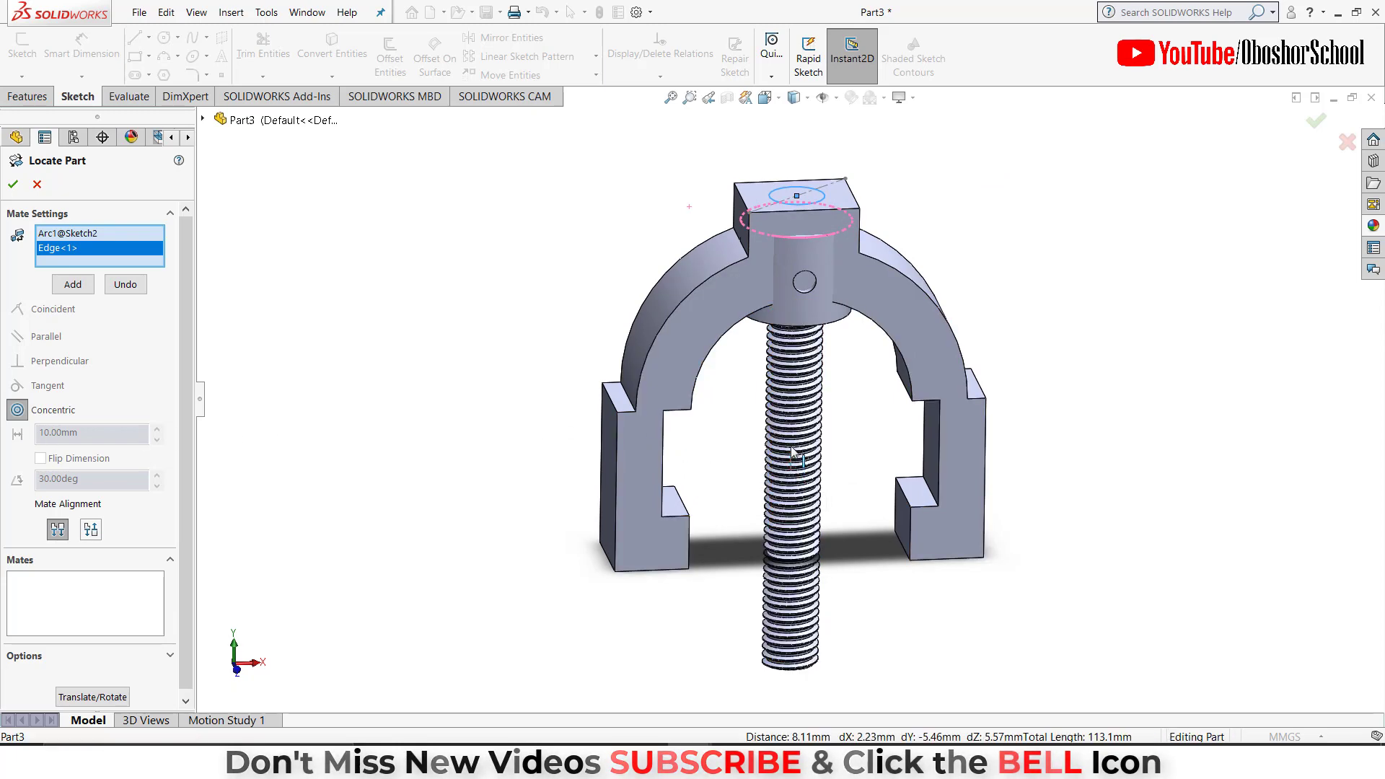
click(72, 284)
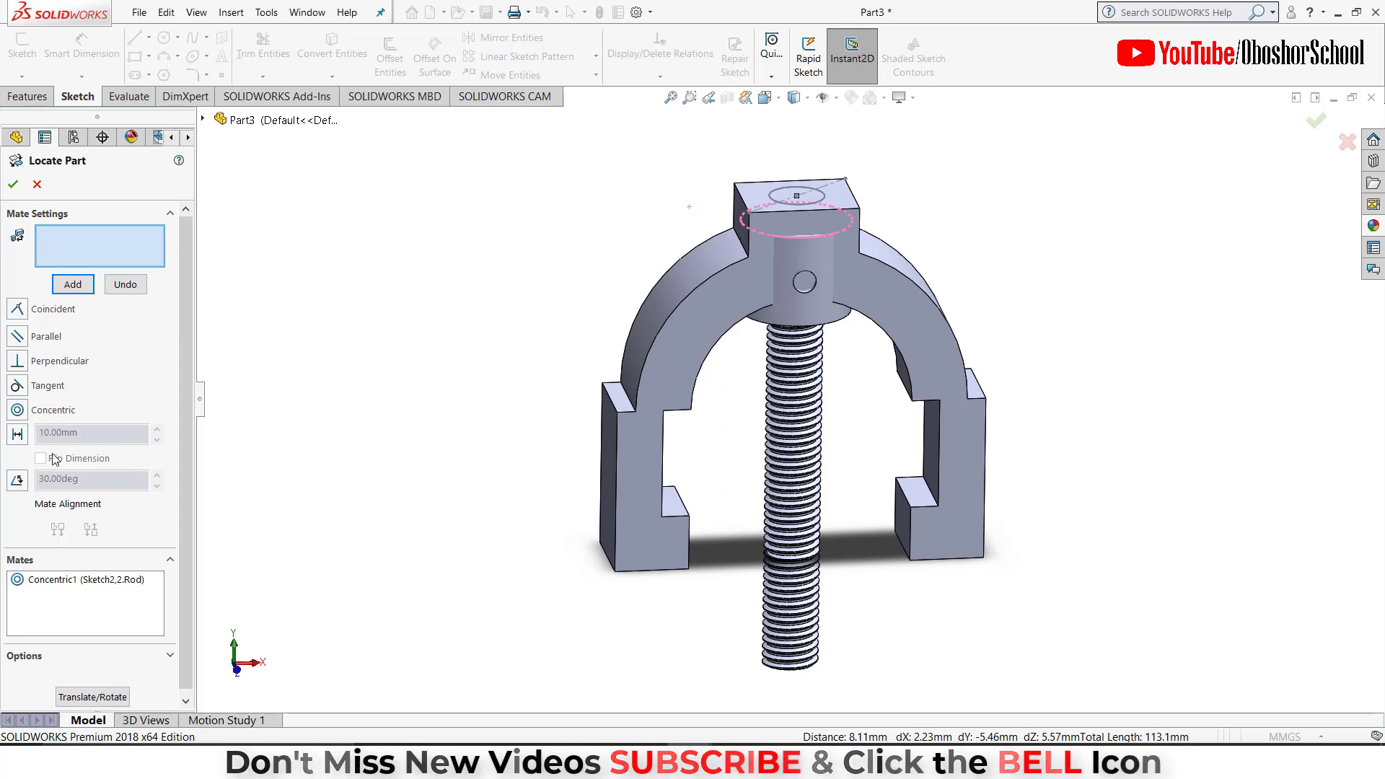
click(17, 433)
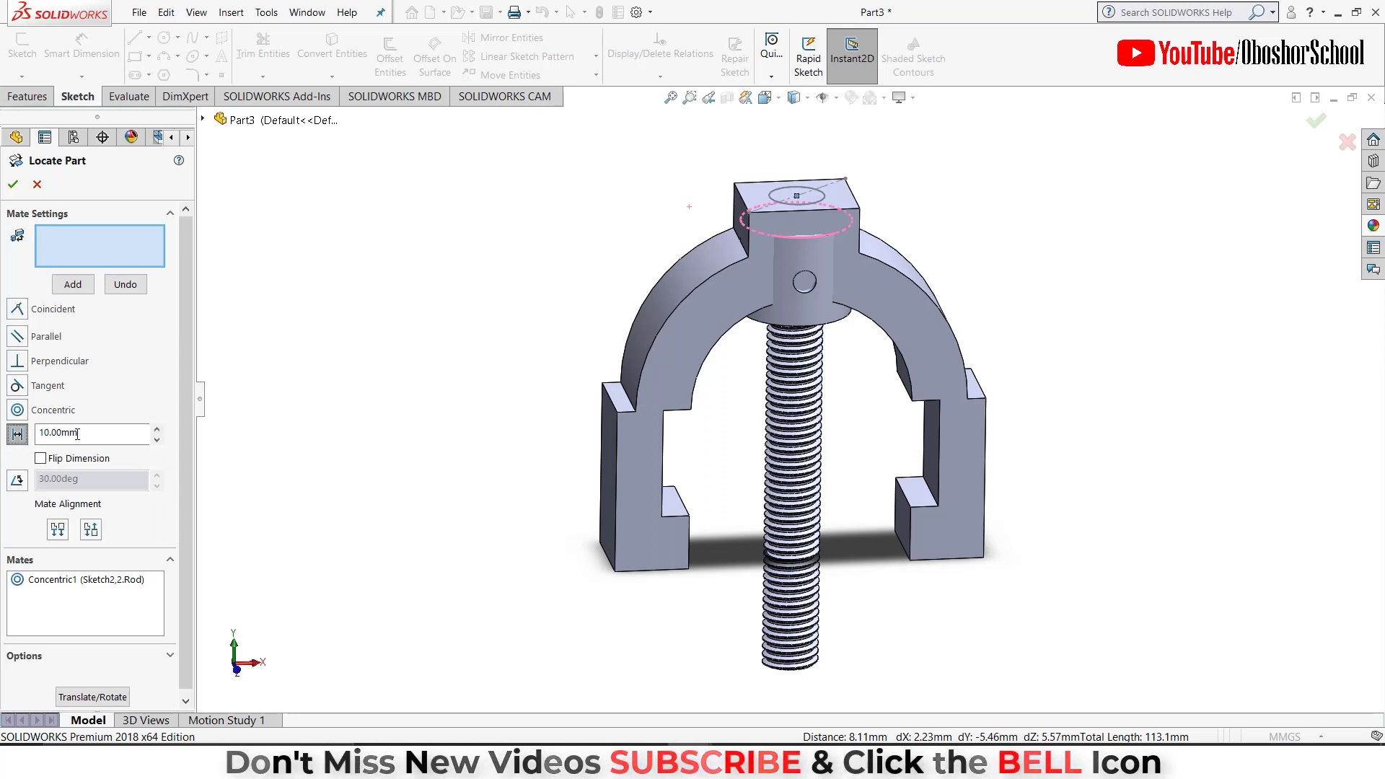
click(157, 430)
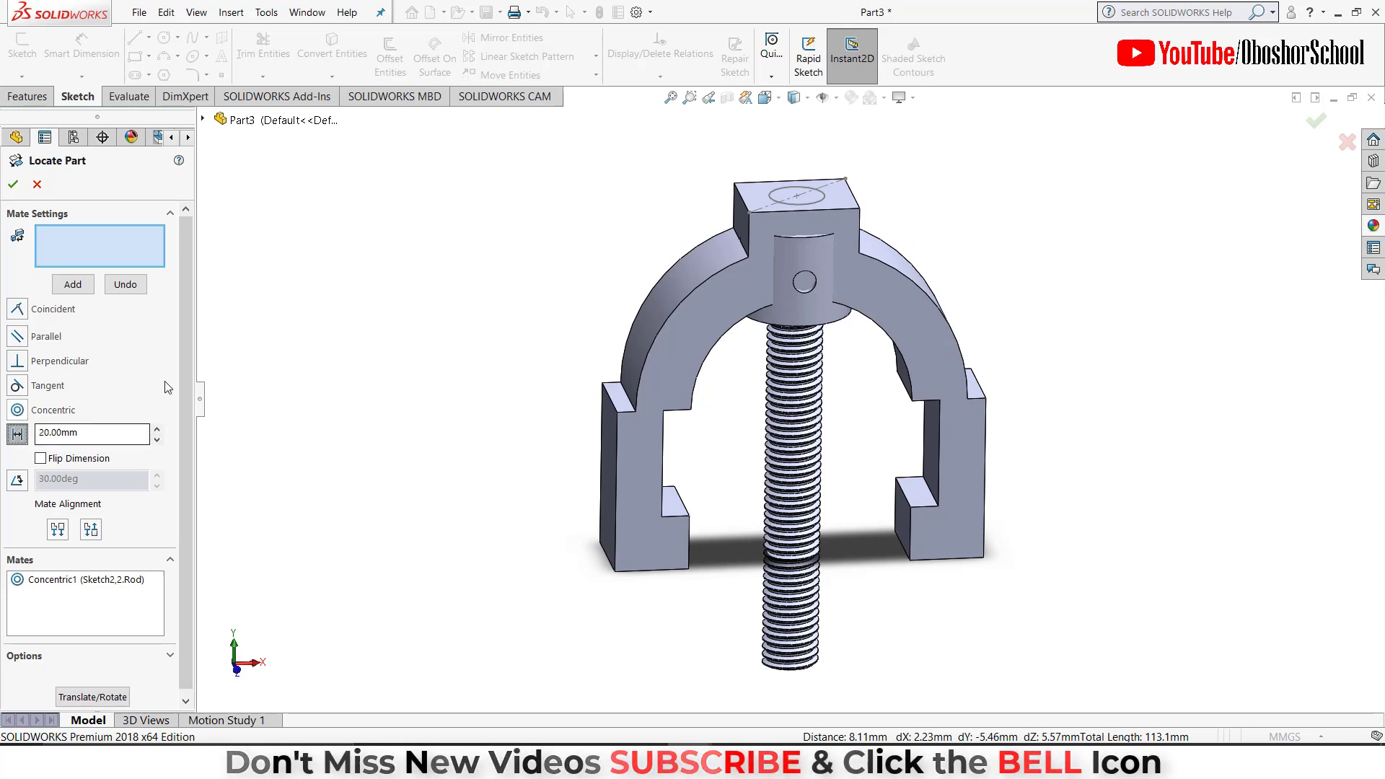
Hold the rod collar's ring face 20 mm from the block's top face and confirm the placement.
click(855, 207)
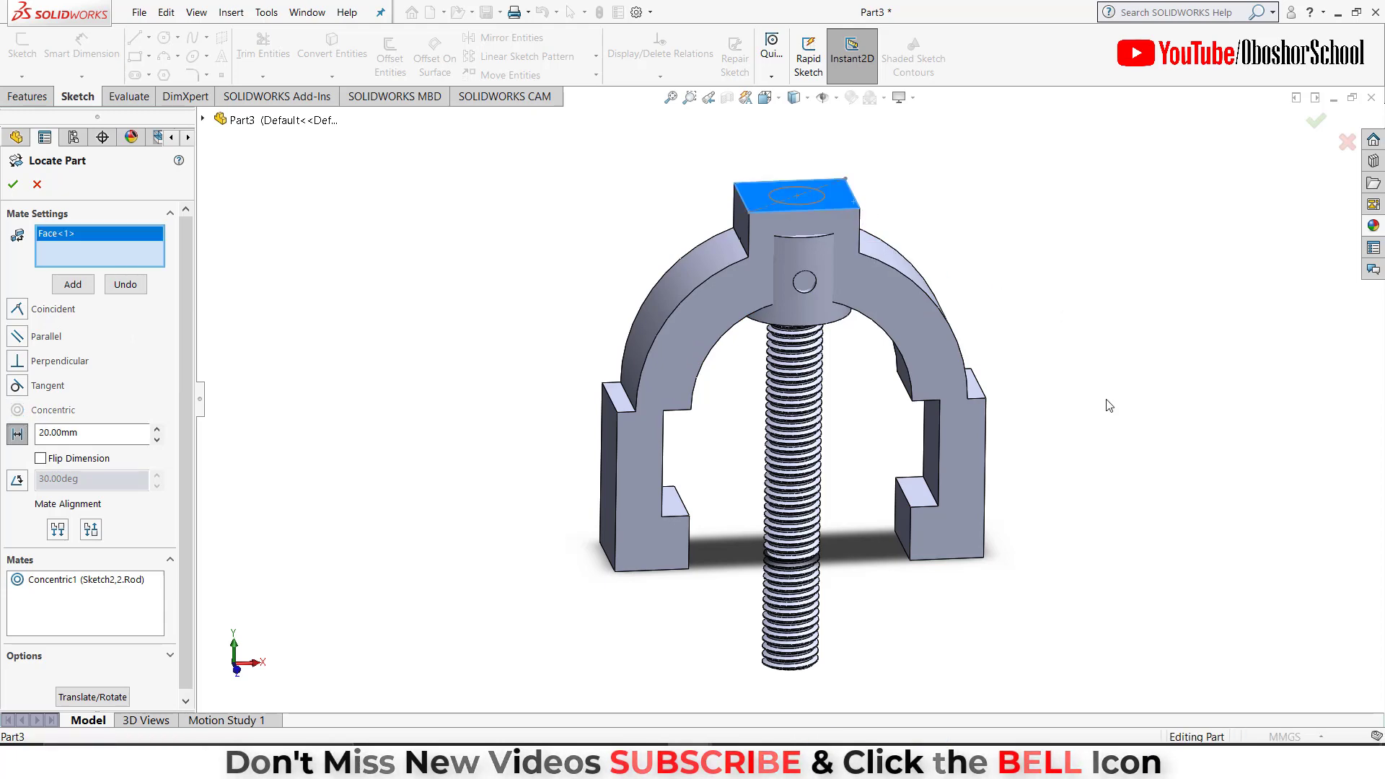
mouse_move(1169, 449)
middle_down()
mouse_move(1153, 272)
mouse_move(1004, 327)
middle_up()
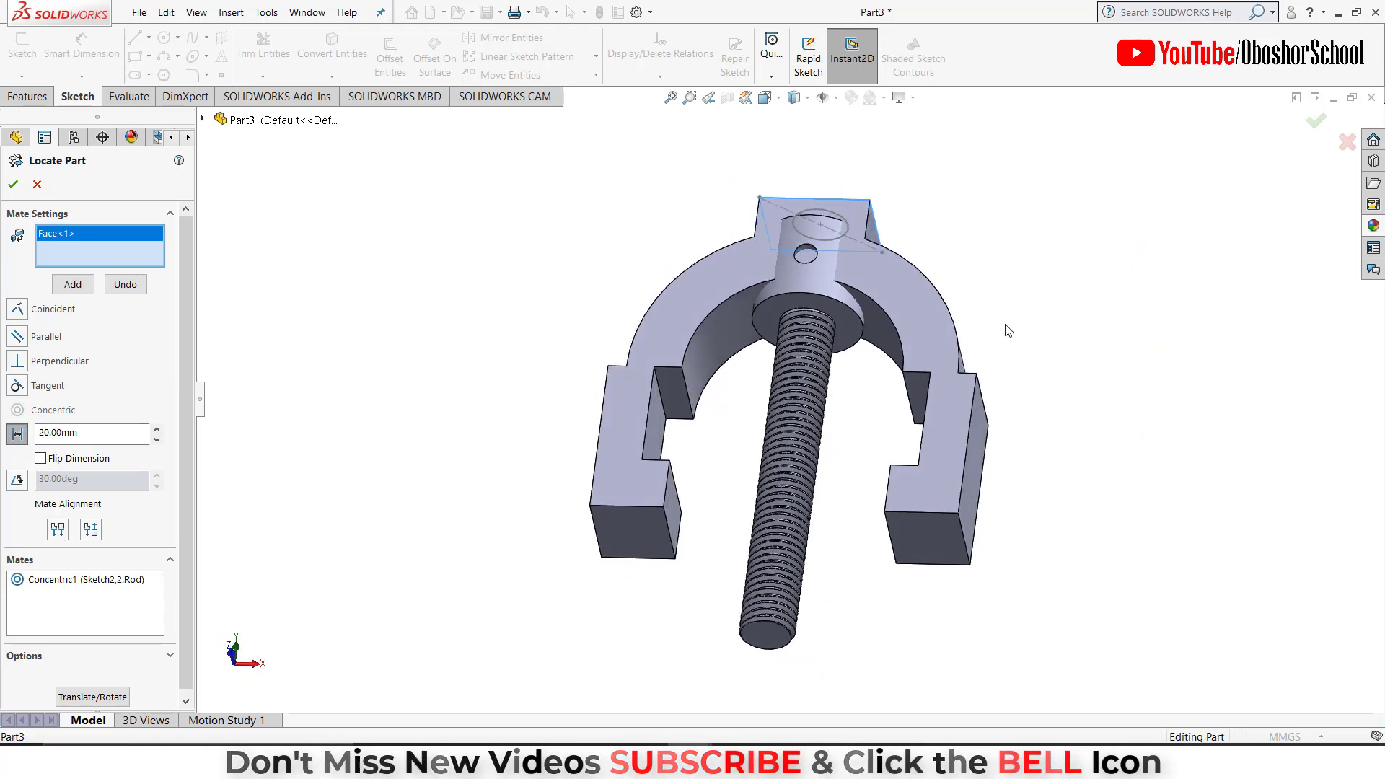
click(848, 312)
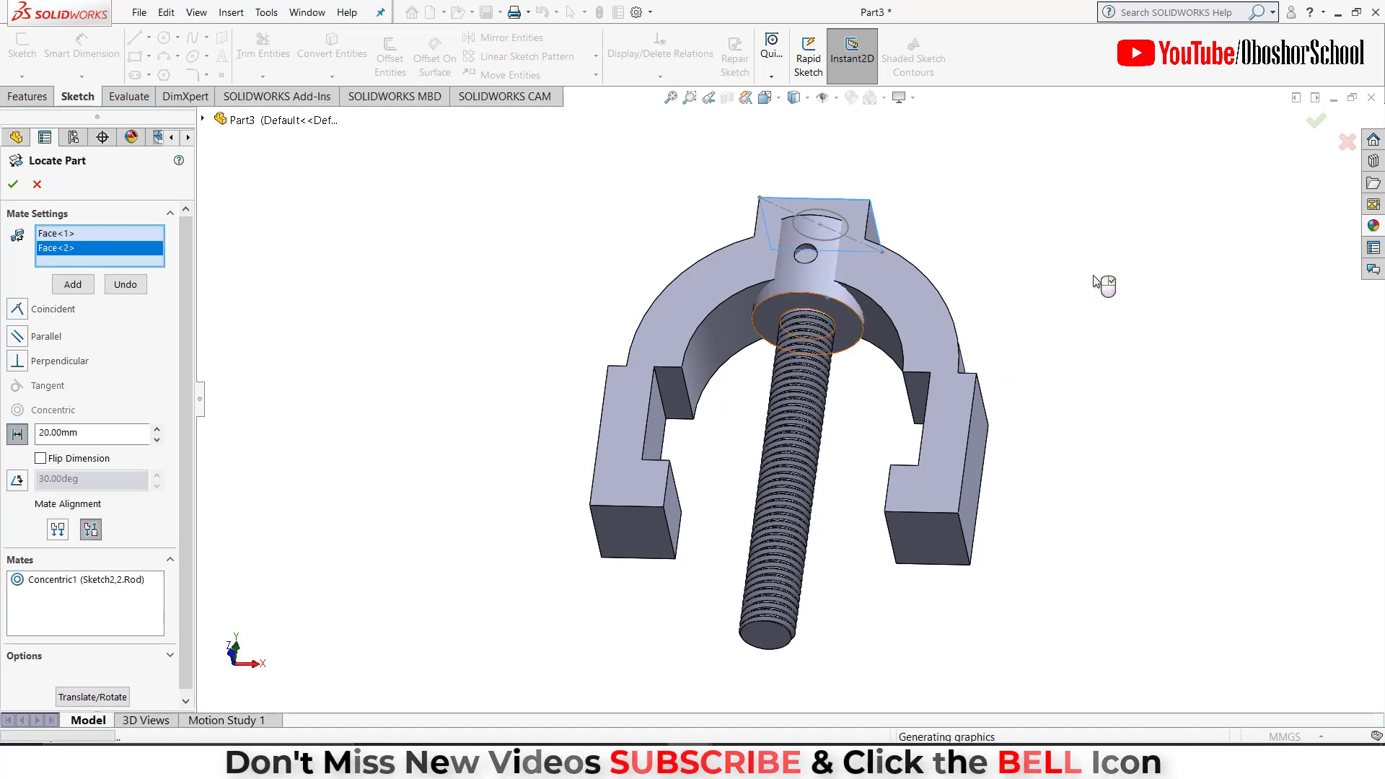
middle_drag(1045, 349, 1083, 322)
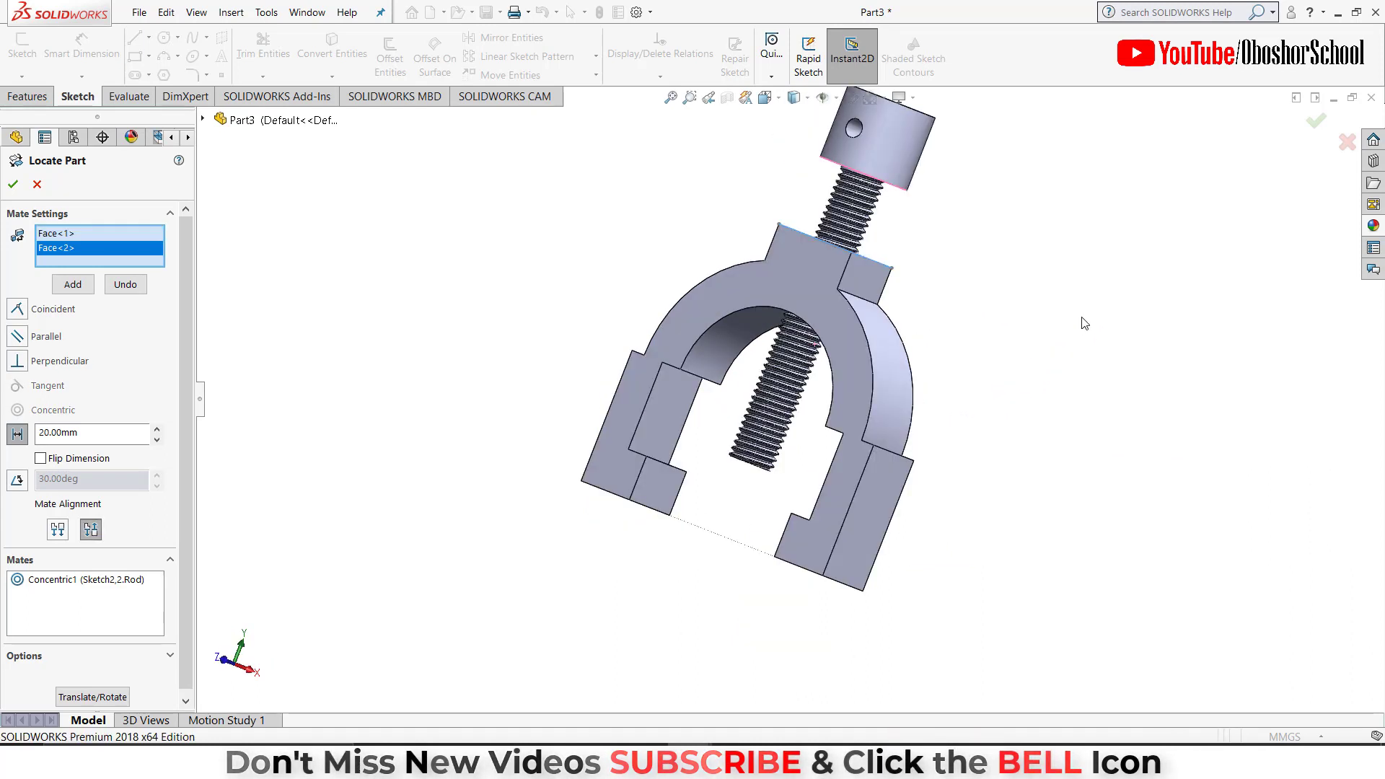
middle_drag(1054, 265, 820, 274)
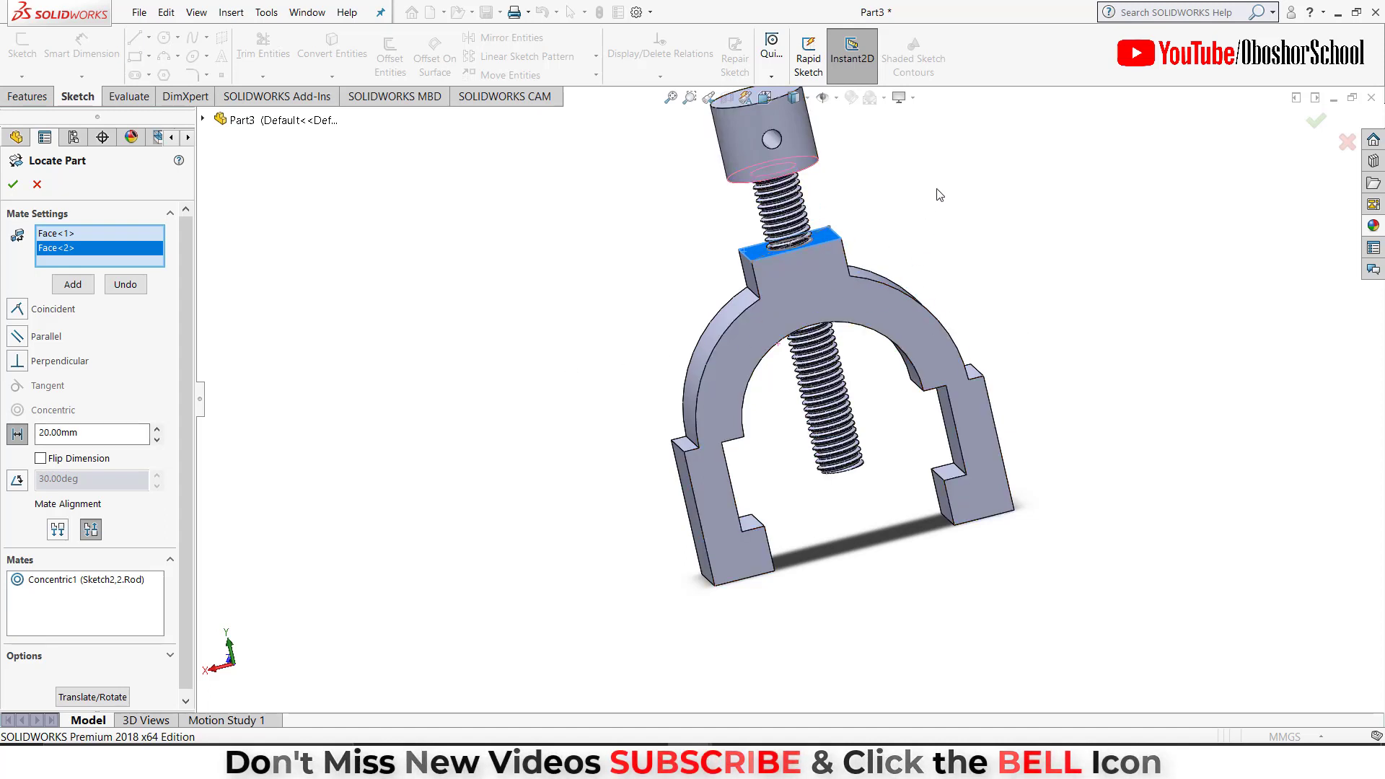
mouse_move(958, 187)
middle_down()
mouse_move(998, 311)
mouse_move(974, 332)
middle_up()
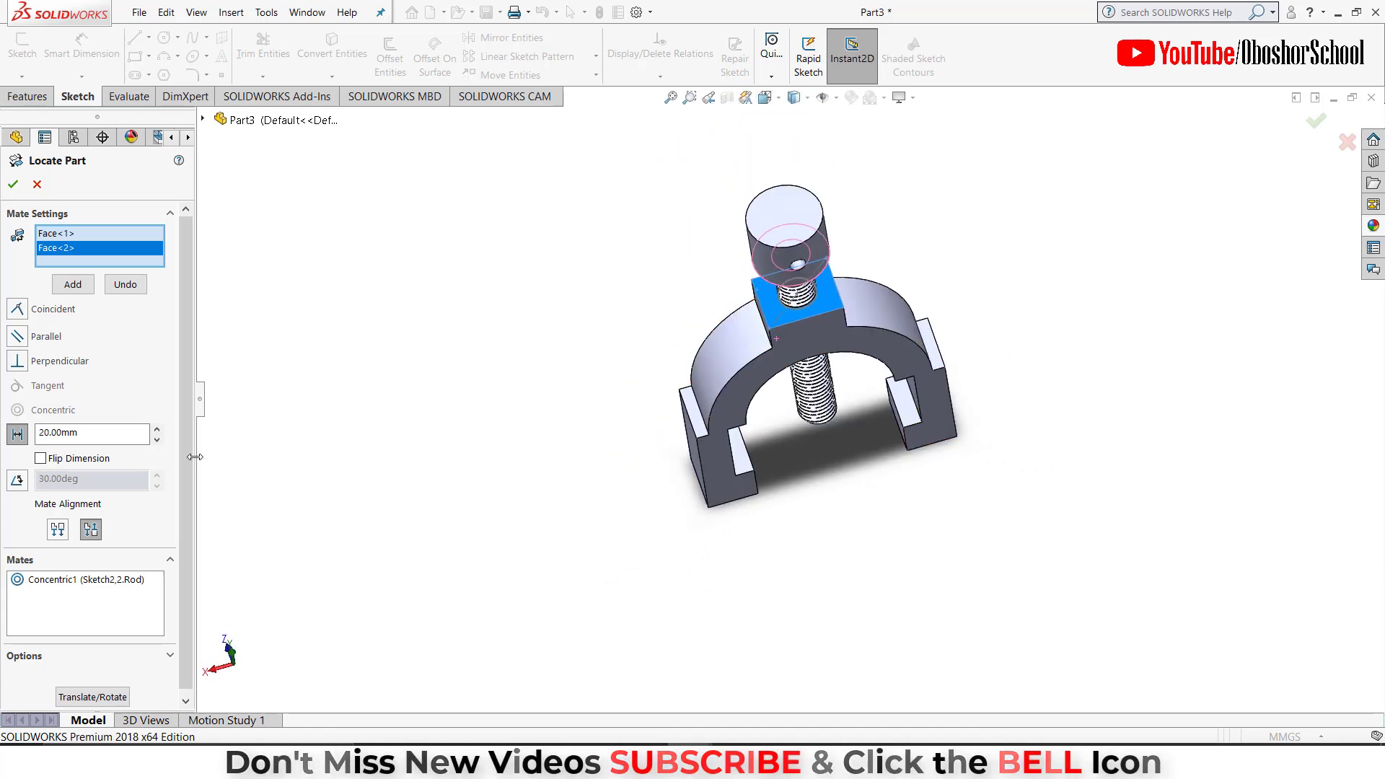
scroll(189, 452, down, 1)
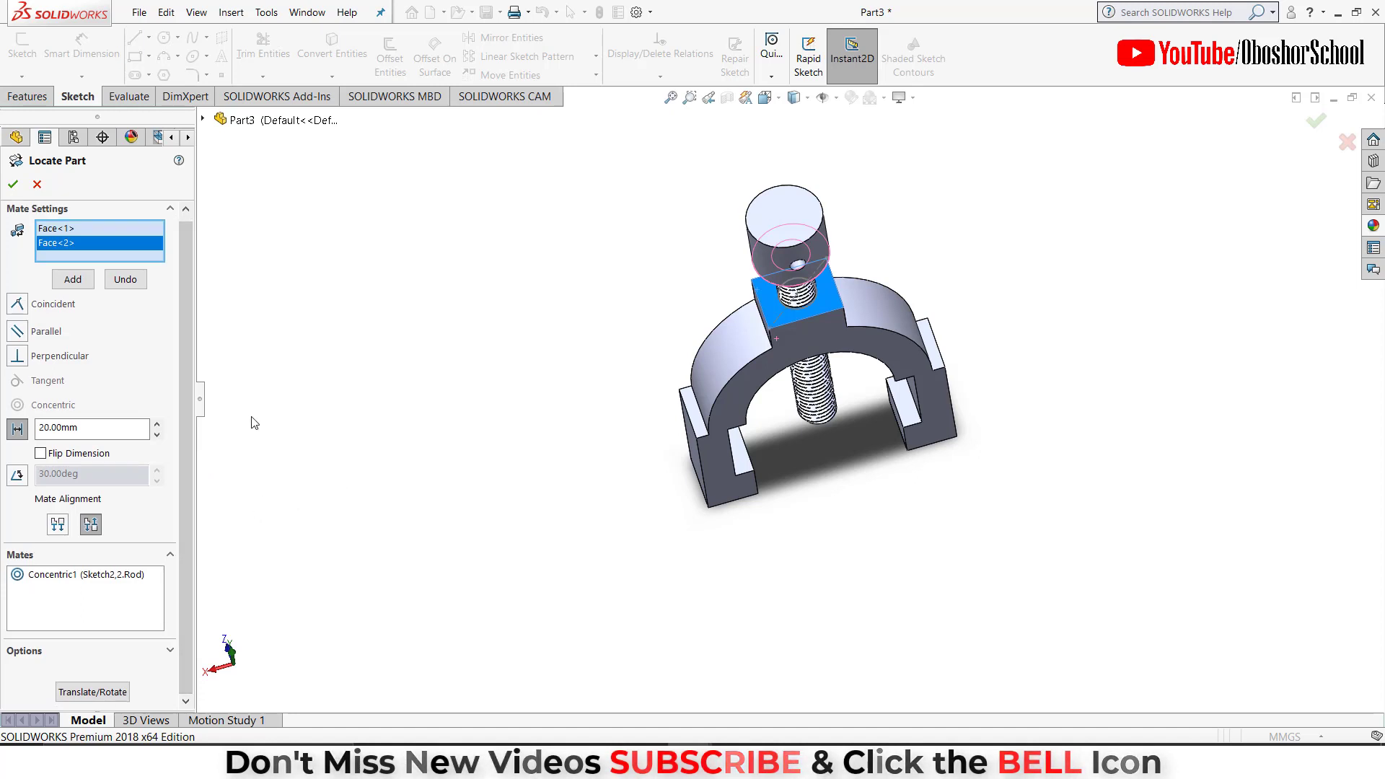
click(13, 184)
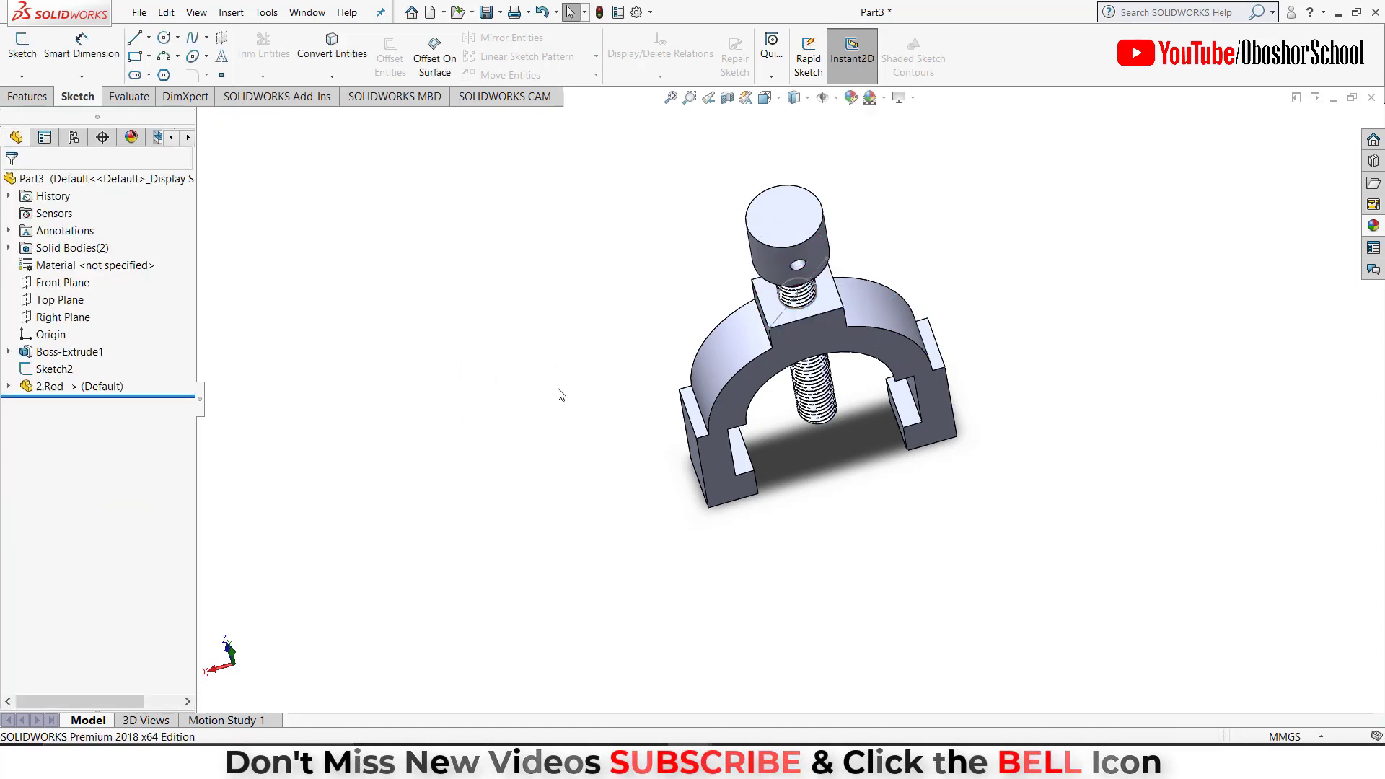
mouse_move(548, 396)
middle_down()
mouse_move(528, 286)
mouse_move(504, 285)
middle_up()
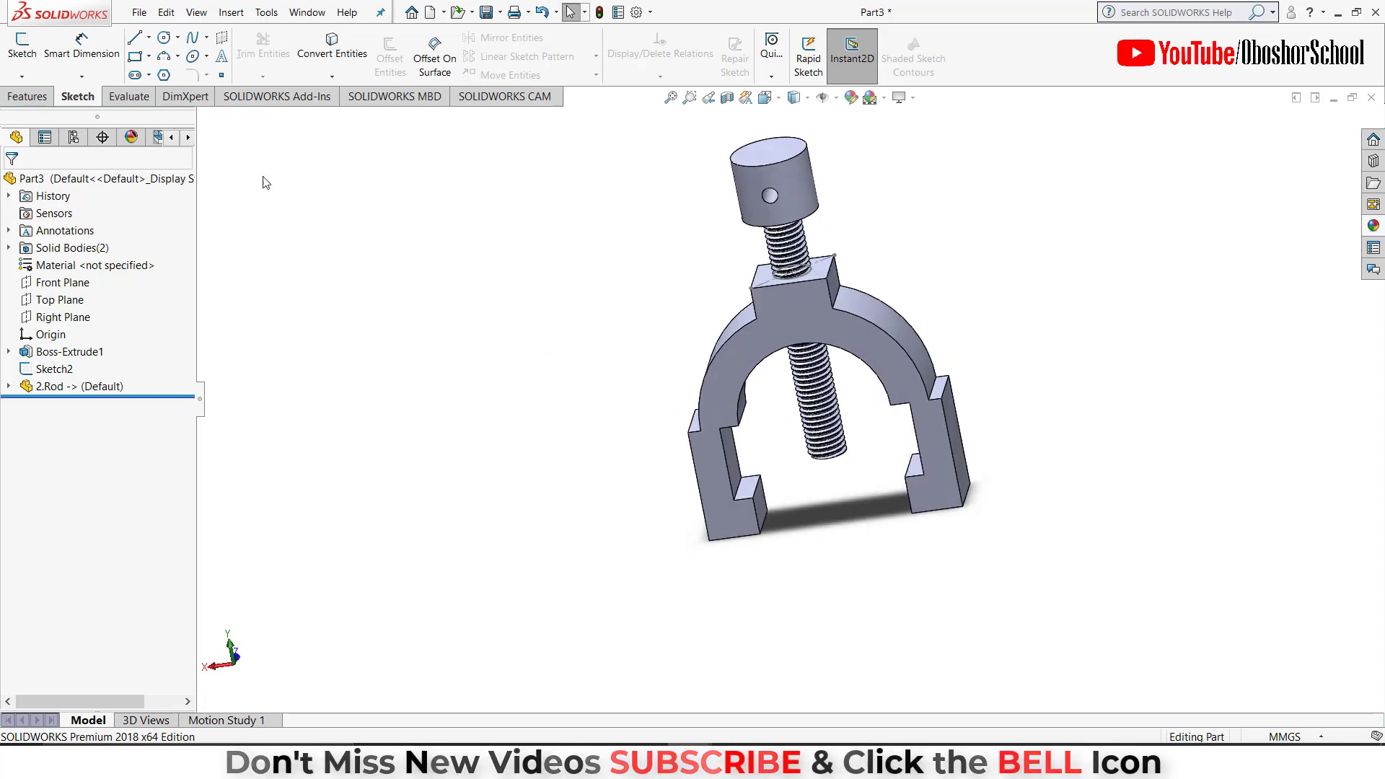
Combine-subtract 2.Rod from Boss-Extrude1 to cut a threaded hole through the top block.
click(231, 12)
mouse_move(258, 72)
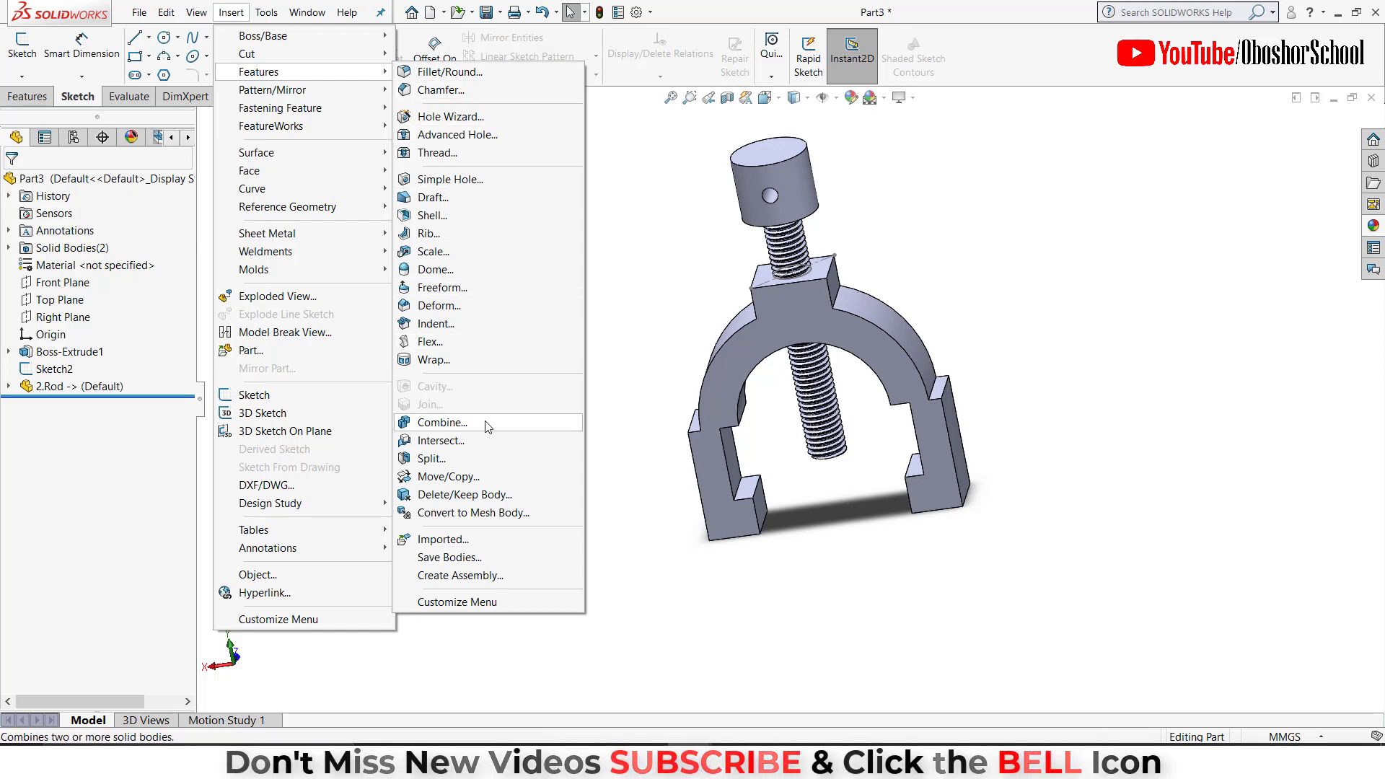
click(442, 422)
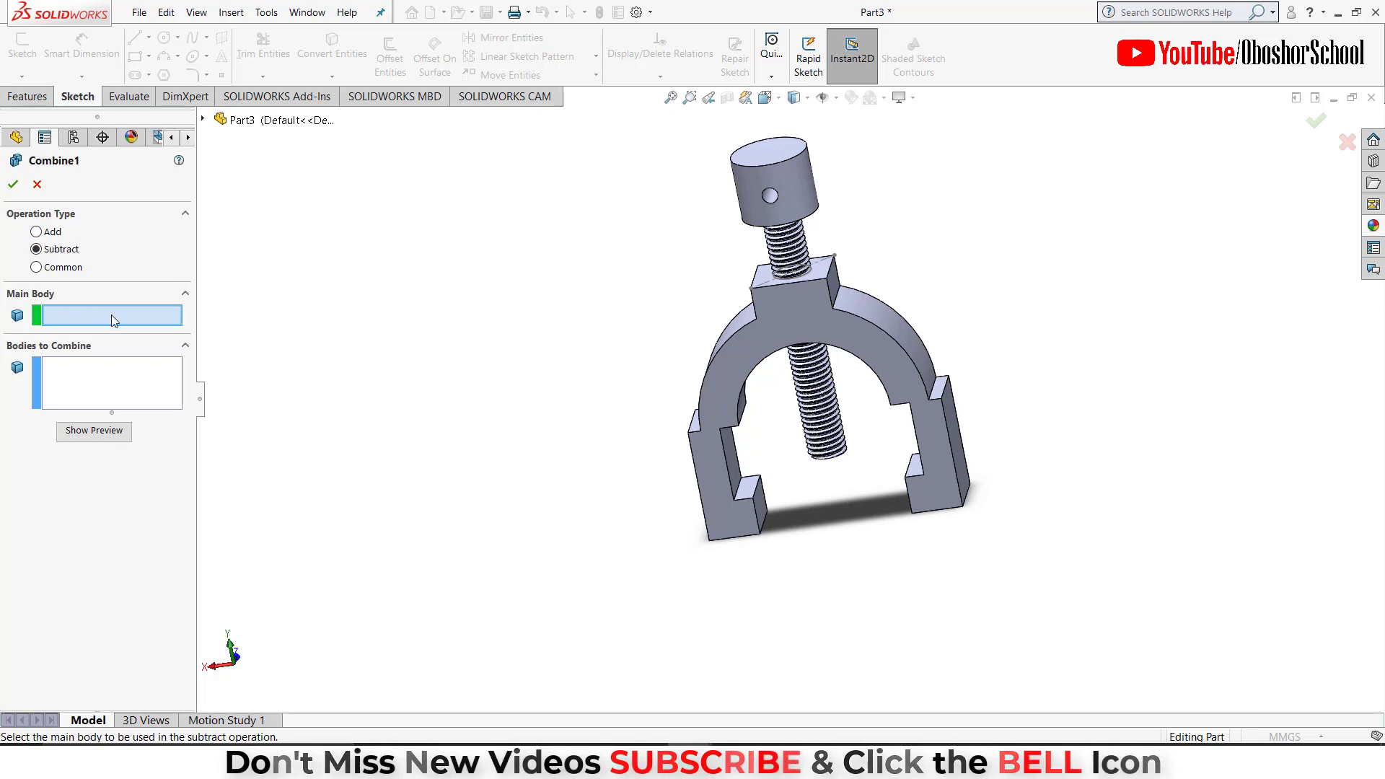
click(767, 317)
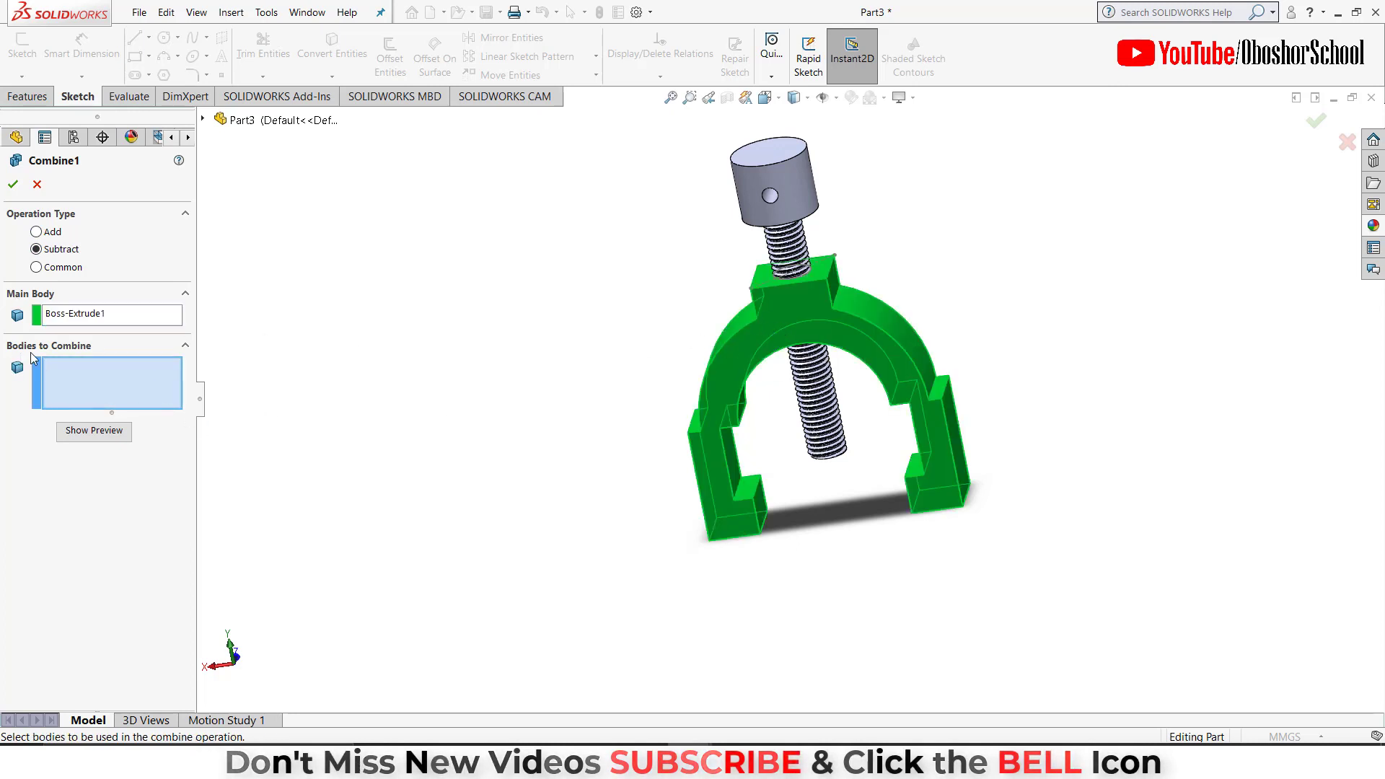
click(787, 227)
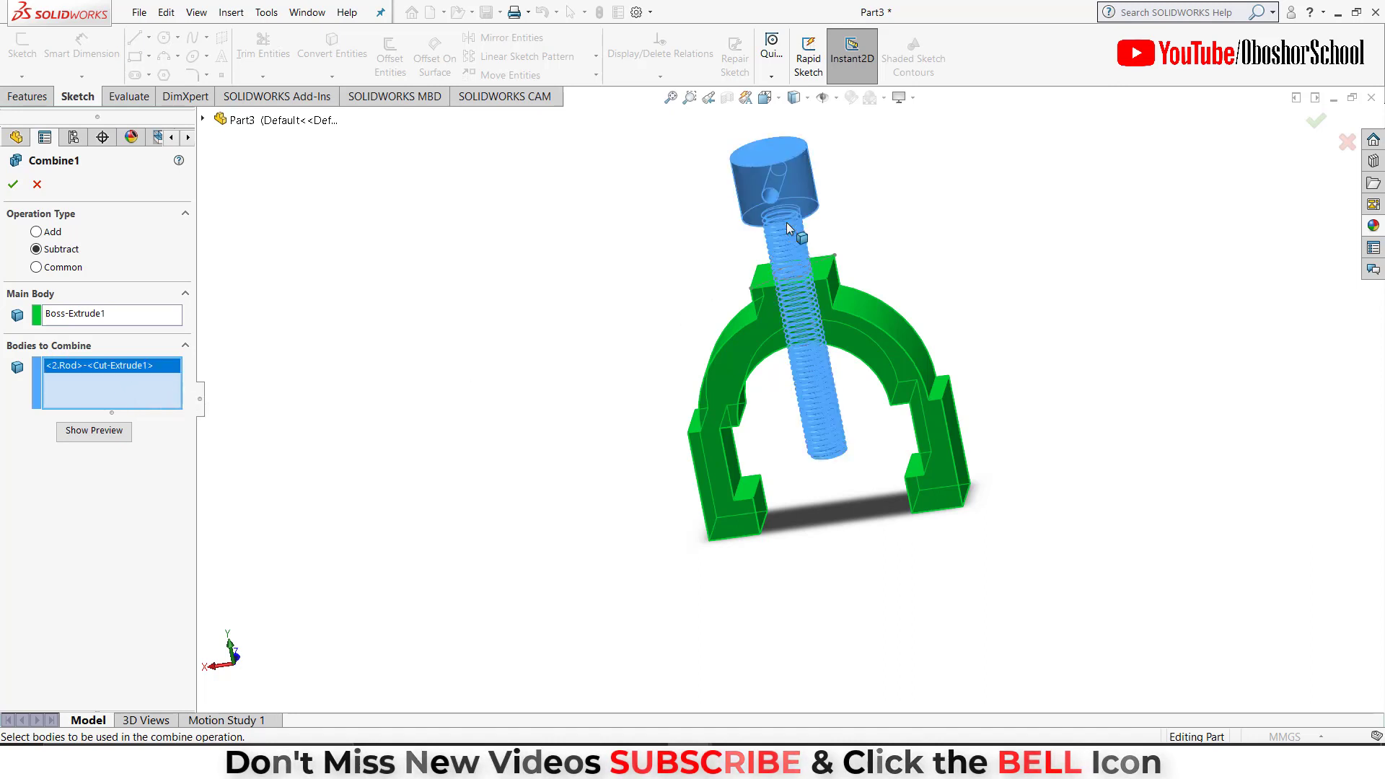
click(110, 436)
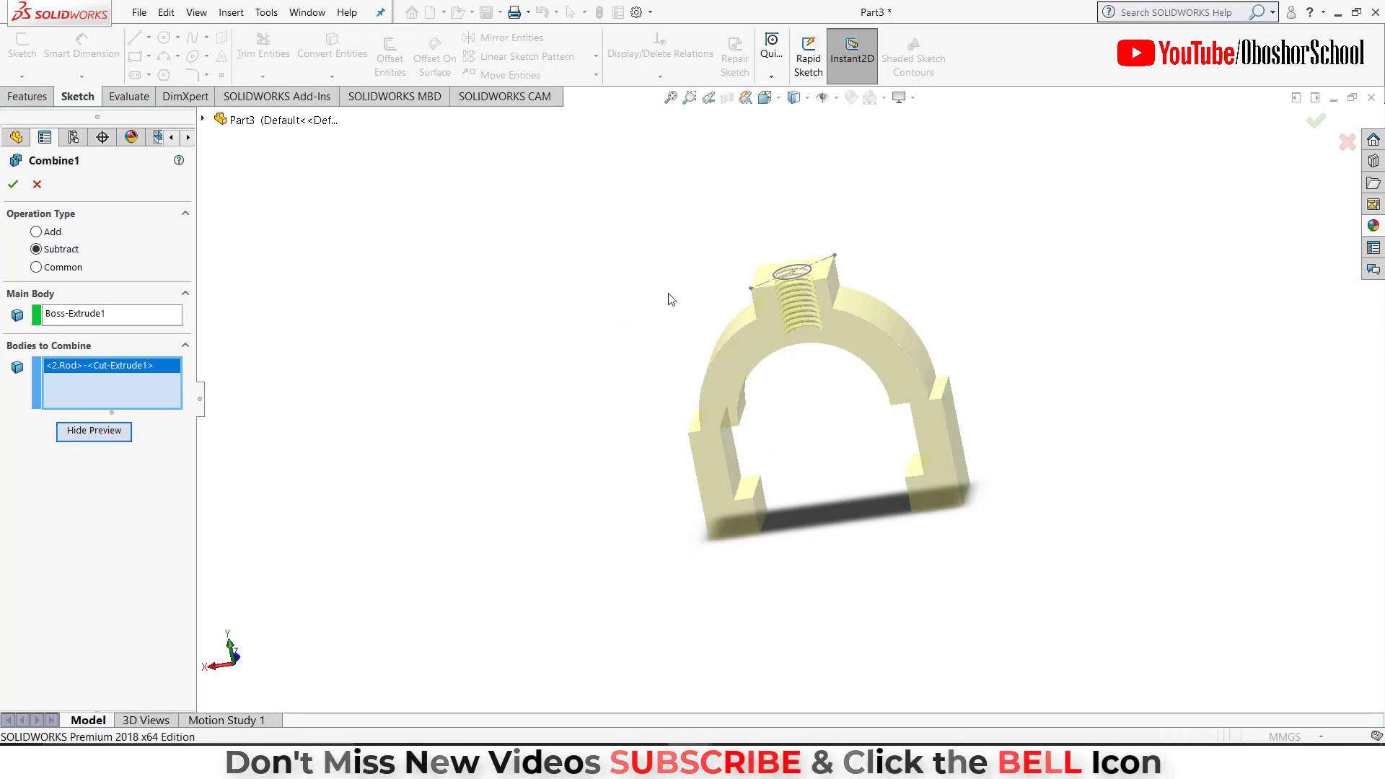
mouse_move(670, 287)
middle_down()
mouse_move(658, 402)
mouse_move(680, 433)
middle_up()
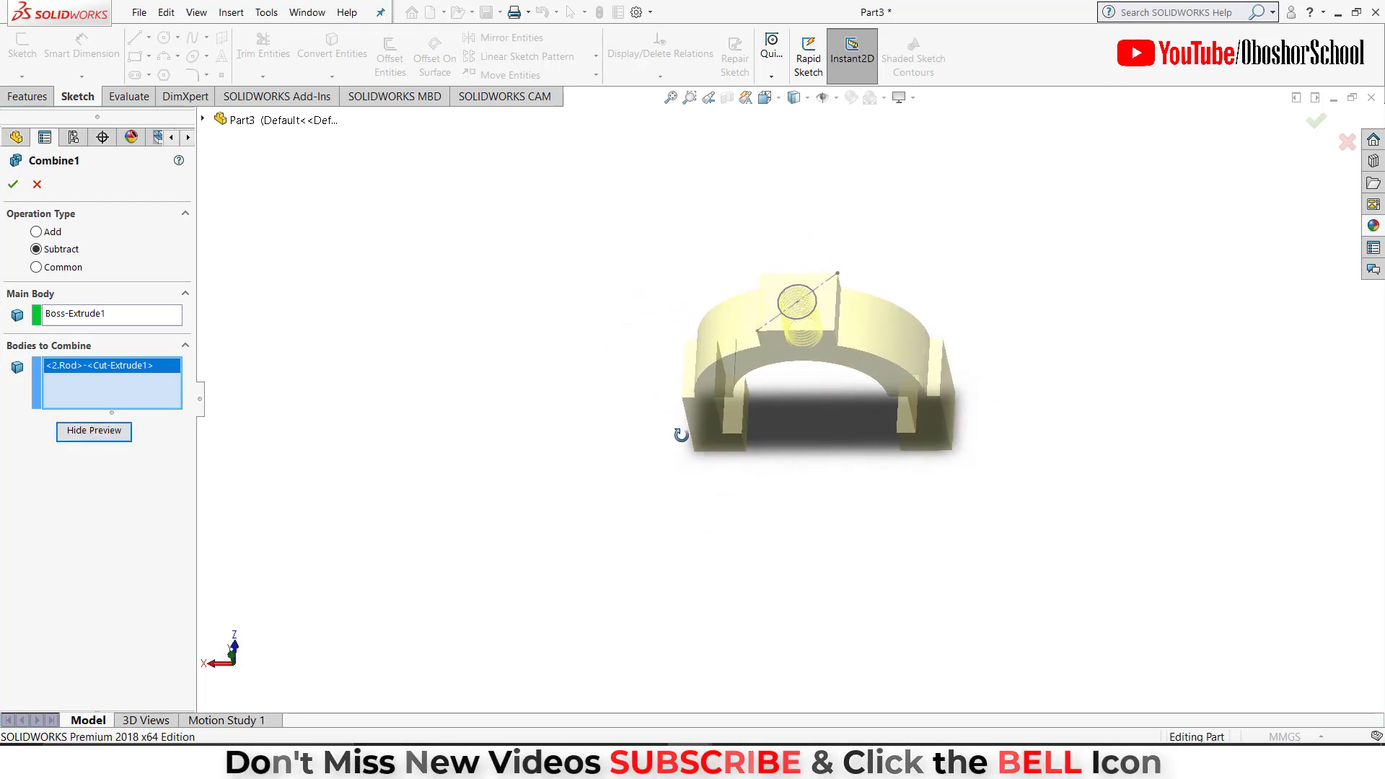
click(12, 185)
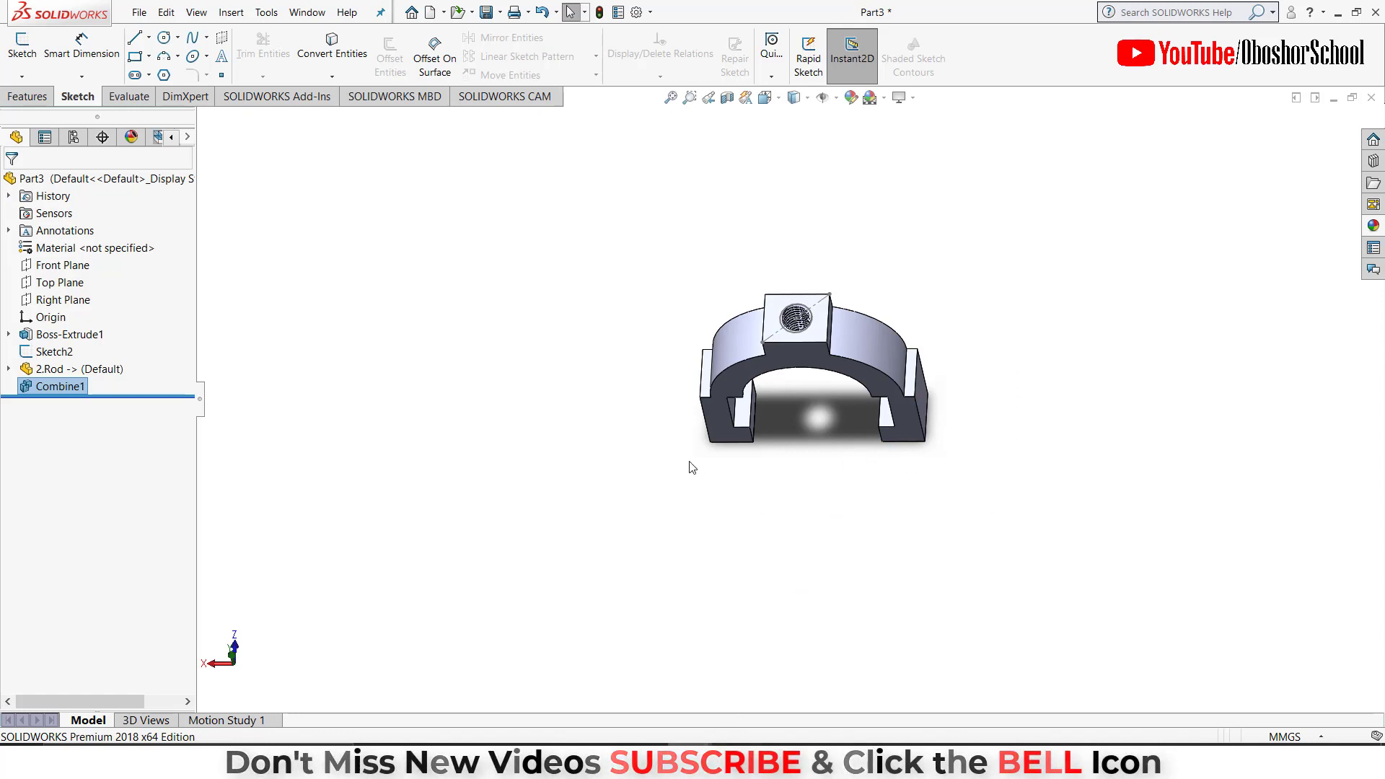
Save the part as 3.Slider in the Downloads > Pipe vice folder.
mouse_move(648, 440)
middle_down()
mouse_move(675, 309)
mouse_move(668, 359)
mouse_move(634, 377)
middle_up()
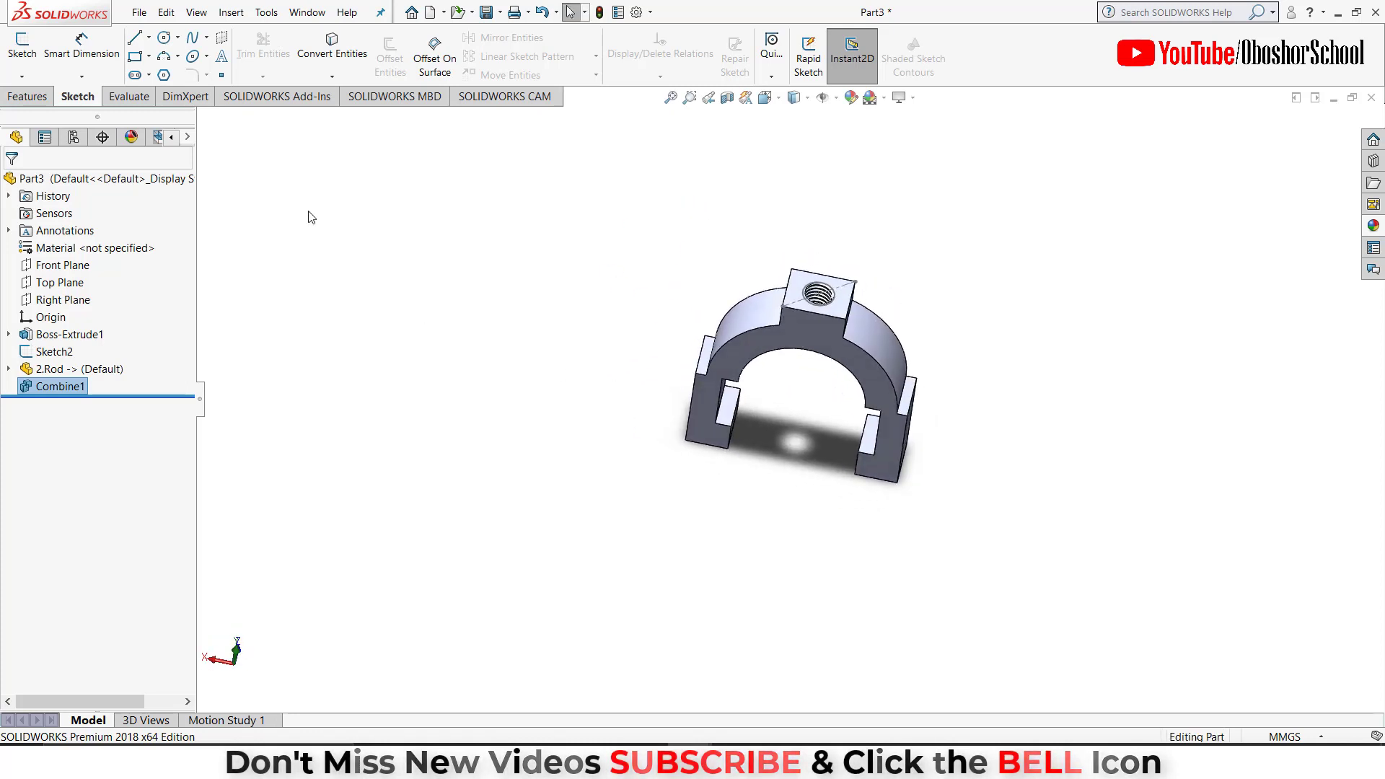
click(139, 13)
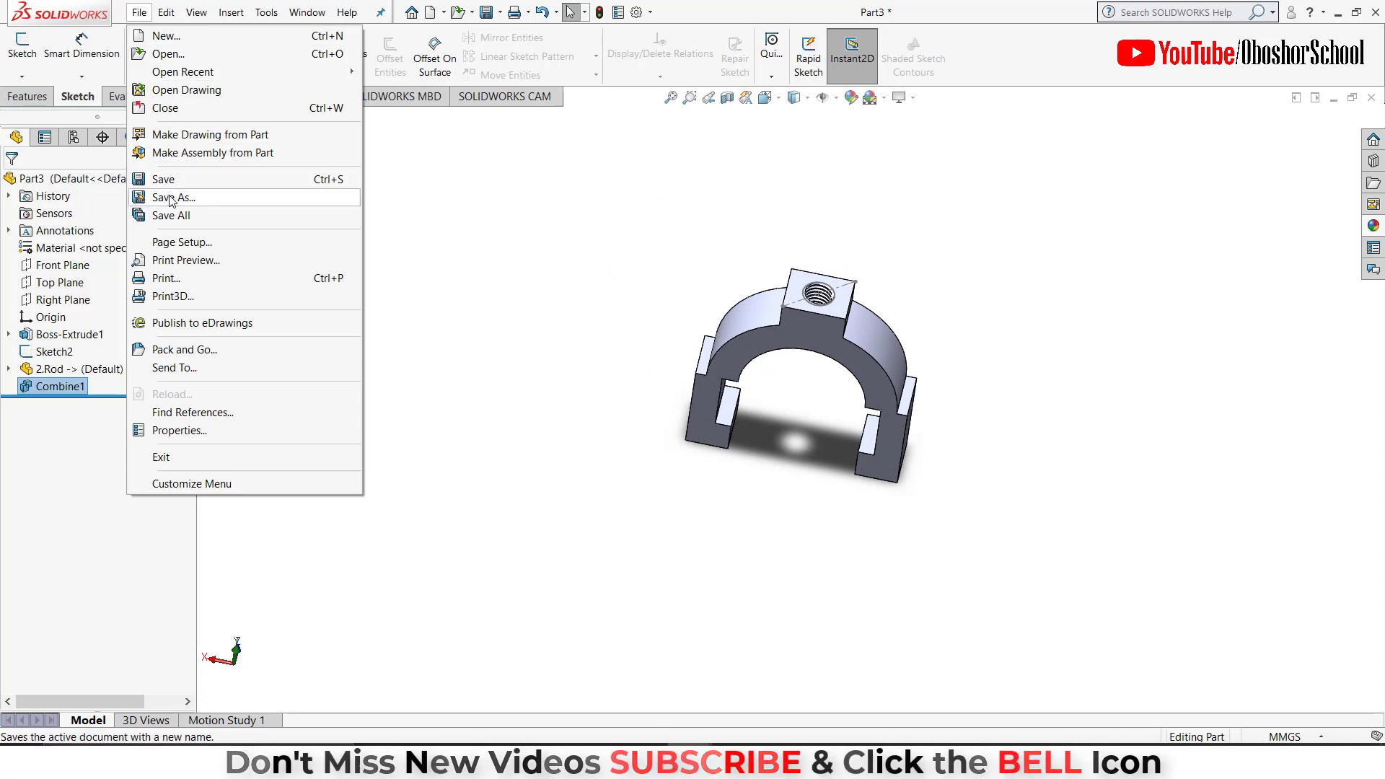
click(184, 179)
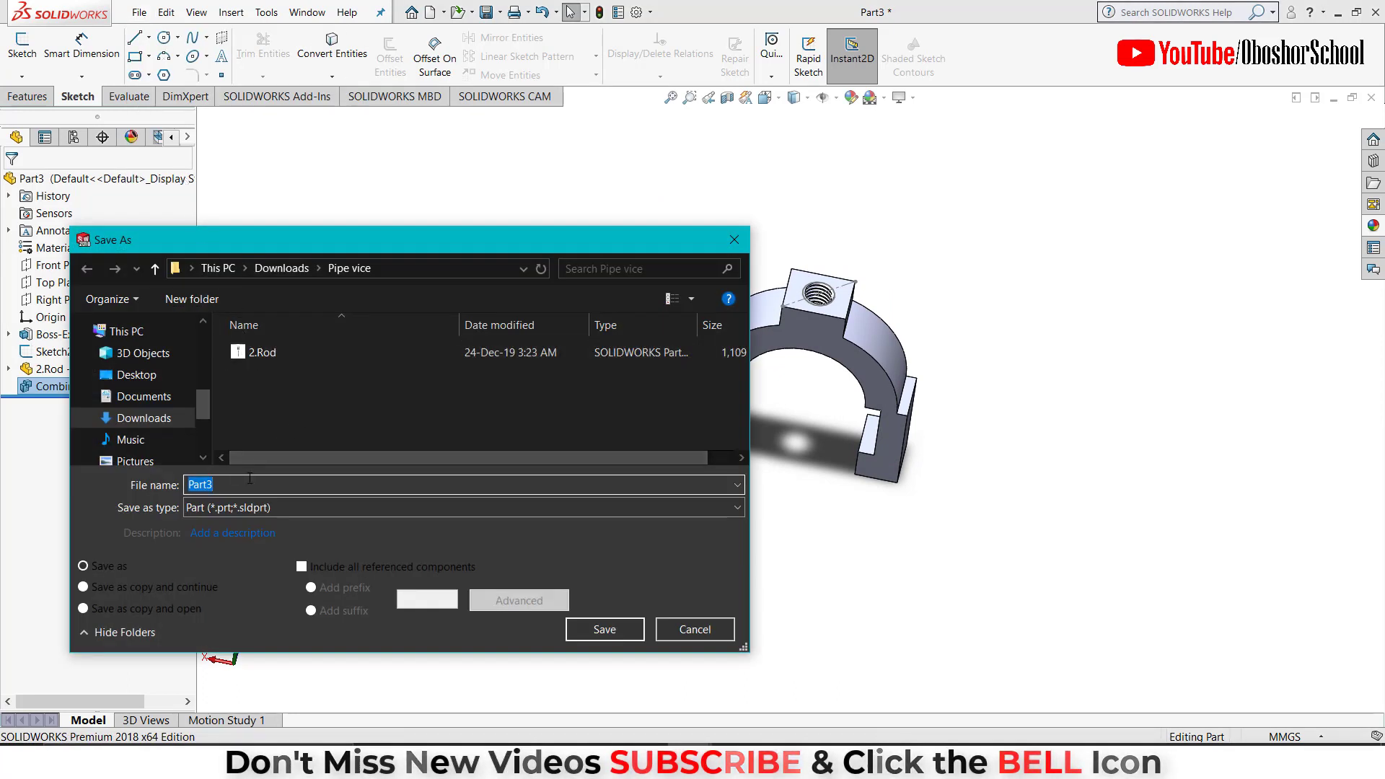
text(3.Slider)
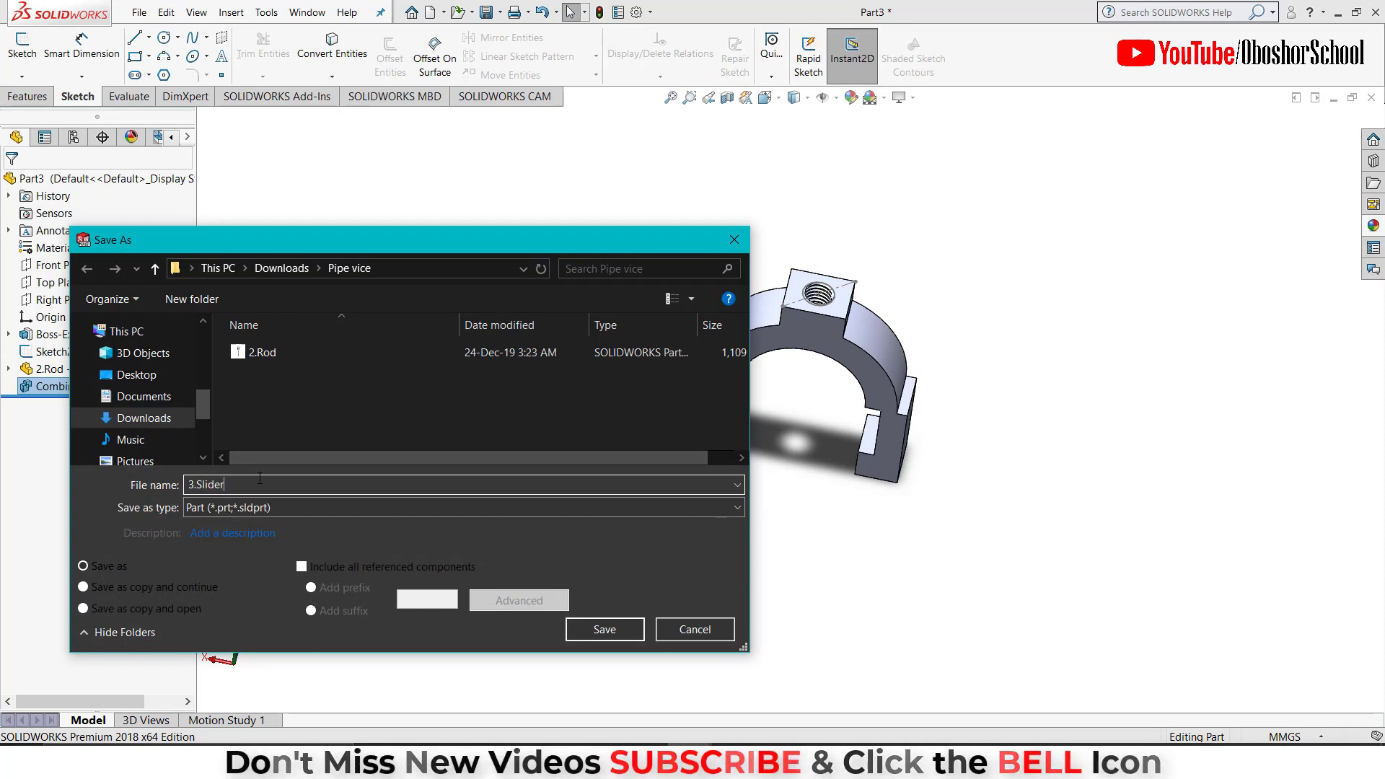
click(571, 633)
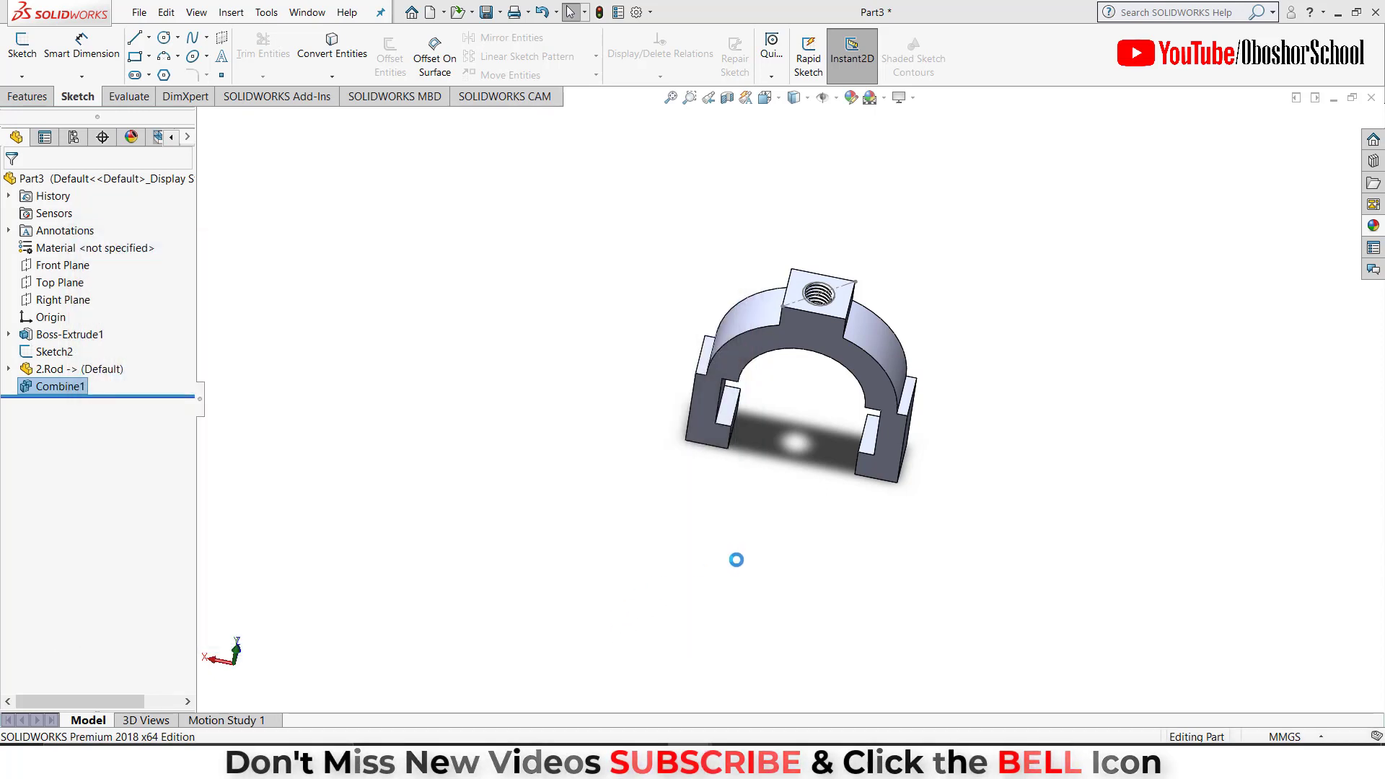
Apply the cyan palette colour to the whole part and save it with Ctrl+S.
click(828, 334)
click(954, 333)
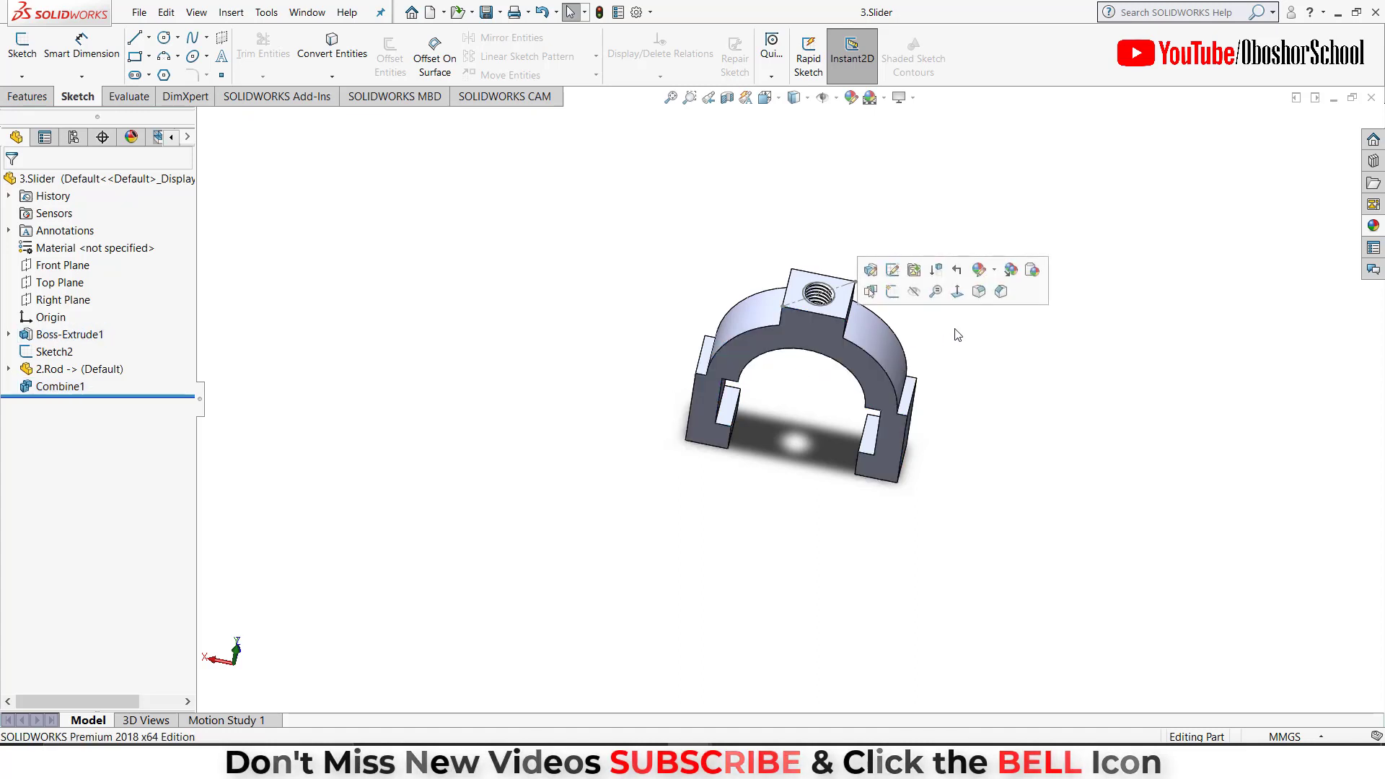
click(856, 102)
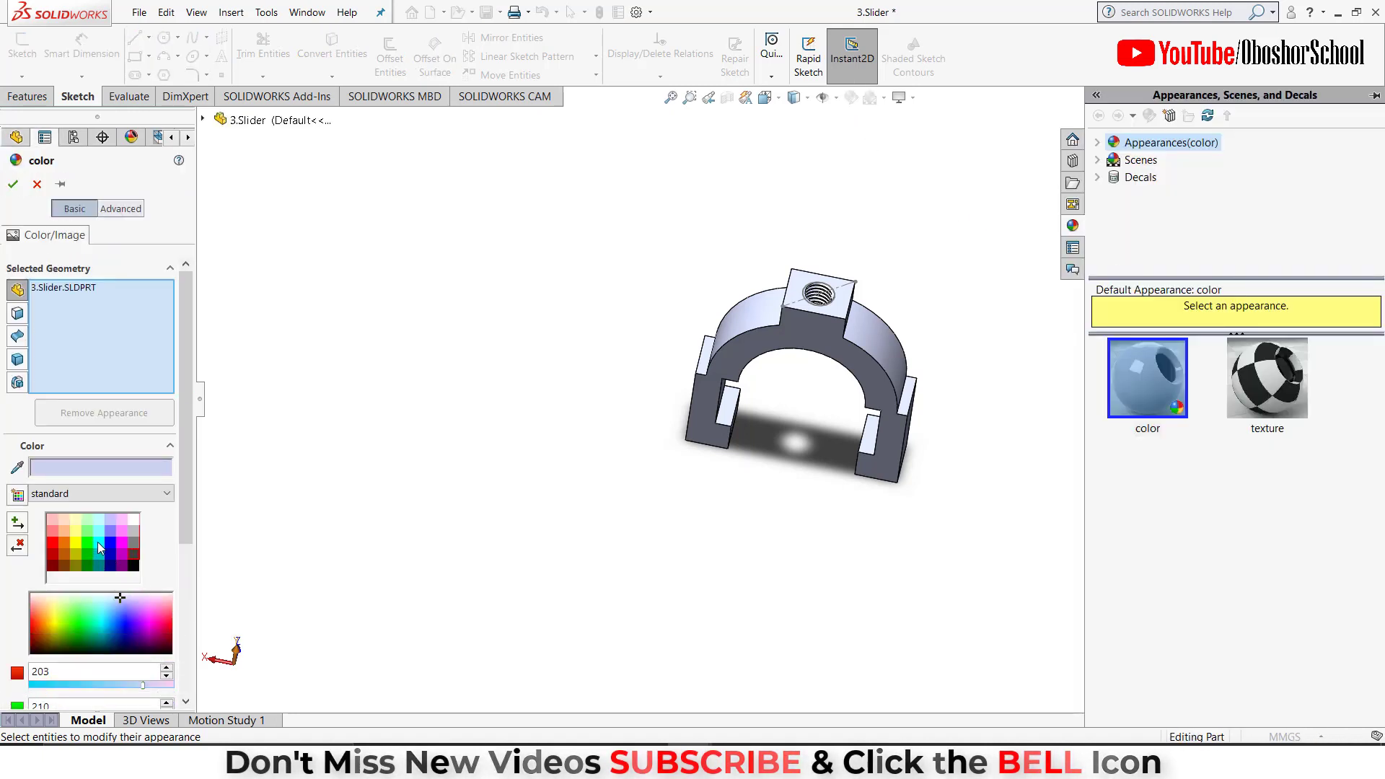
click(98, 543)
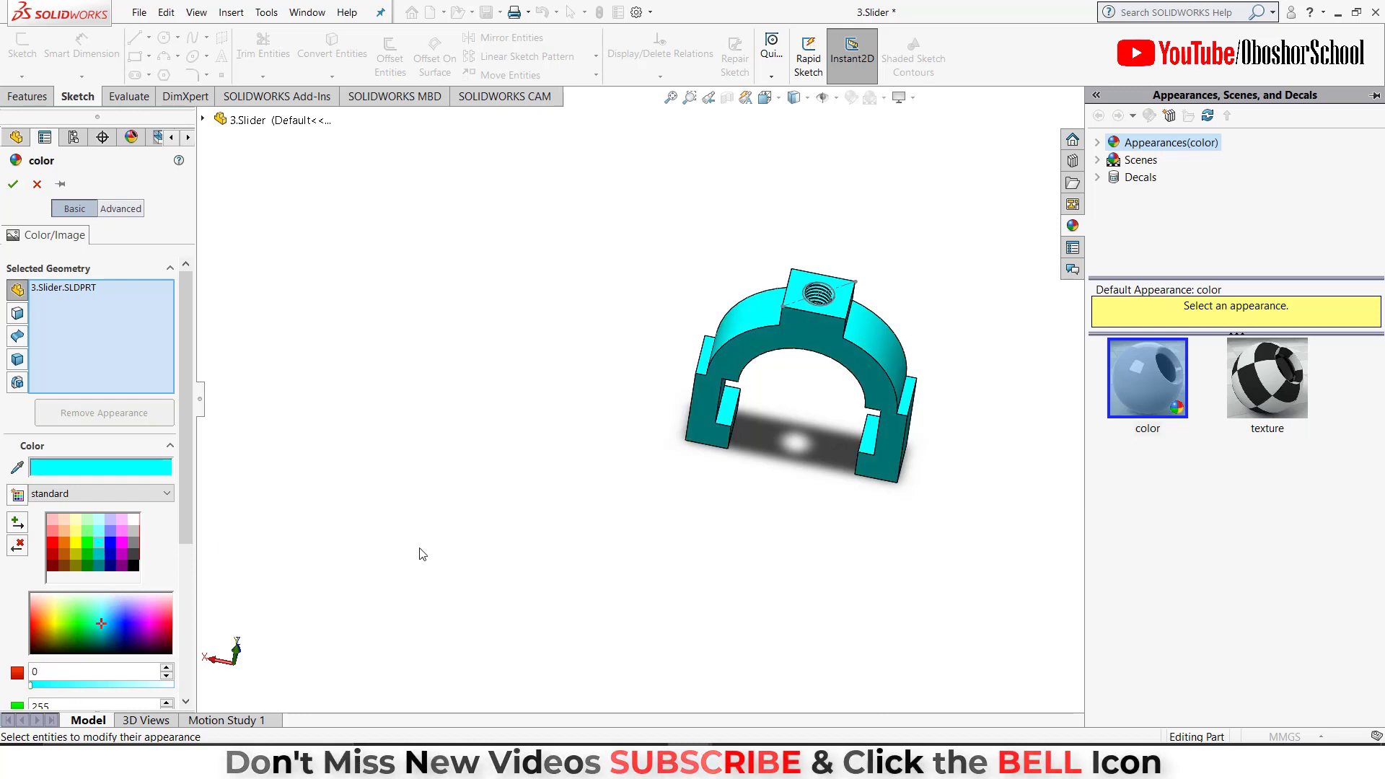
click(13, 184)
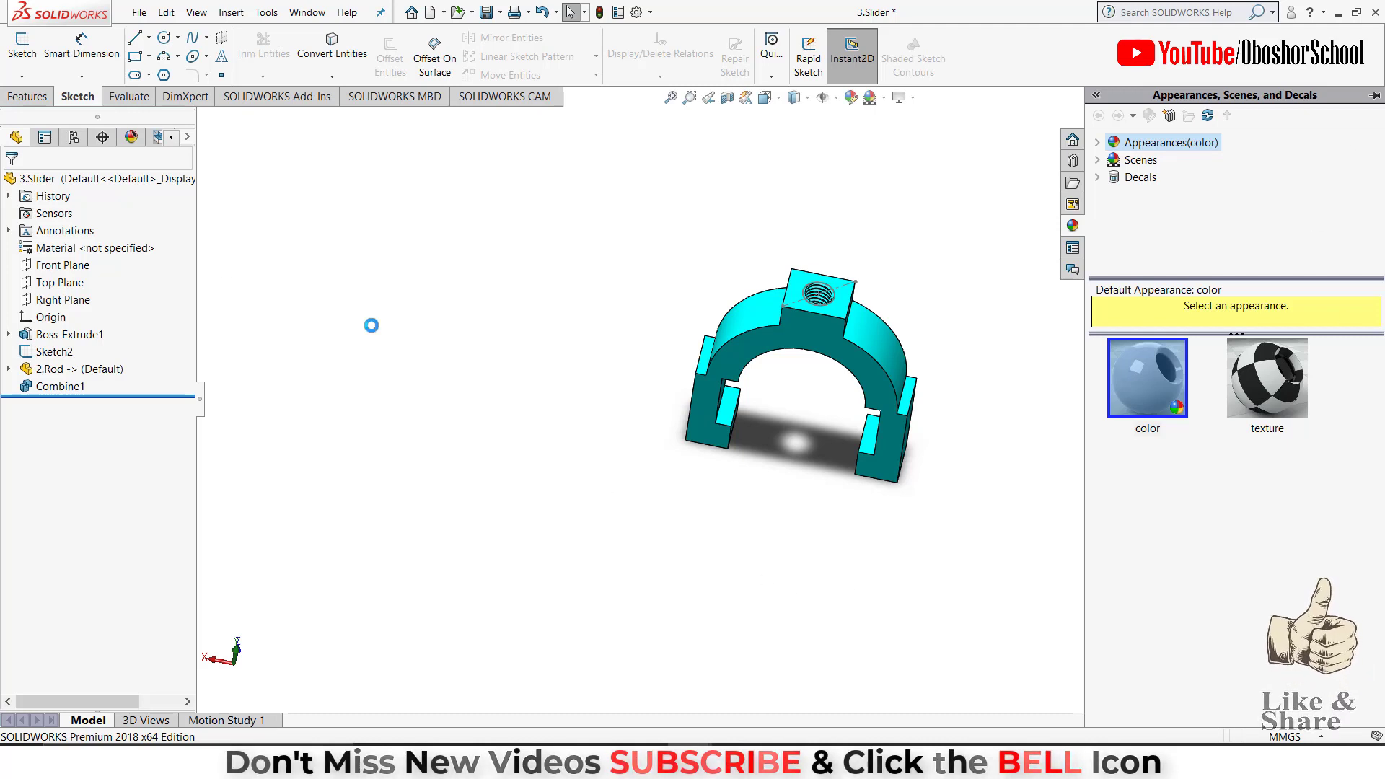
key(ctrl+s)
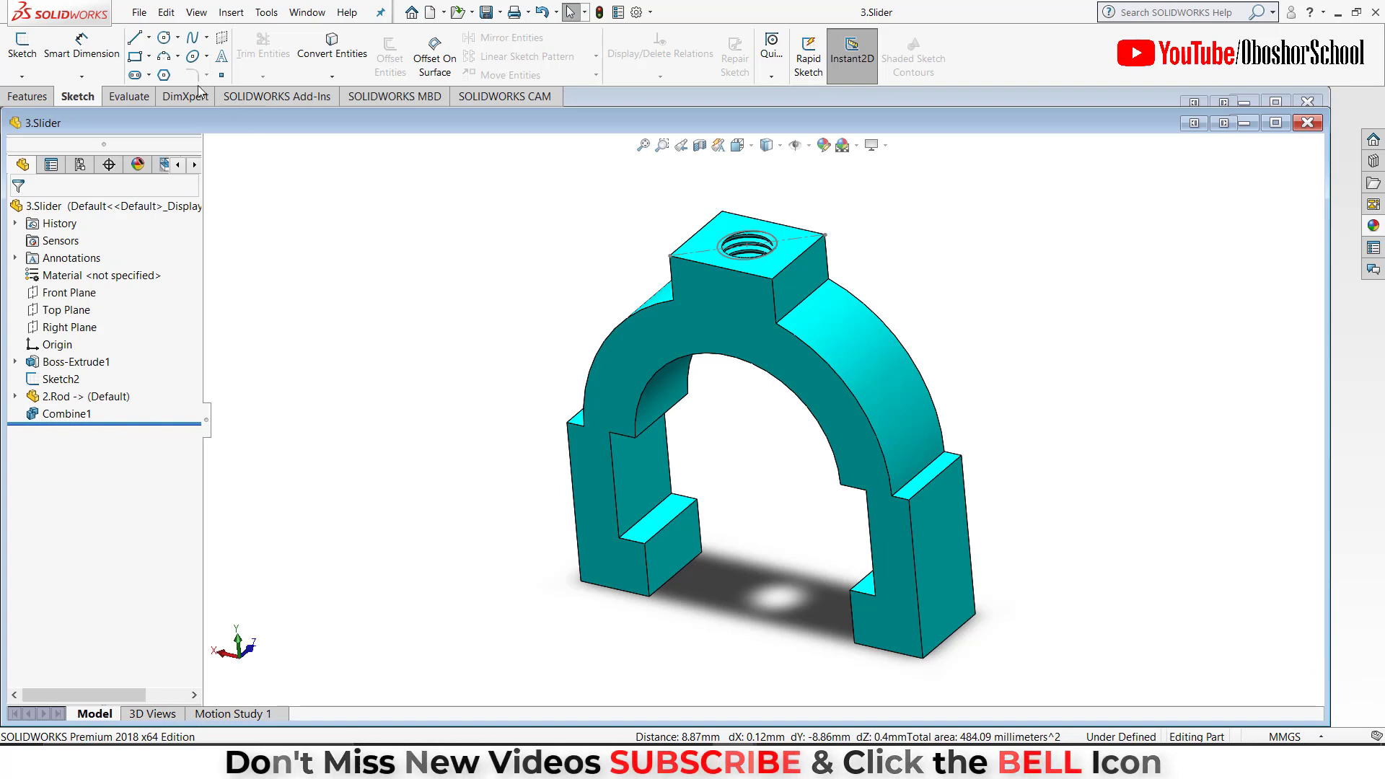
Create a new Assembly document, Assem3, from the New SOLIDWORKS Document dialog.
click(139, 12)
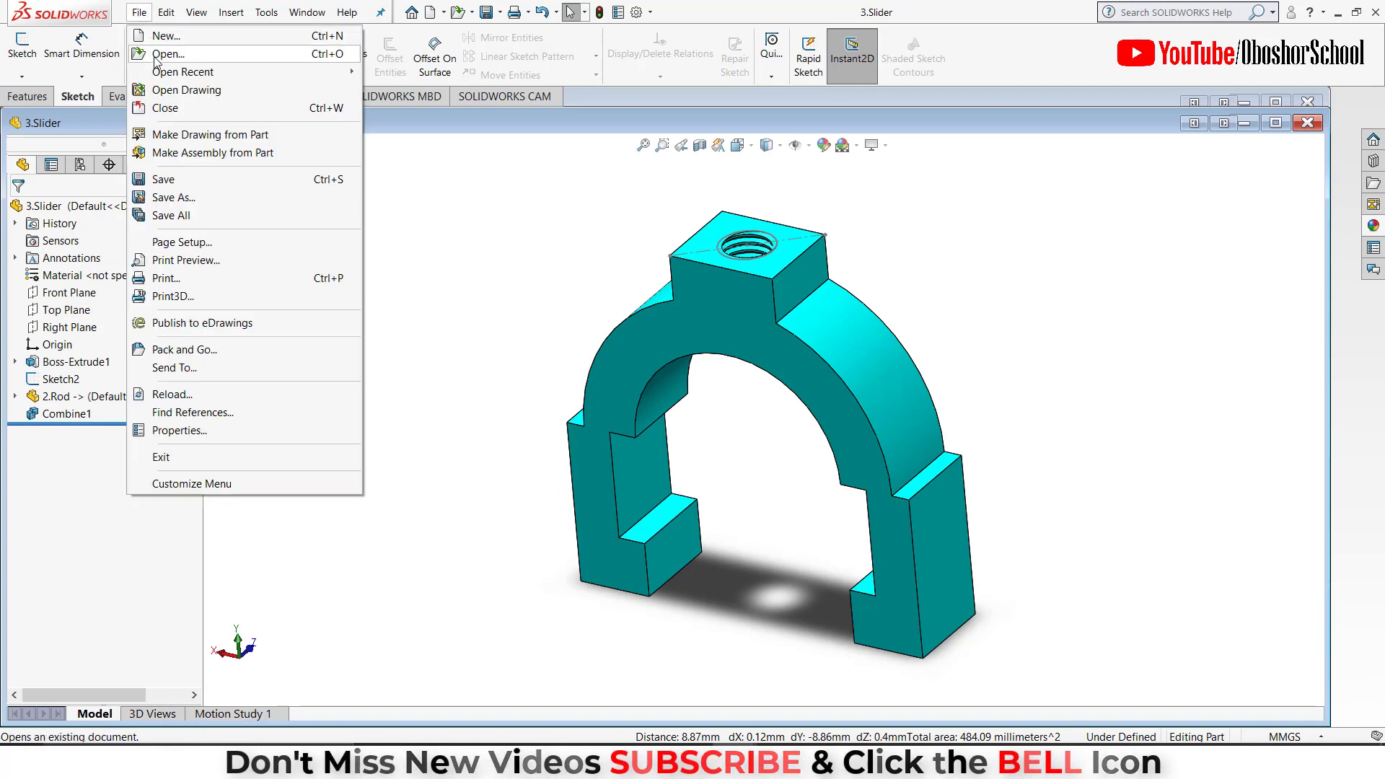
click(158, 35)
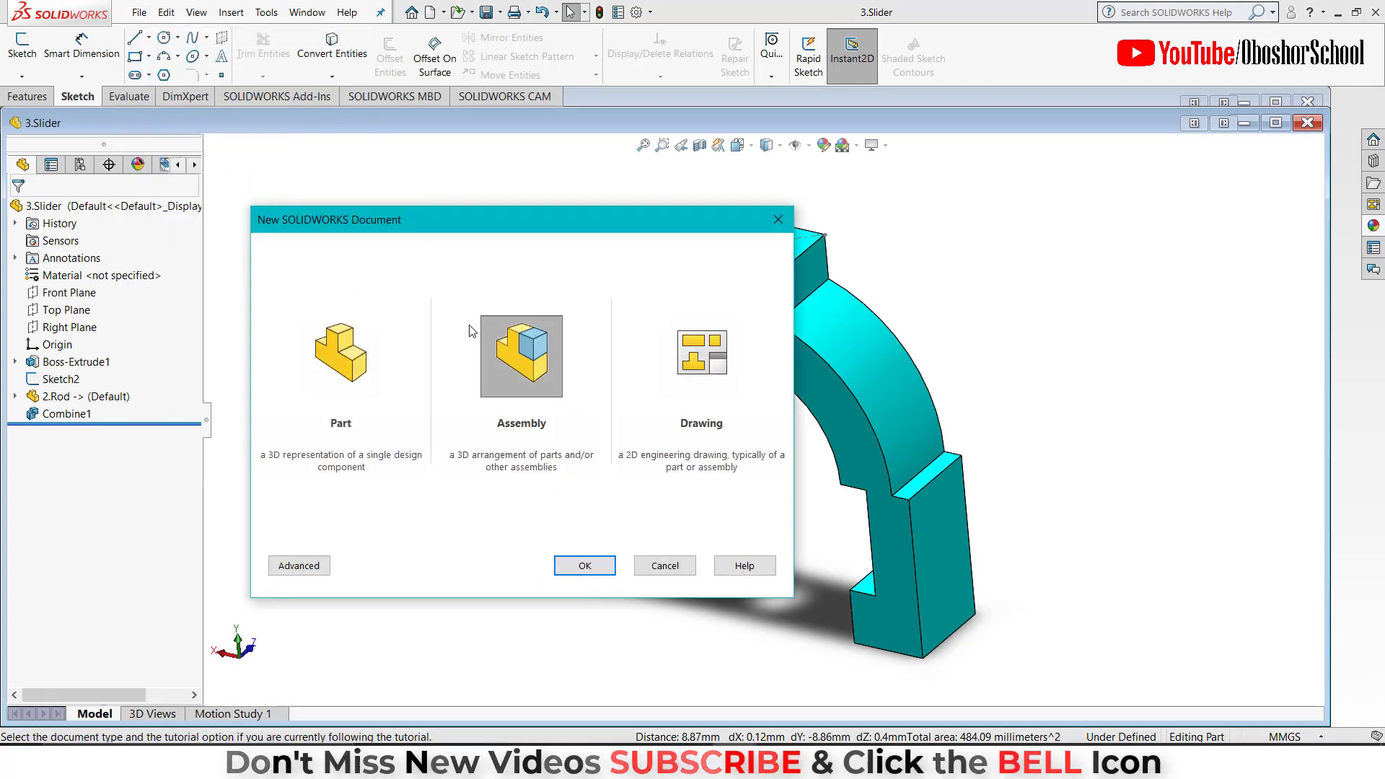
click(530, 363)
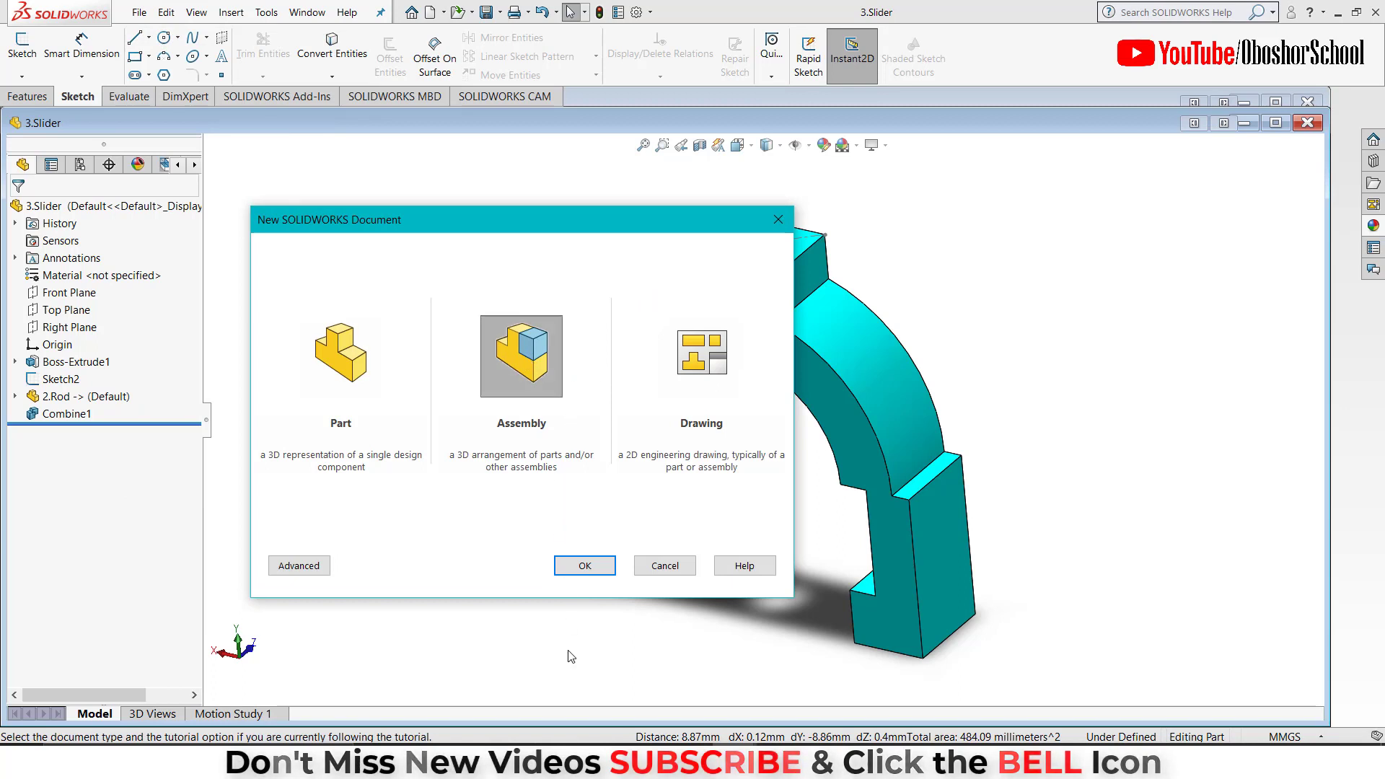
click(582, 564)
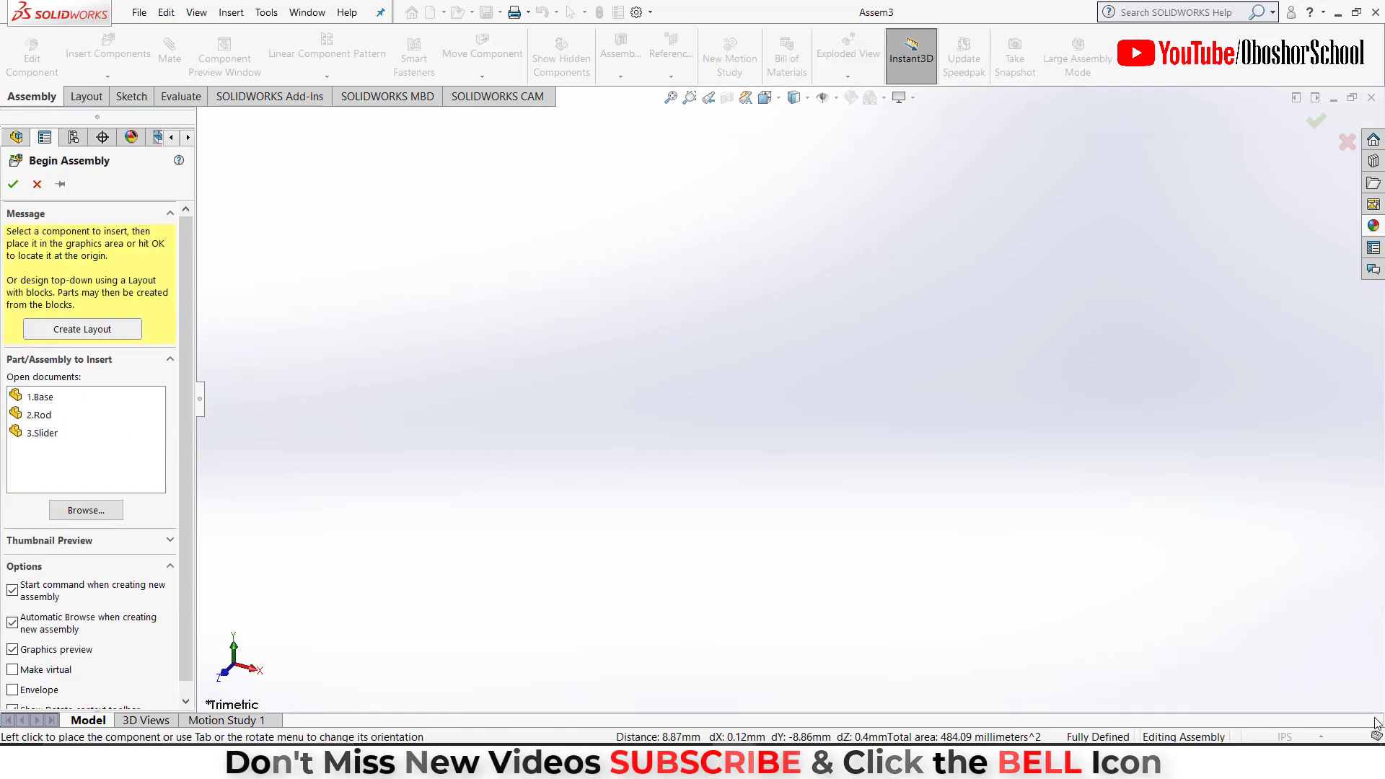
Place 1.Base as the fixed first component, with a Plain White scene and MMGS units.
click(40, 398)
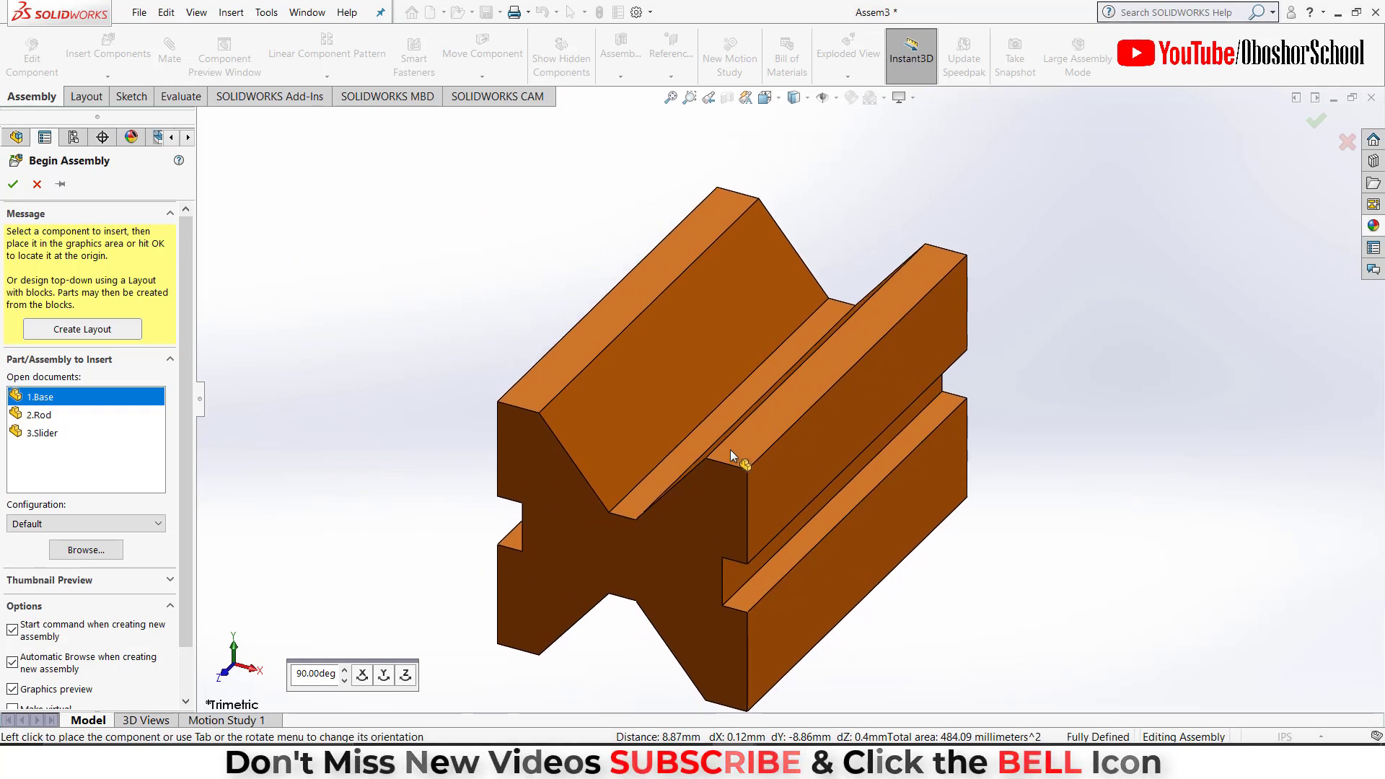
click(730, 448)
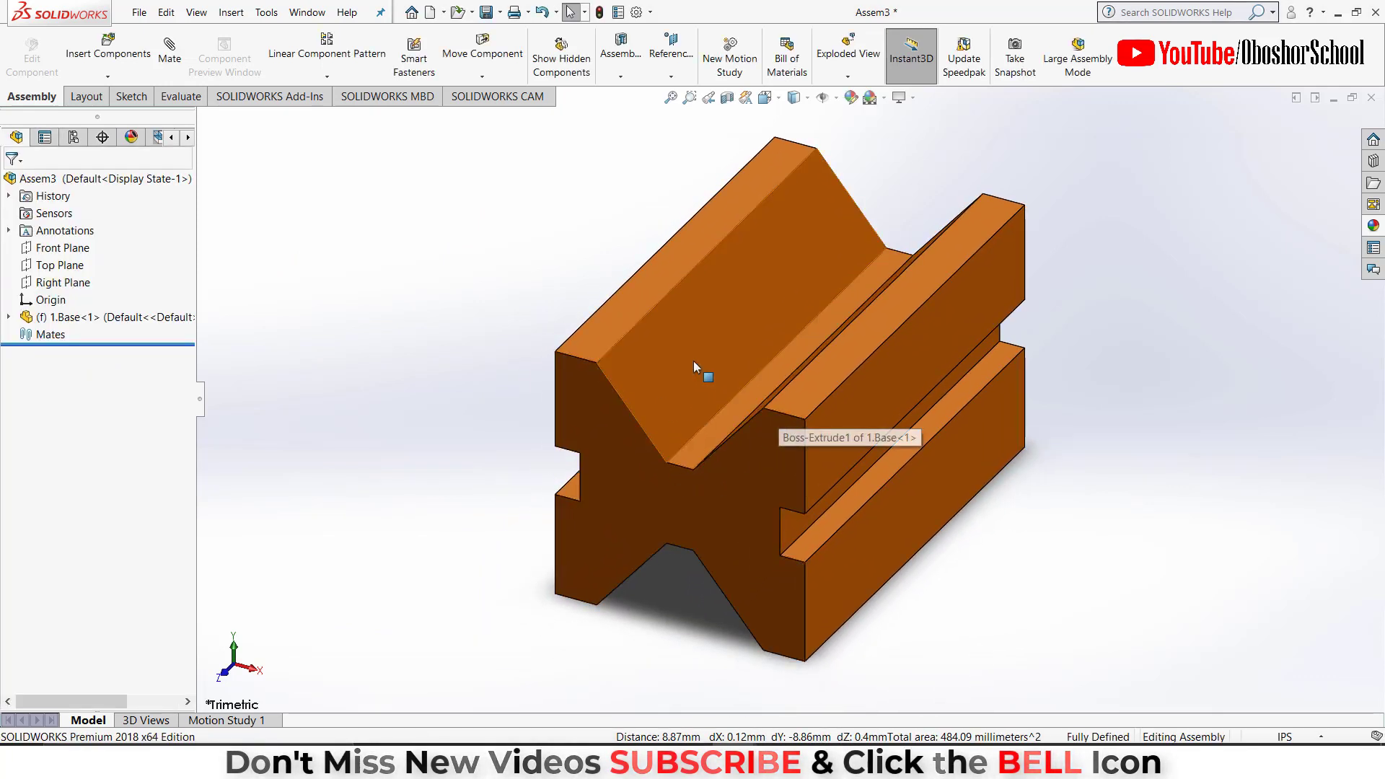
click(885, 99)
click(917, 134)
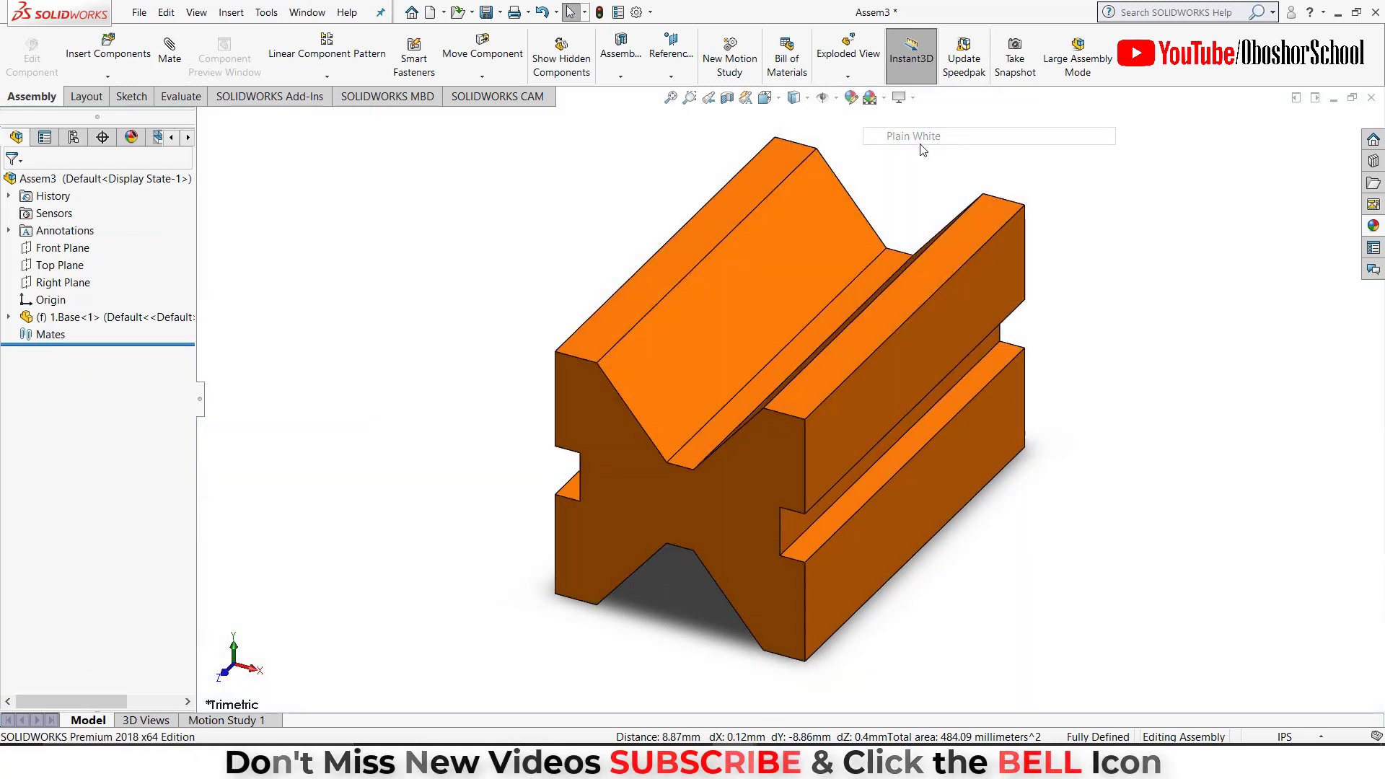
click(1324, 736)
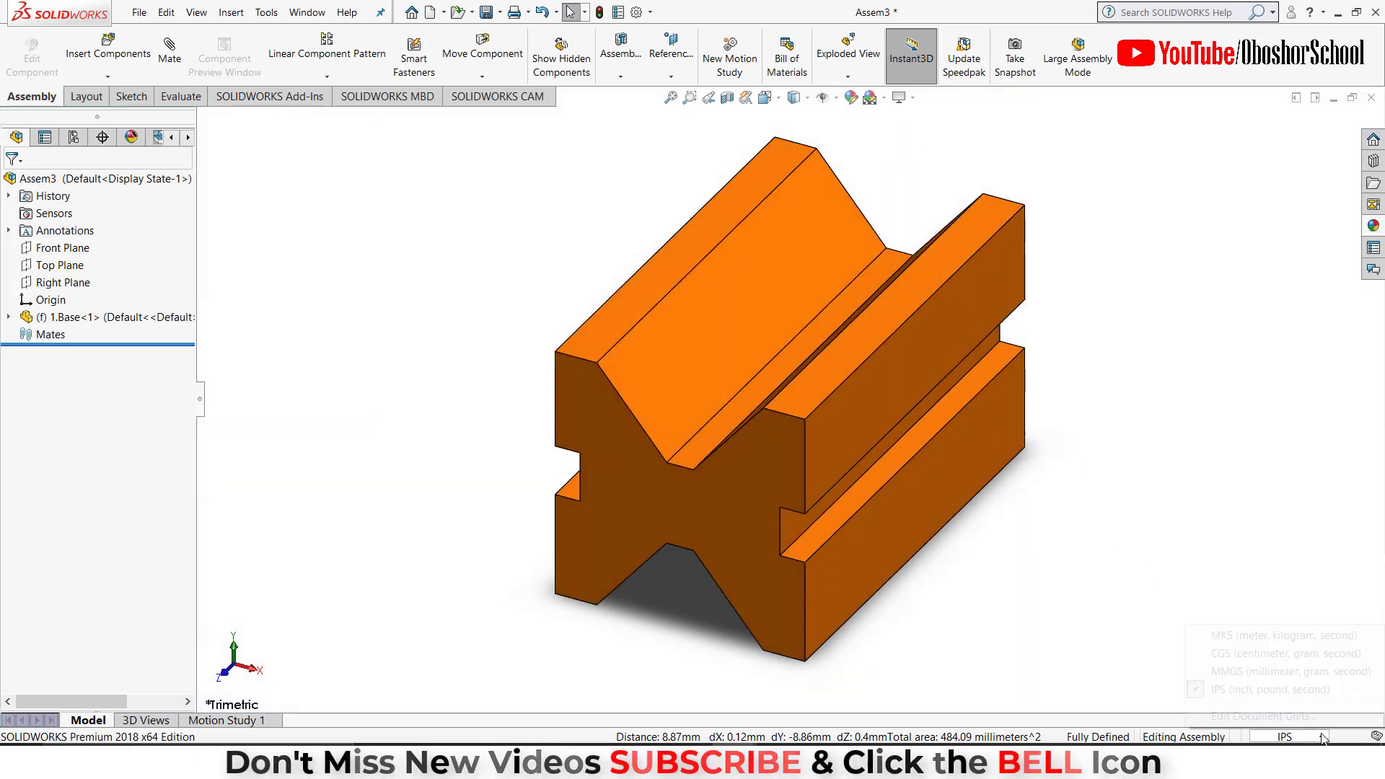
click(1286, 656)
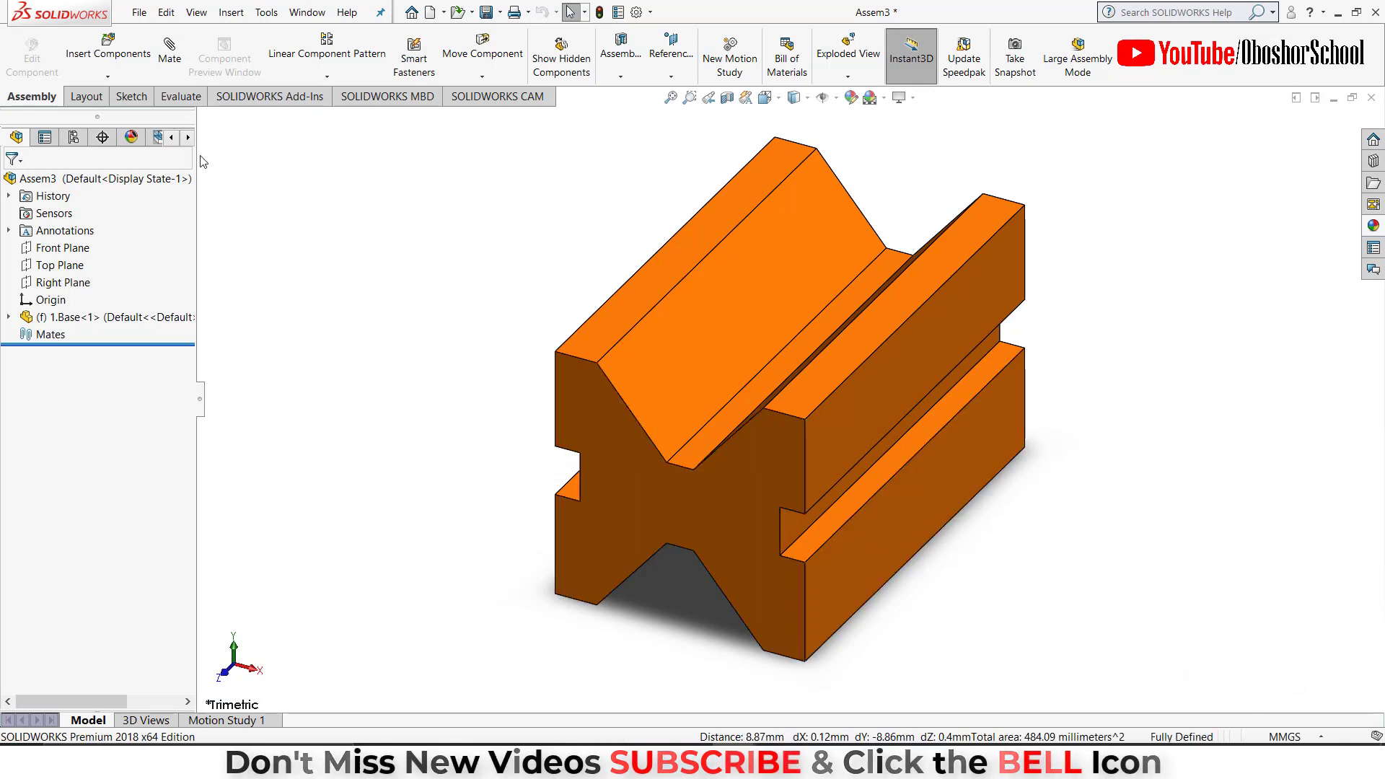
Insert 2.Rod beside the base and 3.Slider over the base.
click(109, 54)
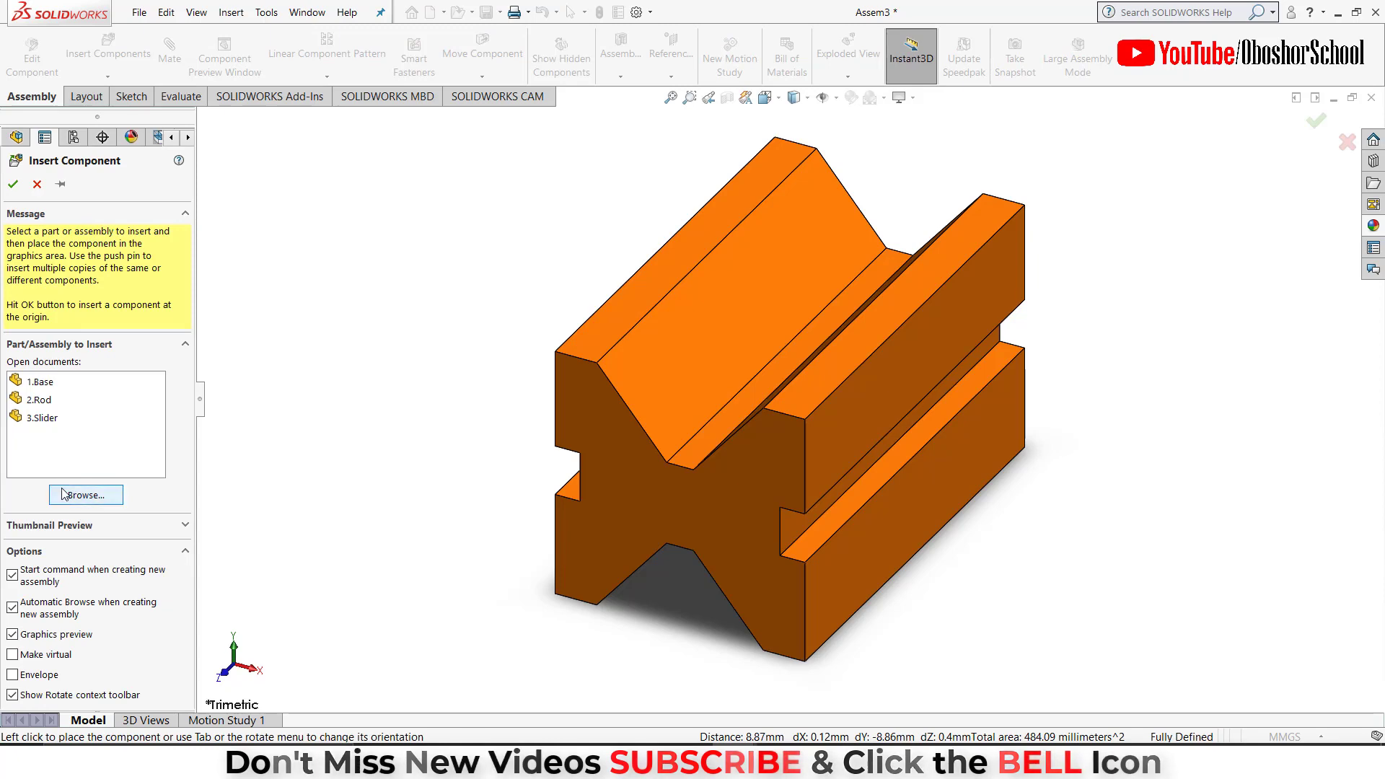
click(87, 494)
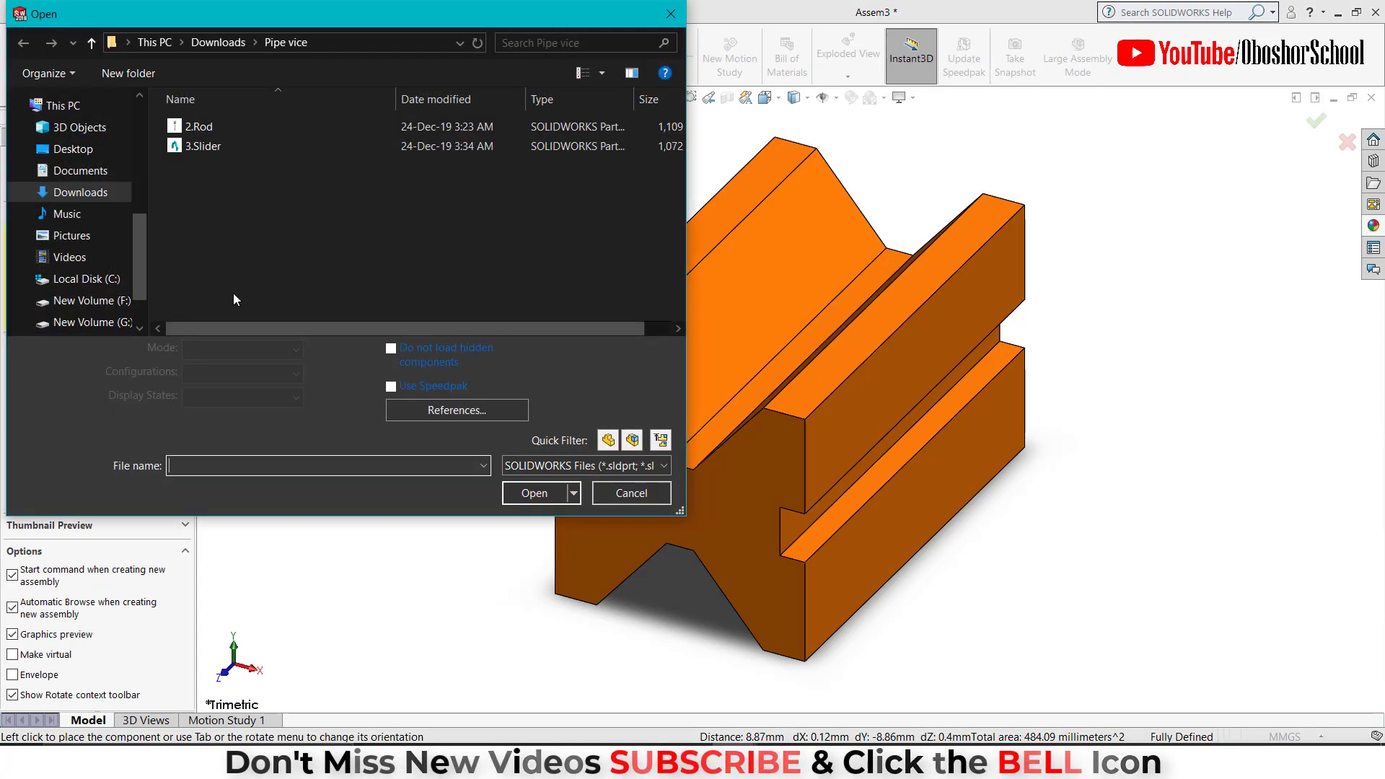
click(217, 144)
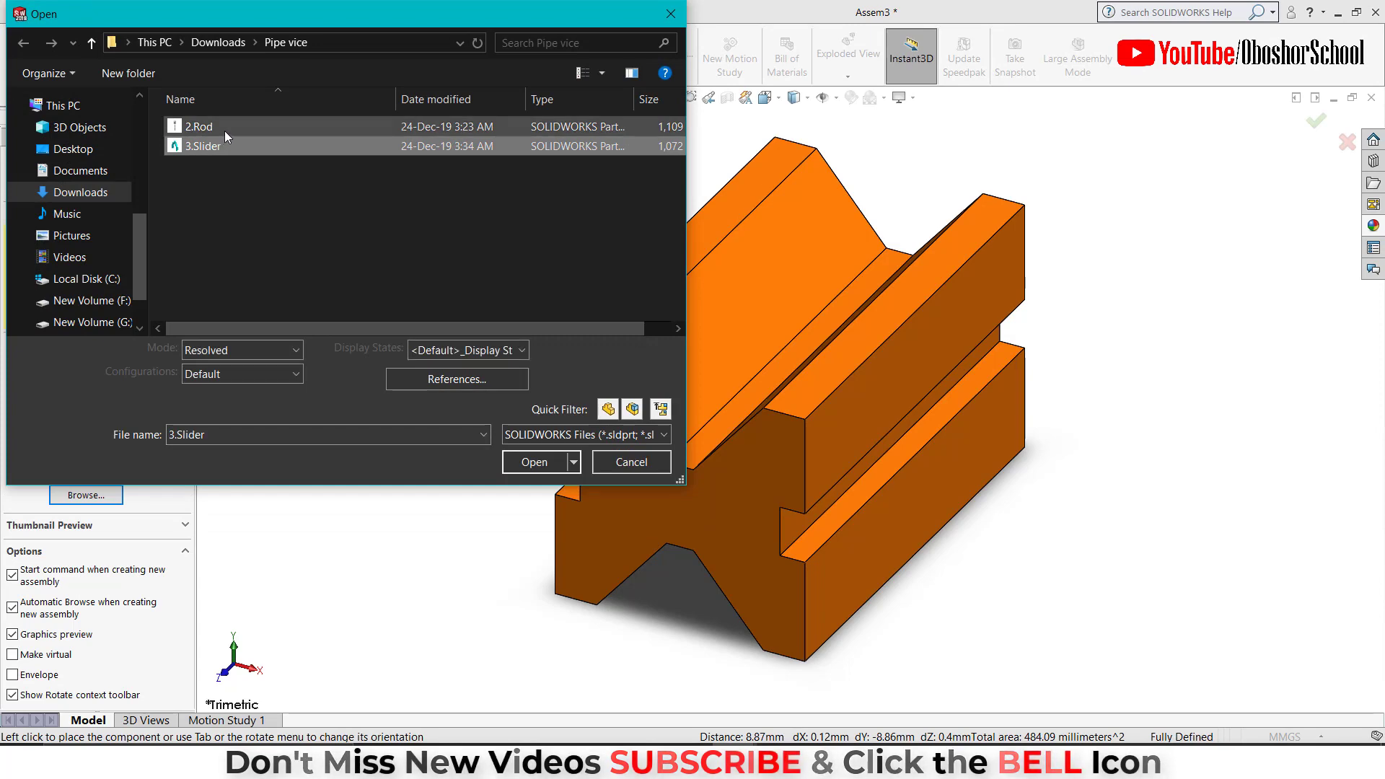
ctrl+click(225, 132)
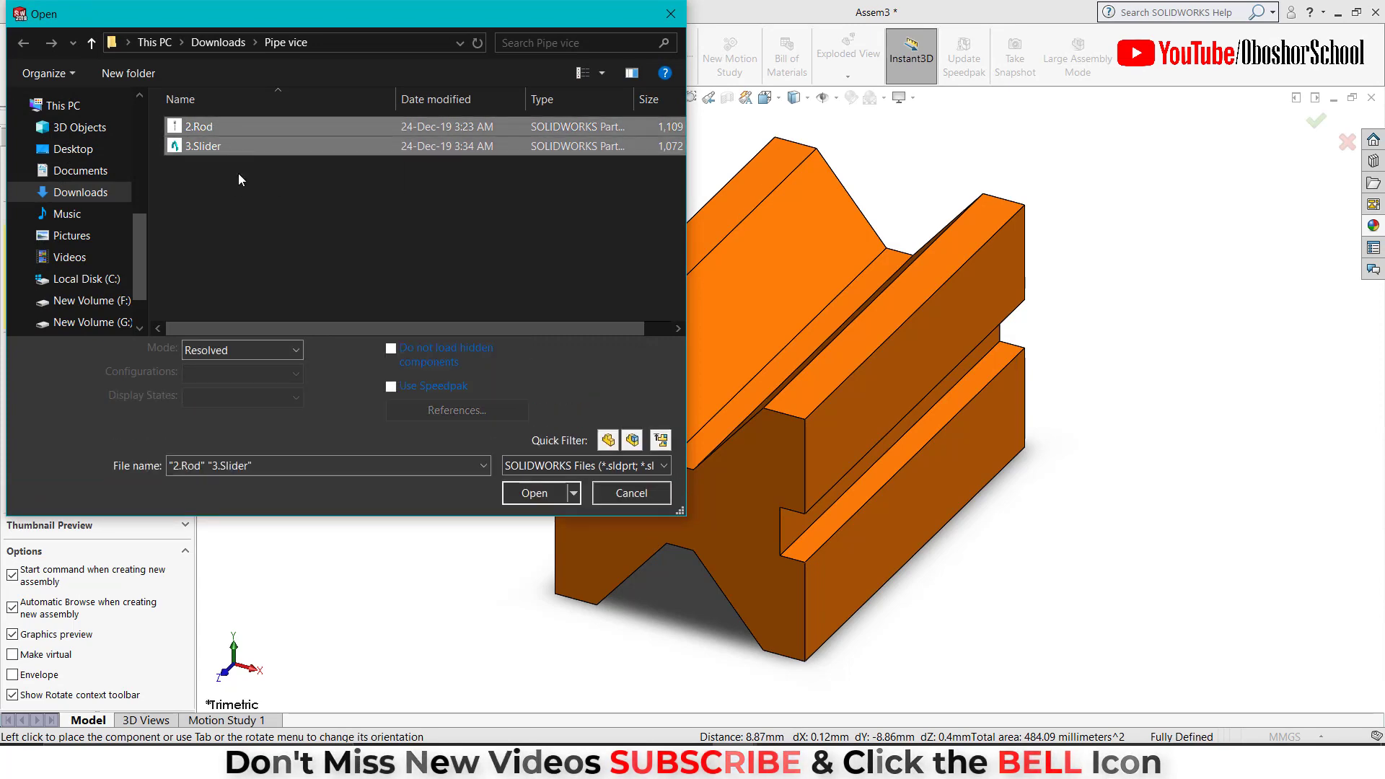
click(539, 491)
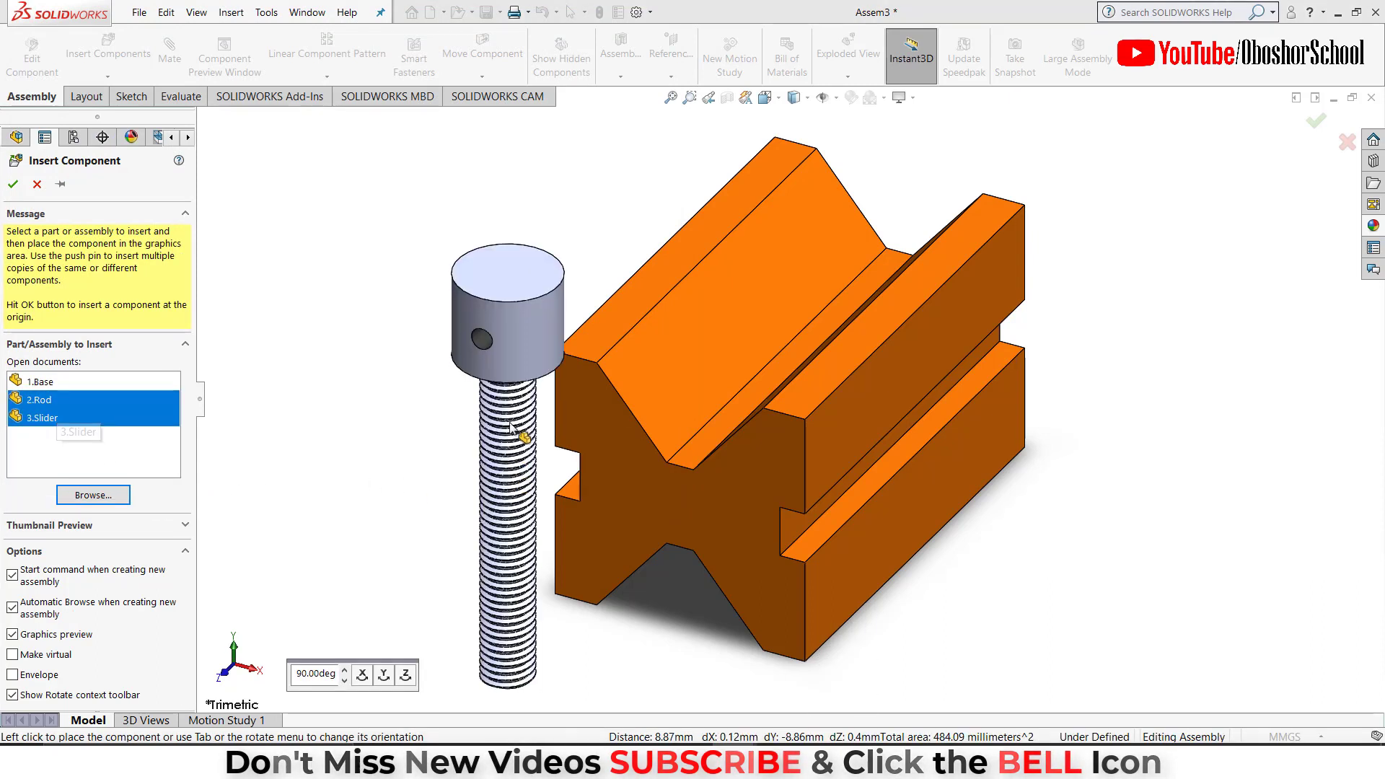
click(494, 336)
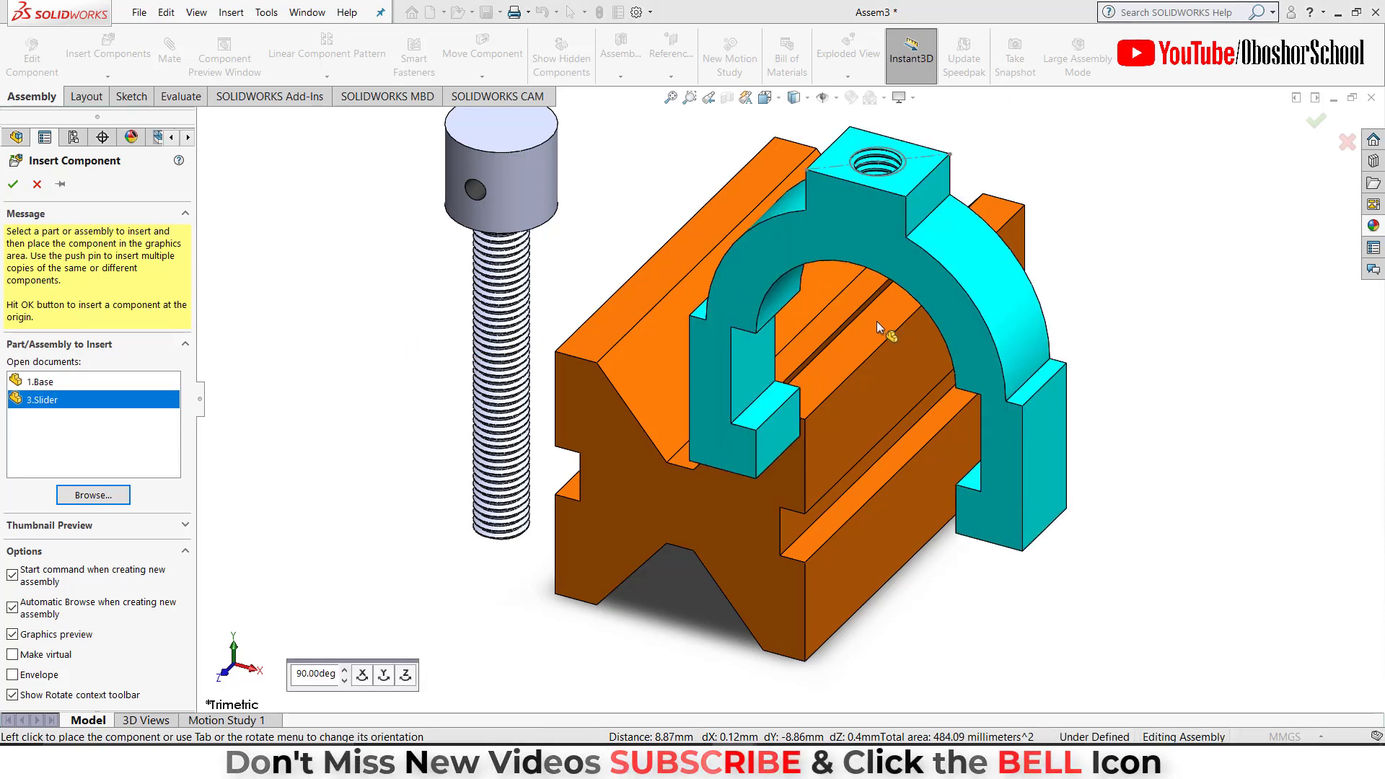
click(876, 322)
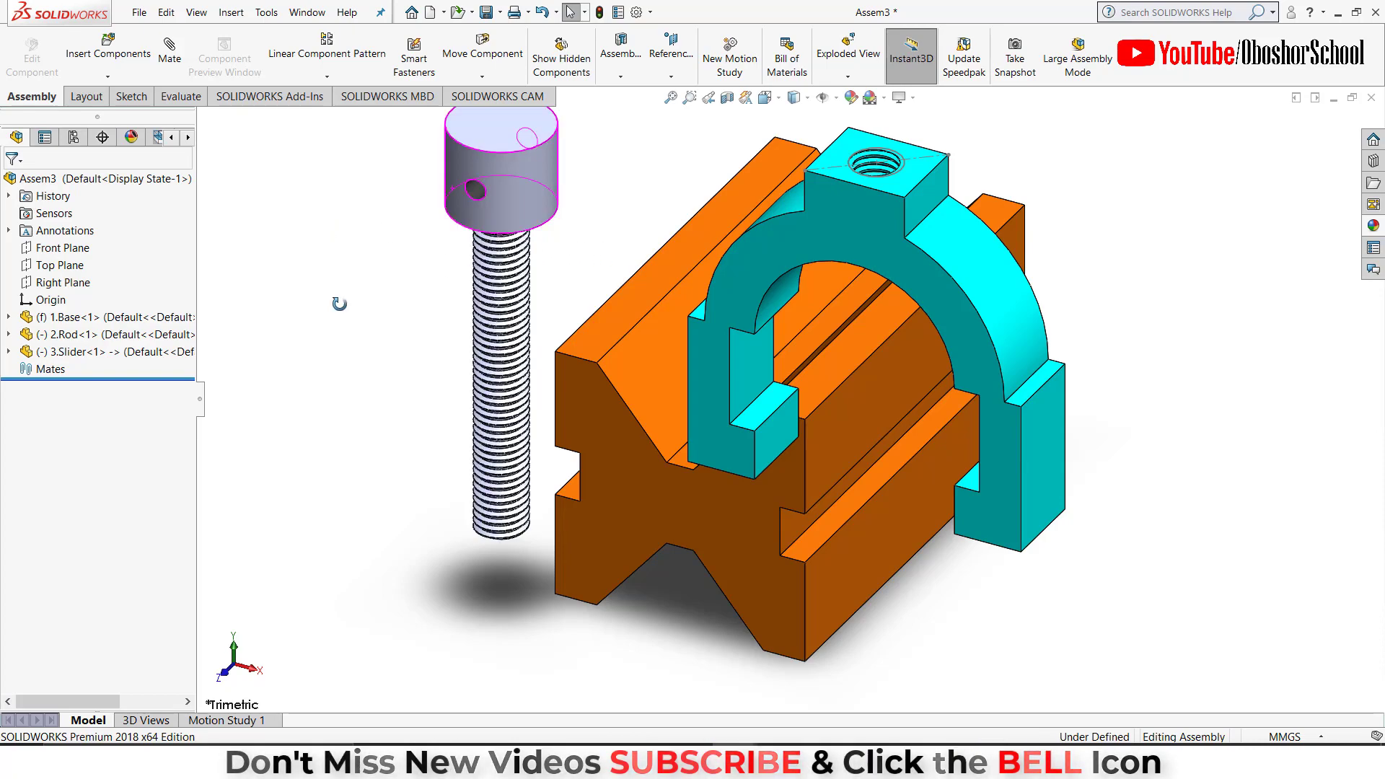
Drag the cyan slider near the base and bring up the Mate PropertyManager.
middle_drag(341, 310, 374, 325)
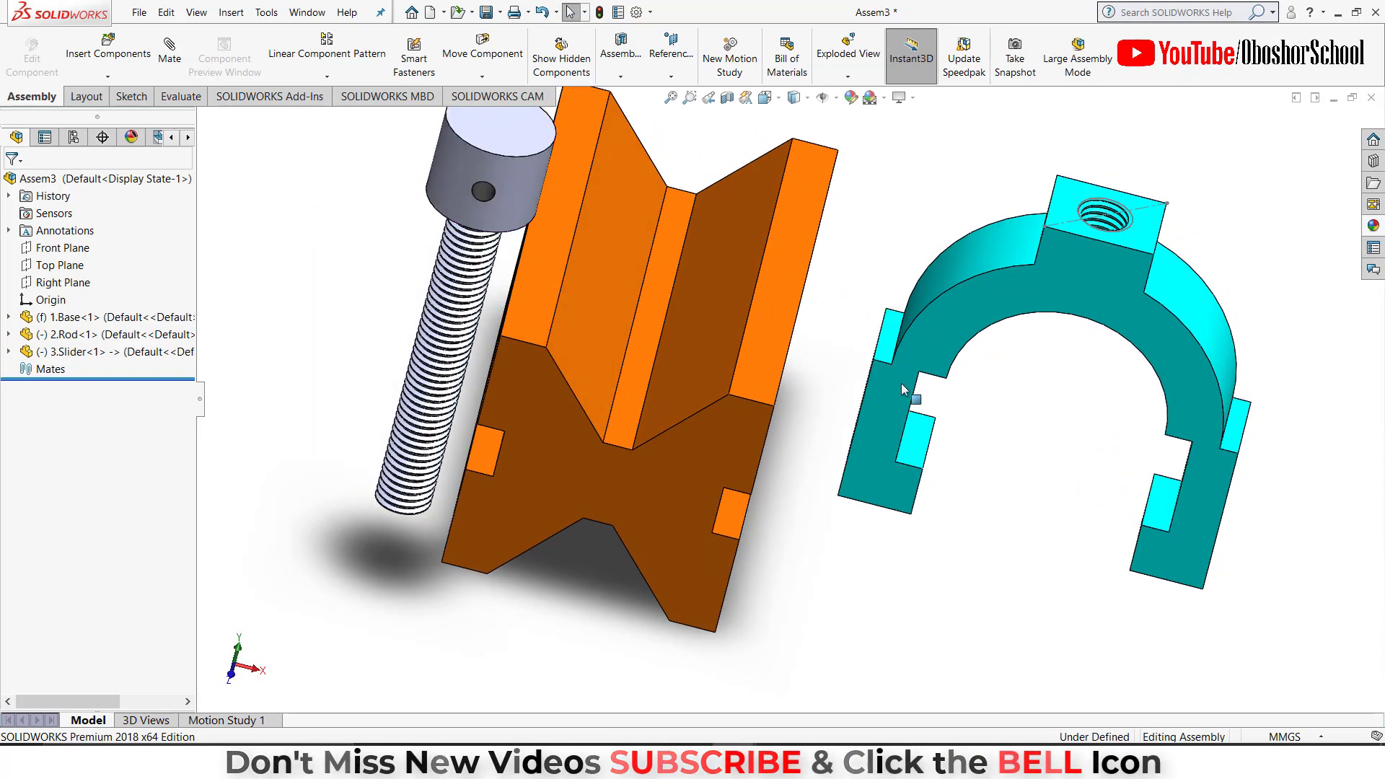
drag(958, 317, 617, 288)
click(168, 60)
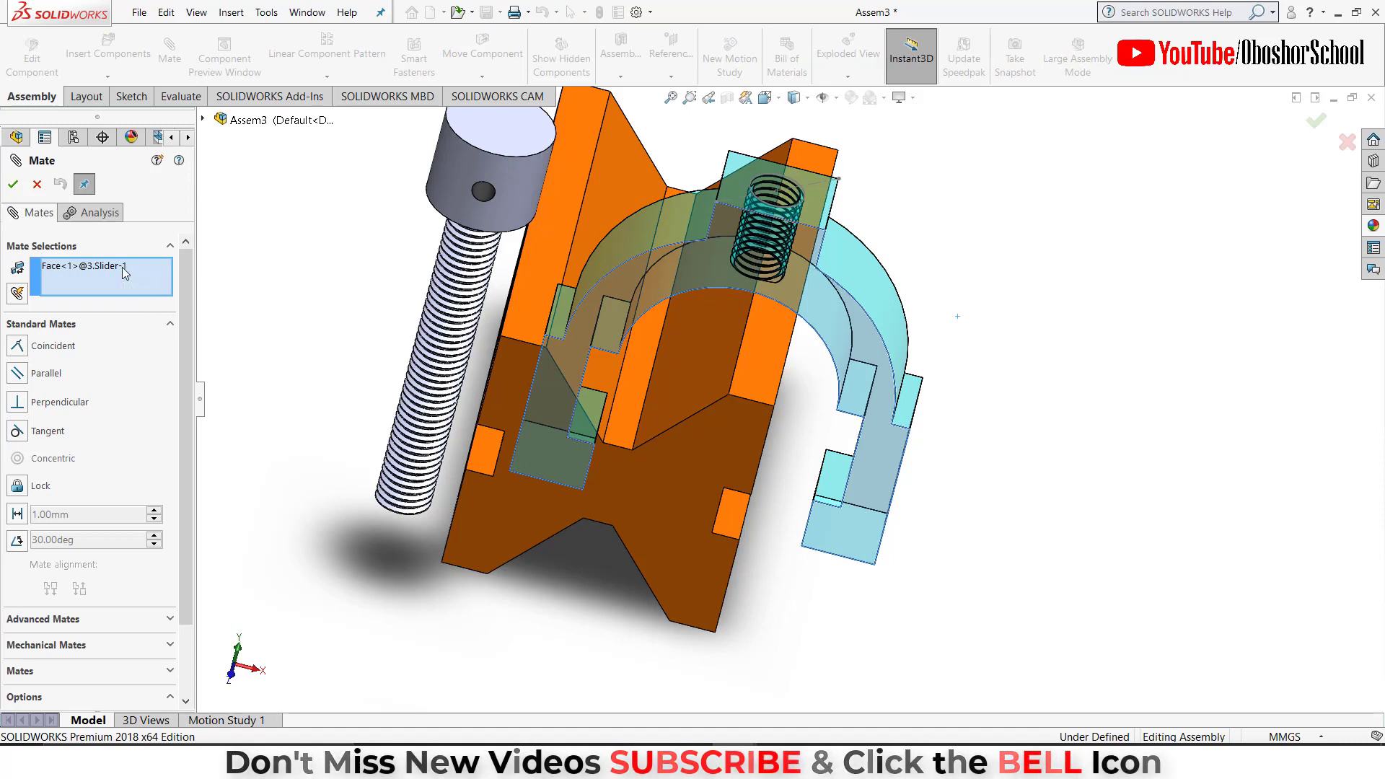
click(37, 184)
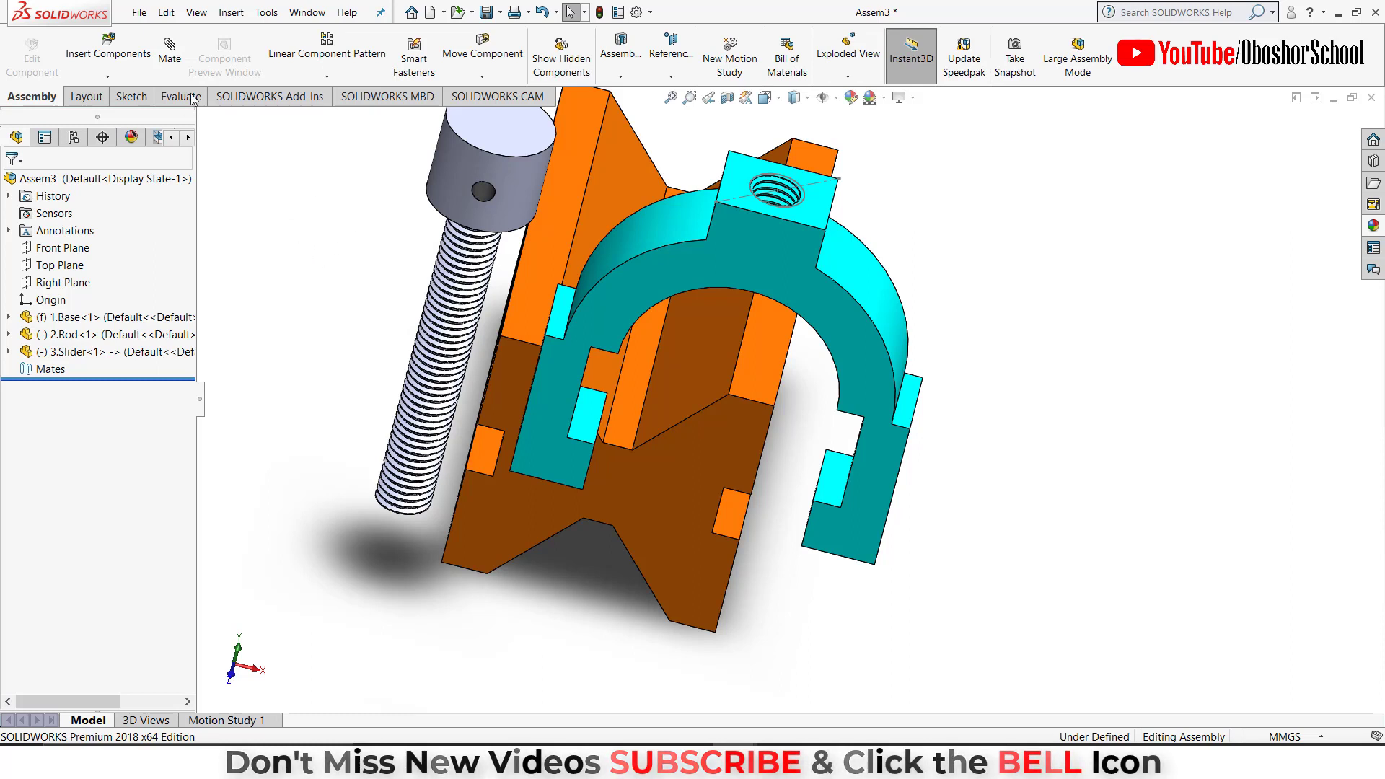
click(170, 53)
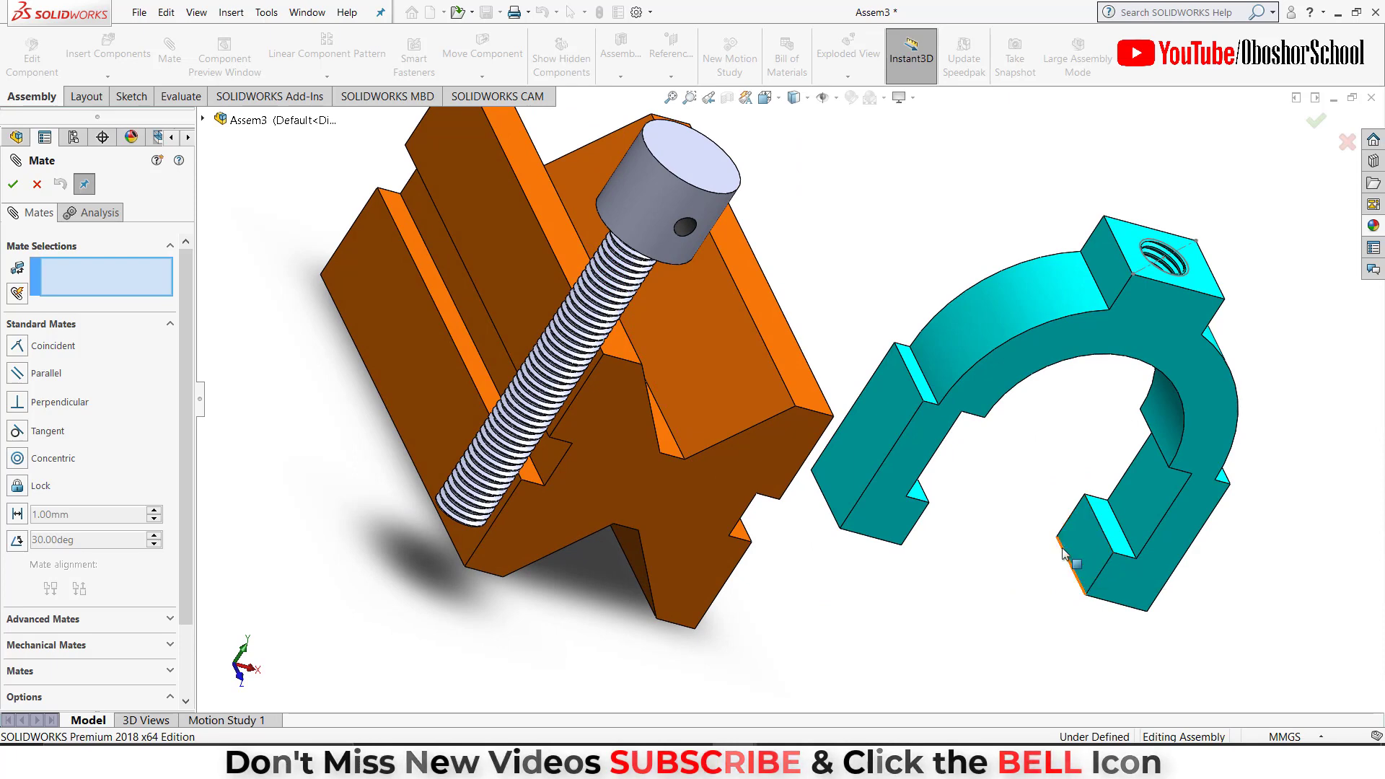
Mate a slider face coincident with a face in the V-base's slot.
click(1096, 567)
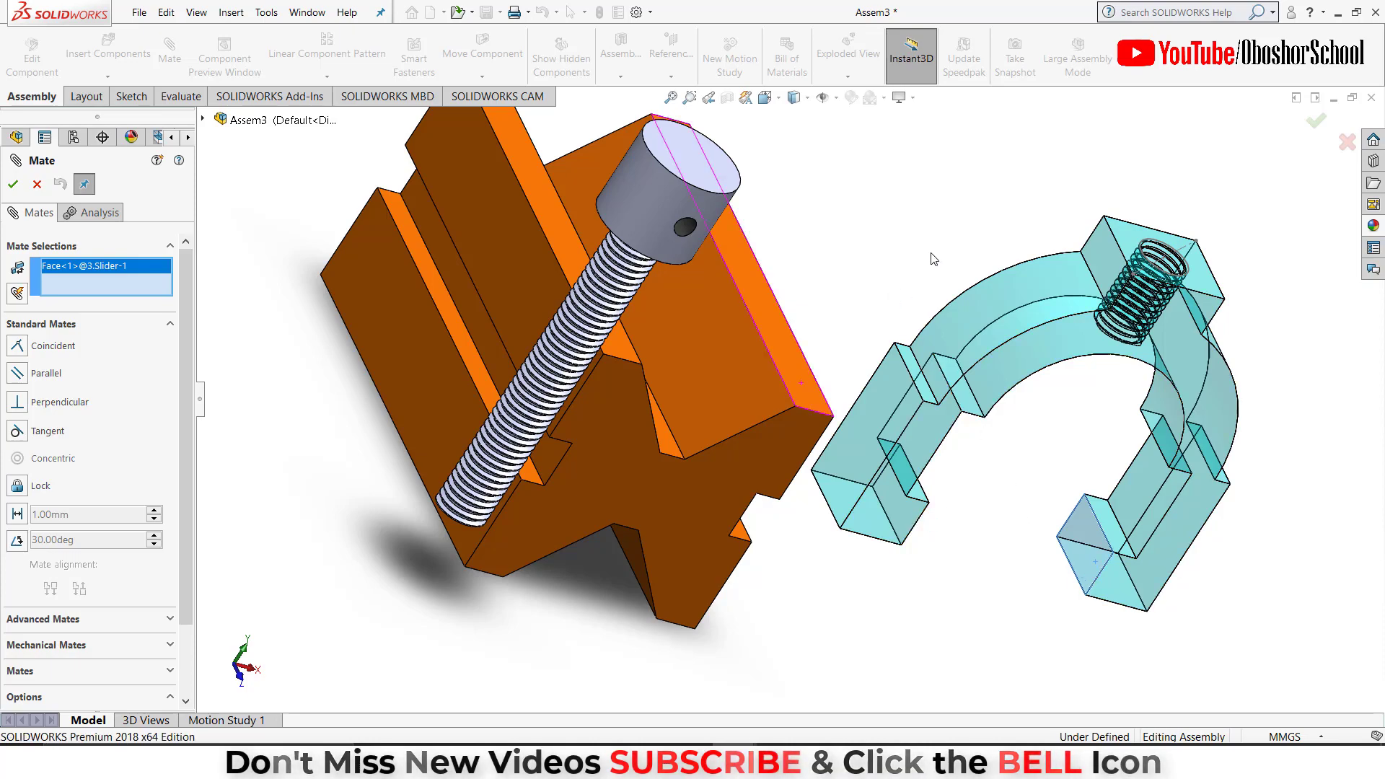
middle_drag(822, 241, 821, 240)
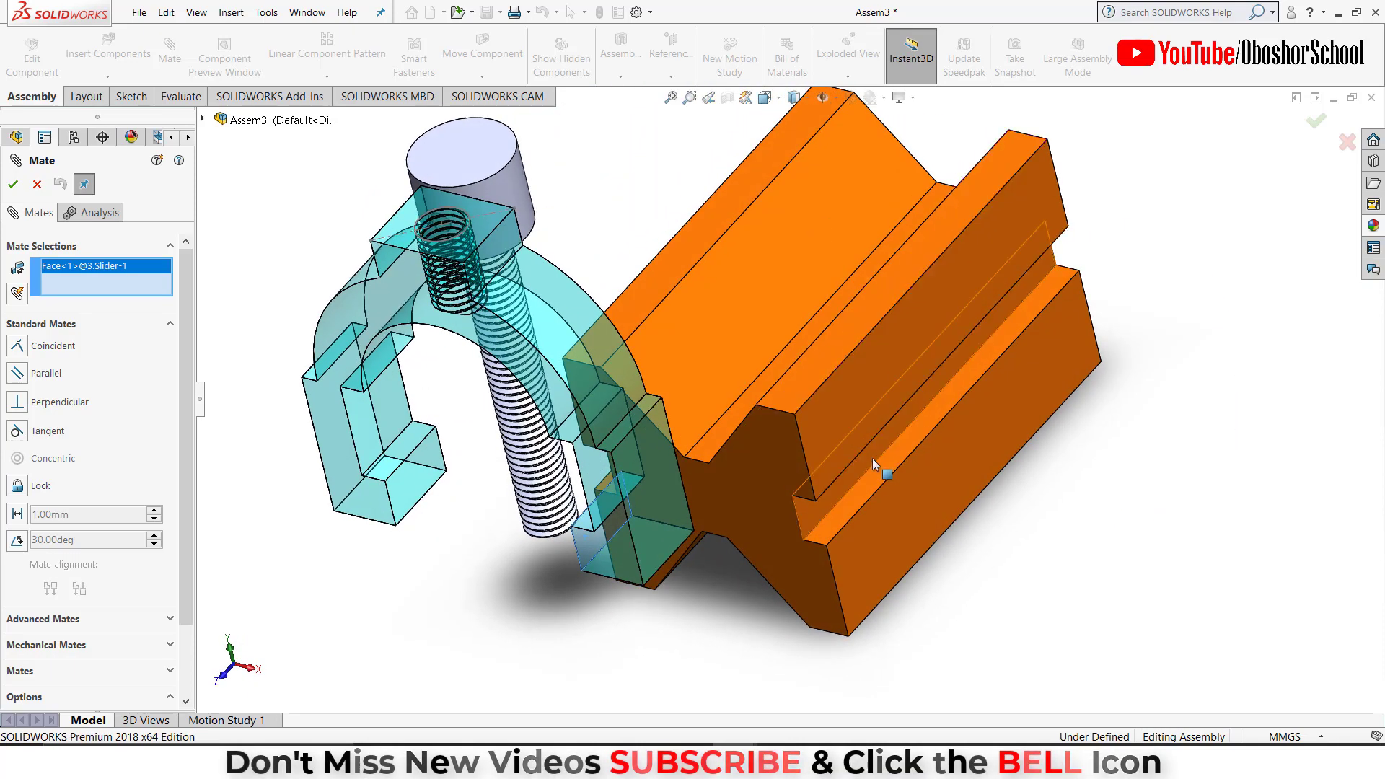
click(827, 508)
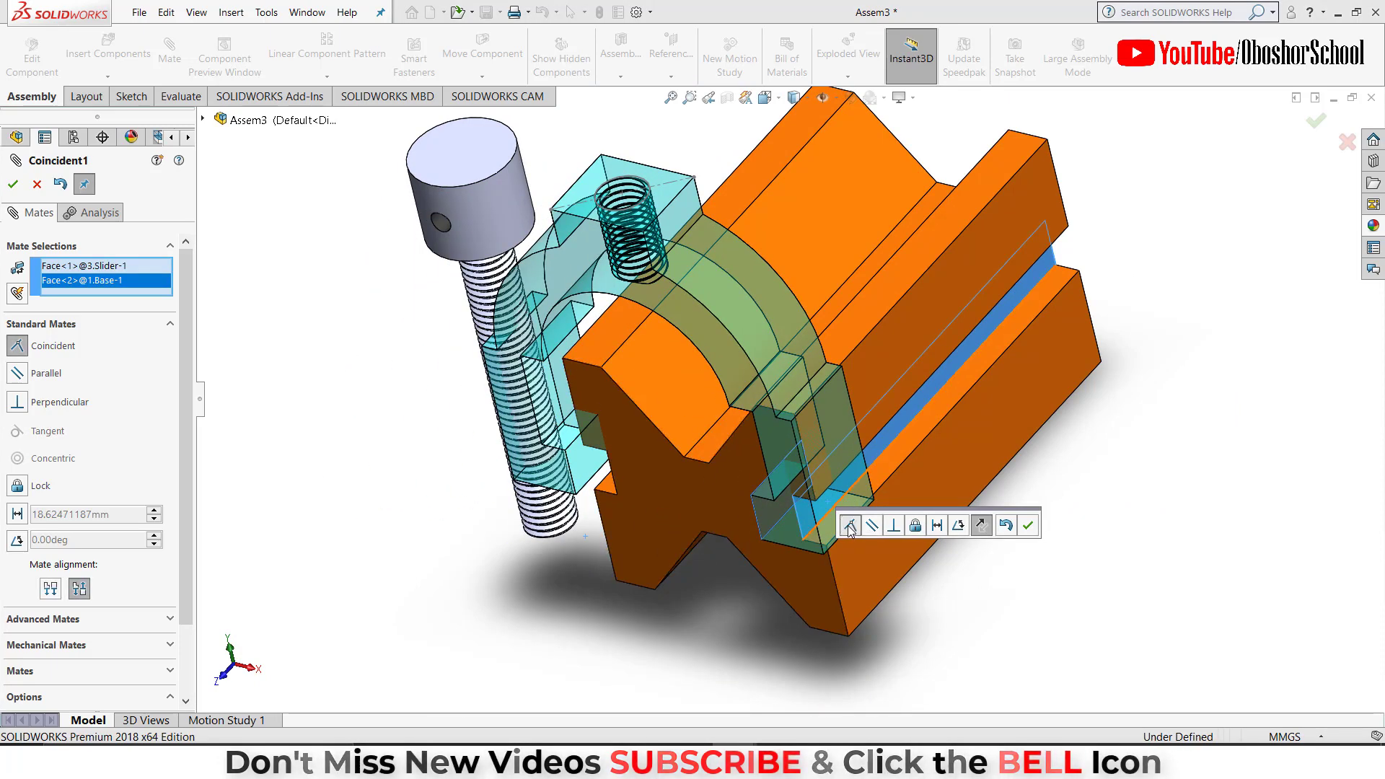
click(1027, 525)
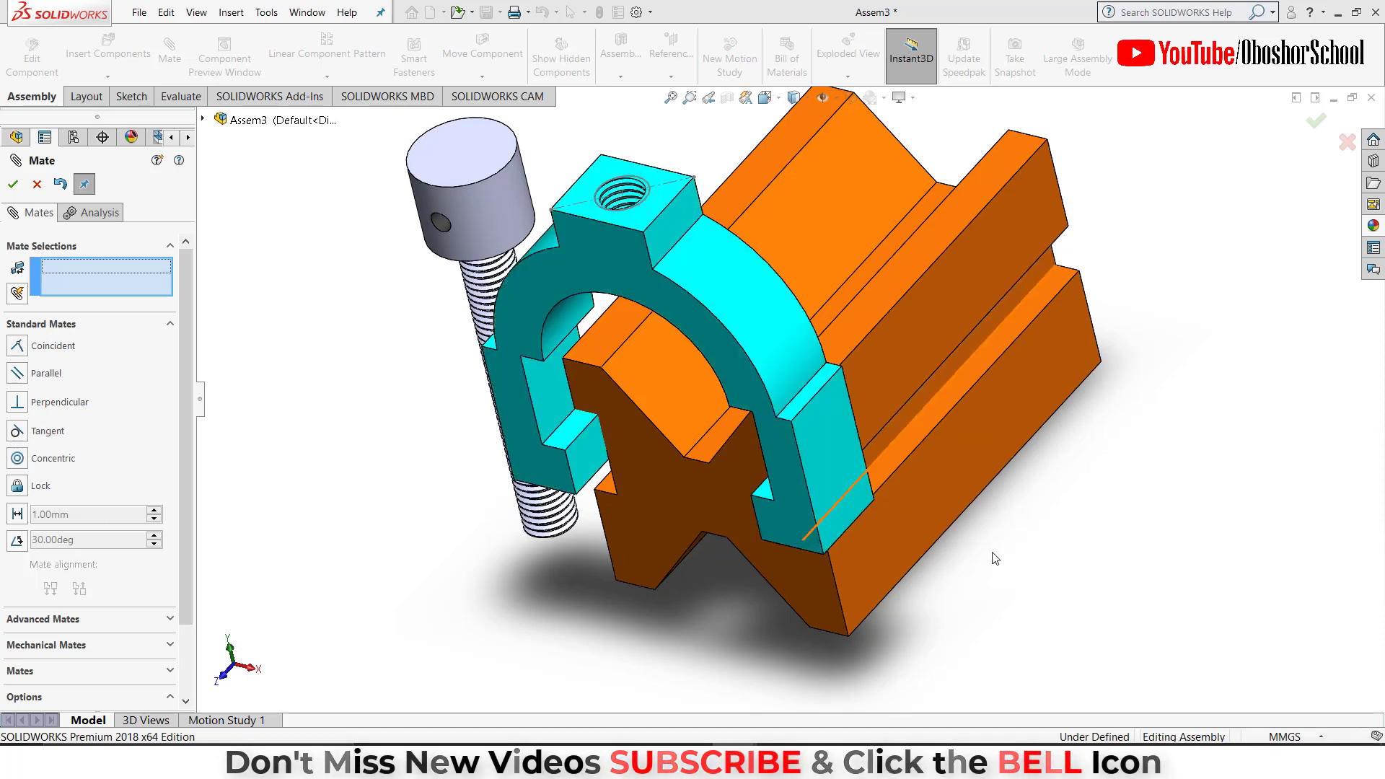
Add a second coincident mate between another base face and the cyan clamp face.
click(915, 433)
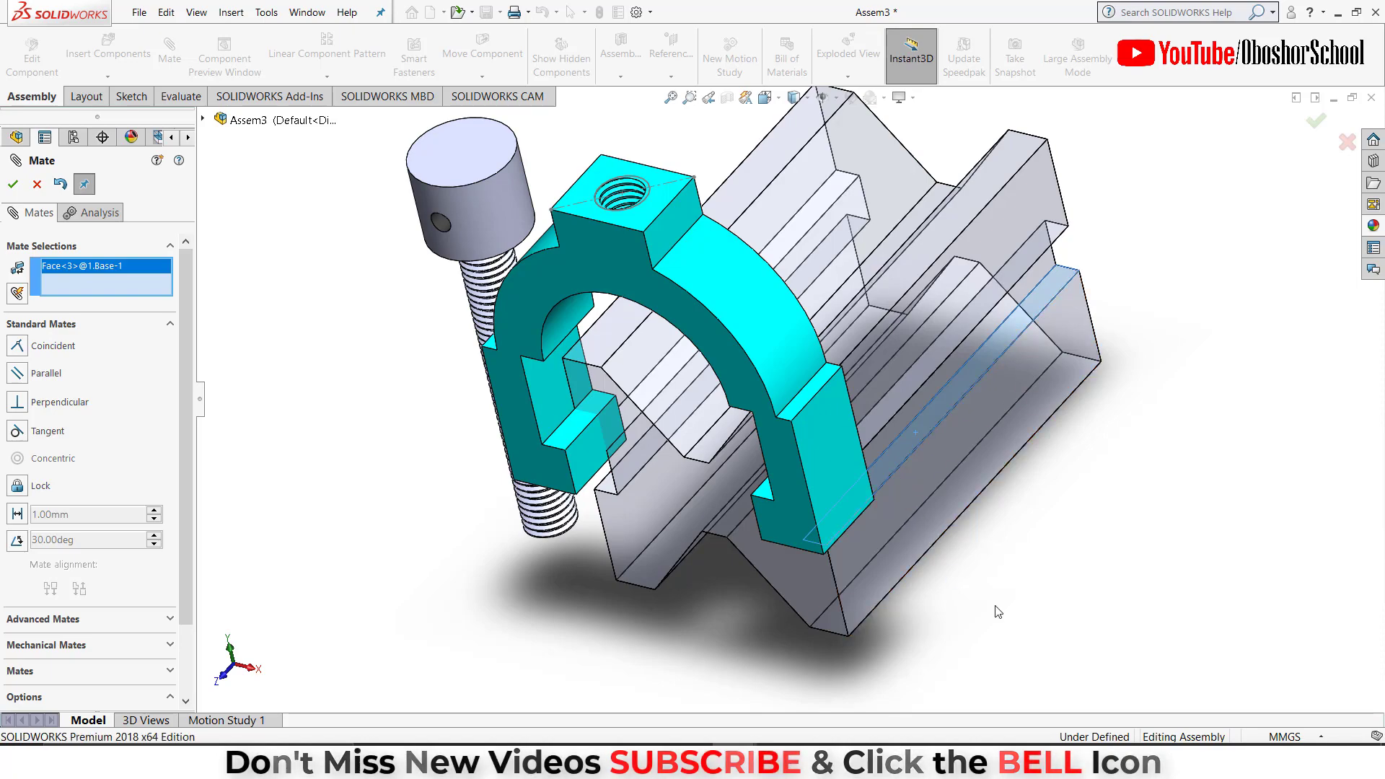
mouse_move(992, 609)
middle_down()
mouse_move(967, 361)
mouse_move(904, 347)
middle_up()
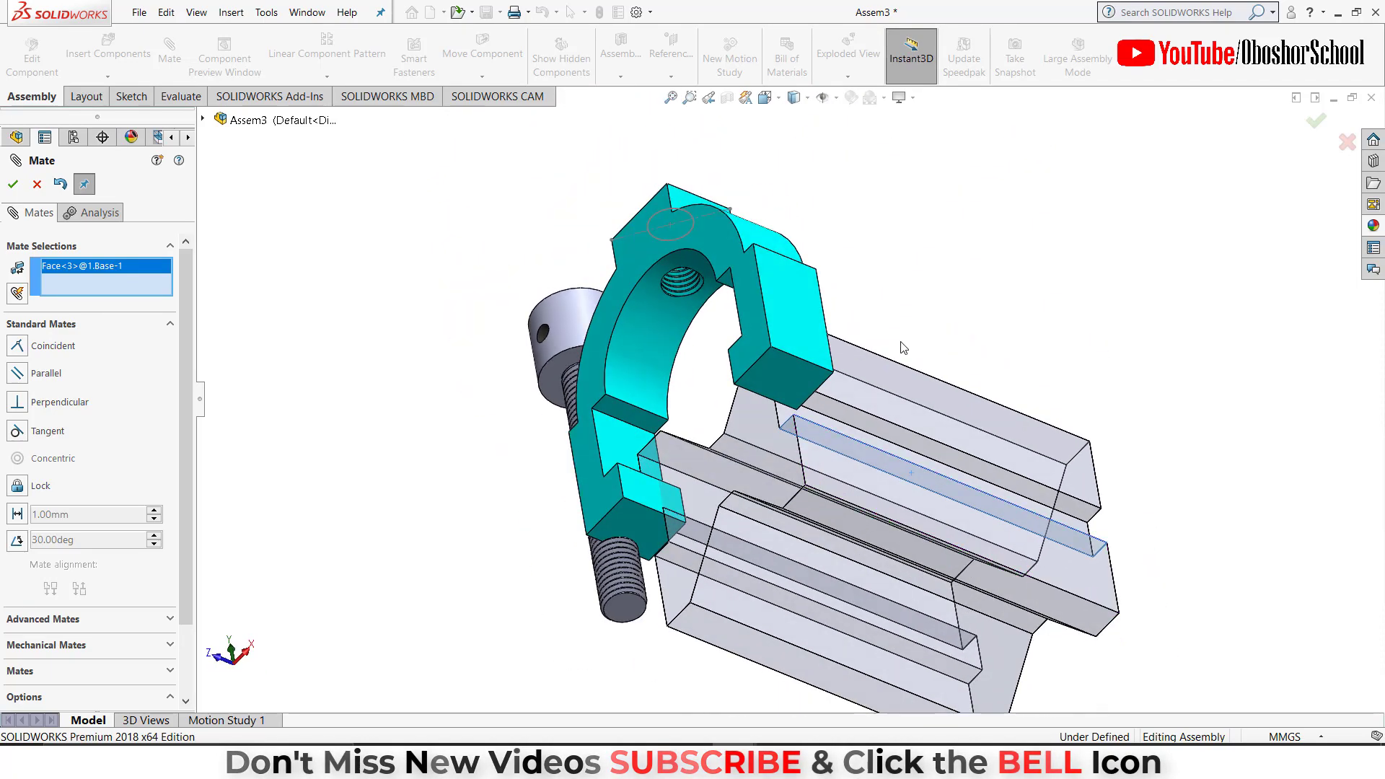
click(793, 381)
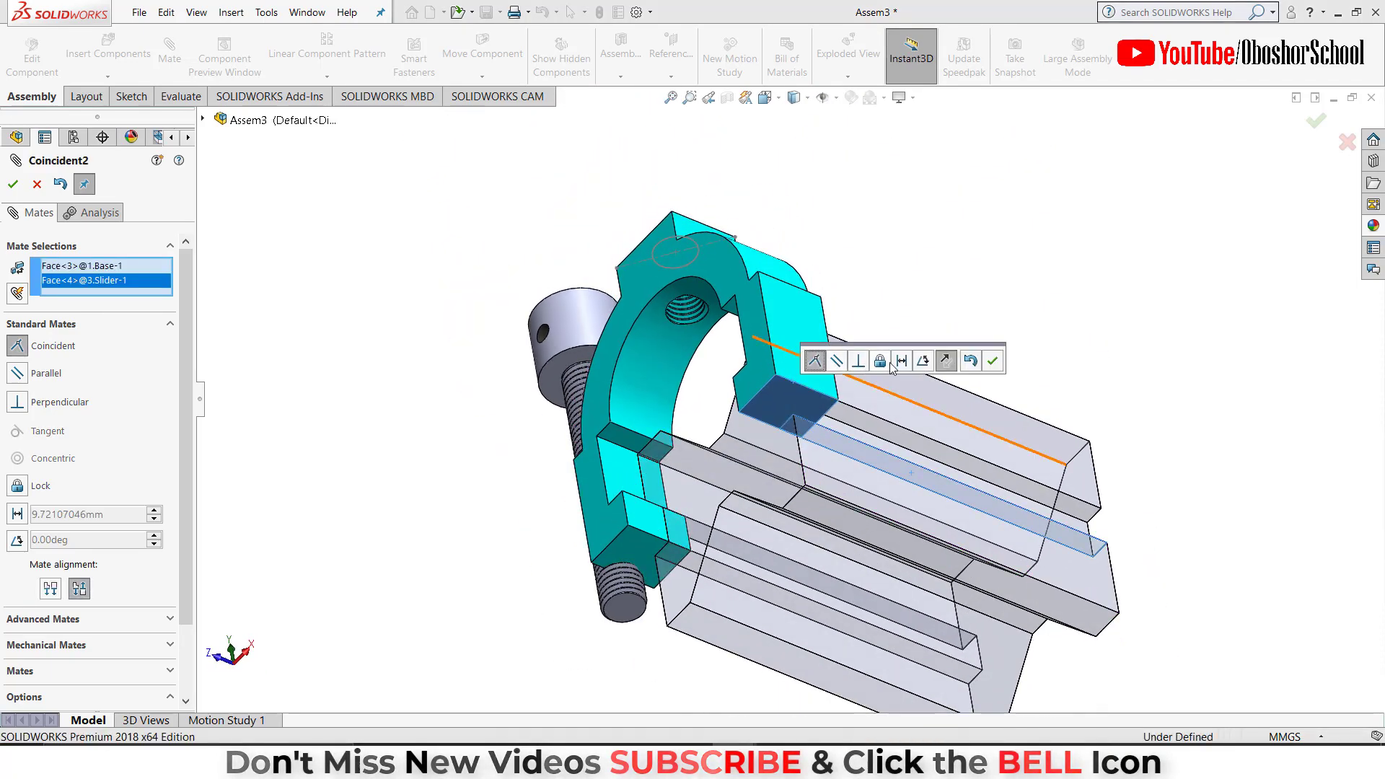
click(992, 361)
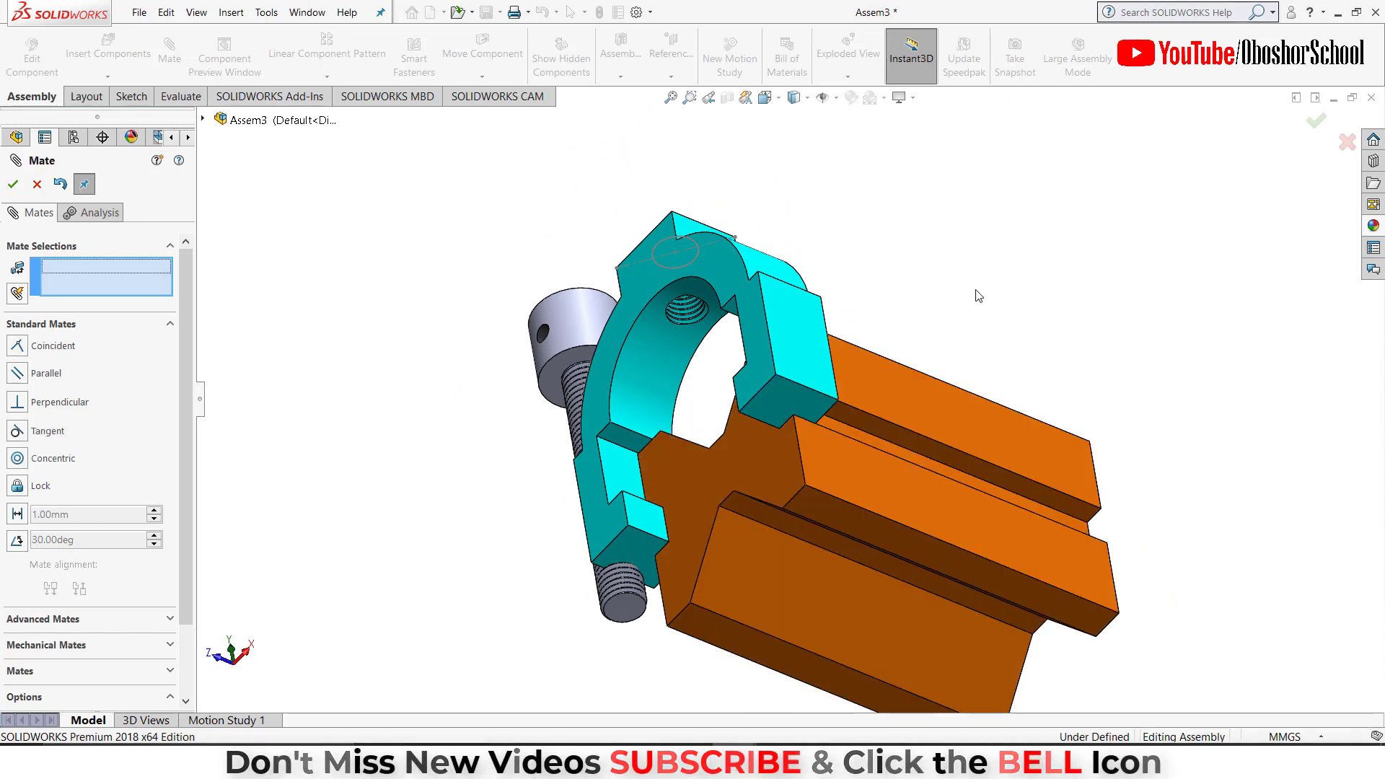
Drag the cyan clamp along the orange base to check that it slides.
mouse_move(974, 312)
middle_down()
mouse_move(927, 418)
mouse_move(790, 262)
middle_up()
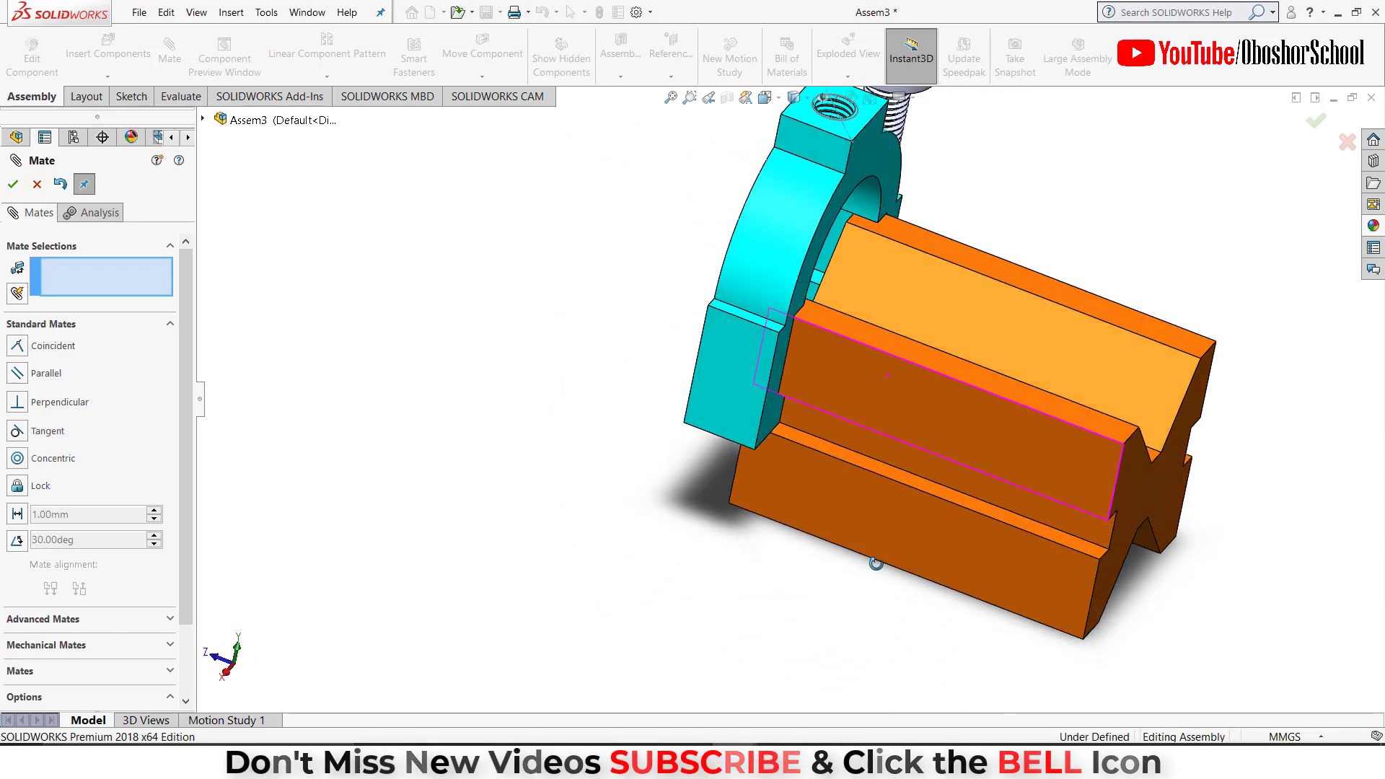
drag(780, 249, 876, 276)
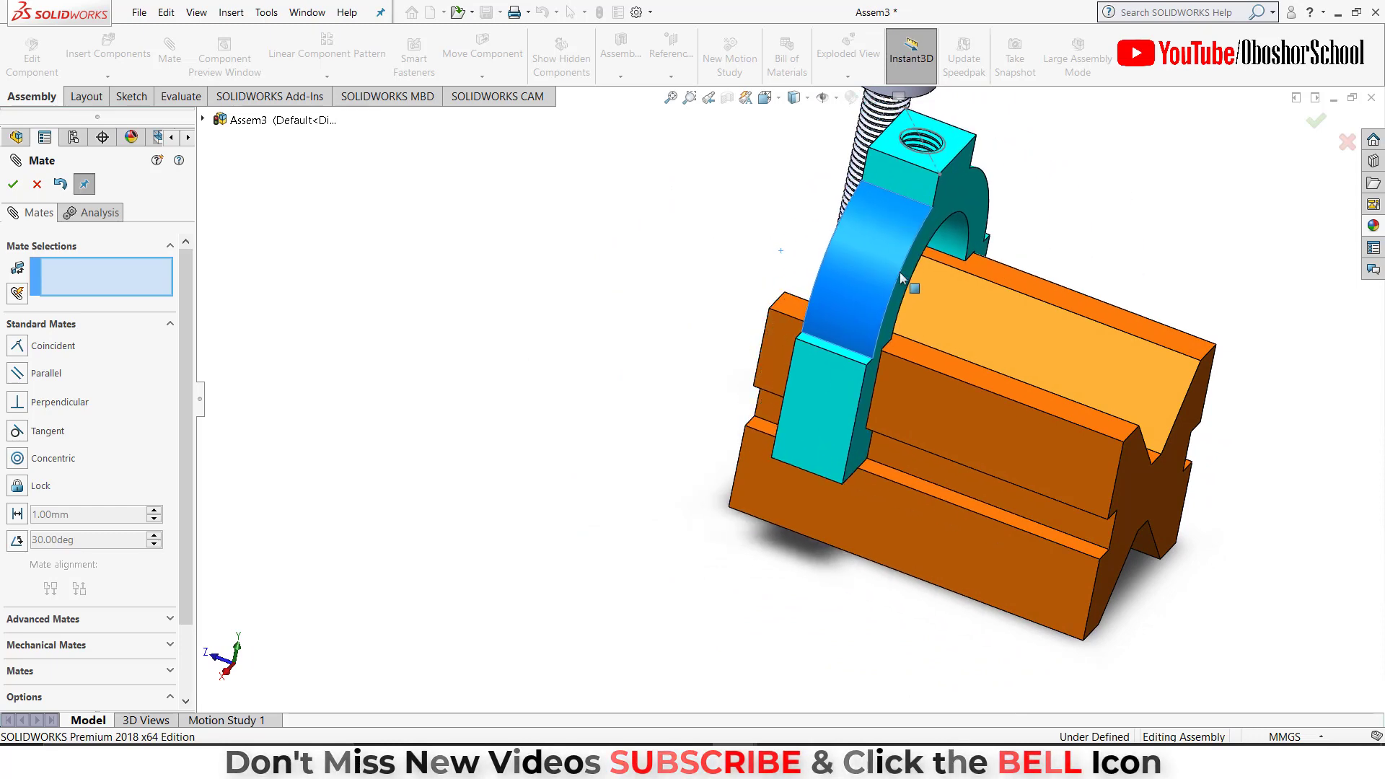
drag(877, 276, 932, 284)
mouse_move(1118, 235)
middle_down()
mouse_move(1097, 217)
mouse_move(1072, 266)
middle_up()
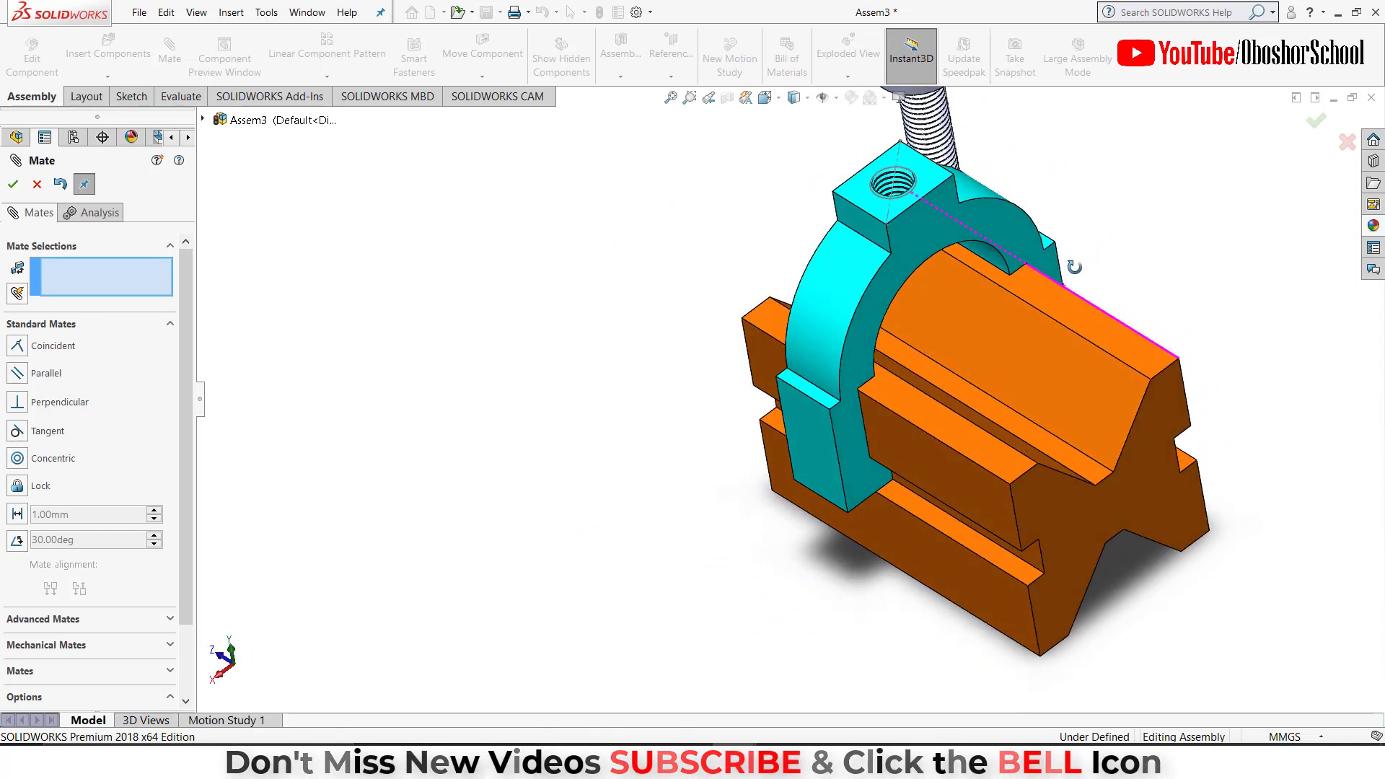
Mate the rod's top circular edge concentric with the clamp's hole edge.
click(670, 97)
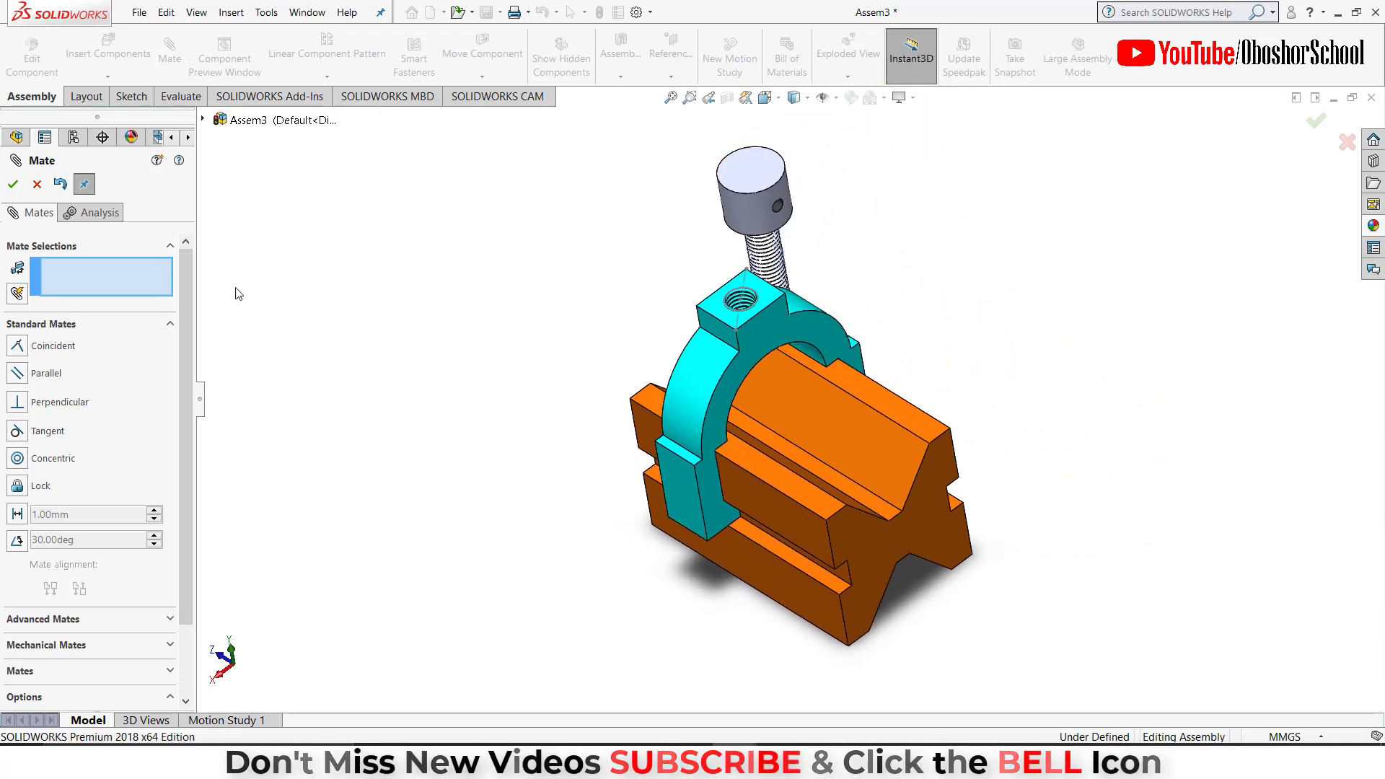
click(751, 193)
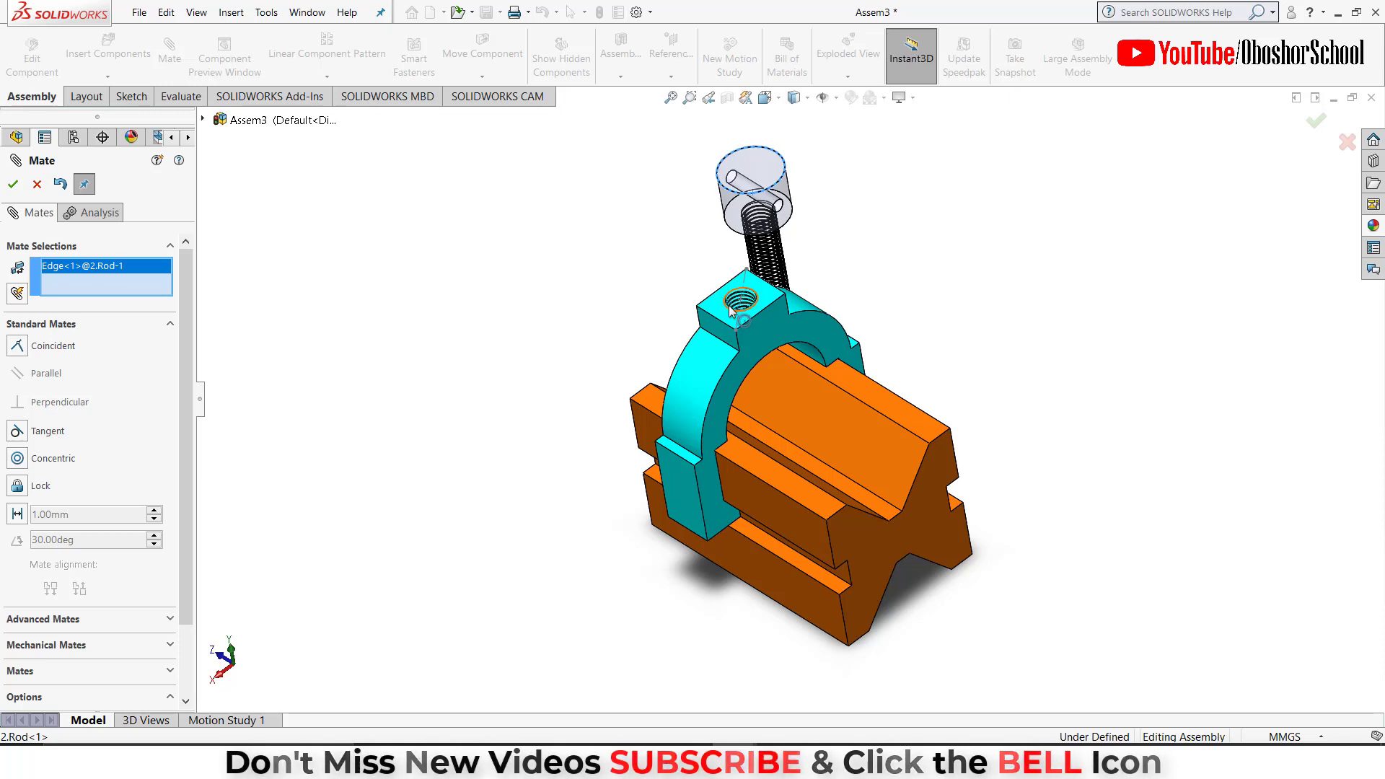
click(730, 310)
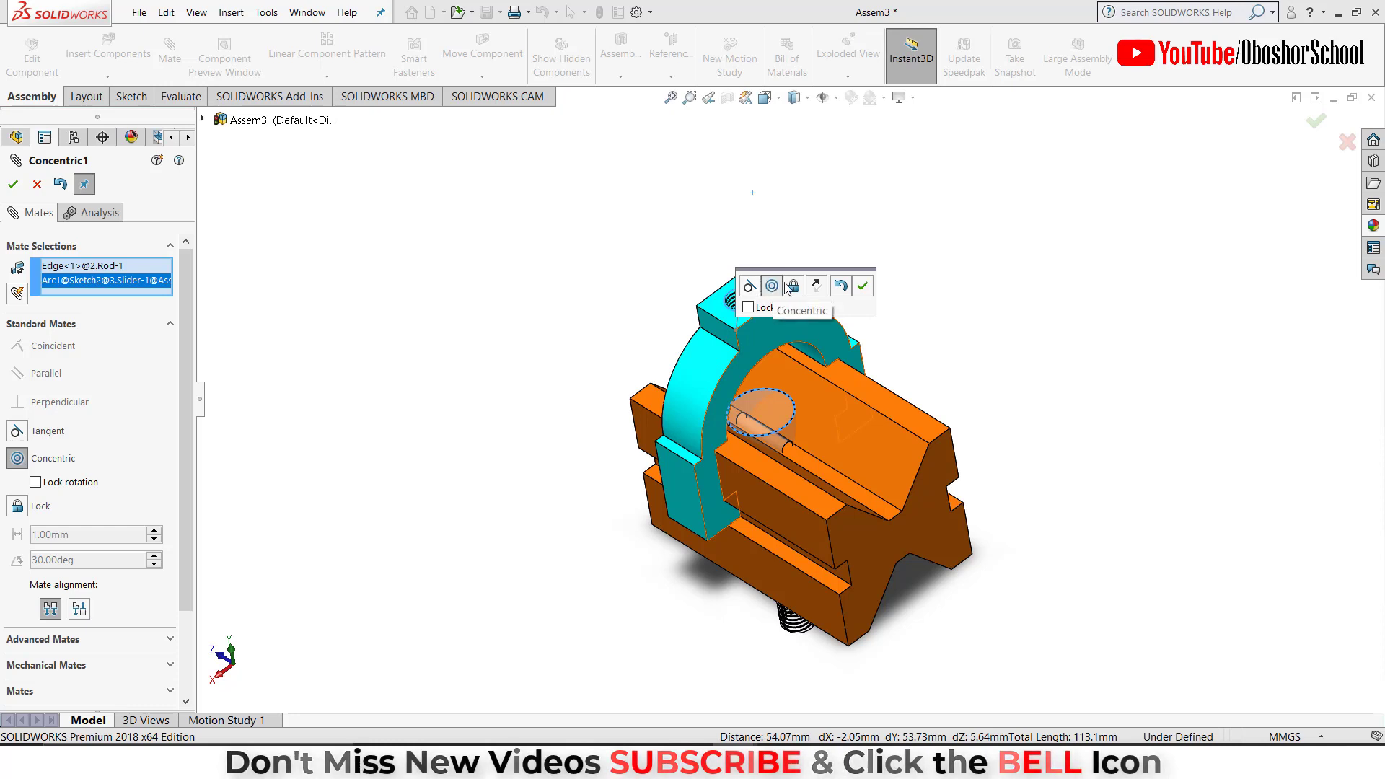
click(862, 285)
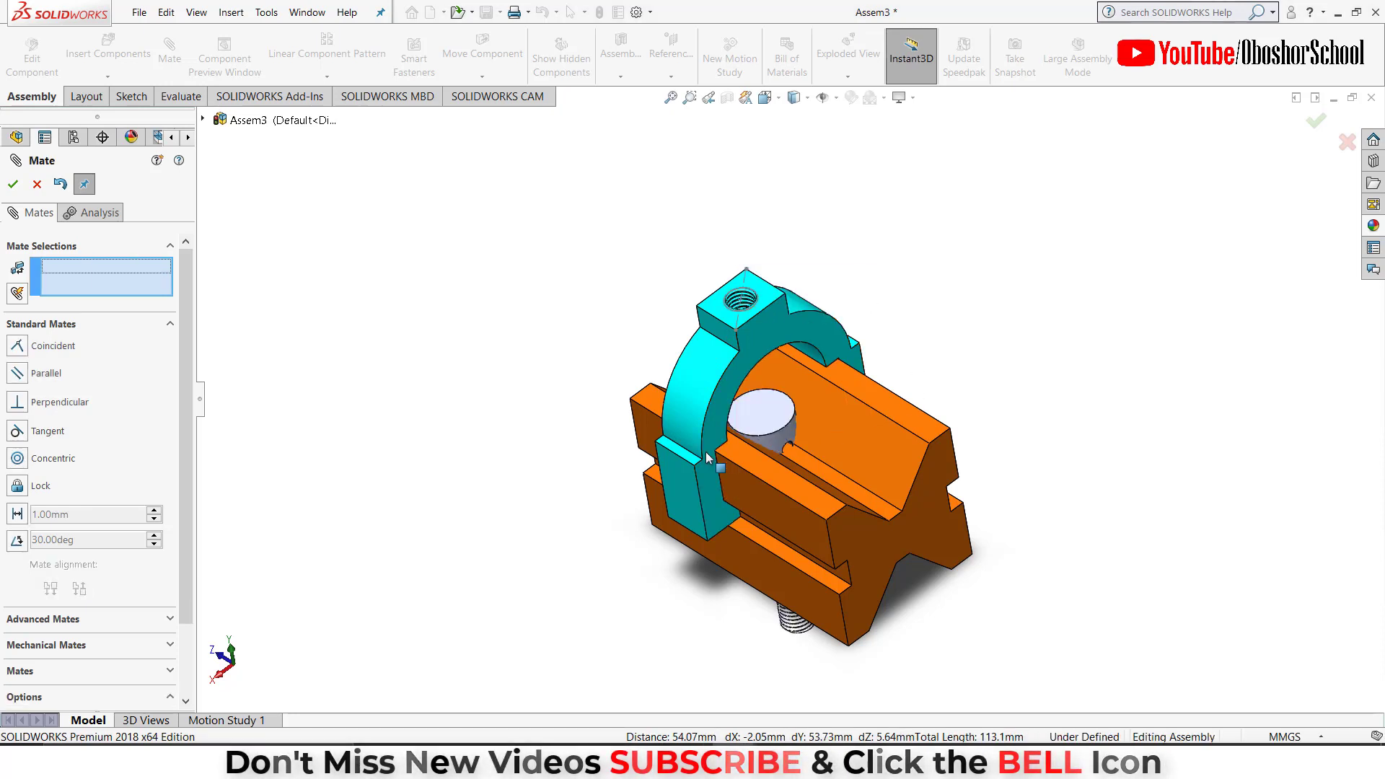
Pull the rod up so it stands above the cyan clamp, then fit the view.
mouse_move(543, 486)
middle_down()
mouse_move(587, 405)
mouse_move(572, 355)
mouse_move(510, 334)
mouse_move(476, 368)
middle_up()
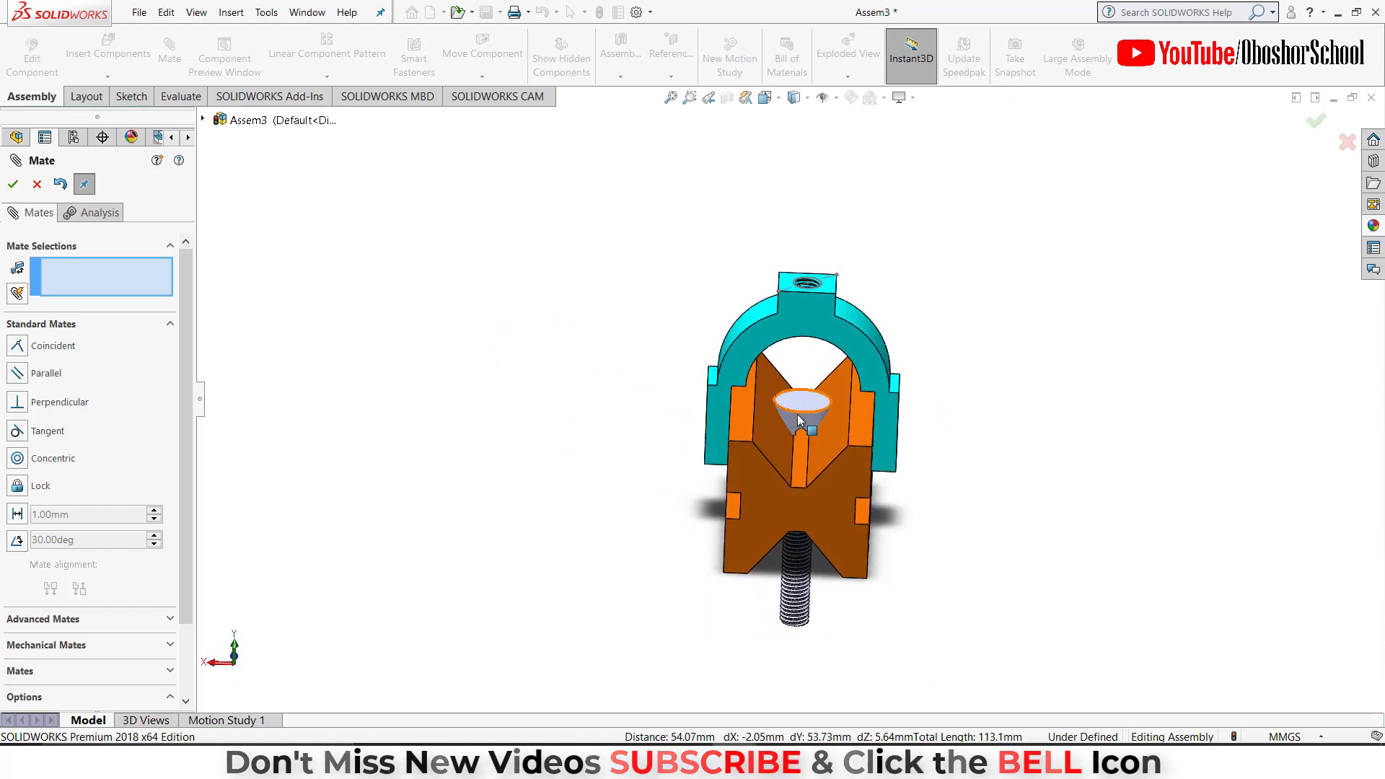
drag(791, 421, 814, 6)
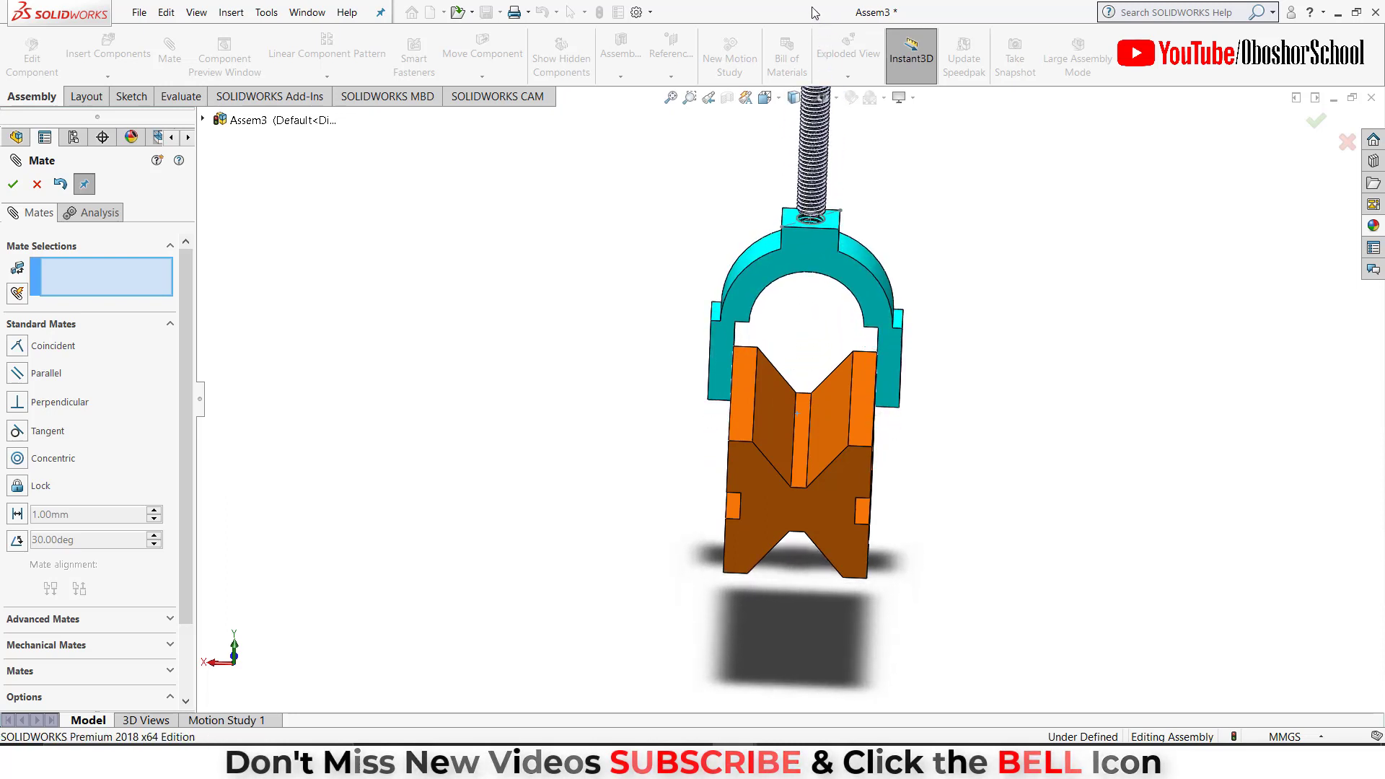
middle_drag(878, 179, 822, 144)
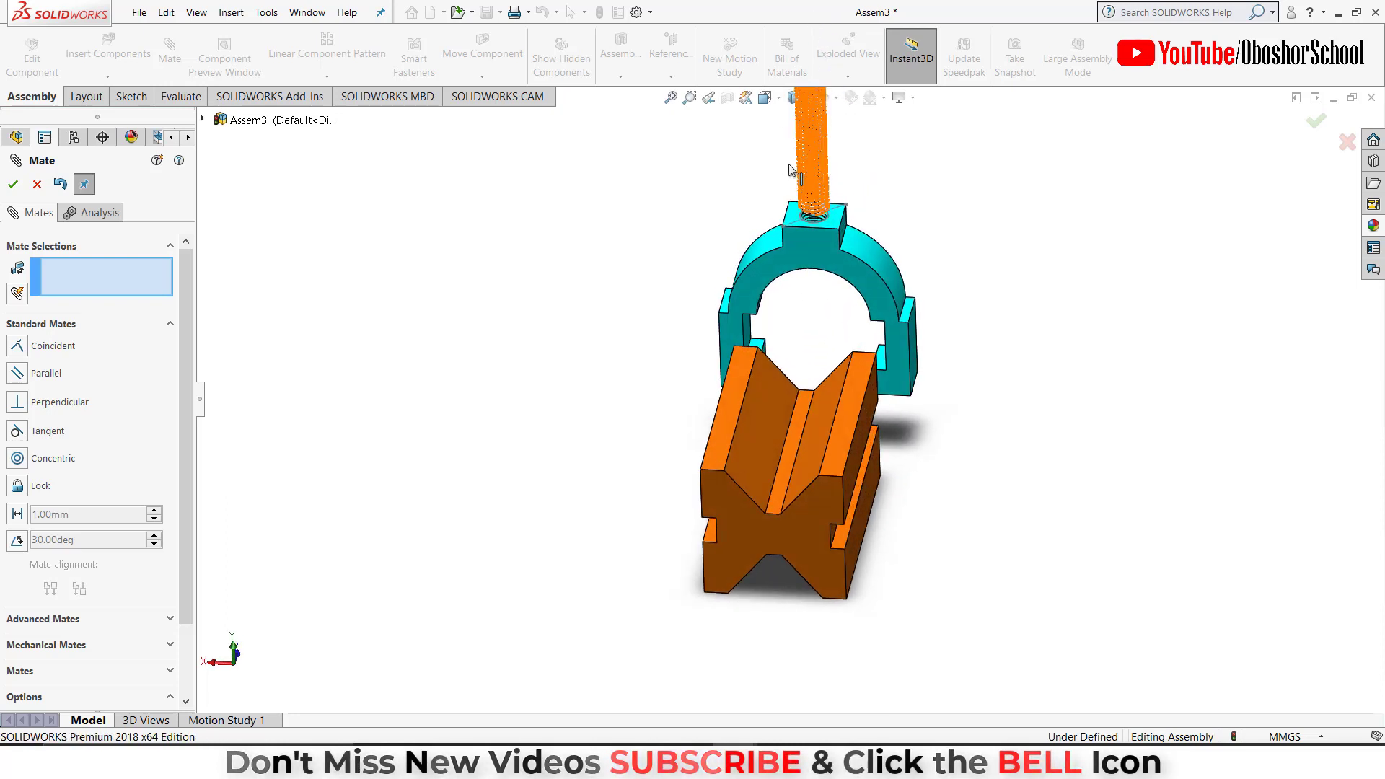
click(673, 101)
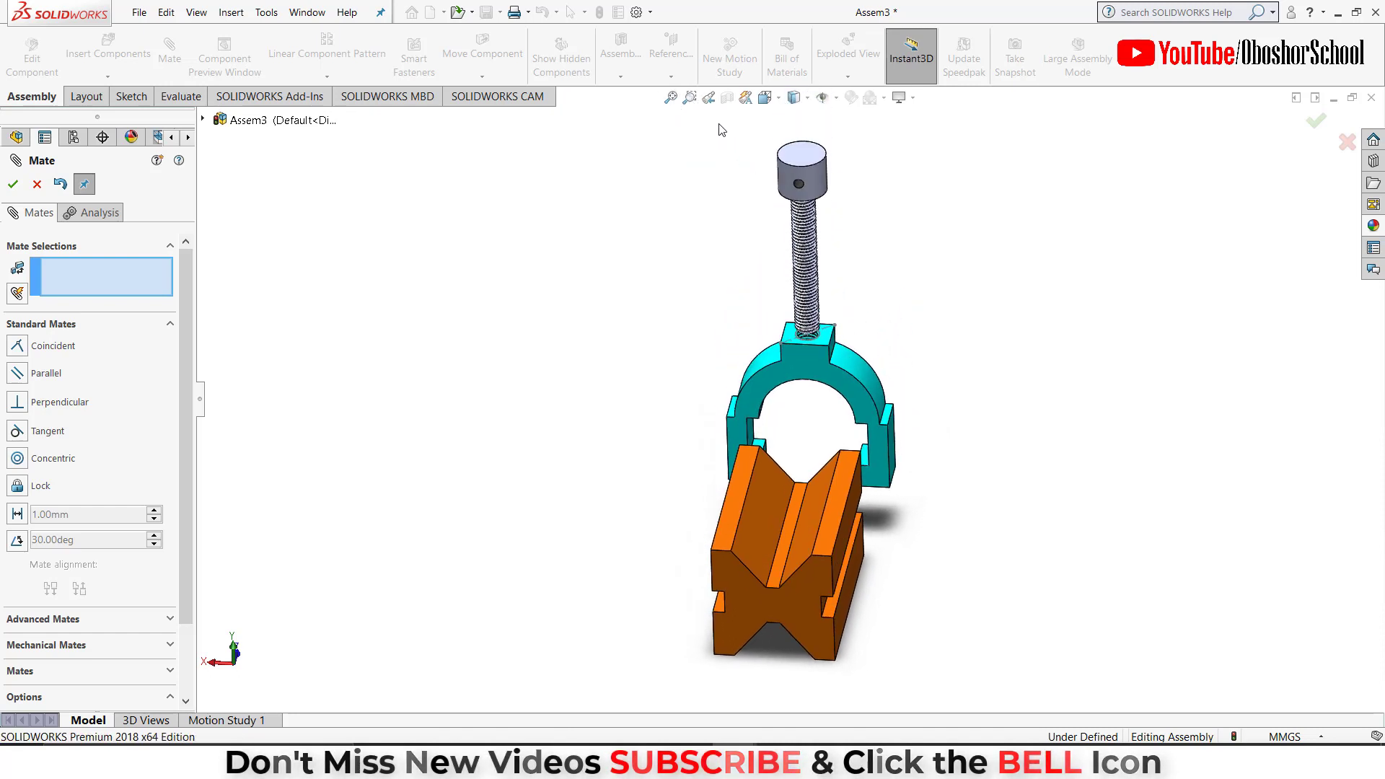
Choose the Screw mechanical mate and zoom in on the rod tip and clamp top.
click(695, 101)
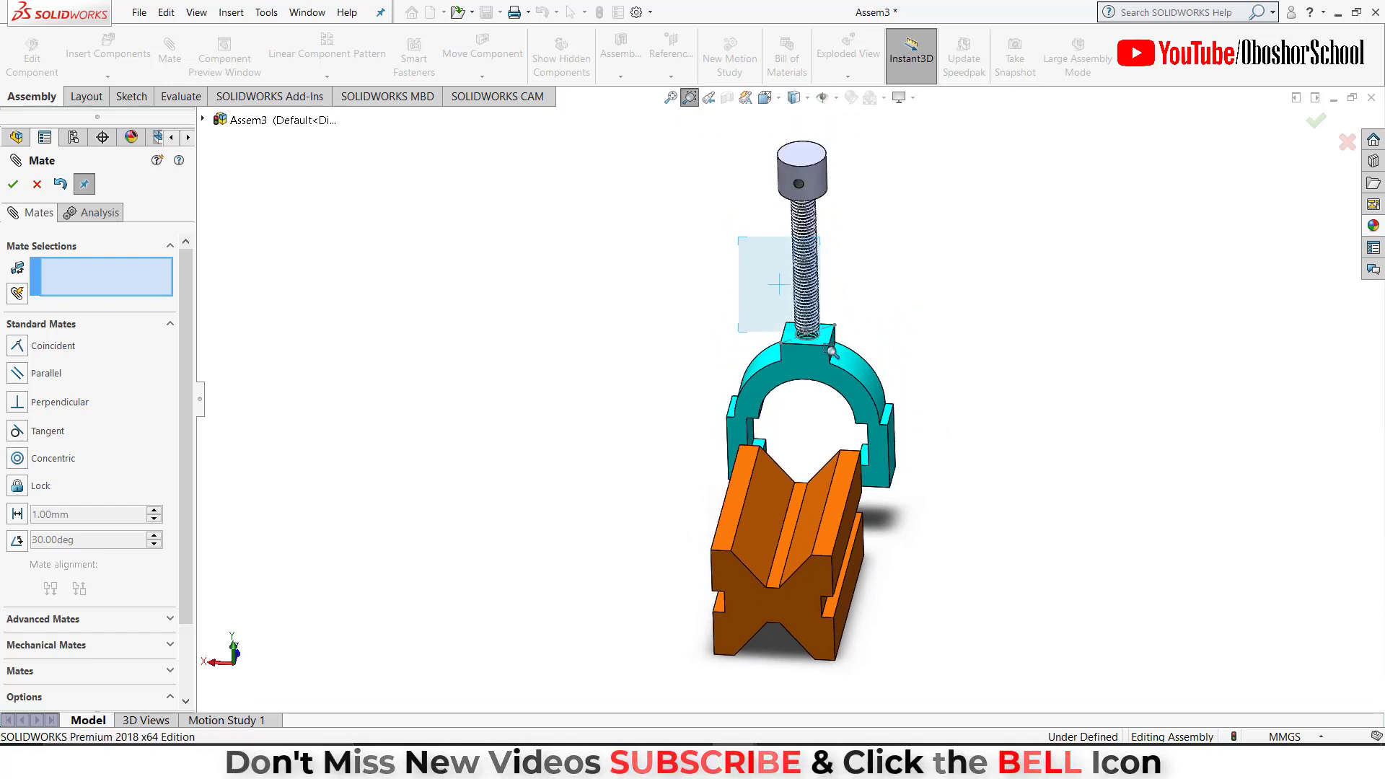
drag(738, 235, 851, 379)
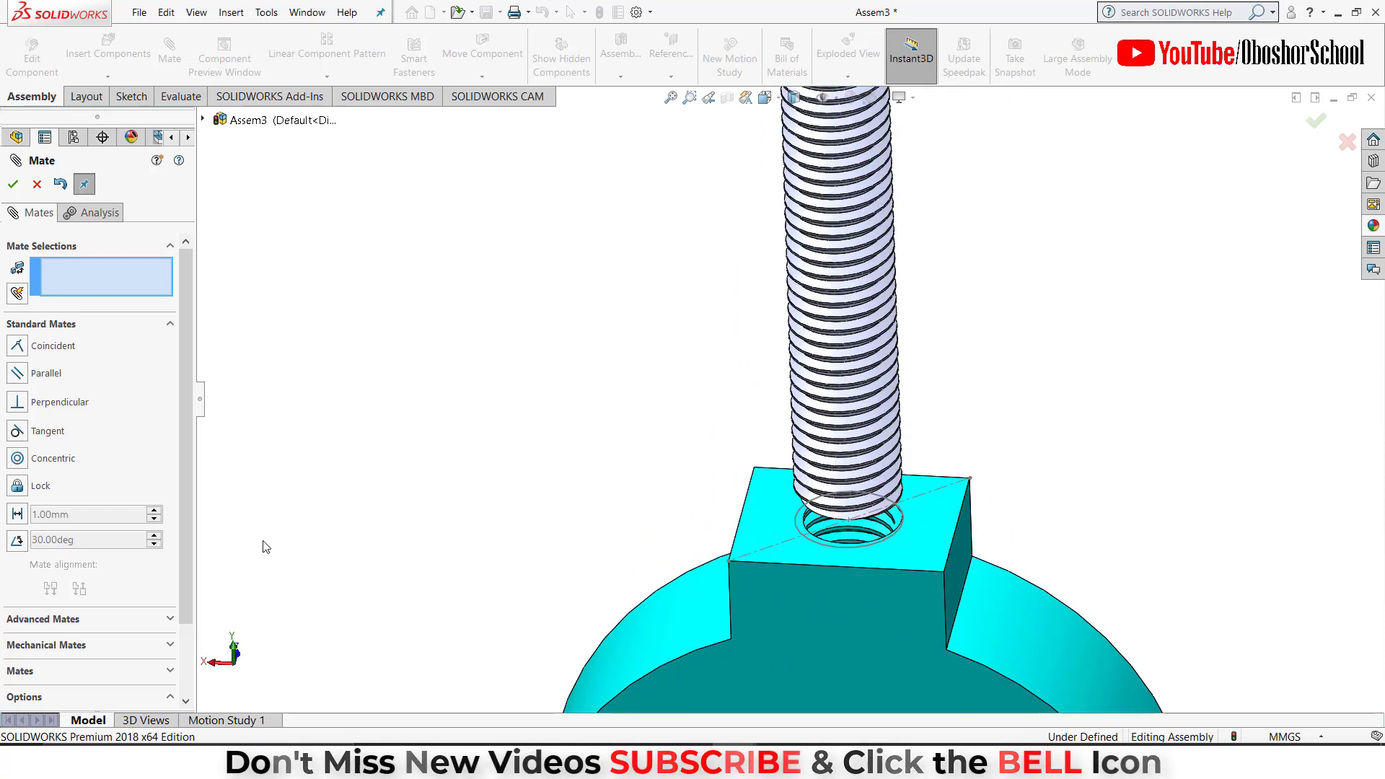
click(164, 644)
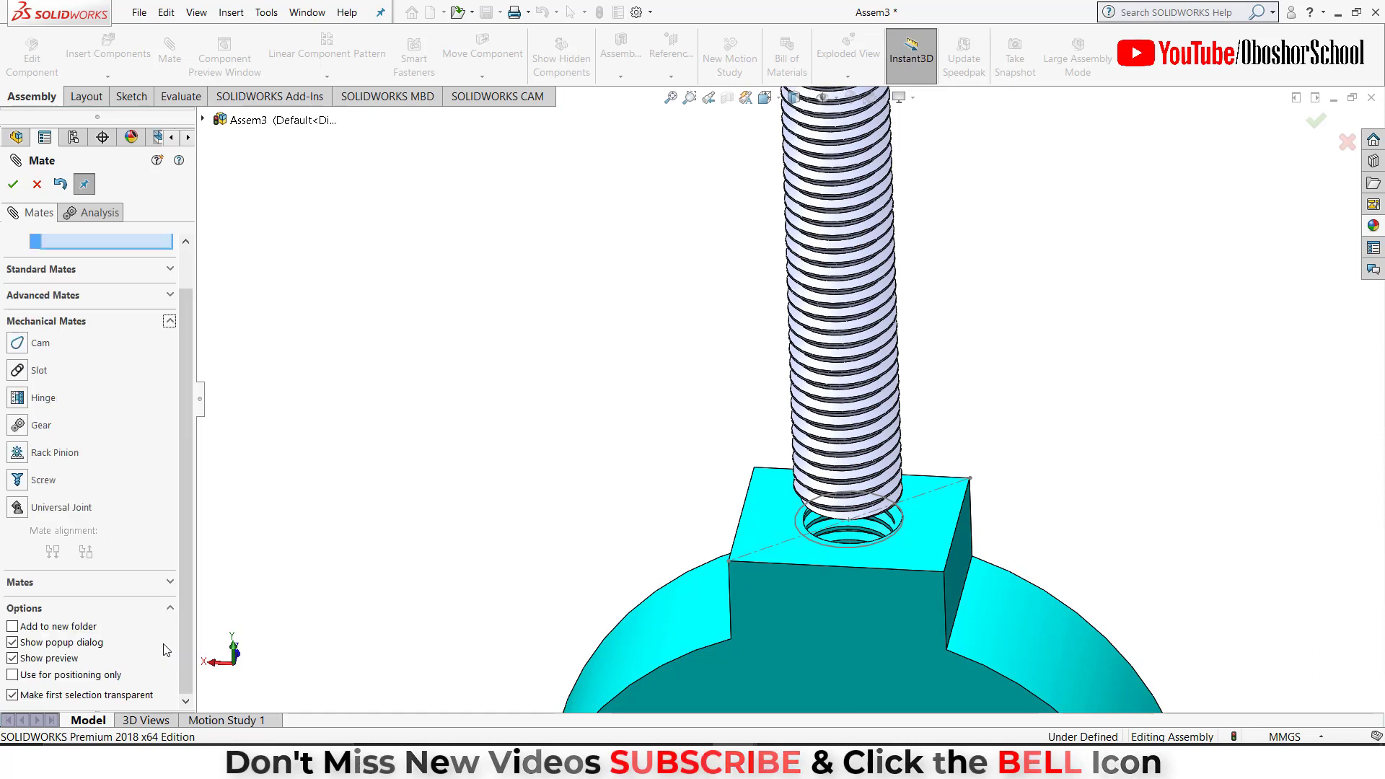
click(18, 481)
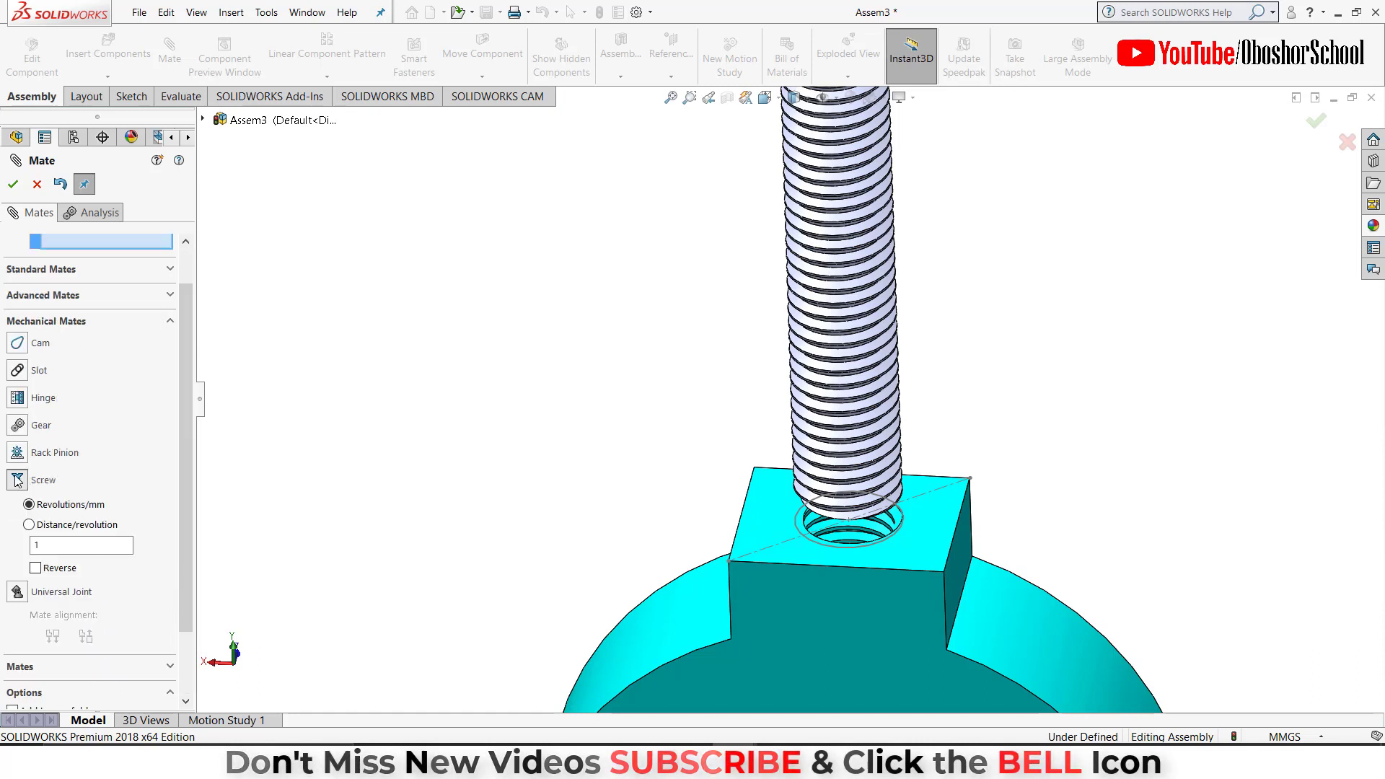
scroll(187, 327, up, 2)
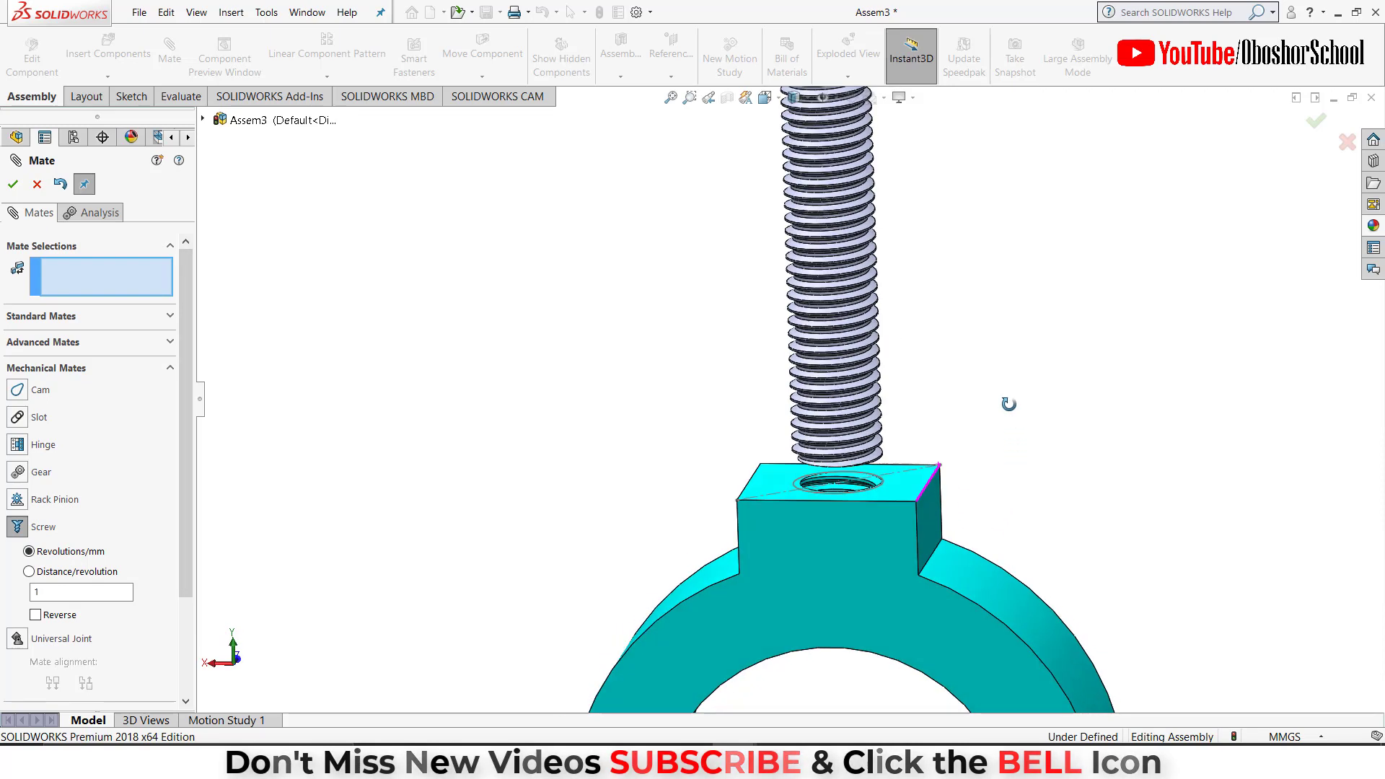
middle_drag(1013, 478, 998, 364)
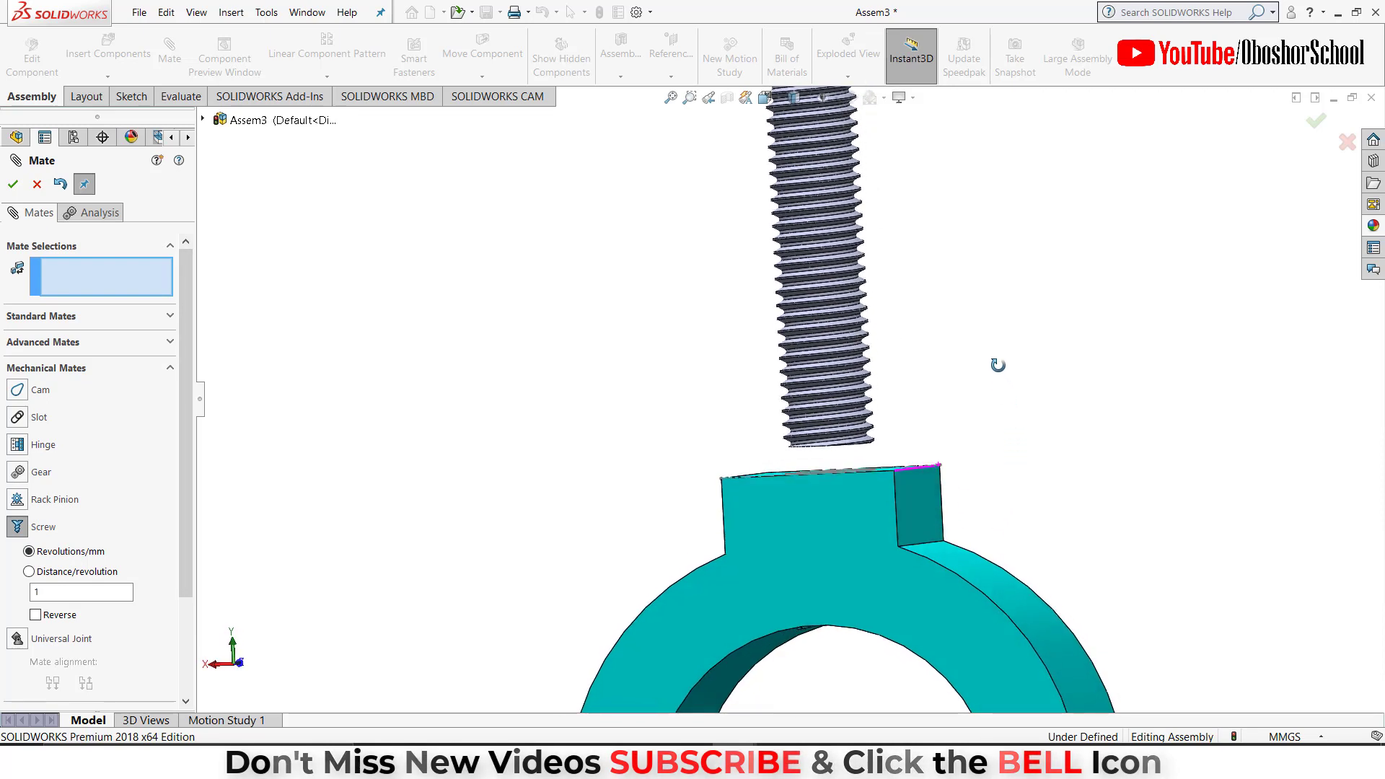
click(690, 97)
drag(755, 419, 927, 482)
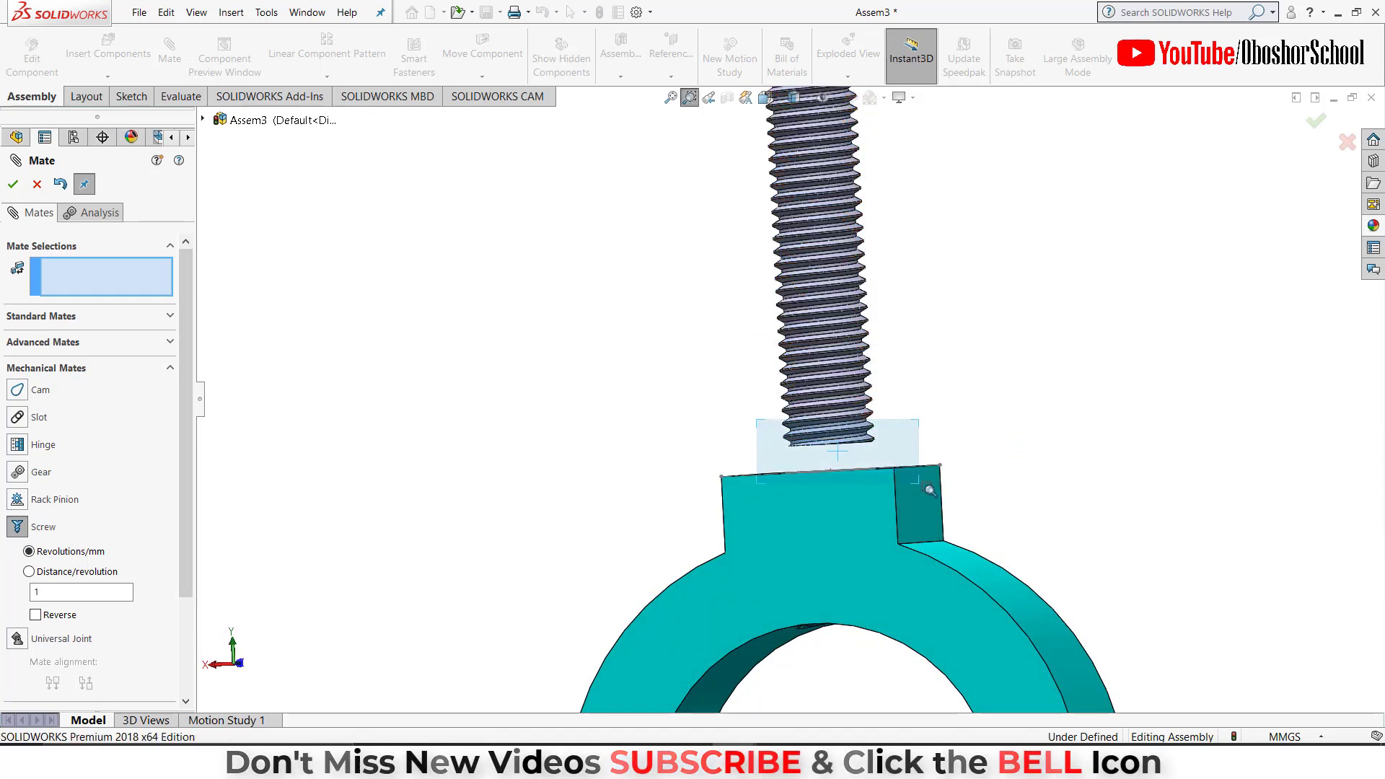
Select the clamp's tapped hole face as the first screw mate reference.
click(689, 98)
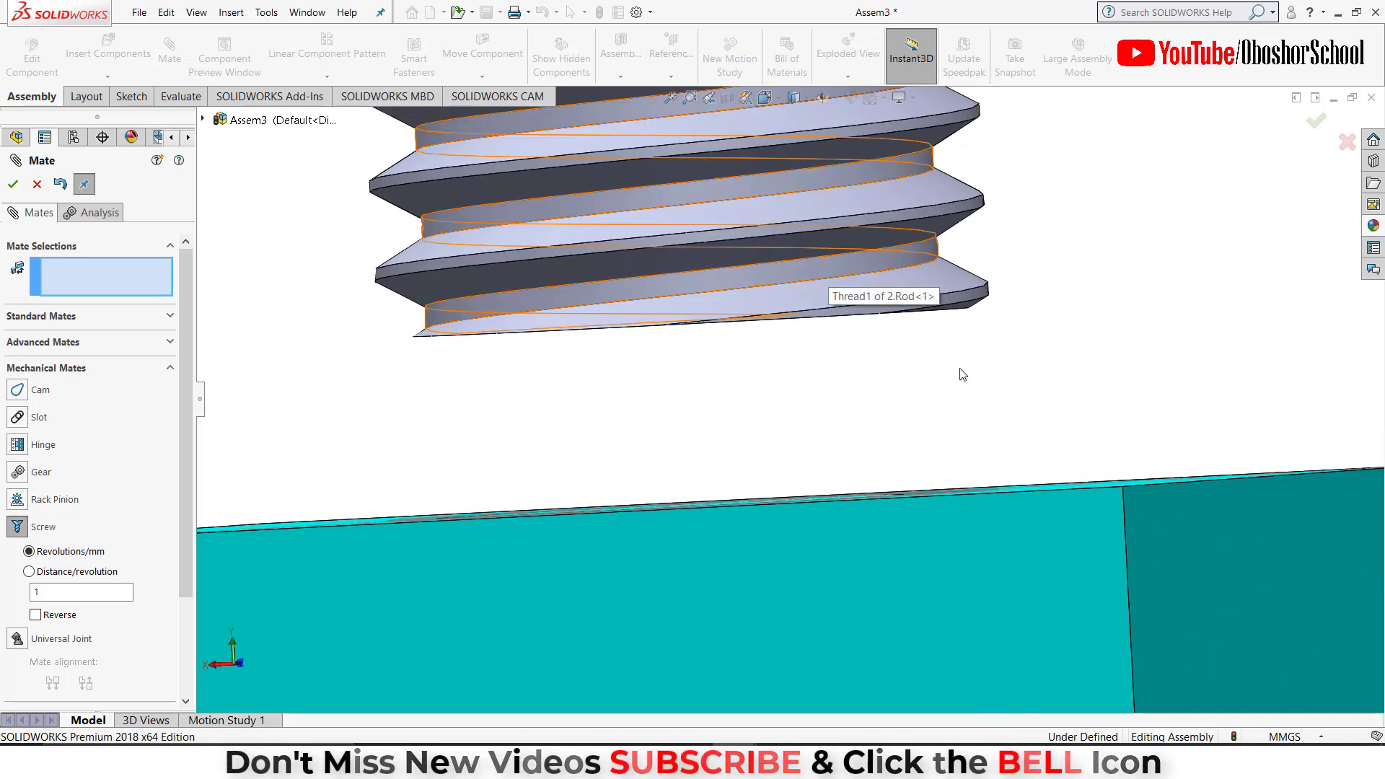
mouse_move(955, 389)
middle_down()
mouse_move(955, 481)
mouse_move(956, 442)
mouse_move(945, 451)
middle_up()
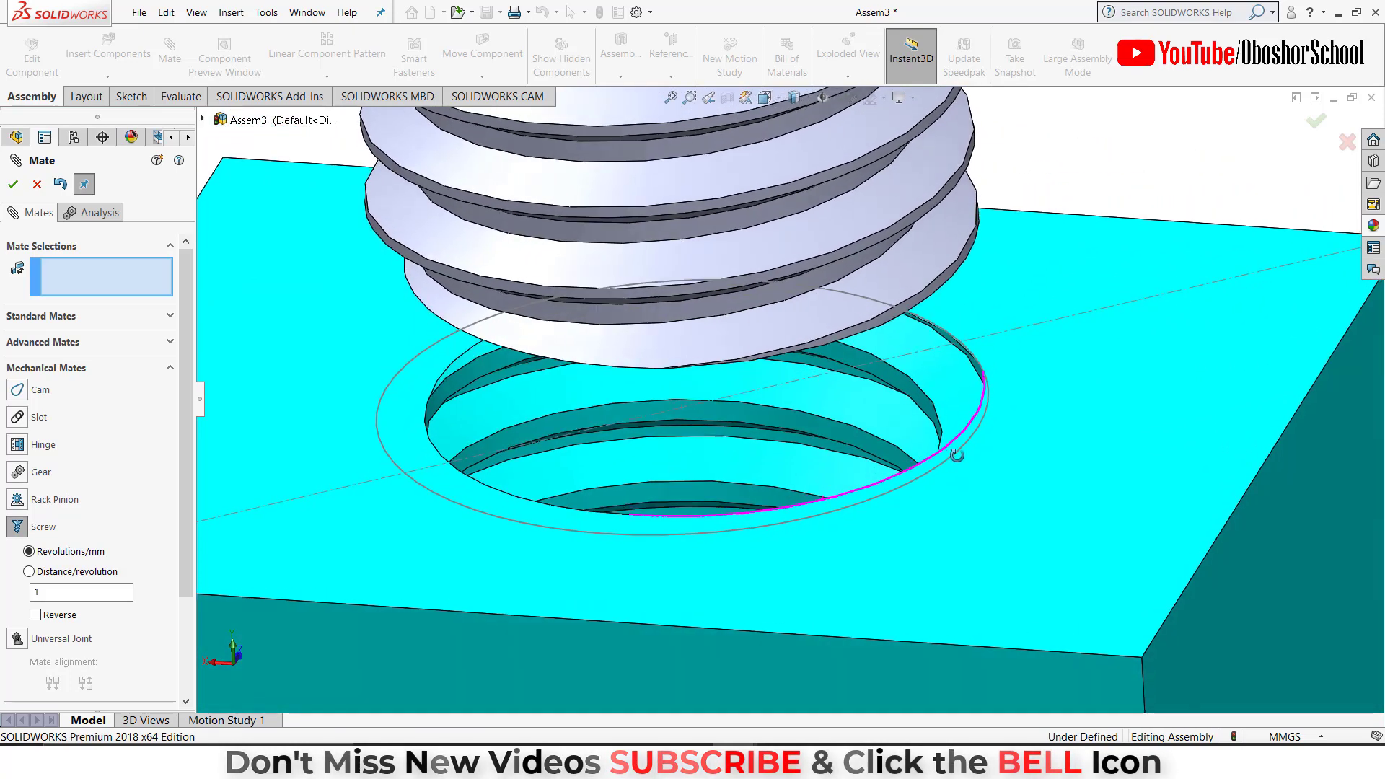
click(844, 439)
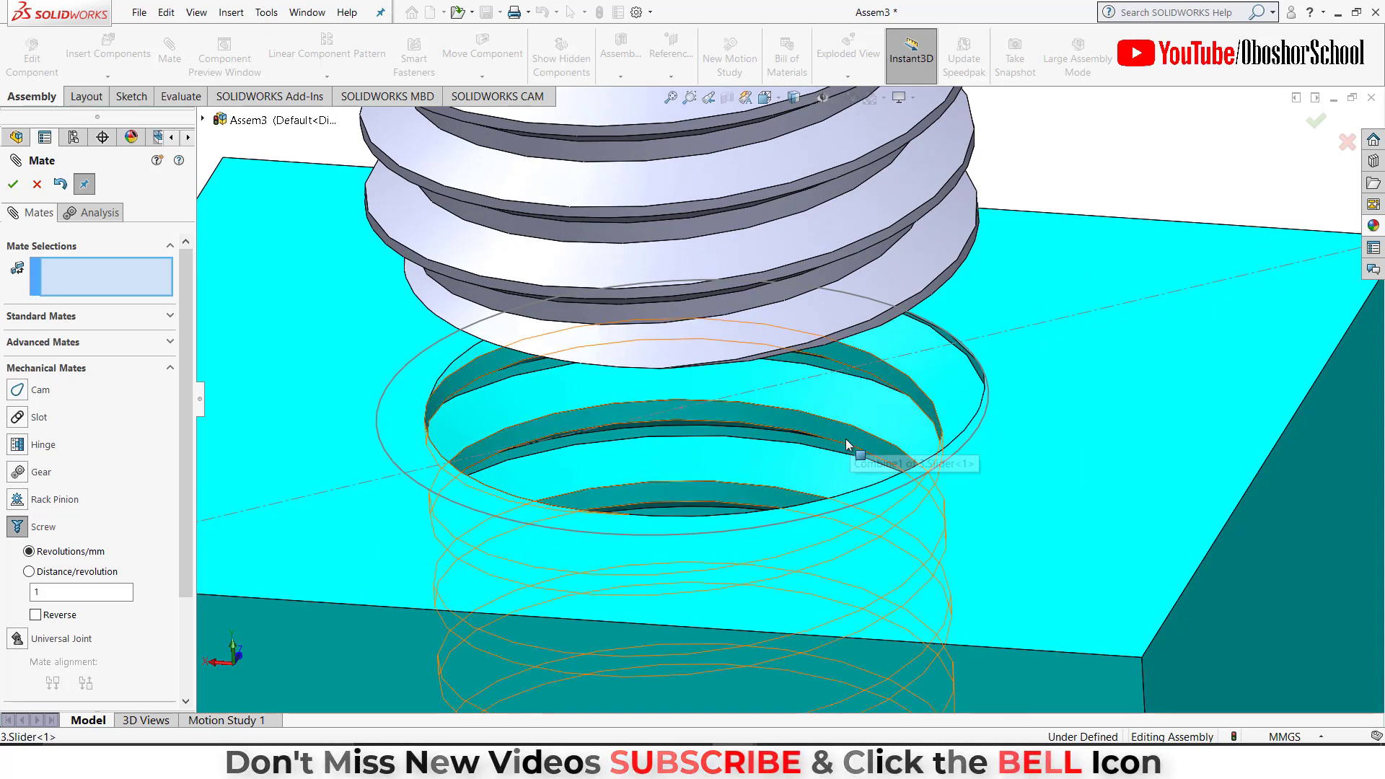
click(858, 444)
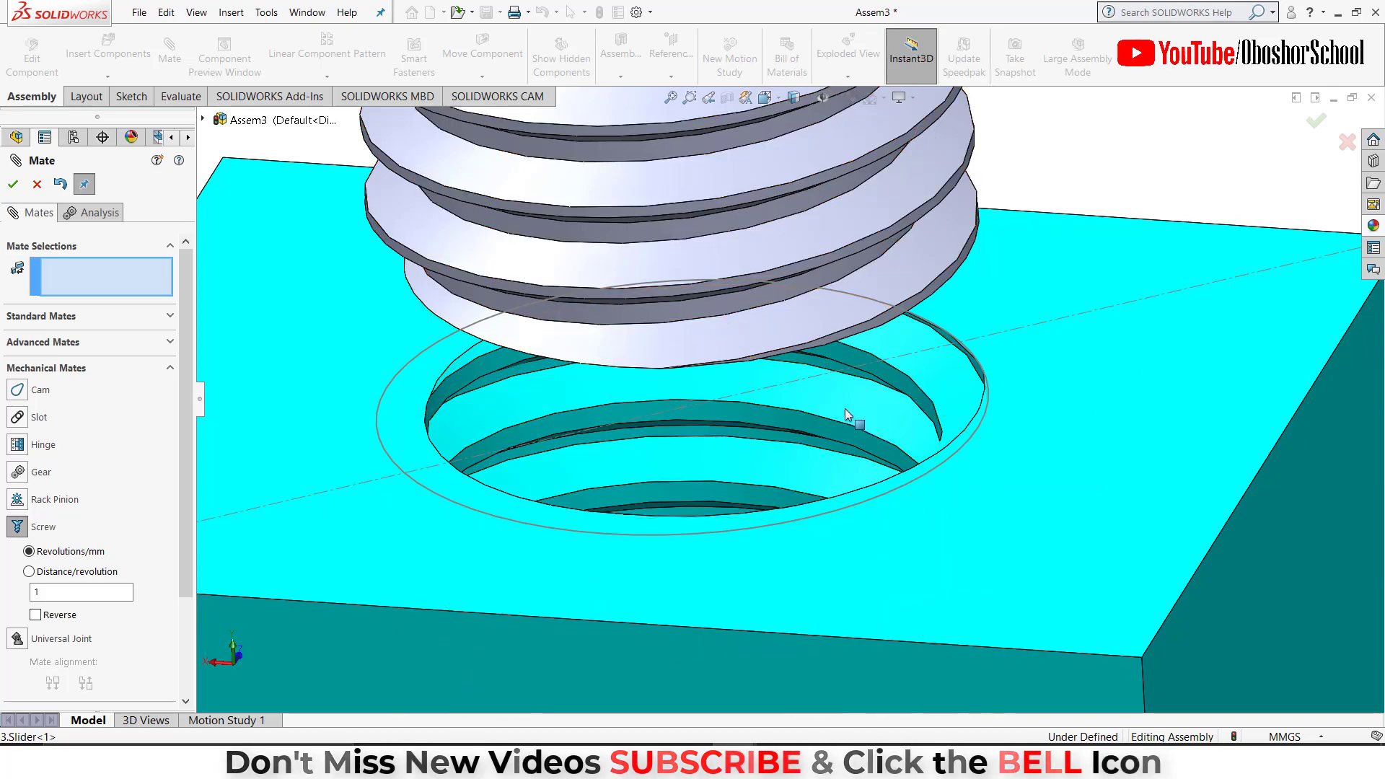
mouse_move(1196, 179)
middle_down()
mouse_move(1078, 226)
mouse_move(1082, 254)
middle_up()
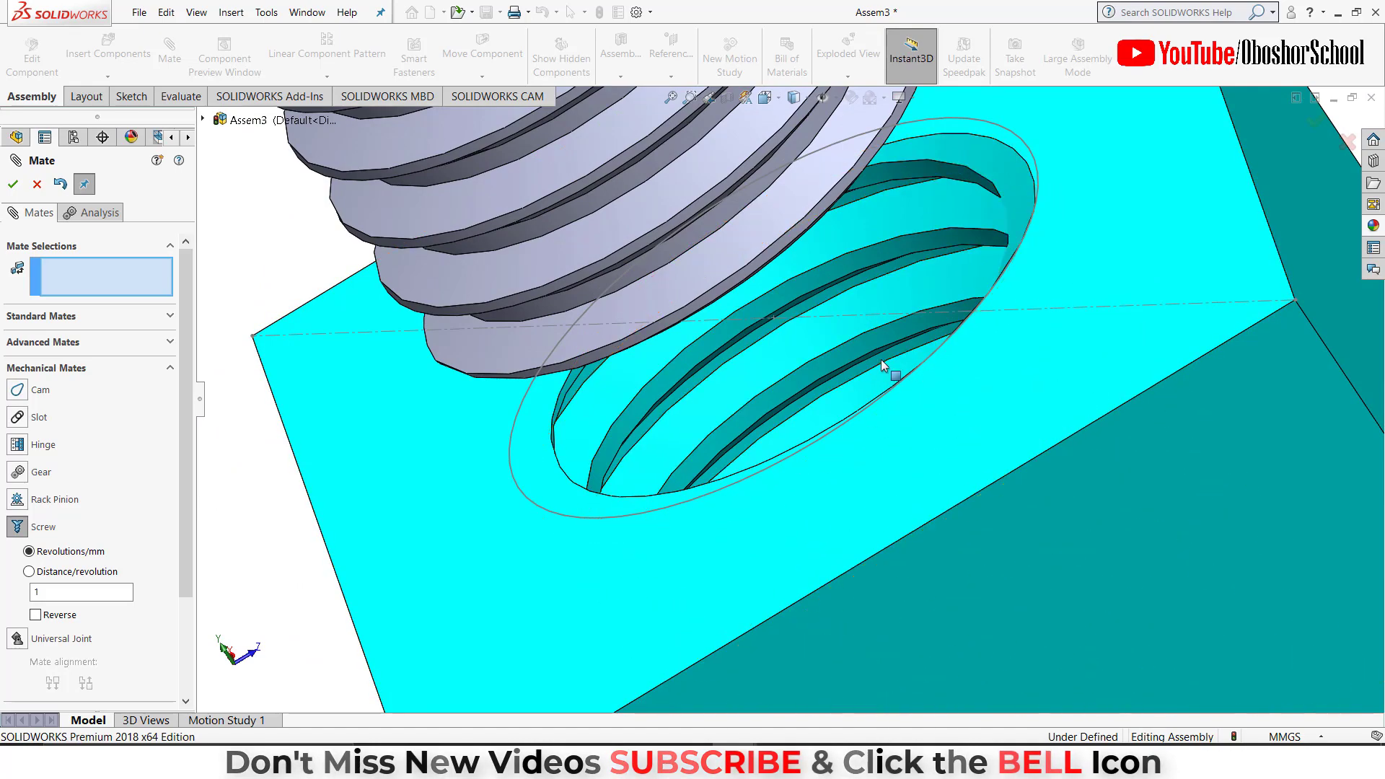
click(881, 362)
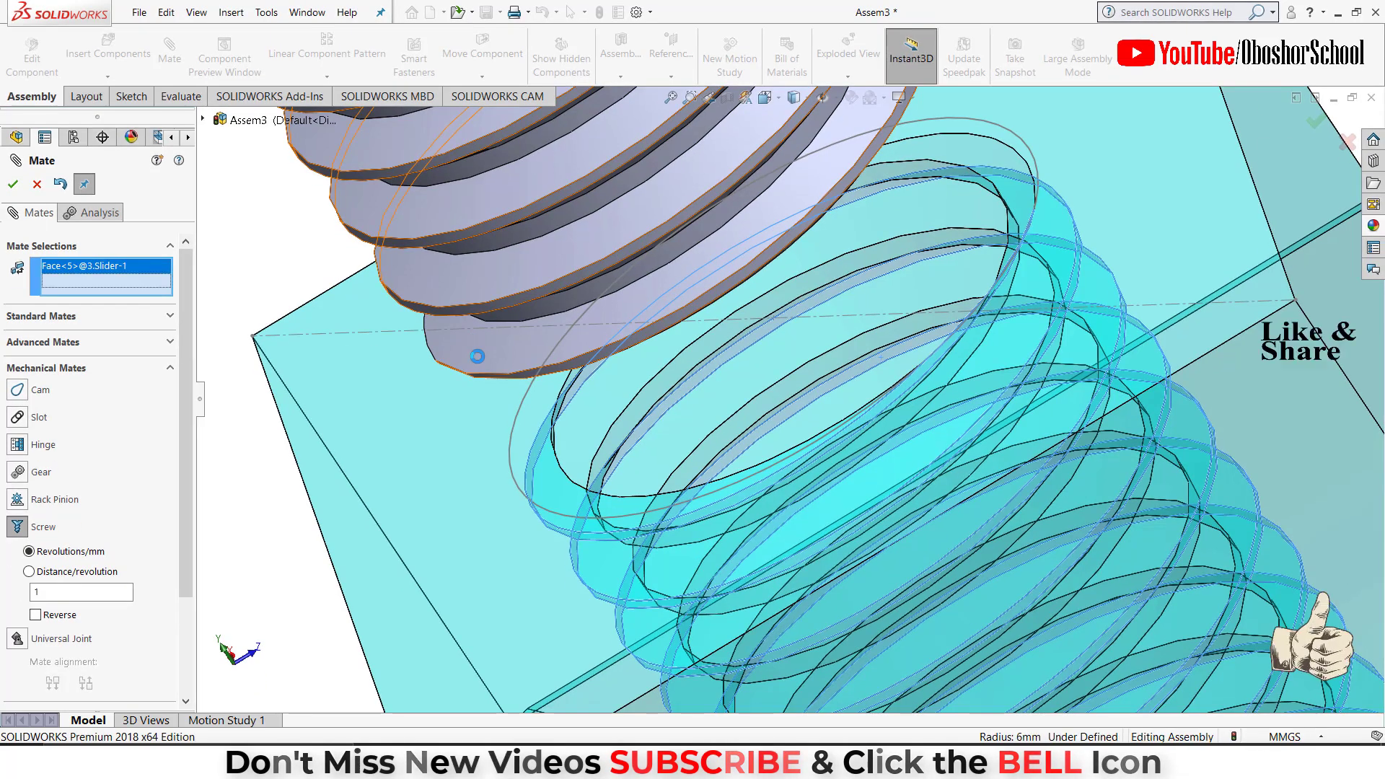
Pair the hole with the rod face and apply the screw at 0.1 revolutions/mm.
click(477, 356)
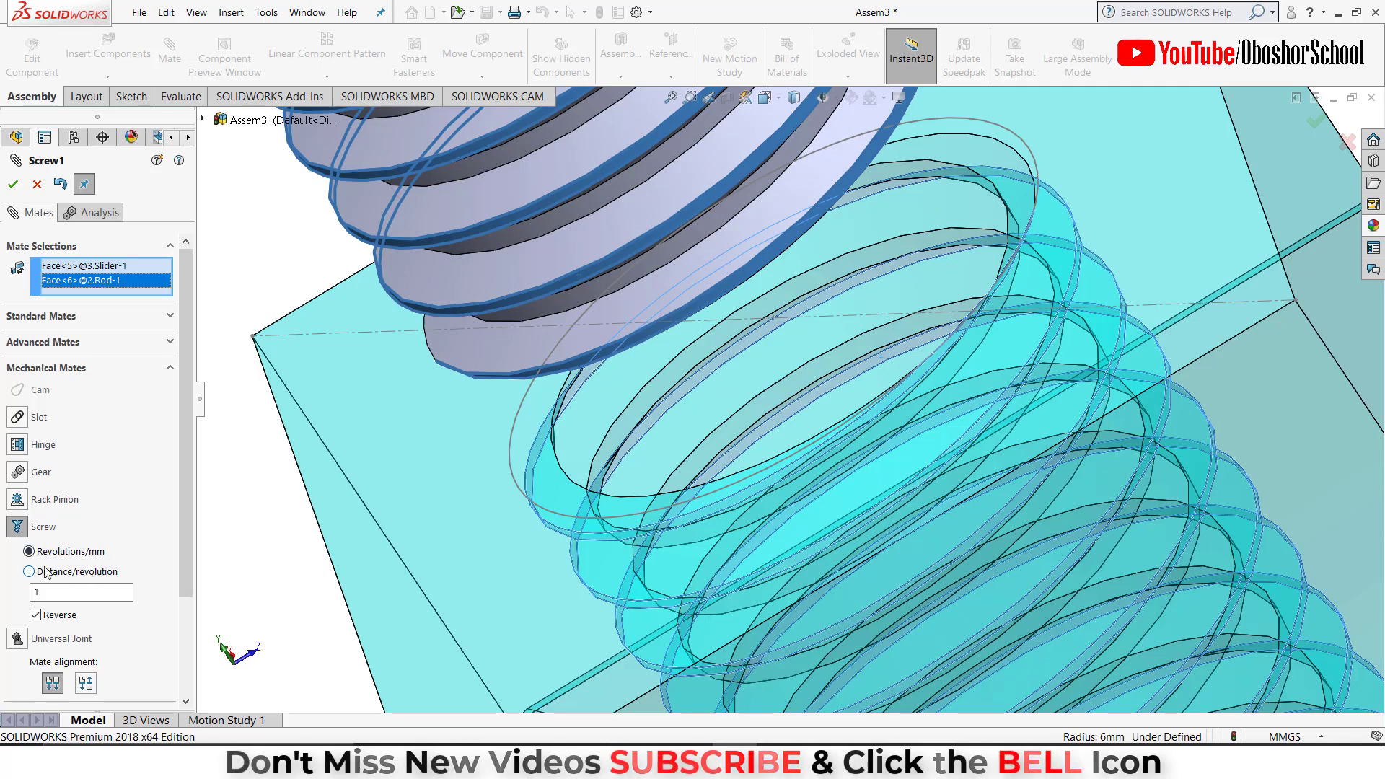
double_click(28, 592)
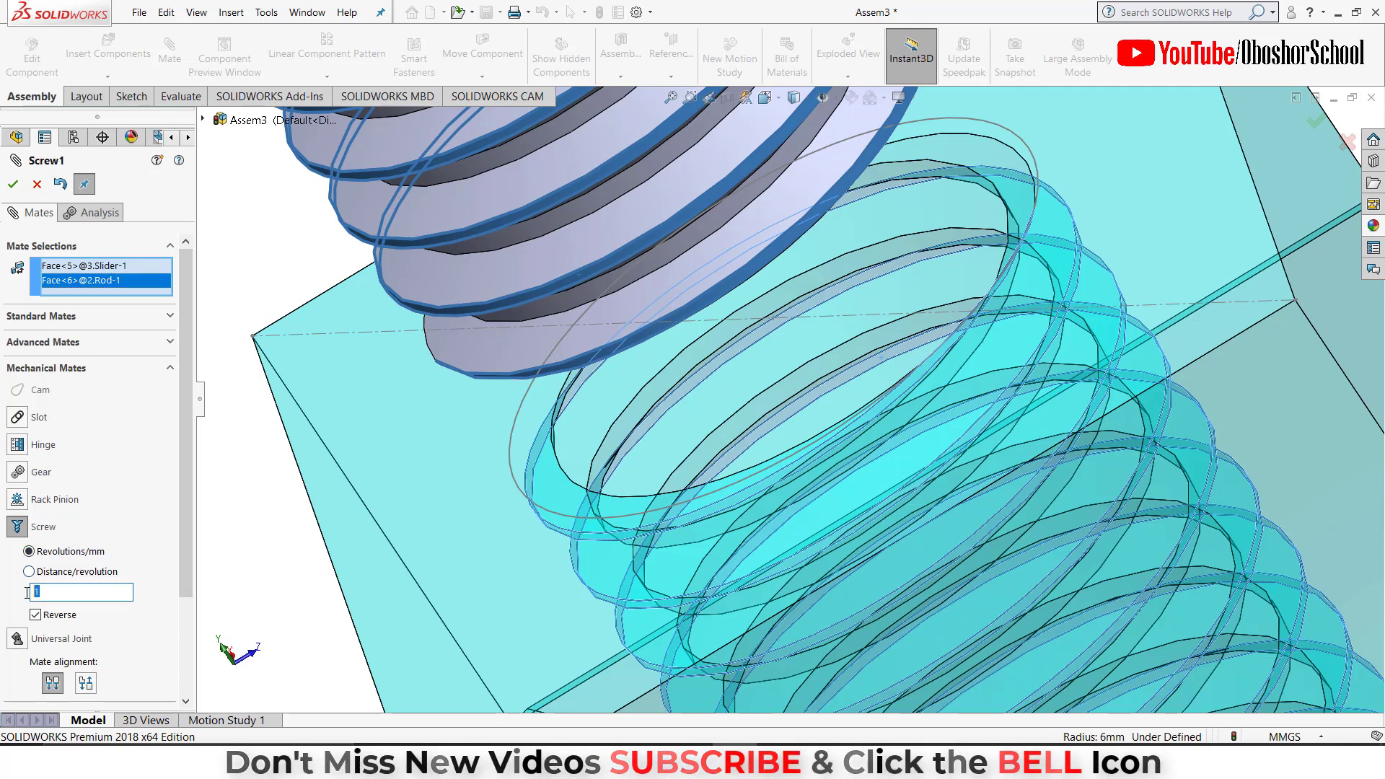
text(0.1)
key(Return)
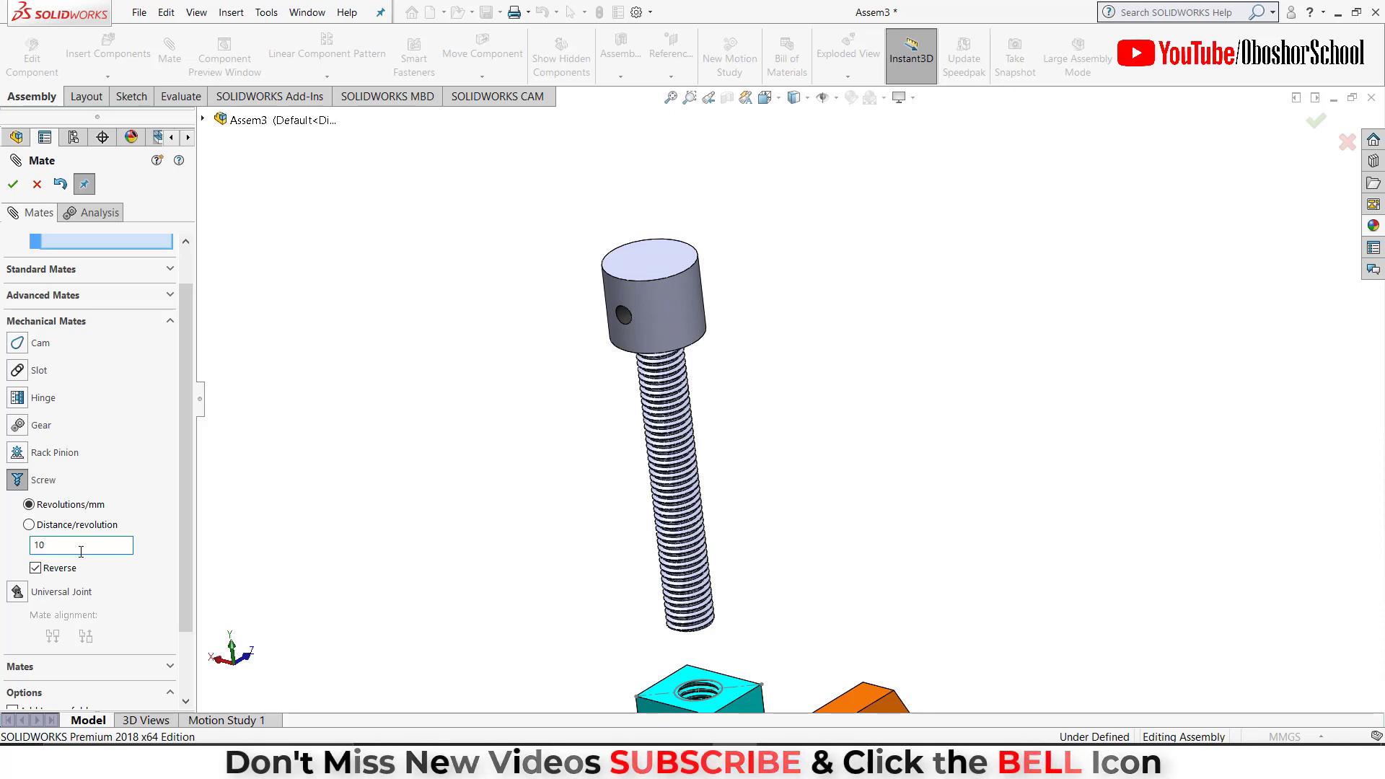
Confirm the screw mate and turn the rod to see the slider move.
click(13, 185)
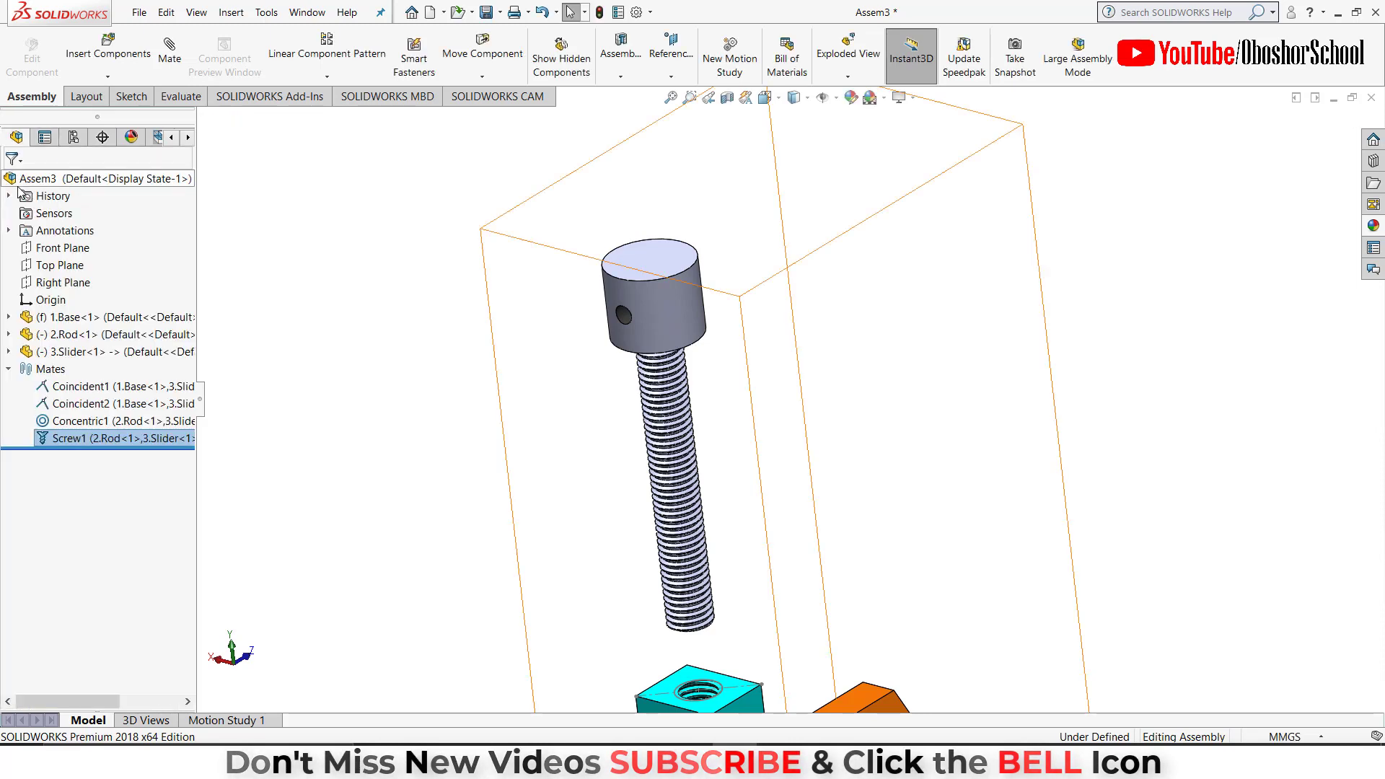
mouse_move(667, 344)
mouse_down()
mouse_move(603, 337)
mouse_move(615, 322)
mouse_move(581, 363)
mouse_move(833, 344)
mouse_up()
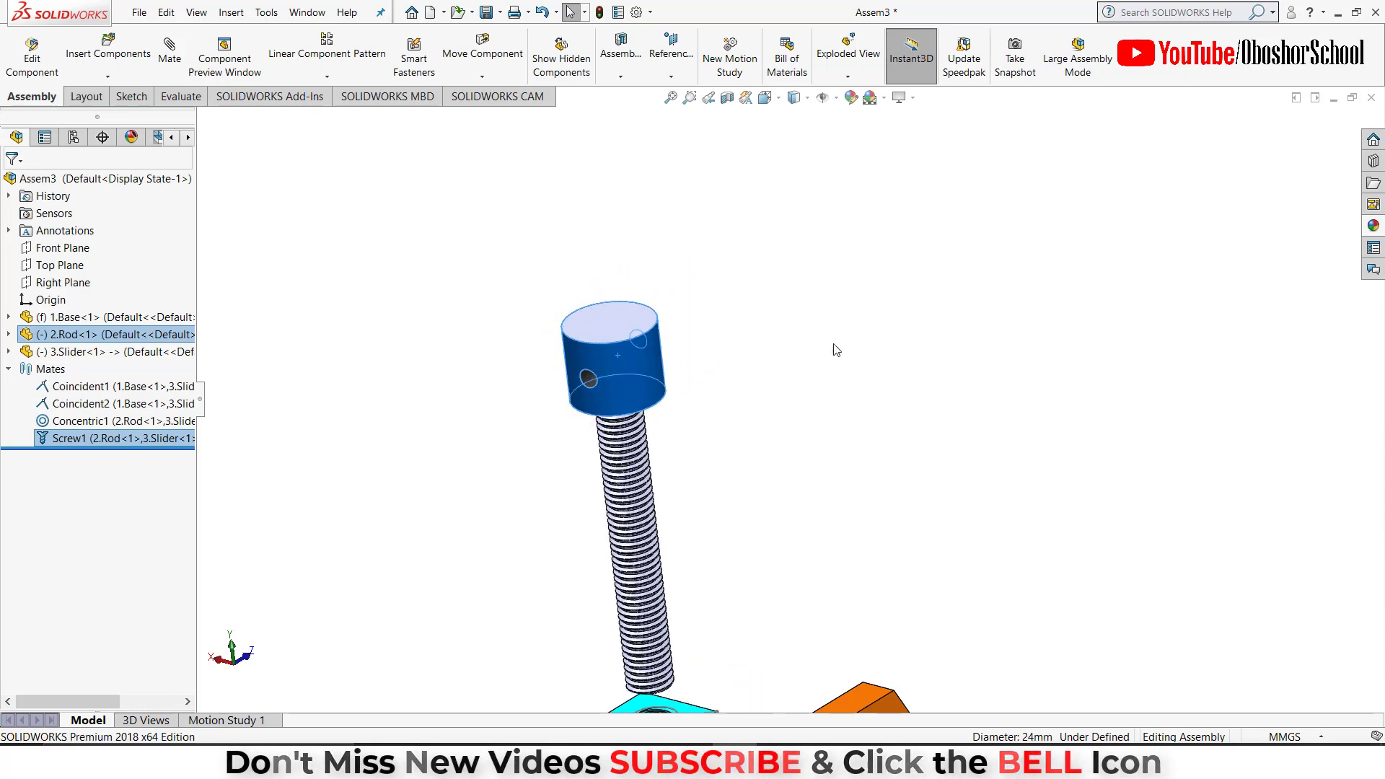
click(671, 97)
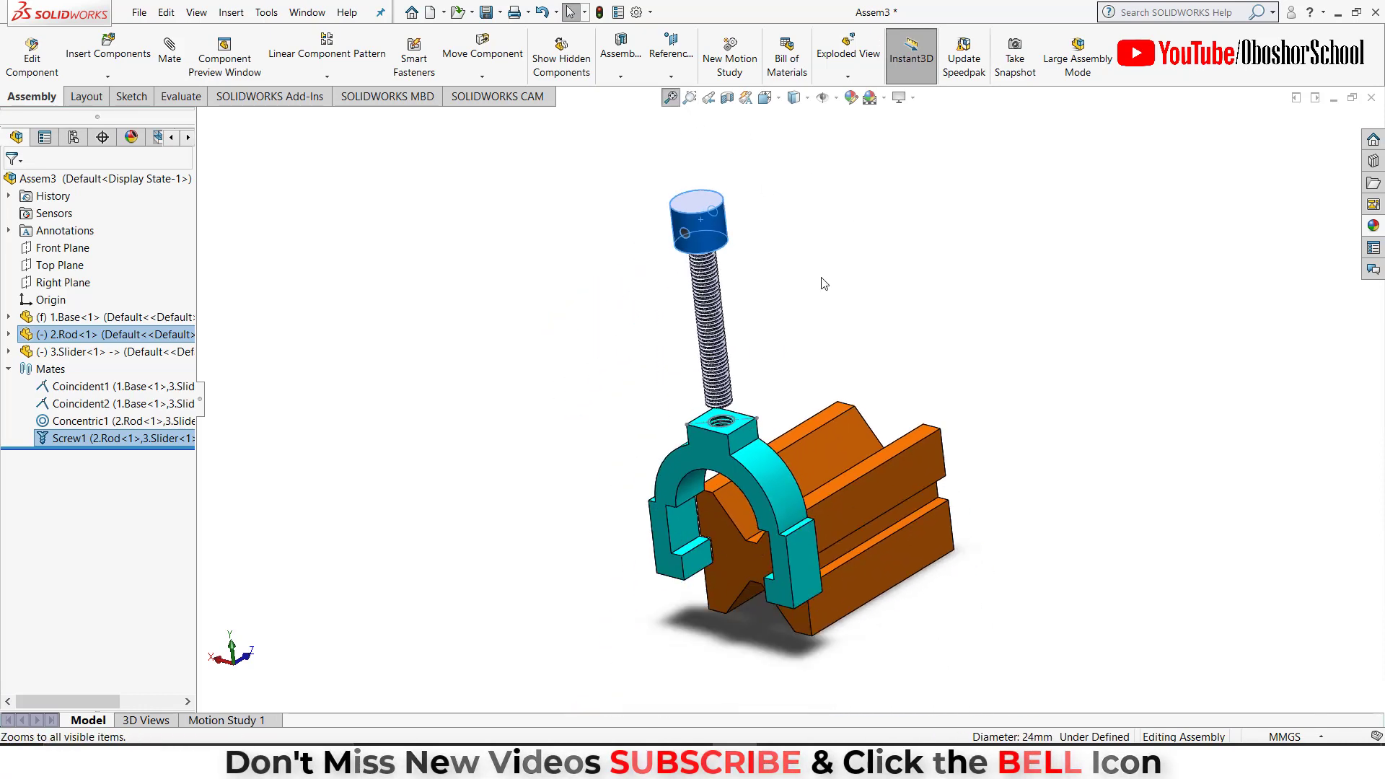
drag(716, 242, 639, 235)
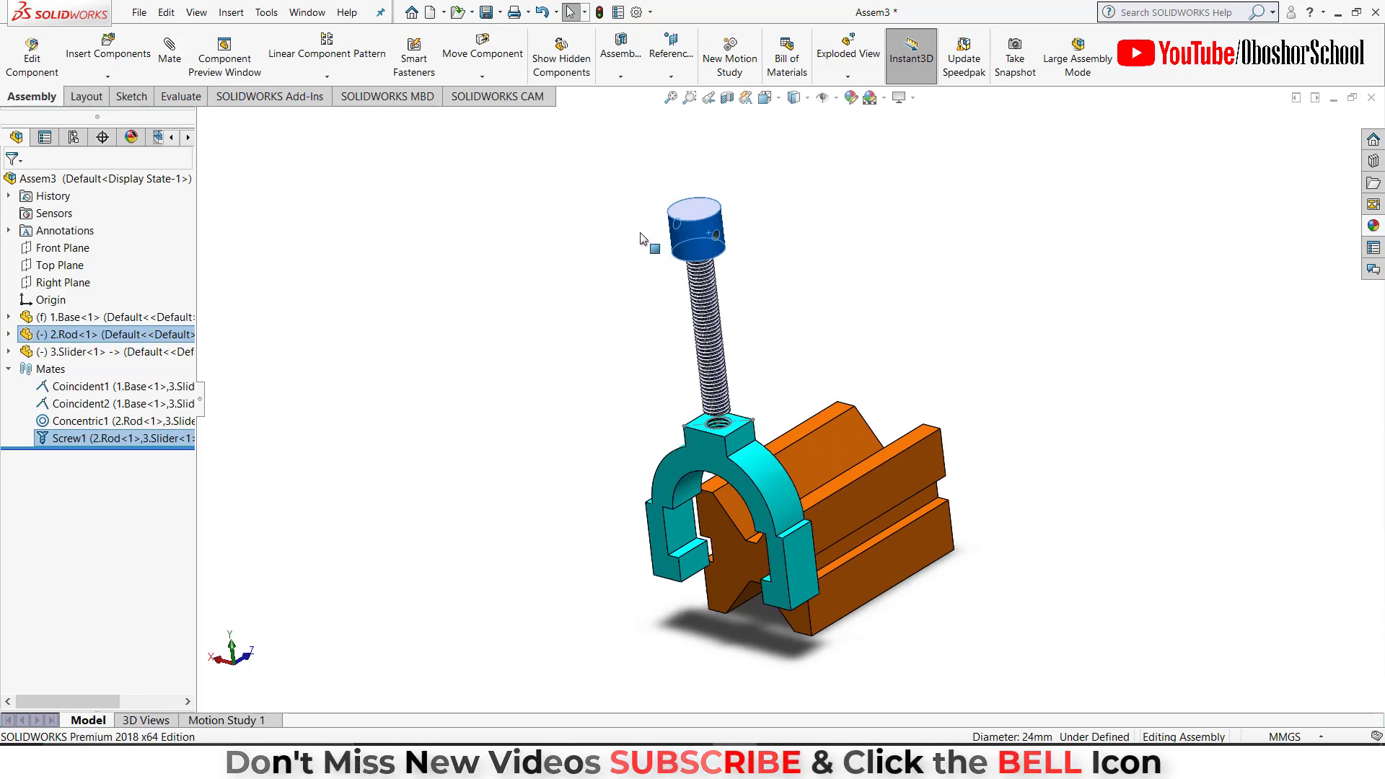
key(Escape)
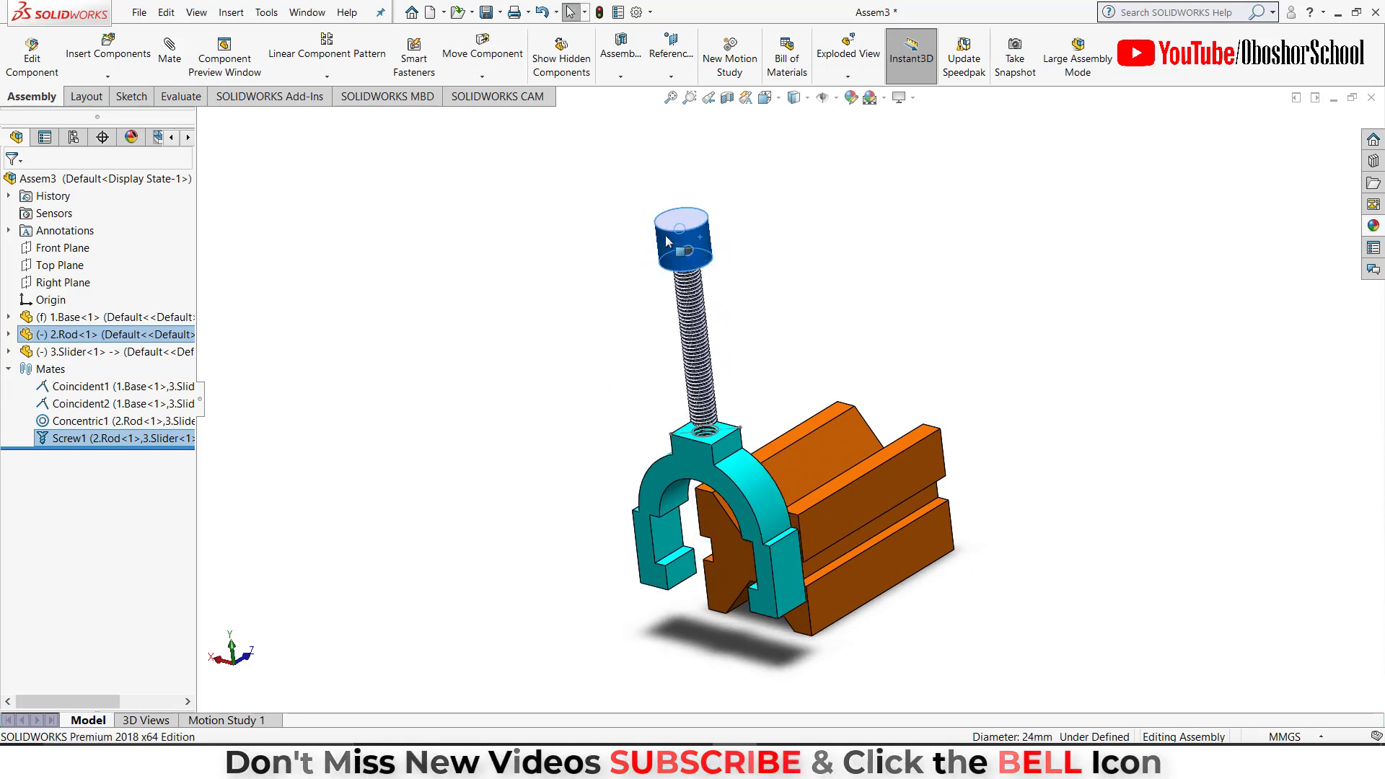
Keep turning the rod cap back and forth to shift the slider along the thread.
mouse_move(664, 235)
mouse_down()
mouse_move(632, 240)
mouse_move(786, 264)
mouse_up()
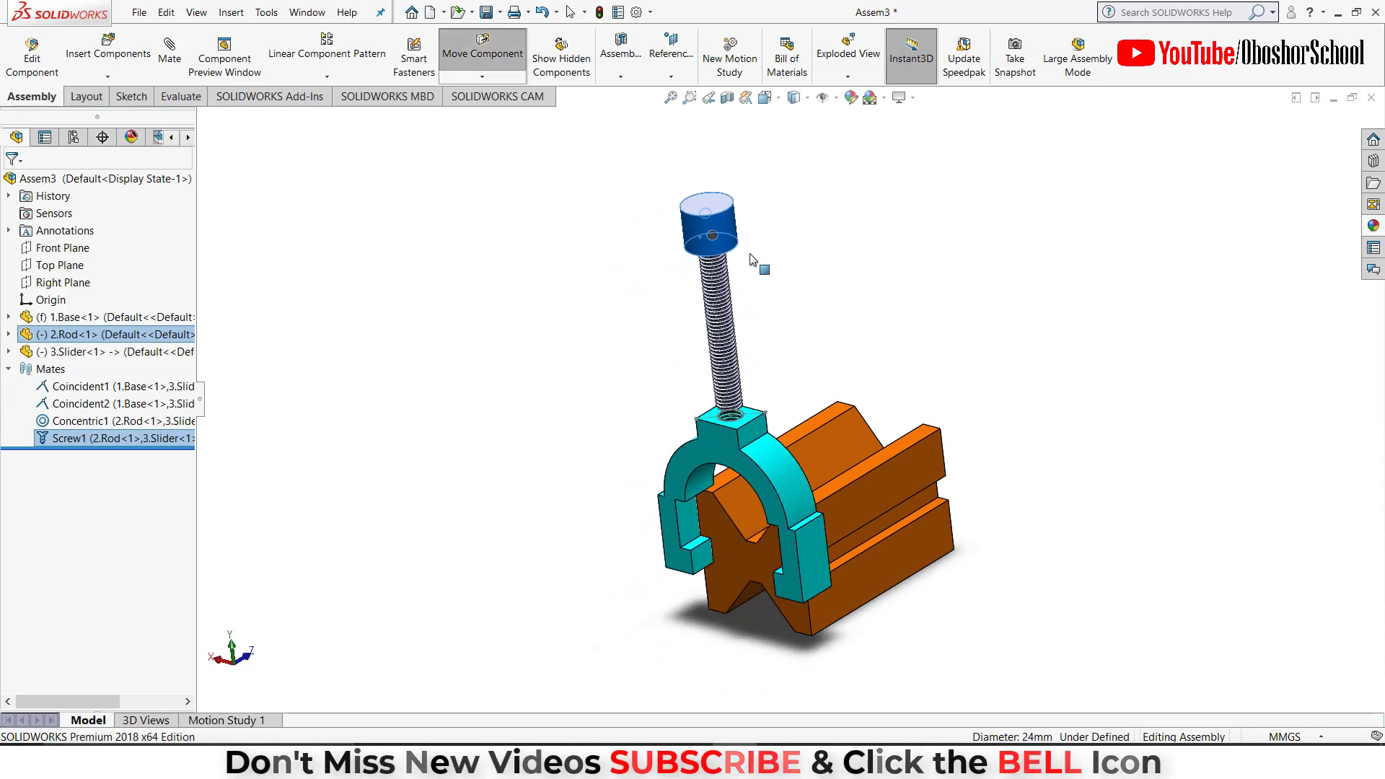
key(Escape)
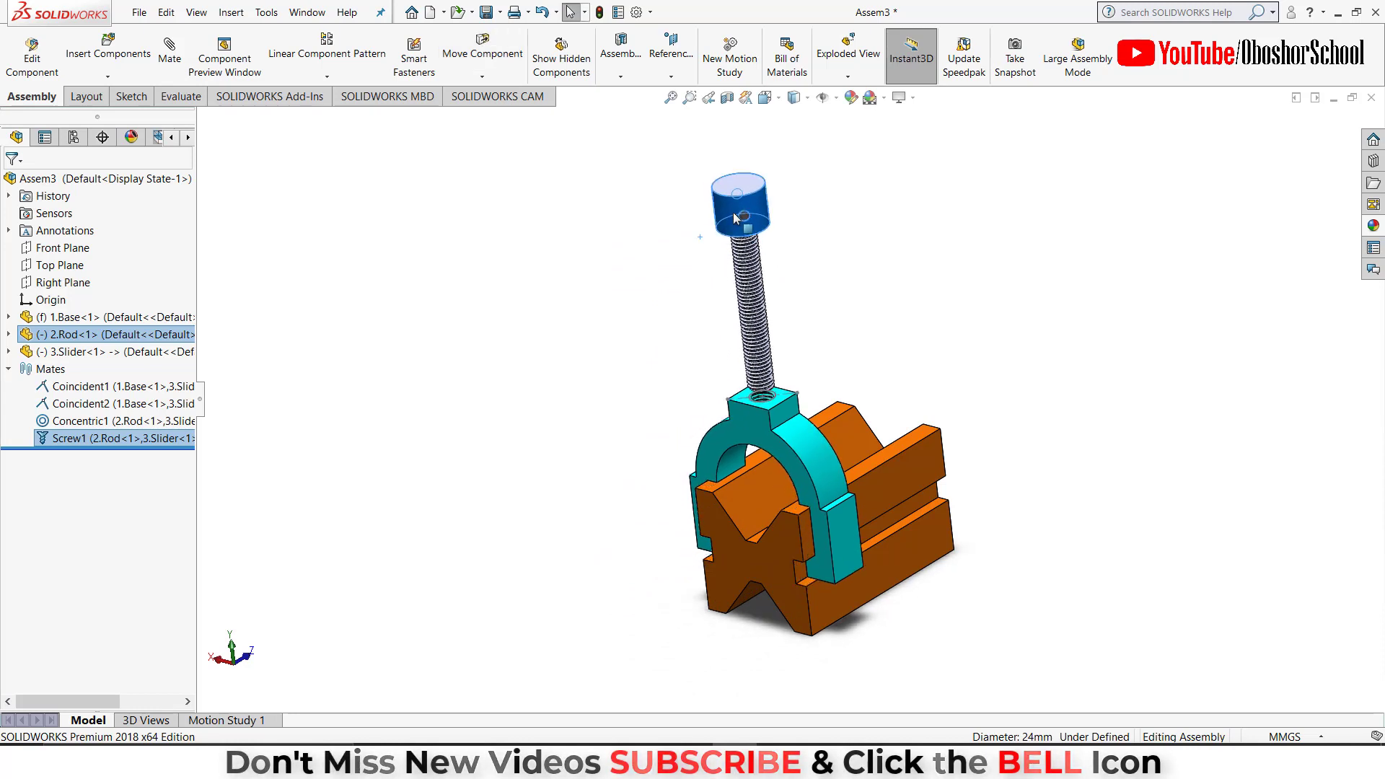
mouse_move(735, 218)
mouse_down()
mouse_move(700, 220)
mouse_move(677, 239)
mouse_move(694, 251)
mouse_move(648, 257)
mouse_move(705, 263)
mouse_move(692, 277)
mouse_up()
key(Escape)
key(Escape)
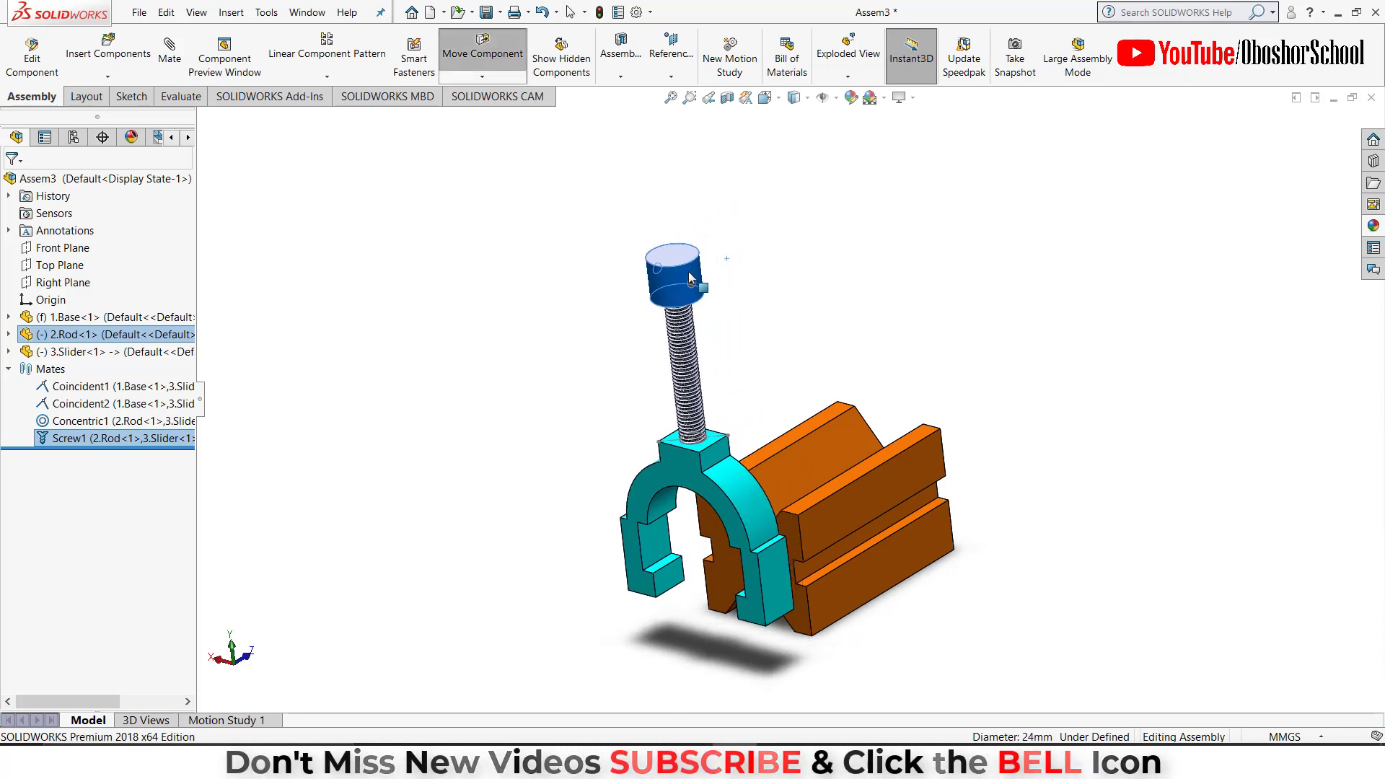
mouse_move(694, 281)
mouse_down()
mouse_move(669, 311)
mouse_move(606, 315)
mouse_up()
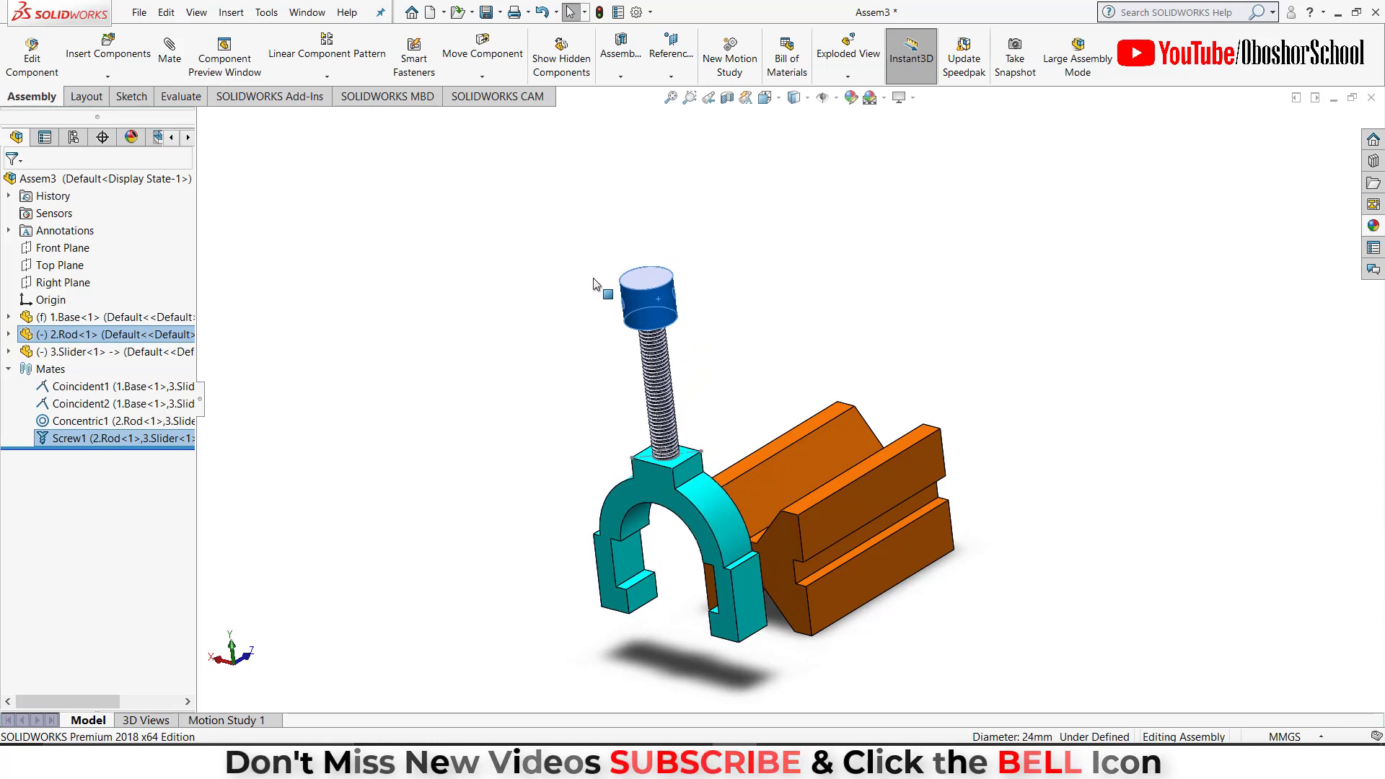
mouse_move(659, 307)
mouse_down()
mouse_move(626, 297)
mouse_move(638, 309)
mouse_up()
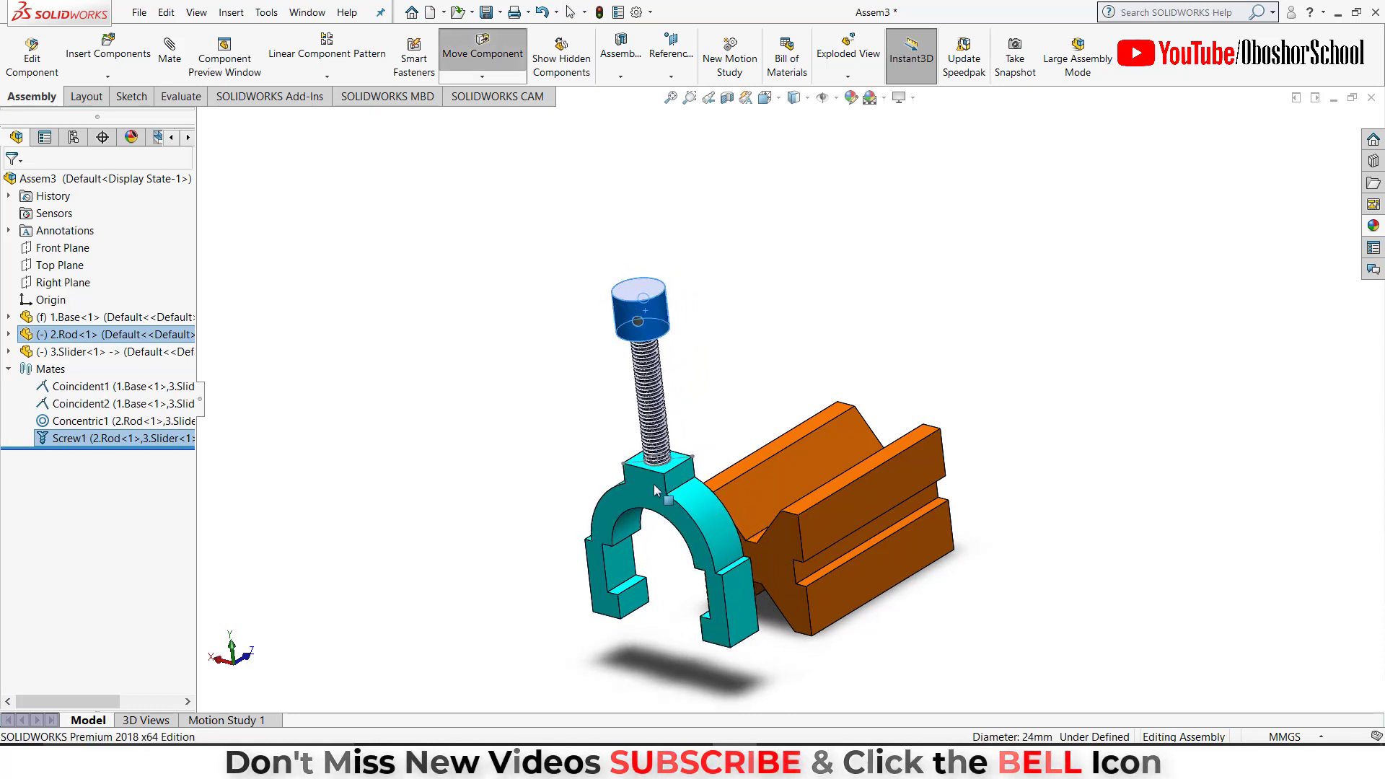
Move the cyan slider back onto the orange base and spin the rod again.
drag(712, 462, 809, 402)
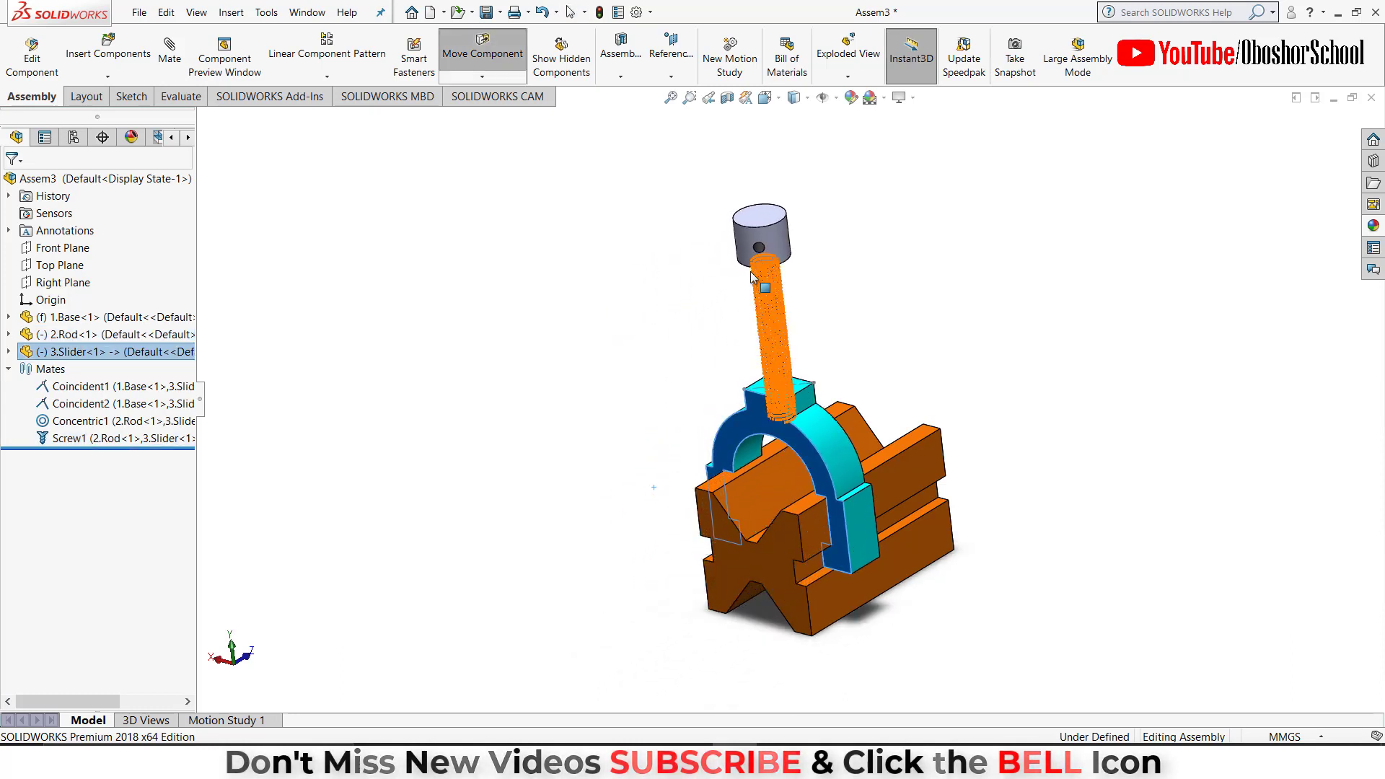
click(753, 240)
mouse_move(735, 241)
mouse_down()
mouse_move(755, 263)
mouse_move(732, 271)
mouse_move(746, 282)
mouse_move(747, 560)
mouse_up()
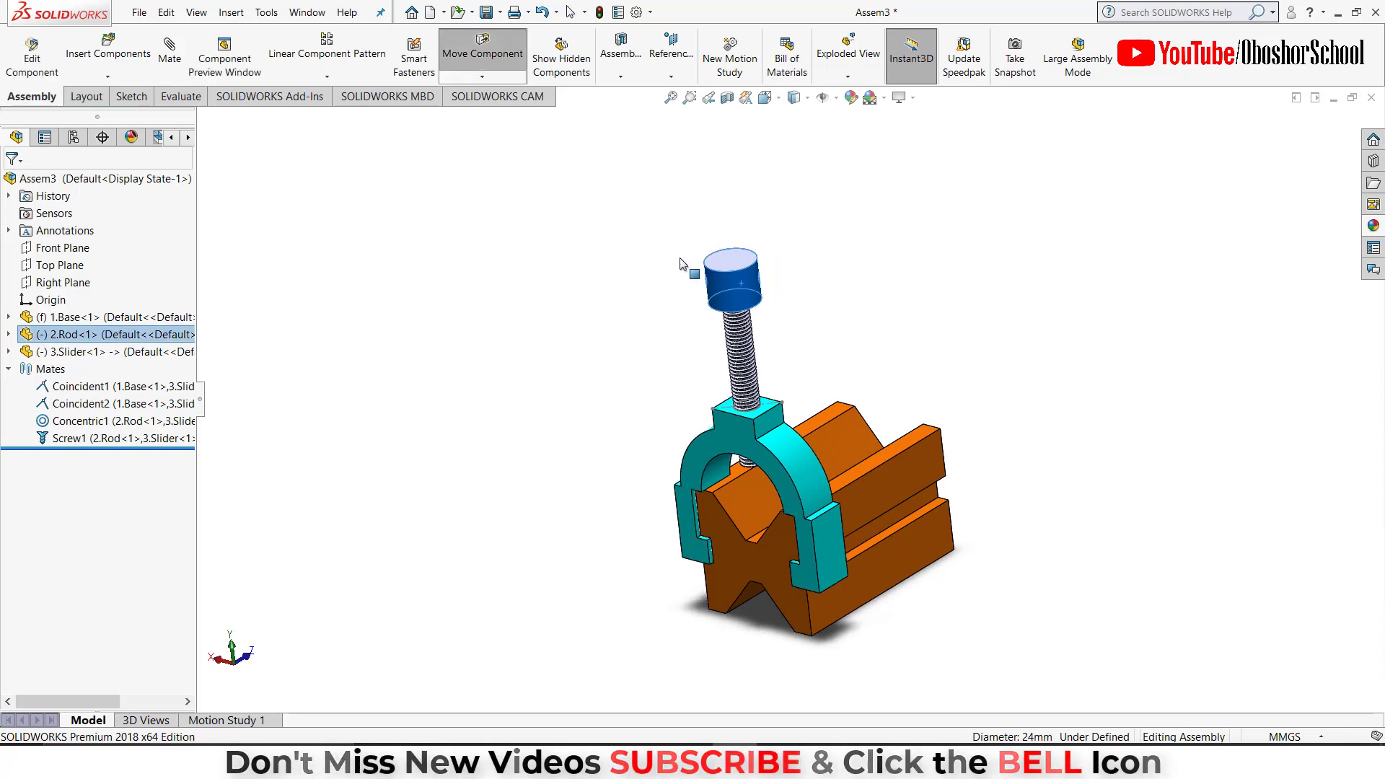
mouse_move(594, 532)
middle_down()
mouse_move(658, 526)
mouse_move(659, 587)
mouse_move(832, 272)
middle_up()
drag(838, 276, 767, 269)
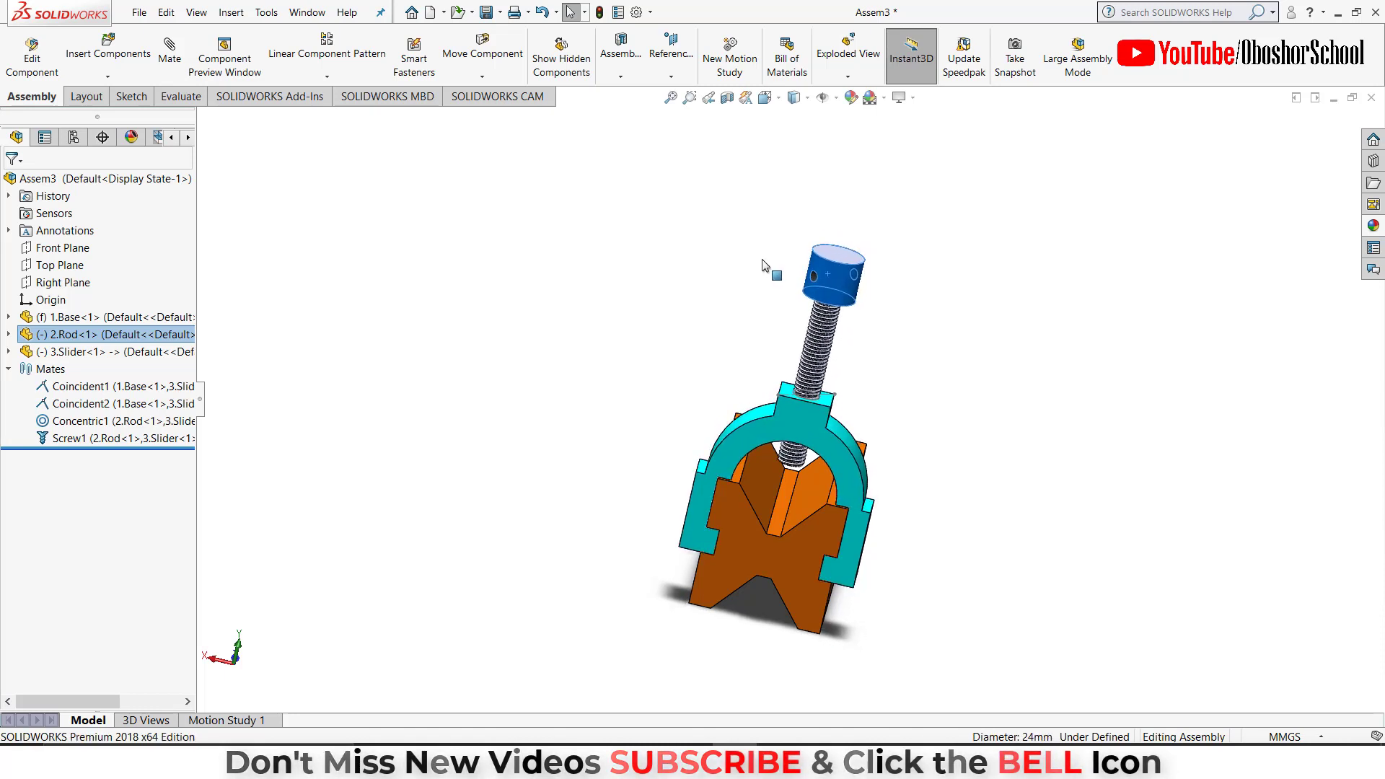
Edit Screw1 and replace its 0.1 ratio with 20 revolutions/mm.
click(101, 439)
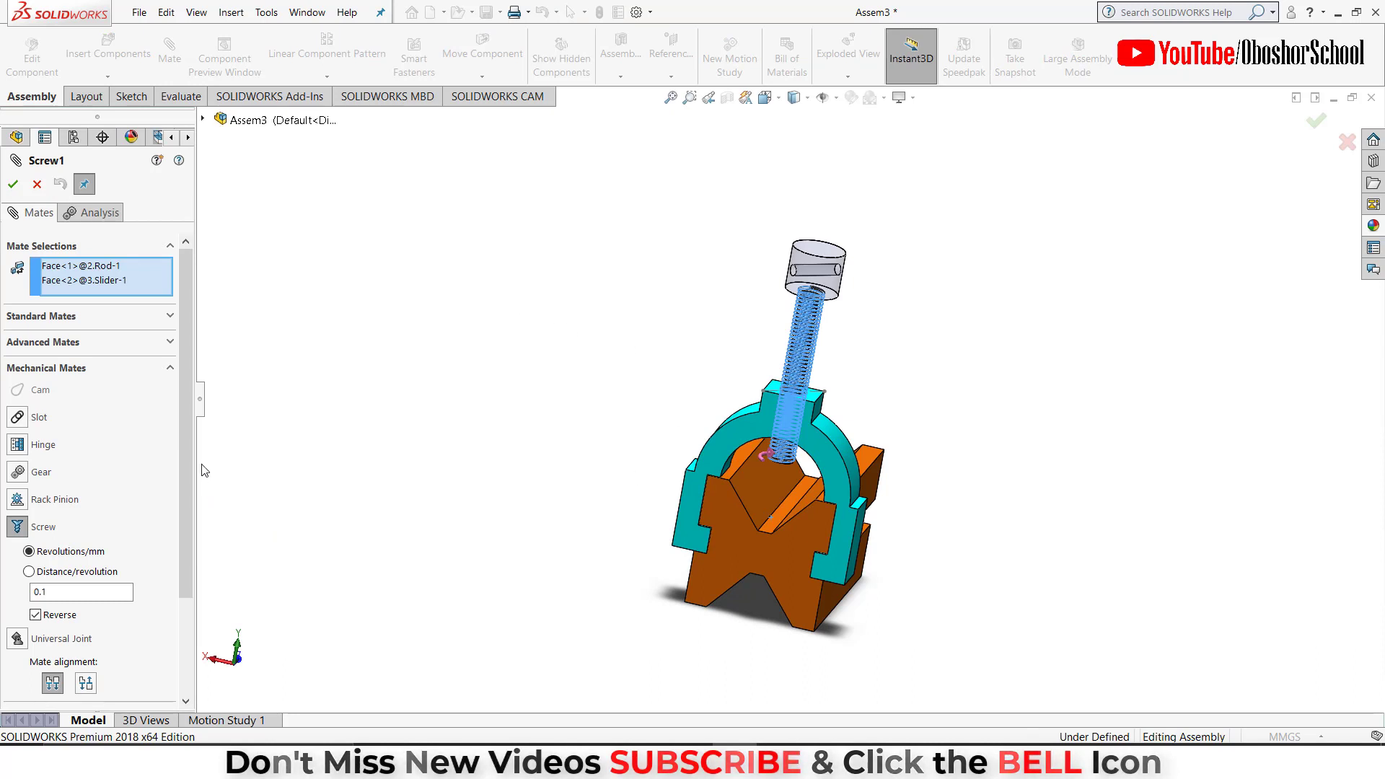
scroll(188, 465, down, 1)
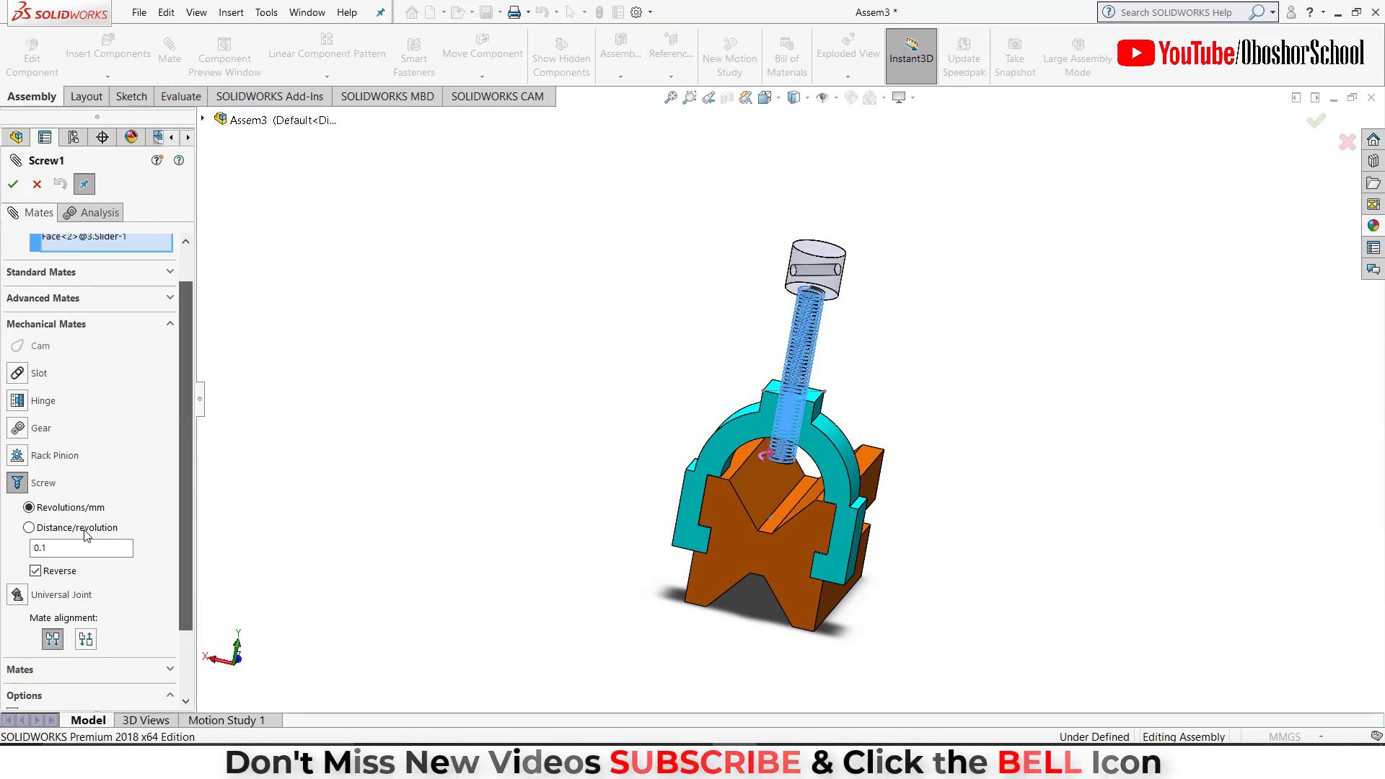
double_click(56, 554)
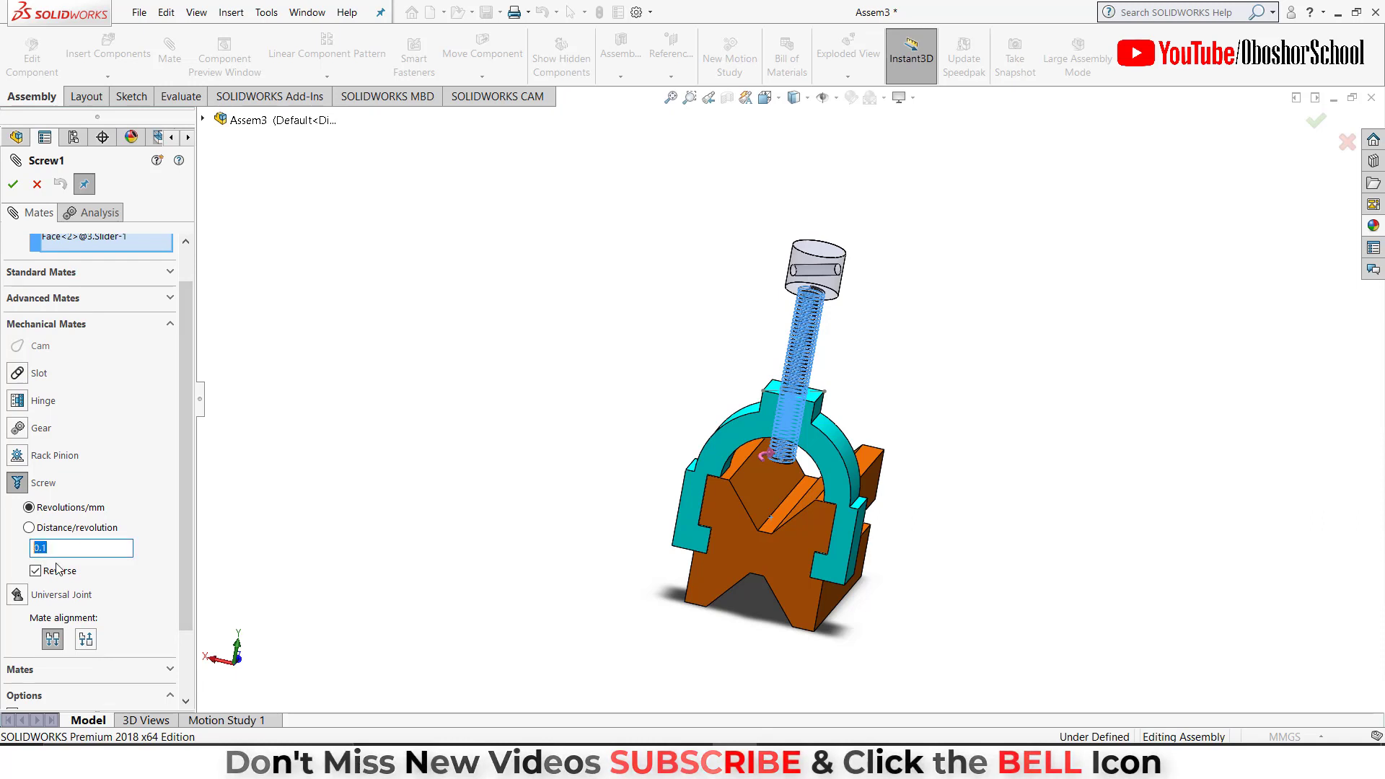
text(20)
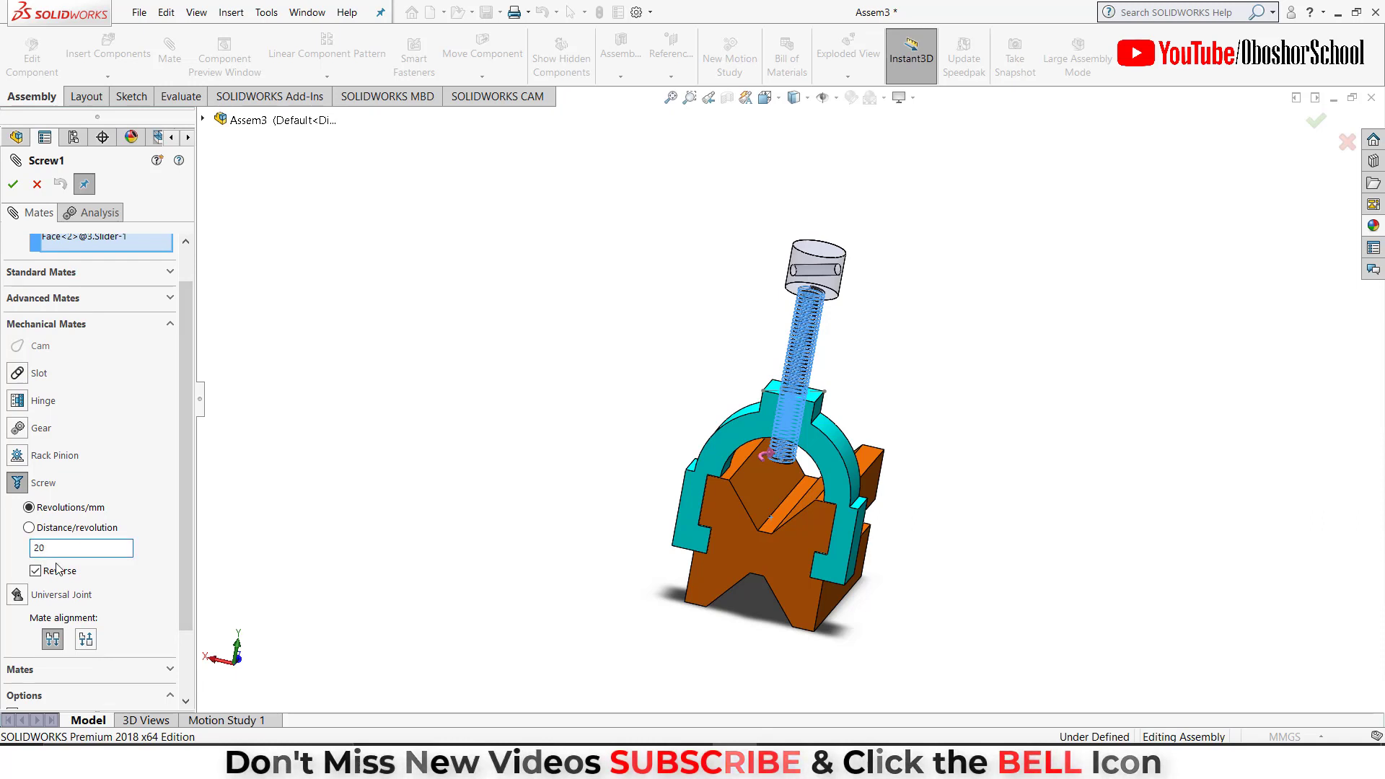
click(14, 185)
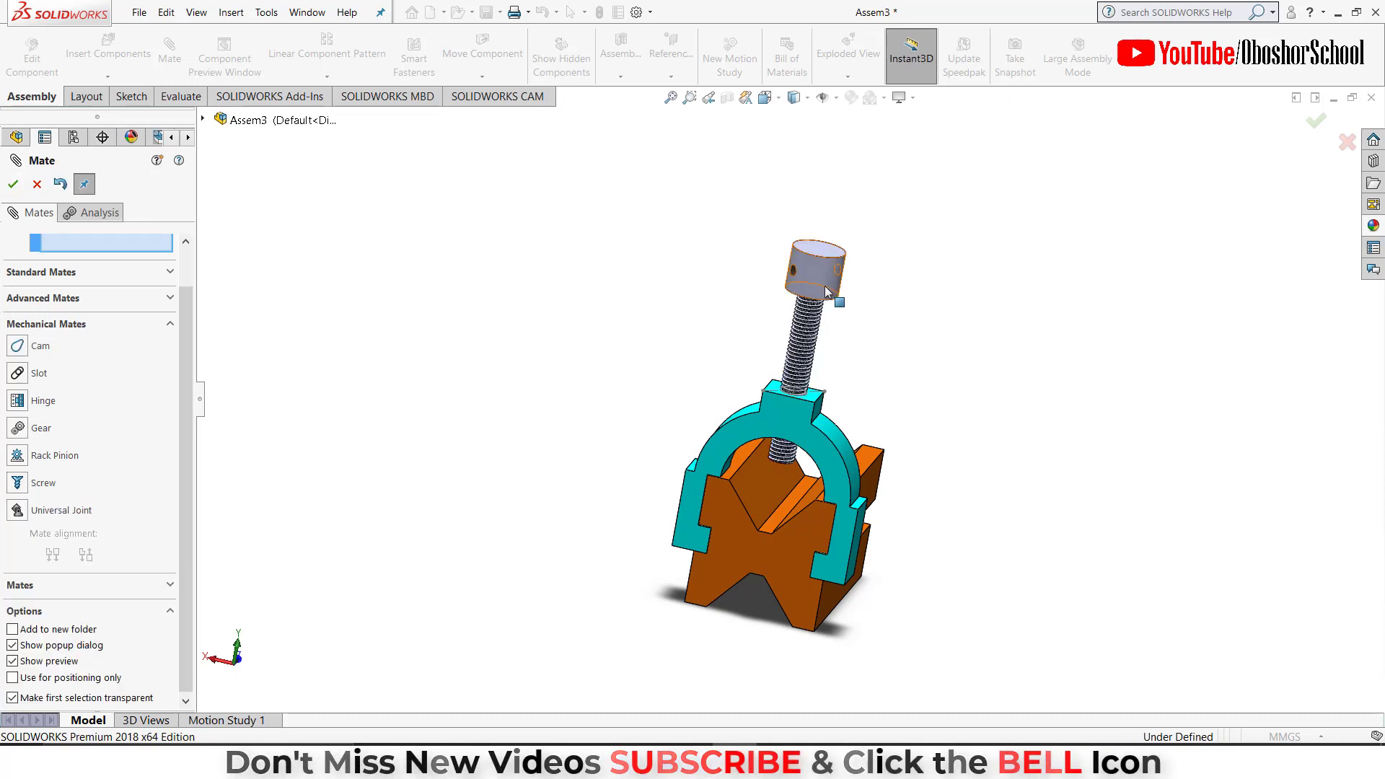
Turn the rod to test the 20 rev/mm ratio, then close the Mate settings.
drag(802, 280, 799, 281)
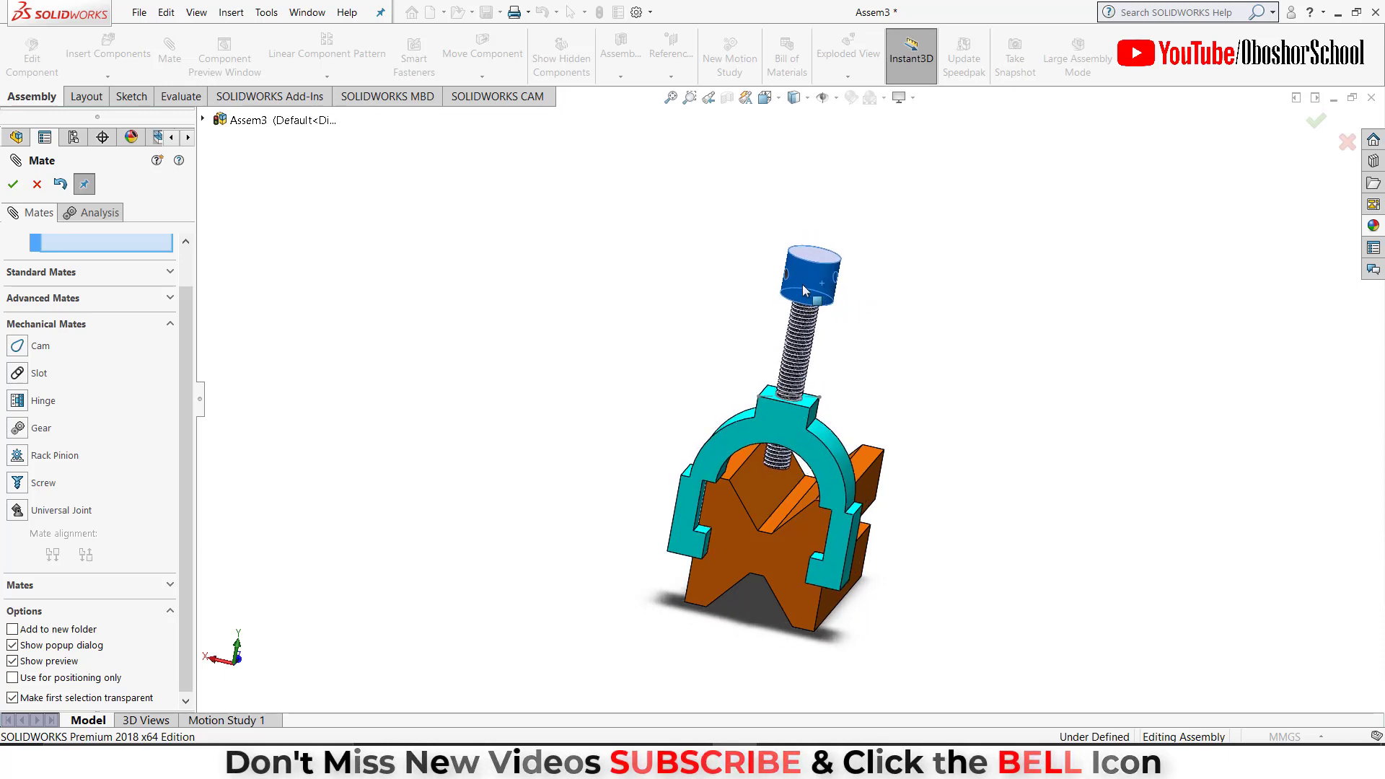
mouse_move(799, 281)
mouse_down()
mouse_move(848, 298)
mouse_move(779, 292)
mouse_move(778, 308)
mouse_move(675, 293)
mouse_move(770, 322)
mouse_move(846, 313)
mouse_move(800, 299)
mouse_move(840, 323)
mouse_move(856, 293)
mouse_move(803, 271)
mouse_move(791, 283)
mouse_move(752, 241)
mouse_up()
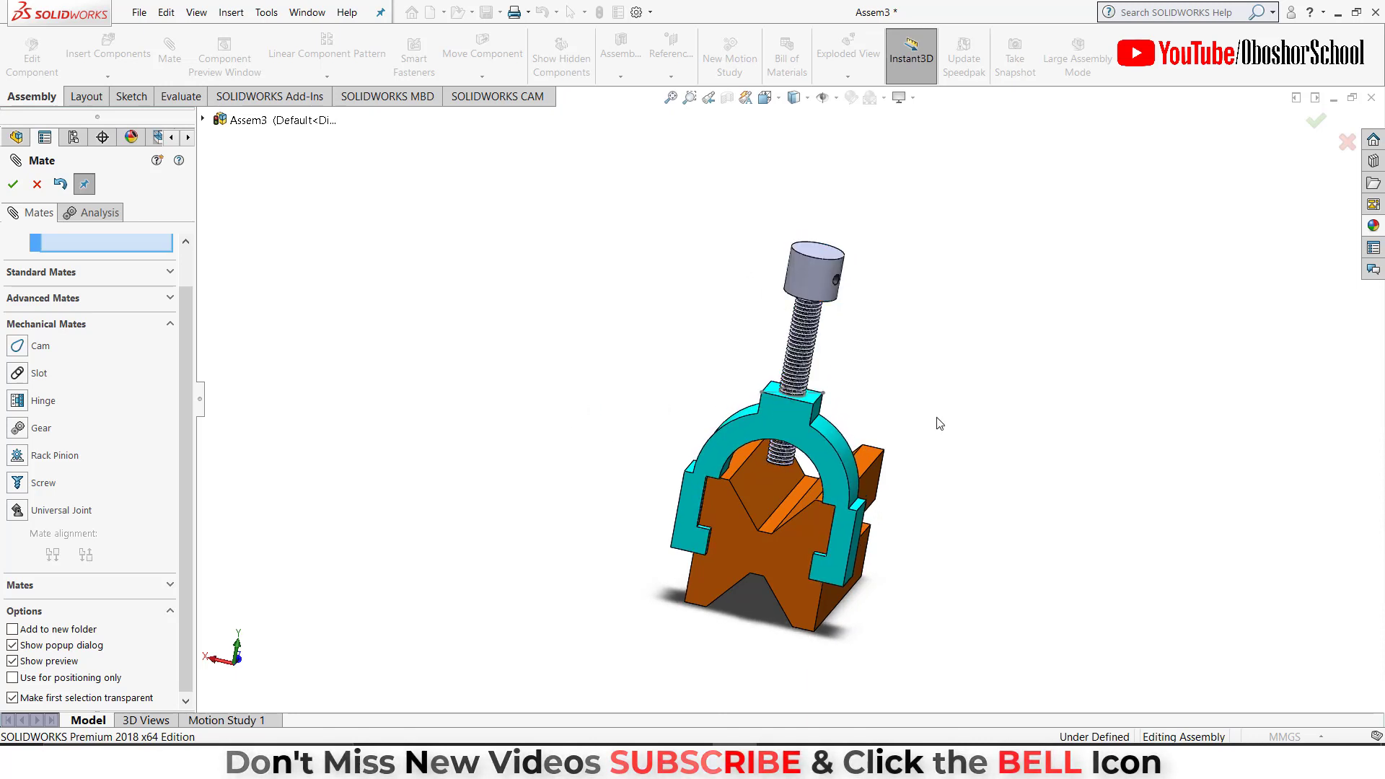
mouse_move(1110, 460)
middle_down()
mouse_move(1039, 435)
mouse_move(971, 455)
mouse_move(892, 563)
mouse_move(894, 578)
mouse_move(921, 572)
middle_up()
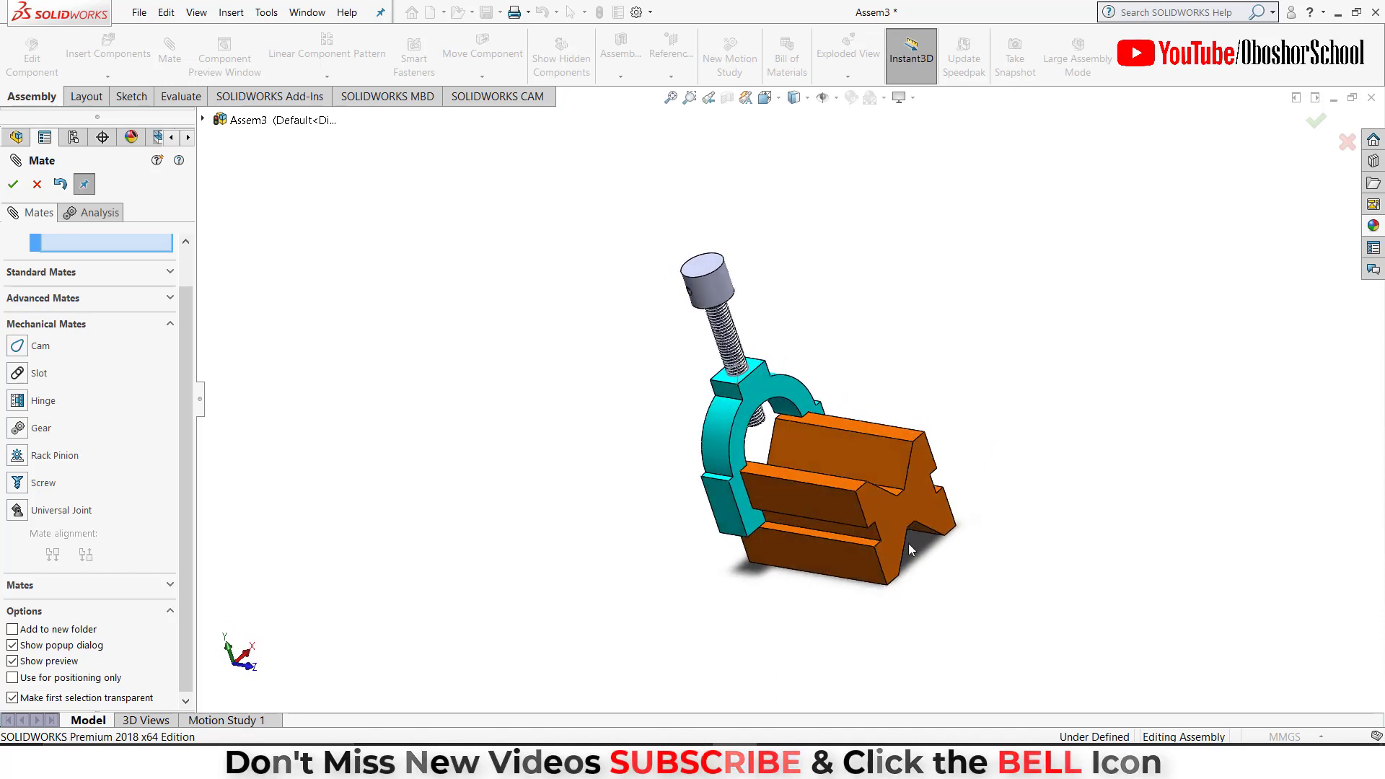
click(676, 102)
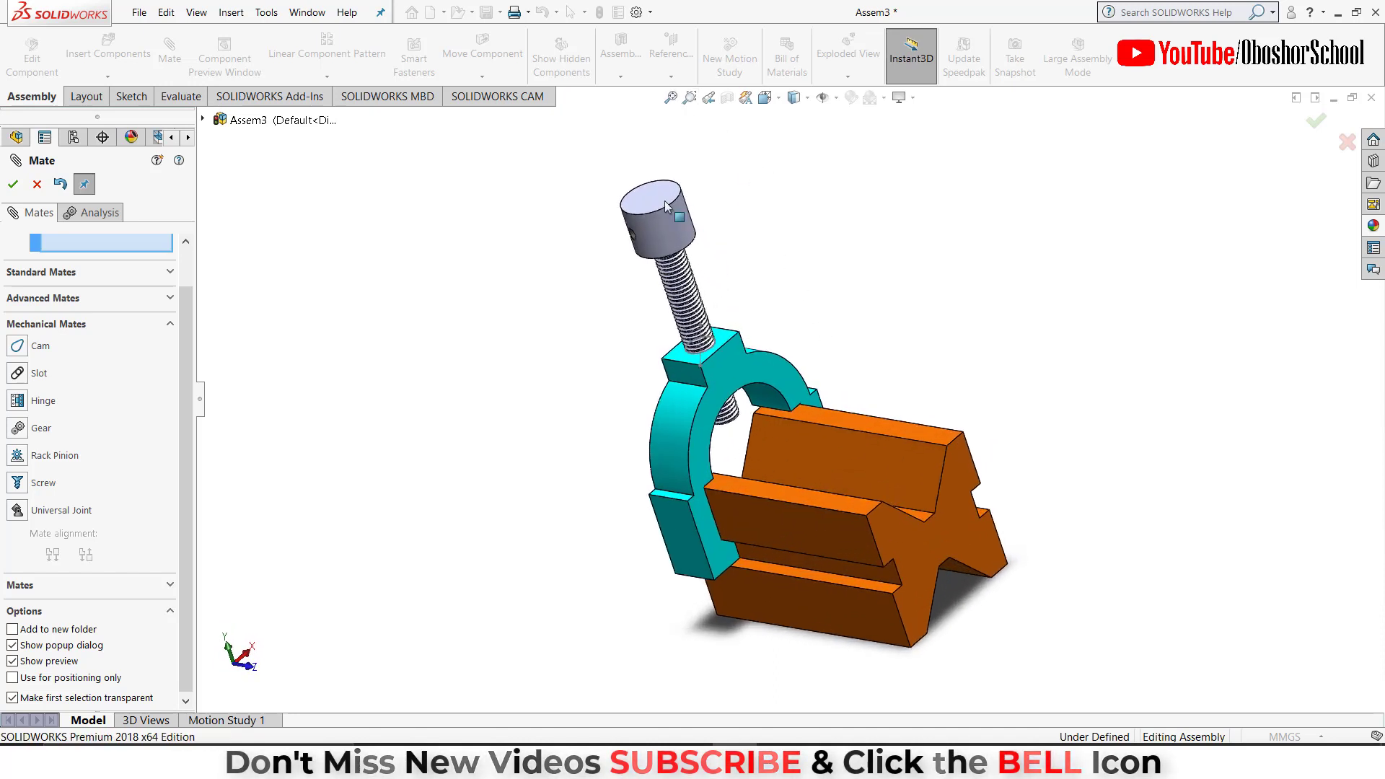
mouse_move(814, 302)
middle_down()
mouse_move(819, 281)
mouse_move(809, 332)
middle_up()
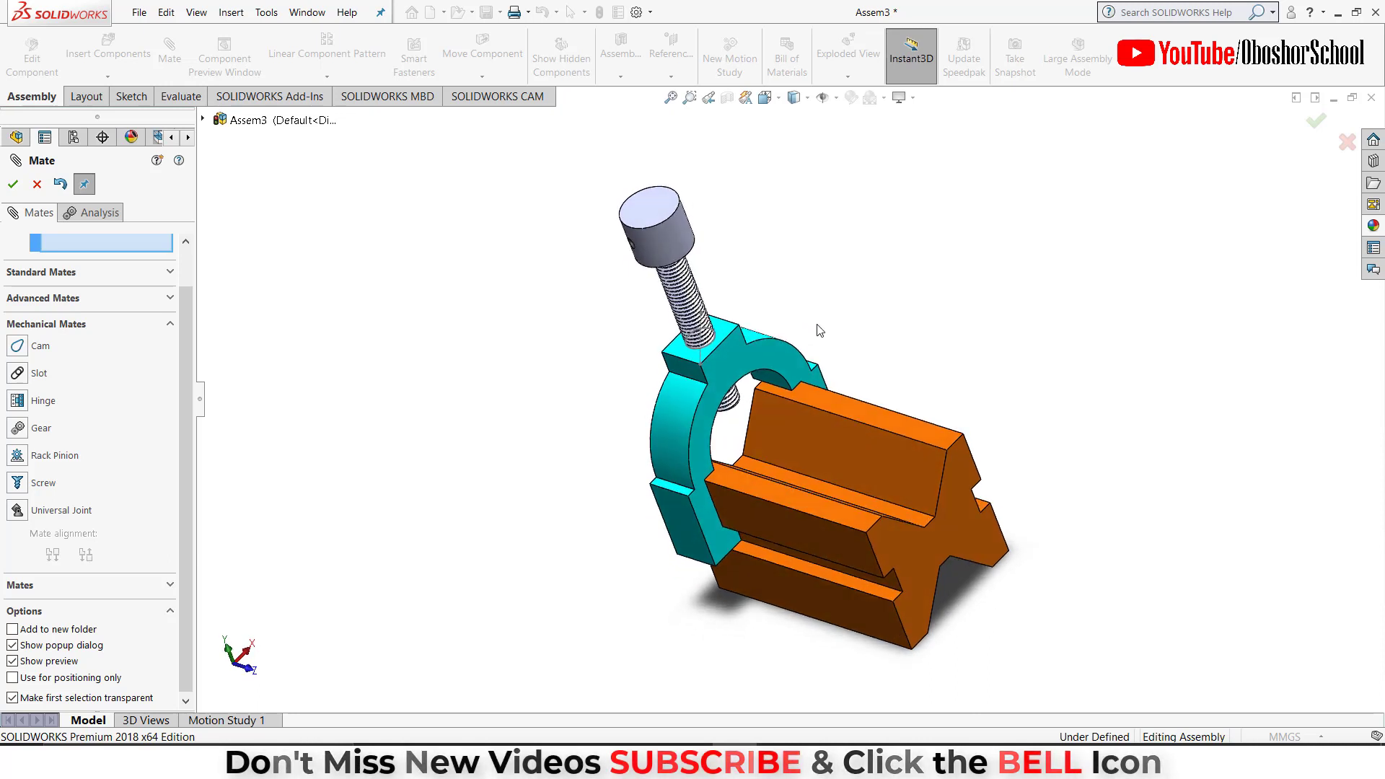
click(641, 261)
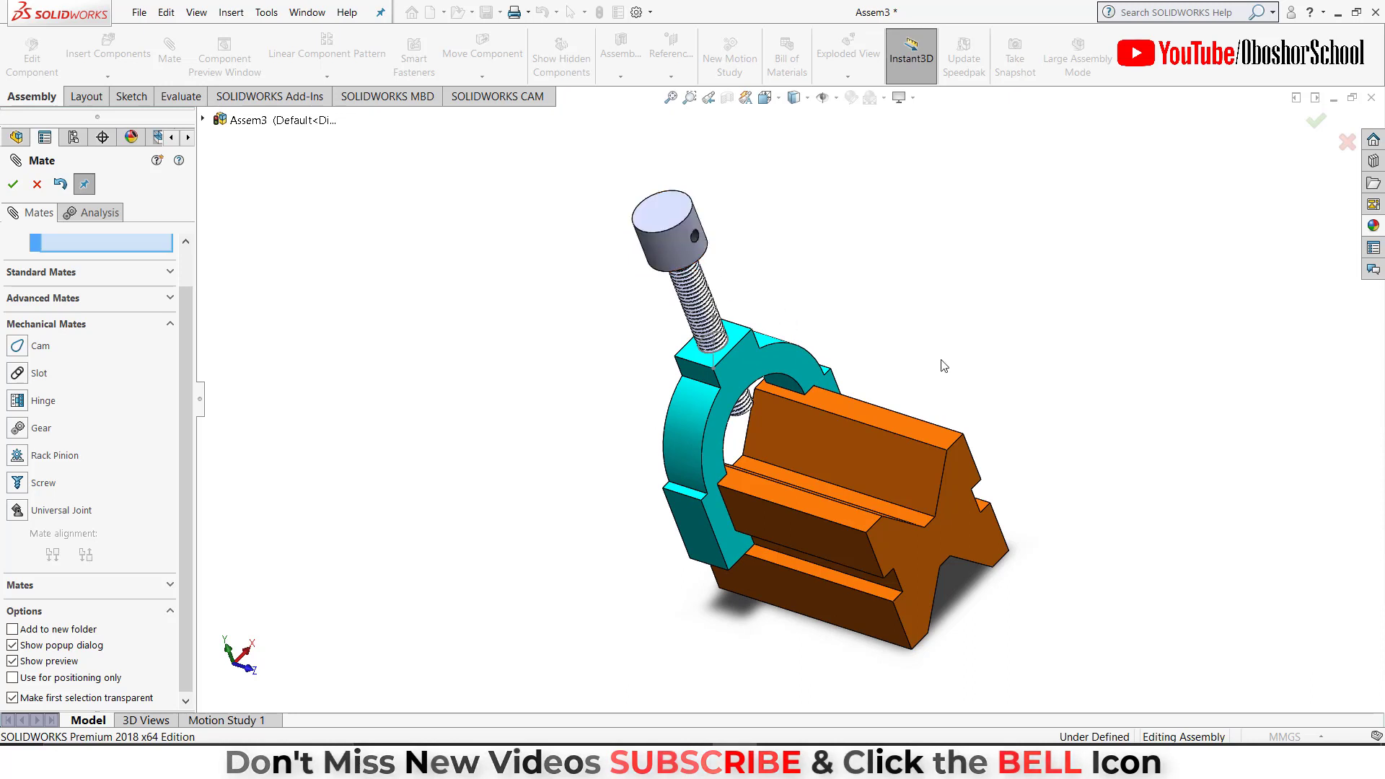
click(13, 184)
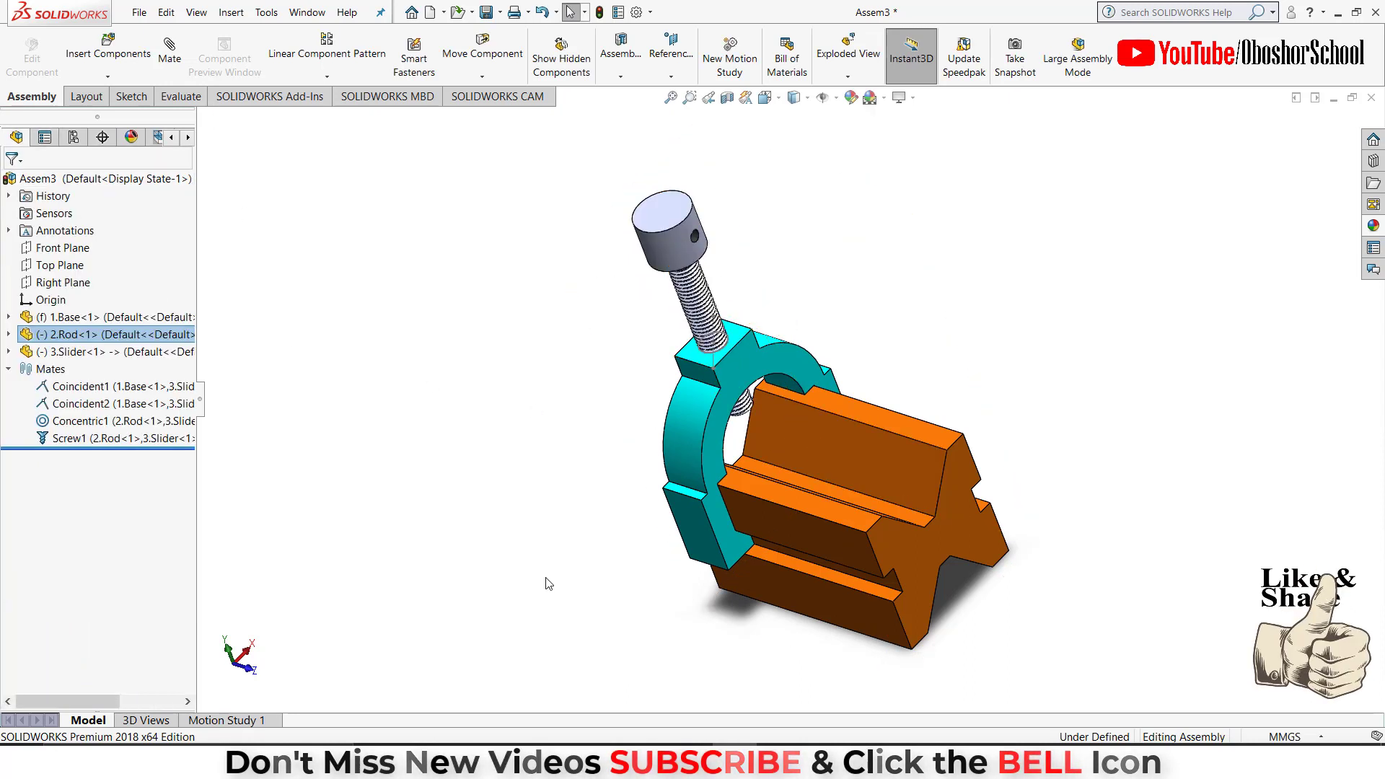
mouse_move(534, 517)
middle_down()
mouse_move(550, 470)
mouse_move(526, 464)
middle_up()
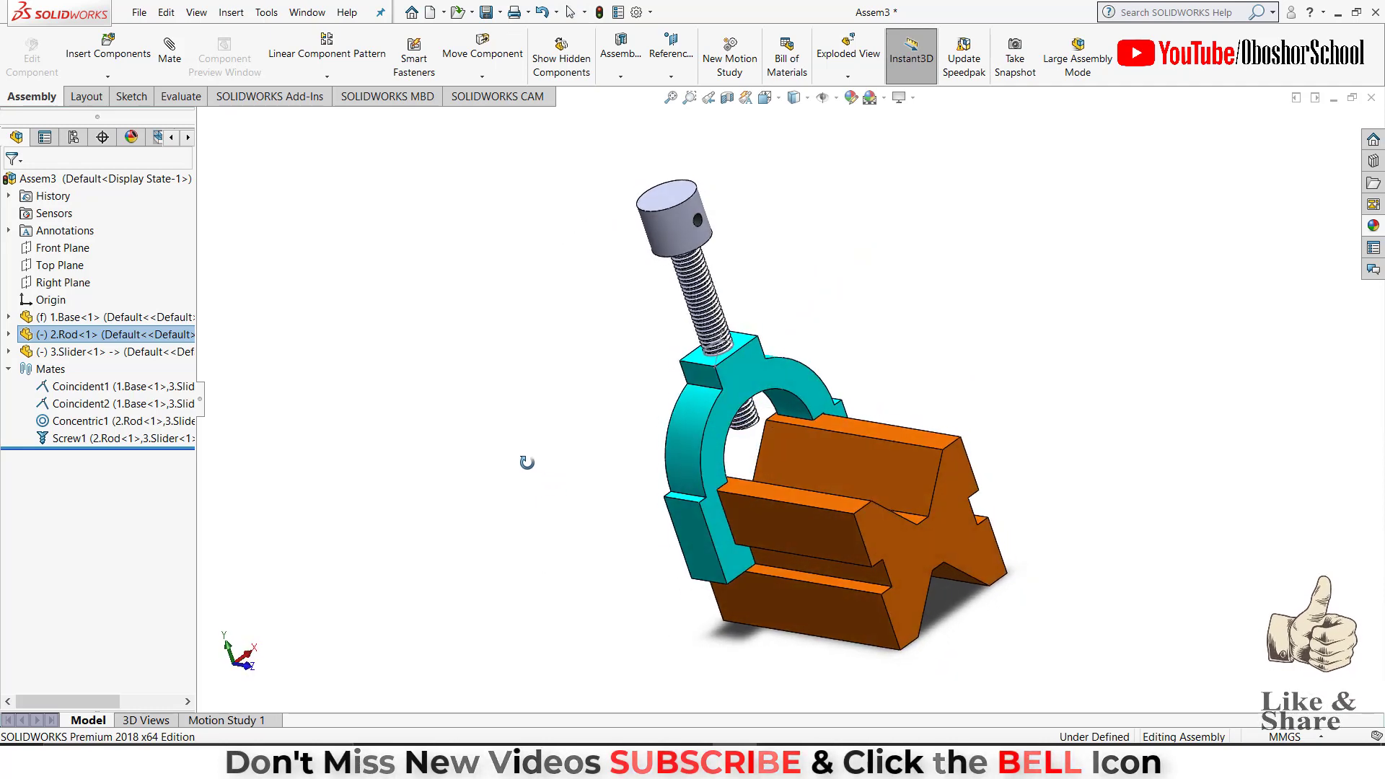